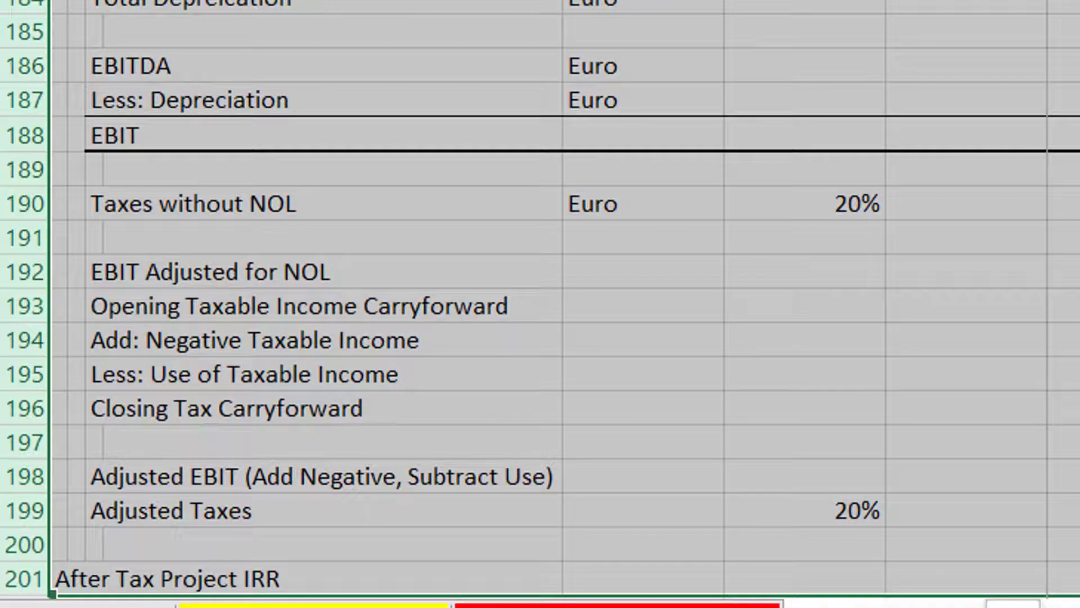
Step: Delete the selected depreciation and tax rows through the end of the Dep Taxes - No Titles sheet and return to the sheet's upper part
{"action": "key", "text": "ctrl+shift+Down"}
{"action": "key", "text": "ctrl+minus"}
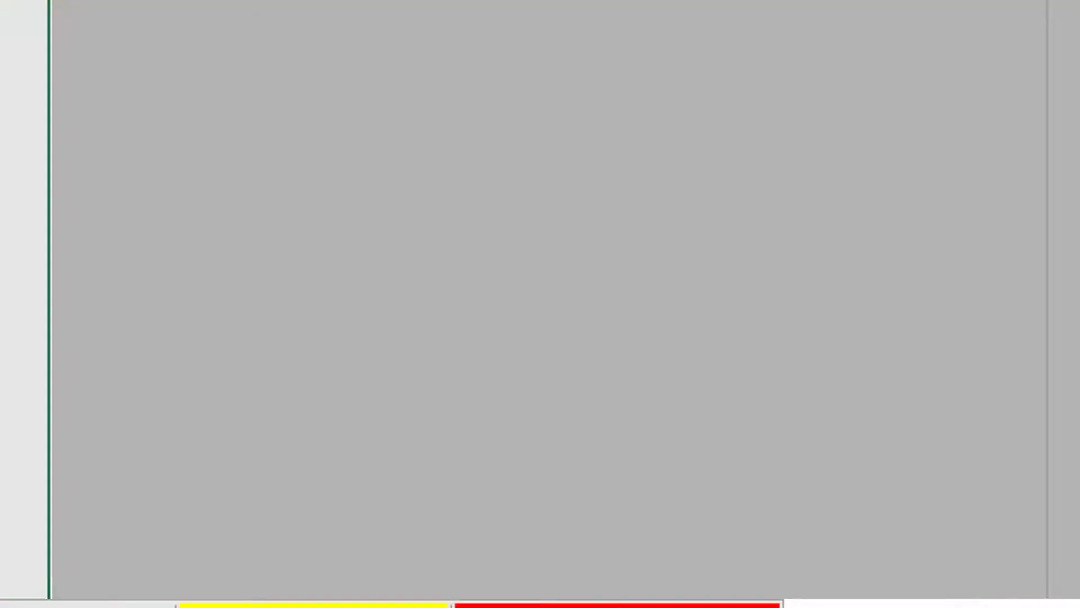
{"action": "key", "text": "ctrl+Up"}
{"action": "key", "text": "ctrl+Up"}
{"action": "key", "text": "ctrl+Up"}
{"action": "key", "text": "ctrl+Up"}
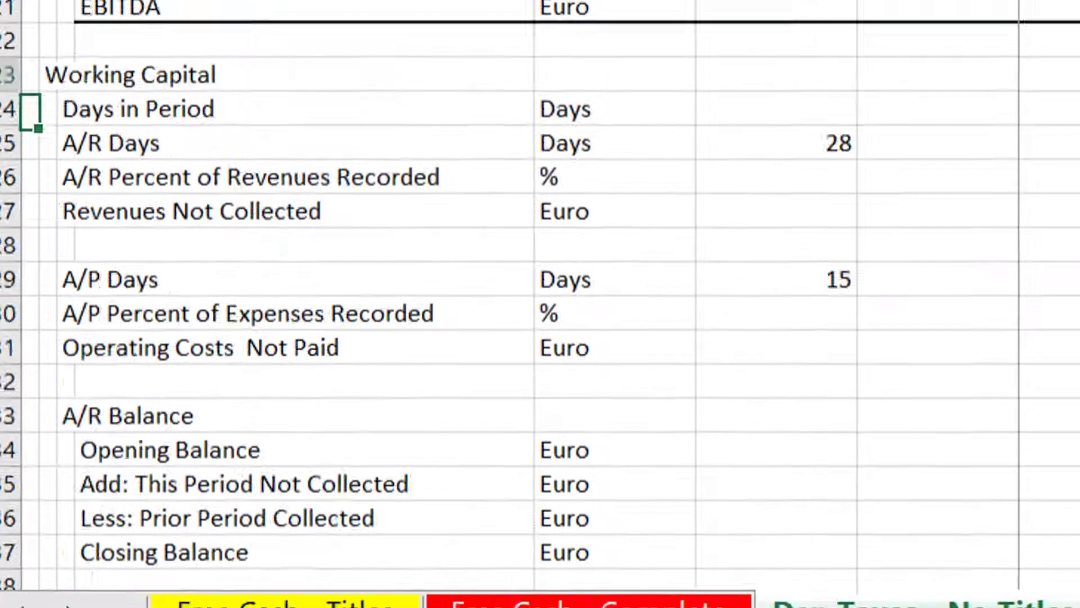
{"action": "key", "text": "ctrl+Up"}
{"action": "key", "text": "ctrl+Up"}
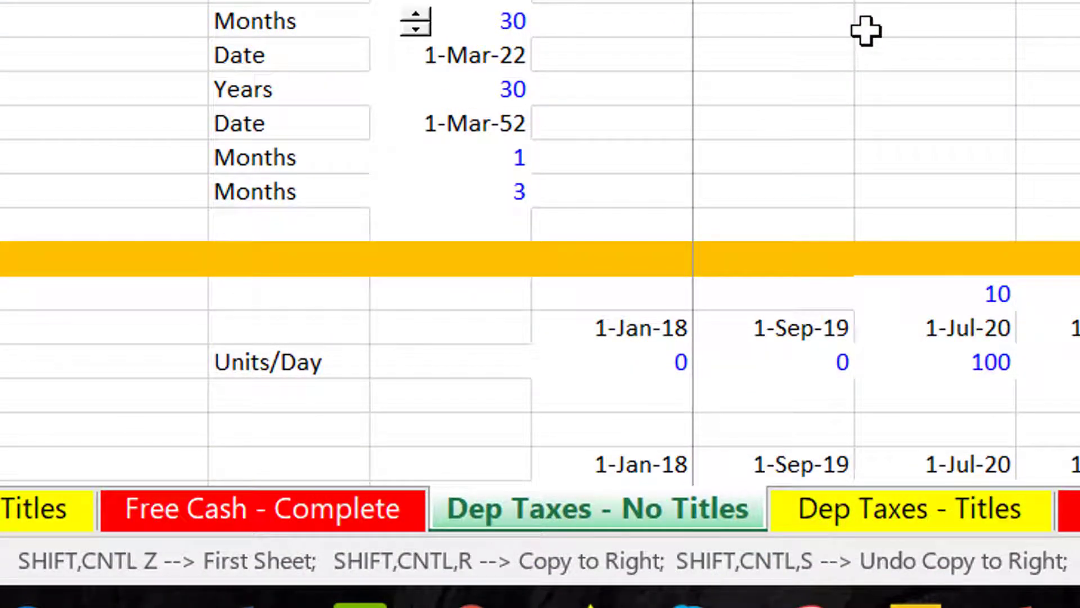
Step: Switch to the Dep Taxes - Titles sheet and go up column A to the Operating Contracts and Working Capital inputs
{"action": "key", "text": "ctrl+Page_Down"}
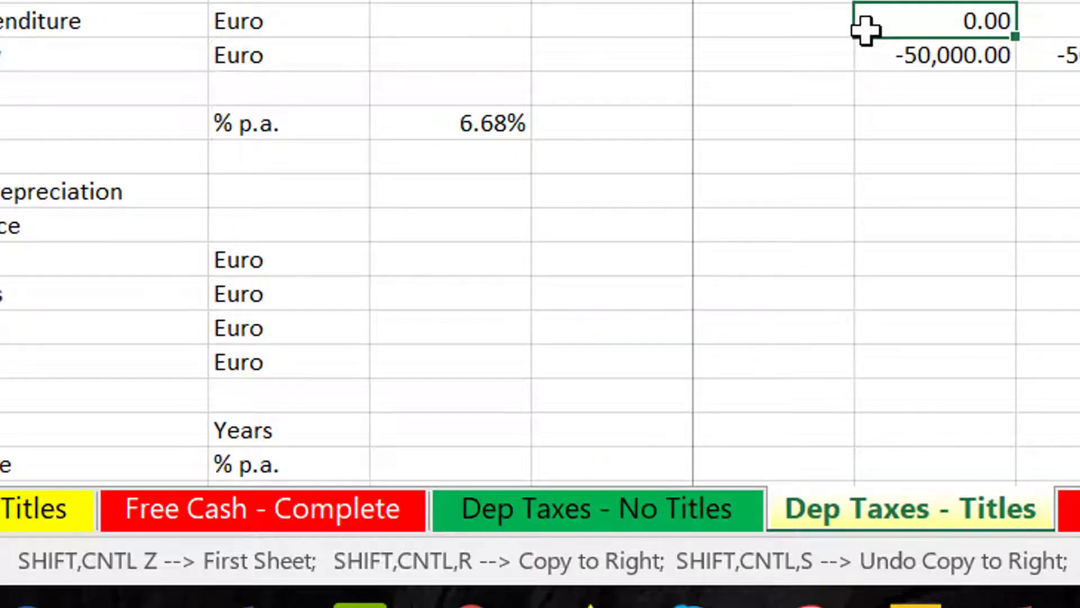
{"action": "key", "text": "Down"}
{"action": "key", "text": "Down"}
{"action": "key", "text": "Down"}
{"action": "key", "text": "Down"}
{"action": "key", "text": "Down"}
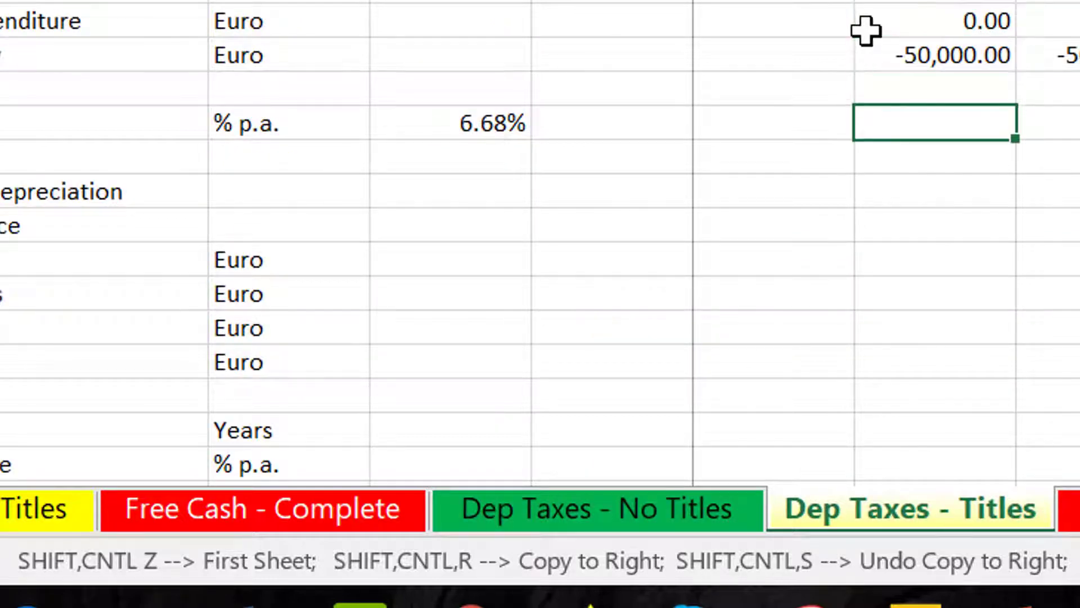
{"action": "key", "text": "Left"}
{"action": "key", "text": "Left"}
{"action": "key", "text": "Left"}
{"action": "key", "text": "Left"}
{"action": "key", "text": "Left"}
{"action": "key", "text": "Left"}
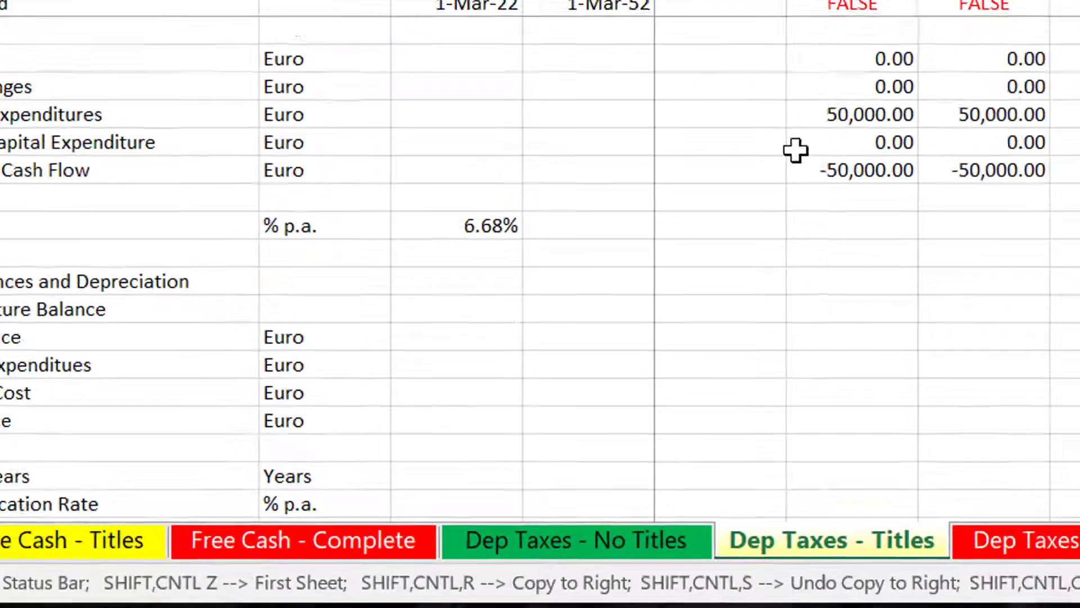
{"action": "key", "text": "Up"}
{"action": "key", "text": "Up"}
{"action": "key", "text": "Up"}
{"action": "key", "text": "Up"}
{"action": "key", "text": "Up"}
{"action": "key", "text": "Up"}
{"action": "key", "text": "Up"}
{"action": "key", "text": "Up"}
{"action": "key", "text": "Up"}
{"action": "key", "text": "Up"}
{"action": "key", "text": "Up"}
{"action": "key", "text": "Up"}
{"action": "key", "text": "Up"}
{"action": "key", "text": "Up"}
{"action": "key", "text": "Up"}
{"action": "key", "text": "Up"}
{"action": "key", "text": "Up"}
{"action": "key", "text": "Up"}
{"action": "key", "text": "Up"}
{"action": "key", "text": "Up"}
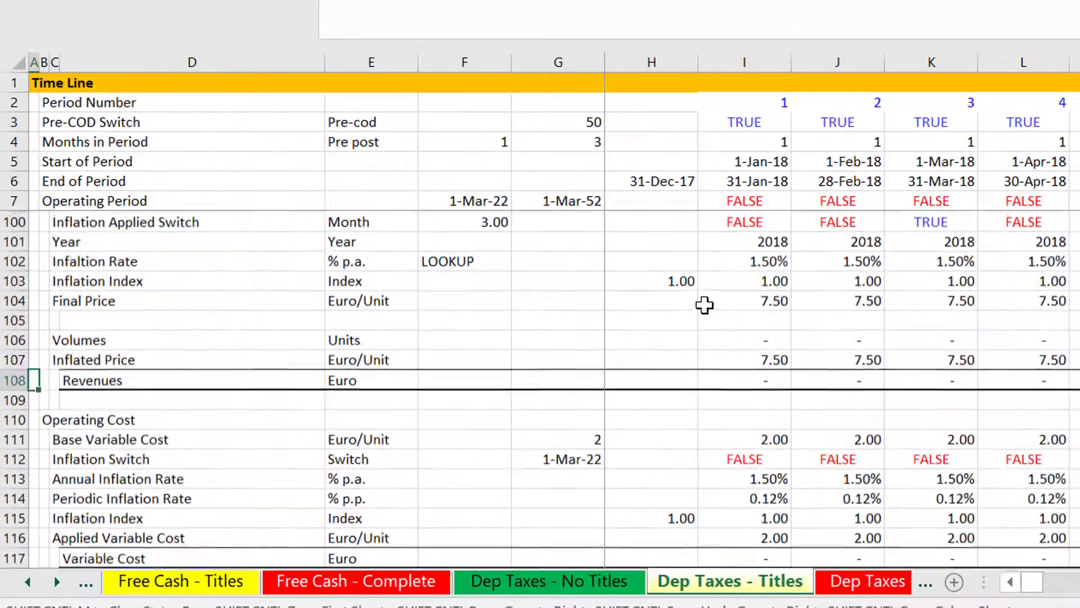
{"action": "key", "text": "Up"}
{"action": "key", "text": "Up"}
{"action": "key", "text": "Up"}
{"action": "key", "text": "Up"}
{"action": "key", "text": "Up"}
{"action": "key", "text": "Up"}
{"action": "key", "text": "Up"}
{"action": "key", "text": "Up"}
{"action": "key", "text": "Up"}
{"action": "key", "text": "Up"}
{"action": "key", "text": "Up"}
{"action": "key", "text": "Up"}
{"action": "key", "text": "Up"}
{"action": "key", "text": "Up"}
{"action": "key", "text": "Up"}
{"action": "key", "text": "Up"}
{"action": "key", "text": "Up"}
{"action": "key", "text": "Up"}
{"action": "key", "text": "Up"}
{"action": "key", "text": "Up"}
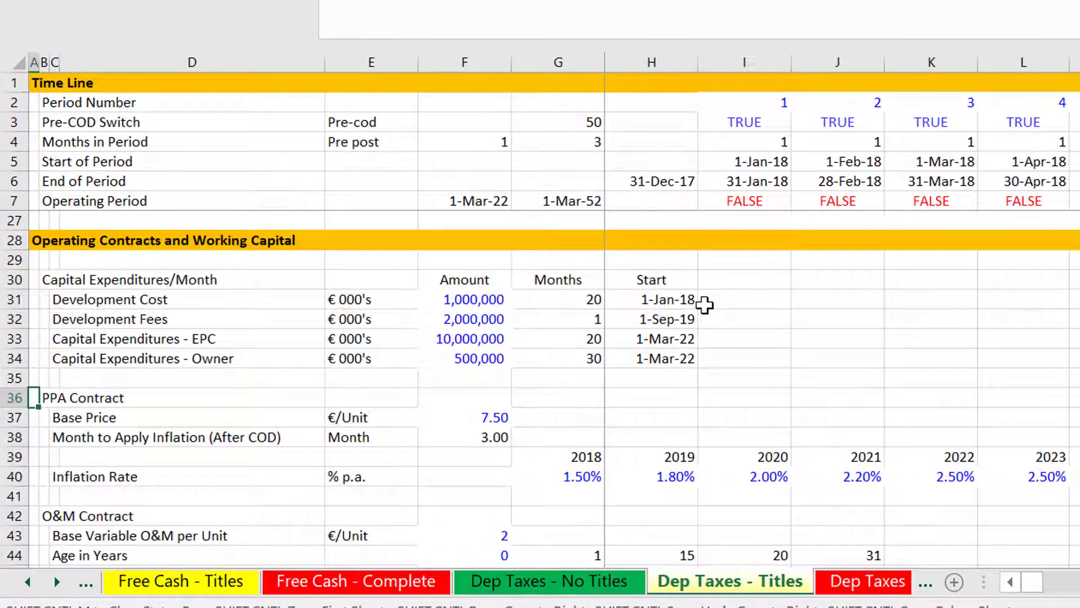
Step: Examine the PPA contract, O&M contract, working capital, replacement capital and tax inputs along column A
{"action": "key", "text": "Down"}
{"action": "key", "text": "Down"}
{"action": "key", "text": "Down"}
{"action": "key", "text": "Down"}
{"action": "key", "text": "Down"}
{"action": "key", "text": "Down"}
{"action": "key", "text": "Down"}
{"action": "key", "text": "Down"}
{"action": "key", "text": "Down"}
{"action": "key", "text": "Down"}
{"action": "key", "text": "Down"}
{"action": "key", "text": "Down"}
{"action": "key", "text": "Down"}
{"action": "key", "text": "Down"}
{"action": "key", "text": "Down"}
{"action": "key", "text": "Down"}
{"action": "key", "text": "Down"}
{"action": "key", "text": "Down"}
{"action": "key", "text": "Down"}
{"action": "key", "text": "Down"}
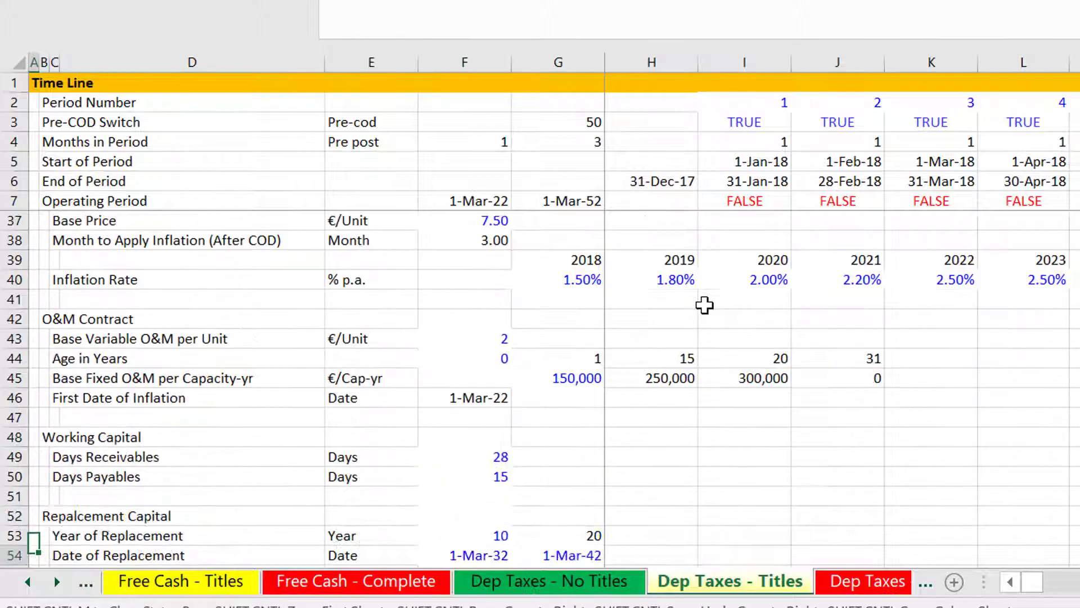
{"action": "key", "text": "Down"}
Step: Select the replacement capital input block in A52:G56, from its heading through Total Prospective Cap Exp
{"action": "key", "text": "Up"}
{"action": "key", "text": "Up"}
{"action": "key", "text": "Up"}
{"action": "key", "text": "Up"}
{"action": "key", "text": "Up"}
{"action": "key", "text": "Up"}
{"action": "key", "text": "Up"}
{"action": "key", "text": "Up"}
{"action": "key", "text": "Up"}
{"action": "key", "text": "Up"}
{"action": "key", "text": "Up"}
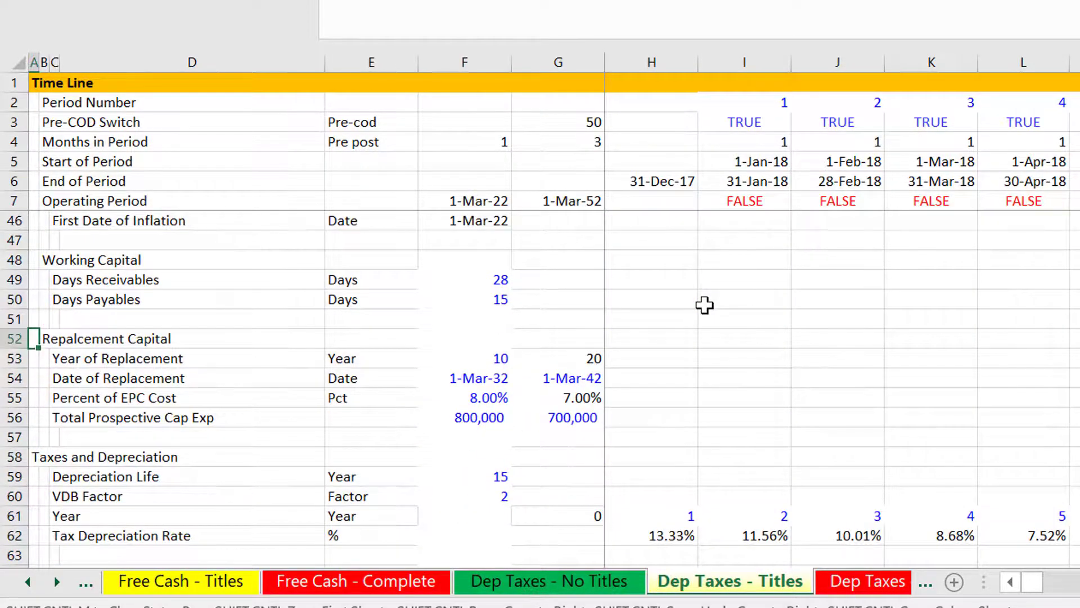
{"action": "key", "text": "shift+Right"}
{"action": "key", "text": "shift+Right"}
{"action": "key", "text": "shift+Right"}
{"action": "key", "text": "shift+Right"}
{"action": "key", "text": "shift+Right"}
{"action": "key", "text": "shift+Right"}
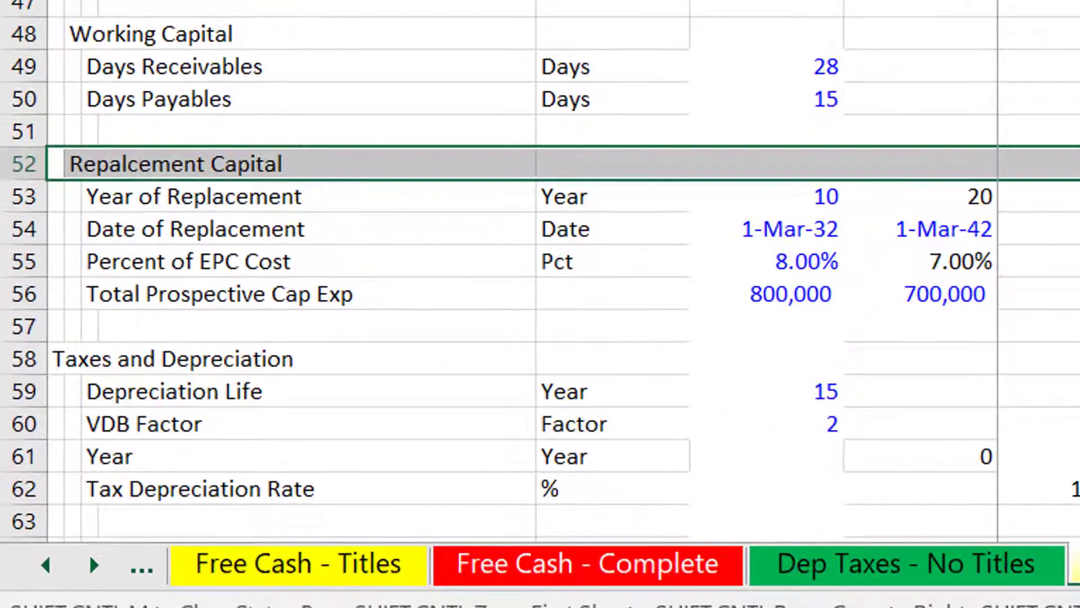
{"action": "key", "text": "shift+Left"}
{"action": "key", "text": "shift+Down"}
{"action": "key", "text": "shift+Down"}
{"action": "key", "text": "shift+Down"}
{"action": "key", "text": "shift+Down"}
{"action": "key", "text": "shift+Down"}
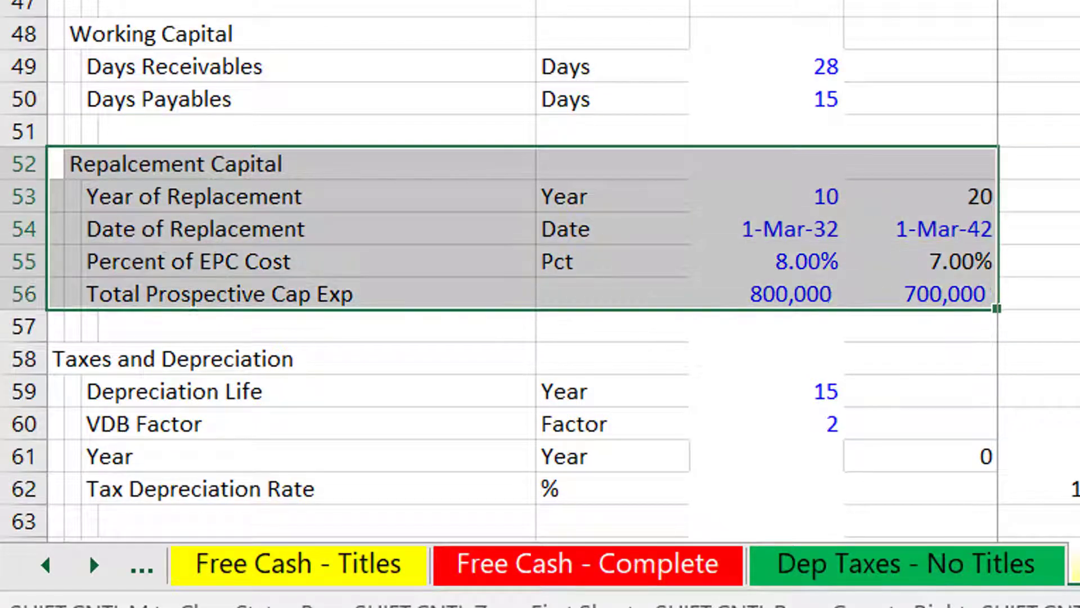
Step: Examine the replacement years and replacement dates in rows 53 and 54 for both replacements
{"action": "key", "text": "Up"}
{"action": "key", "text": "Down"}
{"action": "key", "text": "Down"}
{"action": "key", "text": "Right"}
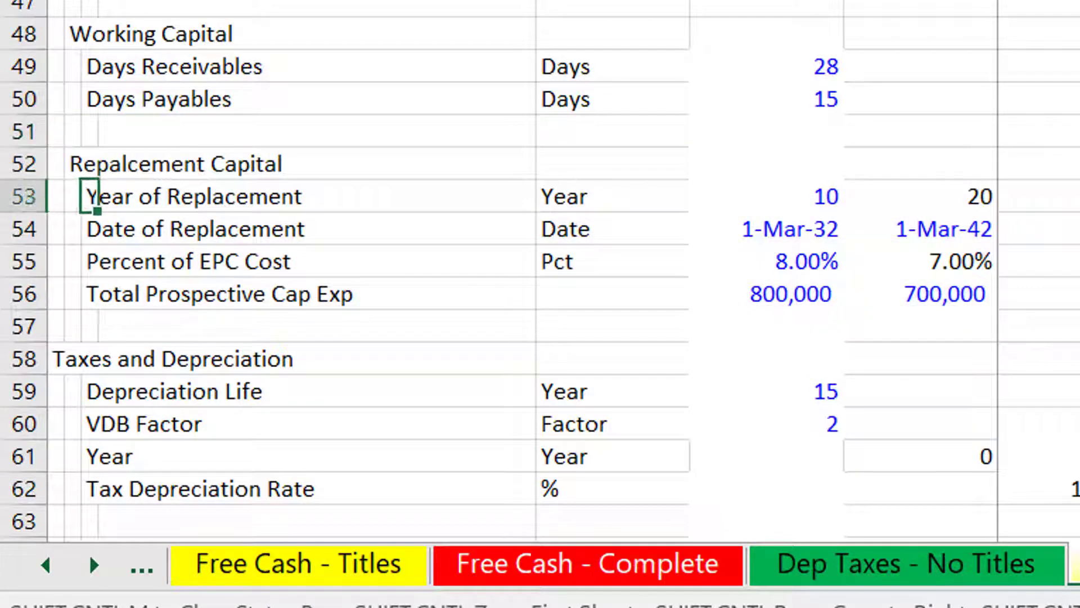
{"action": "key", "text": "Right"}
{"action": "key", "text": "Right"}
{"action": "key", "text": "Right"}
{"action": "key", "text": "Down"}
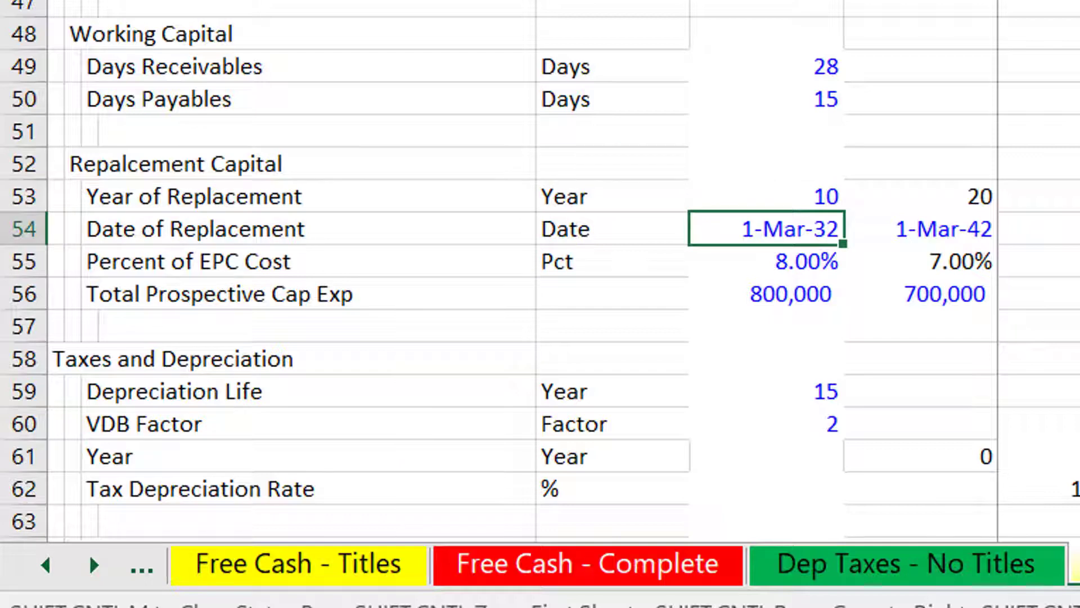
{"action": "key", "text": "Right"}
{"action": "key", "text": "Up"}
{"action": "key", "text": "Left"}
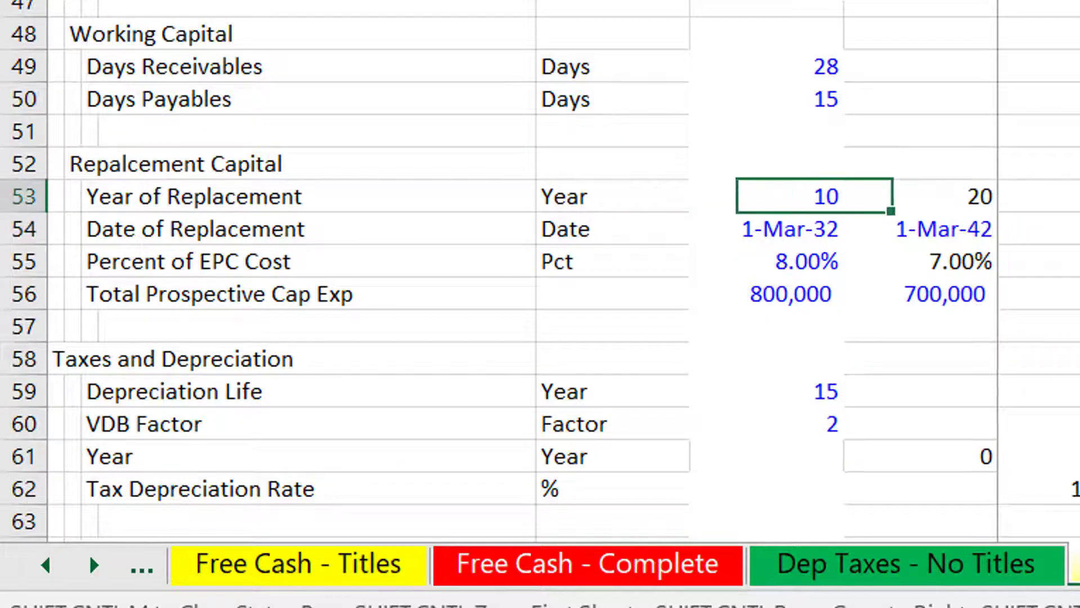
{"action": "key", "text": "Right"}
{"action": "key", "text": "Down"}
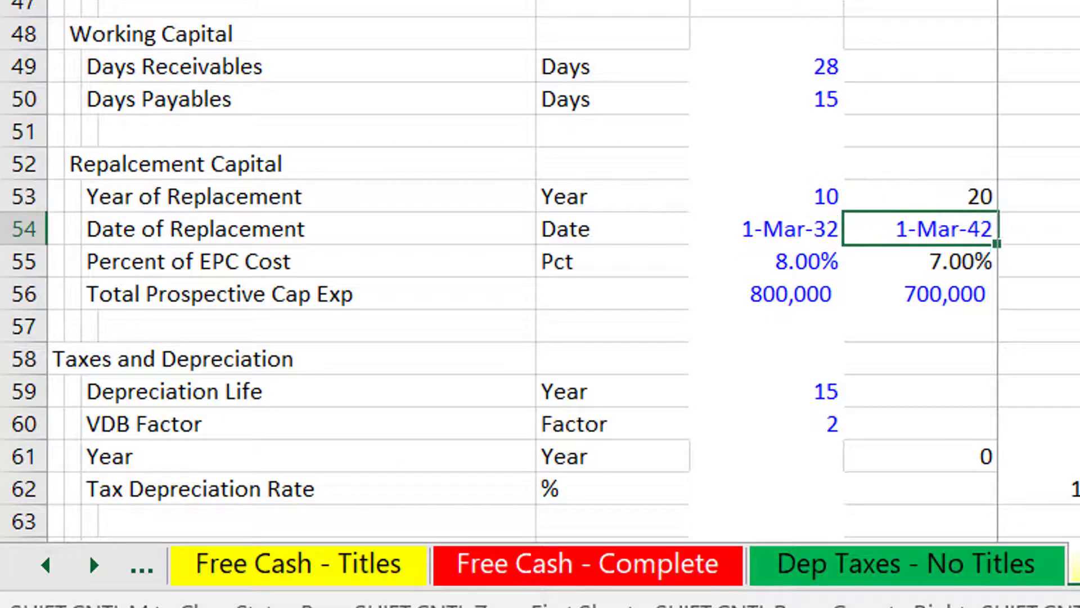
{"action": "key", "text": "Left"}
{"action": "key", "text": "Up"}
{"action": "key", "text": "Right"}
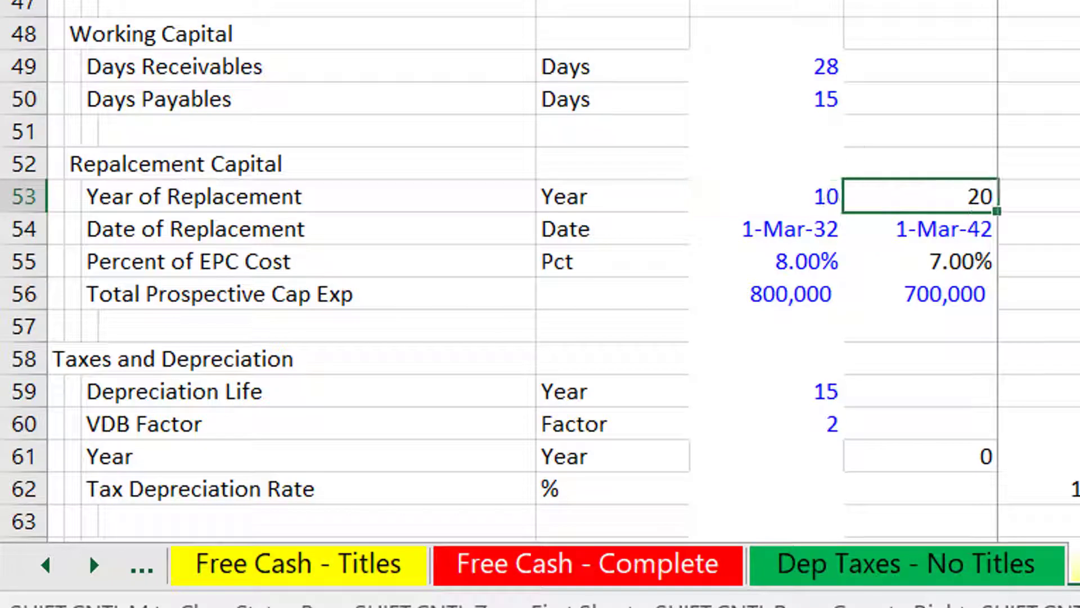
Step: Set the second replacement's Year of Replacement in G53 to 22
{"action": "key", "text": "Down"}
{"action": "key", "text": "Up"}
{"action": "type", "text": "22"}
{"action": "key", "text": "Return"}
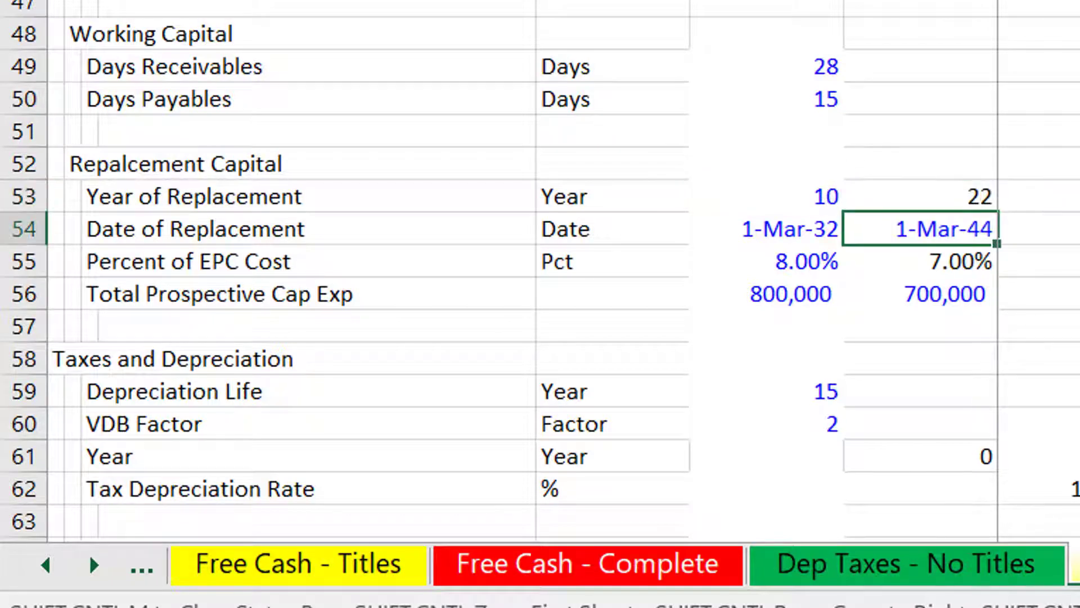
Step: Inspect the Date of Replacement formulas in F54 and G54 without changing them
{"action": "key", "text": "Left"}
{"action": "key", "text": "F2"}
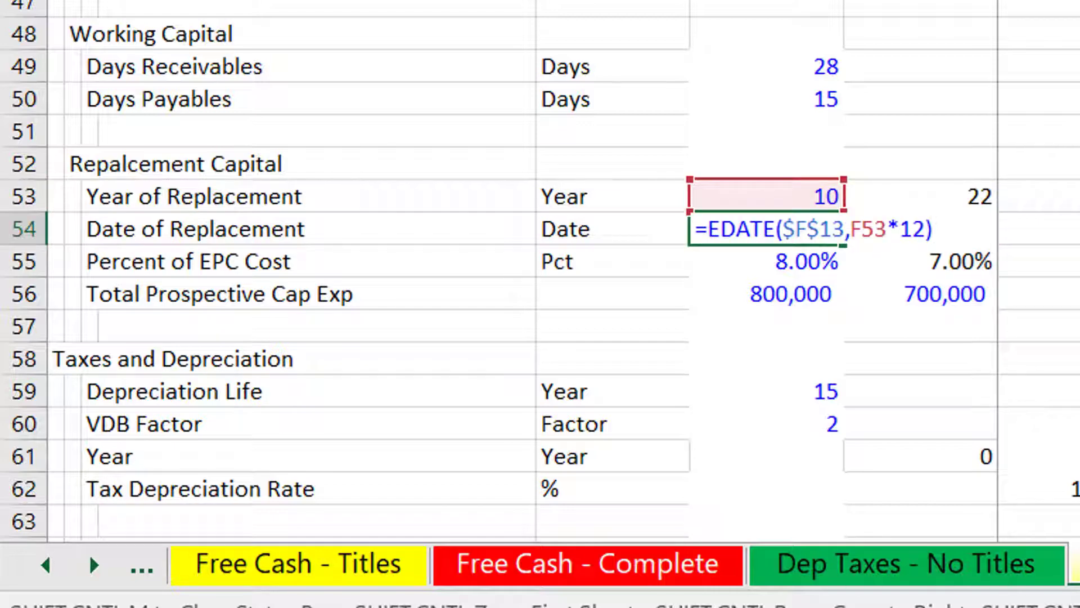
{"action": "key", "text": "Tab"}
{"action": "key", "text": "F2"}
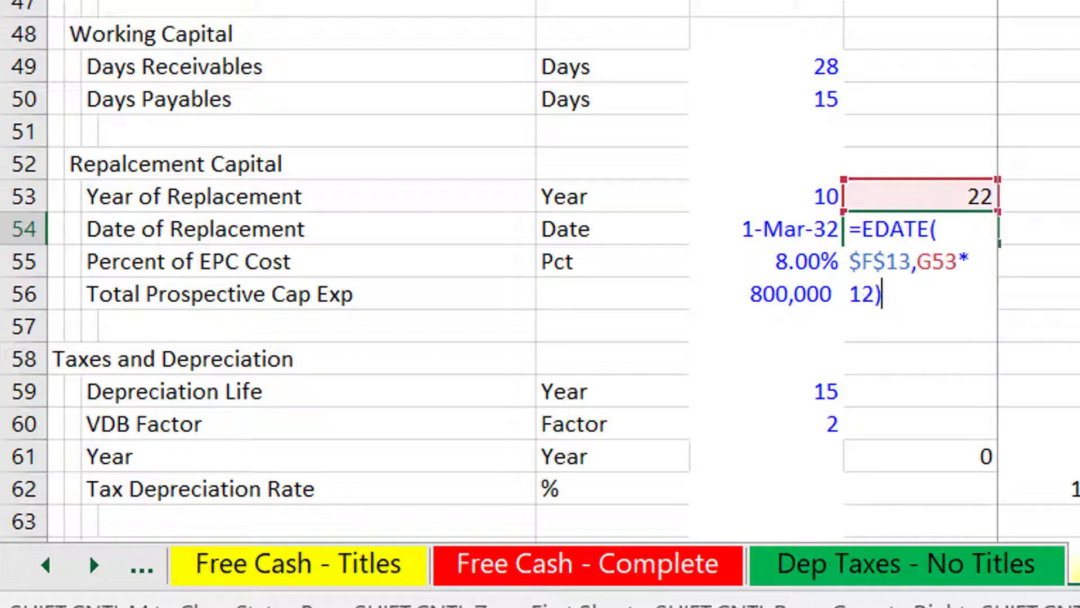
{"action": "key", "text": "Escape"}
Step: Inspect the Percent of EPC Cost entries in F55 and G55 without changing them
{"action": "key", "text": "Down"}
{"action": "key", "text": "Left"}
{"action": "key", "text": "Left"}
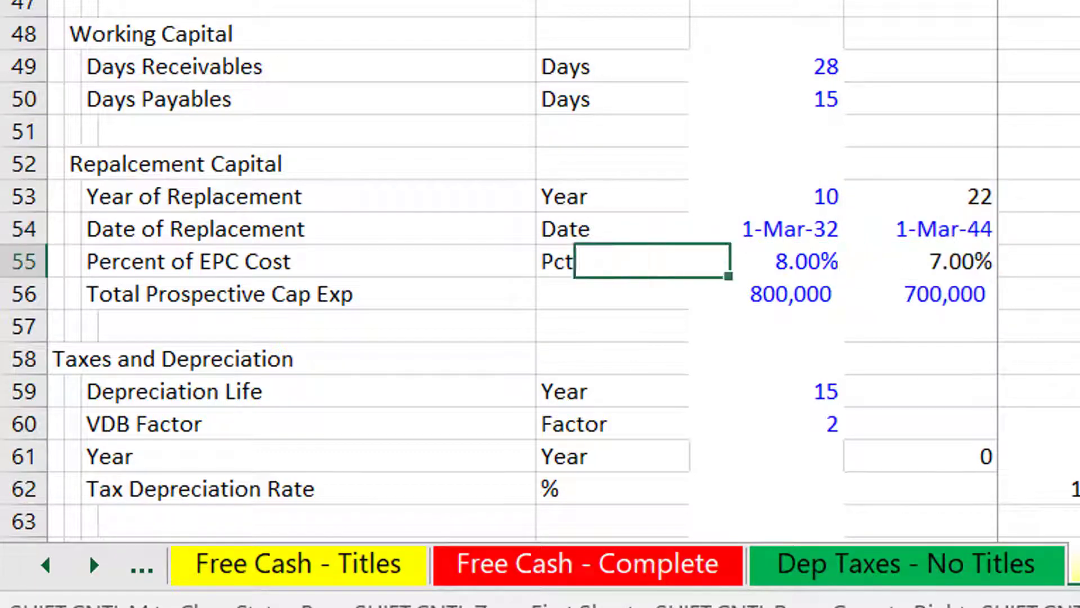
{"action": "key", "text": "Right"}
{"action": "key", "text": "F2"}
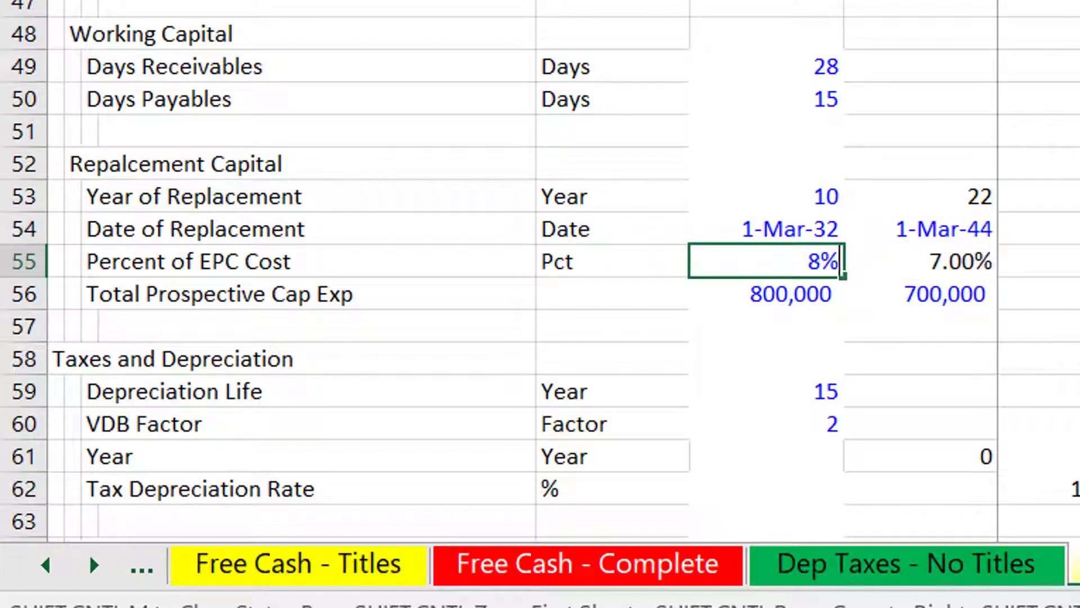
{"action": "key", "text": "Escape"}
{"action": "key", "text": "Right"}
{"action": "key", "text": "F2"}
{"action": "key", "text": "Escape"}
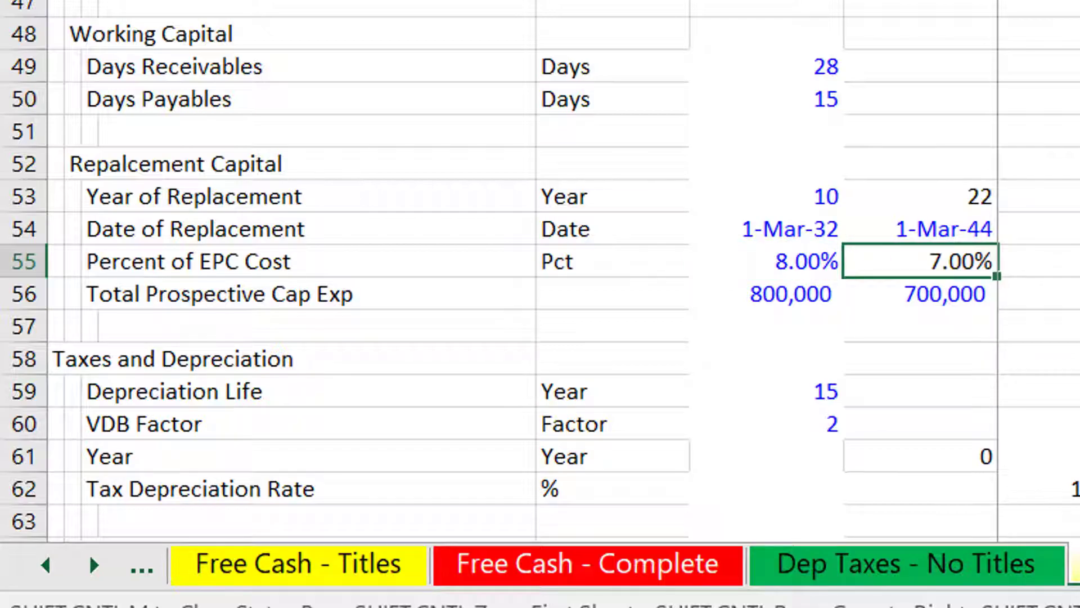
Step: Recolour the sheet with the colour options macro, using Input Colour Option 1 and bright green section title rows
{"action": "key", "text": "ctrl+alt+c"}
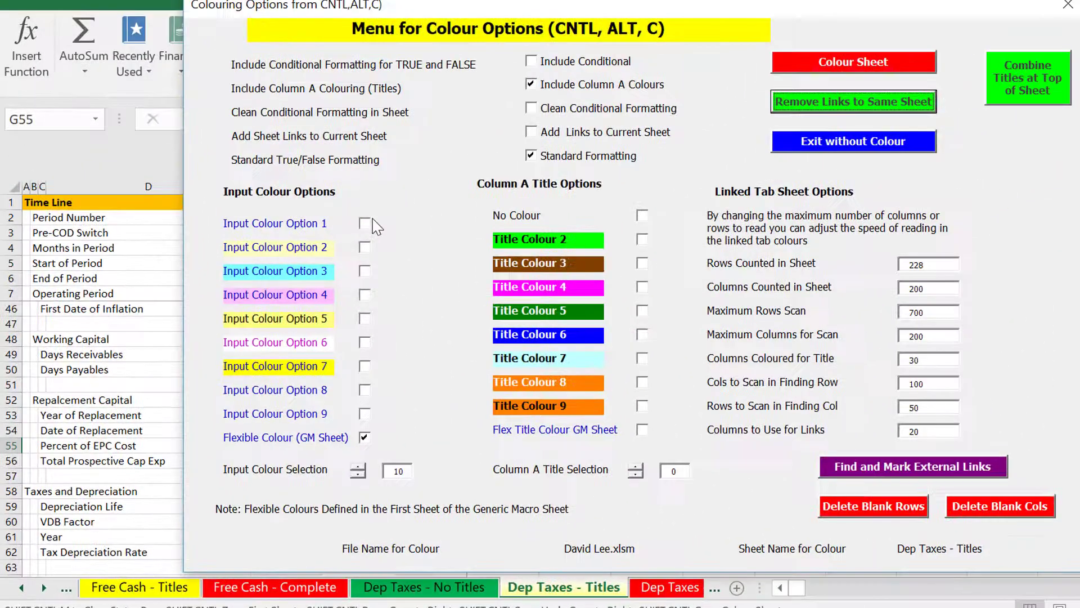
{"action": "left_click", "coordinate": [369, 222]}
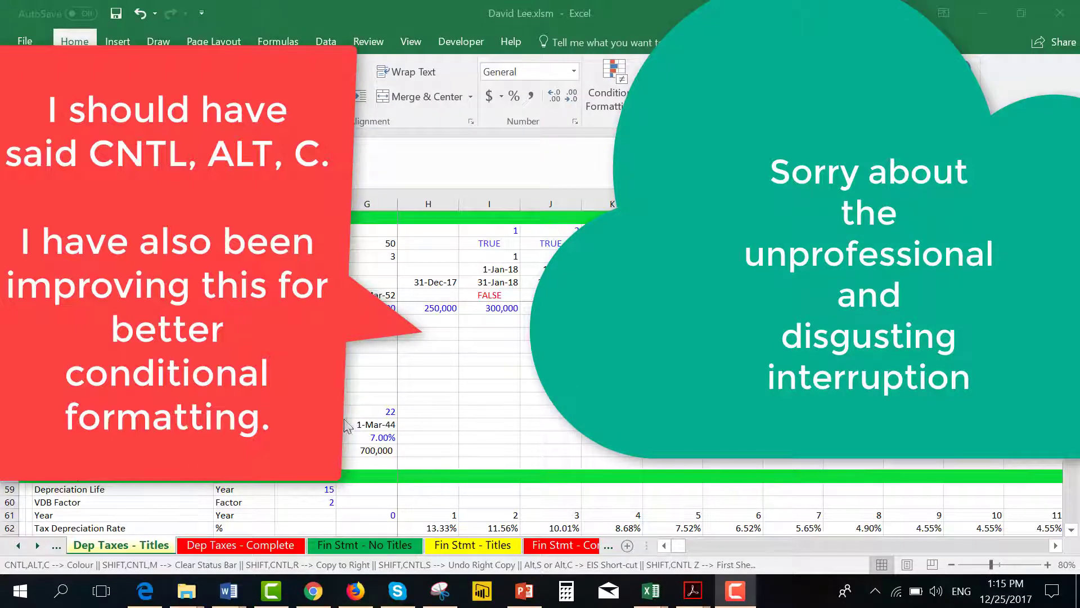
{"action": "left_click", "coordinate": [357, 402]}
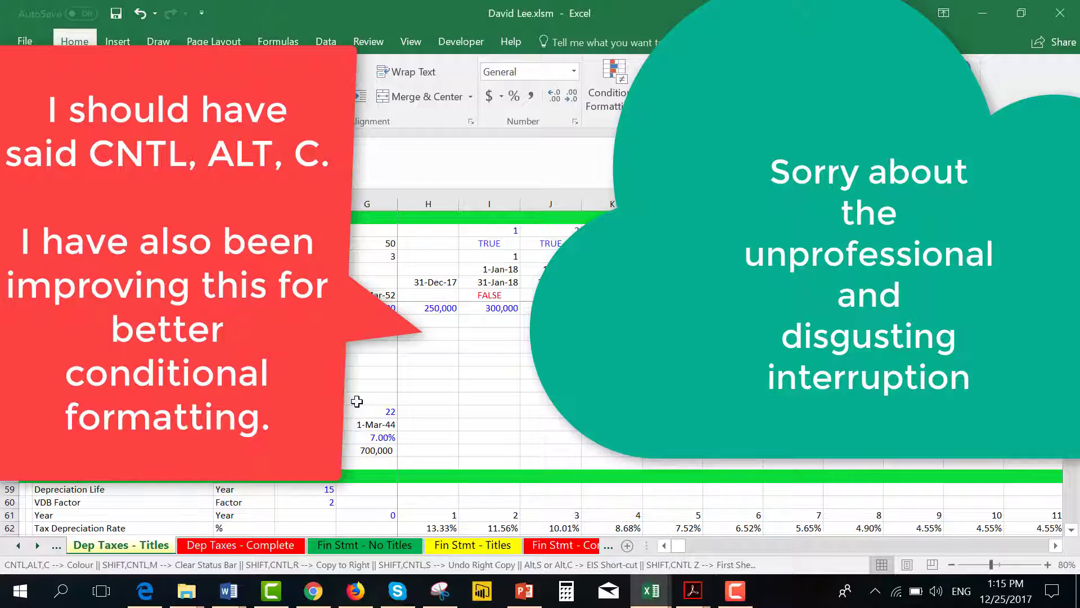
Step: Review the recoloured inputs in the Replacement Capital and Taxes and Depreciation sections
{"action": "key", "text": "Down"}
{"action": "key", "text": "Down"}
{"action": "key", "text": "Down"}
{"action": "key", "text": "Down"}
{"action": "key", "text": "Down"}
{"action": "key", "text": "Down"}
{"action": "key", "text": "Down"}
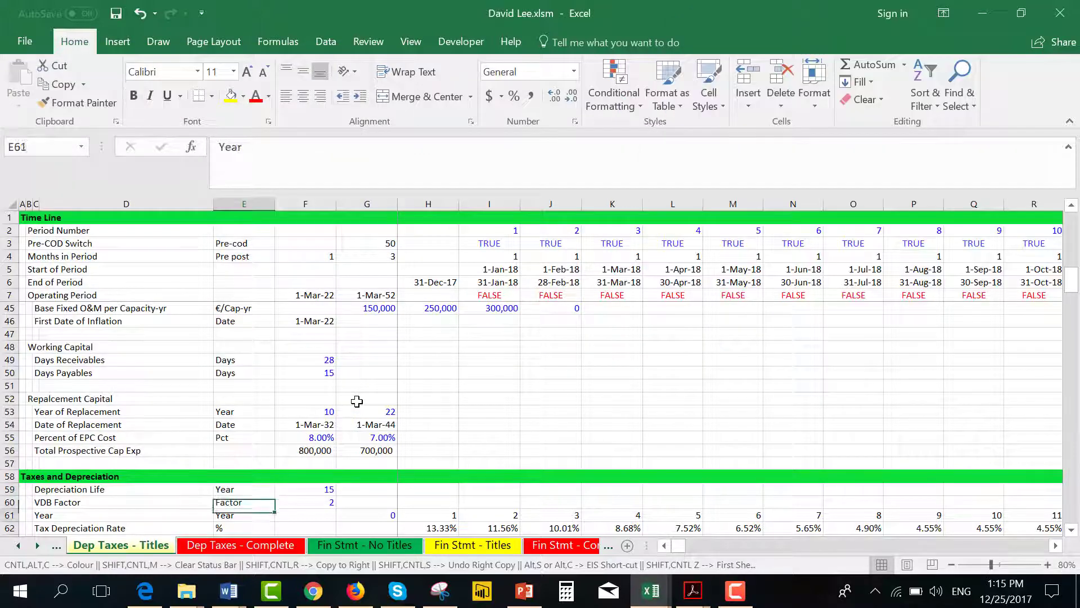
{"action": "key", "text": "Up"}
{"action": "key", "text": "Up"}
{"action": "key", "text": "Up"}
{"action": "key", "text": "Up"}
{"action": "key", "text": "Up"}
{"action": "key", "text": "Up"}
{"action": "key", "text": "Up"}
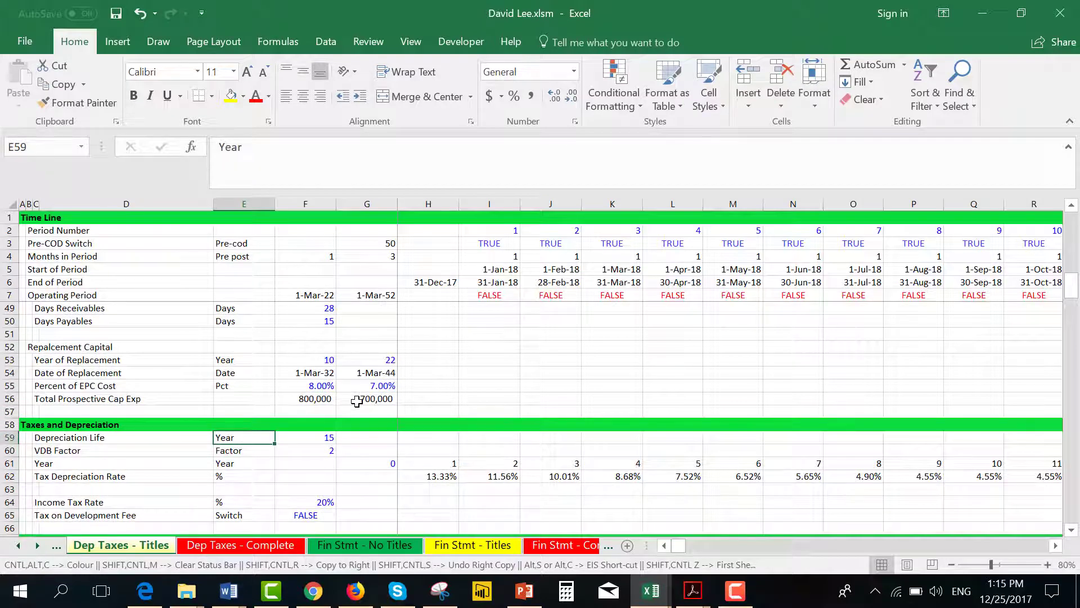
Step: Review the Depreciation Life and VDB Factor inputs in the Taxes and Depreciation section
{"action": "key", "text": "Down"}
{"action": "key", "text": "Up"}
{"action": "key", "text": "Down"}
{"action": "key", "text": "Up"}
{"action": "key", "text": "Right"}
{"action": "key", "text": "Down"}
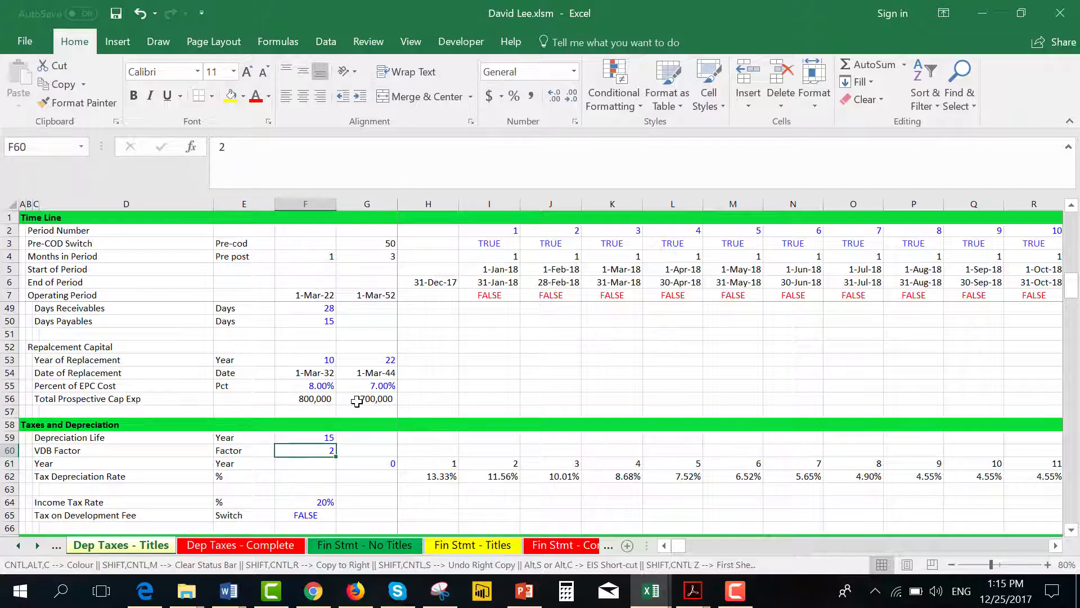
{"action": "key", "text": "Up"}
{"action": "key", "text": "Down"}
{"action": "key", "text": "Left"}
{"action": "key", "text": "Left"}
{"action": "key", "text": "Left"}
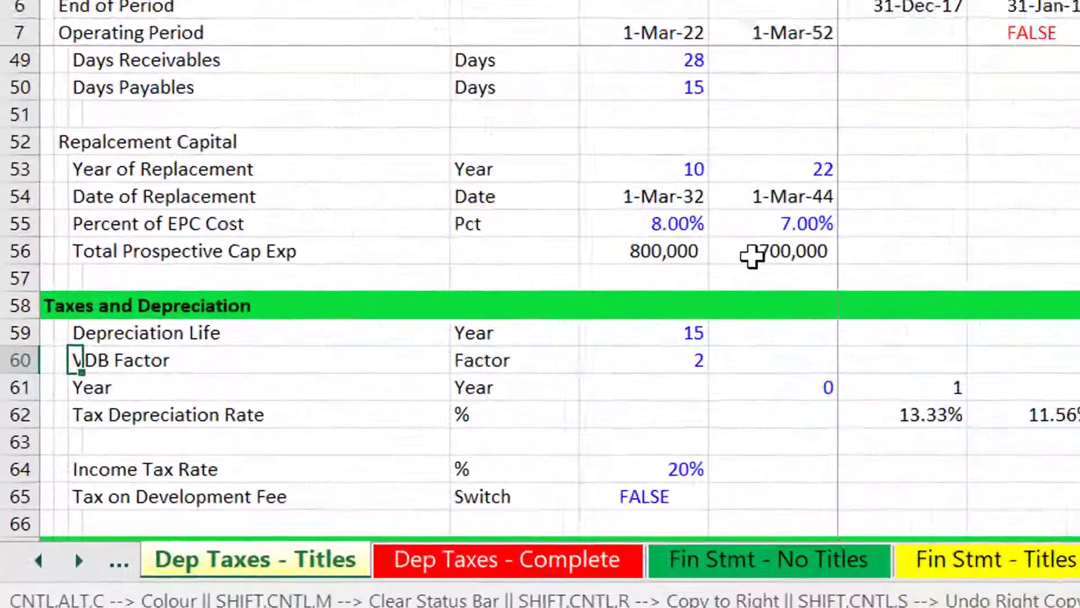
{"action": "key", "text": "Right"}
{"action": "key", "text": "Right"}
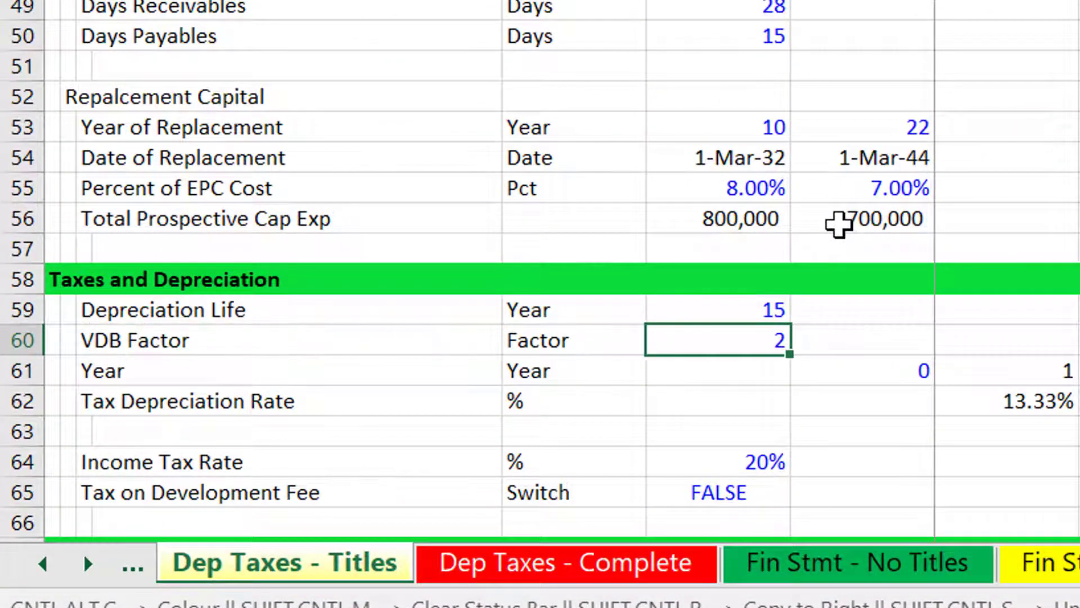
{"action": "key", "text": "Up"}
{"action": "key", "text": "Down"}
Step: Try a VDB Factor of 1 in F60 and restore it to 2
{"action": "key", "text": "Left"}
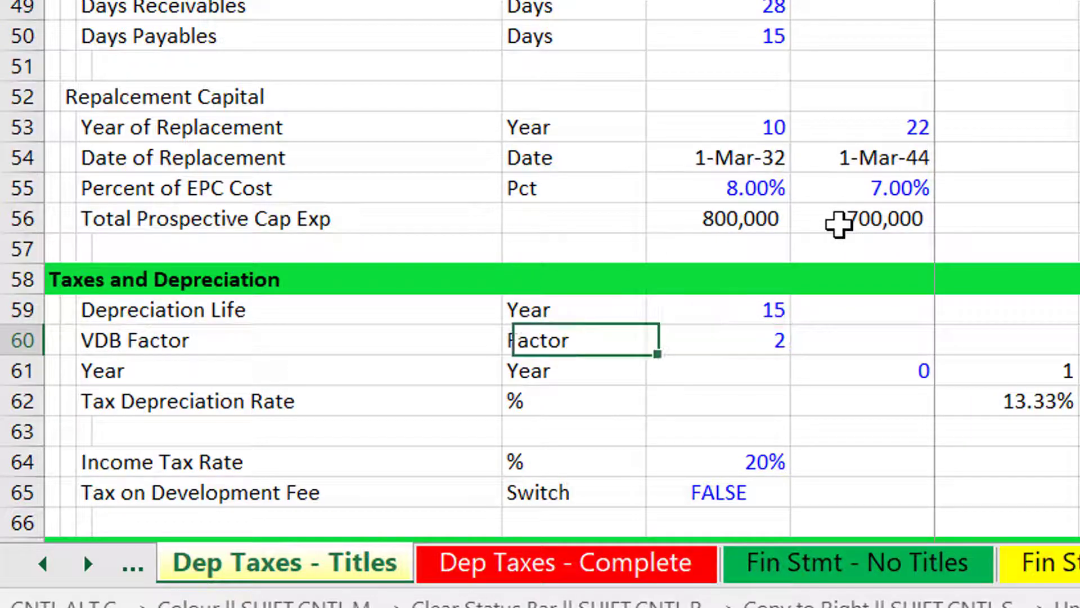
{"action": "key", "text": "Right"}
{"action": "type", "text": "1"}
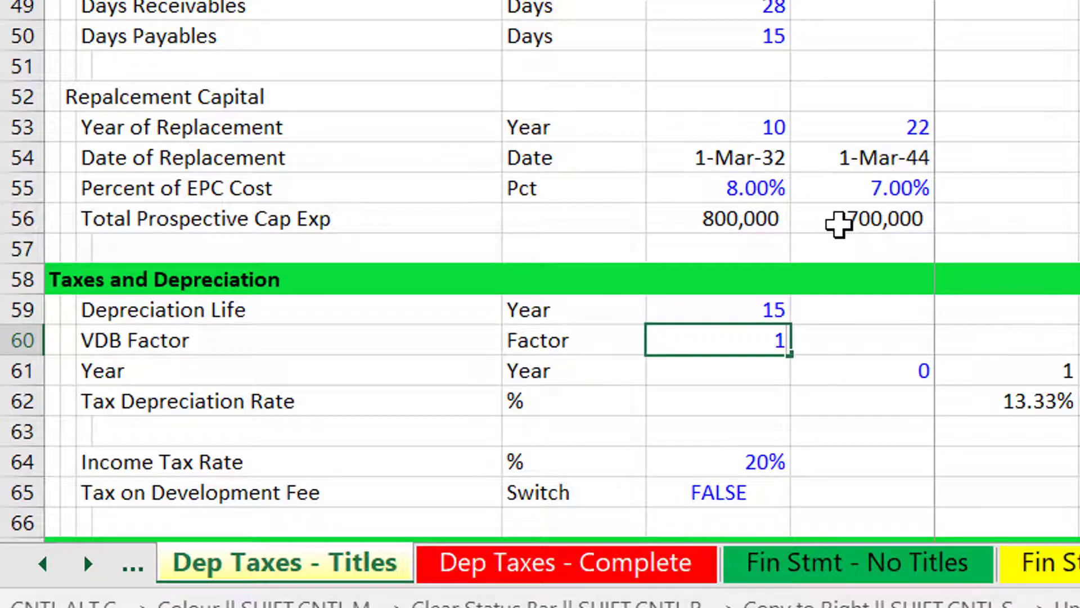
{"action": "key", "text": "ctrl+Return"}
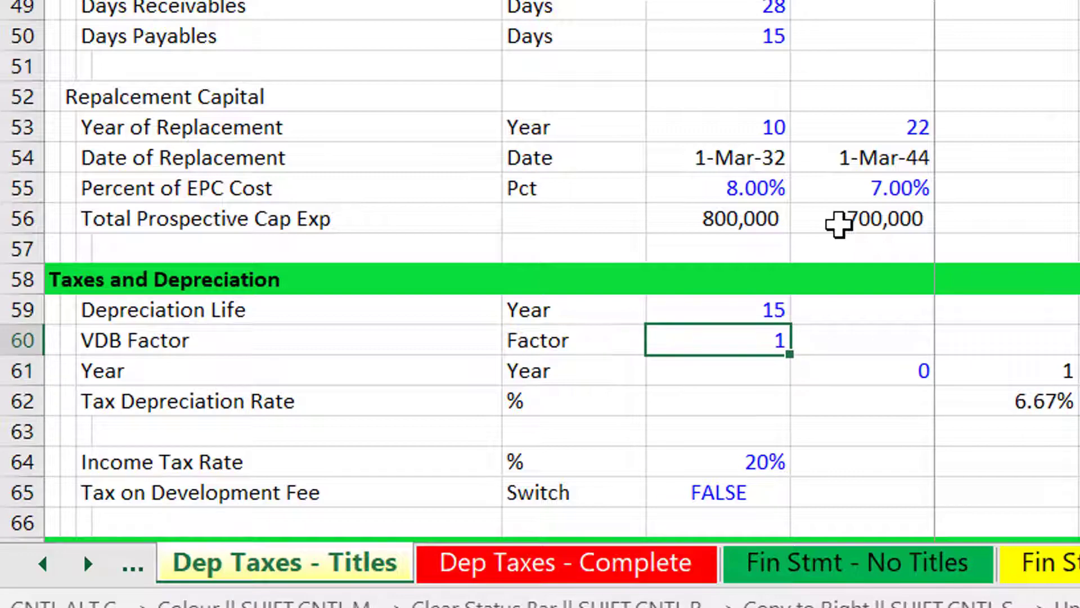
{"action": "type", "text": "2"}
{"action": "key", "text": "Return"}
Step: Inspect the VDB formula of the first Tax Depreciation Rate in H62 without changing it
{"action": "key", "text": "Down"}
{"action": "key", "text": "Down"}
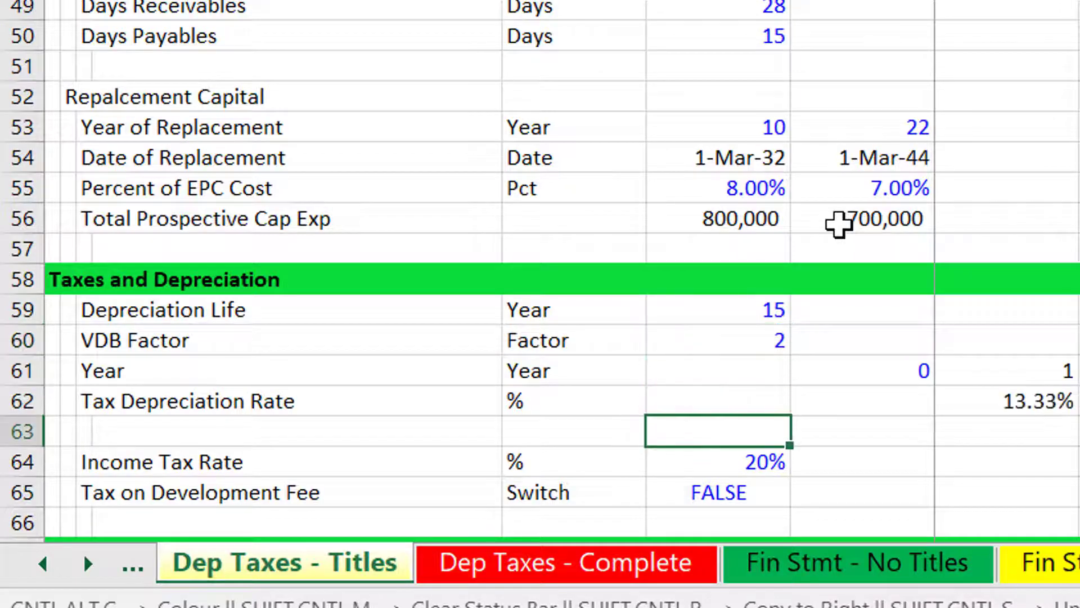
{"action": "key", "text": "Right"}
{"action": "key", "text": "Right"}
{"action": "key", "text": "Left"}
{"action": "key", "text": "Up"}
{"action": "key", "text": "Up"}
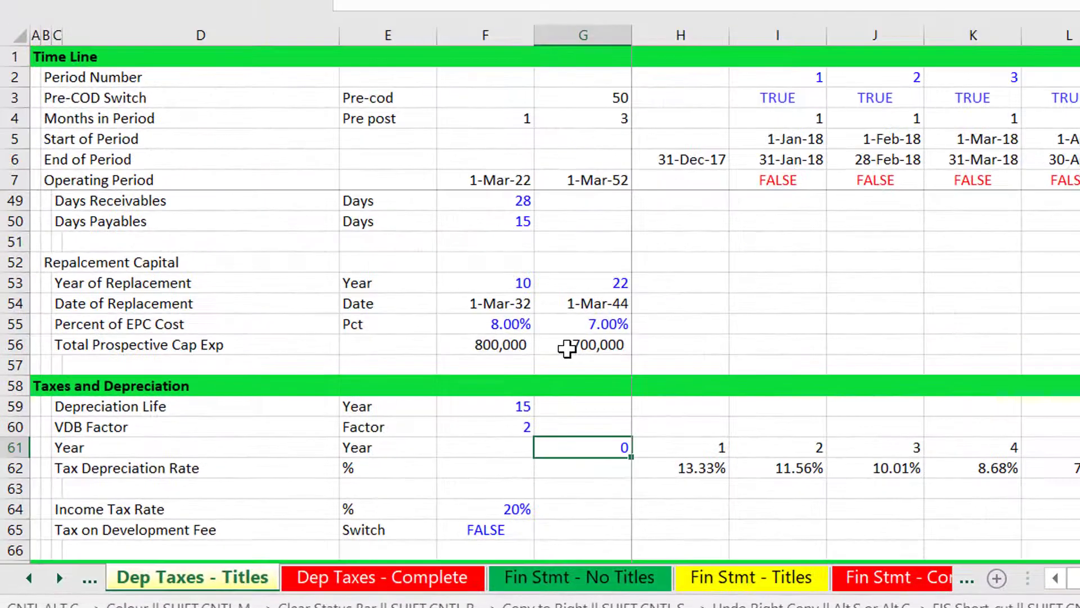
{"action": "key", "text": "Down"}
{"action": "key", "text": "Right"}
{"action": "key", "text": "F2"}
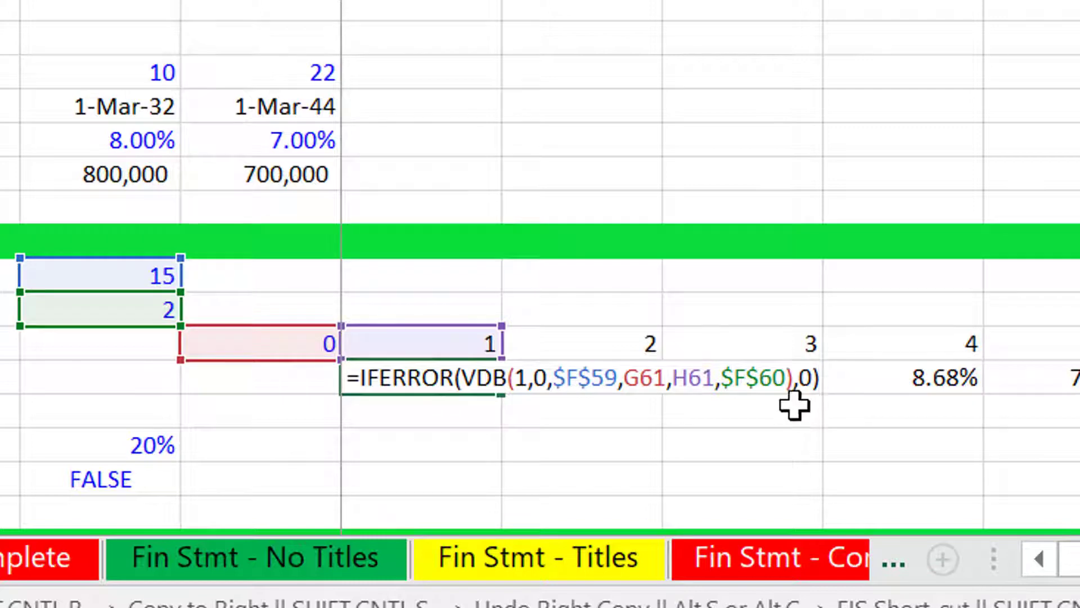
{"action": "key", "text": "Escape"}
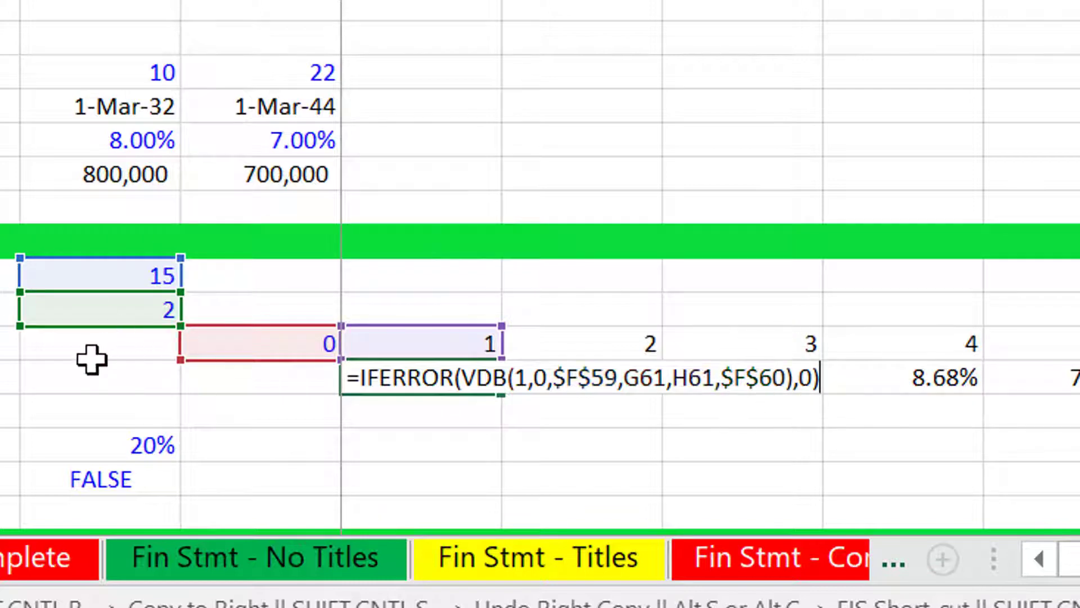
{"action": "key", "text": "Return"}
Step: Set the VDB Factor in F60 to 1 to test straight-line depreciation
{"action": "key", "text": "Up"}
{"action": "key", "text": "Up"}
{"action": "key", "text": "Up"}
{"action": "key", "text": "Left"}
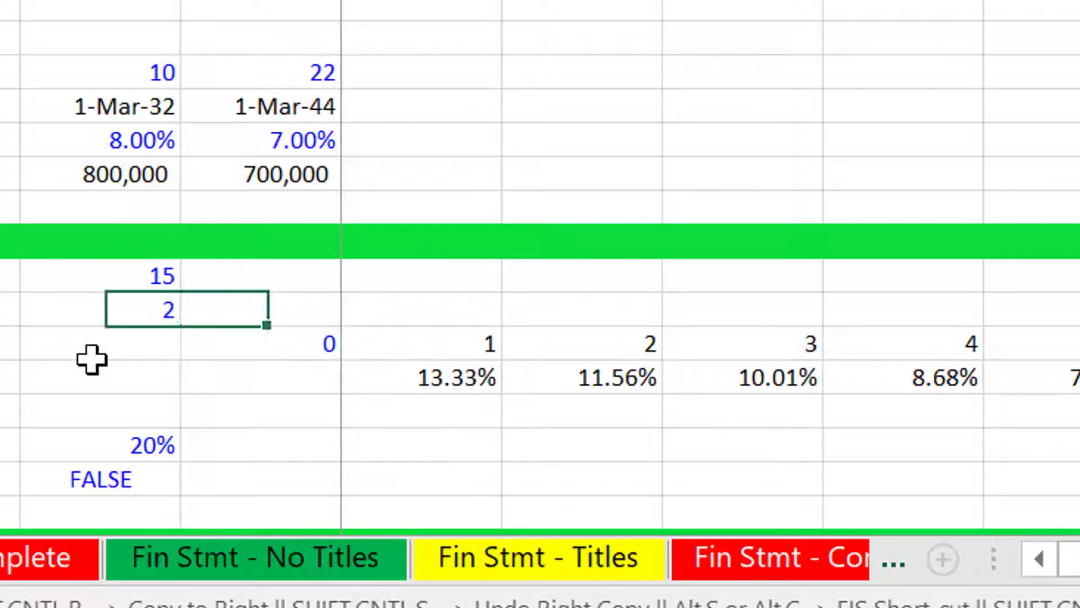
{"action": "type", "text": "1"}
{"action": "key", "text": "Return"}
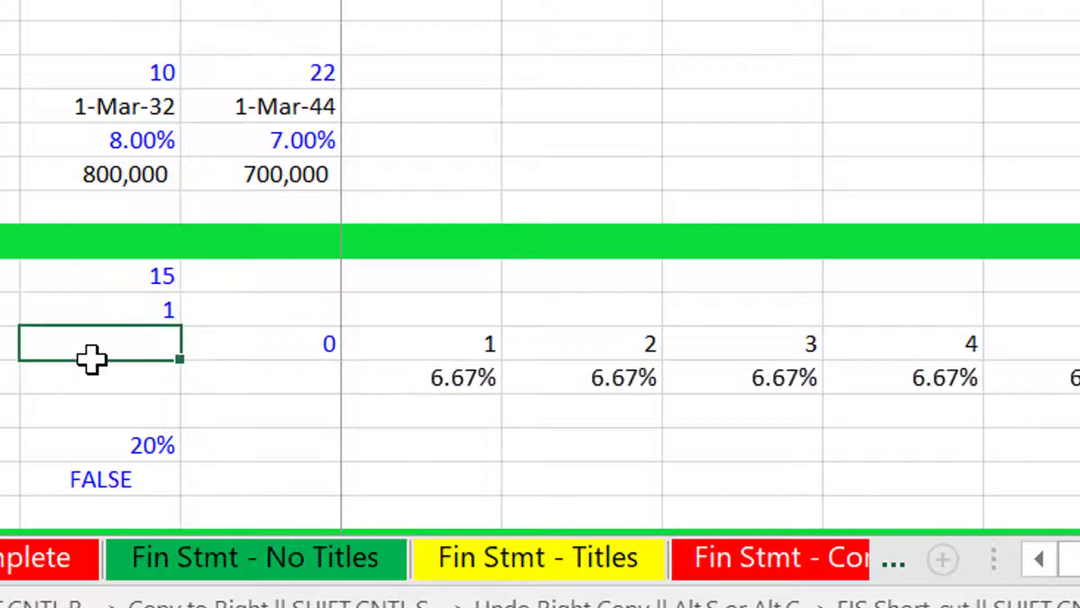
Step: Review the Year and Tax Depreciation Rate rows across the timeline columns
{"action": "key", "text": "Right"}
{"action": "key", "text": "ctrl+Right"}
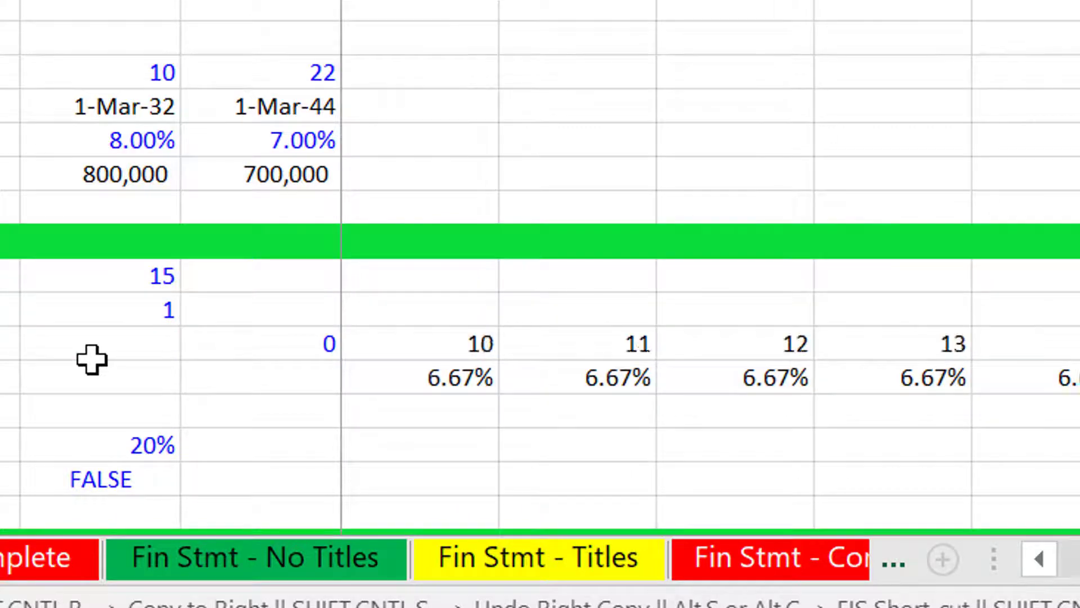
{"action": "key", "text": "Right"}
{"action": "key", "text": "Right"}
{"action": "key", "text": "Right"}
{"action": "key", "text": "Right"}
{"action": "key", "text": "Left"}
{"action": "key", "text": "Left"}
{"action": "key", "text": "Left"}
{"action": "key", "text": "Left"}
{"action": "key", "text": "Left"}
{"action": "key", "text": "Left"}
{"action": "key", "text": "Left"}
{"action": "key", "text": "Left"}
{"action": "key", "text": "Left"}
{"action": "key", "text": "Left"}
{"action": "key", "text": "Left"}
{"action": "key", "text": "Left"}
{"action": "key", "text": "Left"}
{"action": "key", "text": "Left"}
{"action": "key", "text": "Left"}
{"action": "key", "text": "Left"}
{"action": "key", "text": "Left"}
{"action": "key", "text": "Left"}
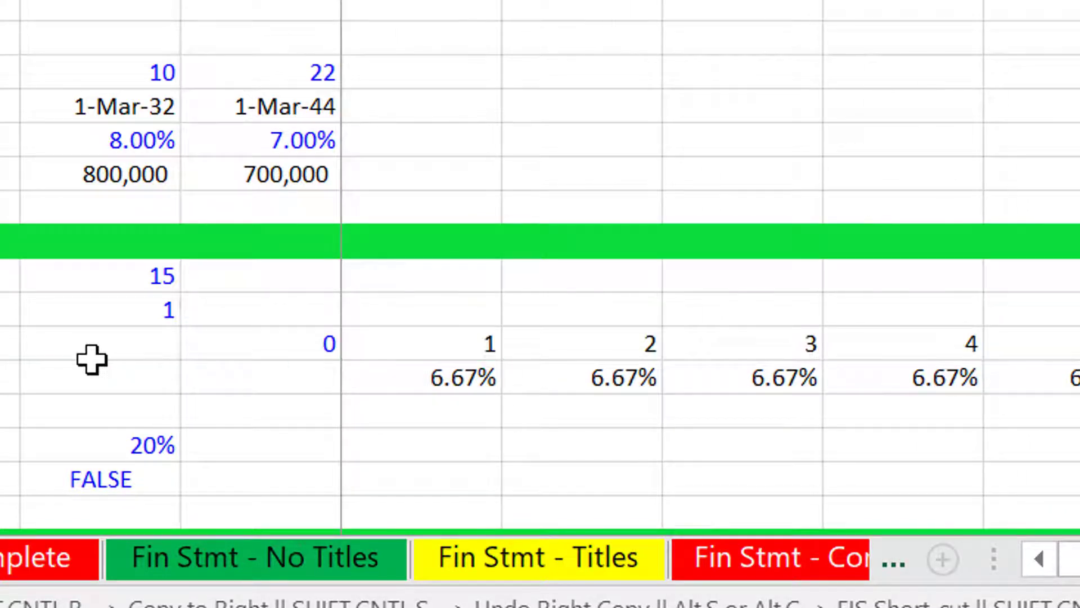
Step: Set the VDB Factor in F60 back to 2
{"action": "key", "text": "Right"}
{"action": "key", "text": "Right"}
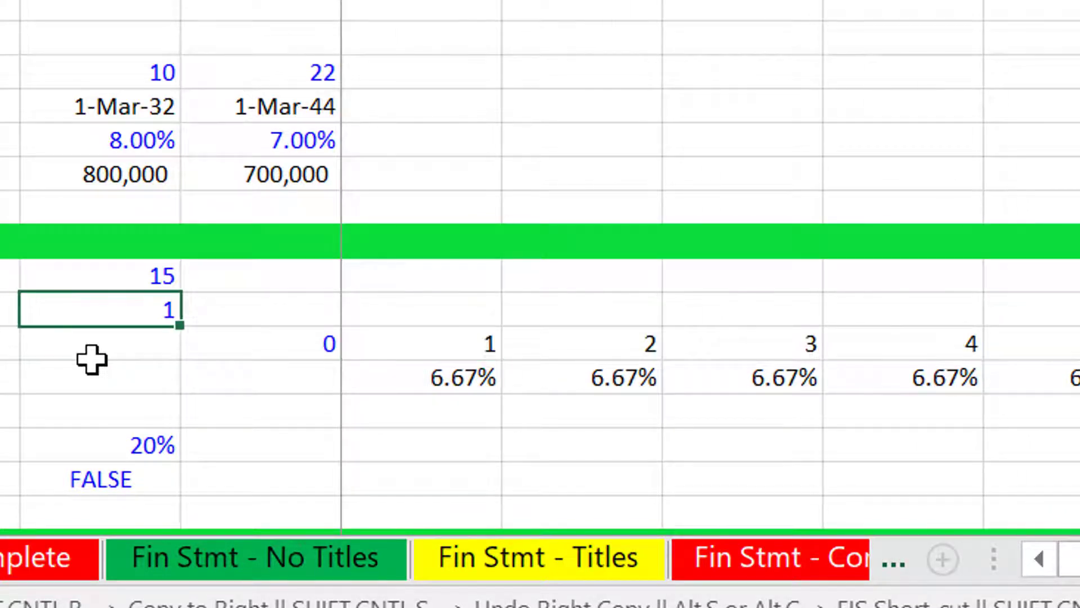
{"action": "key", "text": "Left"}
{"action": "key", "text": "Right"}
{"action": "type", "text": "2"}
{"action": "key", "text": "ctrl+Return"}
{"action": "key", "text": "Down"}
{"action": "key", "text": "Up"}
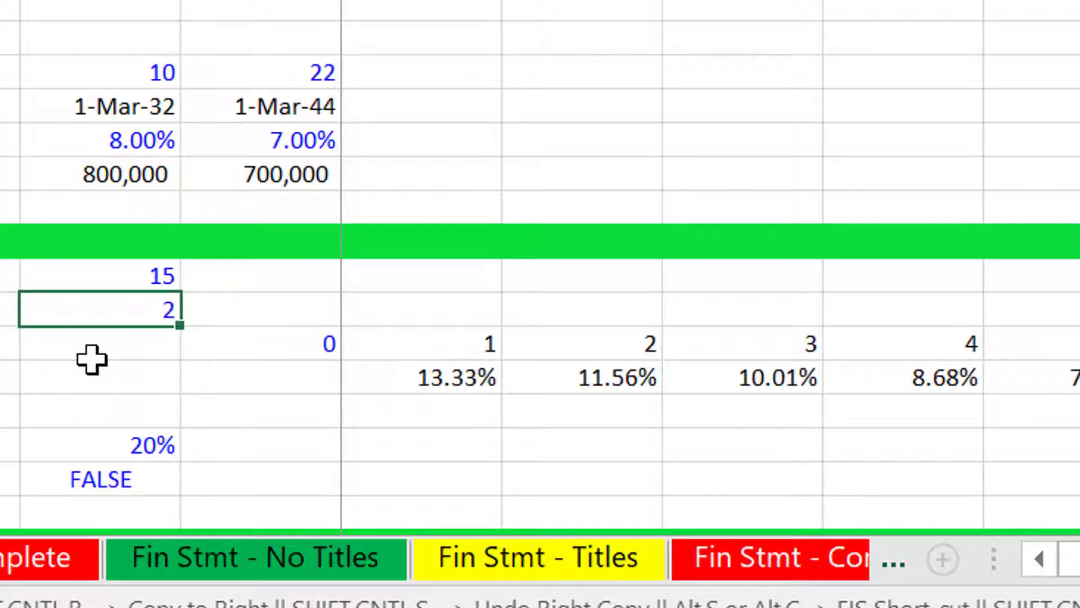
Step: Set the Income Tax Rate in F64 to 21%
{"action": "key", "text": "Down"}
{"action": "key", "text": "Down"}
{"action": "key", "text": "Down"}
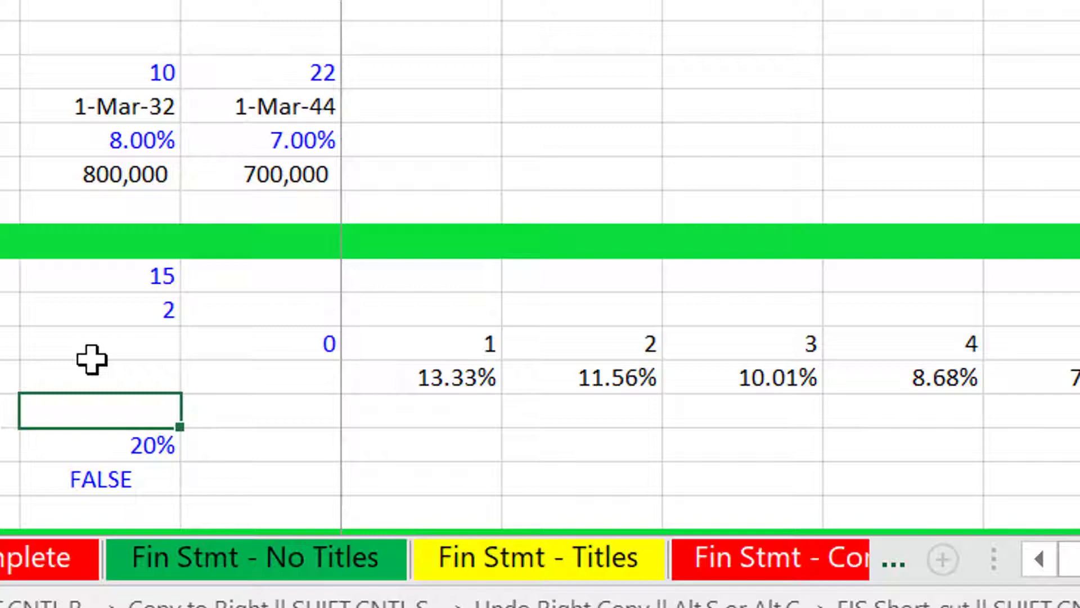
{"action": "key", "text": "Down"}
{"action": "key", "text": "Down"}
{"action": "key", "text": "Down"}
{"action": "key", "text": "Down"}
{"action": "key", "text": "Down"}
{"action": "key", "text": "Down"}
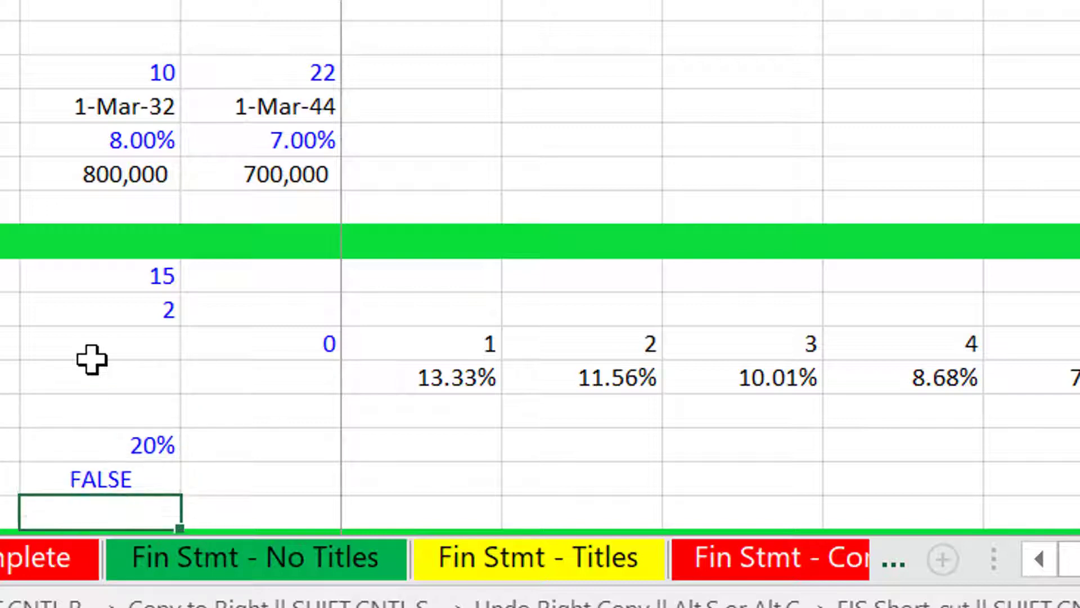
{"action": "key", "text": "Up"}
{"action": "key", "text": "Up"}
{"action": "key", "text": "Up"}
{"action": "key", "text": "Up"}
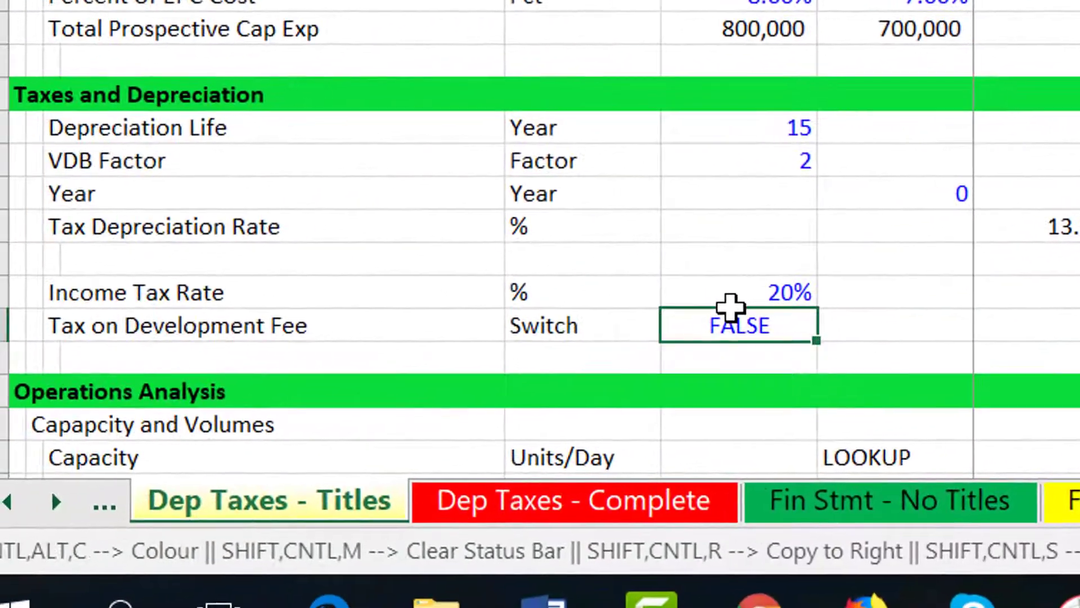
{"action": "key", "text": "Up"}
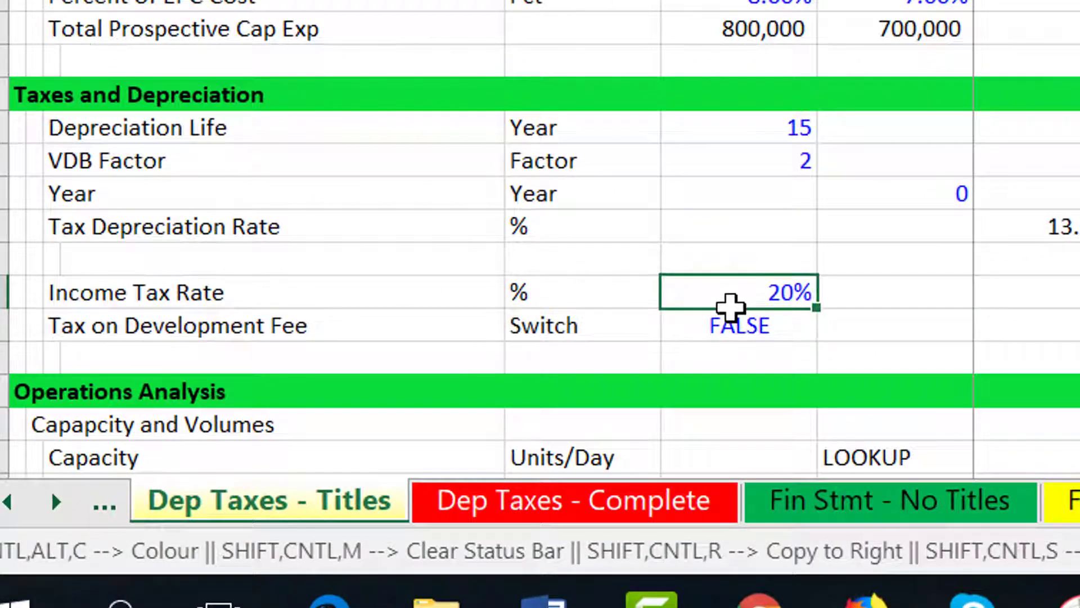
{"action": "type", "text": "21"}
{"action": "key", "text": "Return"}
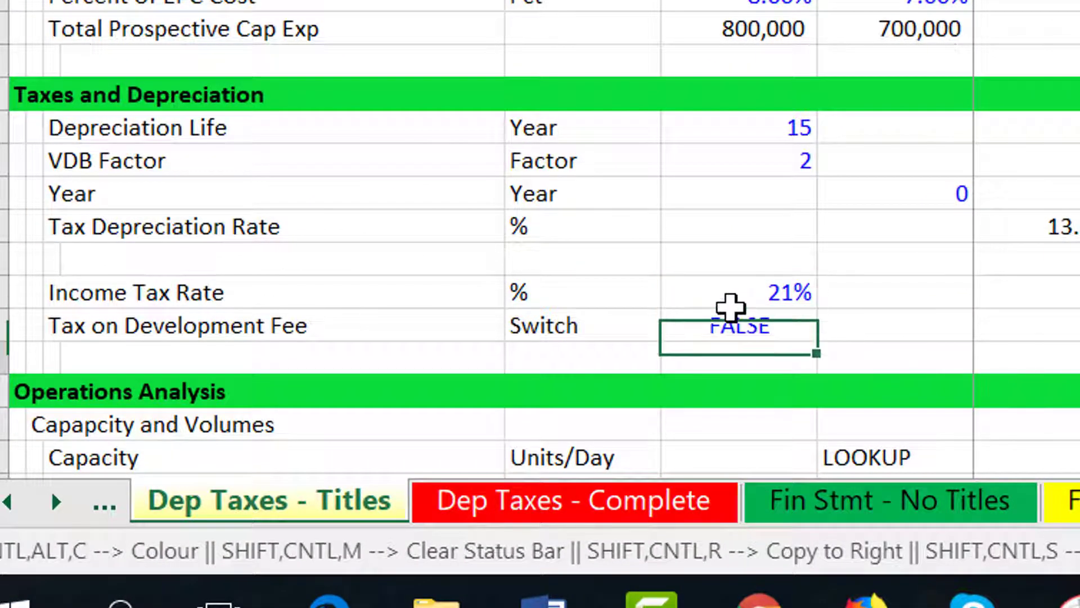
Step: Review the Tax on Development Fee switch in F65 together with the Income Tax Rate
{"action": "key", "text": "Down"}
{"action": "key", "text": "Down"}
{"action": "key", "text": "Up"}
{"action": "key", "text": "Up"}
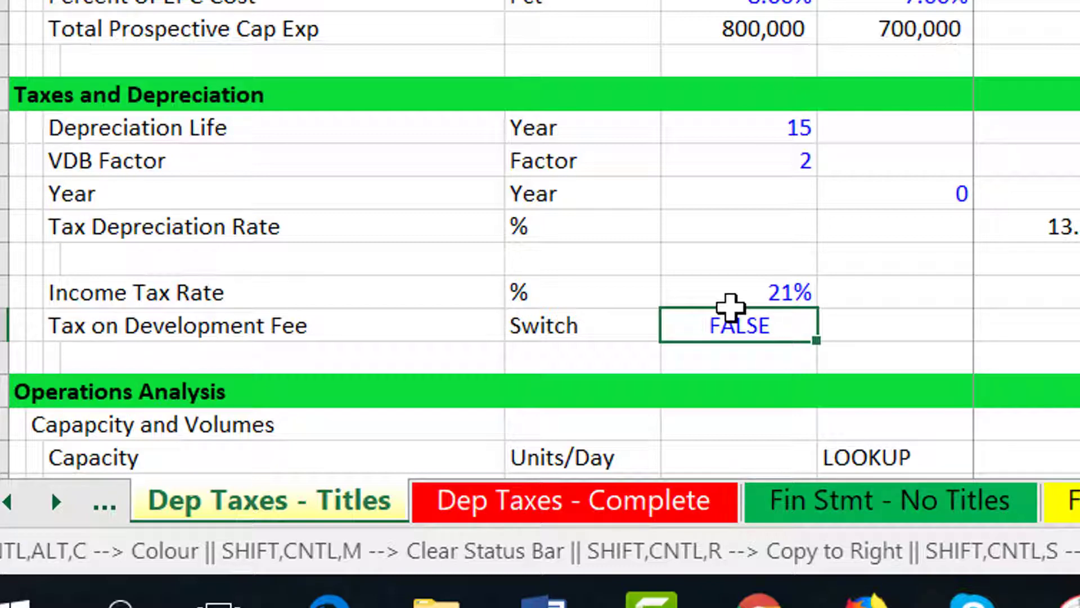
{"action": "key", "text": "Up"}
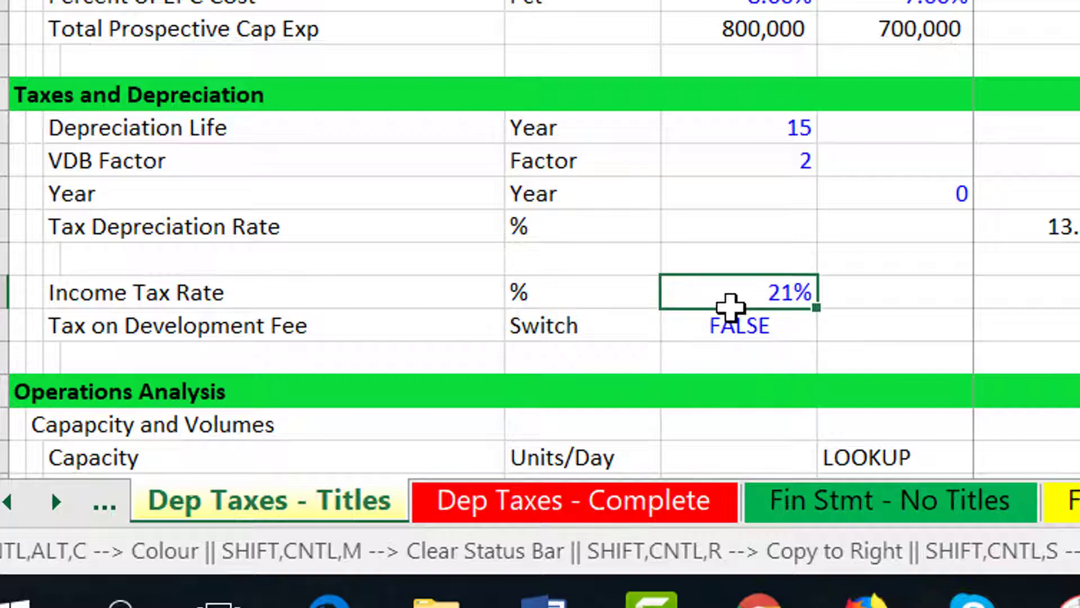
{"action": "key", "text": "Down"}
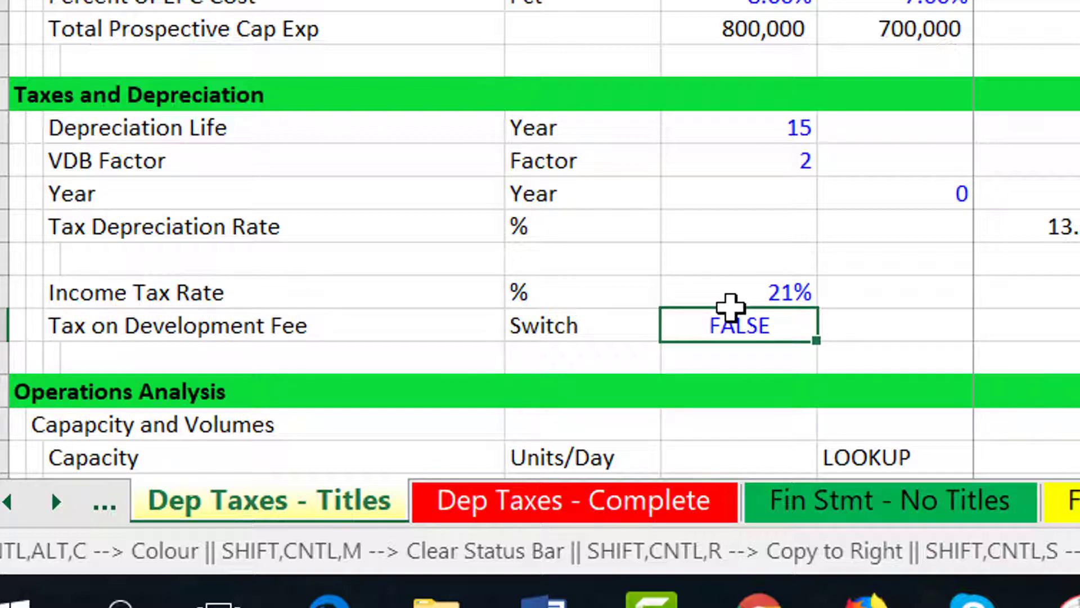
Step: Look through the pre-tax free cash flow and working capital sections down to the Pre-tax IRR
{"action": "key", "text": "Page_Down"}
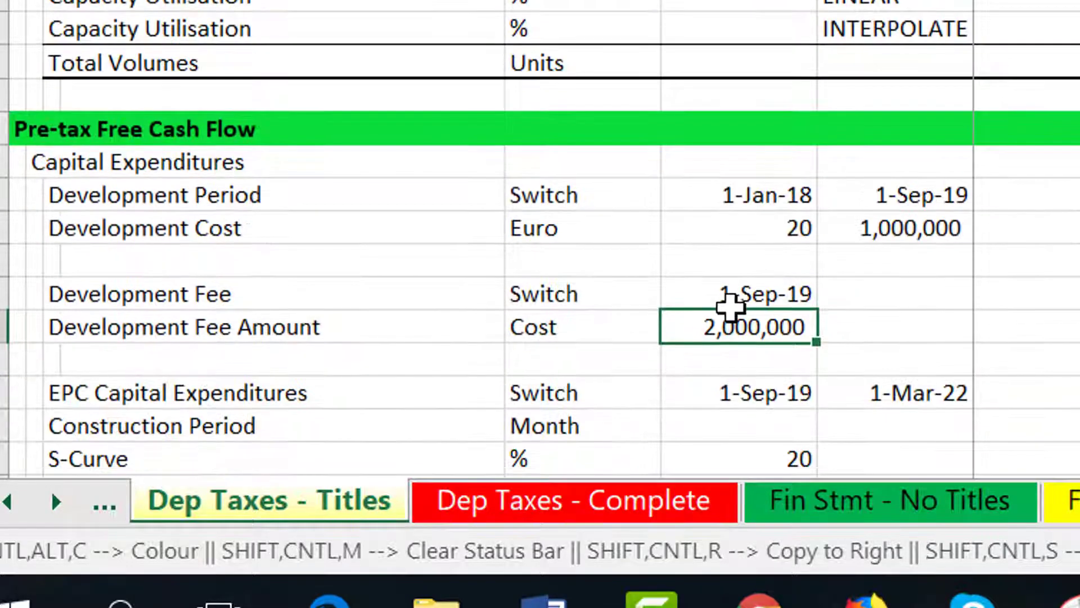
{"action": "key", "text": "Page_Down"}
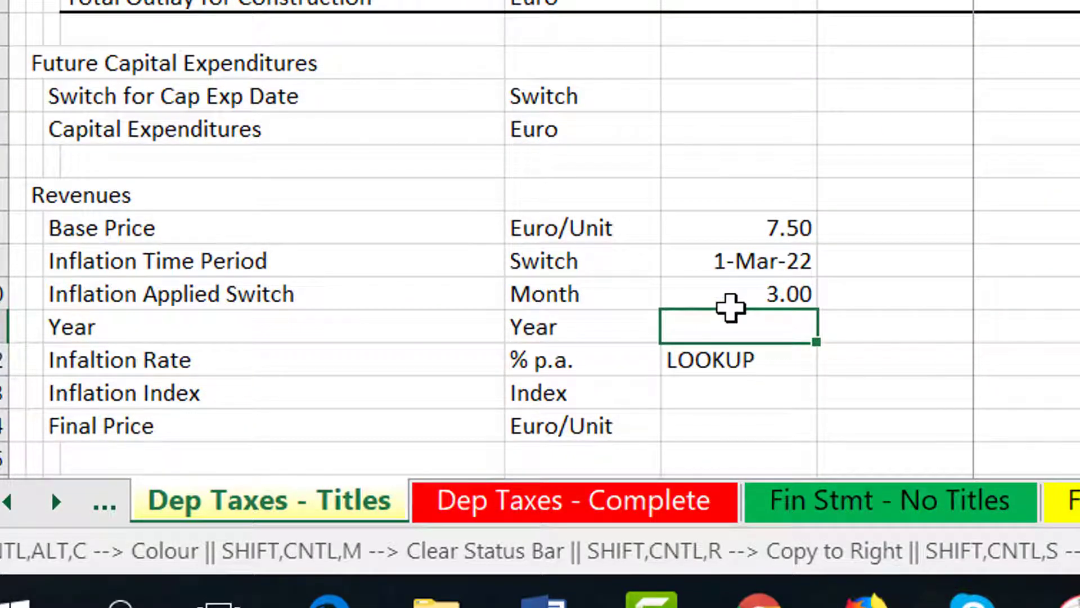
{"action": "key", "text": "Page_Down"}
{"action": "key", "text": "Page_Down"}
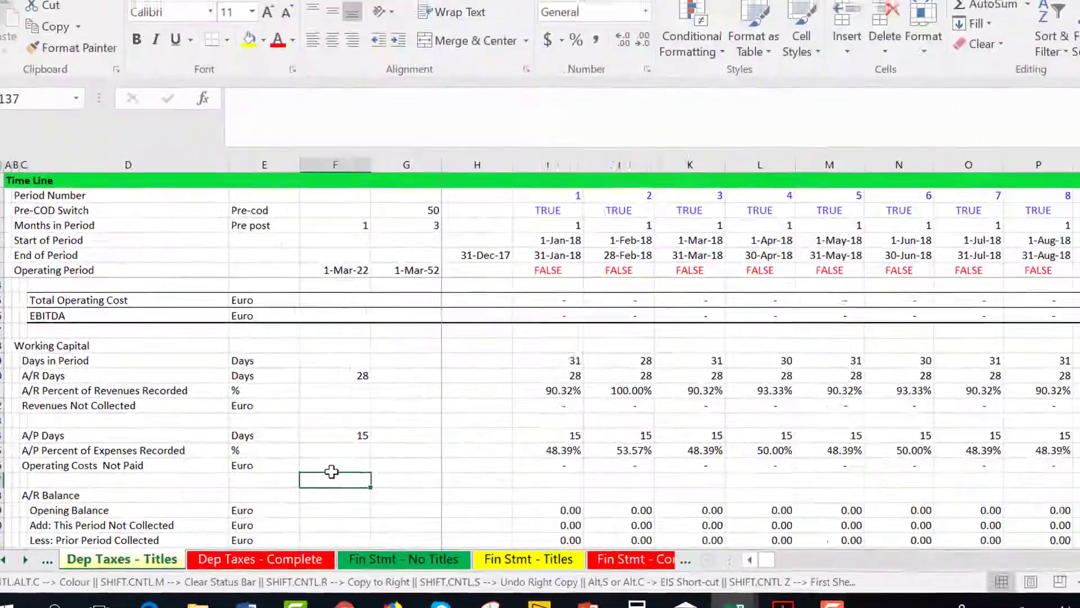
{"action": "key", "text": "Page_Down"}
{"action": "key", "text": "Page_Down"}
{"action": "key", "text": "Page_Up"}
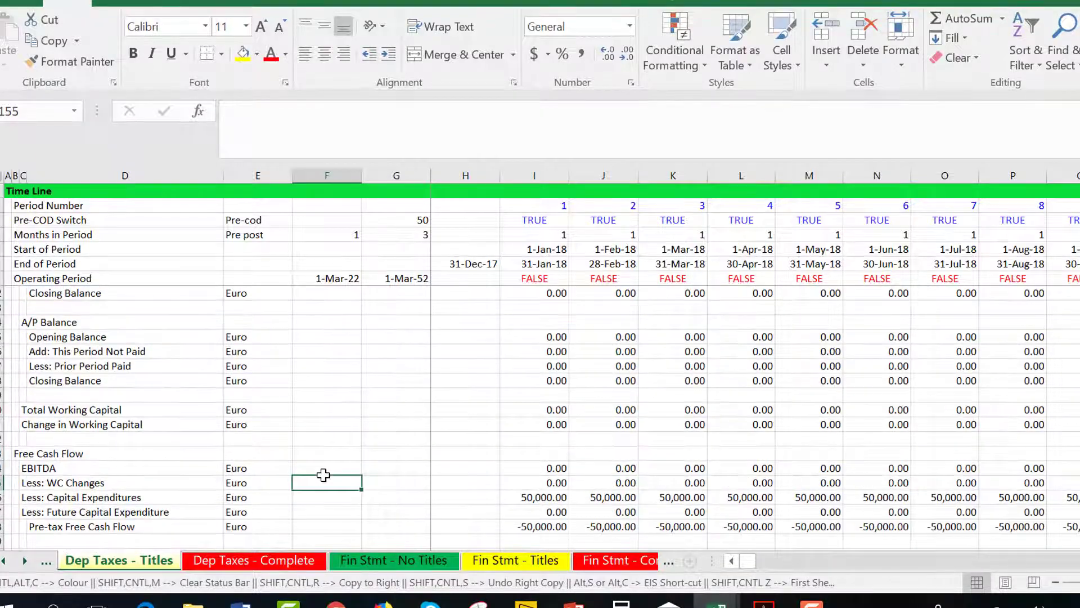
{"action": "key", "text": "Page_Down"}
{"action": "key", "text": "Up"}
{"action": "key", "text": "Up"}
{"action": "key", "text": "Up"}
{"action": "key", "text": "Up"}
{"action": "key", "text": "Up"}
{"action": "key", "text": "Up"}
{"action": "key", "text": "Up"}
{"action": "key", "text": "Up"}
{"action": "key", "text": "Up"}
{"action": "key", "text": "Up"}
{"action": "key", "text": "Up"}
{"action": "key", "text": "Up"}
{"action": "key", "text": "Up"}
{"action": "key", "text": "Up"}
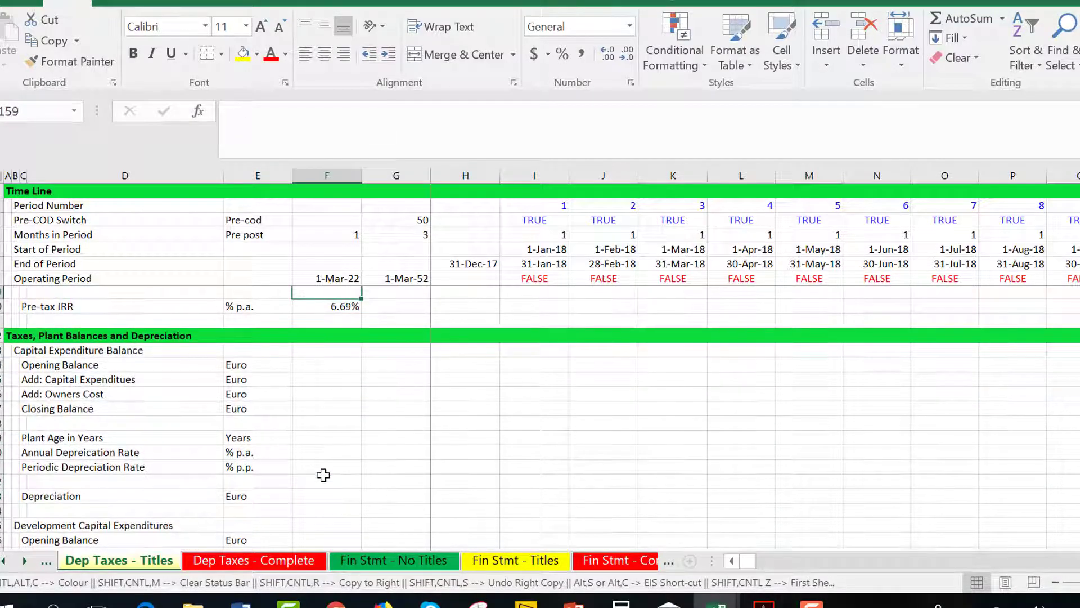
{"action": "key", "text": "Up"}
{"action": "key", "text": "Down"}
{"action": "key", "text": "Down"}
{"action": "key", "text": "Down"}
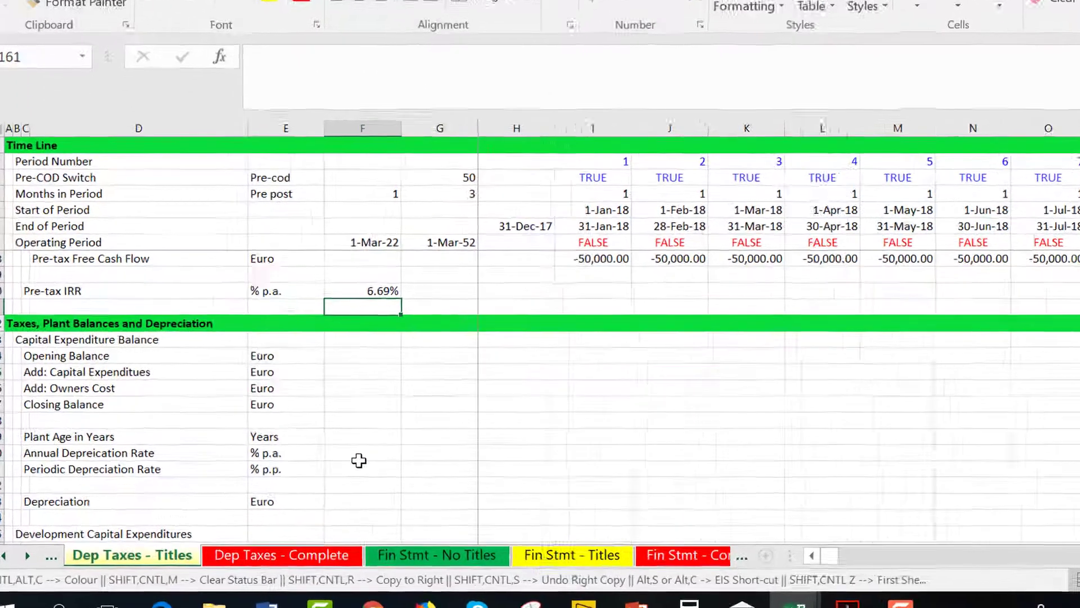
{"action": "key", "text": "Up"}
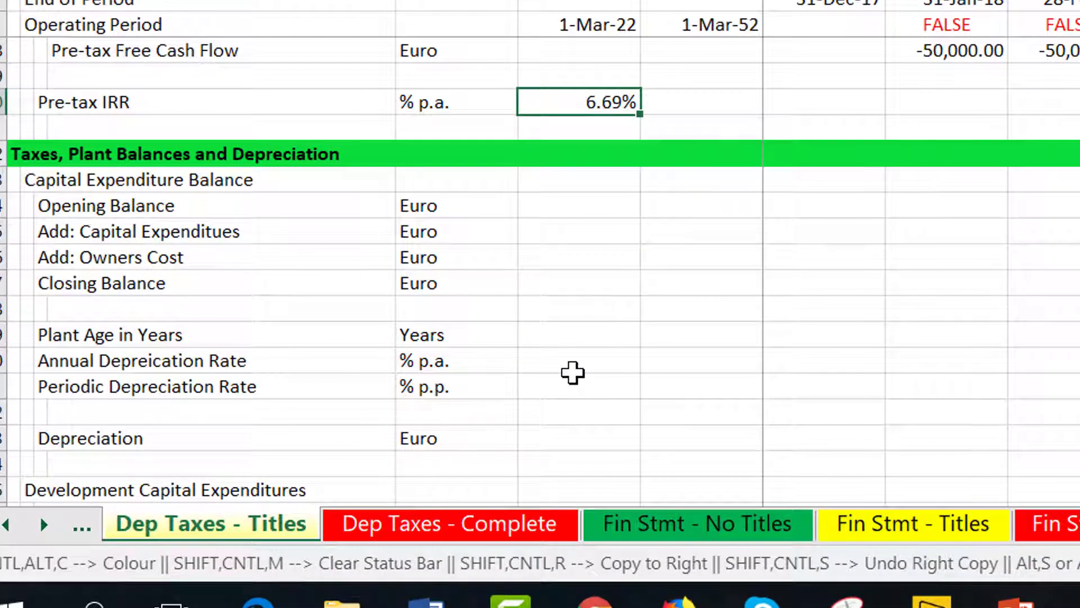
Step: Review the Capital Expenditure Balance and Plant Age row titles in the Taxes, Plant Balances and Depreciation section
{"action": "key", "text": "Down"}
{"action": "key", "text": "Down"}
{"action": "key", "text": "Down"}
{"action": "key", "text": "Down"}
{"action": "key", "text": "Left"}
{"action": "key", "text": "Left"}
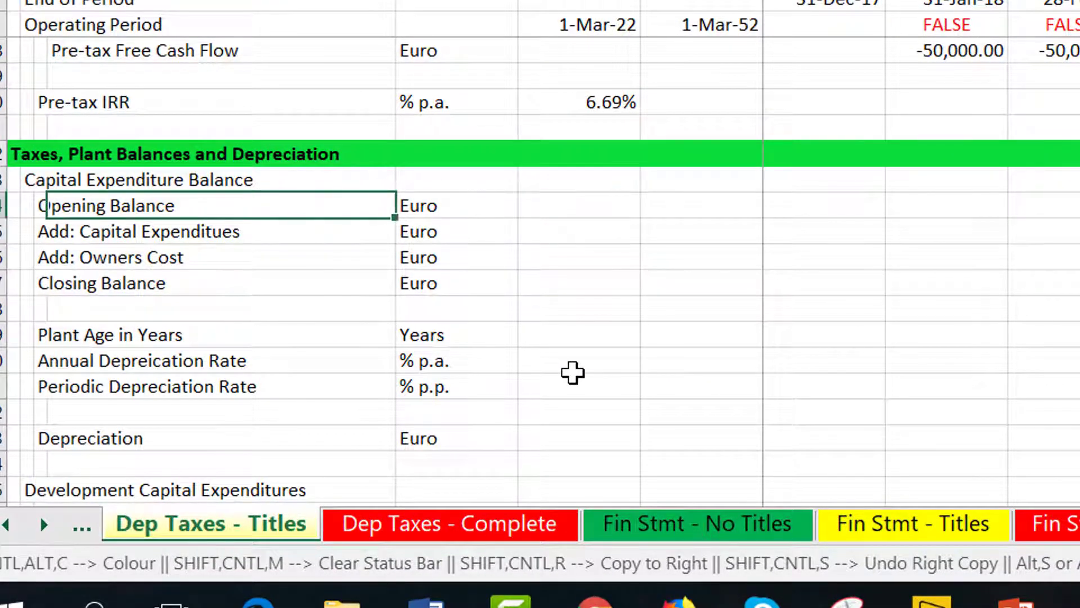
{"action": "key", "text": "Down"}
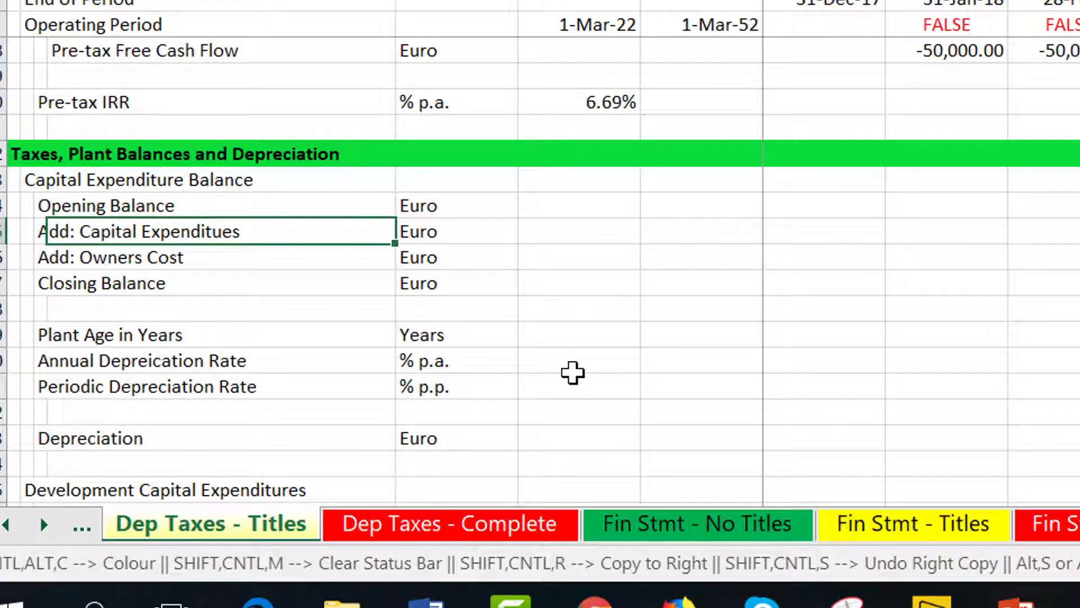
{"action": "key", "text": "Down"}
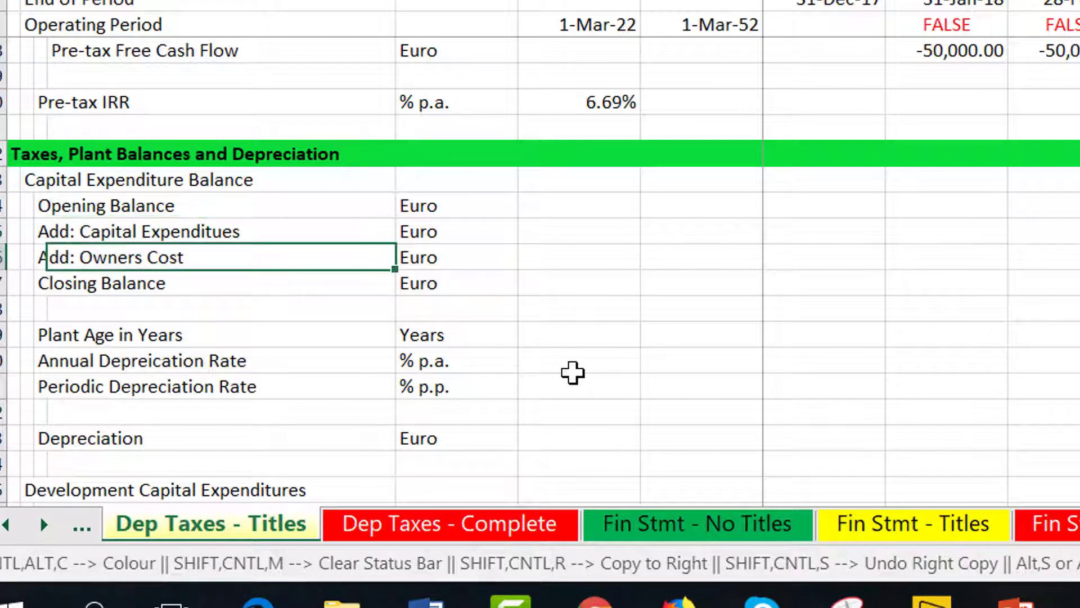
{"action": "key", "text": "Down"}
{"action": "key", "text": "Down"}
{"action": "key", "text": "Down"}
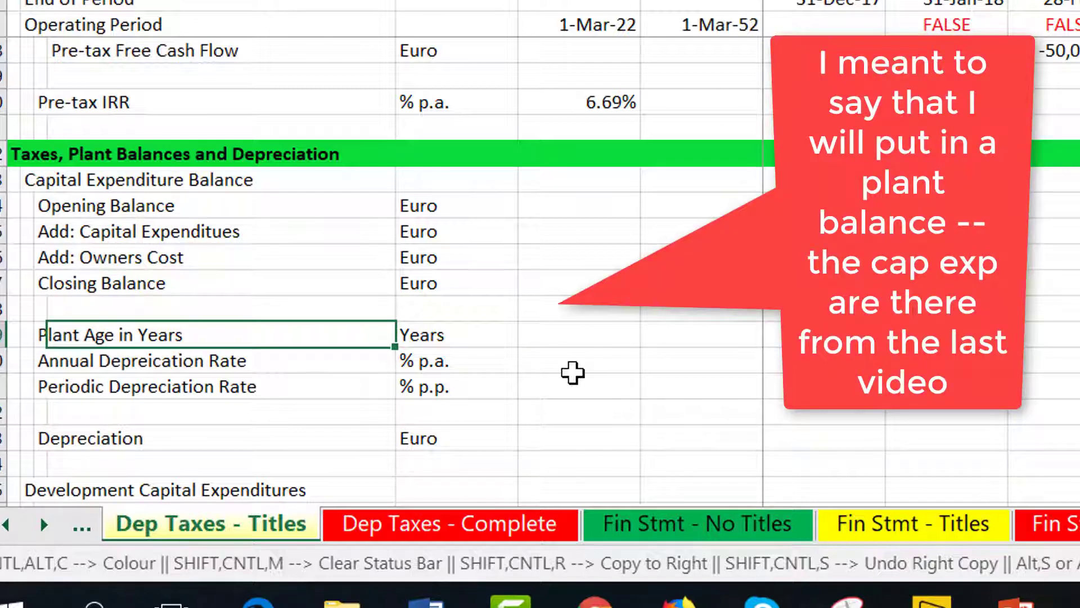
Step: Examine how the Tax Depreciation Rate runs across the years in the Taxes and Depreciation inputs
{"action": "key", "text": "Down"}
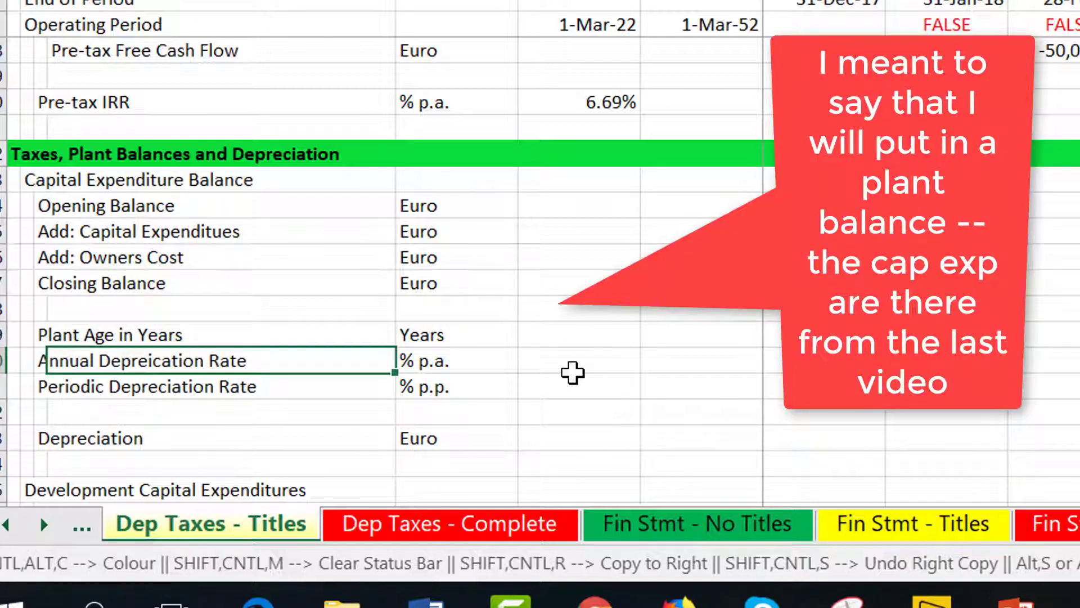
{"action": "key", "text": "Page_Up"}
{"action": "key", "text": "Page_Up"}
{"action": "key", "text": "Page_Up"}
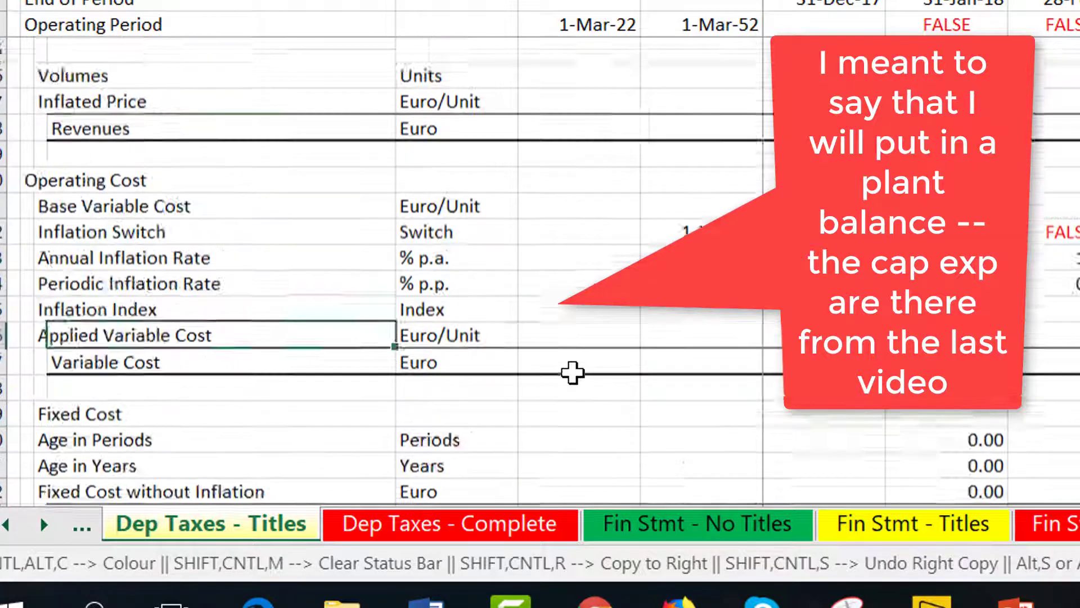
{"action": "key", "text": "Page_Down"}
{"action": "key", "text": "Page_Down"}
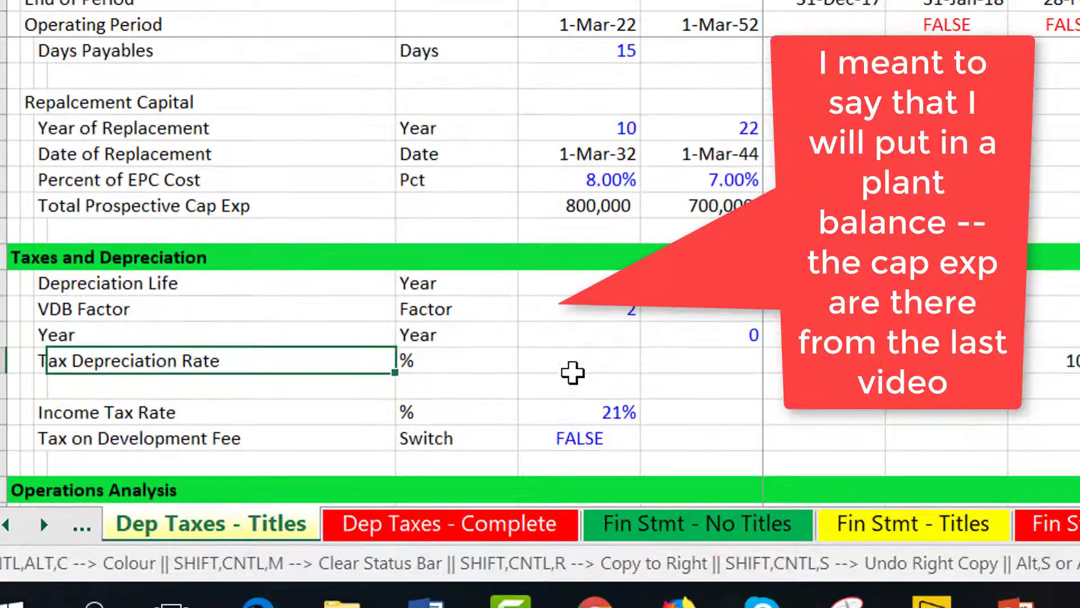
{"action": "key", "text": "Right"}
{"action": "key", "text": "Right"}
{"action": "key", "text": "Right"}
{"action": "key", "text": "Right"}
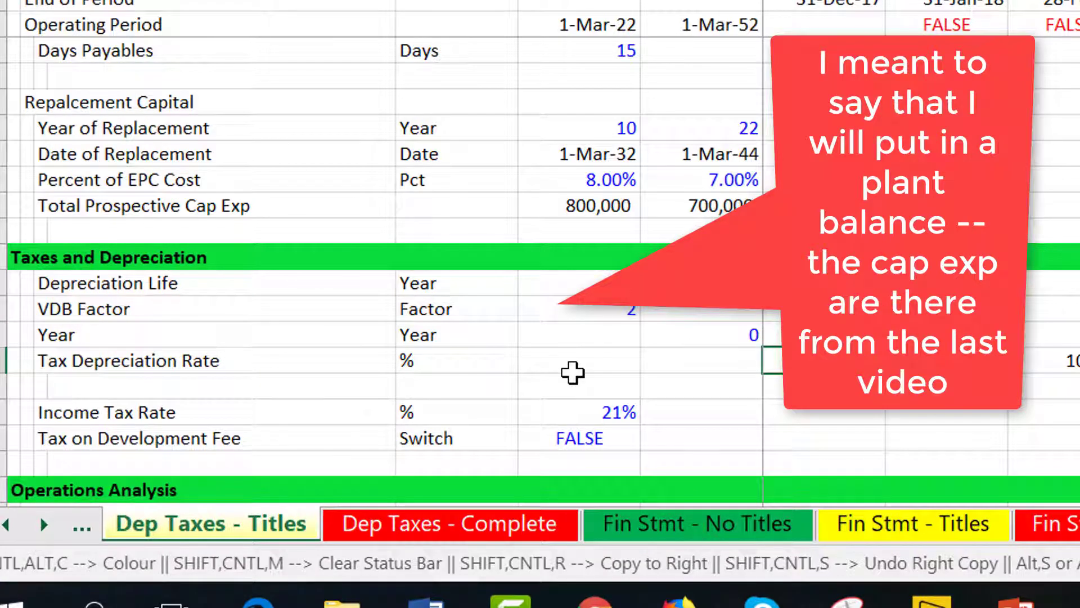
{"action": "key", "text": "Right"}
{"action": "key", "text": "Right"}
{"action": "key", "text": "Right"}
{"action": "key", "text": "Right"}
{"action": "key", "text": "Right"}
{"action": "key", "text": "Right"}
{"action": "key", "text": "Right"}
{"action": "key", "text": "Right"}
{"action": "key", "text": "Right"}
{"action": "key", "text": "Right"}
{"action": "key", "text": "Right"}
{"action": "key", "text": "Right"}
{"action": "key", "text": "Right"}
{"action": "key", "text": "Right"}
{"action": "key", "text": "Right"}
{"action": "key", "text": "Right"}
{"action": "key", "text": "Right"}
{"action": "key", "text": "Right"}
{"action": "key", "text": "Right"}
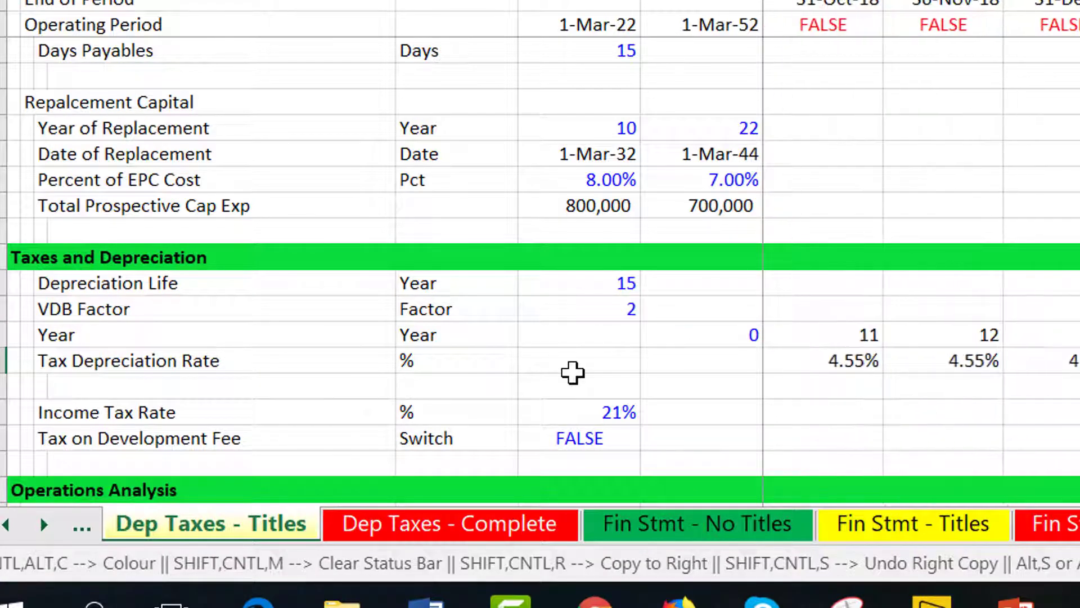
{"action": "key", "text": "Right"}
{"action": "key", "text": "Right"}
{"action": "key", "text": "Right"}
{"action": "key", "text": "Right"}
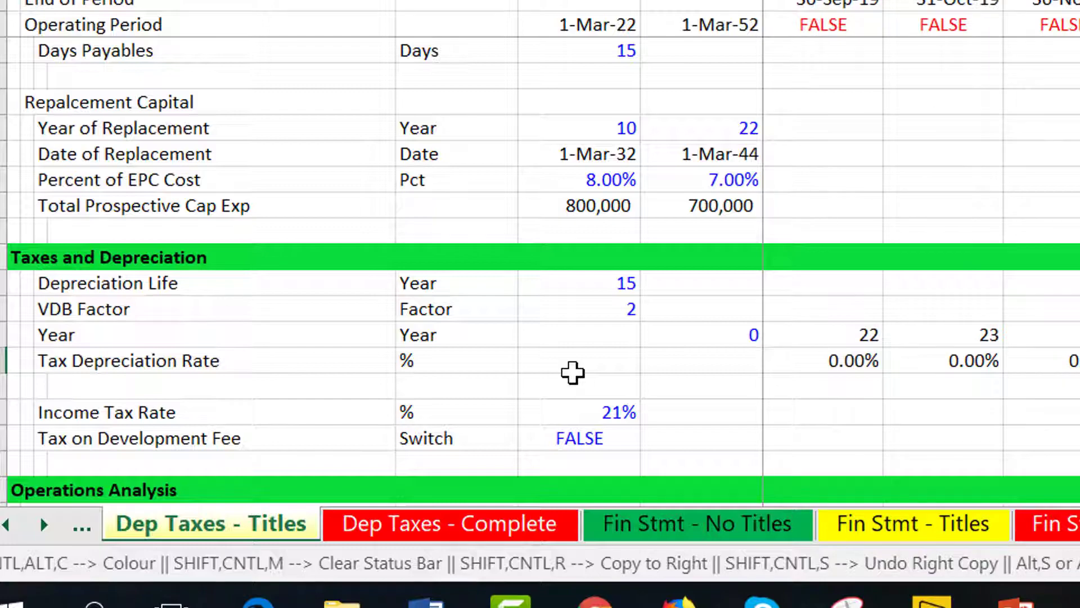
{"action": "key", "text": "Home"}
{"action": "key", "text": "Left"}
{"action": "key", "text": "Left"}
{"action": "key", "text": "Left"}
{"action": "key", "text": "Left"}
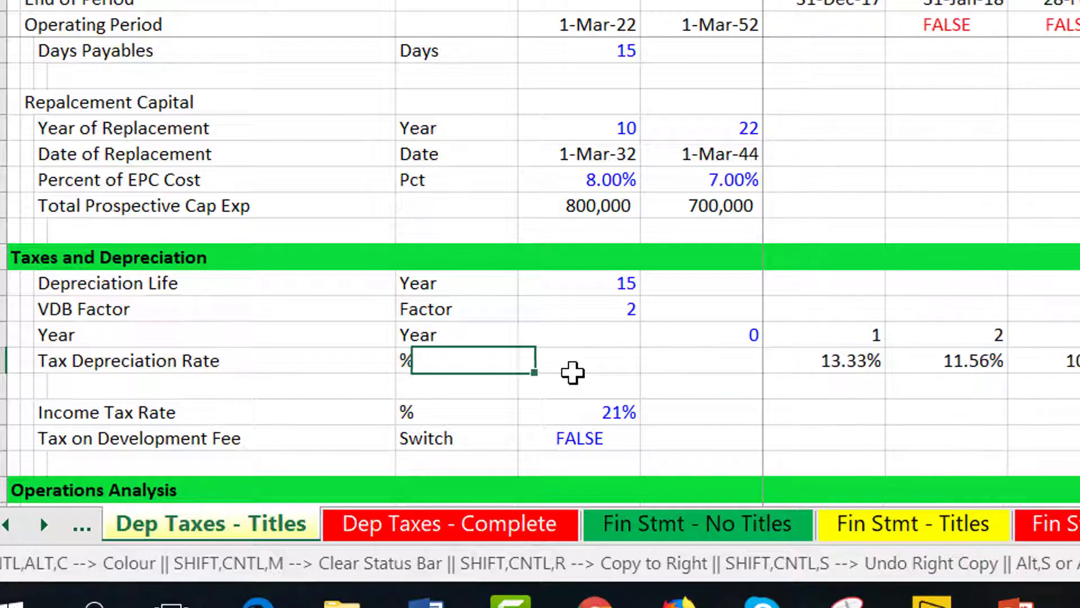
{"action": "key", "text": "Left"}
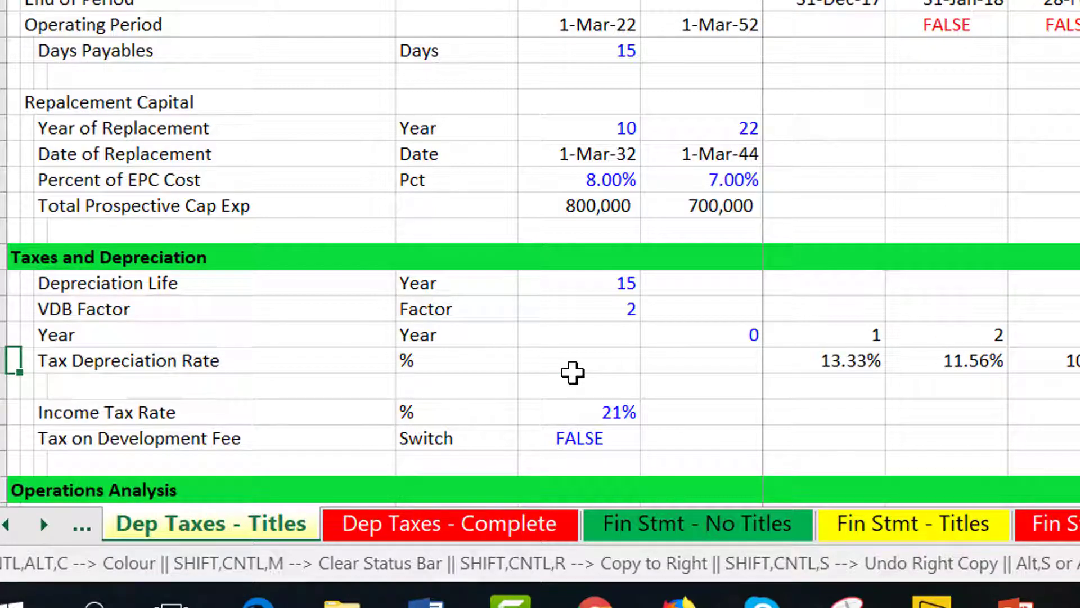
Step: Look down through the operating cost and working capital sections to the Annual Depreciation Rate row of the Capital Expenditure Balance
{"action": "key", "text": "ctrl+Down"}
{"action": "key", "text": "Down"}
{"action": "key", "text": "Down"}
{"action": "key", "text": "Down"}
{"action": "key", "text": "Down"}
{"action": "key", "text": "Down"}
{"action": "key", "text": "Down"}
{"action": "key", "text": "Down"}
{"action": "key", "text": "Down"}
{"action": "key", "text": "Down"}
{"action": "key", "text": "Down"}
{"action": "key", "text": "Down"}
{"action": "key", "text": "Down"}
{"action": "key", "text": "Down"}
{"action": "key", "text": "Down"}
{"action": "key", "text": "Down"}
{"action": "key", "text": "Down"}
{"action": "key", "text": "Down"}
{"action": "key", "text": "Down"}
{"action": "key", "text": "Down"}
{"action": "key", "text": "Down"}
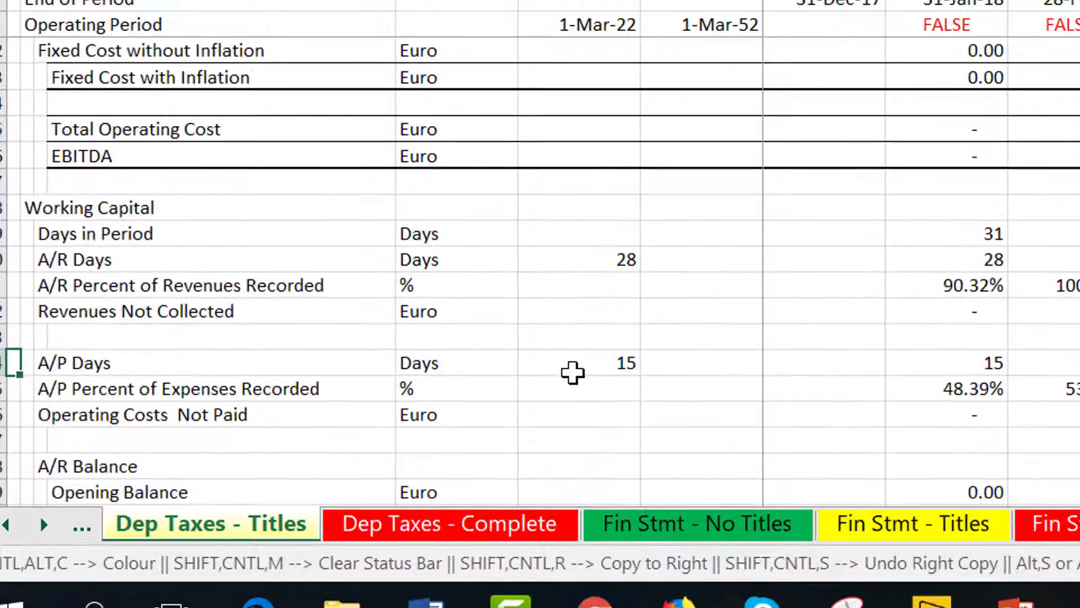
{"action": "key", "text": "Down"}
{"action": "key", "text": "Down"}
{"action": "key", "text": "Down"}
{"action": "key", "text": "Down"}
{"action": "key", "text": "Down"}
{"action": "key", "text": "Down"}
{"action": "key", "text": "Down"}
{"action": "key", "text": "Down"}
{"action": "key", "text": "Down"}
{"action": "key", "text": "Down"}
{"action": "key", "text": "Down"}
{"action": "key", "text": "Down"}
{"action": "key", "text": "Down"}
{"action": "key", "text": "Down"}
{"action": "key", "text": "Down"}
{"action": "key", "text": "Down"}
{"action": "key", "text": "Down"}
{"action": "key", "text": "Down"}
{"action": "key", "text": "Down"}
{"action": "key", "text": "Down"}
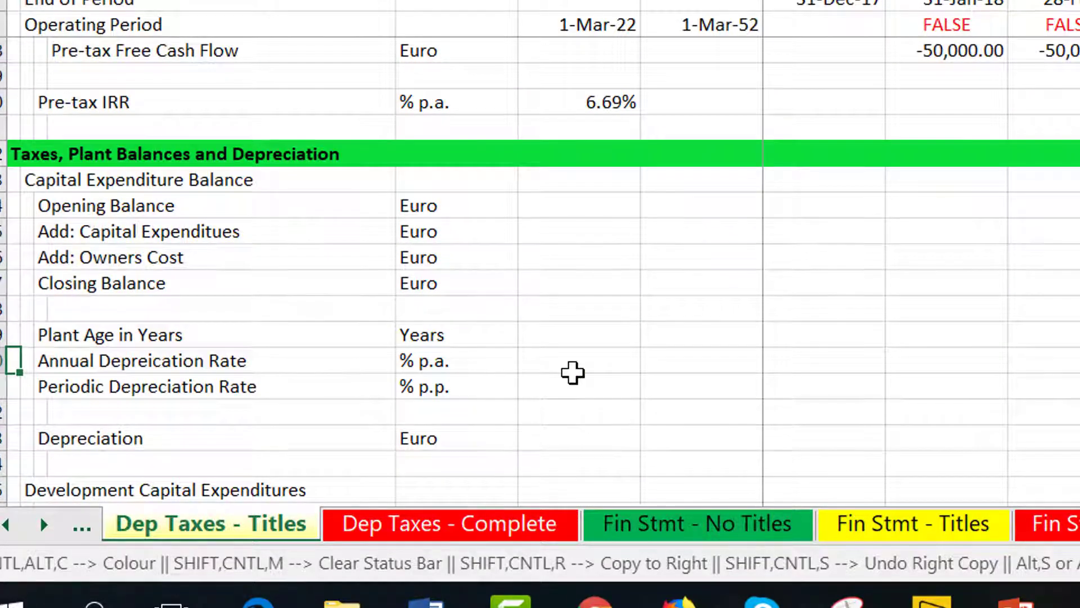
Step: Look over the row titles from Plant Age through Added Capital Expenditure, total depreciation and EBIT
{"action": "key", "text": "Down"}
{"action": "key", "text": "Down"}
{"action": "key", "text": "Down"}
{"action": "key", "text": "Down"}
{"action": "key", "text": "Down"}
{"action": "key", "text": "Down"}
{"action": "key", "text": "Down"}
{"action": "key", "text": "Down"}
{"action": "key", "text": "Down"}
{"action": "key", "text": "Down"}
{"action": "key", "text": "Down"}
{"action": "key", "text": "Down"}
{"action": "key", "text": "Down"}
{"action": "key", "text": "Down"}
{"action": "key", "text": "Down"}
{"action": "key", "text": "Down"}
{"action": "key", "text": "Down"}
{"action": "key", "text": "Down"}
{"action": "key", "text": "Up"}
{"action": "key", "text": "Up"}
{"action": "key", "text": "Up"}
{"action": "key", "text": "Up"}
{"action": "key", "text": "Up"}
{"action": "key", "text": "Up"}
{"action": "key", "text": "Up"}
{"action": "key", "text": "Up"}
{"action": "key", "text": "Up"}
{"action": "key", "text": "Up"}
{"action": "key", "text": "Up"}
{"action": "key", "text": "Up"}
{"action": "key", "text": "Up"}
{"action": "key", "text": "Up"}
{"action": "key", "text": "Up"}
{"action": "key", "text": "Up"}
{"action": "key", "text": "Up"}
{"action": "key", "text": "Up"}
{"action": "key", "text": "Up"}
{"action": "key", "text": "Up"}
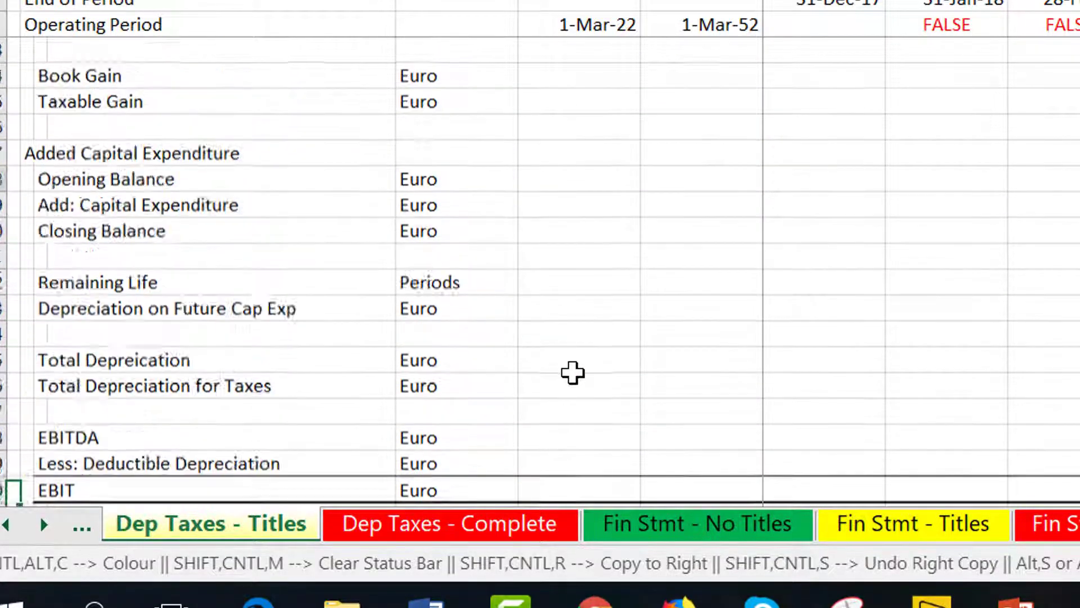
{"action": "key", "text": "Up"}
{"action": "key", "text": "Up"}
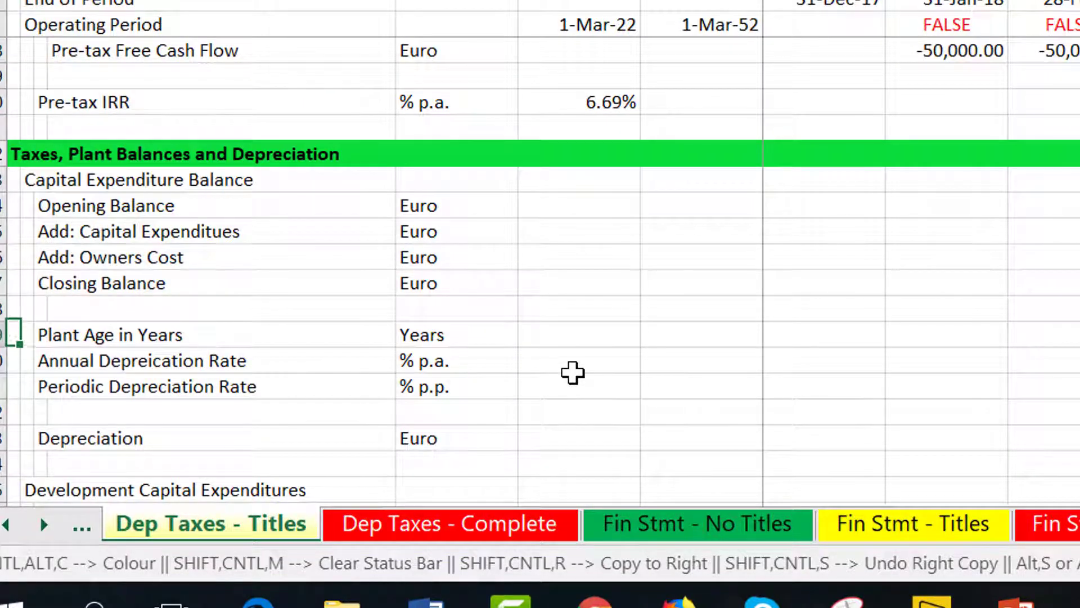
Step: Review the Depreciation row and the Development Capital Expenditures titles down to Deductible Depreciation
{"action": "key", "text": "Down"}
{"action": "key", "text": "Down"}
{"action": "key", "text": "Down"}
{"action": "key", "text": "Down"}
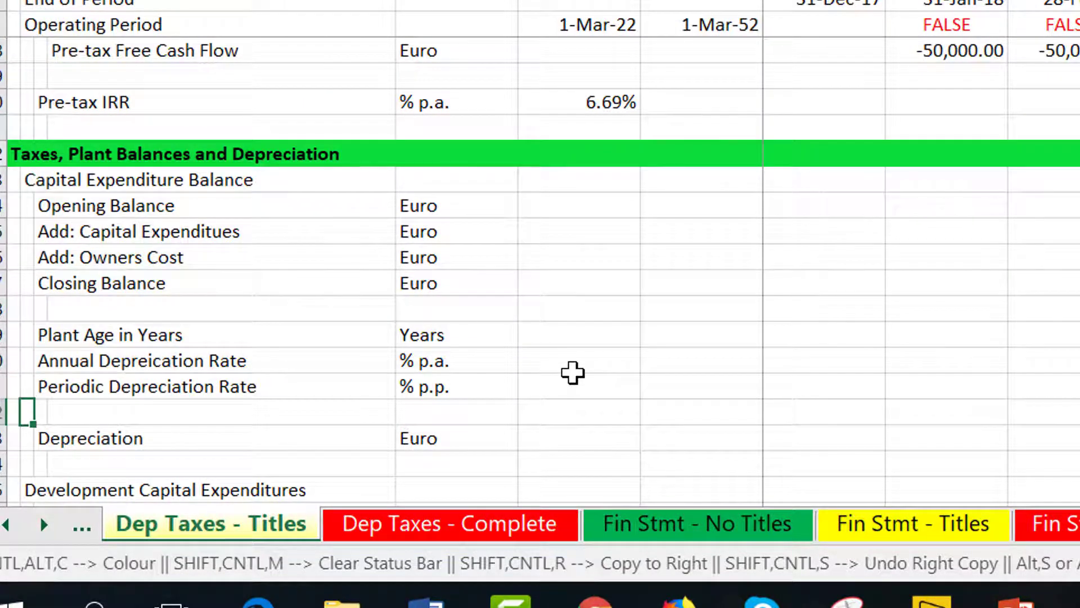
{"action": "key", "text": "Right"}
{"action": "key", "text": "Right"}
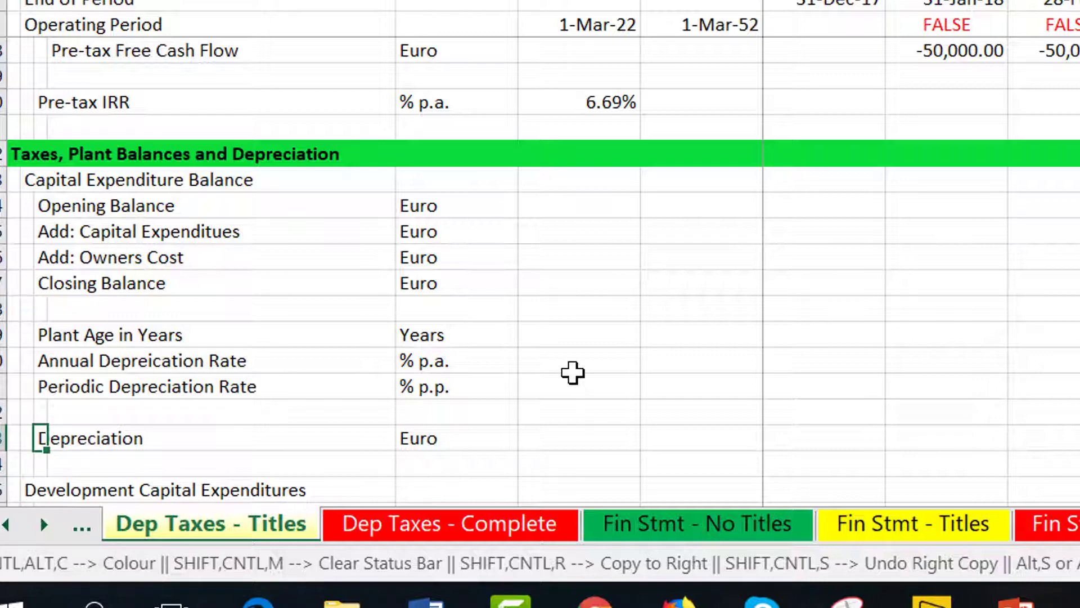
{"action": "key", "text": "Down"}
{"action": "key", "text": "Down"}
{"action": "key", "text": "Down"}
{"action": "key", "text": "Down"}
{"action": "key", "text": "Down"}
{"action": "key", "text": "Down"}
{"action": "key", "text": "Down"}
{"action": "key", "text": "Down"}
{"action": "key", "text": "Down"}
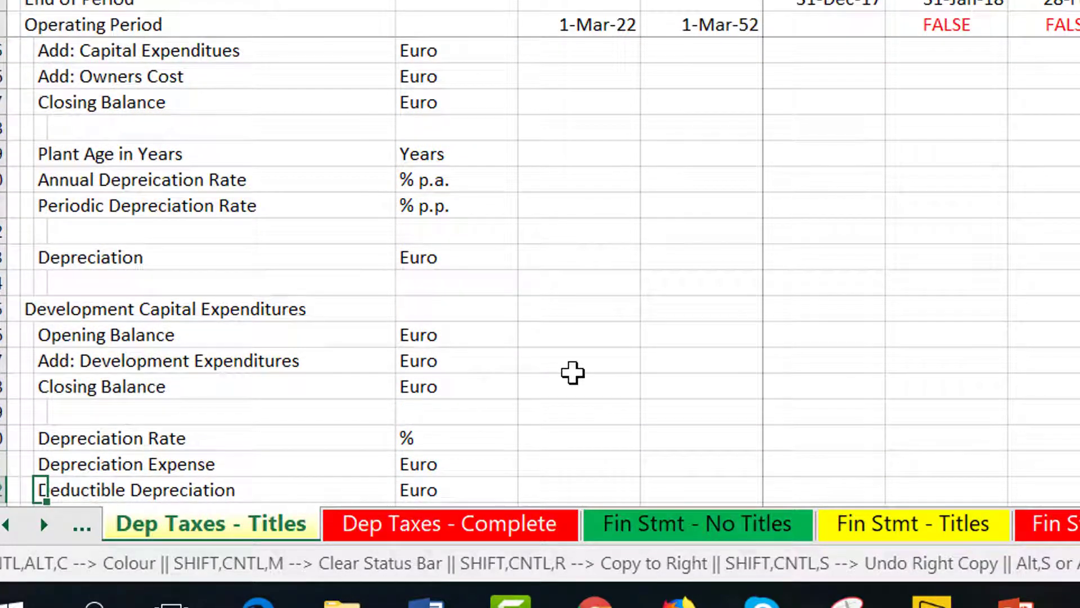
Step: Examine the Add: Development Expenditures, Depreciation Rate, Depreciation Expense and Deductible Depreciation rows
{"action": "key", "text": "Up"}
{"action": "key", "text": "Up"}
{"action": "key", "text": "Up"}
{"action": "key", "text": "Up"}
{"action": "key", "text": "Up"}
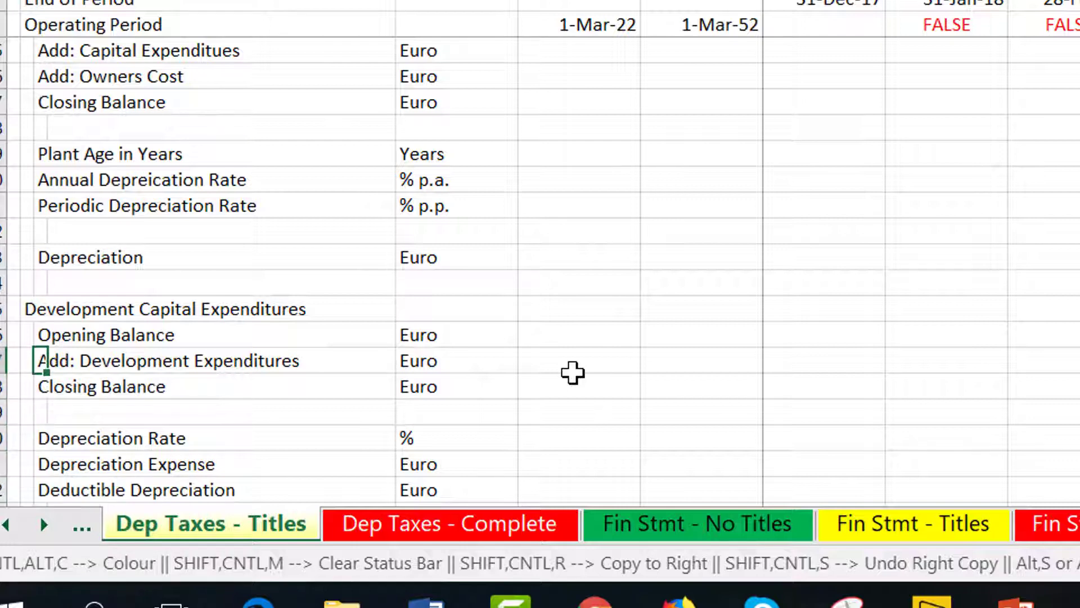
{"action": "key", "text": "Down"}
{"action": "key", "text": "Down"}
{"action": "key", "text": "Down"}
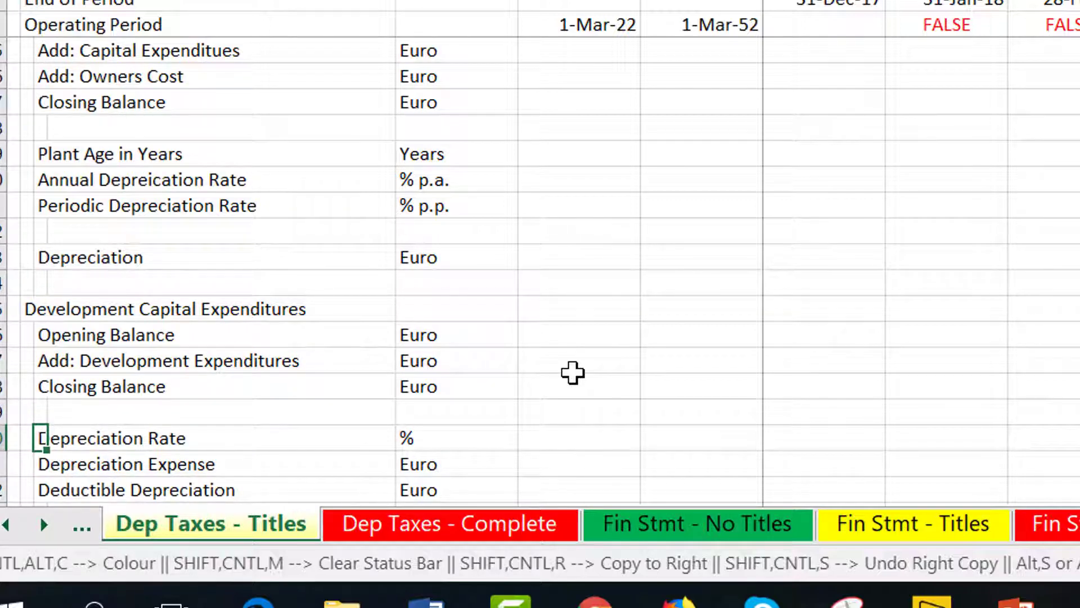
{"action": "key", "text": "Down"}
{"action": "key", "text": "Down"}
{"action": "key", "text": "Down"}
{"action": "key", "text": "Down"}
{"action": "key", "text": "Up"}
{"action": "key", "text": "Up"}
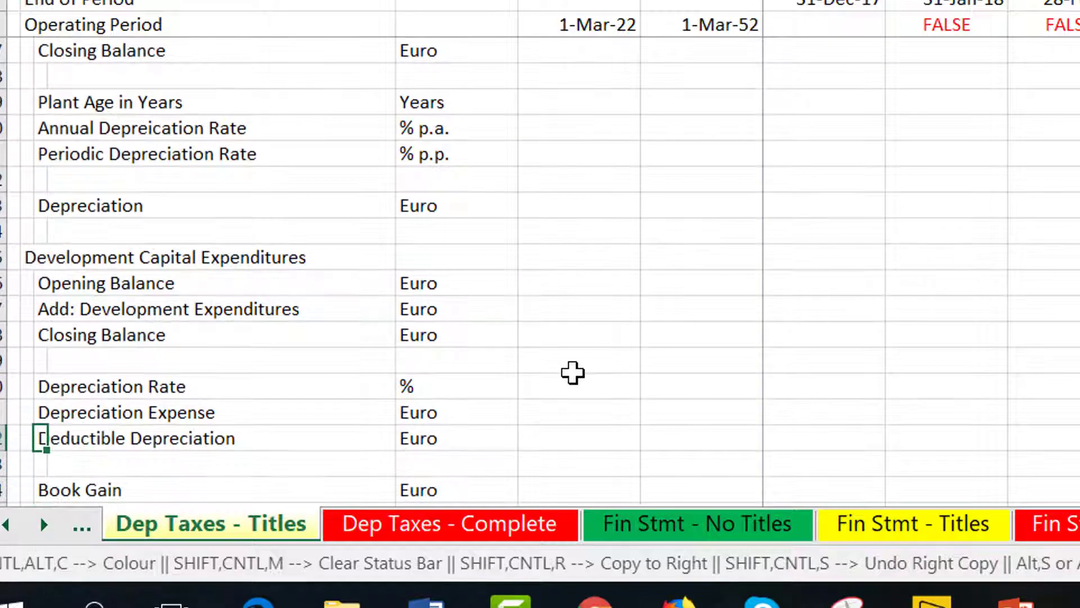
Step: Link the Deductible Depreciation row's first input cell under Development Capital Expenditures to the Tax on Development Fee switch
{"action": "key", "text": "Right"}
{"action": "key", "text": "Right"}
{"action": "key", "text": "Right"}
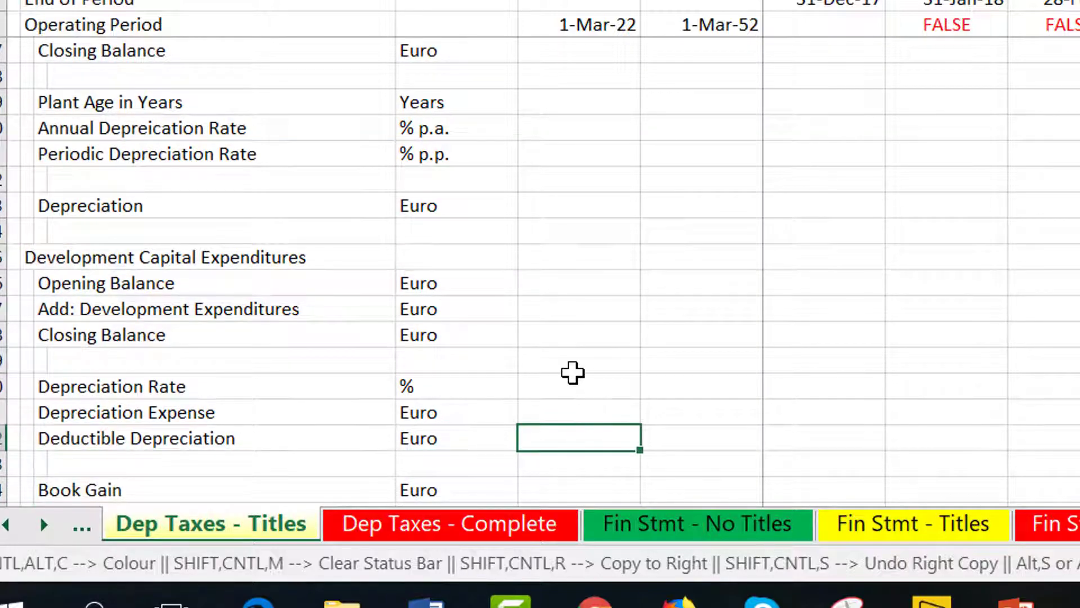
{"action": "type", "text": "="}
{"action": "key", "text": "Page_Up"}
{"action": "key", "text": "Page_Up"}
{"action": "key", "text": "Page_Up"}
{"action": "key", "text": "Page_Up"}
{"action": "key", "text": "Page_Up"}
{"action": "key", "text": "Page_Up"}
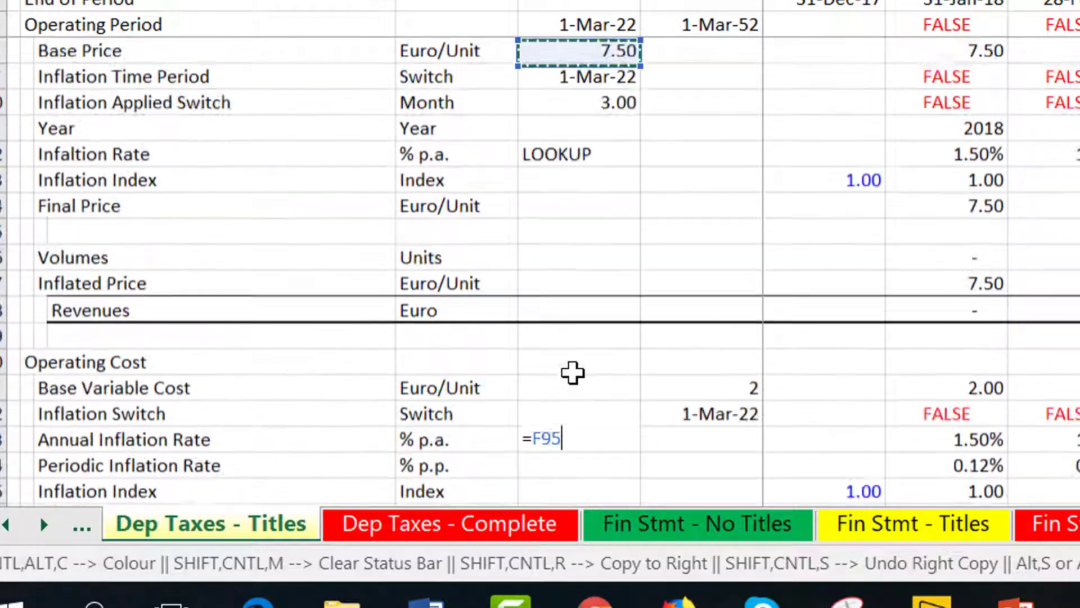
{"action": "key", "text": "Page_Up"}
{"action": "key", "text": "Down"}
{"action": "key", "text": "Down"}
{"action": "key", "text": "Down"}
{"action": "key", "text": "Down"}
{"action": "key", "text": "Down"}
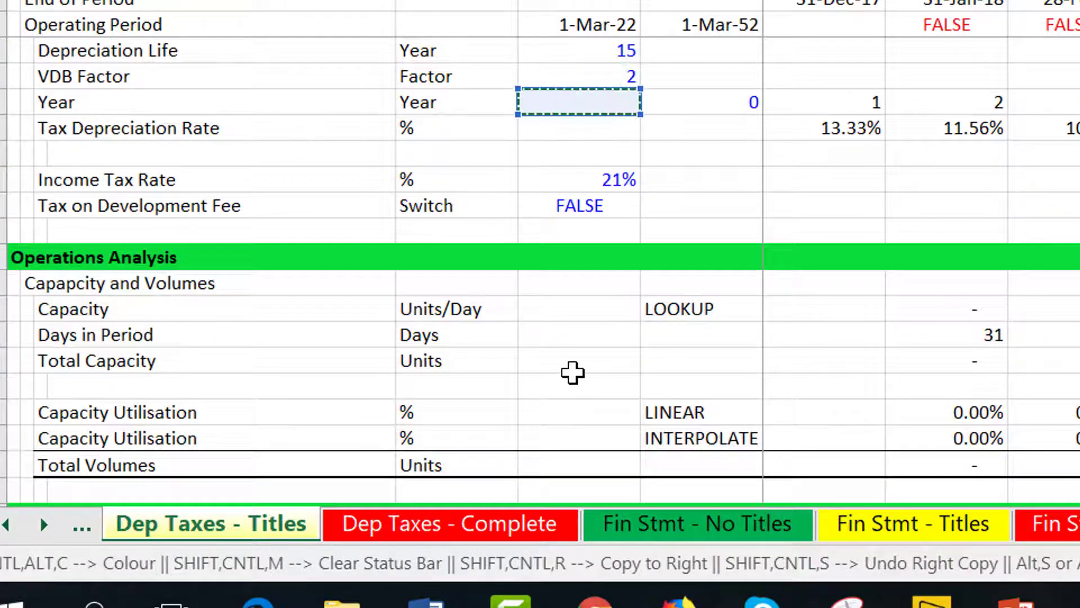
{"action": "key", "text": "Down"}
{"action": "key", "text": "Return"}
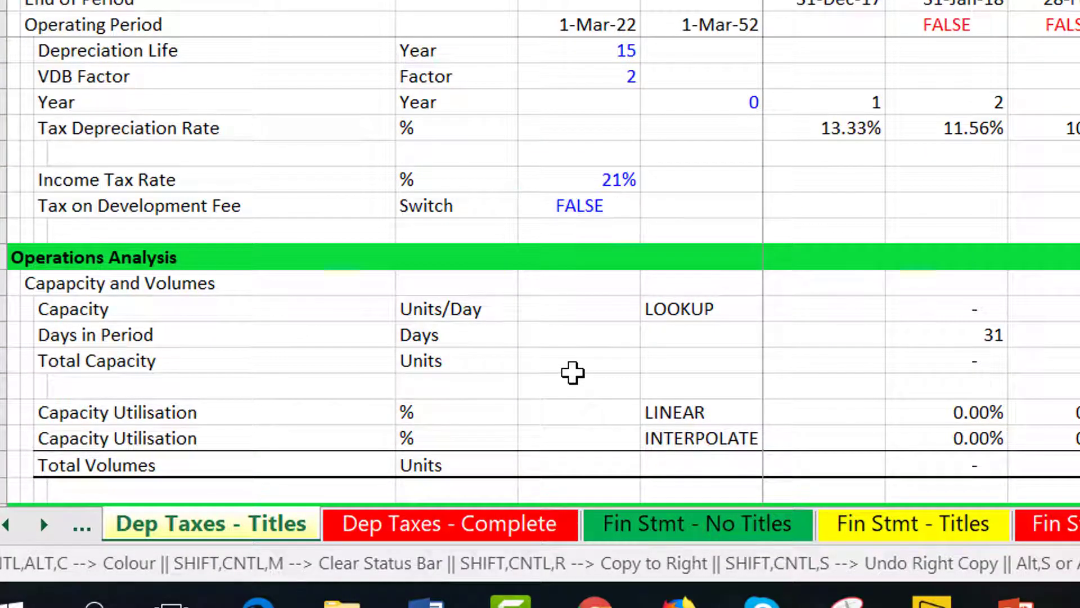
{"action": "key", "text": "Up"}
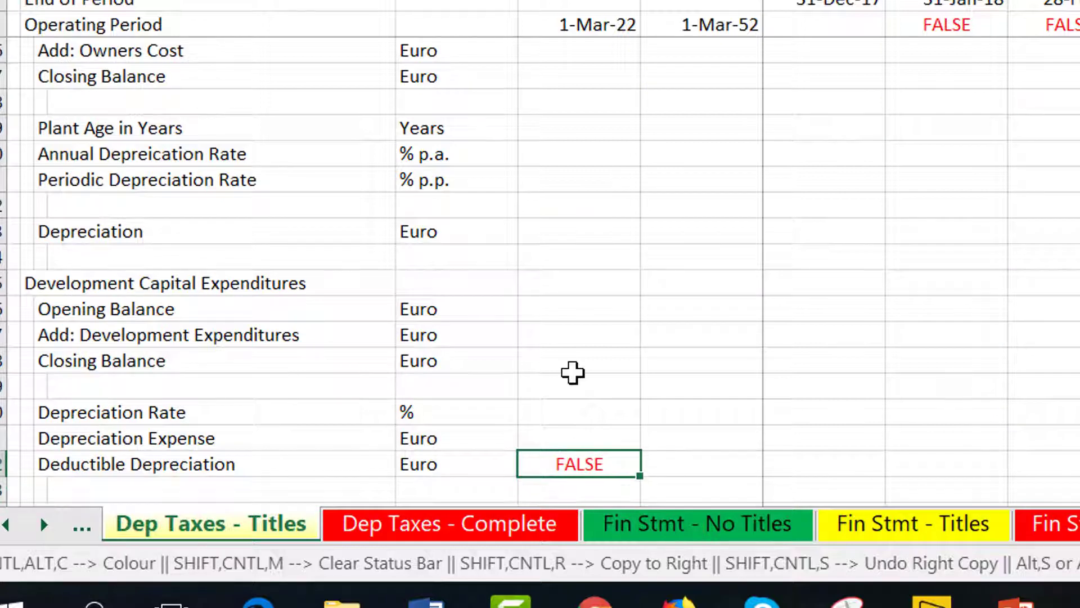
Step: Examine the Deductible Depreciation row and the Book Gain title beneath it
{"action": "key", "text": "Down"}
{"action": "key", "text": "Down"}
{"action": "key", "text": "Down"}
{"action": "key", "text": "Up"}
{"action": "key", "text": "Up"}
{"action": "key", "text": "Up"}
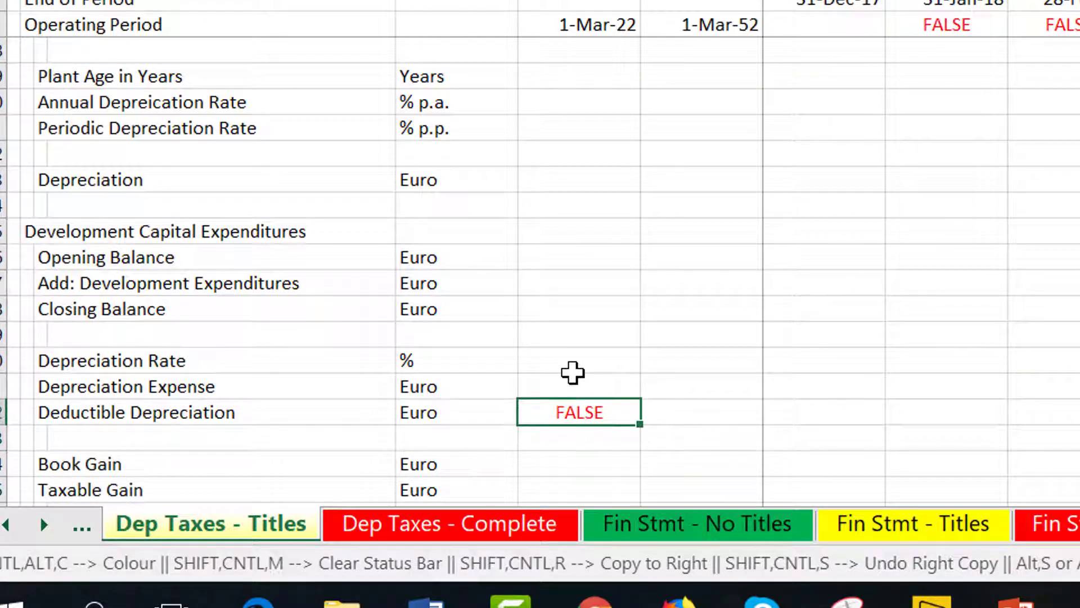
{"action": "key", "text": "Right"}
{"action": "key", "text": "Right"}
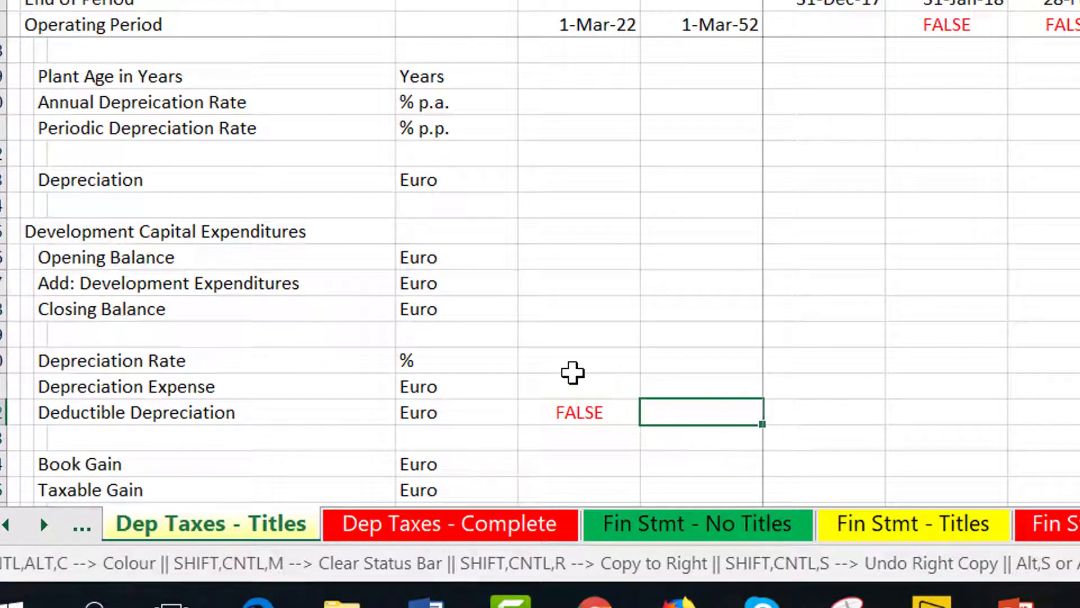
{"action": "key", "text": "Down"}
{"action": "key", "text": "Down"}
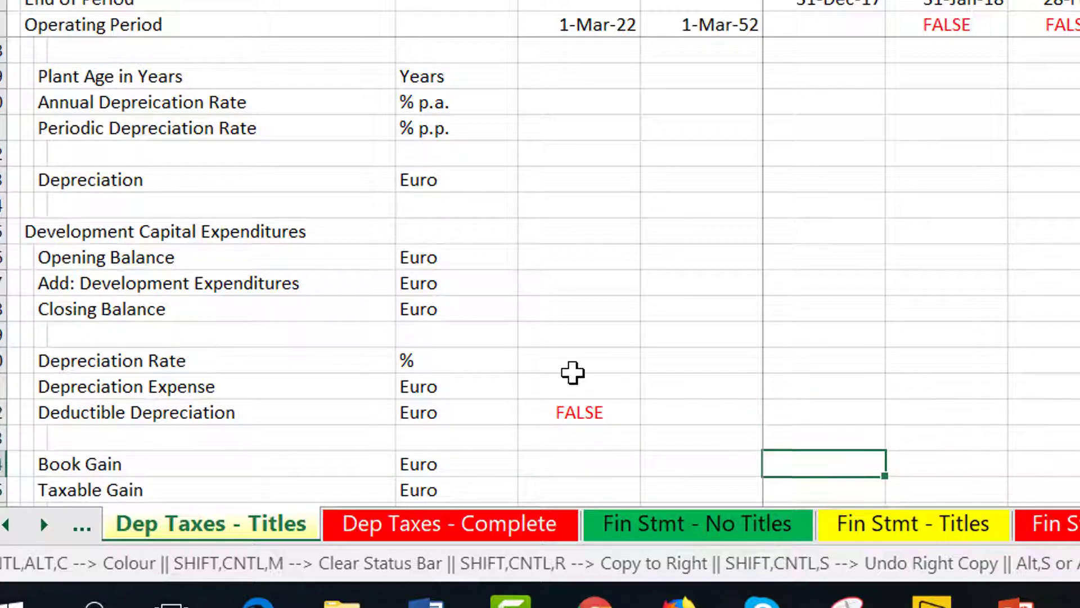
{"action": "key", "text": "Down"}
{"action": "key", "text": "Up"}
{"action": "key", "text": "Left"}
{"action": "key", "text": "Left"}
{"action": "key", "text": "Left"}
{"action": "key", "text": "Left"}
{"action": "key", "text": "Left"}
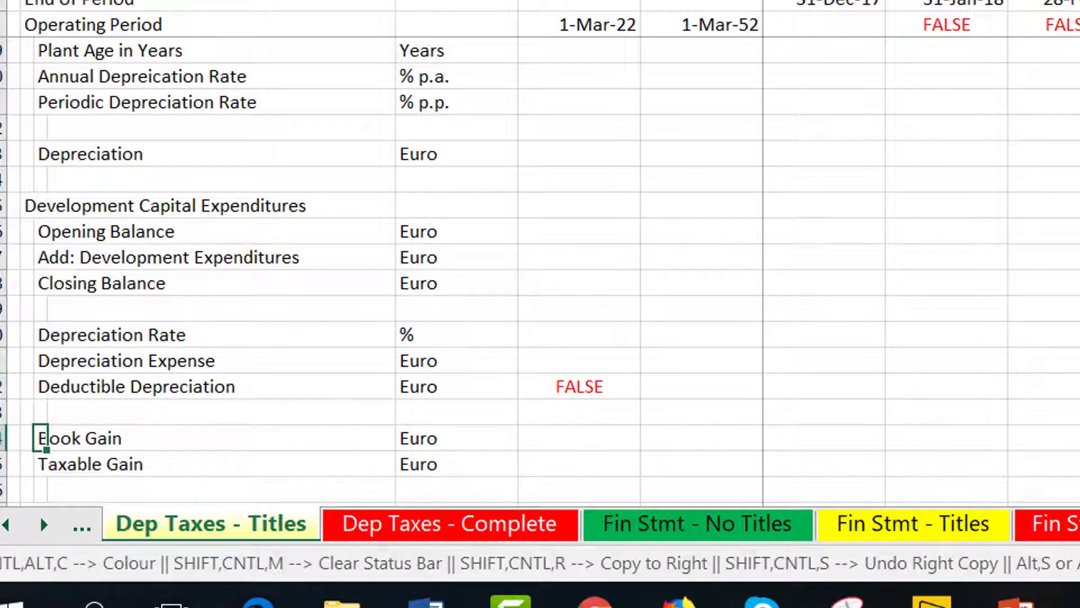
Step: Review the Taxable Gain row and the opening and closing balance titles of the Added Capital Expenditure section
{"action": "key", "text": "Right"}
{"action": "key", "text": "Right"}
{"action": "key", "text": "Right"}
{"action": "key", "text": "Down"}
{"action": "key", "text": "Down"}
{"action": "key", "text": "Down"}
{"action": "key", "text": "Down"}
{"action": "key", "text": "Down"}
{"action": "key", "text": "Down"}
{"action": "key", "text": "Down"}
{"action": "key", "text": "Down"}
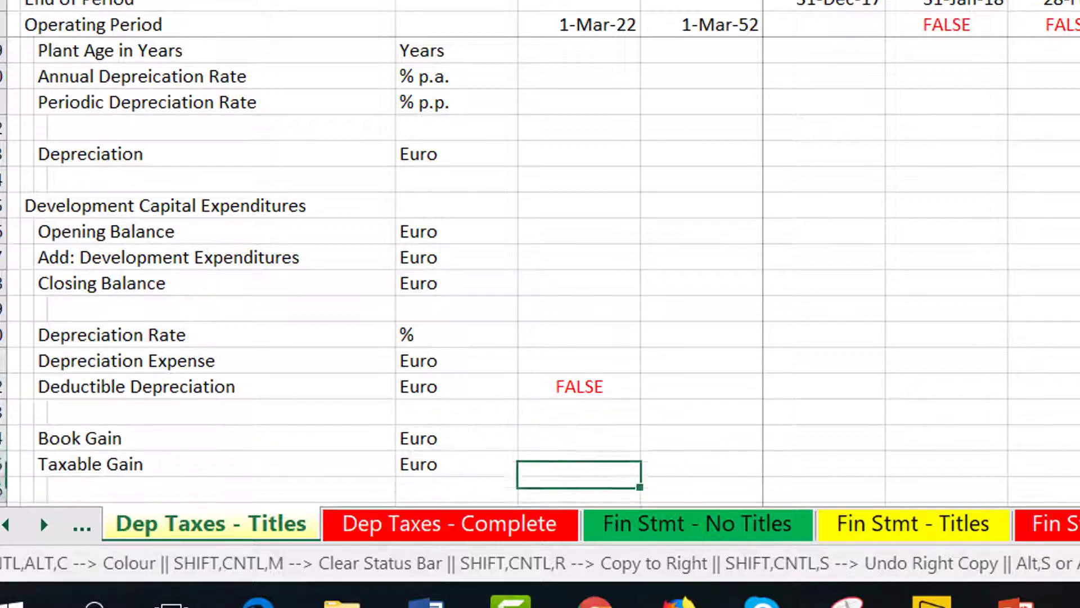
{"action": "key", "text": "Up"}
{"action": "key", "text": "Up"}
{"action": "key", "text": "Up"}
{"action": "key", "text": "Up"}
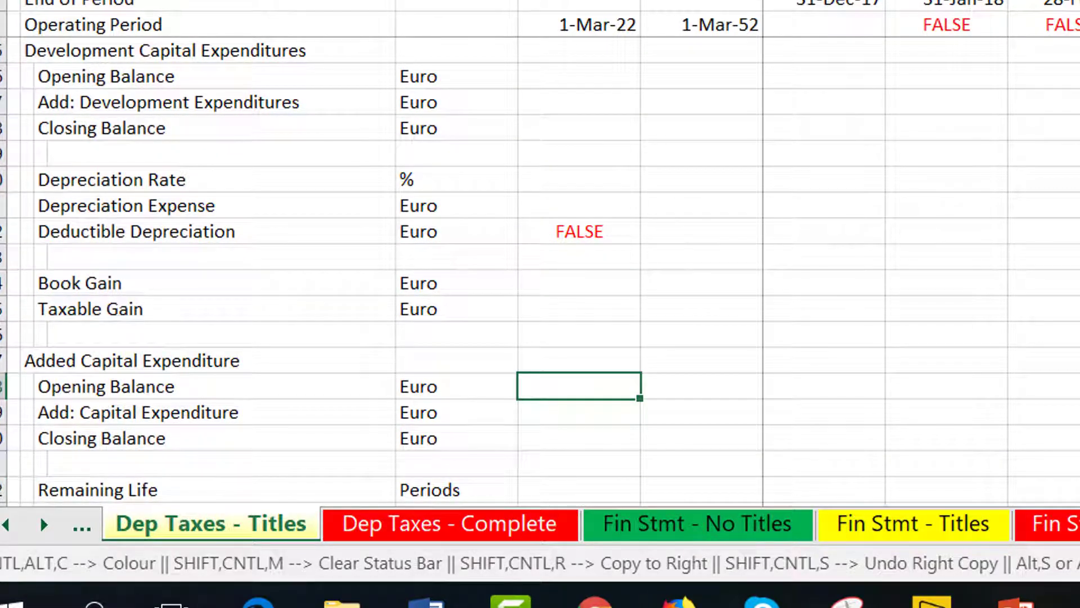
Step: Clear the Switch for Cap Exp Date and Capital Expenditures rows across all periods in the Future Capital Expenditures section
{"action": "key", "text": "Up"}
{"action": "key", "text": "Up"}
{"action": "key", "text": "Up"}
{"action": "key", "text": "Up"}
{"action": "key", "text": "Up"}
{"action": "key", "text": "Up"}
{"action": "key", "text": "Up"}
{"action": "key", "text": "Up"}
{"action": "key", "text": "Up"}
{"action": "key", "text": "Up"}
{"action": "key", "text": "Up"}
{"action": "key", "text": "Up"}
{"action": "key", "text": "Up"}
{"action": "key", "text": "Up"}
{"action": "key", "text": "Up"}
{"action": "key", "text": "Up"}
{"action": "key", "text": "Up"}
{"action": "key", "text": "Up"}
{"action": "key", "text": "Up"}
{"action": "key", "text": "Up"}
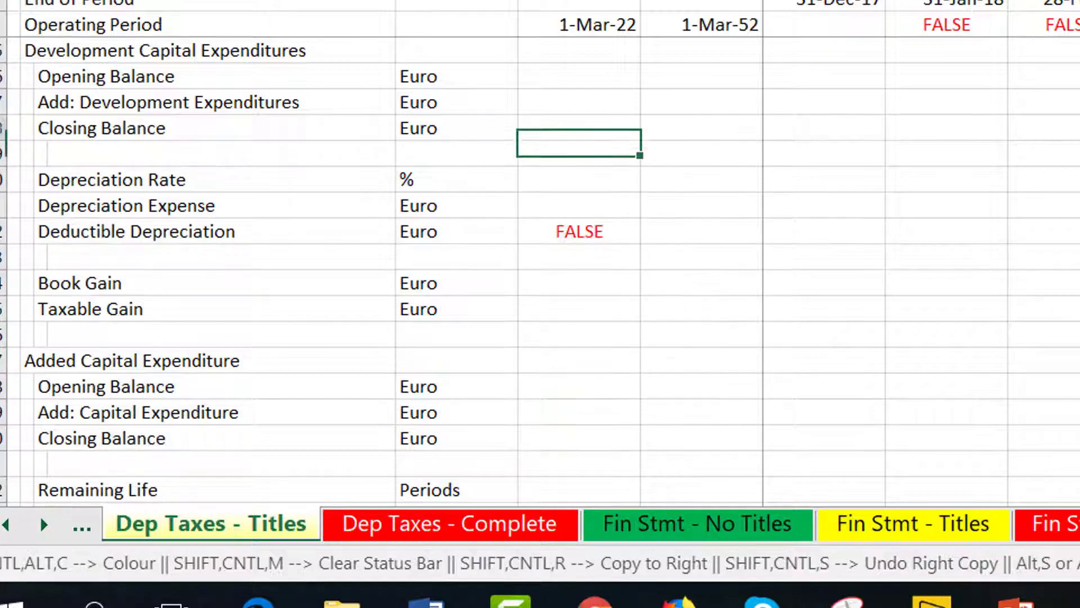
{"action": "key", "text": "Up"}
{"action": "key", "text": "Up"}
{"action": "key", "text": "Up"}
{"action": "key", "text": "Up"}
{"action": "key", "text": "Up"}
{"action": "key", "text": "Up"}
{"action": "key", "text": "Up"}
{"action": "key", "text": "Up"}
{"action": "key", "text": "Up"}
{"action": "key", "text": "Up"}
{"action": "key", "text": "Up"}
{"action": "key", "text": "Up"}
{"action": "key", "text": "Up"}
{"action": "key", "text": "Up"}
{"action": "key", "text": "Up"}
{"action": "key", "text": "Up"}
{"action": "key", "text": "Up"}
{"action": "key", "text": "Up"}
{"action": "key", "text": "Up"}
{"action": "key", "text": "Up"}
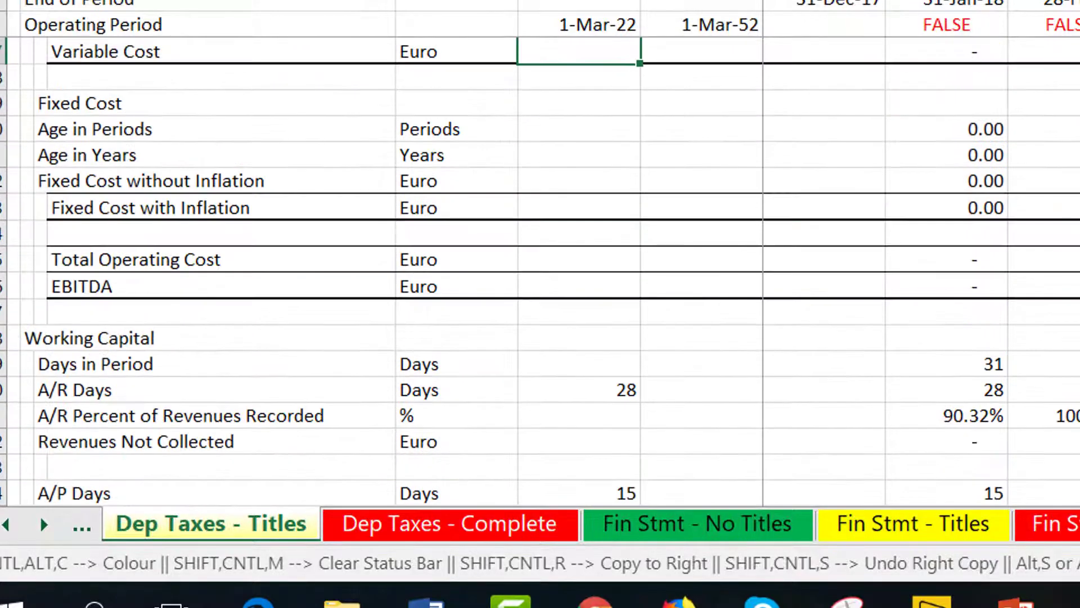
{"action": "key", "text": "Up"}
{"action": "key", "text": "Up"}
{"action": "key", "text": "Up"}
{"action": "key", "text": "Up"}
{"action": "key", "text": "Up"}
{"action": "key", "text": "Up"}
{"action": "key", "text": "Up"}
{"action": "key", "text": "Up"}
{"action": "key", "text": "Up"}
{"action": "key", "text": "Up"}
{"action": "key", "text": "Up"}
{"action": "key", "text": "Up"}
{"action": "key", "text": "Up"}
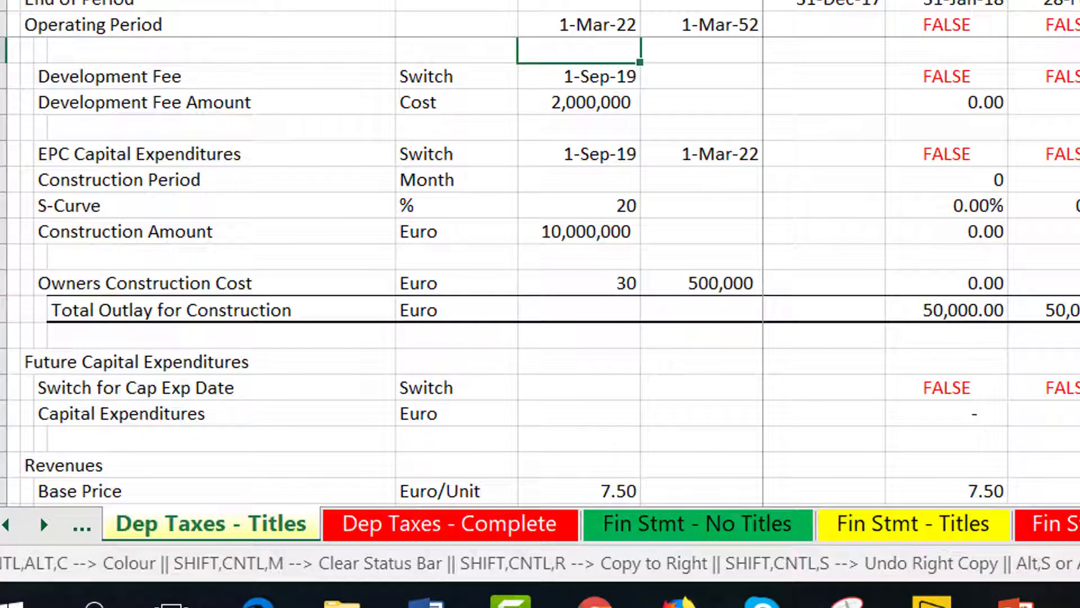
{"action": "key", "text": "Down"}
{"action": "key", "text": "Down"}
{"action": "key", "text": "Down"}
{"action": "key", "text": "Down"}
{"action": "key", "text": "Down"}
{"action": "key", "text": "Down"}
{"action": "key", "text": "Down"}
{"action": "key", "text": "Down"}
{"action": "key", "text": "Down"}
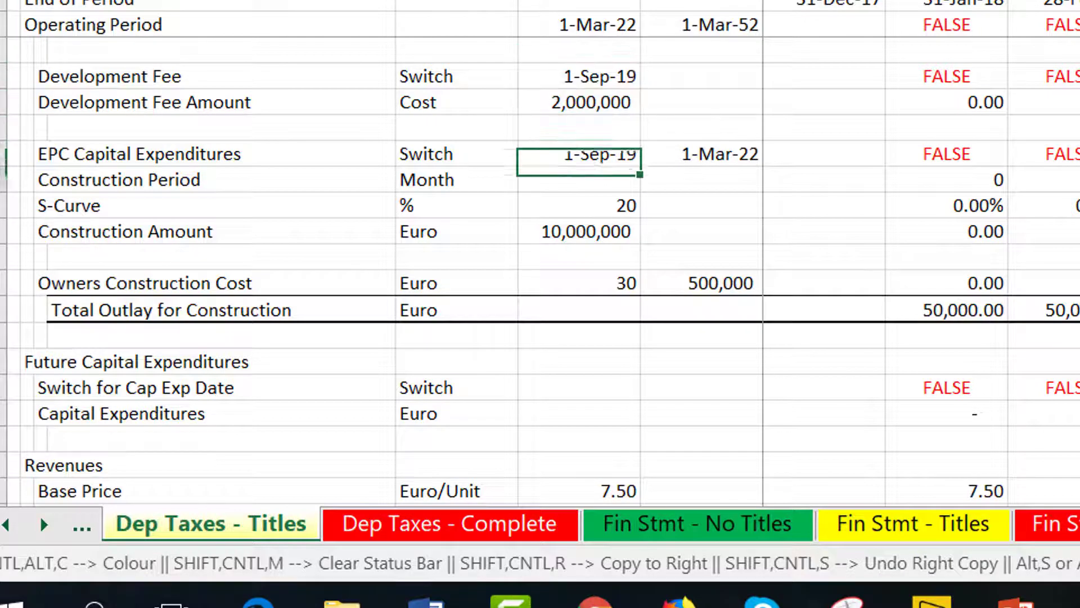
{"action": "key", "text": "Down"}
{"action": "key", "text": "Down"}
{"action": "key", "text": "Down"}
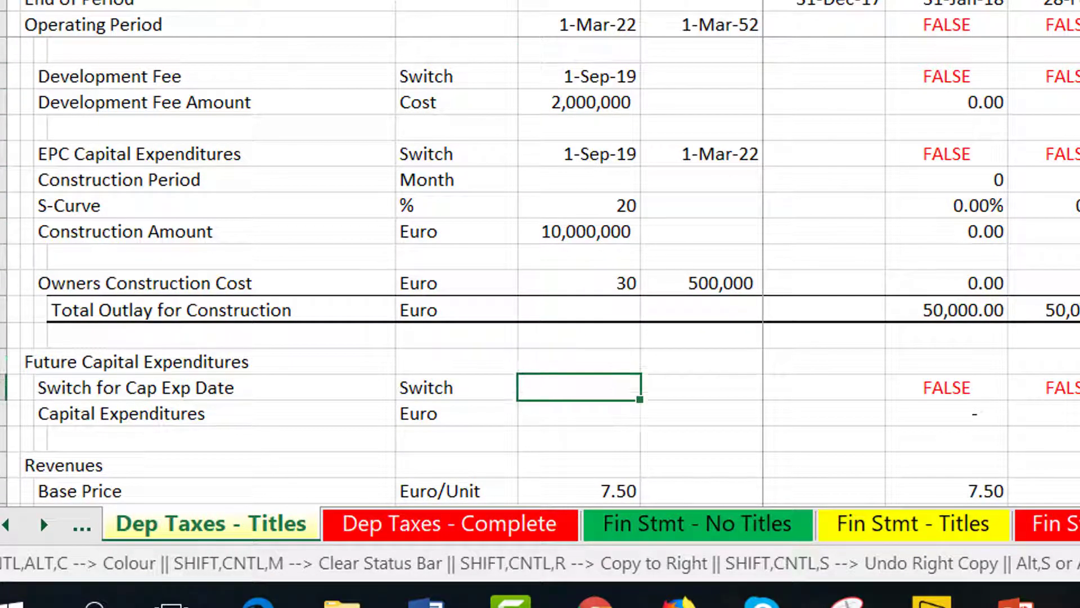
{"action": "key", "text": "Right"}
{"action": "key", "text": "Right"}
{"action": "key", "text": "Down"}
{"action": "key", "text": "Up"}
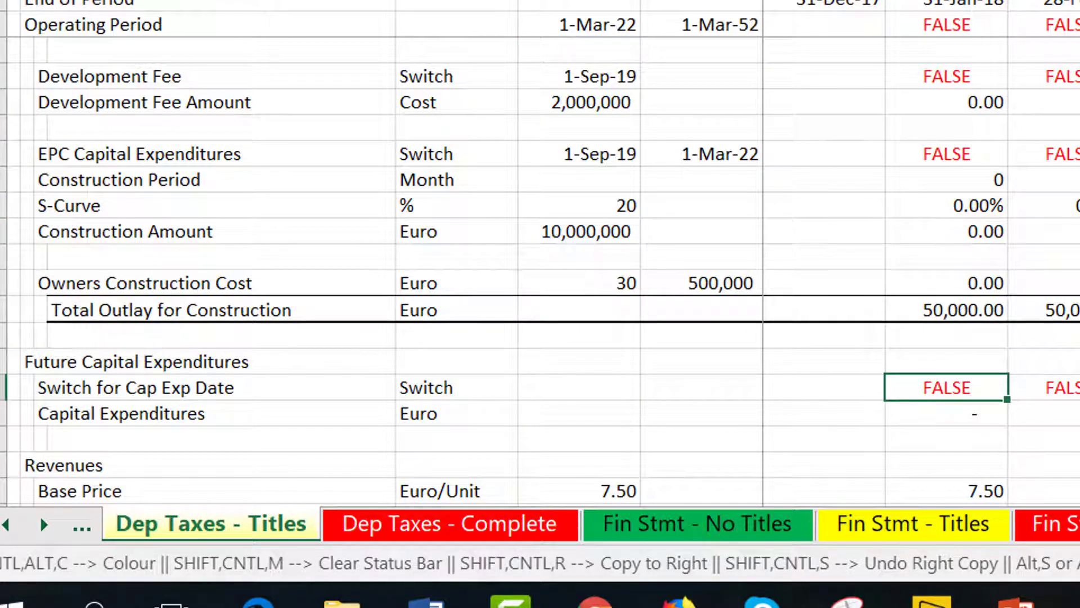
{"action": "key", "text": "shift+Down"}
{"action": "key", "text": "ctrl+shift+Right"}
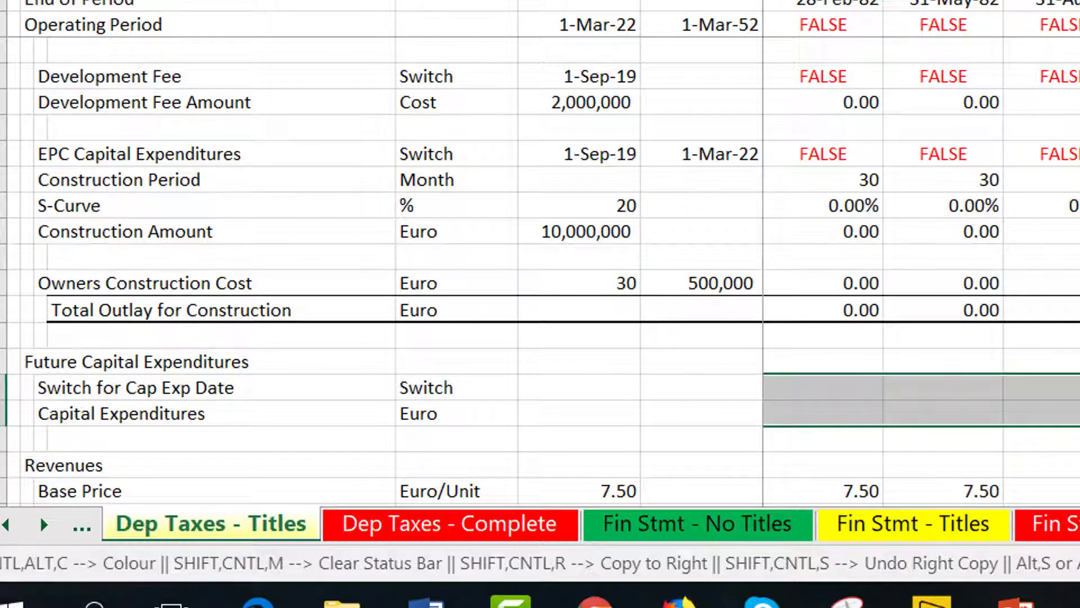
{"action": "key", "text": "ctrl+Left"}
{"action": "key", "text": "Right"}
{"action": "key", "text": "Right"}
{"action": "key", "text": "Right"}
{"action": "key", "text": "Right"}
{"action": "key", "text": "Right"}
{"action": "key", "text": "Left"}
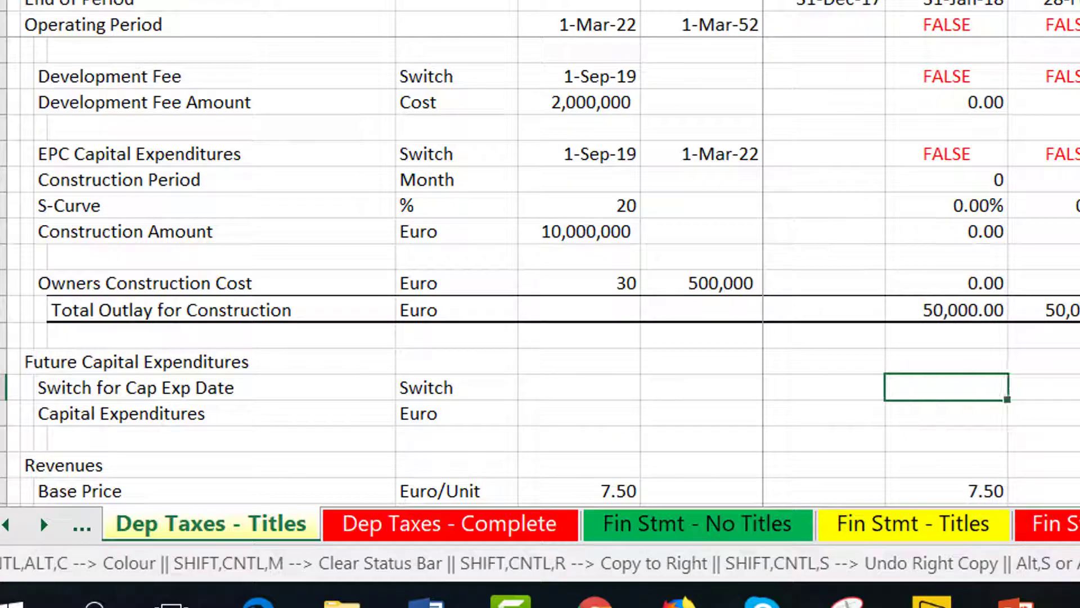
Step: Return to the Added Capital Expenditure section and examine its Remaining Life and Depreciation on Future Cap Exp rows
{"action": "key", "text": "Down"}
{"action": "key", "text": "Down"}
{"action": "key", "text": "Down"}
{"action": "key", "text": "Down"}
{"action": "key", "text": "Down"}
{"action": "key", "text": "Down"}
{"action": "key", "text": "Down"}
{"action": "key", "text": "Down"}
{"action": "key", "text": "Down"}
{"action": "key", "text": "Down"}
{"action": "key", "text": "Down"}
{"action": "key", "text": "Down"}
{"action": "key", "text": "Down"}
{"action": "key", "text": "Down"}
{"action": "key", "text": "Down"}
{"action": "key", "text": "Down"}
{"action": "key", "text": "Down"}
{"action": "key", "text": "Down"}
{"action": "key", "text": "Down"}
{"action": "key", "text": "Down"}
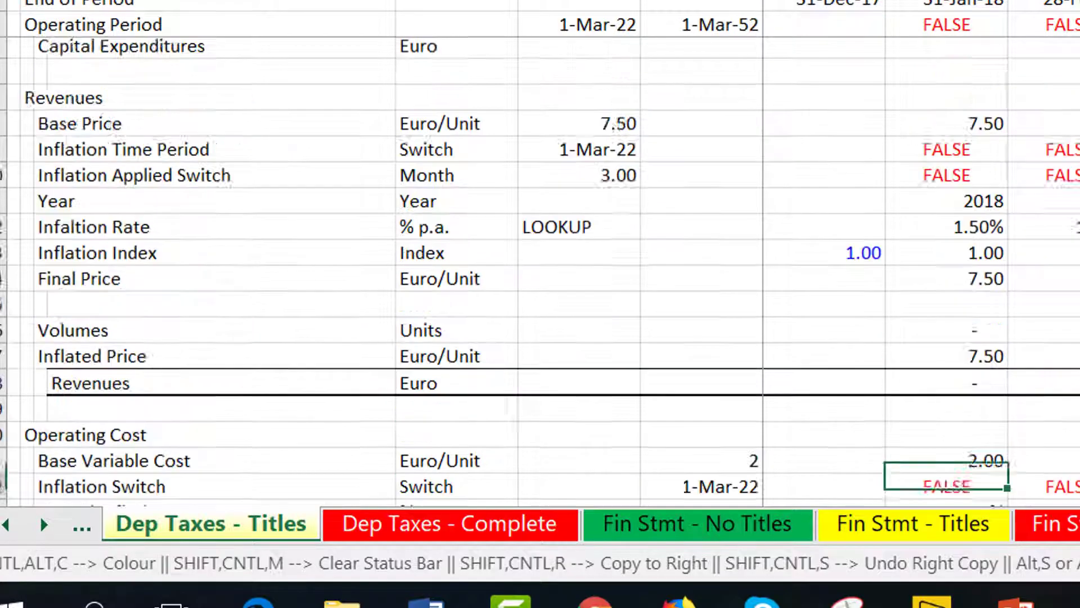
{"action": "key", "text": "Down"}
{"action": "key", "text": "Down"}
{"action": "key", "text": "Down"}
{"action": "key", "text": "Down"}
{"action": "key", "text": "Down"}
{"action": "key", "text": "Down"}
{"action": "key", "text": "Down"}
{"action": "key", "text": "Down"}
{"action": "key", "text": "Down"}
{"action": "key", "text": "Down"}
{"action": "key", "text": "Down"}
{"action": "key", "text": "Down"}
{"action": "key", "text": "Down"}
{"action": "key", "text": "Down"}
{"action": "key", "text": "Down"}
{"action": "key", "text": "Down"}
{"action": "key", "text": "Down"}
{"action": "key", "text": "Down"}
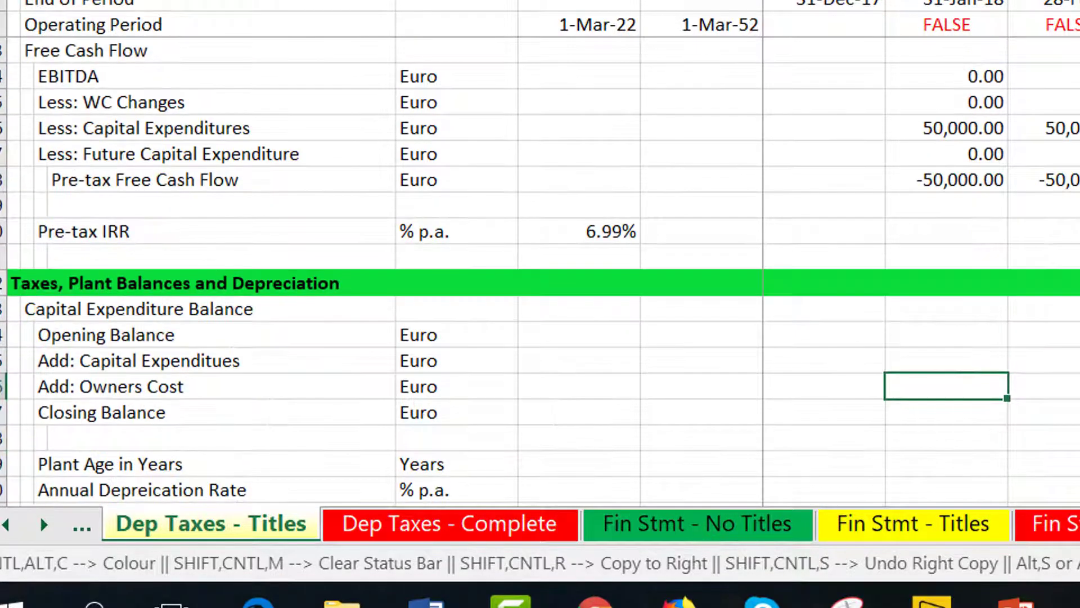
{"action": "key", "text": "Down"}
{"action": "key", "text": "Down"}
{"action": "key", "text": "Down"}
{"action": "key", "text": "Down"}
{"action": "key", "text": "Down"}
{"action": "key", "text": "Down"}
{"action": "key", "text": "Down"}
{"action": "key", "text": "Down"}
{"action": "key", "text": "Down"}
{"action": "key", "text": "Down"}
{"action": "key", "text": "Down"}
{"action": "key", "text": "Down"}
{"action": "key", "text": "Down"}
{"action": "key", "text": "Down"}
{"action": "key", "text": "Down"}
{"action": "key", "text": "Down"}
{"action": "key", "text": "Down"}
{"action": "key", "text": "Down"}
{"action": "key", "text": "Down"}
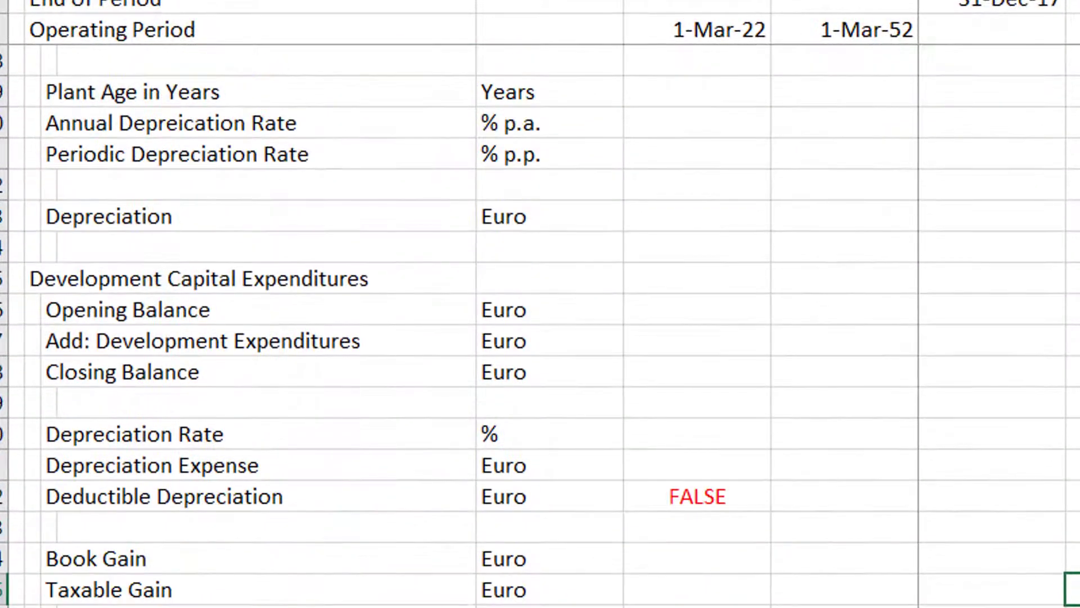
{"action": "key", "text": "Down"}
{"action": "key", "text": "Down"}
{"action": "key", "text": "Down"}
{"action": "key", "text": "Down"}
{"action": "key", "text": "Down"}
{"action": "key", "text": "Down"}
{"action": "key", "text": "Down"}
{"action": "key", "text": "Down"}
{"action": "key", "text": "Down"}
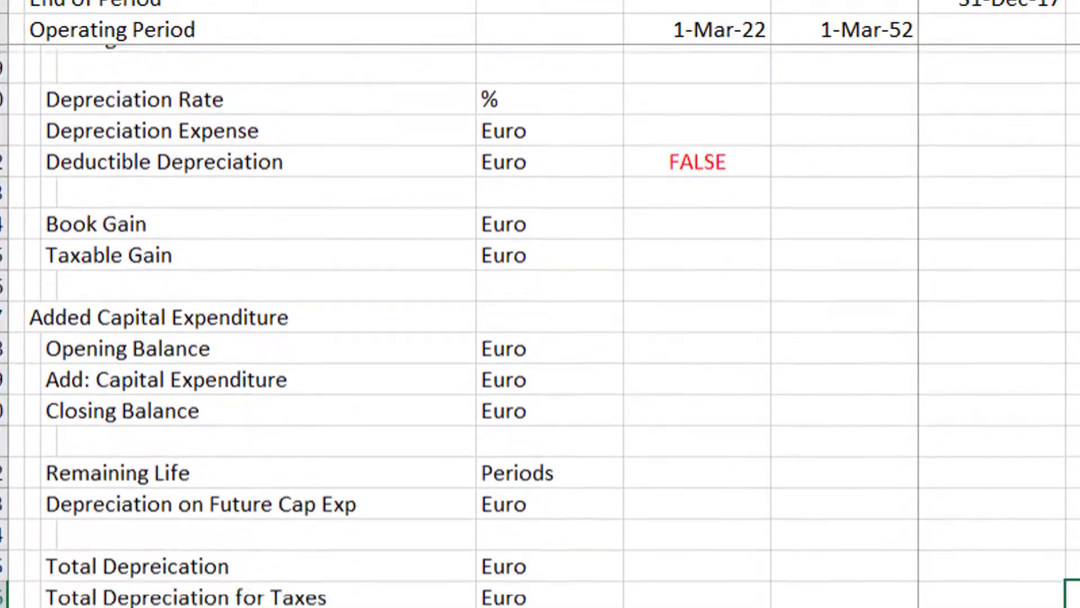
{"action": "key", "text": "Up"}
{"action": "key", "text": "Up"}
{"action": "key", "text": "Left"}
{"action": "key", "text": "Left"}
{"action": "key", "text": "Left"}
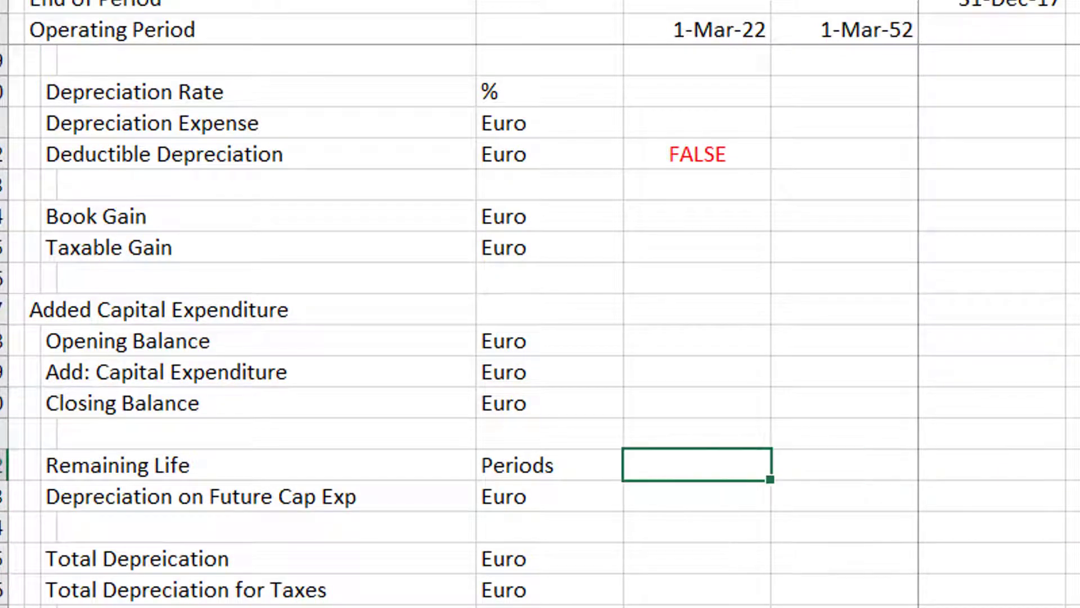
{"action": "key", "text": "Right"}
{"action": "key", "text": "Down"}
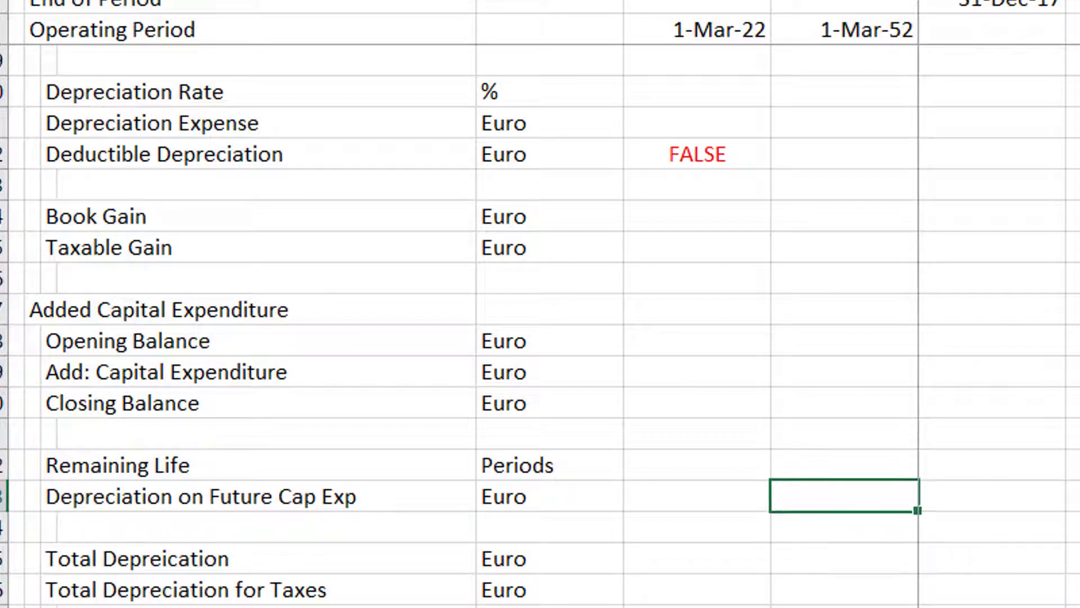
{"action": "key", "text": "Right"}
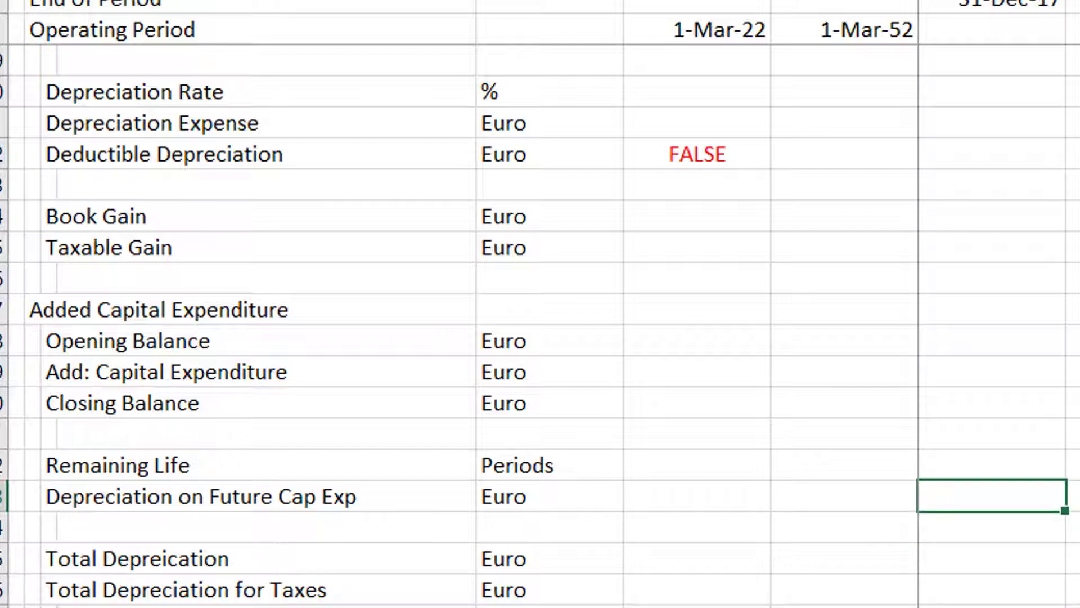
Step: Review the Total Depreciation and Total Depreciation for Taxes titles below the Added Capital Expenditure section
{"action": "key", "text": "Down"}
{"action": "key", "text": "Down"}
{"action": "key", "text": "Down"}
{"action": "key", "text": "Down"}
{"action": "key", "text": "Down"}
{"action": "key", "text": "Down"}
{"action": "key", "text": "Down"}
{"action": "key", "text": "Down"}
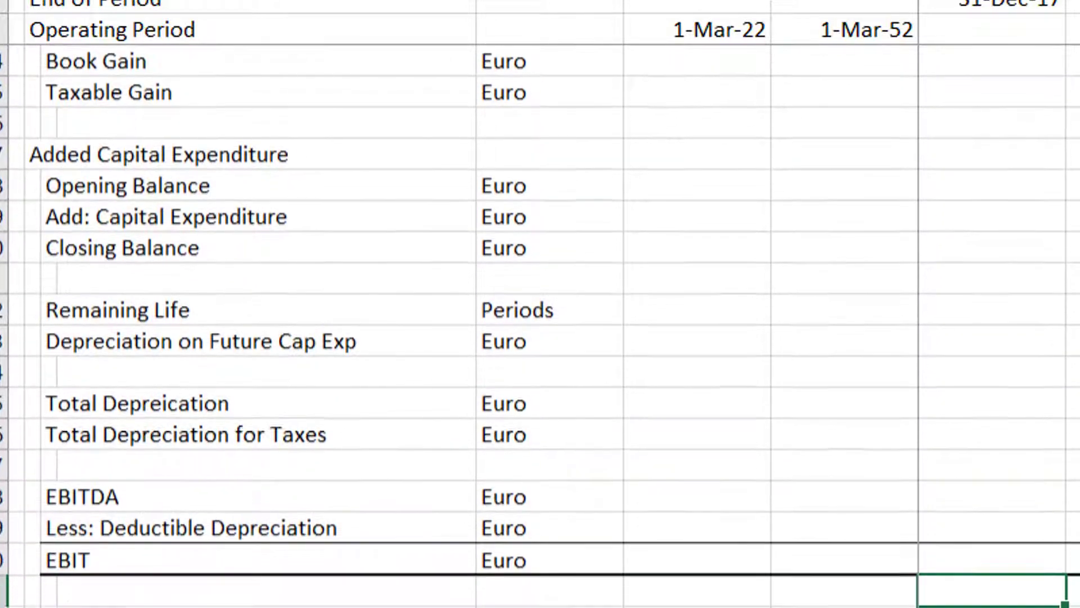
{"action": "key", "text": "Up"}
{"action": "key", "text": "Up"}
{"action": "key", "text": "Up"}
{"action": "key", "text": "Up"}
{"action": "key", "text": "Up"}
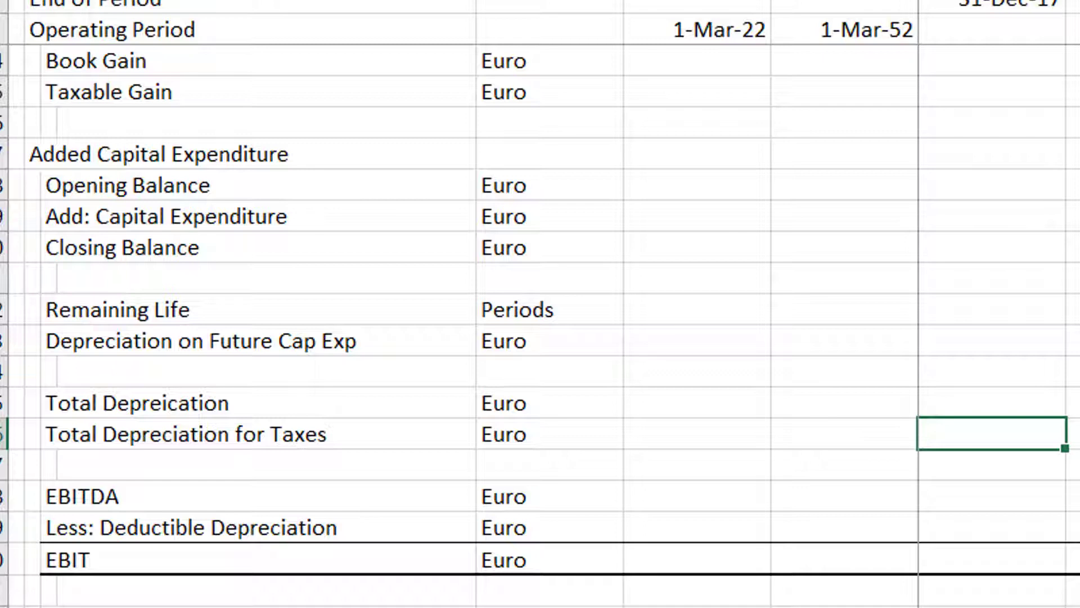
Step: Examine the EBITDA, Less: Deductible Depreciation and EBIT titles of the taxable income calculation
{"action": "key", "text": "Down"}
{"action": "key", "text": "Down"}
{"action": "key", "text": "Down"}
{"action": "key", "text": "Down"}
{"action": "key", "text": "Down"}
{"action": "key", "text": "Down"}
{"action": "key", "text": "Down"}
{"action": "key", "text": "Down"}
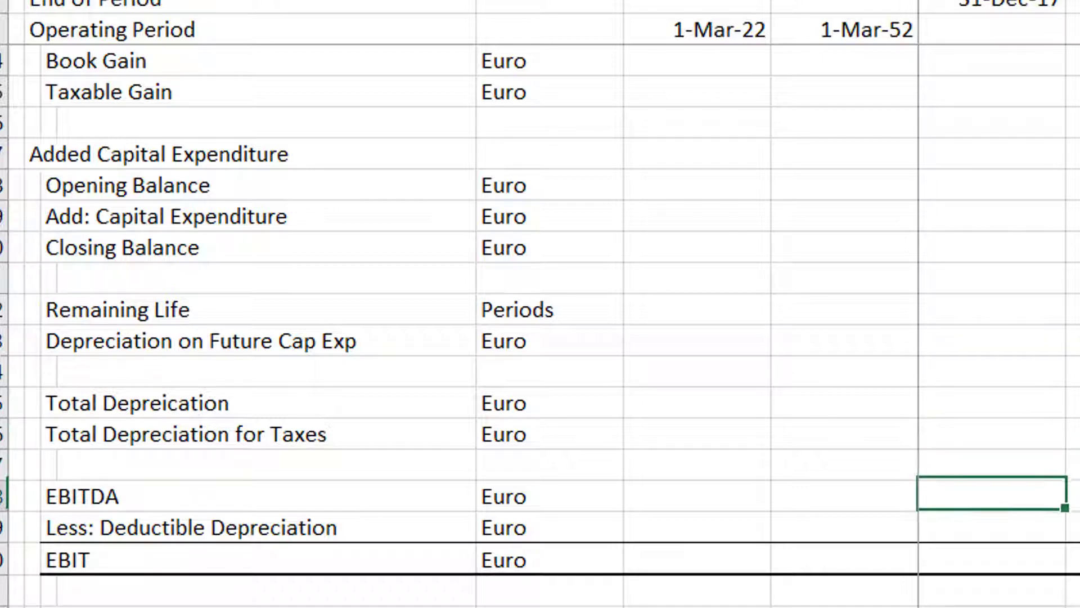
{"action": "scroll", "coordinate": [541, 338], "scroll_direction": "down", "scroll_amount": 1}
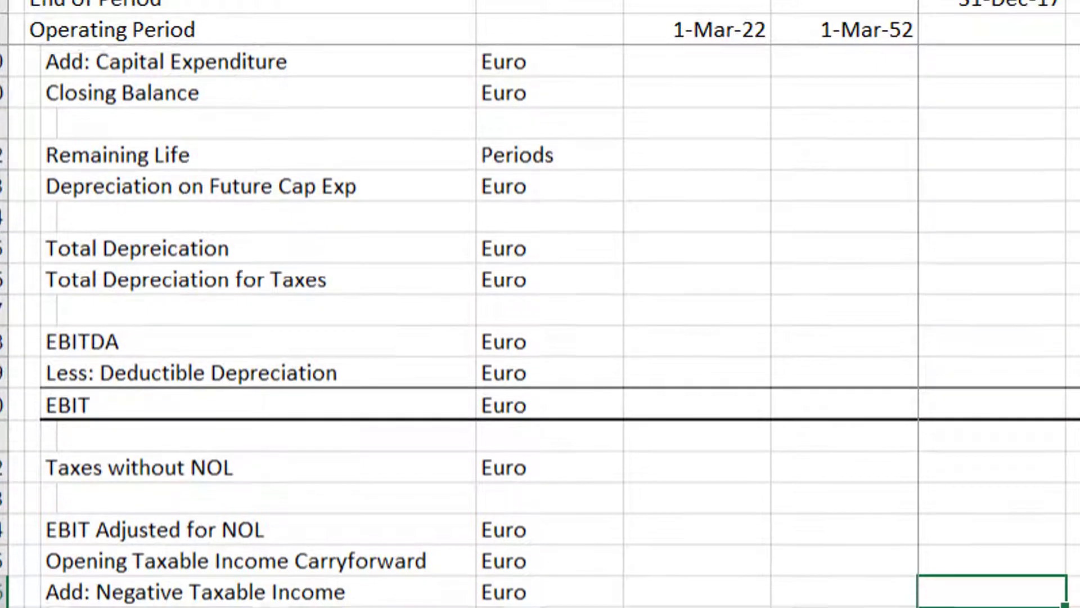
{"action": "key", "text": "Up"}
{"action": "key", "text": "Up"}
{"action": "key", "text": "Up"}
{"action": "key", "text": "Up"}
{"action": "key", "text": "Up"}
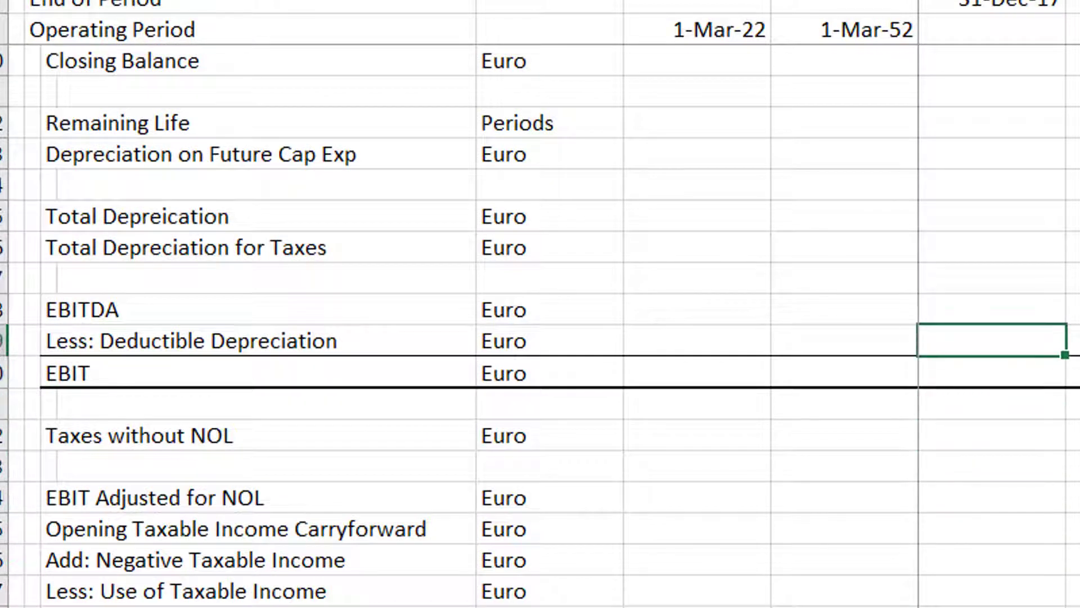
{"action": "key", "text": "Right"}
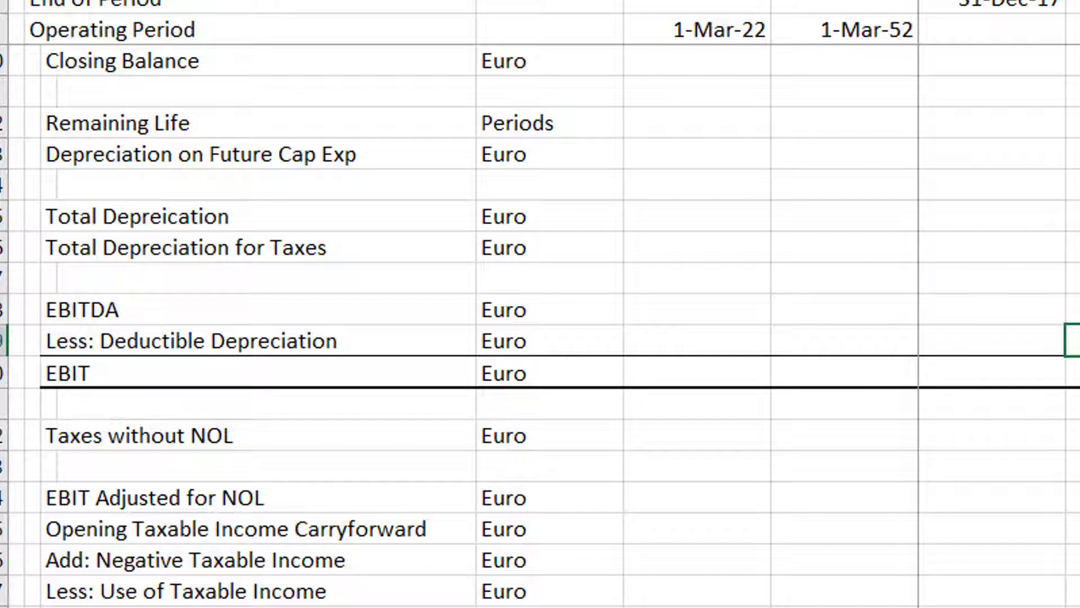
Step: Review the Taxes without NOL, EBIT Adjusted for NOL and Opening Taxable Income Carryforward titles
{"action": "key", "text": "Down"}
{"action": "key", "text": "Down"}
{"action": "key", "text": "Down"}
{"action": "key", "text": "Down"}
{"action": "key", "text": "Down"}
{"action": "key", "text": "Down"}
{"action": "key", "text": "Down"}
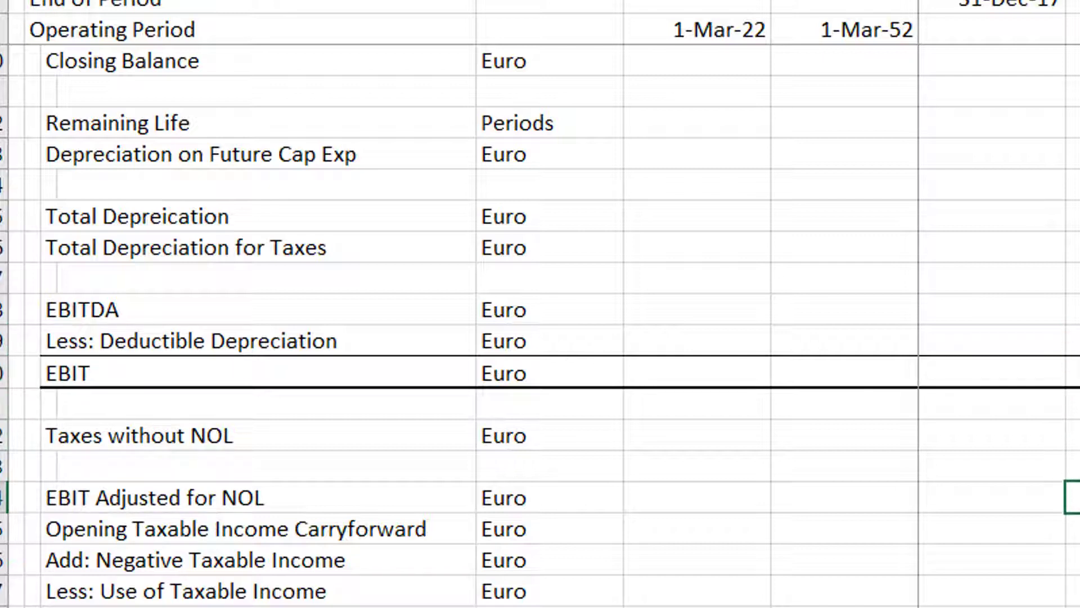
{"action": "key", "text": "Down"}
{"action": "key", "text": "Down"}
{"action": "key", "text": "Down"}
{"action": "key", "text": "Down"}
{"action": "key", "text": "Down"}
{"action": "key", "text": "Up"}
{"action": "key", "text": "Up"}
{"action": "key", "text": "Up"}
{"action": "key", "text": "Up"}
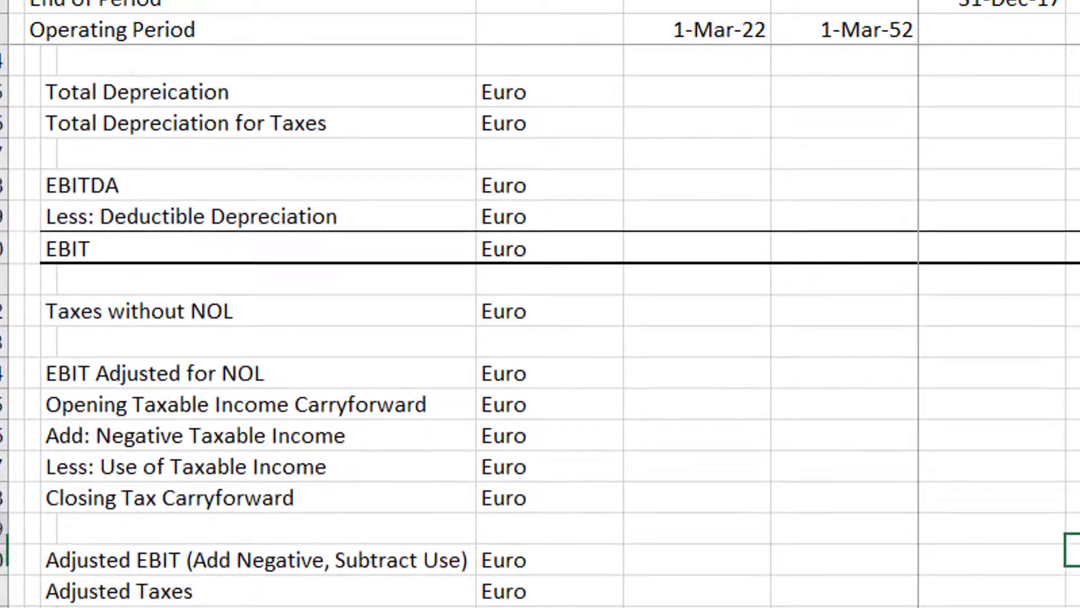
{"action": "key", "text": "Up"}
{"action": "key", "text": "Up"}
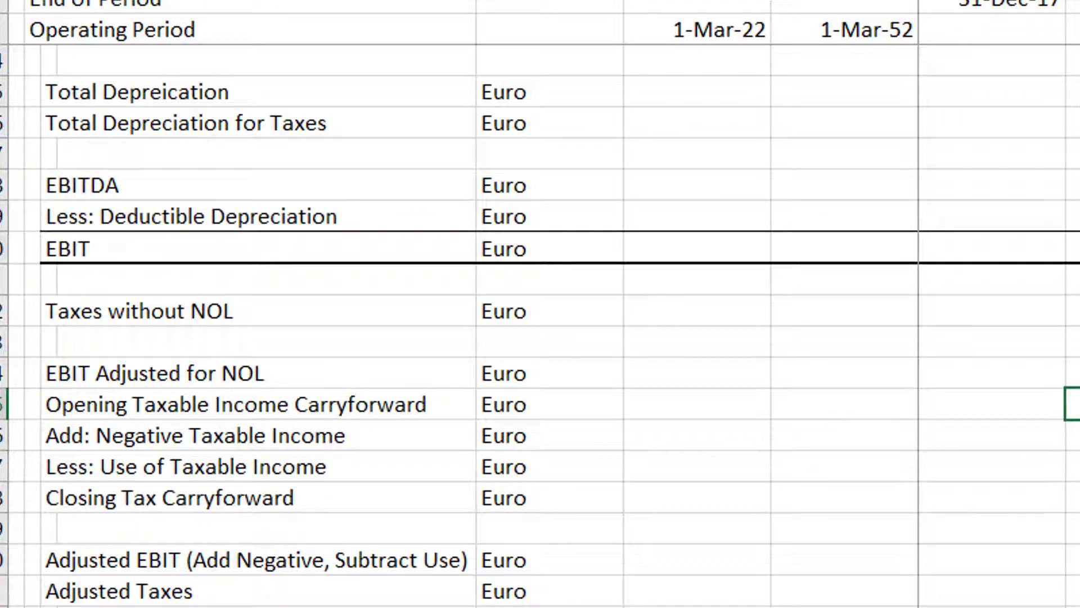
Step: Examine the tax carryforward rows from EBIT Adjusted for NOL through Add: Negative Taxable Income to Closing Tax Carryforward
{"action": "key", "text": "Down"}
{"action": "key", "text": "Down"}
{"action": "key", "text": "Down"}
{"action": "key", "text": "Down"}
{"action": "key", "text": "Down"}
{"action": "key", "text": "Down"}
{"action": "key", "text": "Down"}
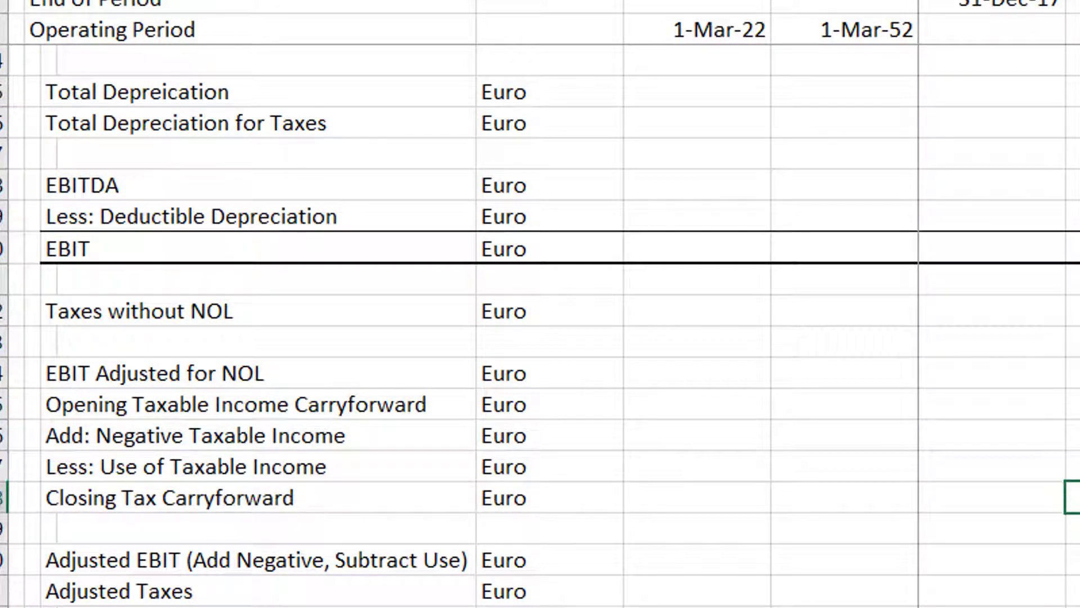
{"action": "key", "text": "Up"}
{"action": "key", "text": "Up"}
{"action": "key", "text": "Up"}
{"action": "key", "text": "Up"}
{"action": "key", "text": "Up"}
{"action": "key", "text": "Up"}
{"action": "key", "text": "Up"}
{"action": "key", "text": "Up"}
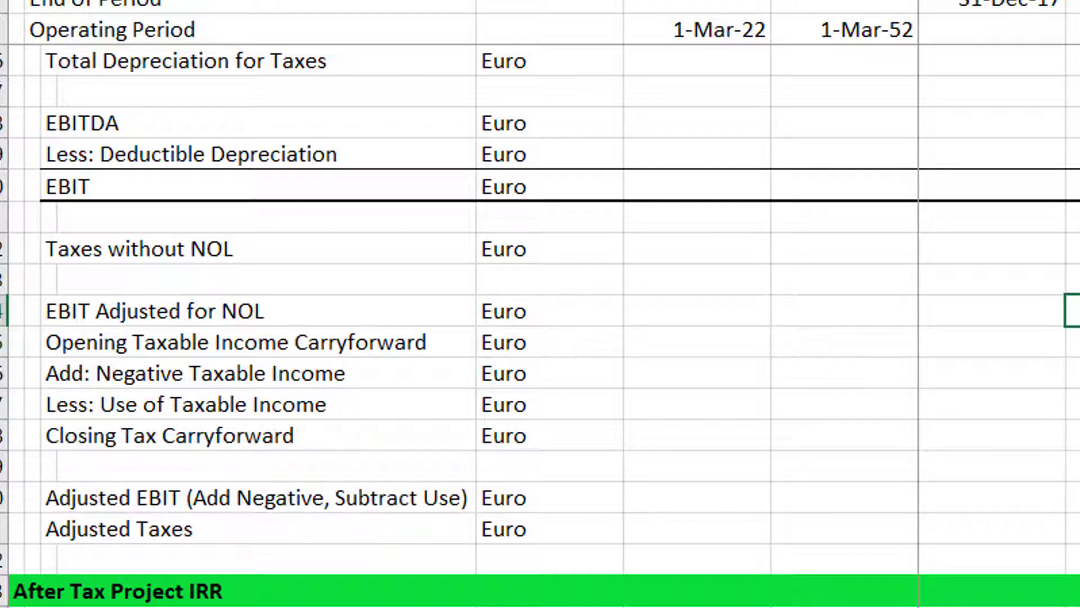
{"action": "key", "text": "Down"}
{"action": "key", "text": "Down"}
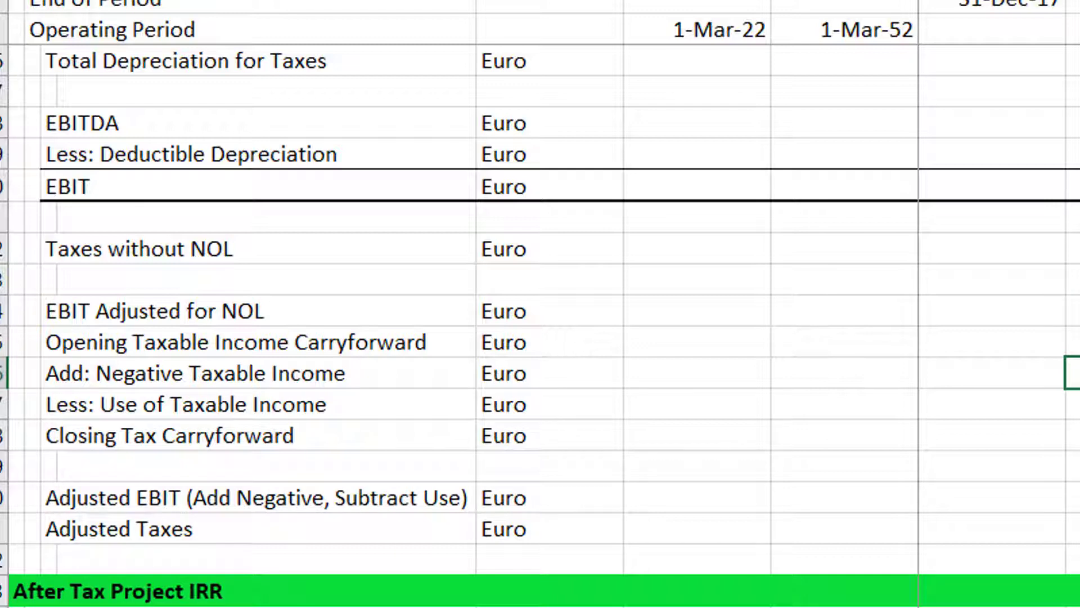
Step: Review the Less: Use of Taxable Income, Adjusted EBIT and Adjusted Taxes titles and the After Tax Project IRR section
{"action": "key", "text": "Down"}
{"action": "key", "text": "Down"}
{"action": "key", "text": "Down"}
{"action": "key", "text": "Down"}
{"action": "key", "text": "Down"}
{"action": "key", "text": "Down"}
{"action": "key", "text": "Down"}
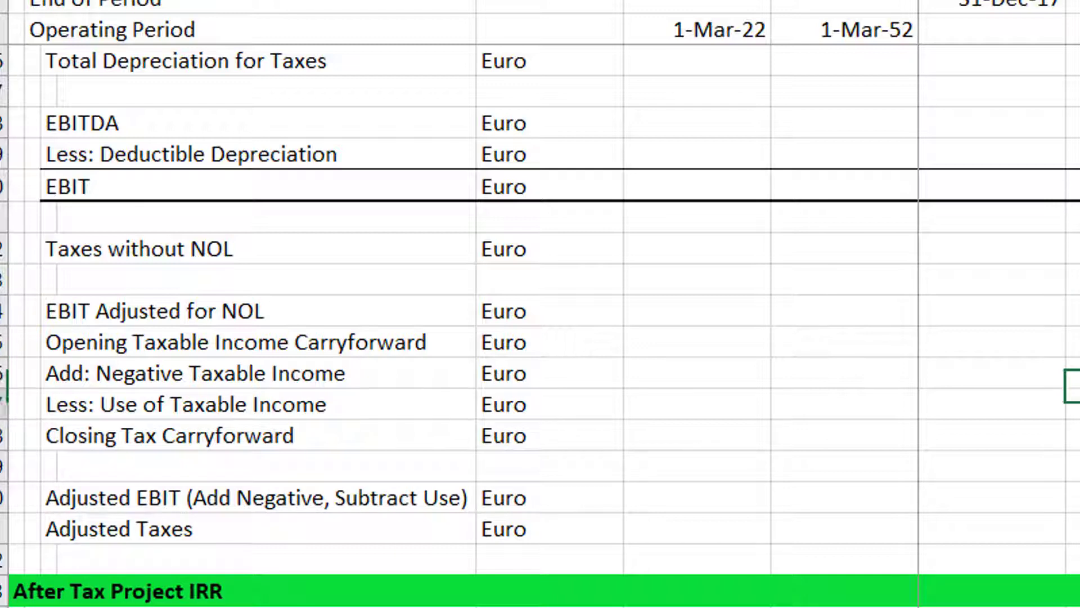
{"action": "key", "text": "Down"}
{"action": "key", "text": "Down"}
{"action": "key", "text": "Down"}
{"action": "key", "text": "Down"}
{"action": "key", "text": "Down"}
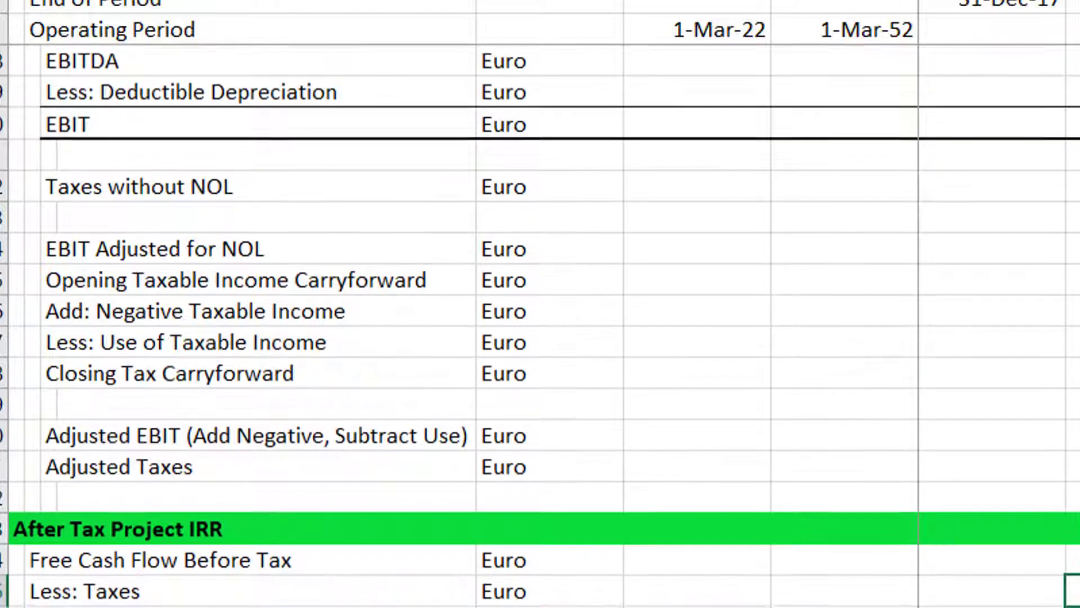
{"action": "key", "text": "Up"}
{"action": "key", "text": "Up"}
{"action": "key", "text": "Up"}
{"action": "key", "text": "Up"}
{"action": "key", "text": "Up"}
{"action": "key", "text": "Up"}
{"action": "key", "text": "Up"}
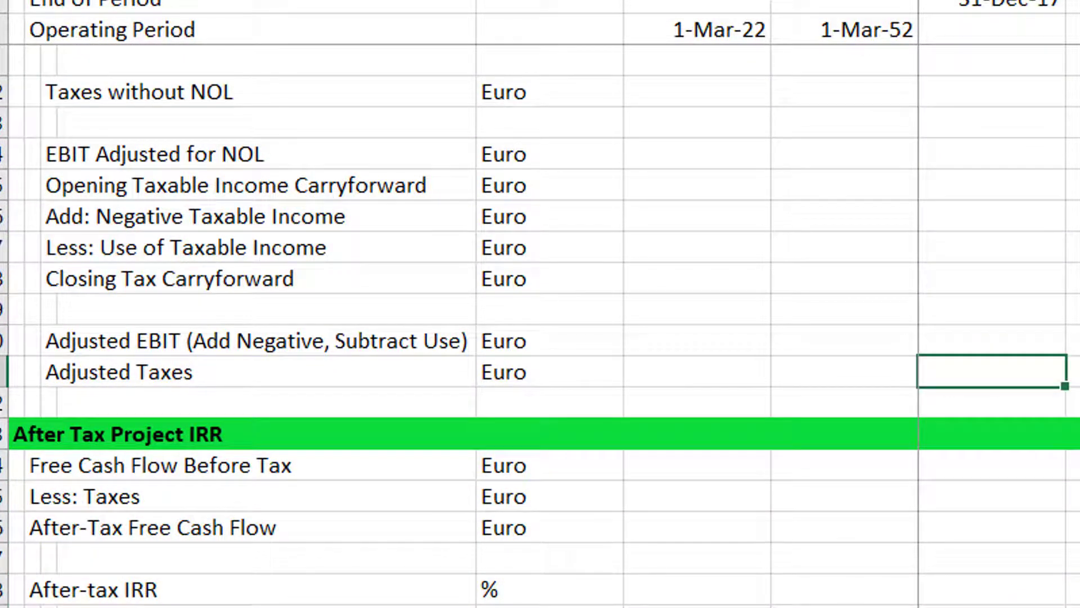
Step: In the Capital Expenditure Balance, set the first period's Opening Balance equal to the preceding column's Closing Balance
{"action": "key", "text": "Down"}
{"action": "key", "text": "Down"}
{"action": "key", "text": "Down"}
{"action": "key", "text": "Down"}
{"action": "key", "text": "Page_Up"}
{"action": "key", "text": "Page_Up"}
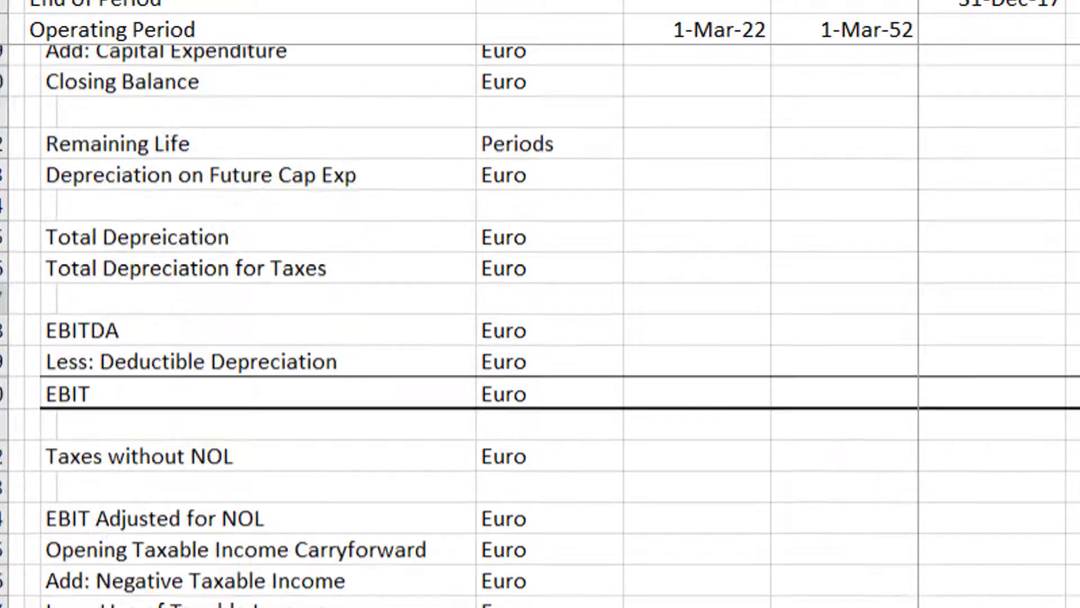
{"action": "key", "text": "Page_Up"}
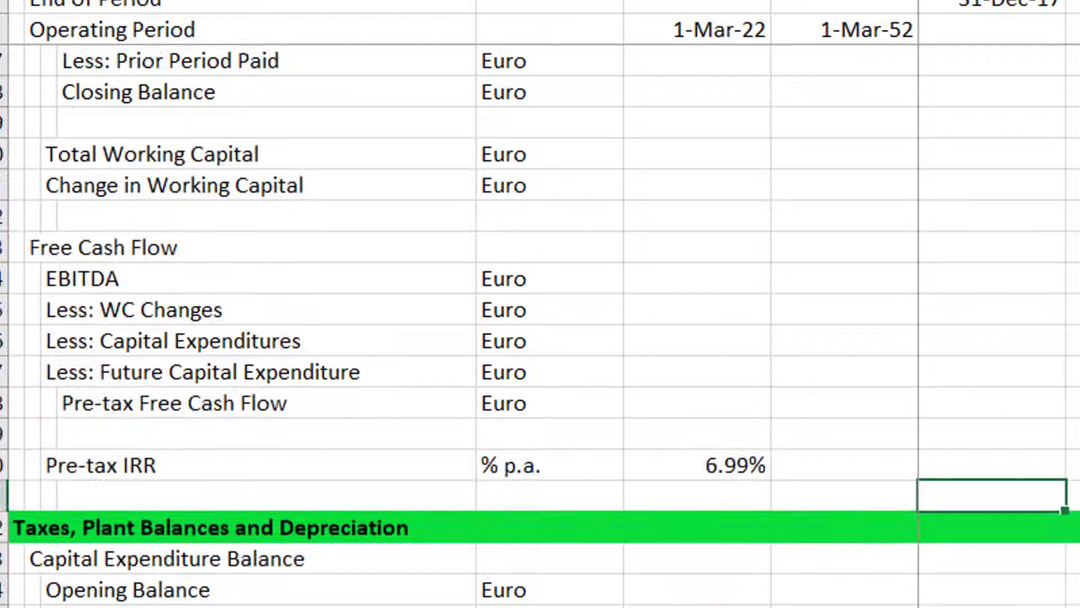
{"action": "key", "text": "Down"}
{"action": "key", "text": "Down"}
{"action": "key", "text": "Down"}
{"action": "key", "text": "Down"}
{"action": "key", "text": "Down"}
{"action": "key", "text": "Up"}
{"action": "key", "text": "Up"}
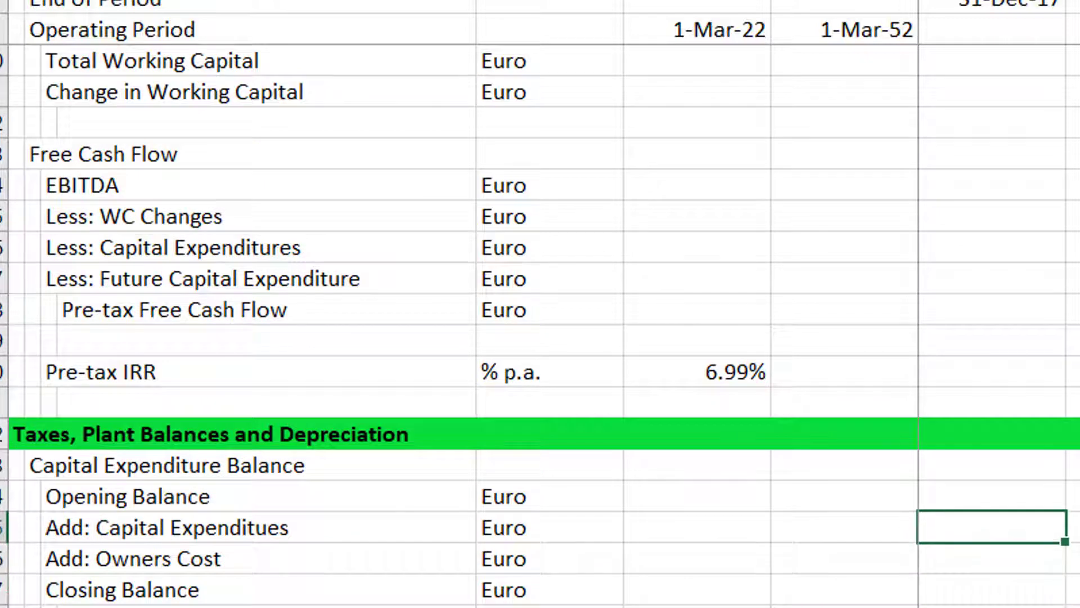
{"action": "key", "text": "Up"}
{"action": "key", "text": "Right"}
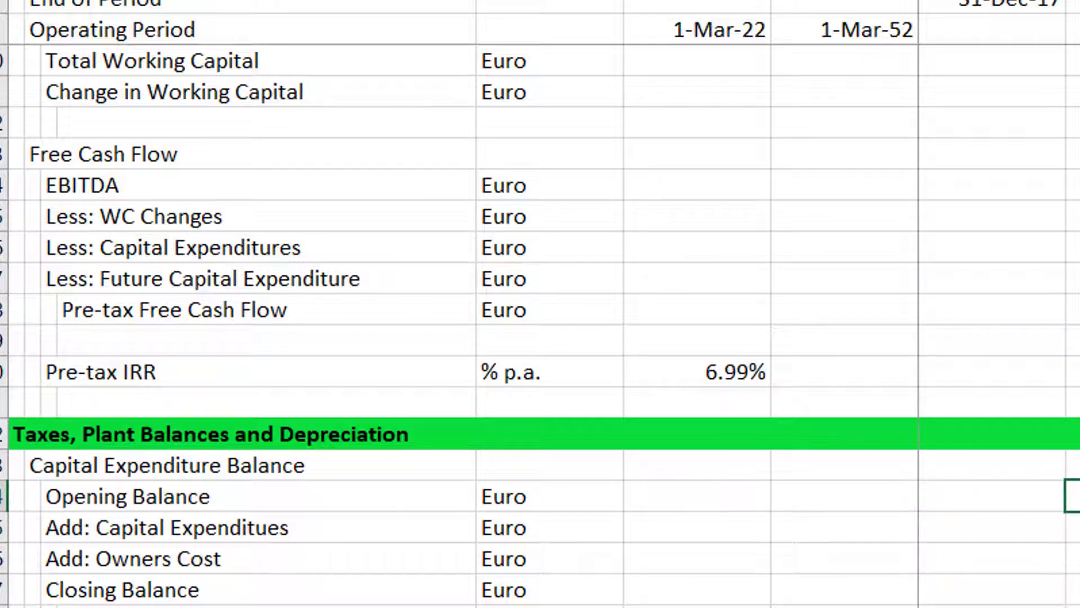
{"action": "type", "text": "="}
{"action": "key", "text": "Down"}
{"action": "key", "text": "Down"}
{"action": "key", "text": "Down"}
{"action": "key", "text": "Down"}
{"action": "key", "text": "Down"}
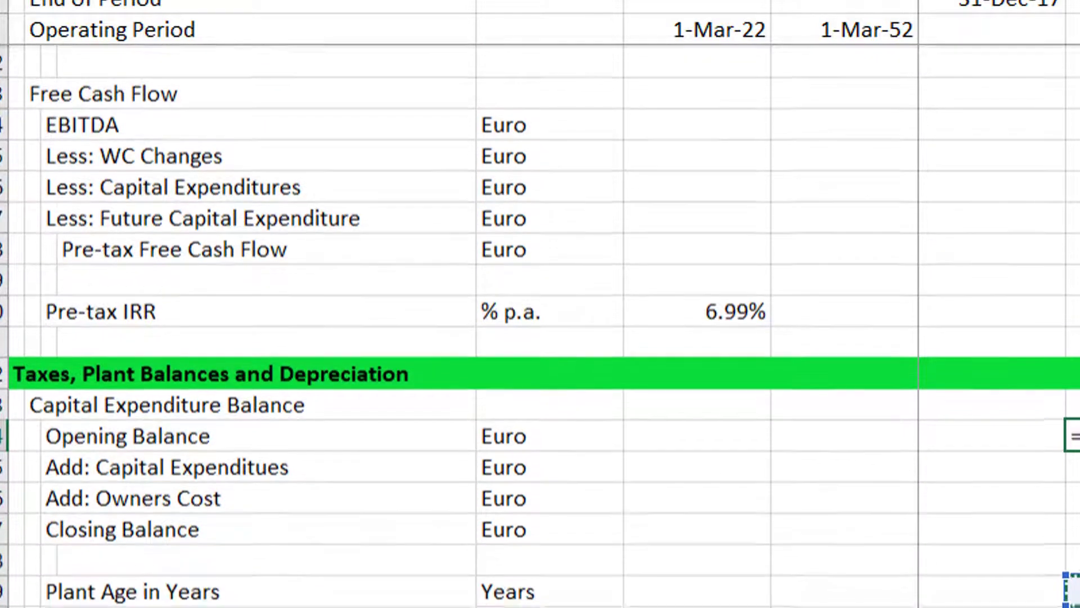
{"action": "key", "text": "Up"}
{"action": "key", "text": "Up"}
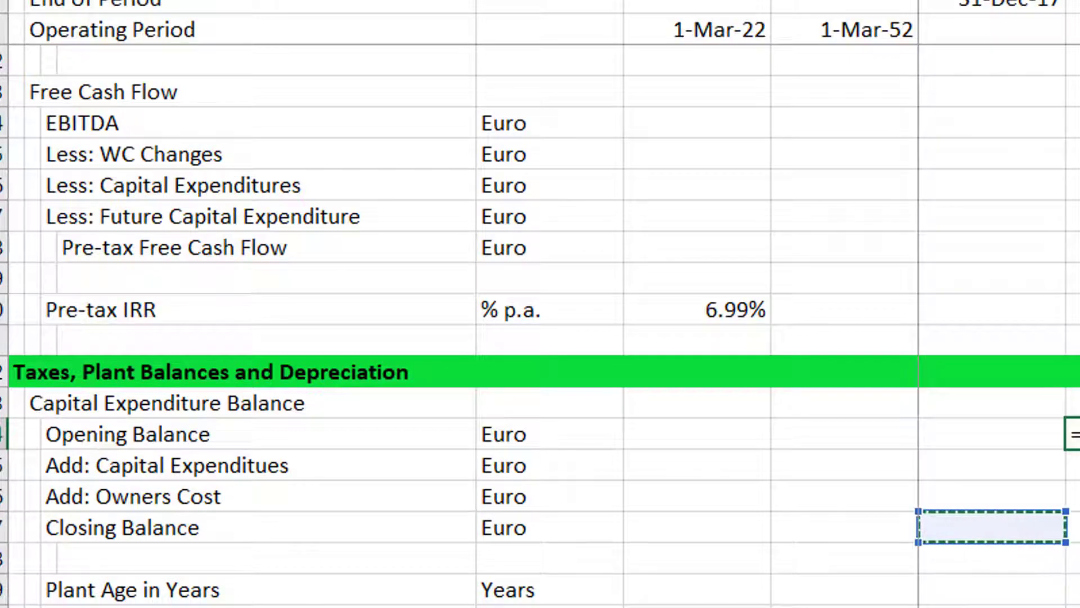
{"action": "key", "text": "Return"}
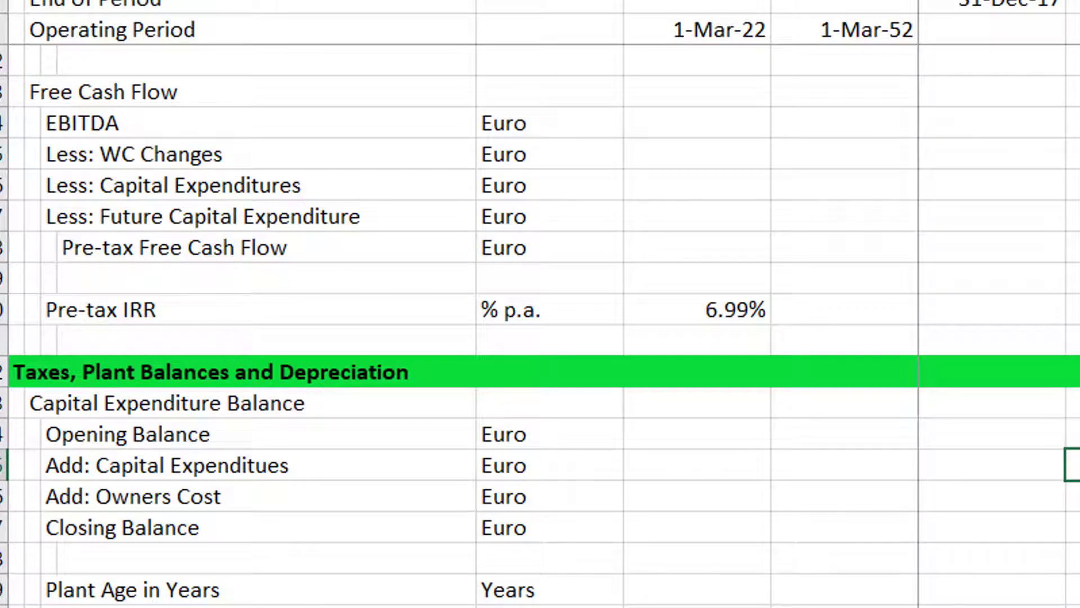
Step: Link the first period's Add: Capital Expenditures to Total Outlay for Construction with =I91
{"action": "key", "text": "Up"}
{"action": "key", "text": "Down"}
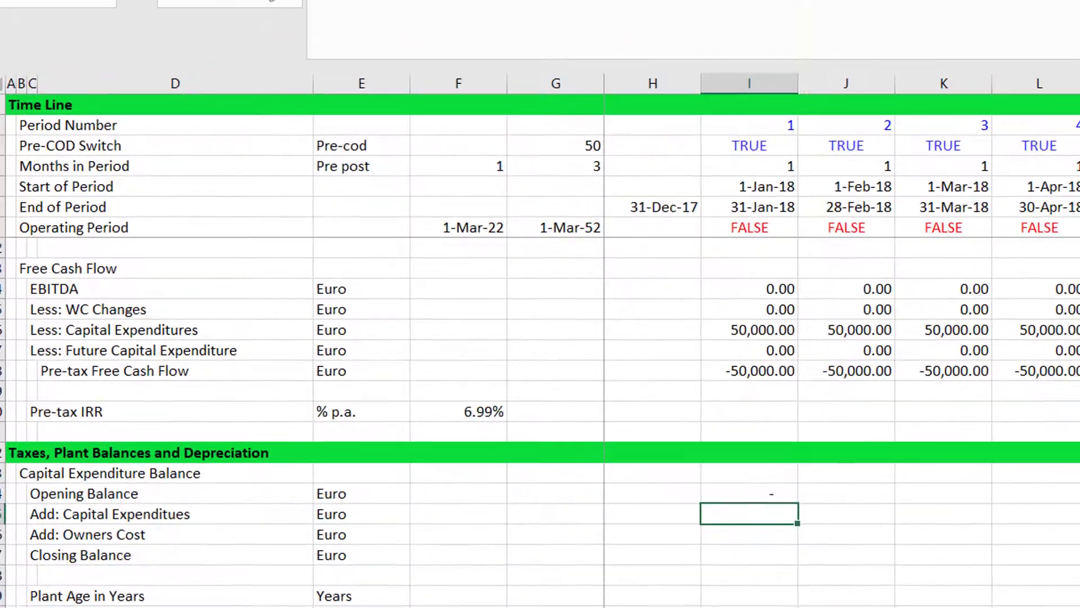
{"action": "type", "text": "=="}
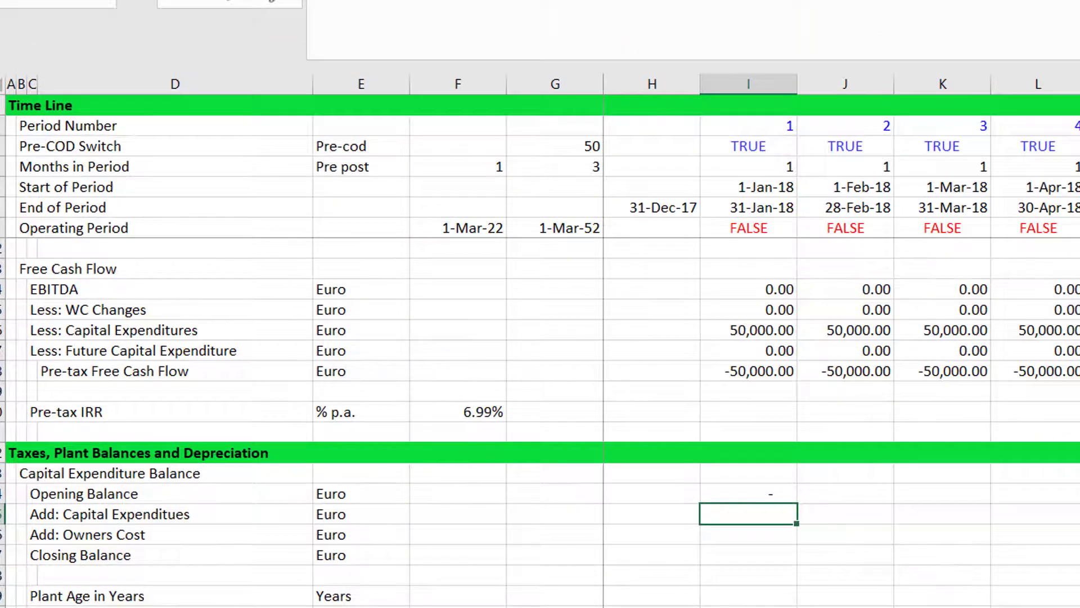
{"action": "key", "text": "Page_Up"}
{"action": "key", "text": "Page_Up"}
{"action": "key", "text": "Page_Up"}
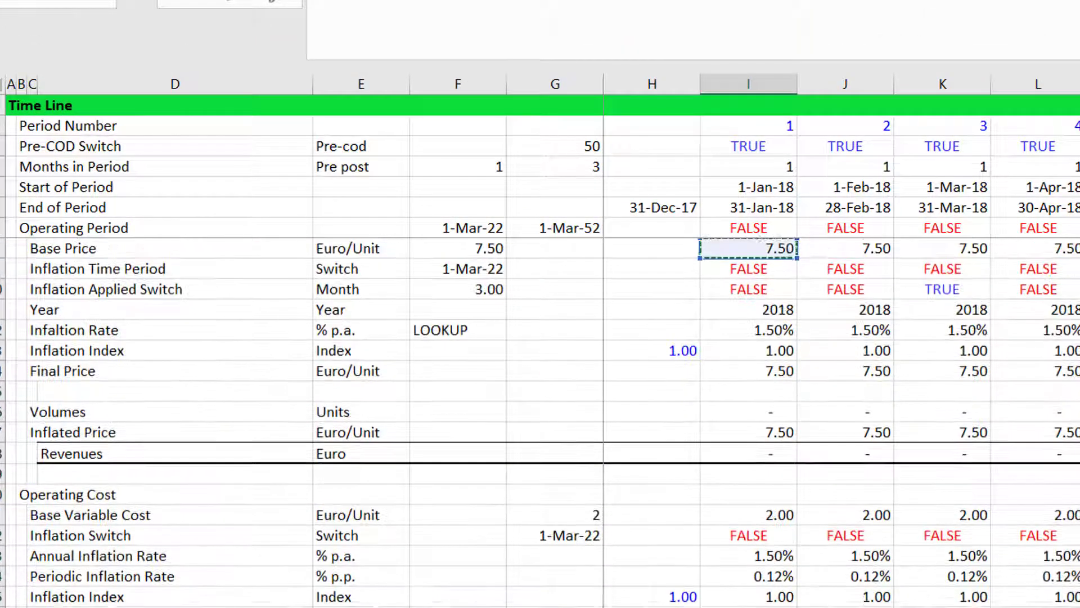
{"action": "key", "text": "Page_Up"}
{"action": "key", "text": "Down"}
{"action": "key", "text": "Down"}
{"action": "key", "text": "Down"}
{"action": "key", "text": "Down"}
{"action": "key", "text": "Down"}
{"action": "key", "text": "Down"}
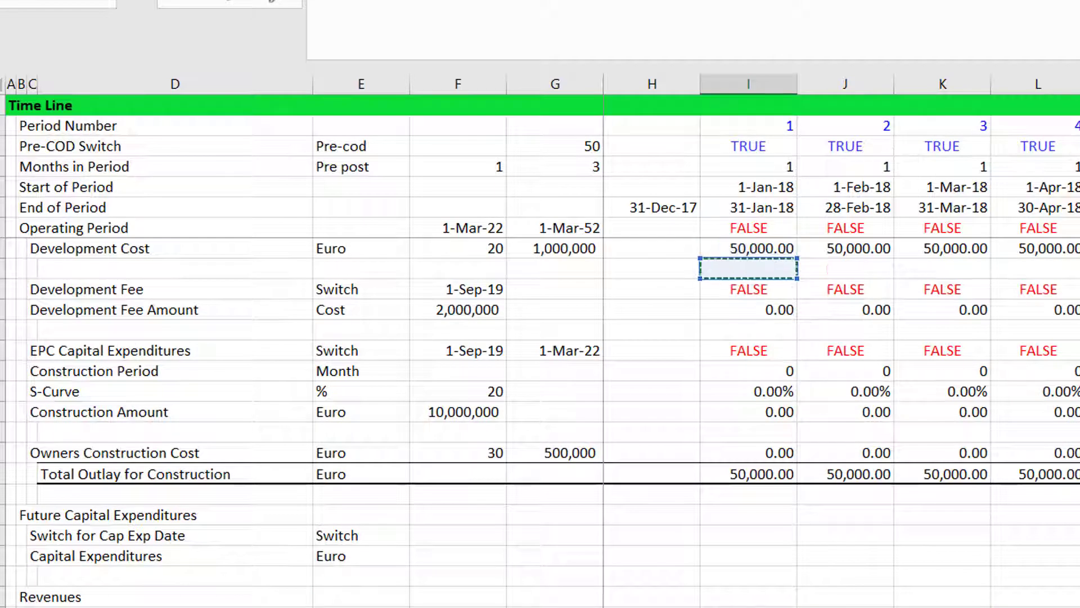
{"action": "key", "text": "Down"}
{"action": "key", "text": "Down"}
{"action": "key", "text": "Down"}
{"action": "key", "text": "Down"}
{"action": "key", "text": "Down"}
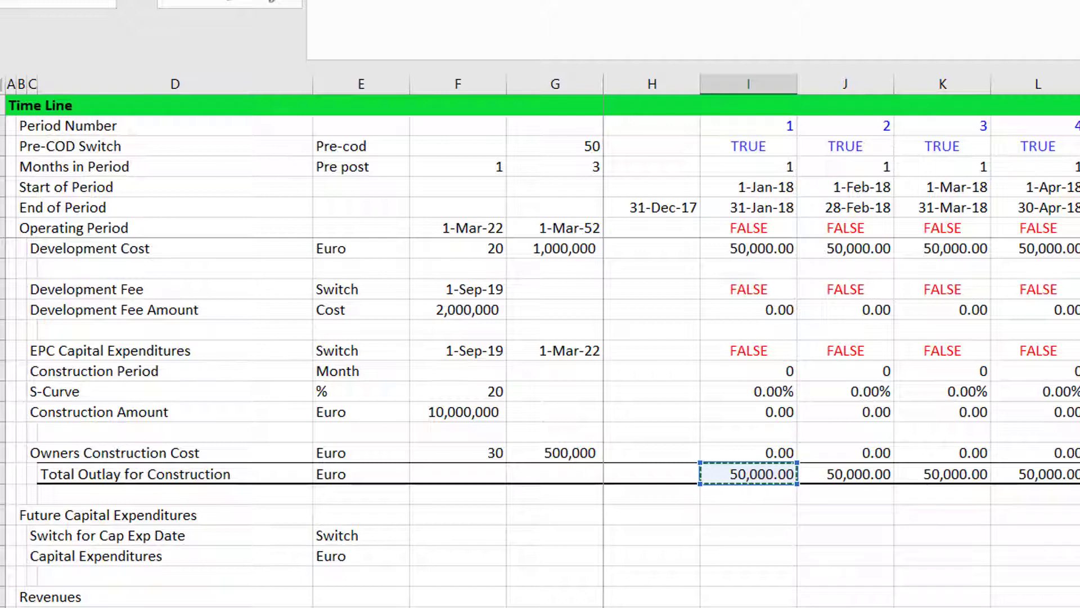
{"action": "key", "text": "Return"}
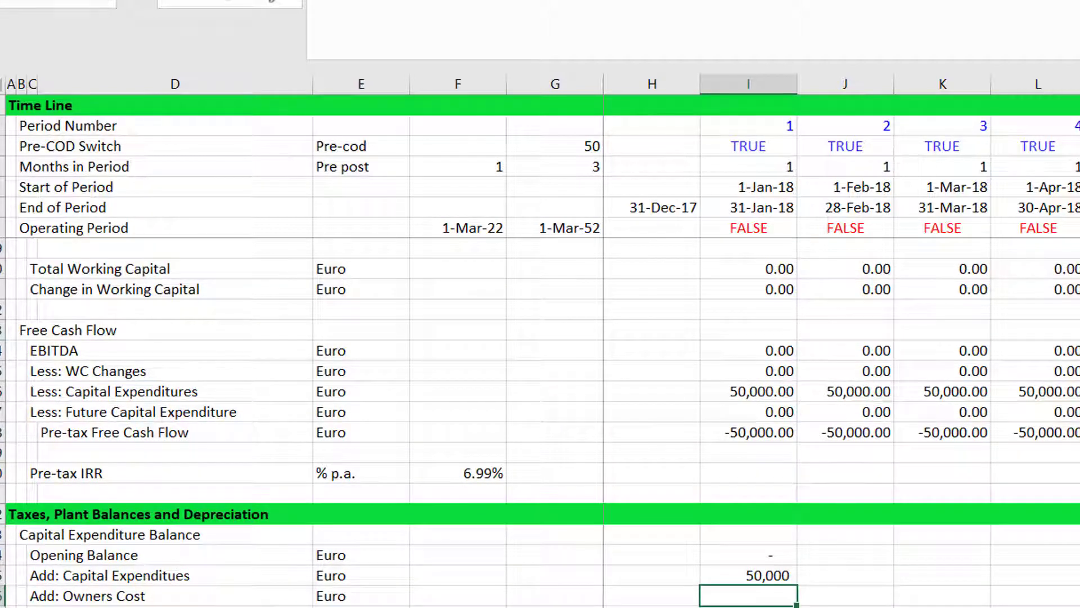
Step: Re-enter the first period's Add: Capital Expenditures as a link to the Construction Amount row under EPC Capital Expenditures
{"action": "key", "text": "Up"}
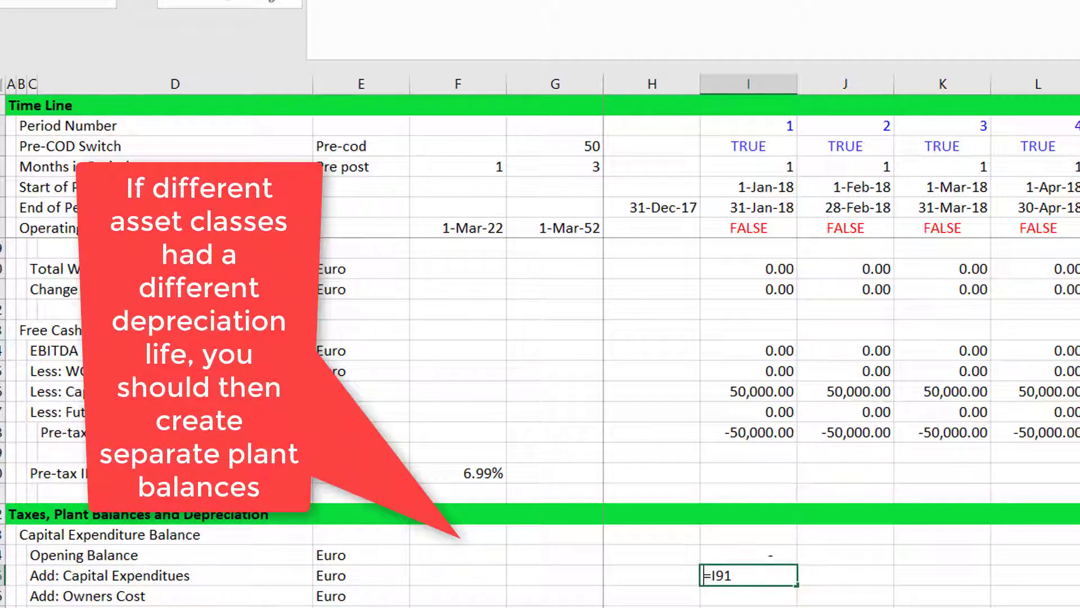
{"action": "type", "text": "="}
{"action": "key", "text": "Page_Up"}
{"action": "key", "text": "Page_Up"}
{"action": "key", "text": "Page_Up"}
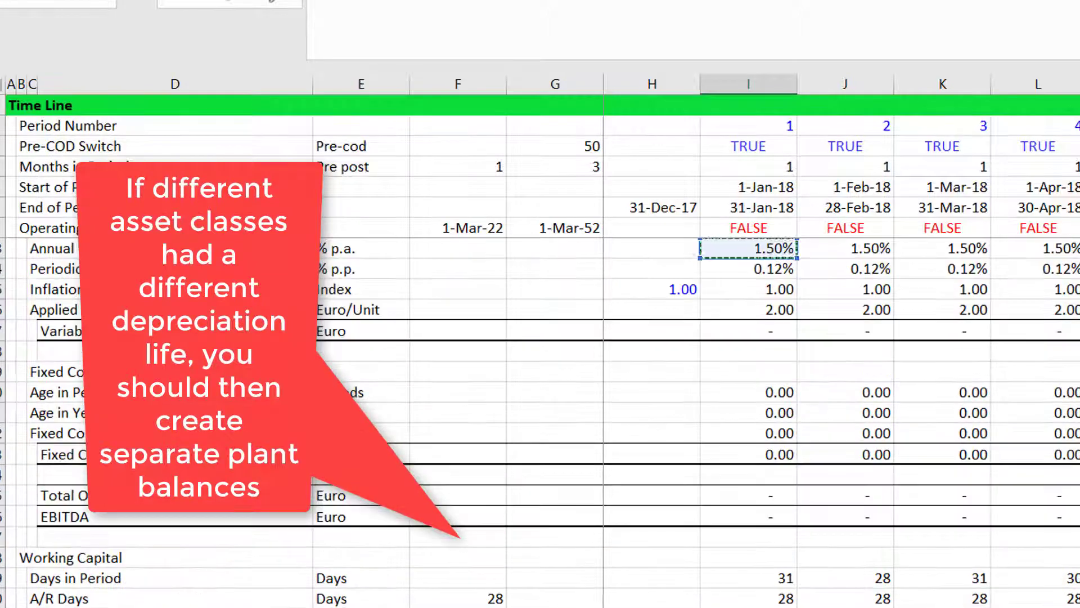
{"action": "key", "text": "Up"}
{"action": "key", "text": "Page_Up"}
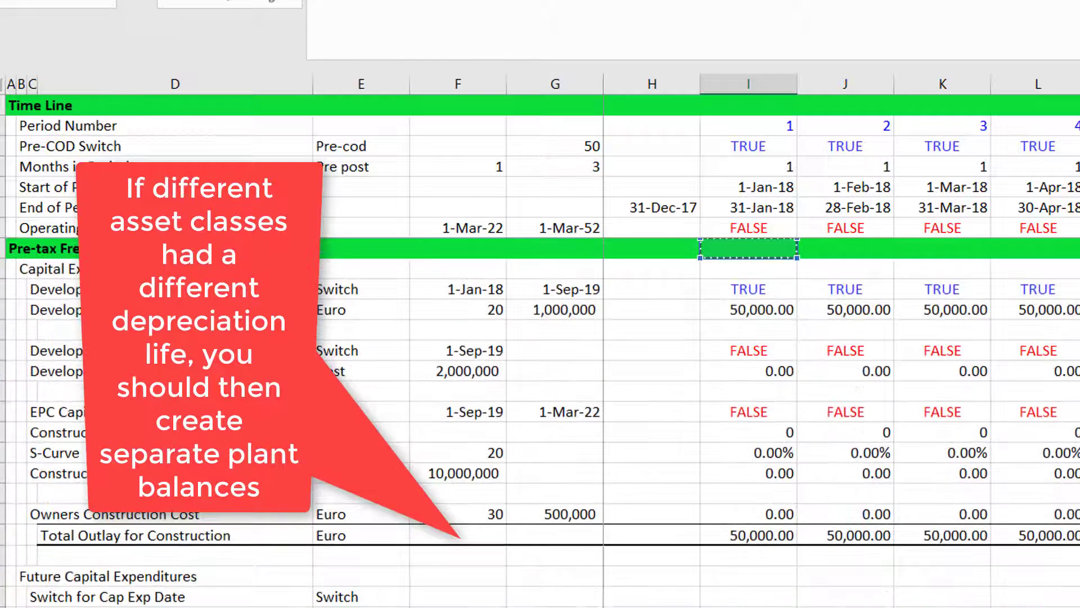
{"action": "key", "text": "Down"}
{"action": "key", "text": "Down"}
{"action": "key", "text": "Down"}
{"action": "key", "text": "Down"}
{"action": "key", "text": "Down"}
{"action": "key", "text": "Down"}
{"action": "key", "text": "Down"}
{"action": "key", "text": "Down"}
{"action": "key", "text": "Down"}
{"action": "key", "text": "Down"}
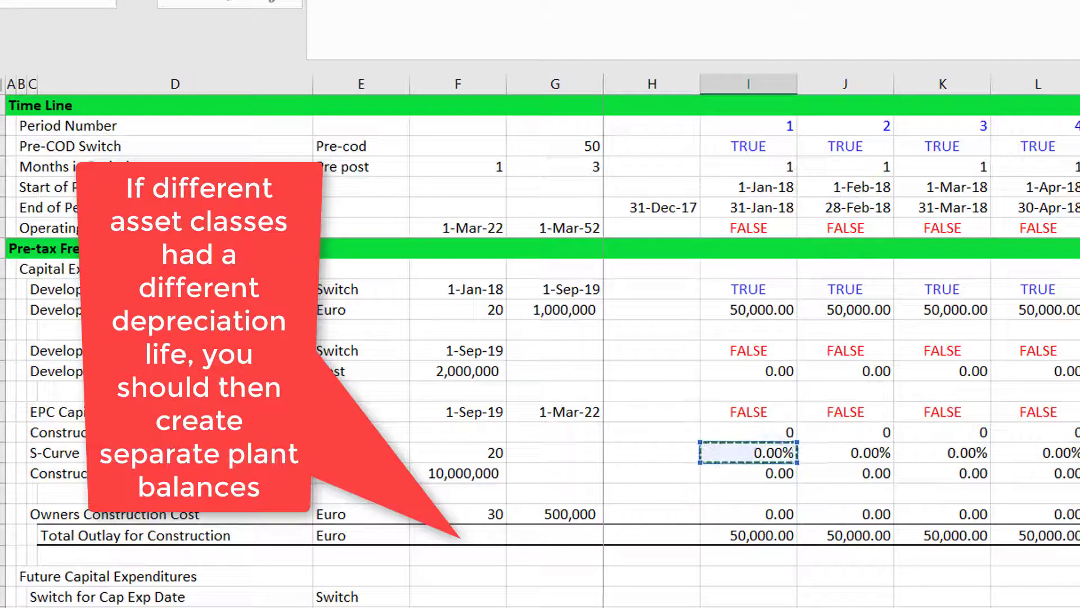
{"action": "key", "text": "Down"}
{"action": "key", "text": "Return"}
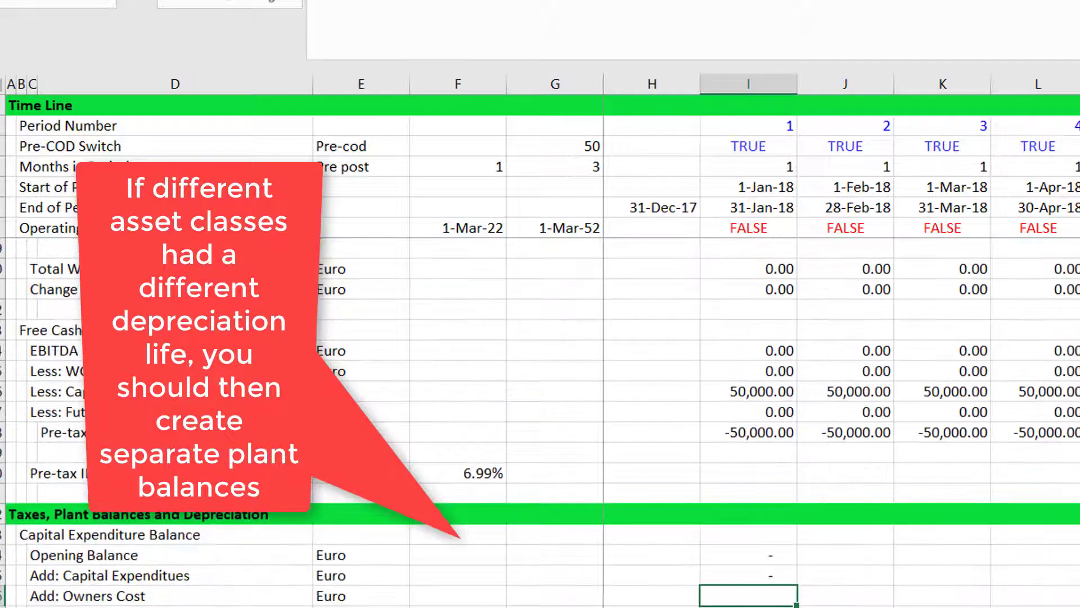
Step: Link the first period's Add: Owners Cost to the Owners Construction Cost row of the capital expenditures section
{"action": "type", "text": "="}
{"action": "key", "text": "Page_Up"}
{"action": "key", "text": "Page_Up"}
{"action": "key", "text": "Page_Up"}
{"action": "key", "text": "Page_Up"}
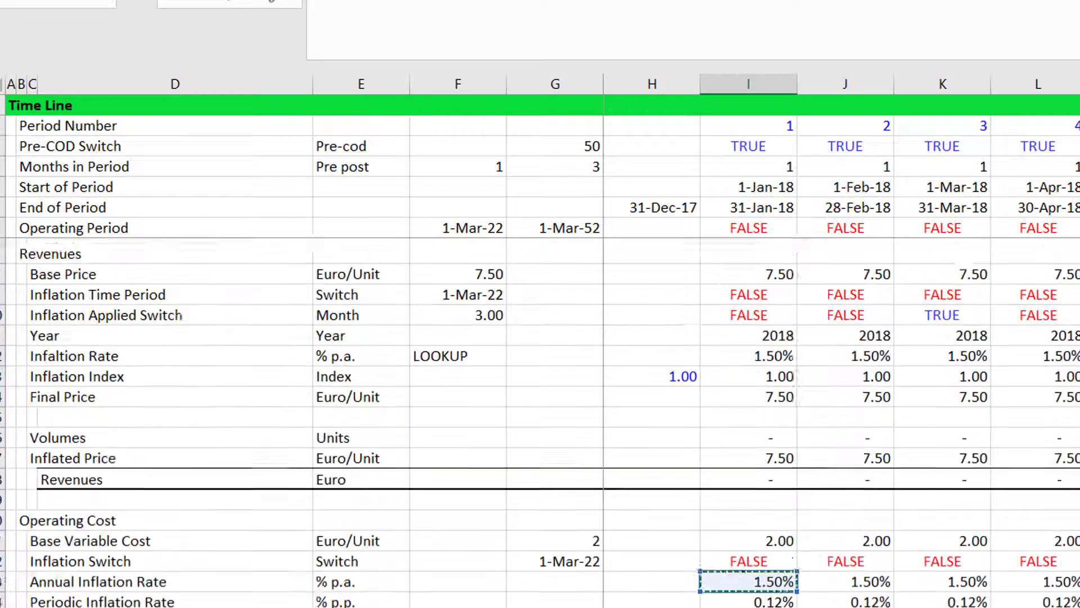
{"action": "key", "text": "Page_Up"}
{"action": "key", "text": "Down"}
{"action": "key", "text": "Down"}
{"action": "key", "text": "Down"}
{"action": "key", "text": "Down"}
{"action": "key", "text": "Down"}
{"action": "key", "text": "Down"}
{"action": "key", "text": "Down"}
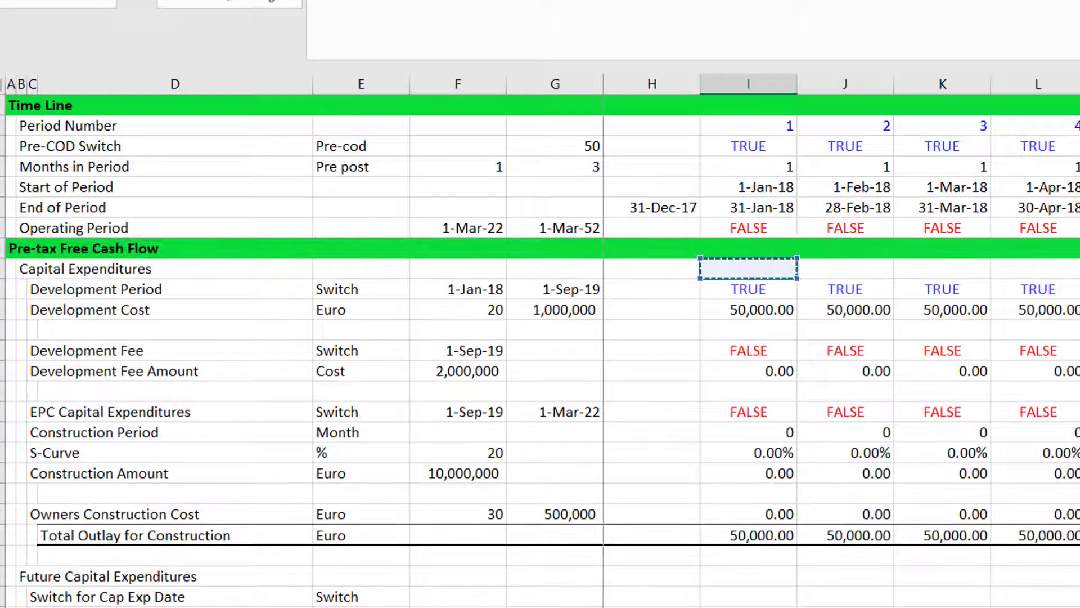
{"action": "key", "text": "Down"}
{"action": "key", "text": "Down"}
{"action": "key", "text": "Down"}
{"action": "key", "text": "Down"}
{"action": "key", "text": "Down"}
{"action": "key", "text": "Down"}
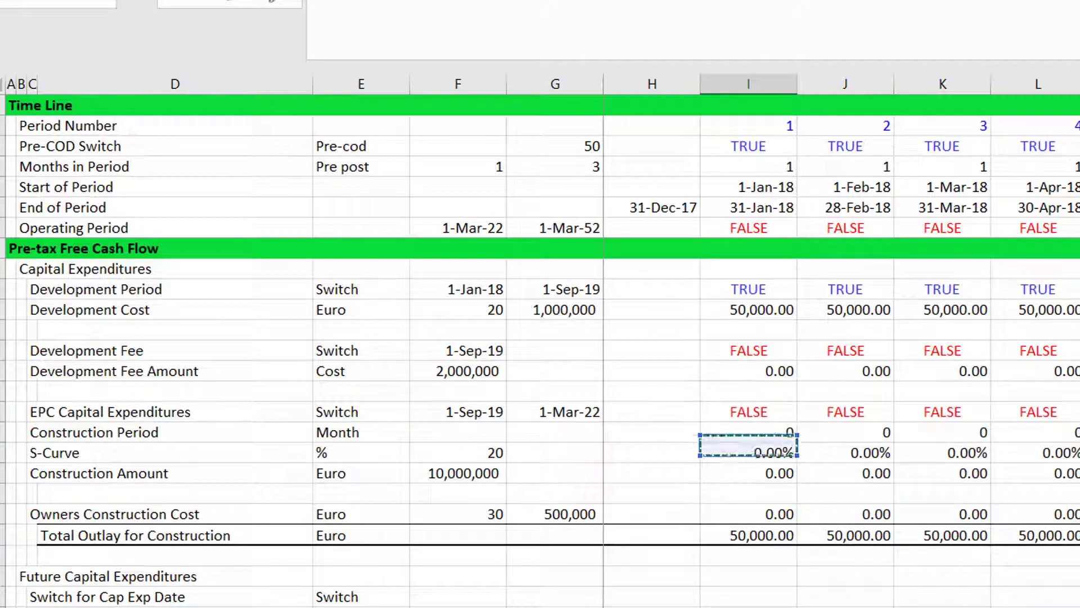
{"action": "key", "text": "Return"}
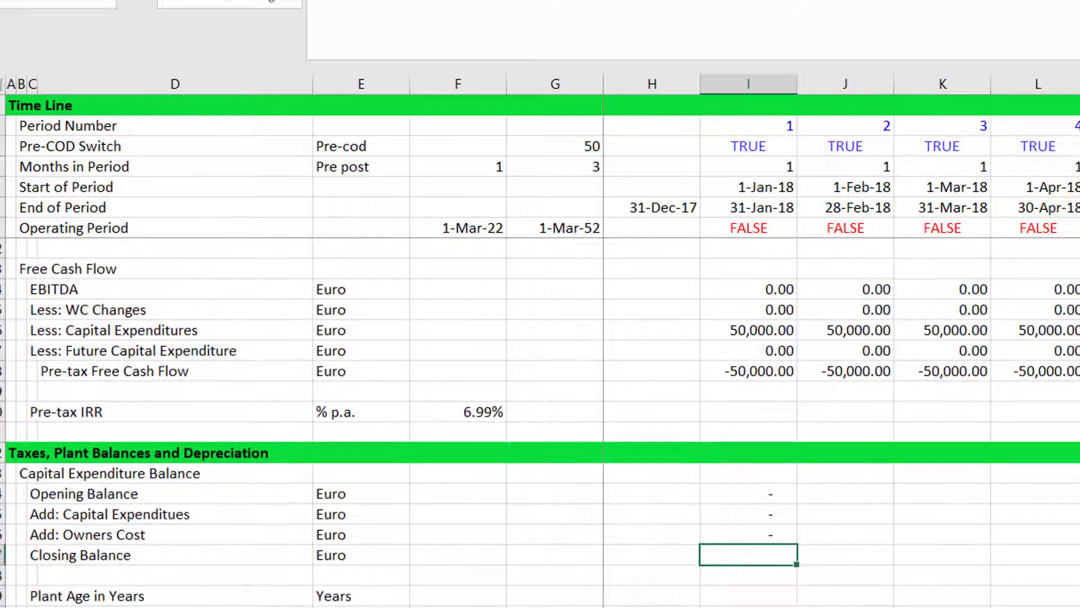
Step: Calculate the first period's Closing Balance as opening balance plus capital expenditures plus owners cost with =I164+I165+I166
{"action": "type", "text": "="}
{"action": "key", "text": "Up"}
{"action": "key", "text": "Up"}
{"action": "key", "text": "Up"}
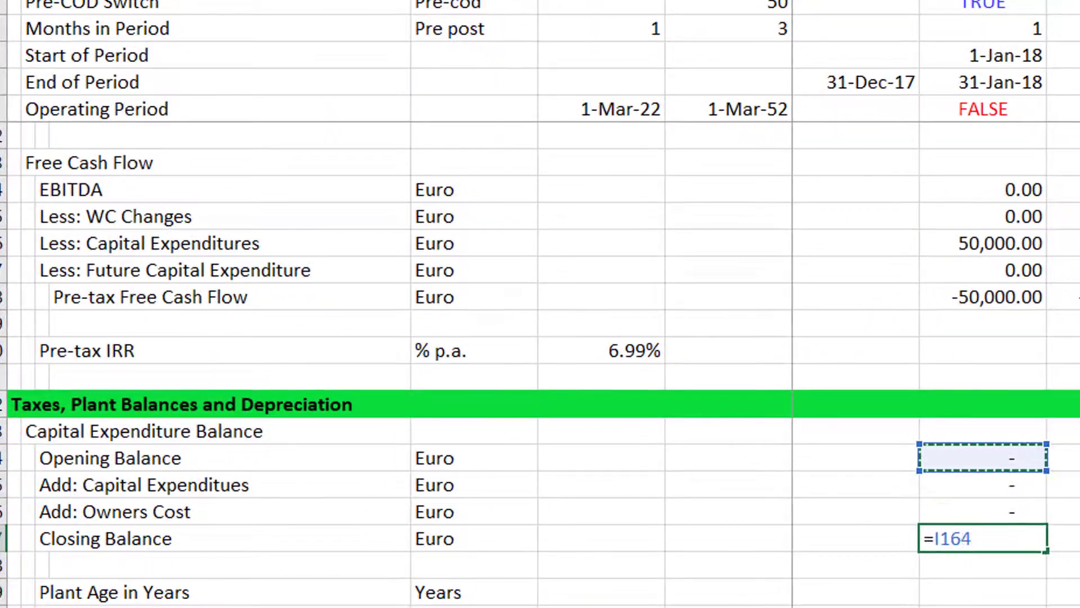
{"action": "type", "text": "+"}
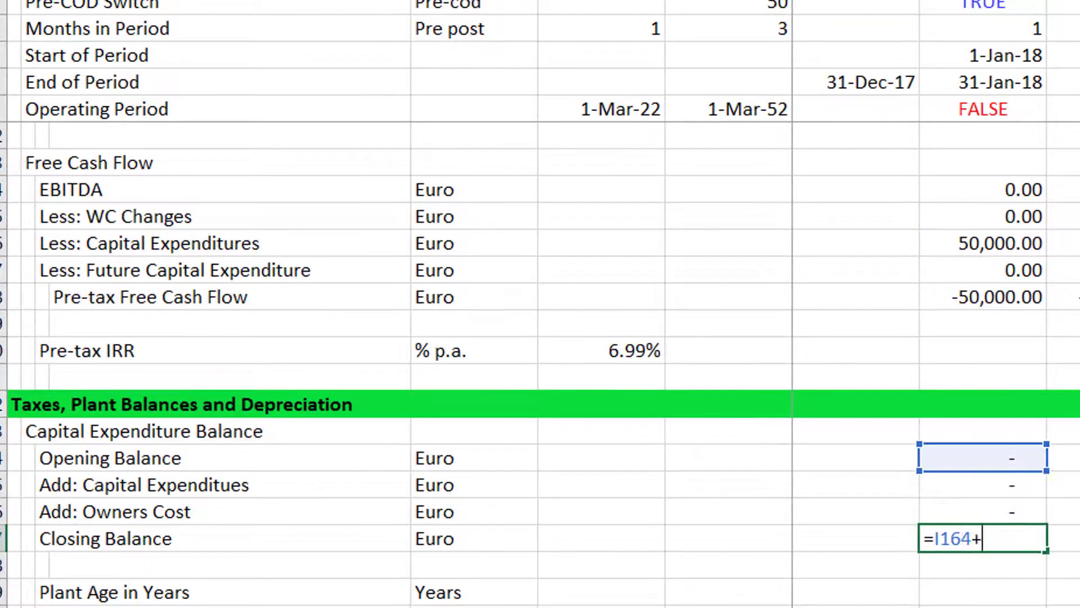
{"action": "key", "text": "Up"}
{"action": "key", "text": "Up"}
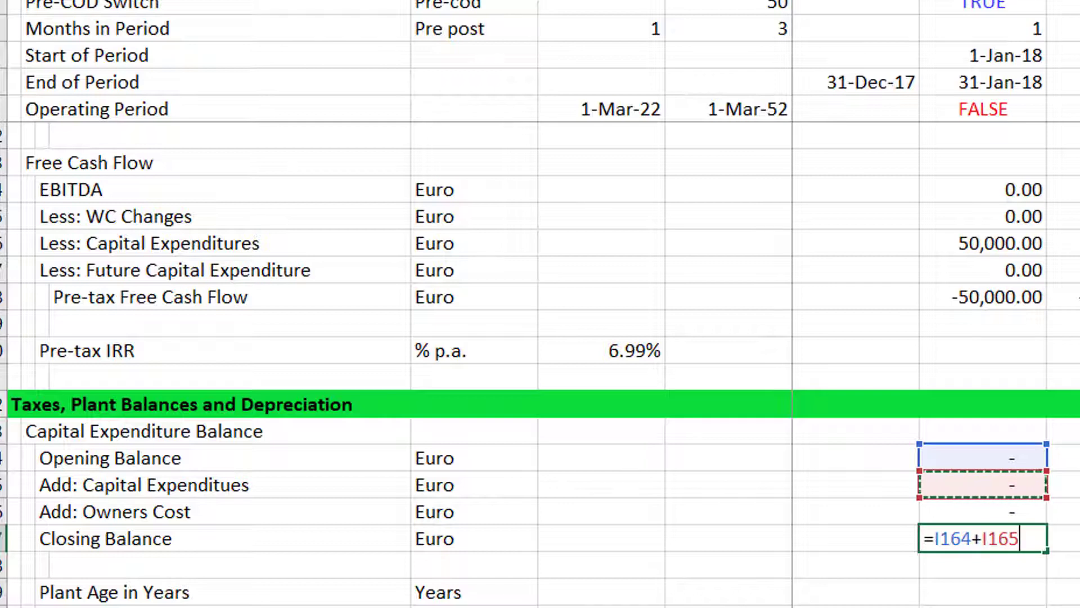
{"action": "type", "text": "+"}
{"action": "key", "text": "Up"}
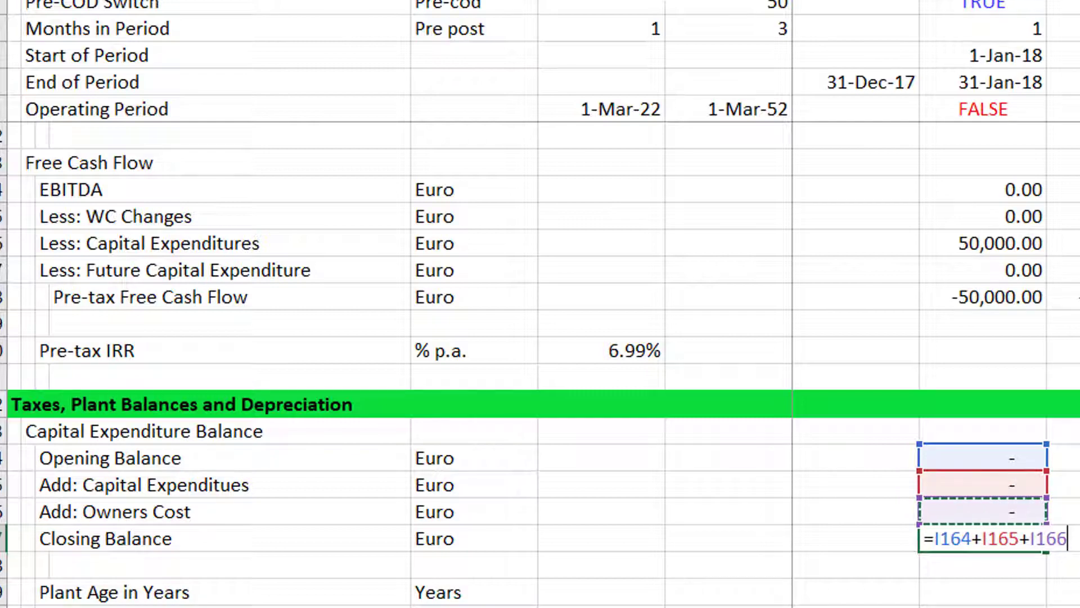
{"action": "key", "text": "Return"}
Step: Link the first period's Plant Age in Years to the Age in Years row in the Fixed Cost section
{"action": "key", "text": "Down"}
{"action": "key", "text": "Down"}
{"action": "key", "text": "Down"}
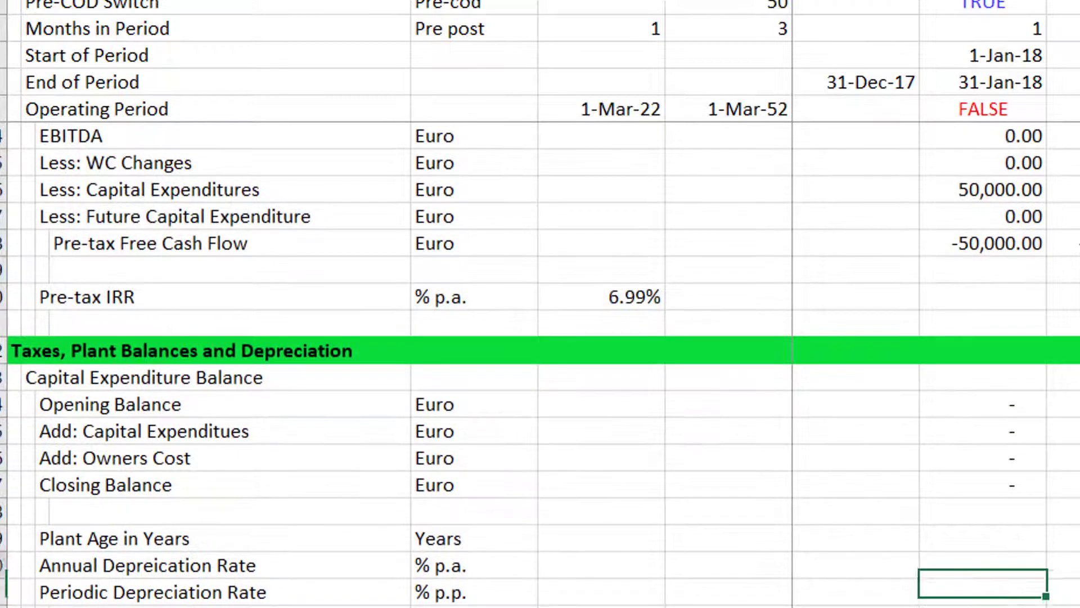
{"action": "key", "text": "Up"}
{"action": "key", "text": "Up"}
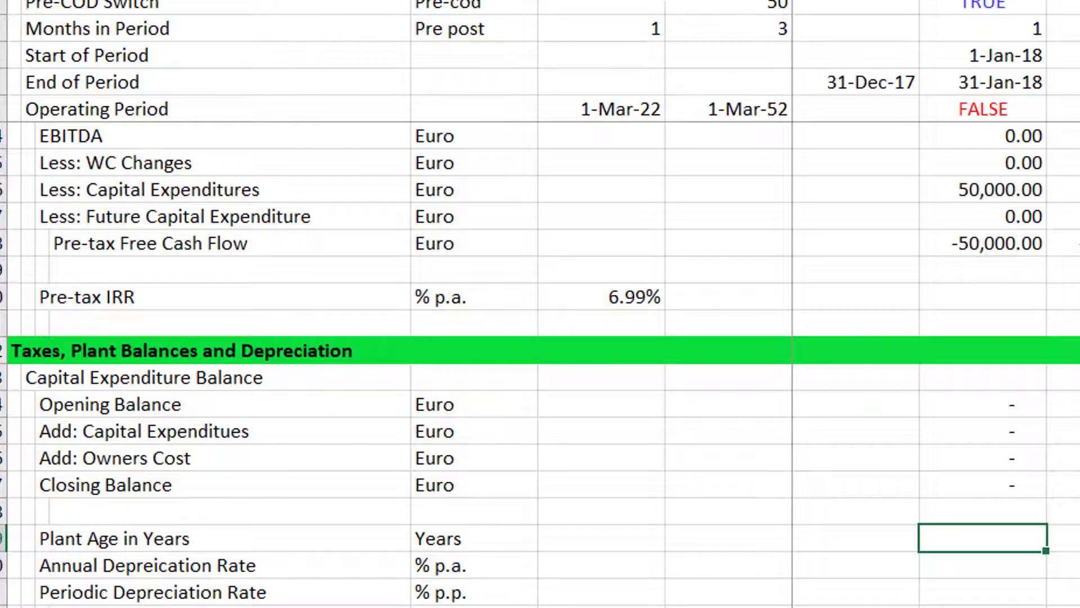
{"action": "type", "text": "="}
{"action": "key", "text": "Page_Up"}
{"action": "key", "text": "Page_Up"}
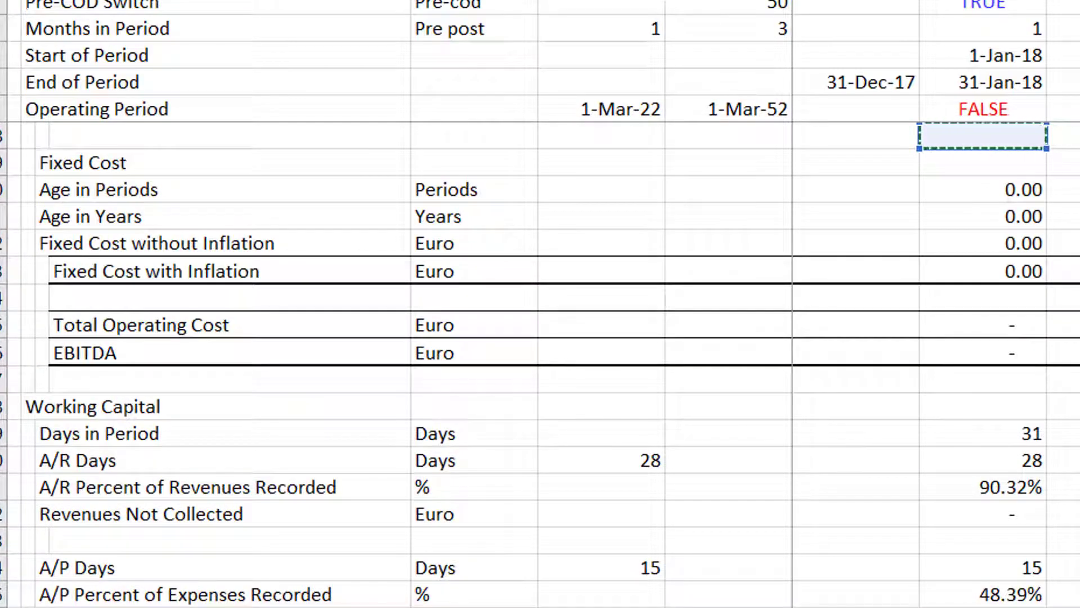
{"action": "key", "text": "Down"}
{"action": "key", "text": "Down"}
{"action": "key", "text": "Down"}
{"action": "key", "text": "Up"}
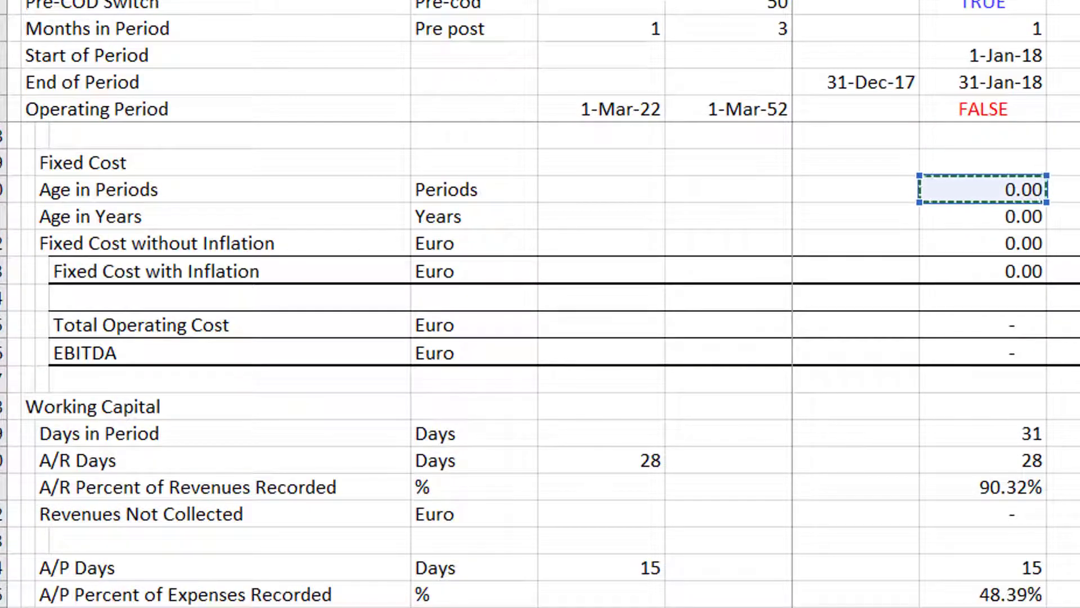
{"action": "key", "text": "Down"}
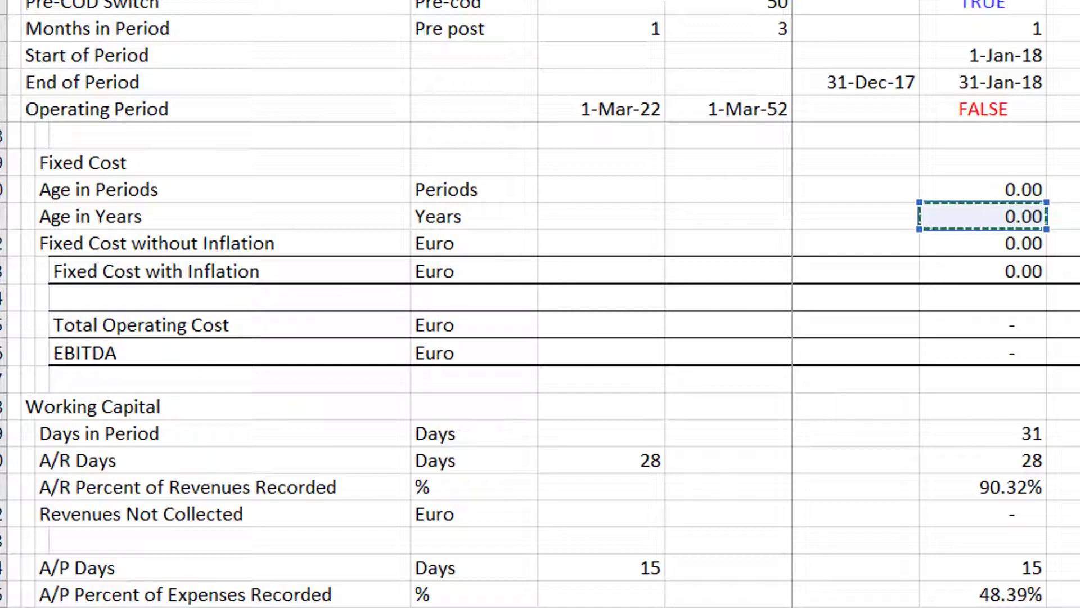
{"action": "key", "text": "Left"}
{"action": "key", "text": "Left"}
{"action": "key", "text": "Right"}
{"action": "key", "text": "Right"}
{"action": "key", "text": "Return"}
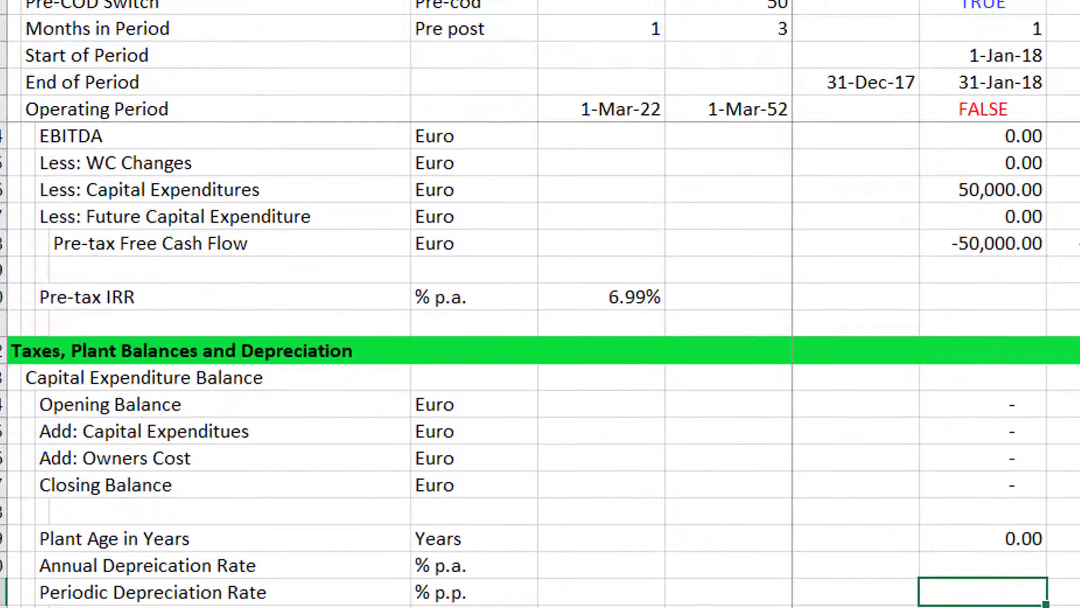
Step: Calculate the first period's annual depreciation rate with a LOOKUP of plant age I169 in the tax Year row, returning the Tax Depreciation Rate row
{"action": "key", "text": "Up"}
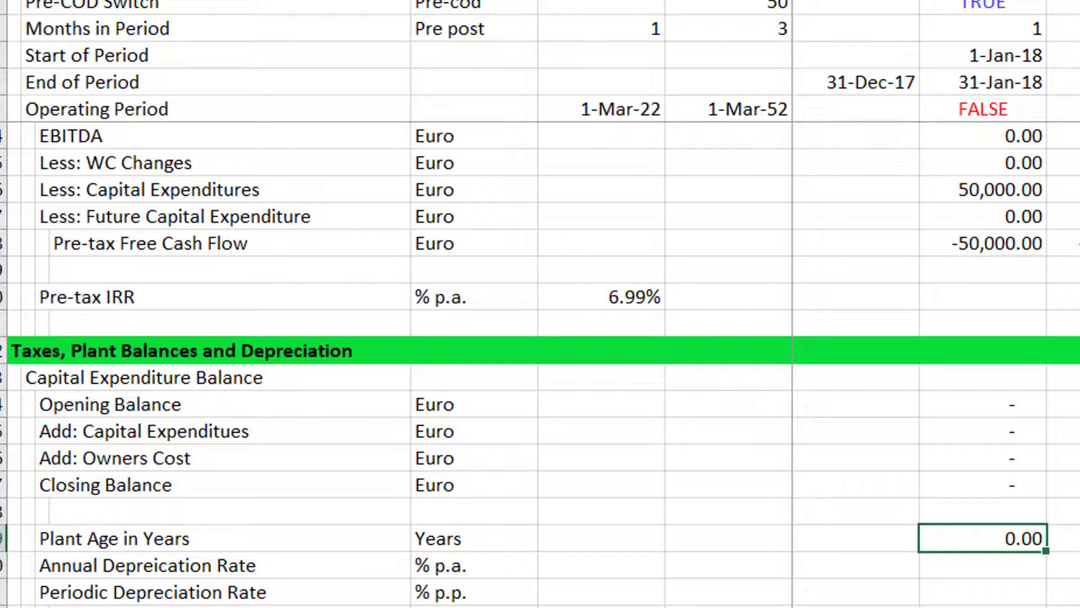
{"action": "key", "text": "Down"}
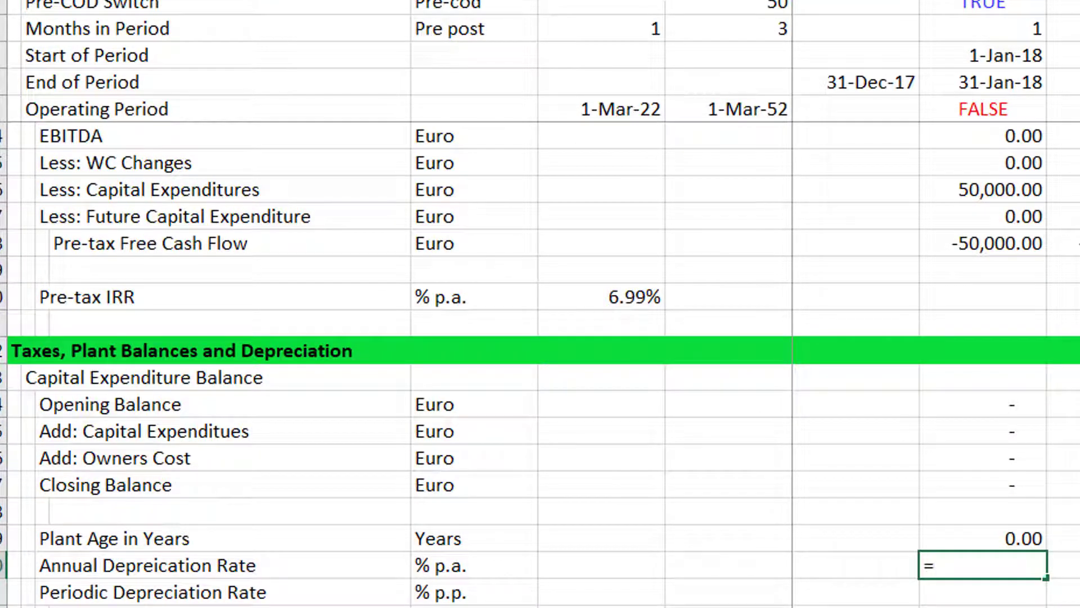
{"action": "type", "text": "=loo"}
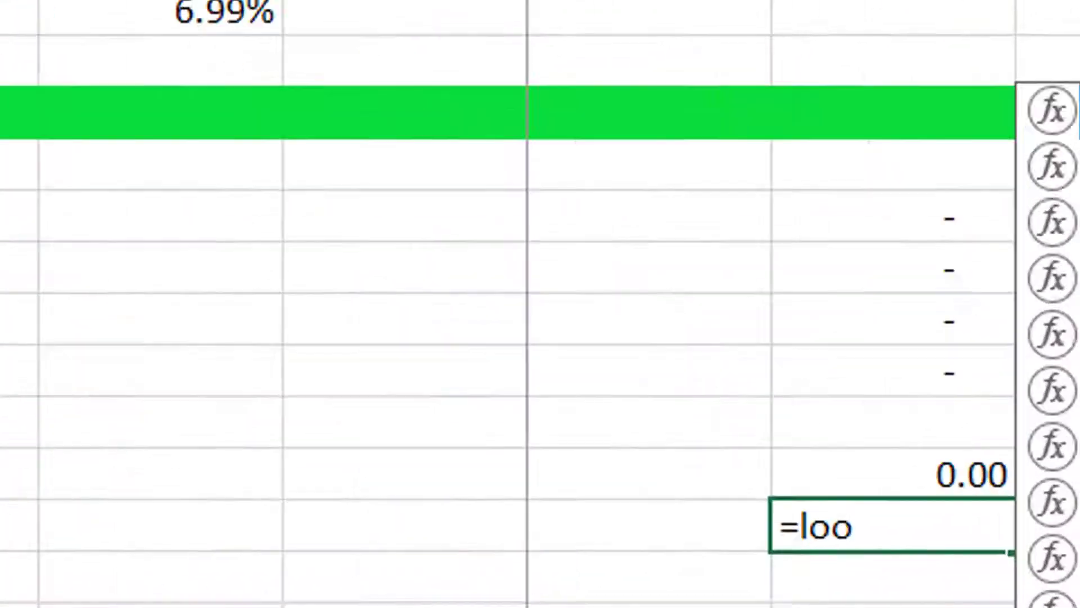
{"action": "key", "text": "Tab"}
{"action": "key", "text": "Up"}
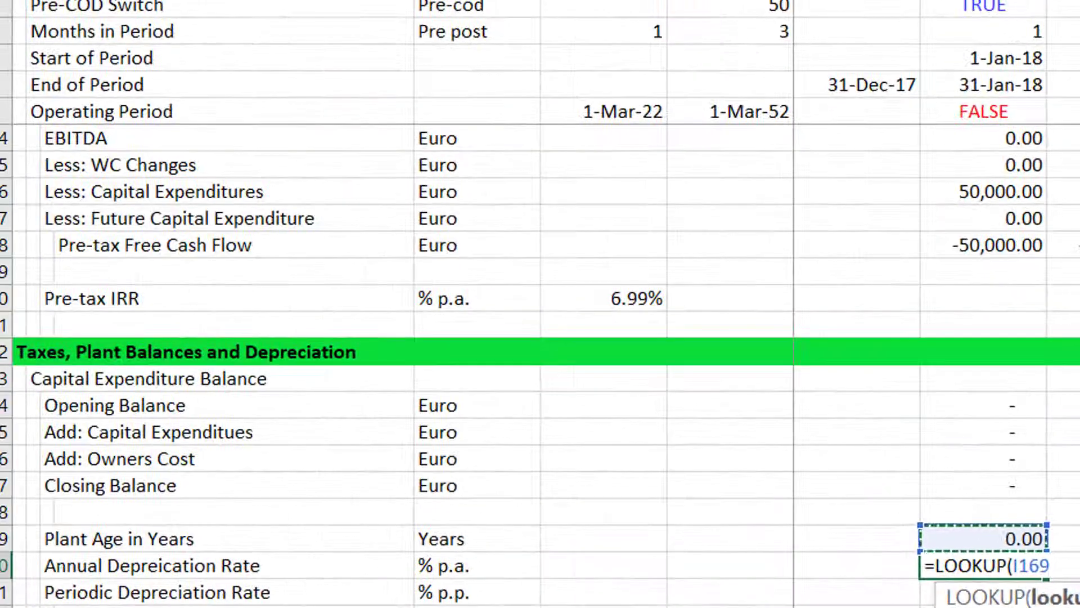
{"action": "type", "text": ","}
{"action": "key", "text": "Page_Up"}
{"action": "key", "text": "Page_Up"}
{"action": "key", "text": "Page_Up"}
{"action": "key", "text": "Page_Up"}
{"action": "key", "text": "Page_Up"}
{"action": "key", "text": "Page_Up"}
{"action": "key", "text": "Page_Up"}
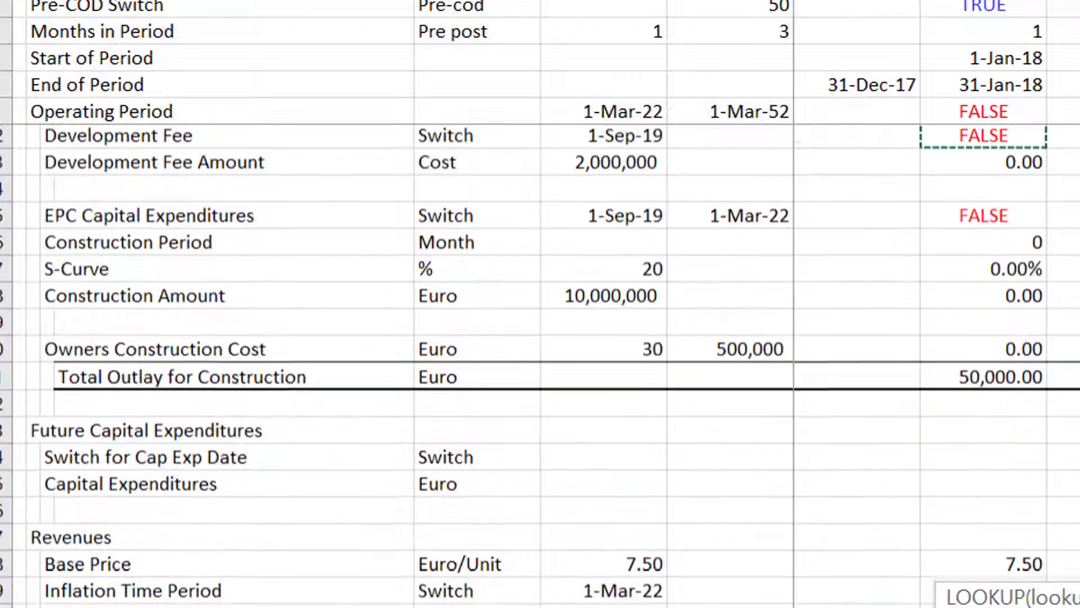
{"action": "key", "text": "Page_Up"}
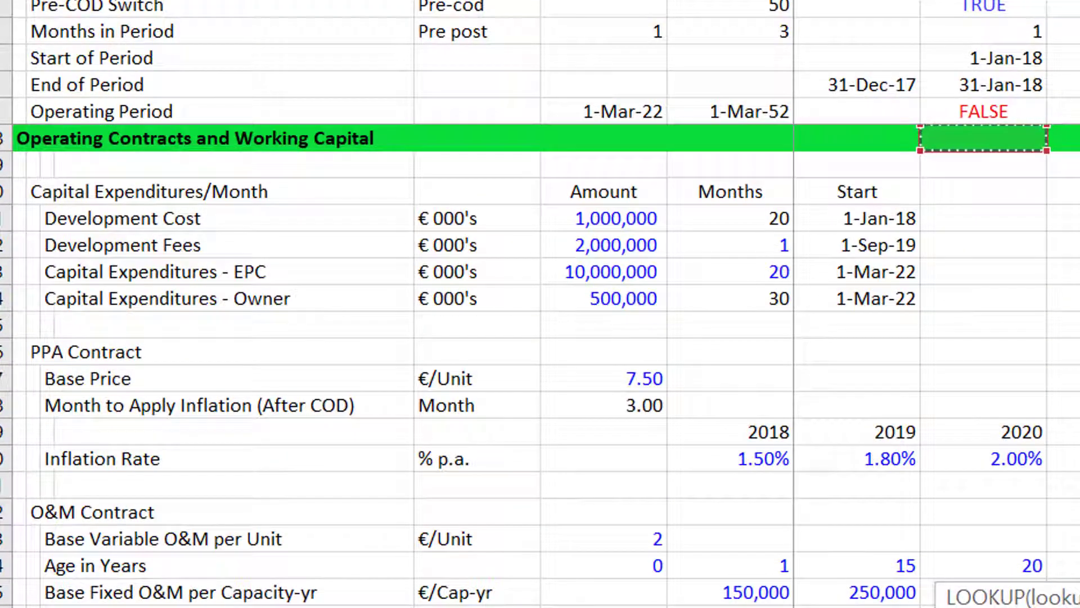
{"action": "key", "text": "Page_Down"}
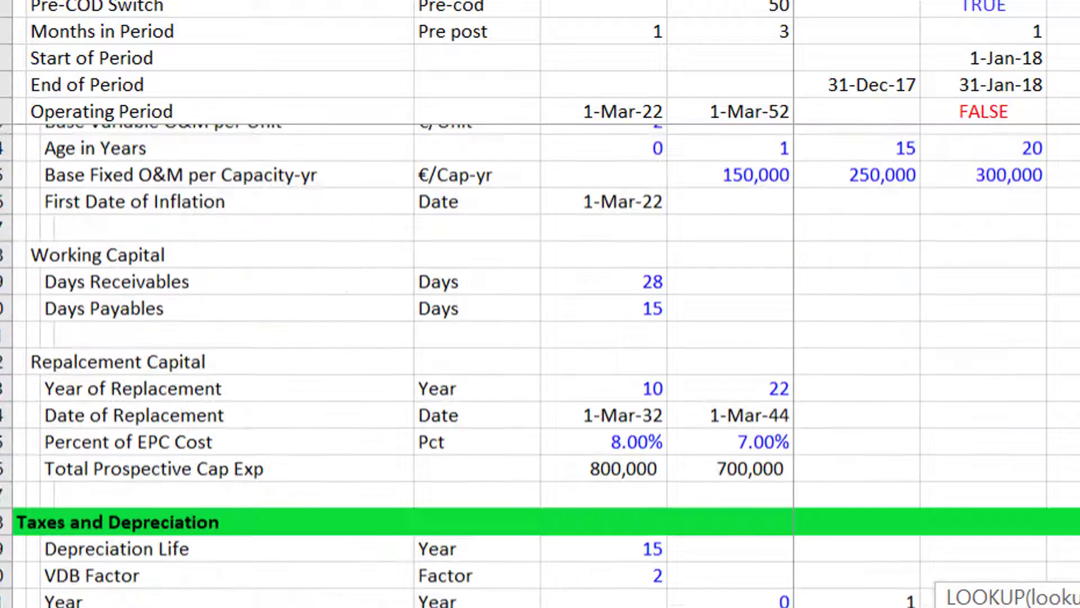
{"action": "key", "text": "Page_Up"}
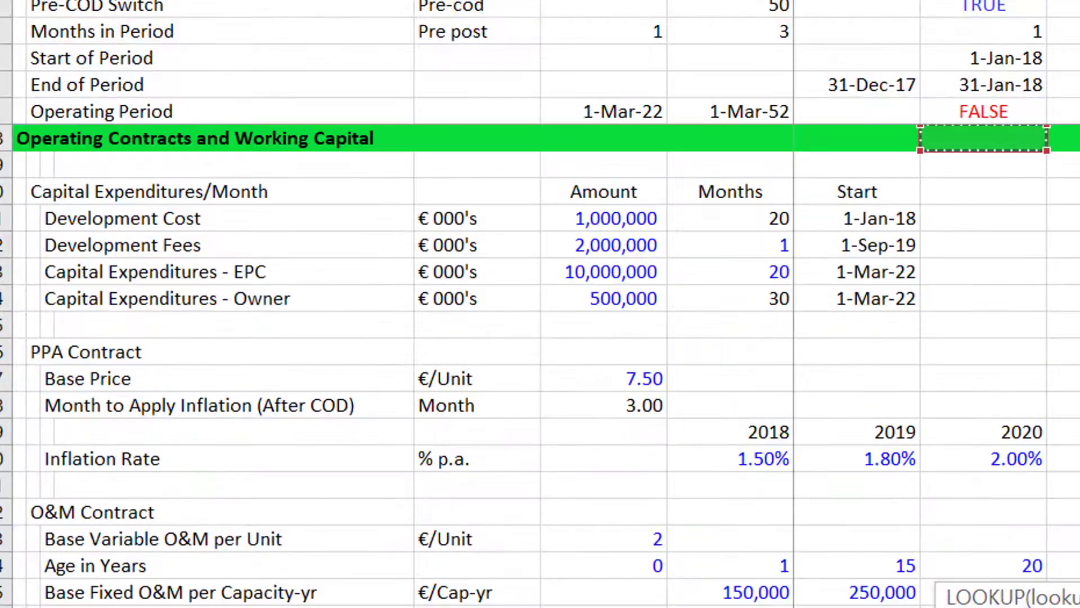
{"action": "key", "text": "Page_Down"}
{"action": "key", "text": "Down"}
{"action": "key", "text": "Down"}
{"action": "key", "text": "Down"}
{"action": "key", "text": "Down"}
{"action": "key", "text": "Down"}
{"action": "key", "text": "Down"}
{"action": "key", "text": "Down"}
{"action": "key", "text": "Down"}
{"action": "key", "text": "Down"}
{"action": "key", "text": "Down"}
{"action": "key", "text": "Down"}
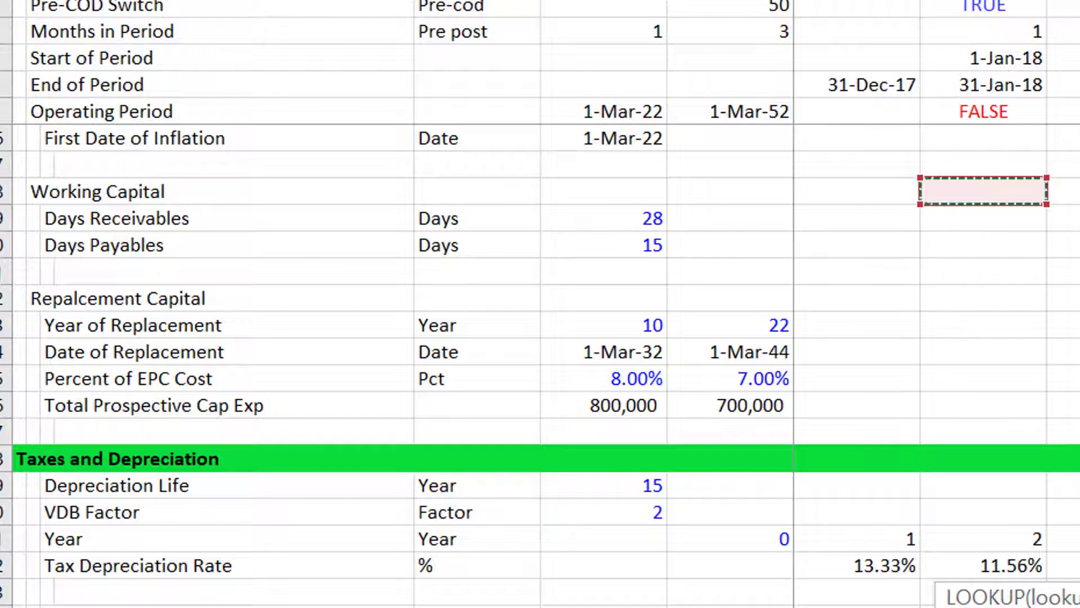
{"action": "key", "text": "Down"}
{"action": "key", "text": "Down"}
{"action": "key", "text": "Down"}
{"action": "key", "text": "Down"}
{"action": "key", "text": "Down"}
{"action": "key", "text": "Down"}
{"action": "key", "text": "Down"}
{"action": "key", "text": "Down"}
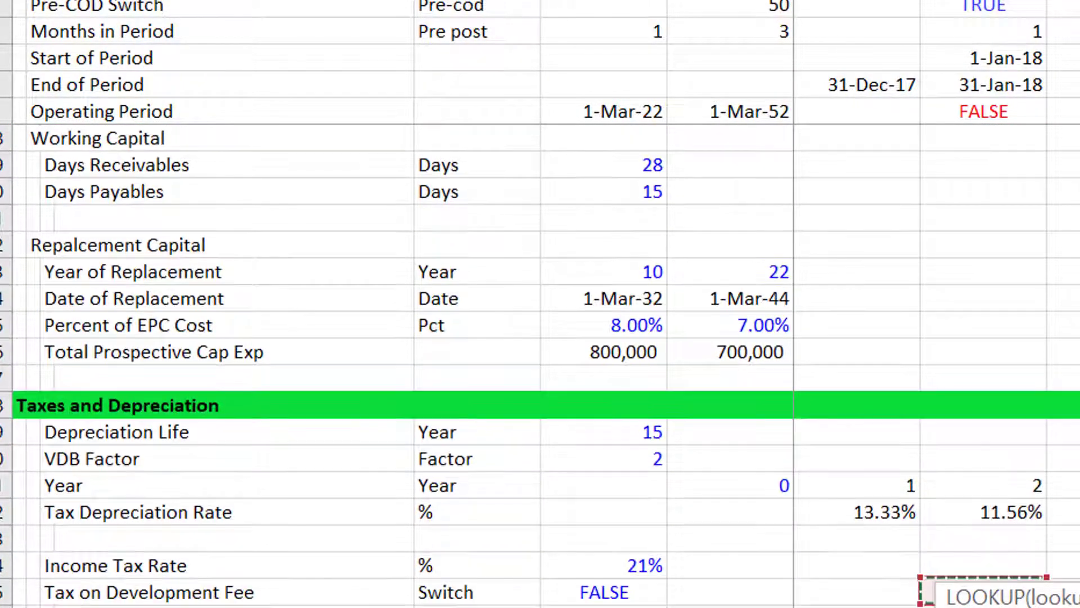
{"action": "key", "text": "Up"}
{"action": "key", "text": "Up"}
{"action": "key", "text": "Up"}
{"action": "key", "text": "Up"}
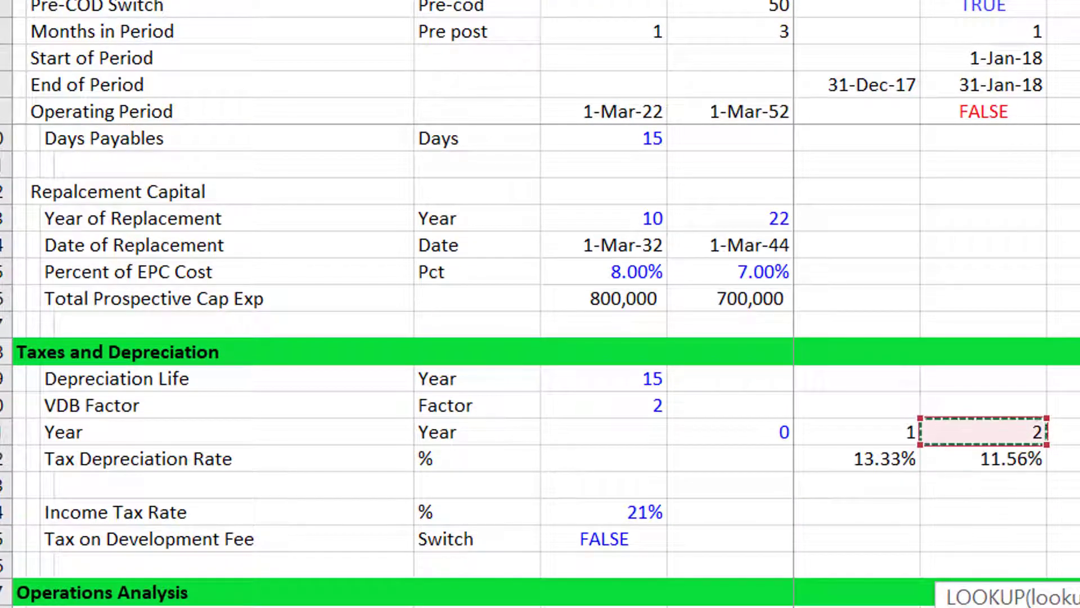
{"action": "key", "text": "shift+space"}
{"action": "type", "text": ","}
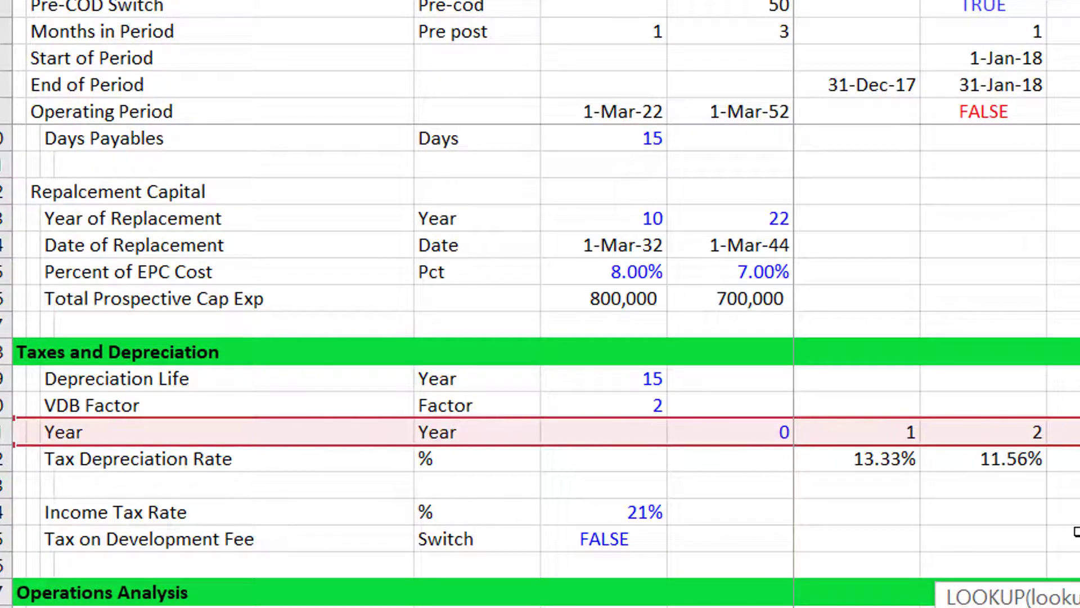
{"action": "left_click", "coordinate": [5, 458]}
{"action": "key", "text": "Return"}
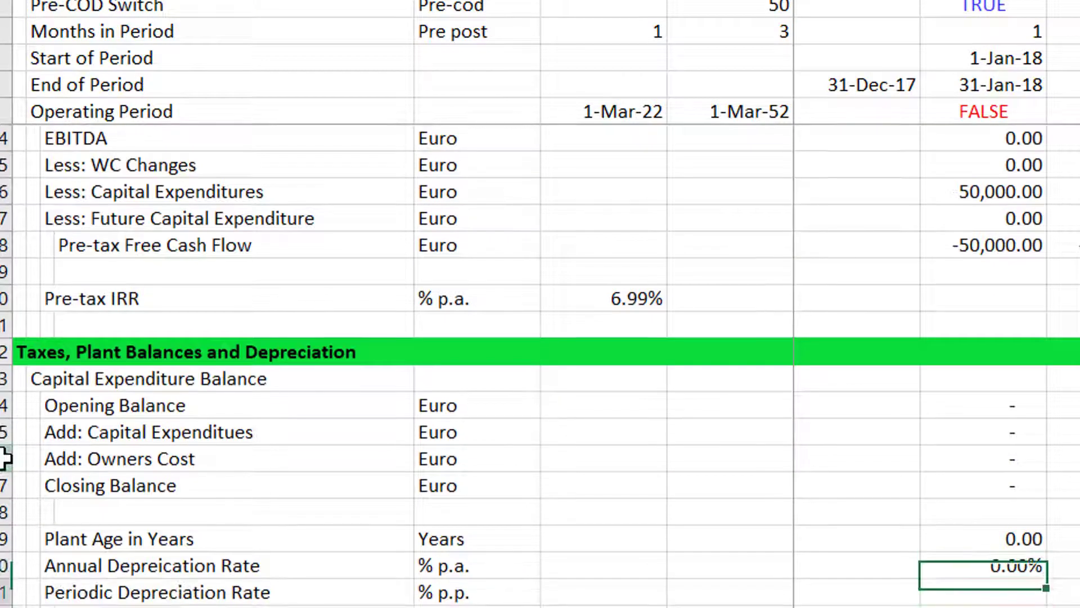
Step: Calculate the first period's Periodic Depreciation Rate from the annual rate and Months in Period with =I170/12*I4
{"action": "key", "text": "Down"}
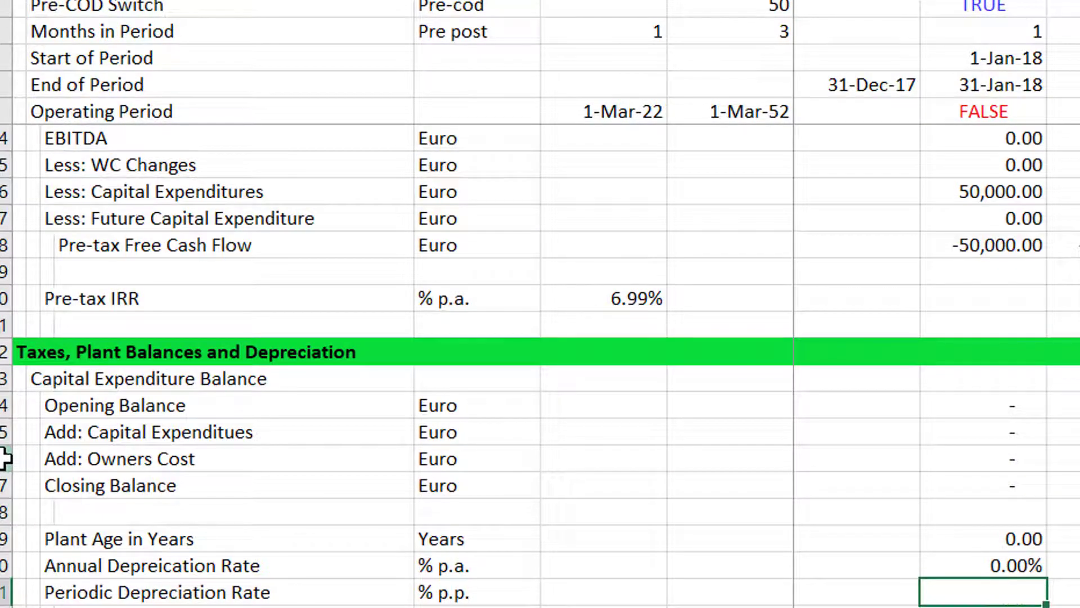
{"action": "type", "text": "="}
{"action": "key", "text": "Up"}
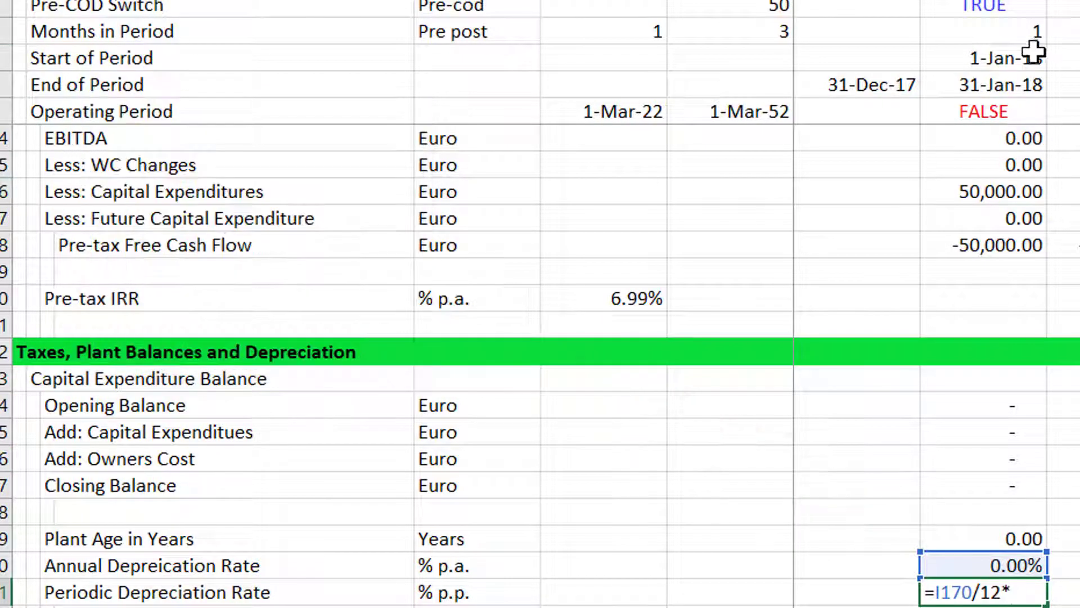
{"action": "type", "text": "/12*"}
{"action": "left_click", "coordinate": [982, 30]}
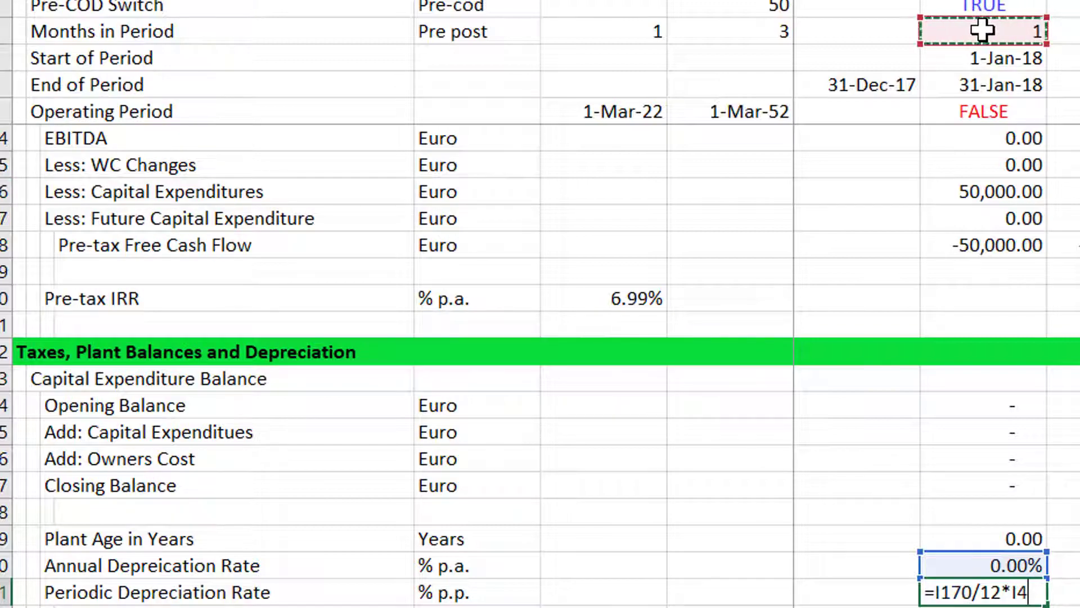
{"action": "key", "text": "Return"}
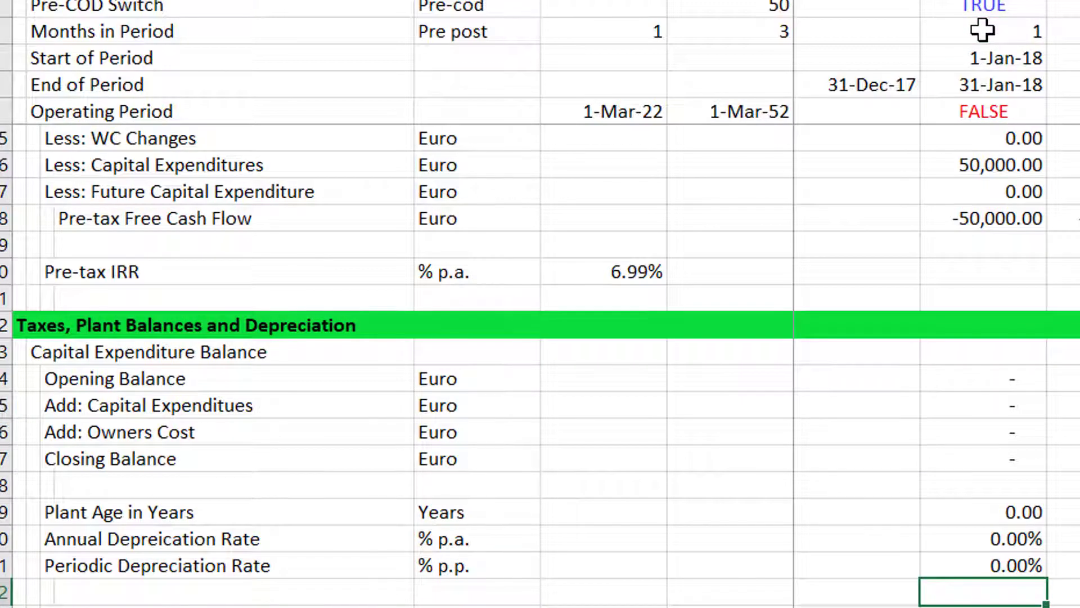
Step: Calculate the first period's Depreciation as periodic depreciation rate times the capital expenditure opening balance with =I171*I164
{"action": "key", "text": "Down"}
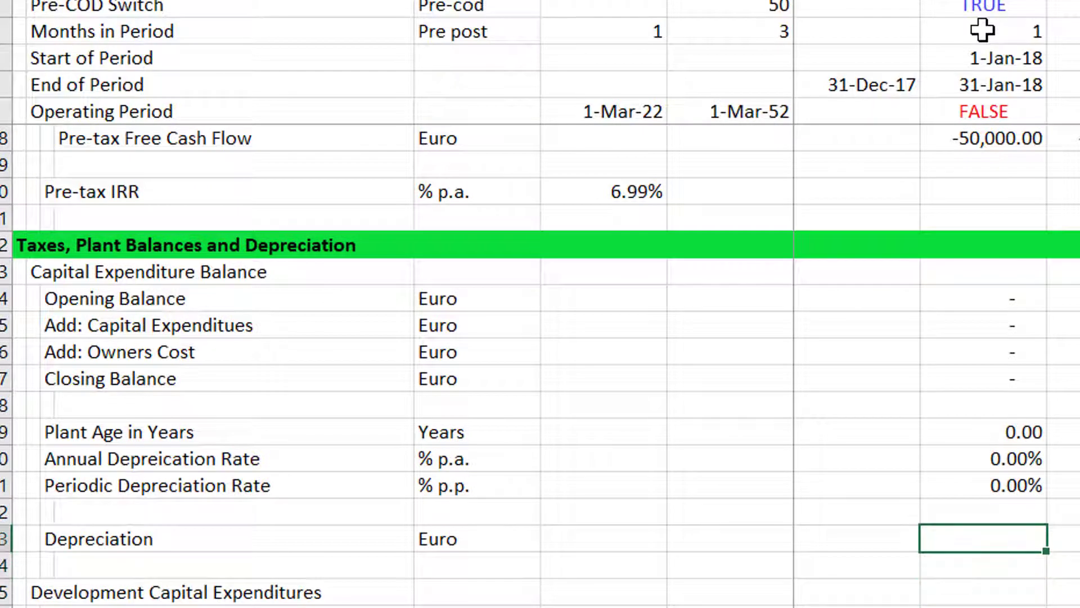
{"action": "type", "text": "="}
{"action": "key", "text": "Up"}
{"action": "key", "text": "Up"}
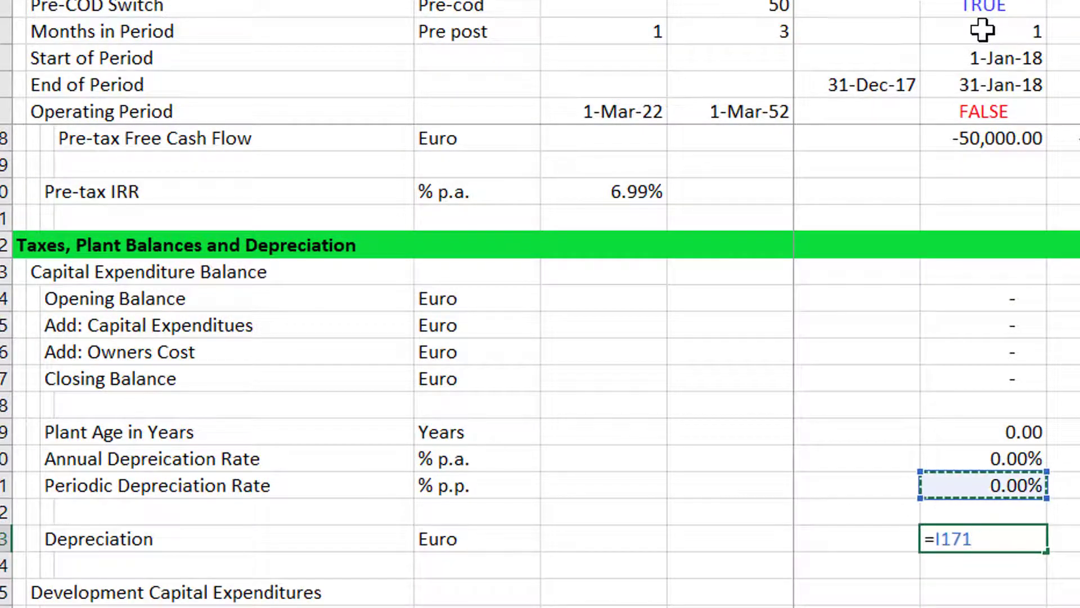
{"action": "type", "text": "*"}
{"action": "key", "text": "Up"}
{"action": "key", "text": "Up"}
{"action": "key", "text": "Up"}
{"action": "key", "text": "Up"}
{"action": "key", "text": "Up"}
{"action": "key", "text": "Up"}
{"action": "key", "text": "Up"}
{"action": "key", "text": "Up"}
{"action": "key", "text": "Up"}
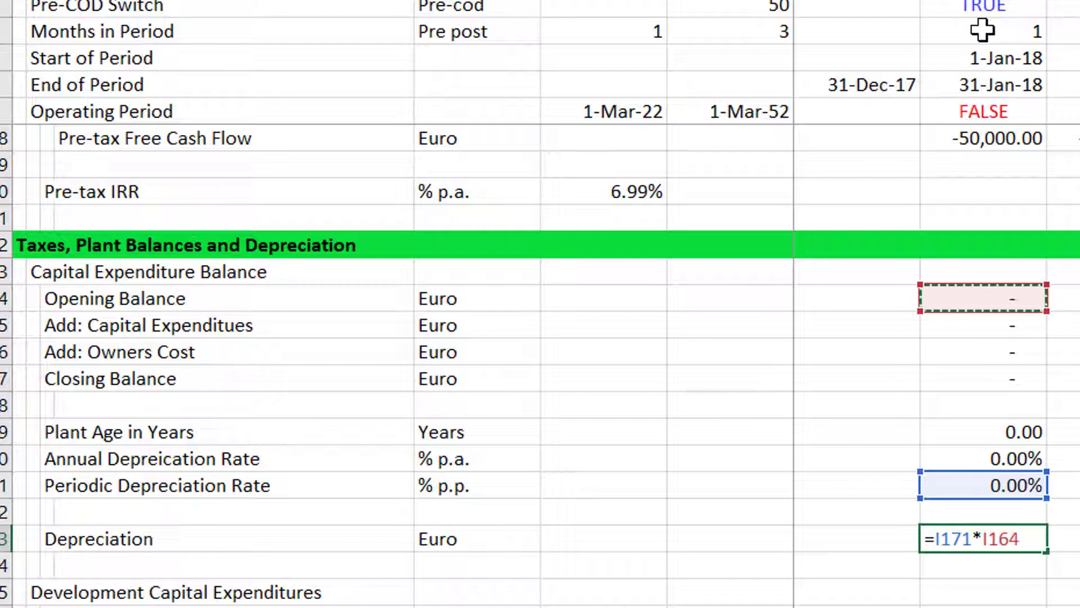
{"action": "key", "text": "Return"}
Step: Link the first period's Opening Balance under Development Capital Expenditures to the prior period's closing balance with =H178
{"action": "key", "text": "Down"}
{"action": "key", "text": "Down"}
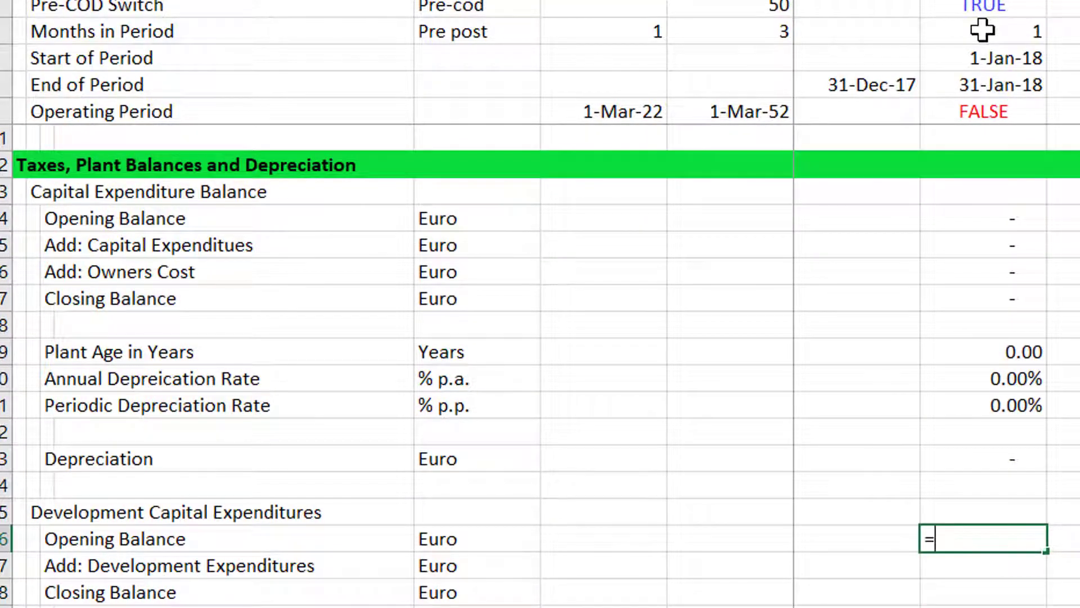
{"action": "type", "text": "="}
{"action": "key", "text": "Down"}
{"action": "key", "text": "Down"}
{"action": "key", "text": "Left"}
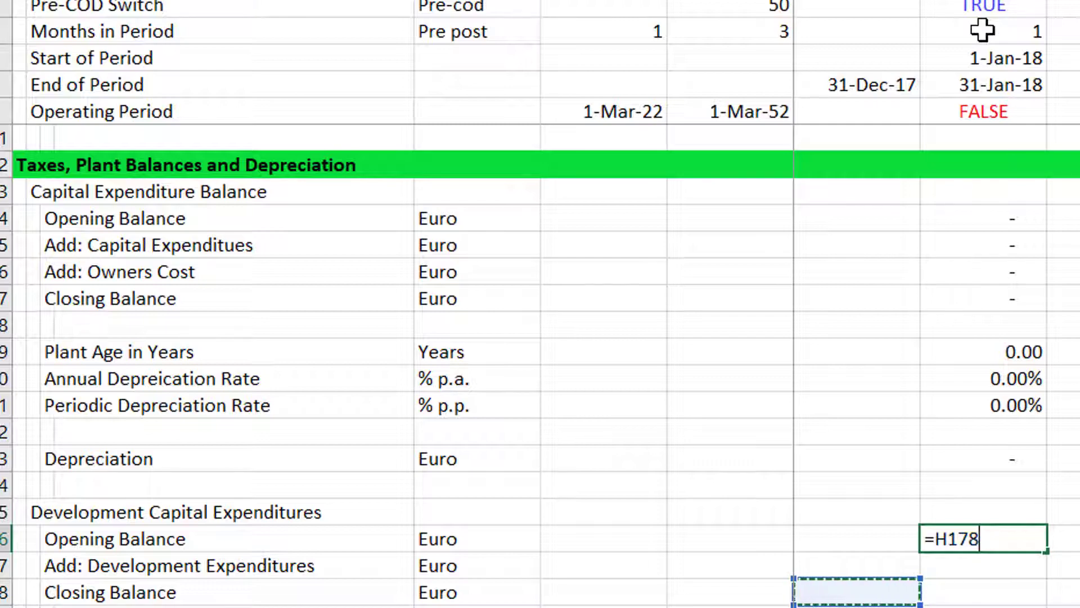
{"action": "key", "text": "Return"}
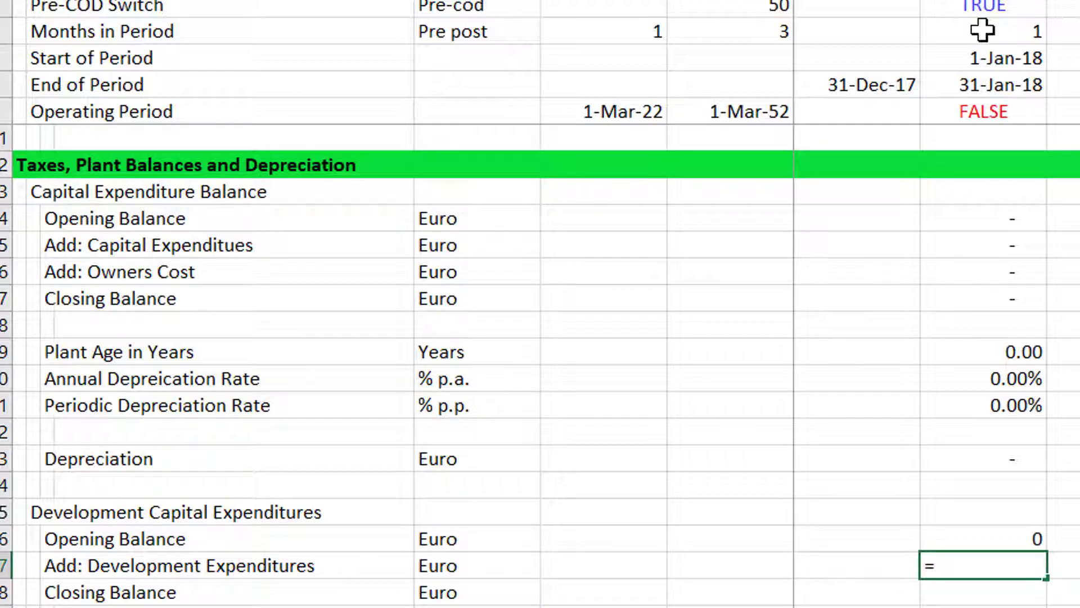
Step: Link the first period's Add: Development Expenditures to the Development Fee Amount row of the Capital Expenditures section
{"action": "key", "text": "Up"}
{"action": "key", "text": "Up"}
{"action": "key", "text": "Up"}
{"action": "key", "text": "Up"}
{"action": "key", "text": "Up"}
{"action": "key", "text": "Up"}
{"action": "key", "text": "Up"}
{"action": "key", "text": "Up"}
{"action": "key", "text": "Up"}
{"action": "key", "text": "Up"}
{"action": "key", "text": "Up"}
{"action": "key", "text": "Up"}
{"action": "key", "text": "Up"}
{"action": "key", "text": "Up"}
{"action": "key", "text": "Up"}
{"action": "key", "text": "Up"}
{"action": "key", "text": "Up"}
{"action": "key", "text": "Up"}
{"action": "key", "text": "Up"}
{"action": "key", "text": "Up"}
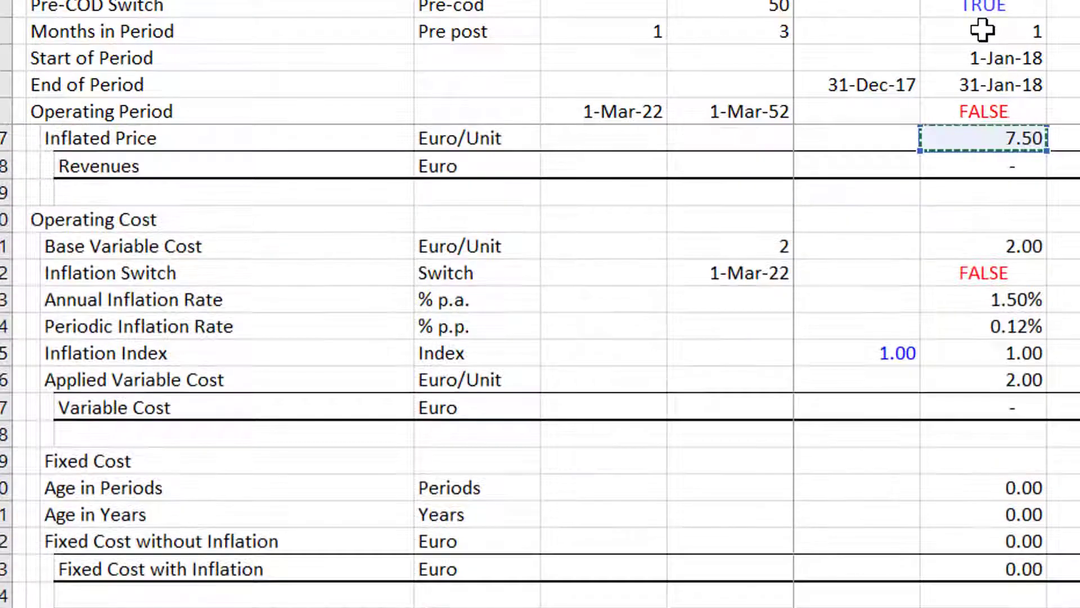
{"action": "key", "text": "Page_Up"}
{"action": "key", "text": "Page_Up"}
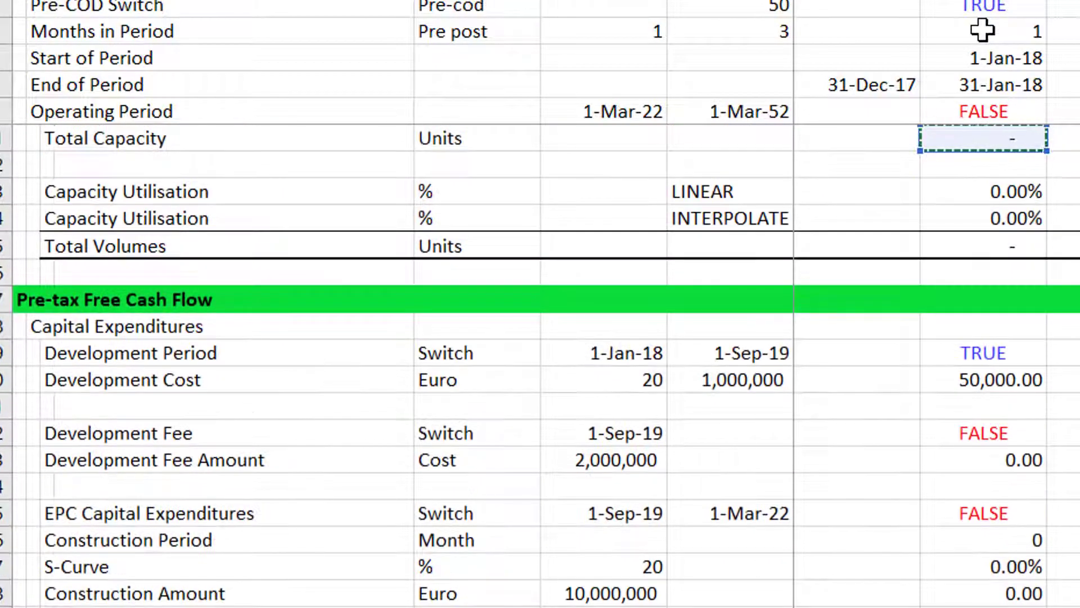
{"action": "key", "text": "Down"}
{"action": "key", "text": "Down"}
{"action": "key", "text": "Down"}
{"action": "key", "text": "Down"}
{"action": "key", "text": "Down"}
{"action": "key", "text": "Down"}
{"action": "key", "text": "Down"}
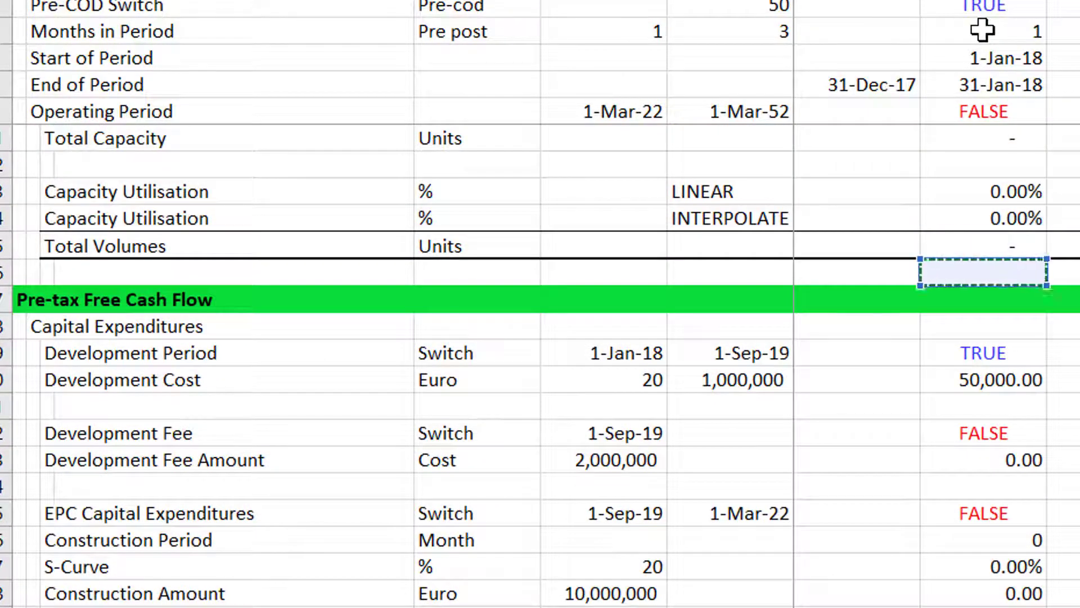
{"action": "key", "text": "Down"}
{"action": "key", "text": "Down"}
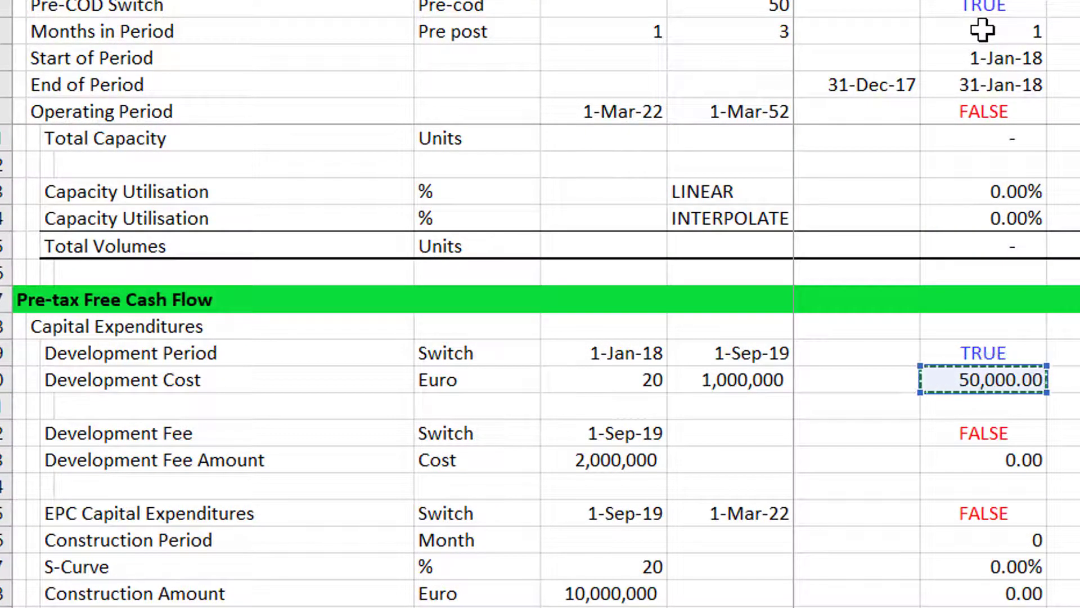
{"action": "key", "text": "Down"}
{"action": "key", "text": "Down"}
{"action": "key", "text": "Down"}
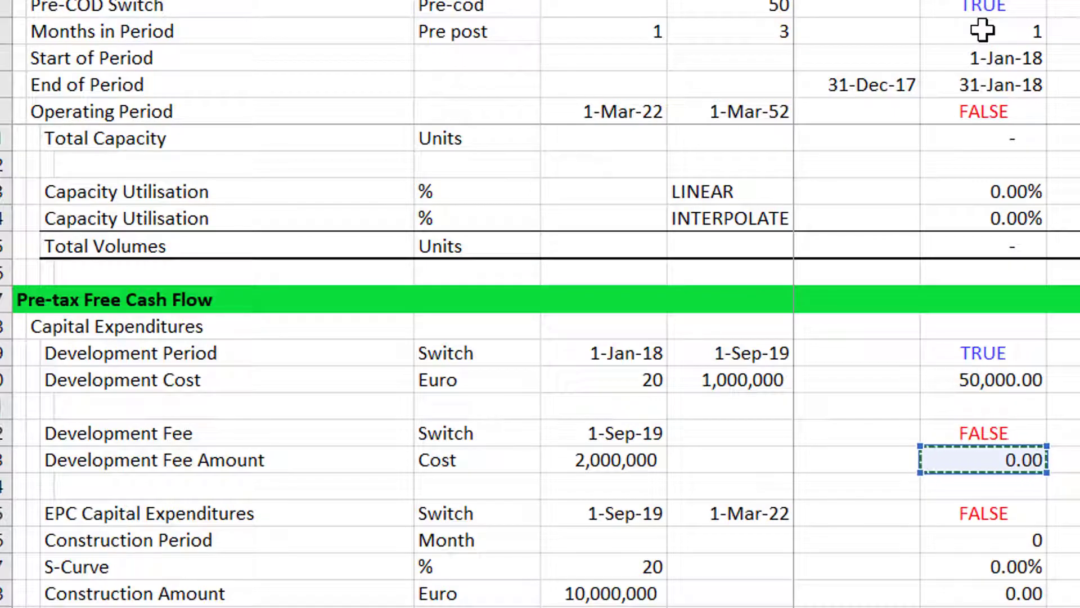
{"action": "key", "text": "Return"}
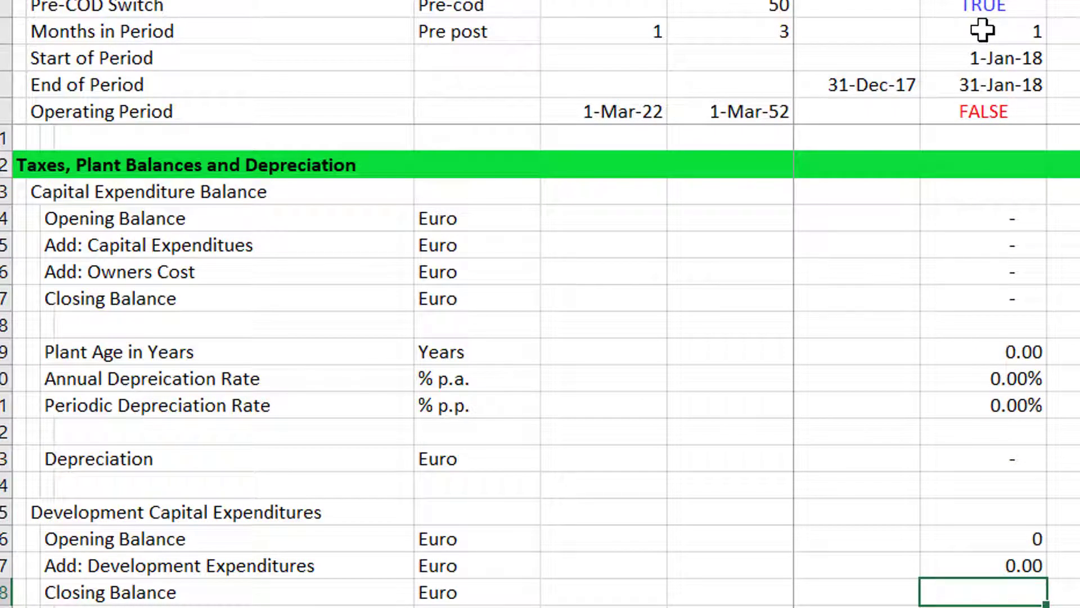
Step: Sum the development Opening Balance and additions into the first period's Closing Balance, and format the three amounts with two decimals
{"action": "key", "text": "alt+equal"}
{"action": "key", "text": "Return"}
{"action": "key", "text": "Up"}
{"action": "key", "text": "Up"}
{"action": "key", "text": "Up"}
{"action": "key", "text": "Up"}
{"action": "key", "text": "shift+Down"}
{"action": "key", "text": "shift+Down"}
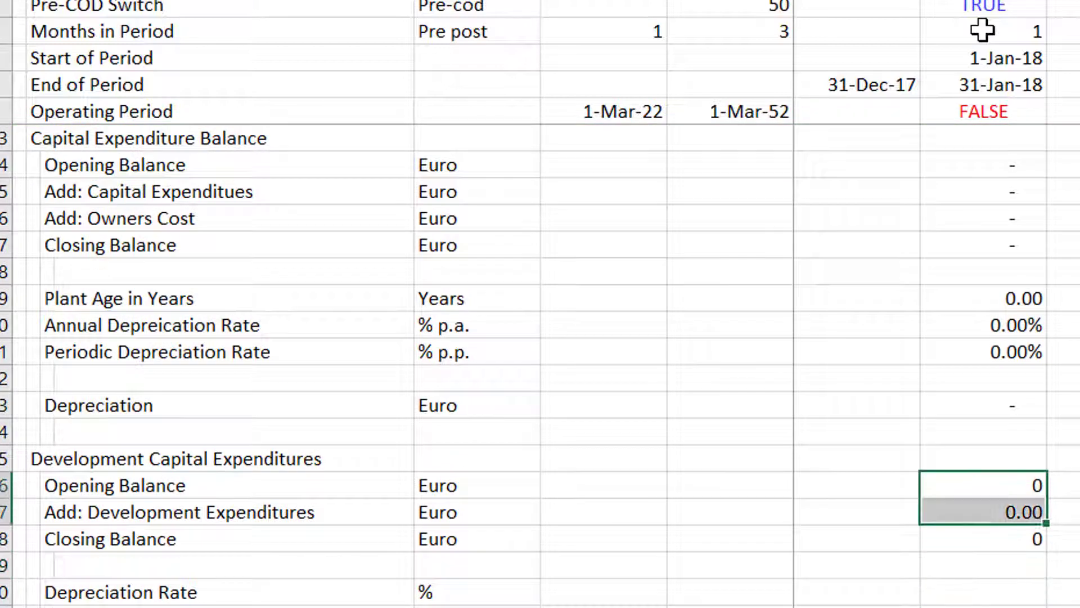
Step: Link the first period's Depreciation Rate under Development Capital Expenditures to the Periodic Depreciation Rate with =I171
{"action": "key", "text": "Down"}
{"action": "key", "text": "Down"}
{"action": "key", "text": "Down"}
{"action": "key", "text": "Down"}
{"action": "key", "text": "Down"}
{"action": "key", "text": "Down"}
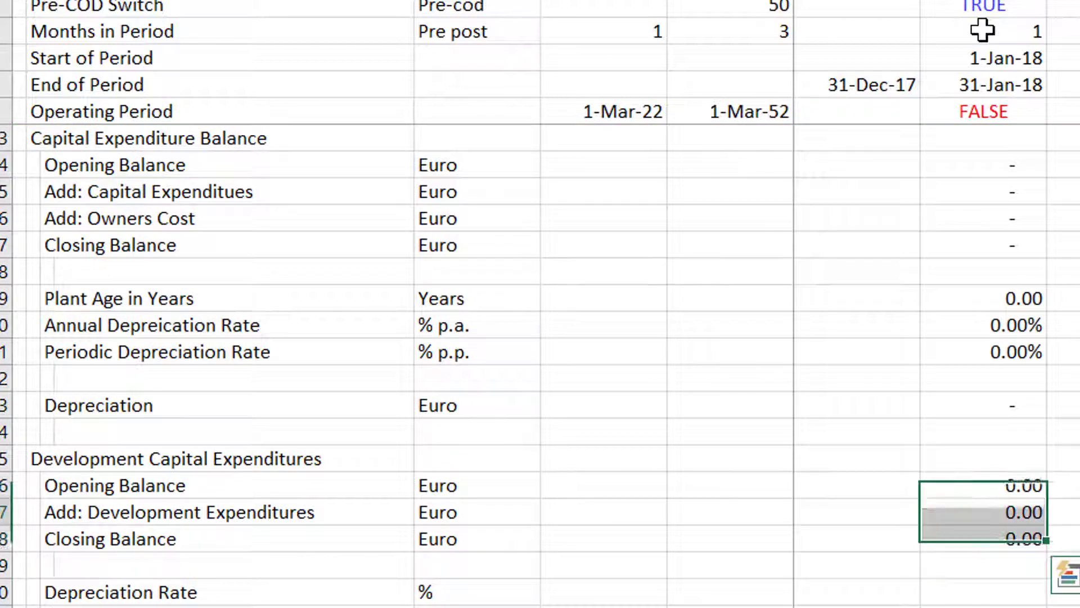
{"action": "key", "text": "Up"}
{"action": "key", "text": "Up"}
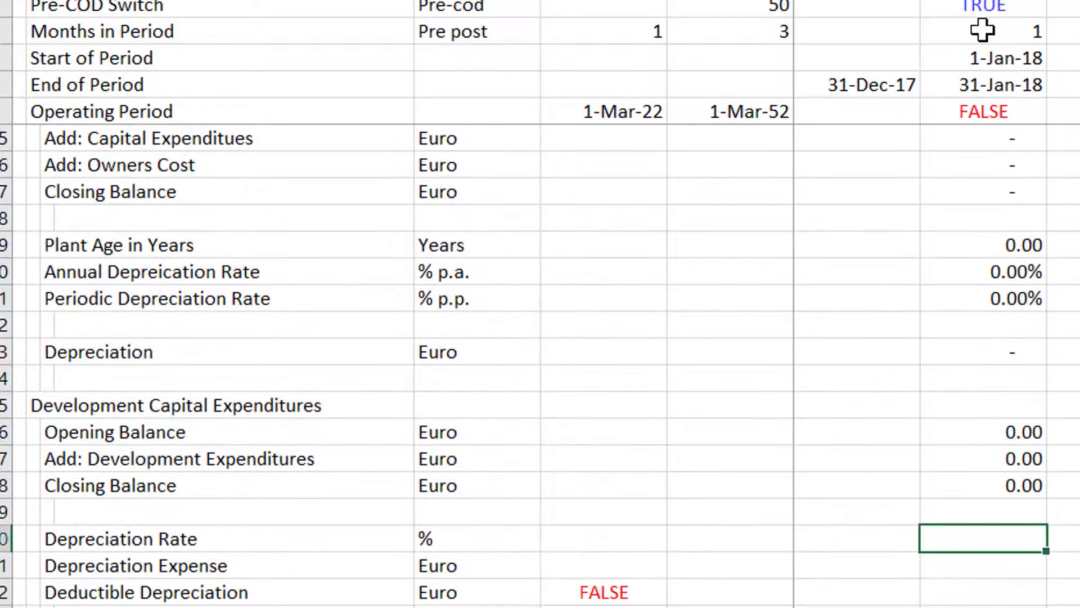
{"action": "type", "text": "="}
{"action": "key", "text": "Up"}
{"action": "key", "text": "Up"}
{"action": "key", "text": "Up"}
{"action": "key", "text": "Up"}
{"action": "key", "text": "Up"}
{"action": "key", "text": "Up"}
{"action": "key", "text": "Up"}
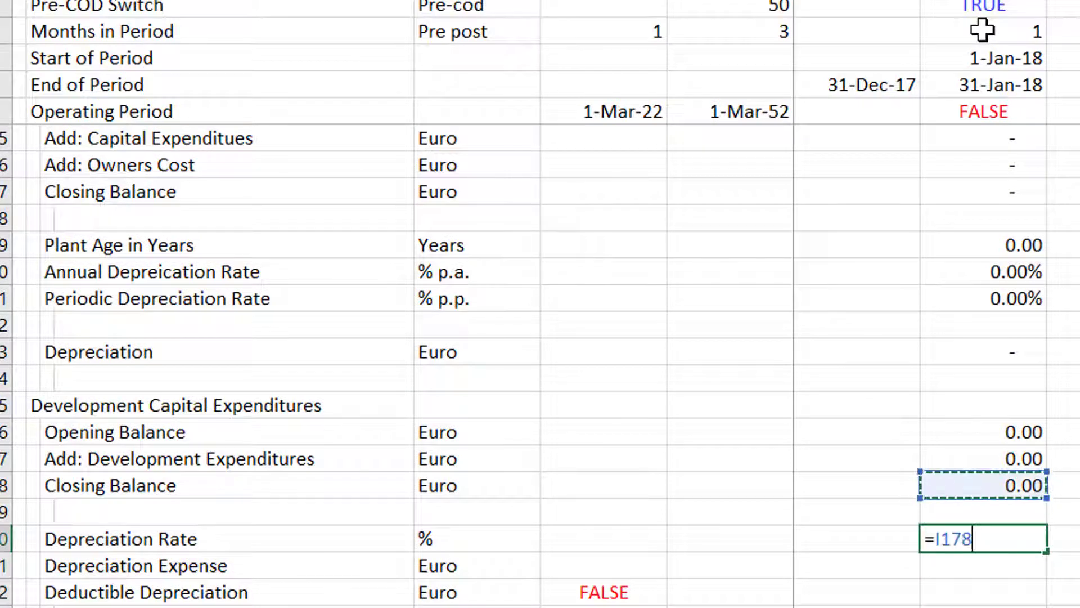
{"action": "key", "text": "Up"}
{"action": "key", "text": "Up"}
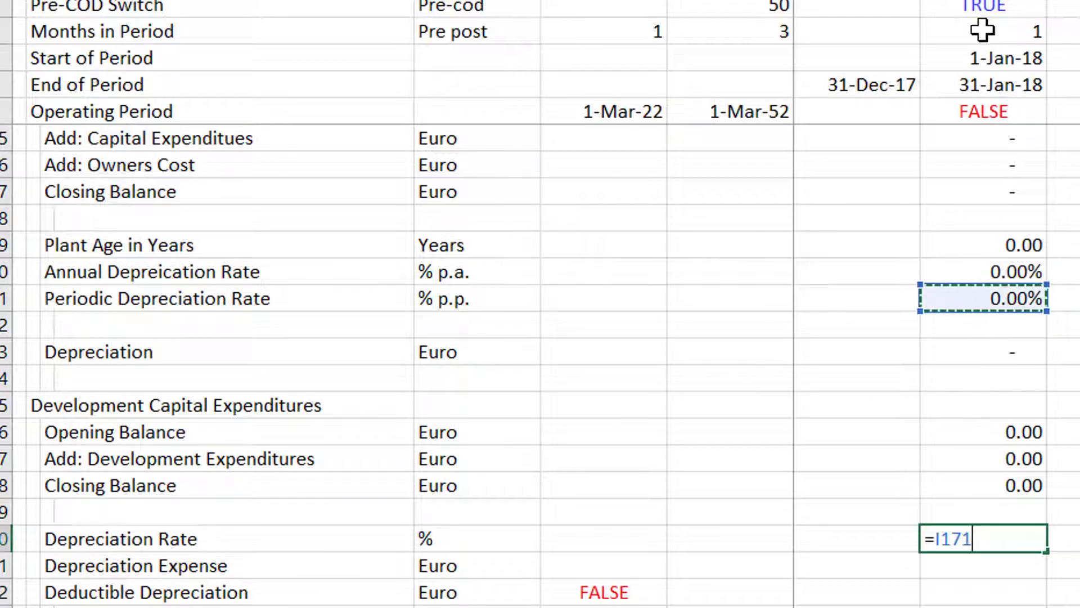
{"action": "key", "text": "Return"}
{"action": "key", "text": "Down"}
{"action": "key", "text": "Down"}
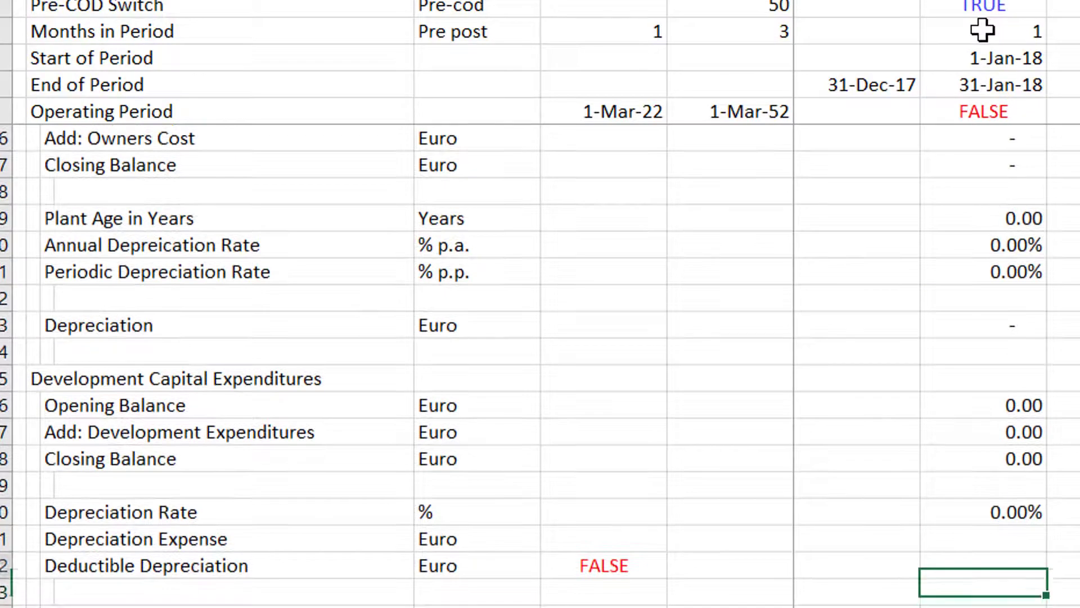
Step: Calculate the first period's Depreciation Expense as the Depreciation Rate times the development capital expenditure balance, formatted with two decimals
{"action": "key", "text": "Up"}
{"action": "key", "text": "Up"}
{"action": "type", "text": "="}
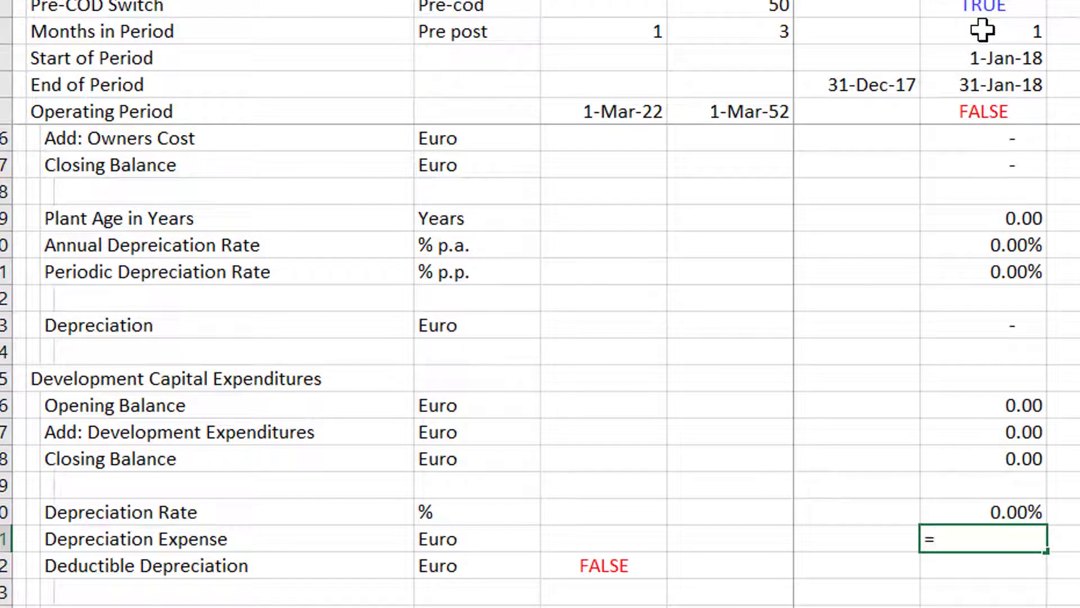
{"action": "key", "text": "Up"}
{"action": "type", "text": "*"}
{"action": "key", "text": "Up"}
{"action": "key", "text": "Up"}
{"action": "key", "text": "Up"}
{"action": "key", "text": "Up"}
{"action": "key", "text": "Up"}
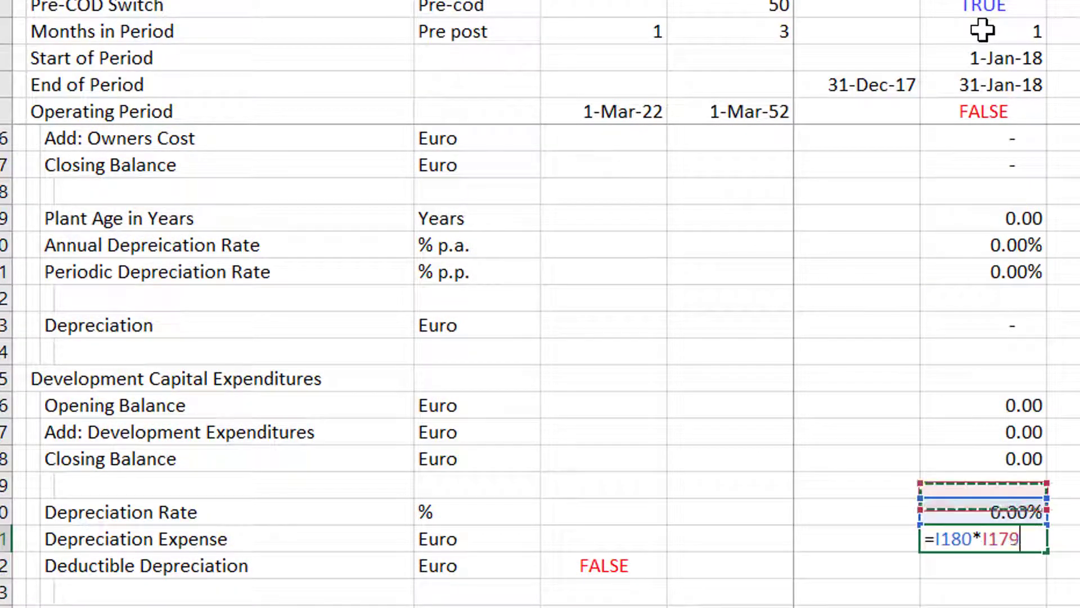
{"action": "key", "text": "Return"}
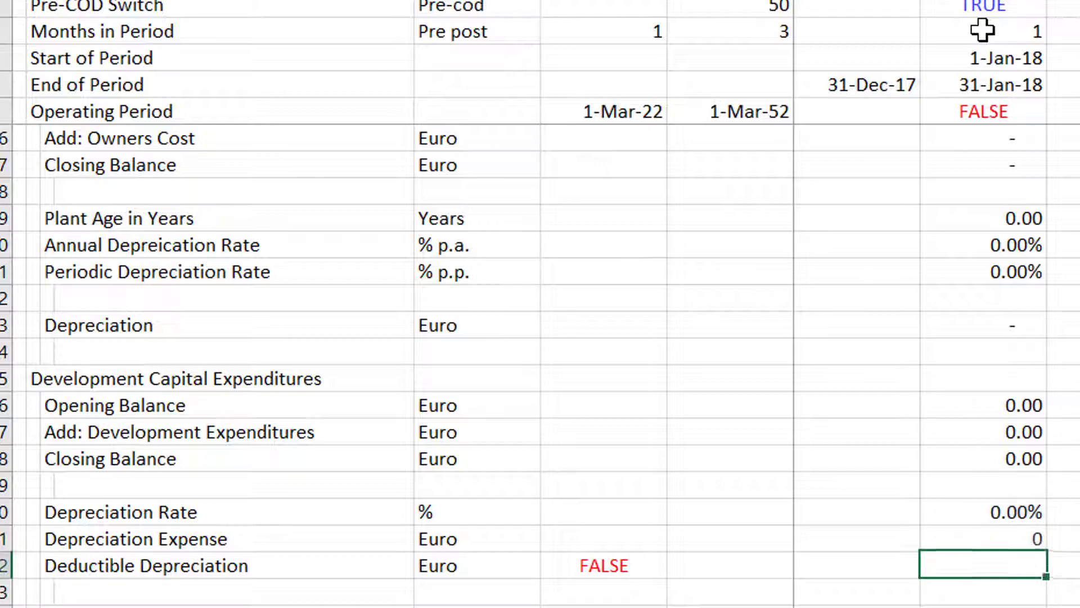
{"action": "key", "text": "Up"}
{"action": "key", "text": "Down"}
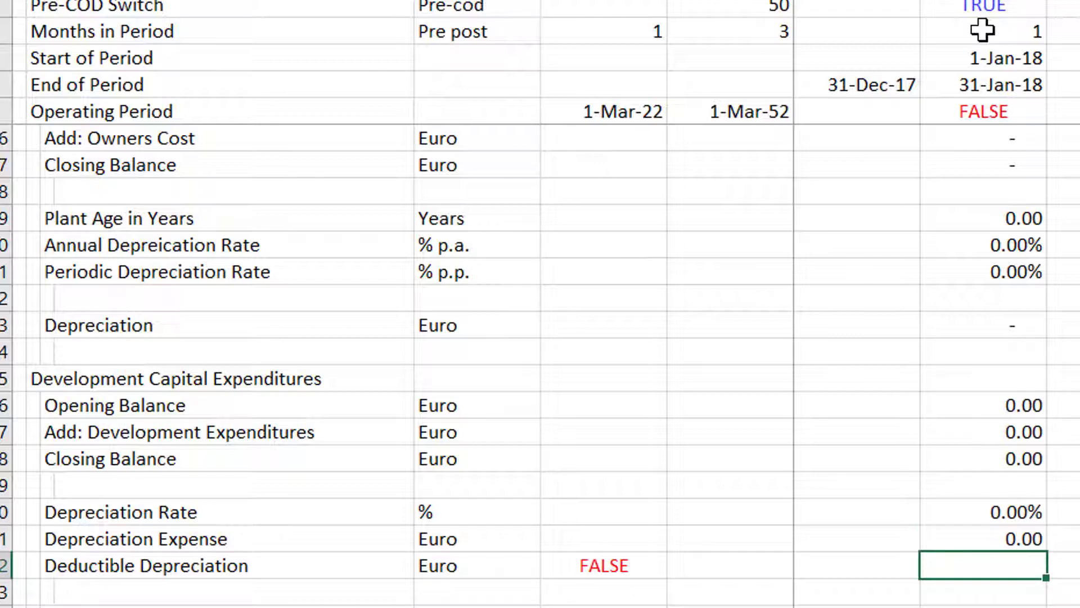
Step: Calculate the first period's Deductible Depreciation as Depreciation Expense times the row's switch in F182 as a fixed reference, formatted with two decimals
{"action": "type", "text": "="}
{"action": "key", "text": "Up"}
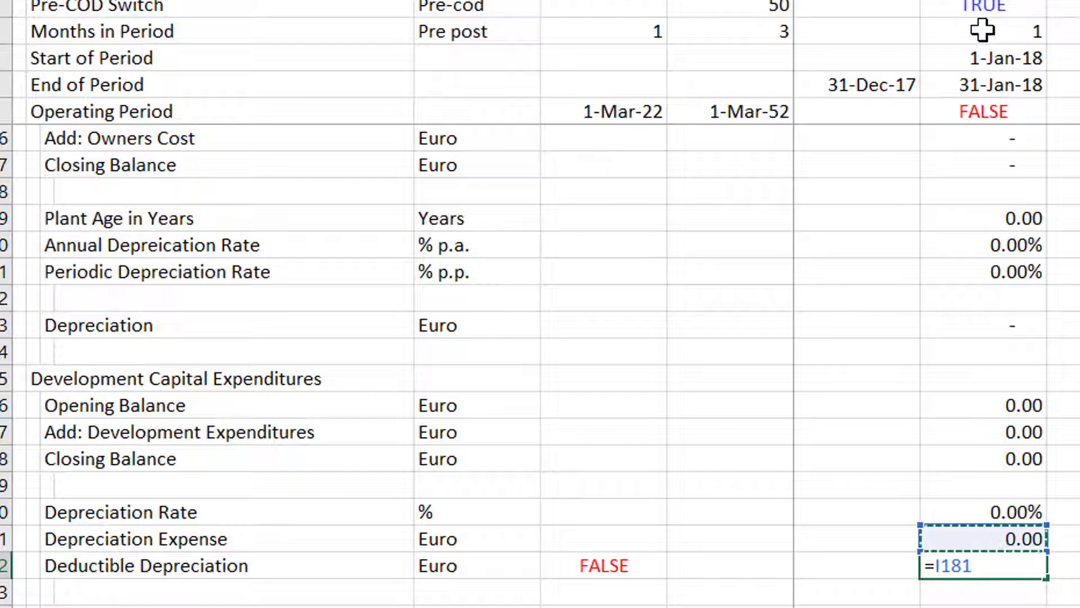
{"action": "type", "text": "*"}
{"action": "key", "text": "Left"}
{"action": "key", "text": "Left"}
{"action": "key", "text": "Left"}
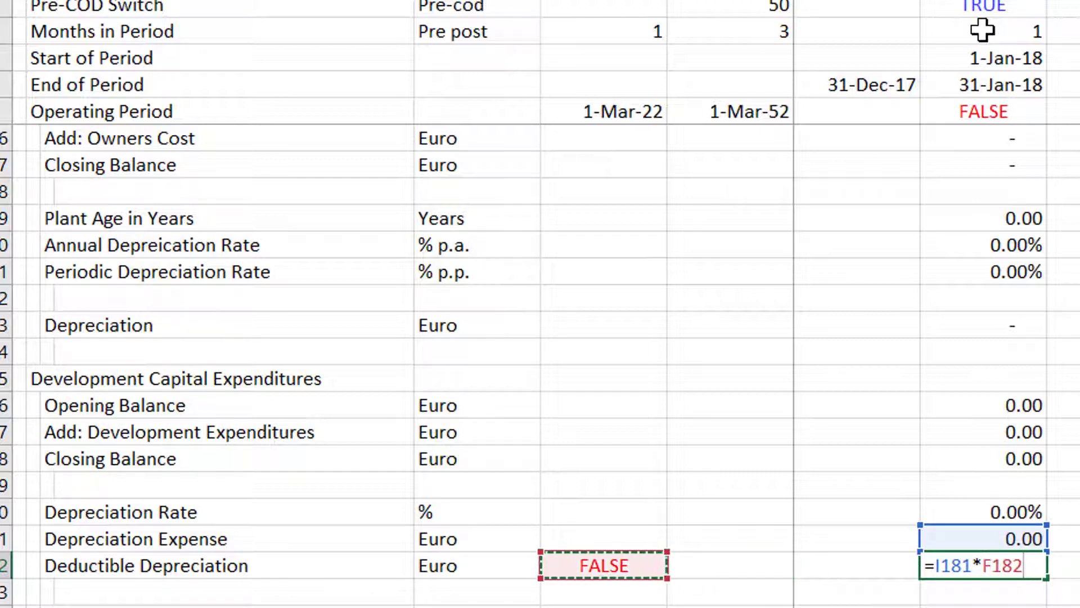
{"action": "key", "text": "F4"}
{"action": "key", "text": "ctrl+Return"}
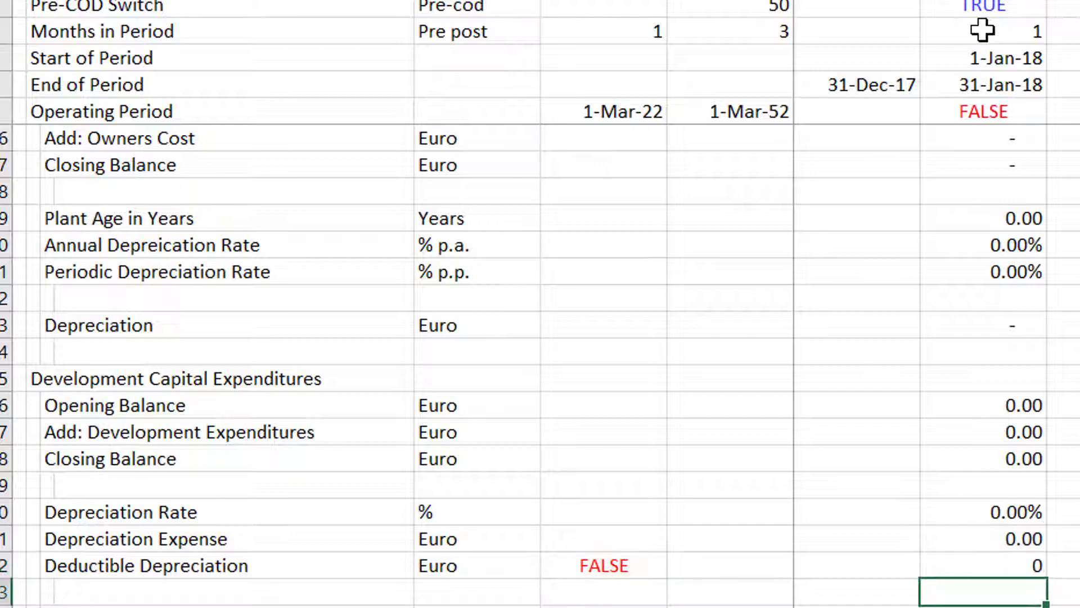
{"action": "key", "text": "Down"}
{"action": "key", "text": "Down"}
{"action": "key", "text": "Down"}
{"action": "key", "text": "Down"}
{"action": "key", "text": "Down"}
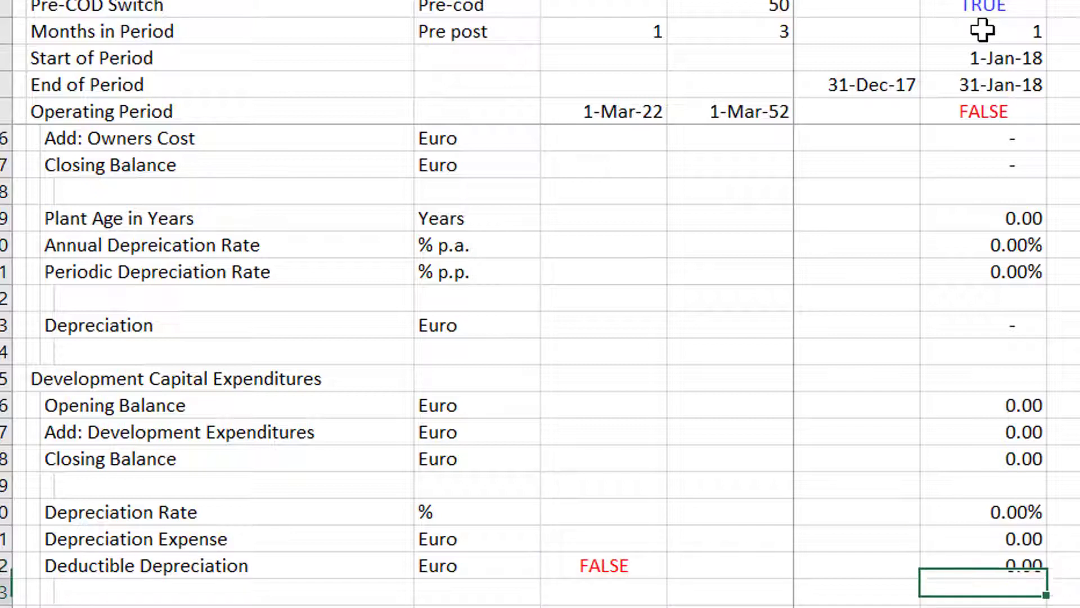
Step: Link the first period's Book Gain to the Add: Development Expenditures amount with =I177
{"action": "key", "text": "Up"}
{"action": "key", "text": "Up"}
{"action": "key", "text": "Up"}
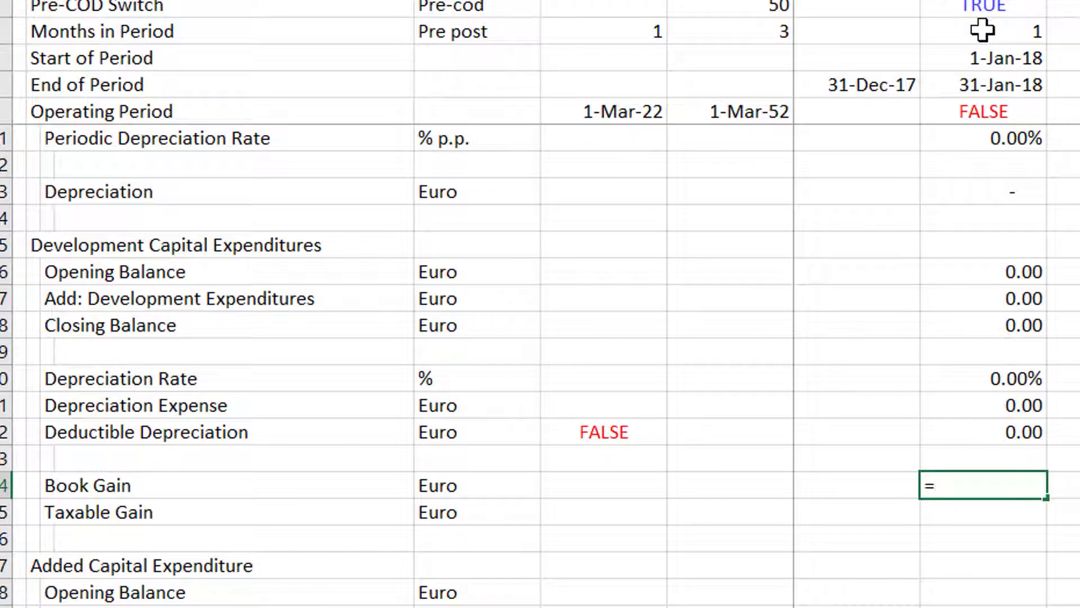
{"action": "type", "text": "="}
{"action": "key", "text": "Up"}
{"action": "key", "text": "Up"}
{"action": "key", "text": "Up"}
{"action": "key", "text": "Up"}
{"action": "key", "text": "Up"}
{"action": "key", "text": "Up"}
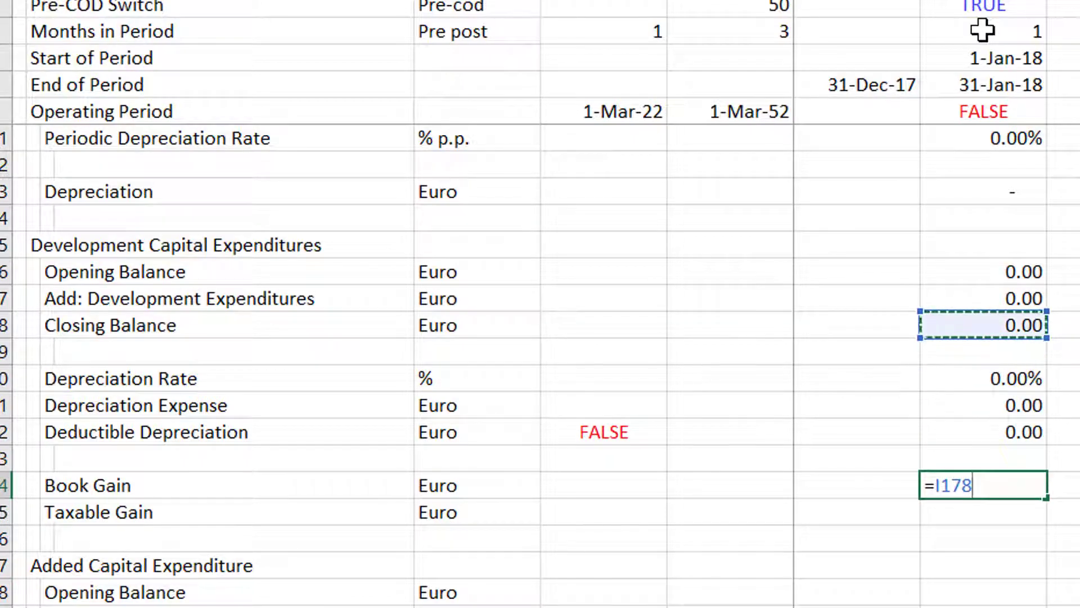
{"action": "key", "text": "Up"}
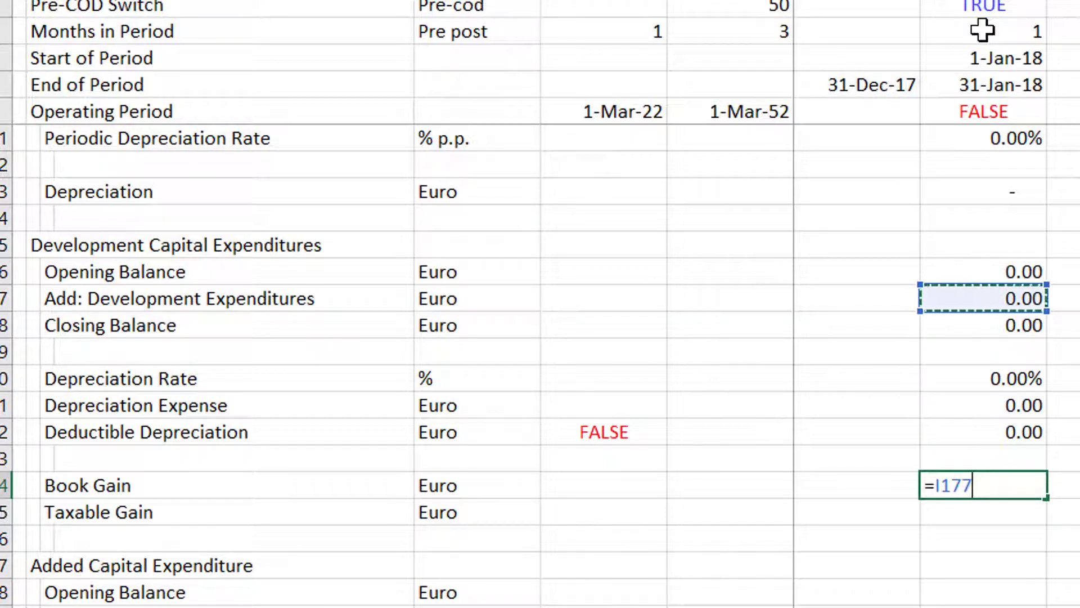
{"action": "key", "text": "Return"}
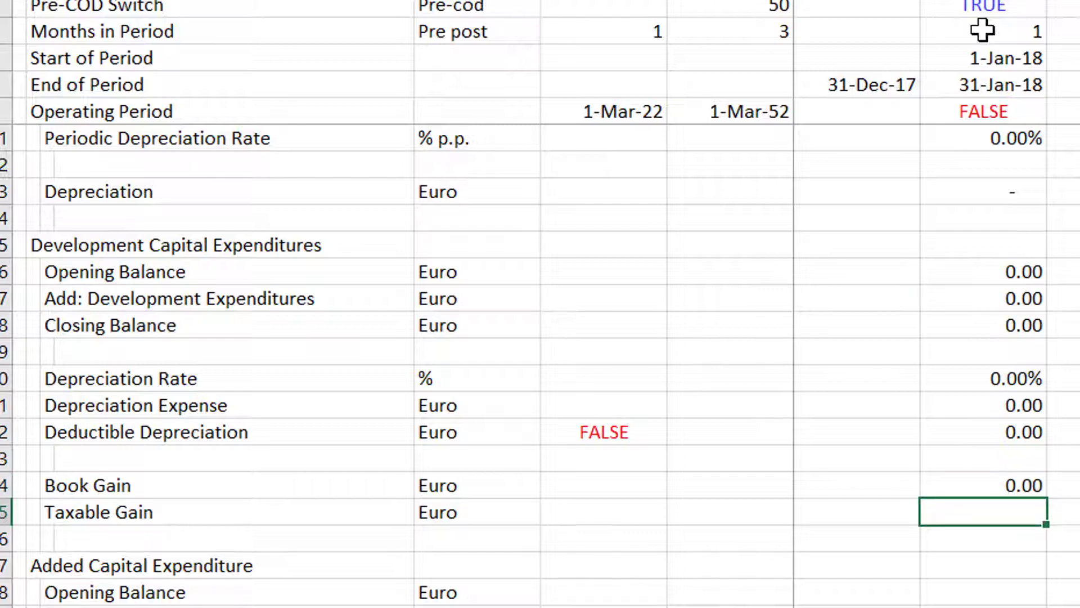
{"action": "key", "text": "Escape"}
Step: Link cell F185 of the Taxable Gain row to the Tax on Development Fee switch in the inputs
{"action": "key", "text": "Left"}
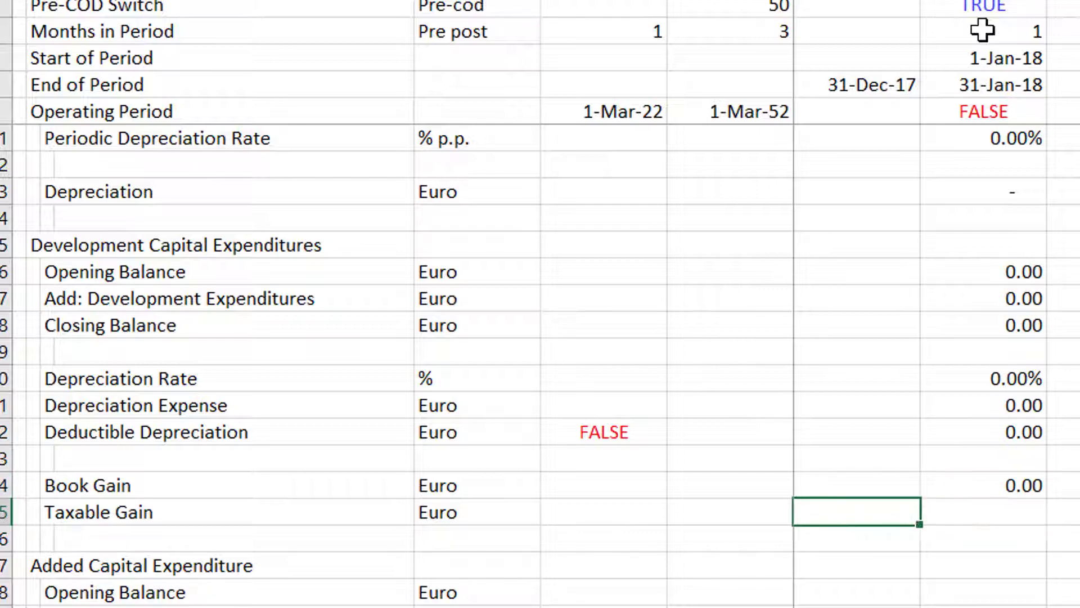
{"action": "key", "text": "Left"}
{"action": "key", "text": "Left"}
{"action": "type", "text": "="}
{"action": "key", "text": "ctrl+Up"}
{"action": "key", "text": "ctrl+Up"}
{"action": "key", "text": "ctrl+Up"}
{"action": "key", "text": "ctrl+Up"}
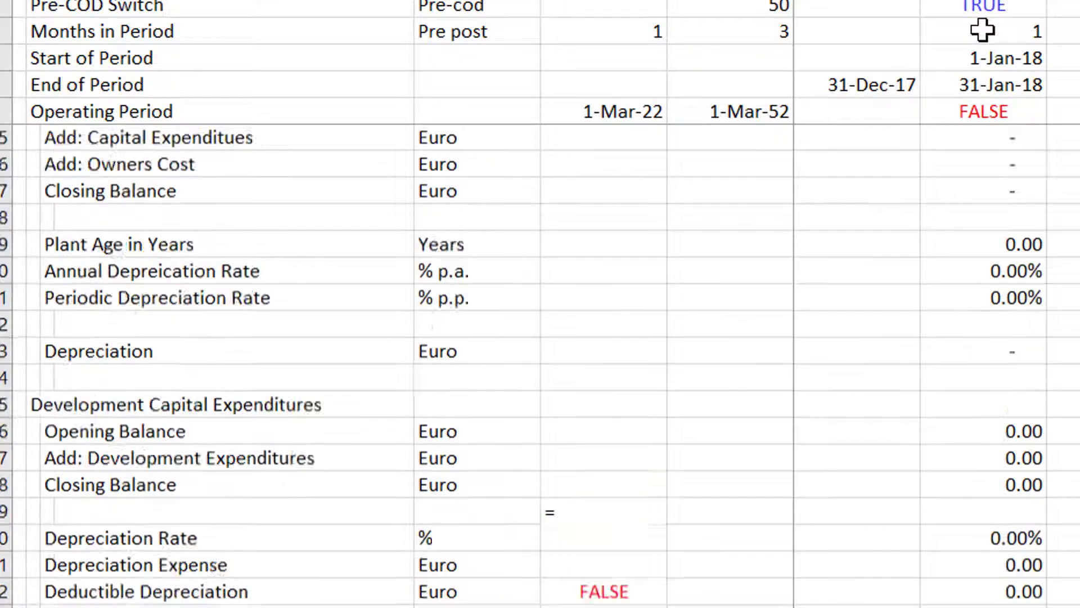
{"action": "key", "text": "ctrl+Up"}
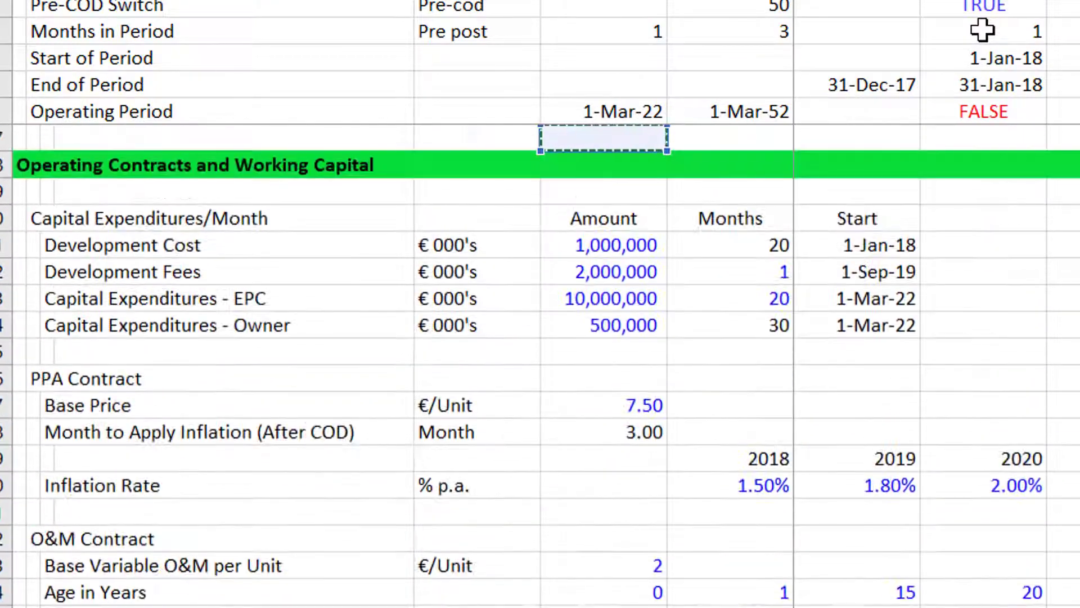
{"action": "key", "text": "ctrl+Down"}
{"action": "key", "text": "Down"}
{"action": "key", "text": "Page_Down"}
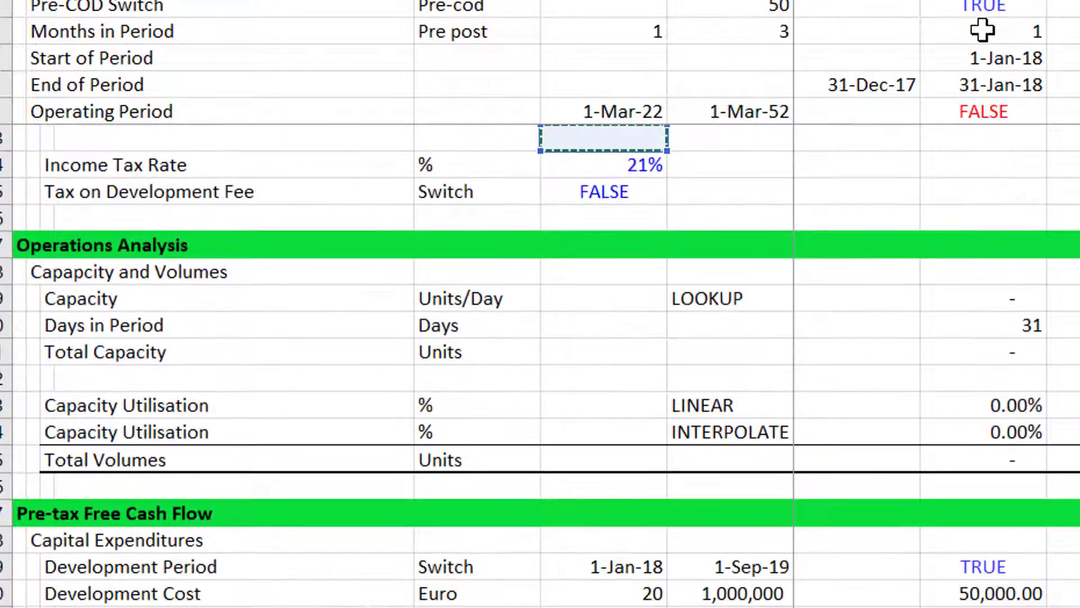
{"action": "key", "text": "Down"}
{"action": "key", "text": "Down"}
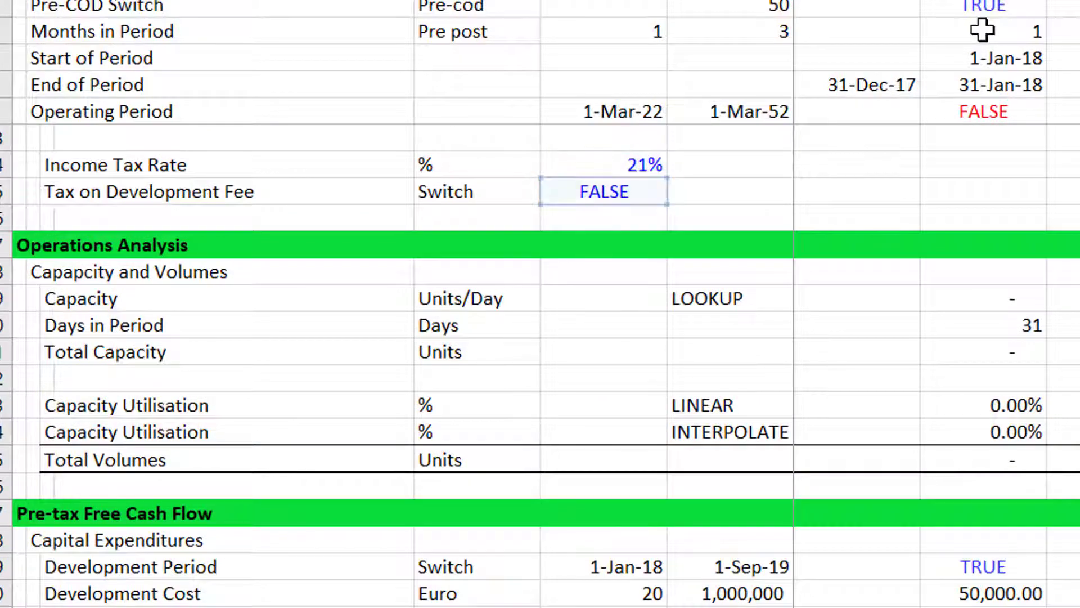
{"action": "key", "text": "Return"}
{"action": "key", "text": "Up"}
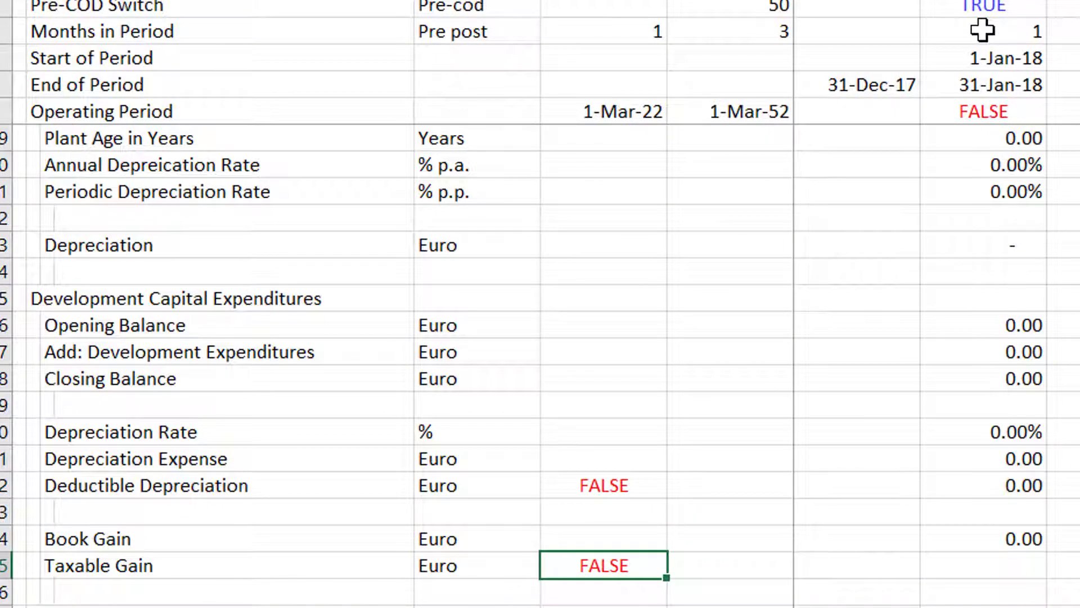
Step: Calculate the first period's Taxable Gain as Book Gain times the switch in F185 as a fixed reference, formatted with two decimals
{"action": "key", "text": "Right"}
{"action": "key", "text": "Right"}
{"action": "key", "text": "Right"}
{"action": "type", "text": "="}
{"action": "key", "text": "Up"}
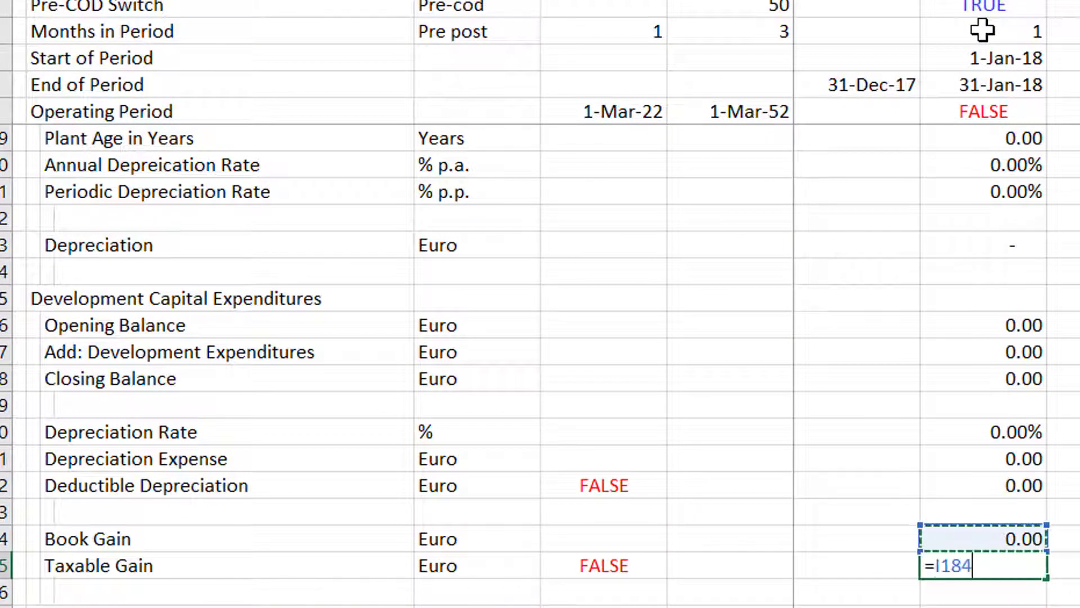
{"action": "type", "text": "*"}
{"action": "key", "text": "Left"}
{"action": "key", "text": "Left"}
{"action": "key", "text": "Left"}
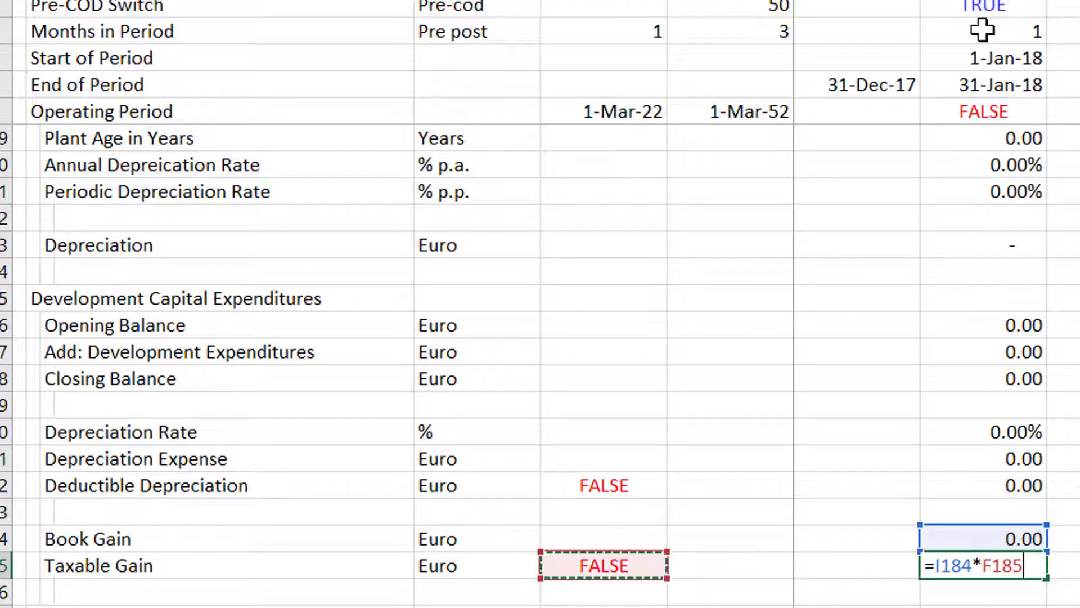
{"action": "key", "text": "F4"}
{"action": "key", "text": "Return"}
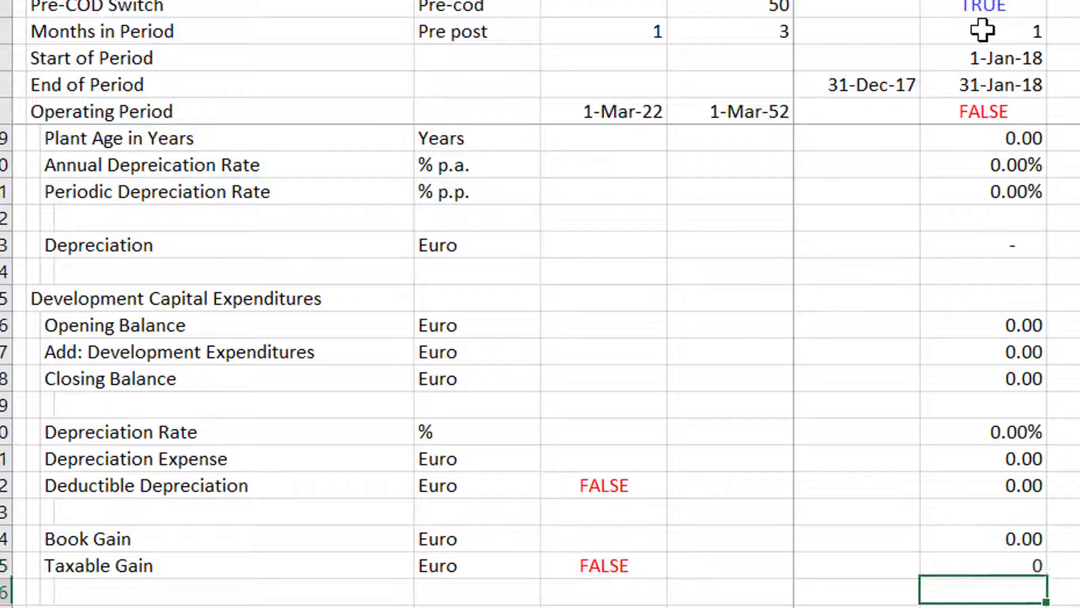
{"action": "key", "text": "Up"}
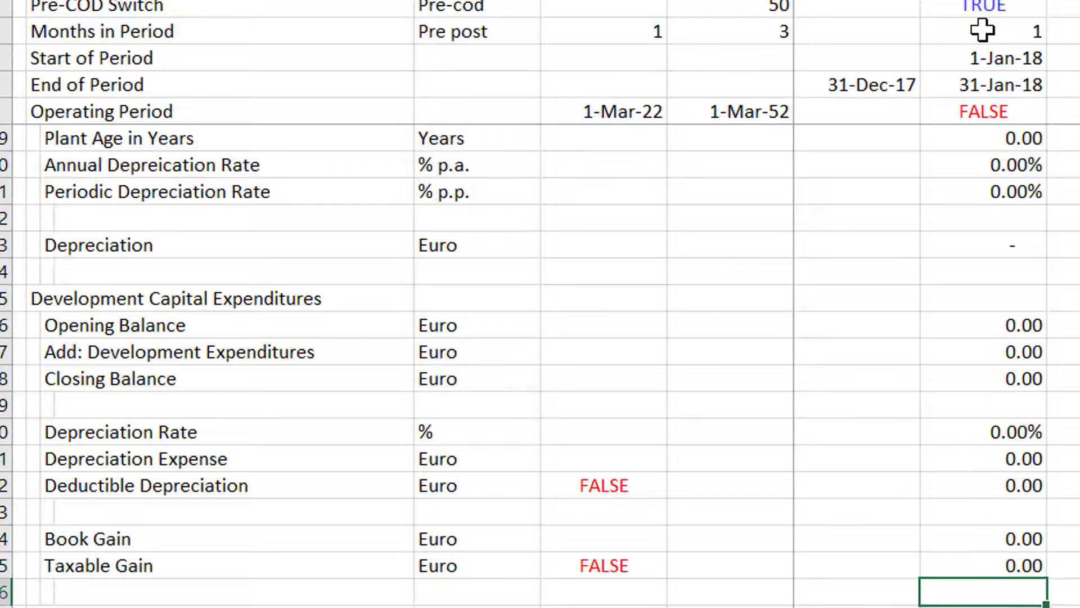
Step: Calculate Switch for Cap Exp Date with MATCH of Start of Period I5 against the entire Date of Replacement row, and copy it across all periods
{"action": "key", "text": "Down"}
{"action": "key", "text": "Down"}
{"action": "key", "text": "Down"}
{"action": "key", "text": "Down"}
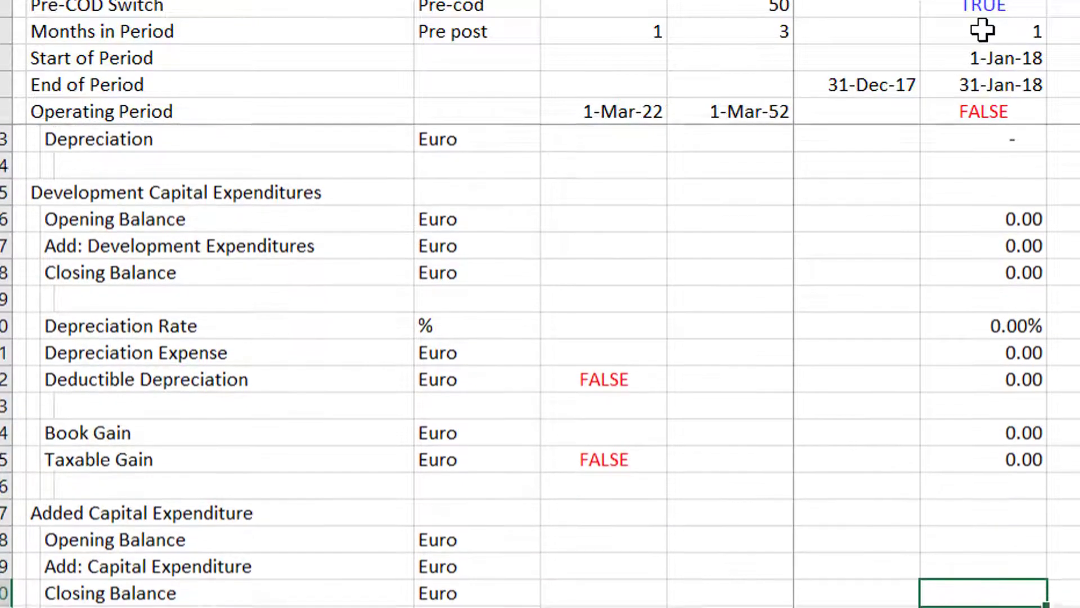
{"action": "key", "text": "Up"}
{"action": "key", "text": "Up"}
{"action": "key", "text": "Up"}
{"action": "key", "text": "Up"}
{"action": "key", "text": "Up"}
{"action": "key", "text": "Up"}
{"action": "key", "text": "Up"}
{"action": "key", "text": "Up"}
{"action": "key", "text": "Up"}
{"action": "key", "text": "Up"}
{"action": "key", "text": "Up"}
{"action": "key", "text": "Up"}
{"action": "key", "text": "Up"}
{"action": "key", "text": "Up"}
{"action": "key", "text": "Up"}
{"action": "key", "text": "Up"}
{"action": "key", "text": "Up"}
{"action": "key", "text": "Up"}
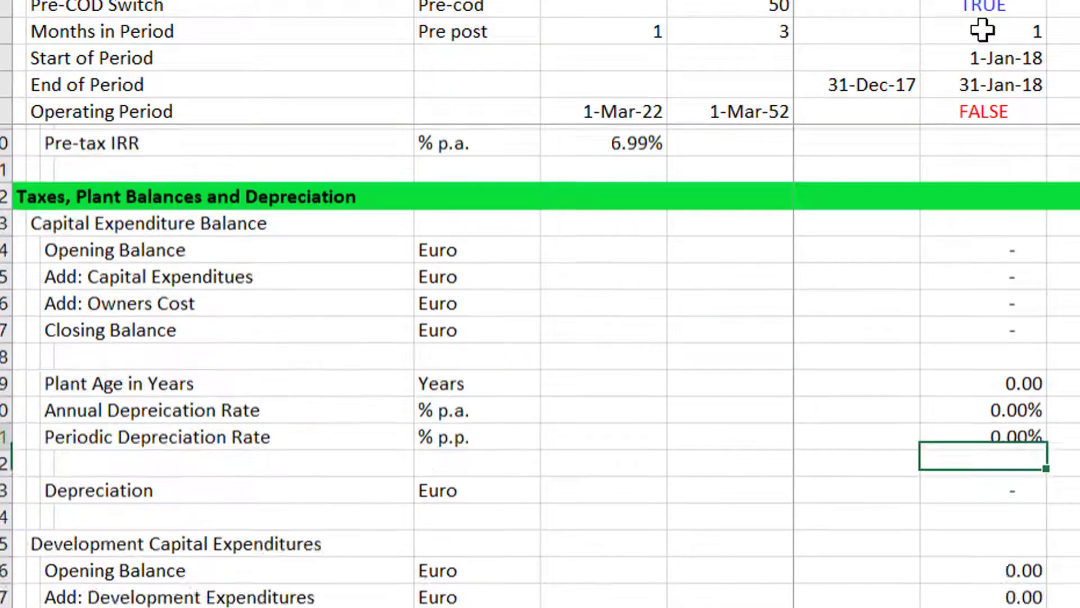
{"action": "key", "text": "Up"}
{"action": "key", "text": "Up"}
{"action": "key", "text": "Up"}
{"action": "key", "text": "Up"}
{"action": "key", "text": "Up"}
{"action": "key", "text": "Up"}
{"action": "key", "text": "Up"}
{"action": "key", "text": "Up"}
{"action": "key", "text": "Up"}
{"action": "key", "text": "Up"}
{"action": "key", "text": "Up"}
{"action": "key", "text": "Up"}
{"action": "key", "text": "Up"}
{"action": "key", "text": "Up"}
{"action": "key", "text": "Up"}
{"action": "key", "text": "Up"}
{"action": "key", "text": "Up"}
{"action": "key", "text": "Up"}
{"action": "key", "text": "Up"}
{"action": "key", "text": "Up"}
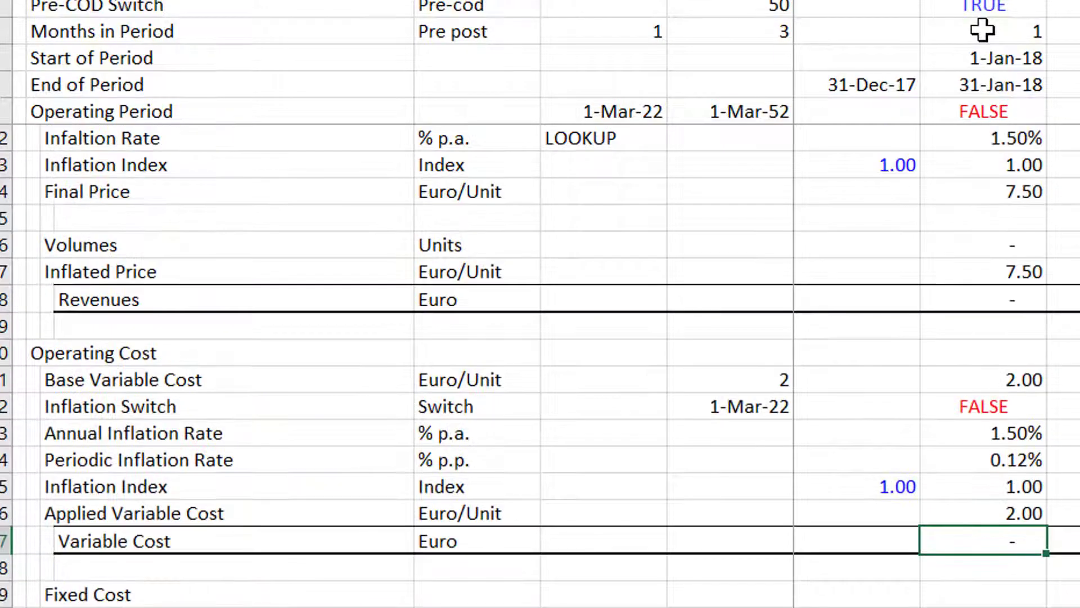
{"action": "key", "text": "Up"}
{"action": "key", "text": "Up"}
{"action": "key", "text": "Up"}
{"action": "key", "text": "Up"}
{"action": "key", "text": "Up"}
{"action": "key", "text": "Up"}
{"action": "key", "text": "Up"}
{"action": "key", "text": "Up"}
{"action": "key", "text": "Up"}
{"action": "key", "text": "Up"}
{"action": "key", "text": "Up"}
{"action": "key", "text": "Up"}
{"action": "key", "text": "Up"}
{"action": "key", "text": "Up"}
{"action": "key", "text": "Up"}
{"action": "key", "text": "Up"}
{"action": "key", "text": "Up"}
{"action": "key", "text": "Up"}
{"action": "key", "text": "Up"}
{"action": "key", "text": "Up"}
{"action": "key", "text": "Up"}
{"action": "key", "text": "Up"}
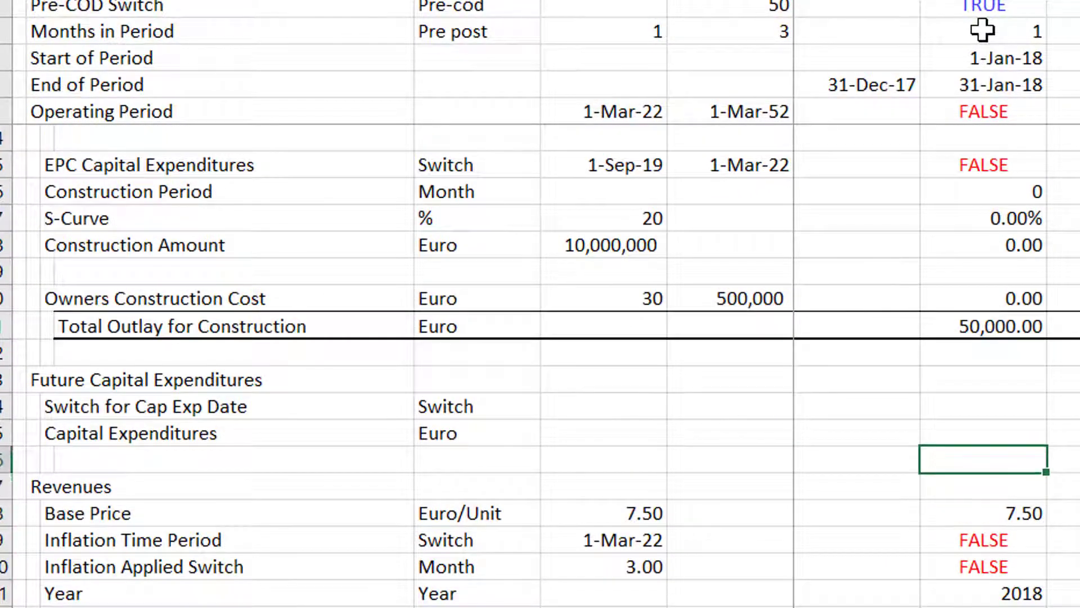
{"action": "key", "text": "Left"}
{"action": "key", "text": "Left"}
{"action": "key", "text": "Left"}
{"action": "key", "text": "Left"}
{"action": "key", "text": "Right"}
{"action": "key", "text": "Right"}
{"action": "key", "text": "Right"}
{"action": "key", "text": "Right"}
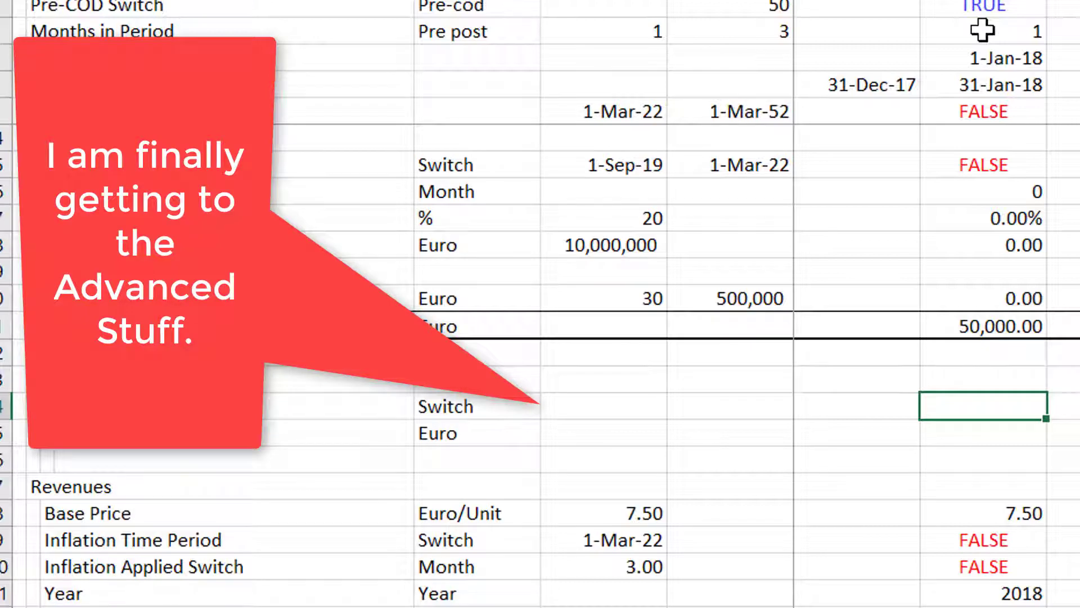
{"action": "type", "text": "=m"}
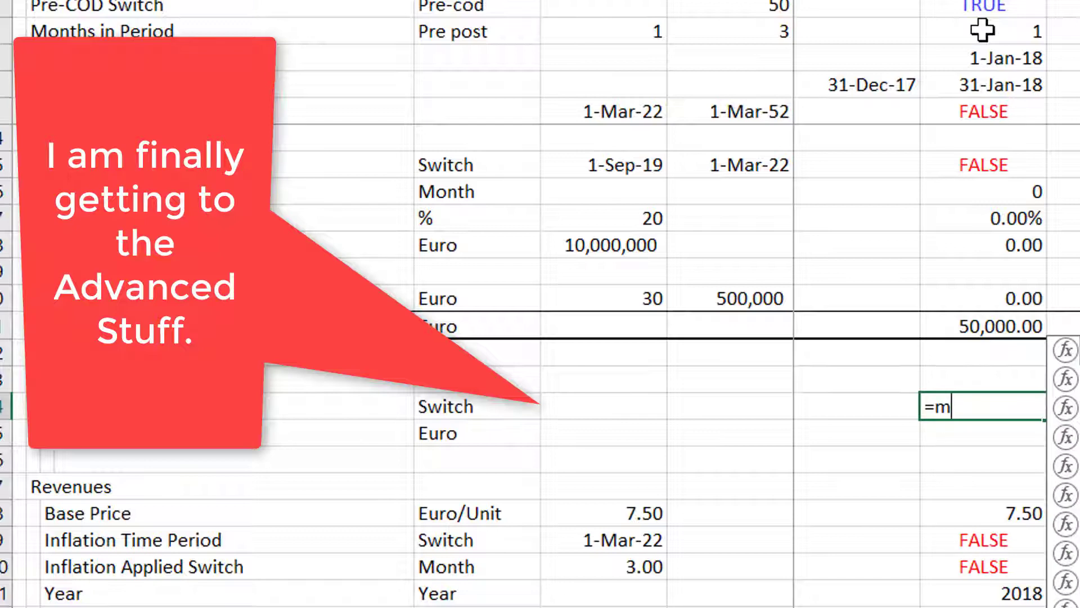
{"action": "key", "text": "Tab"}
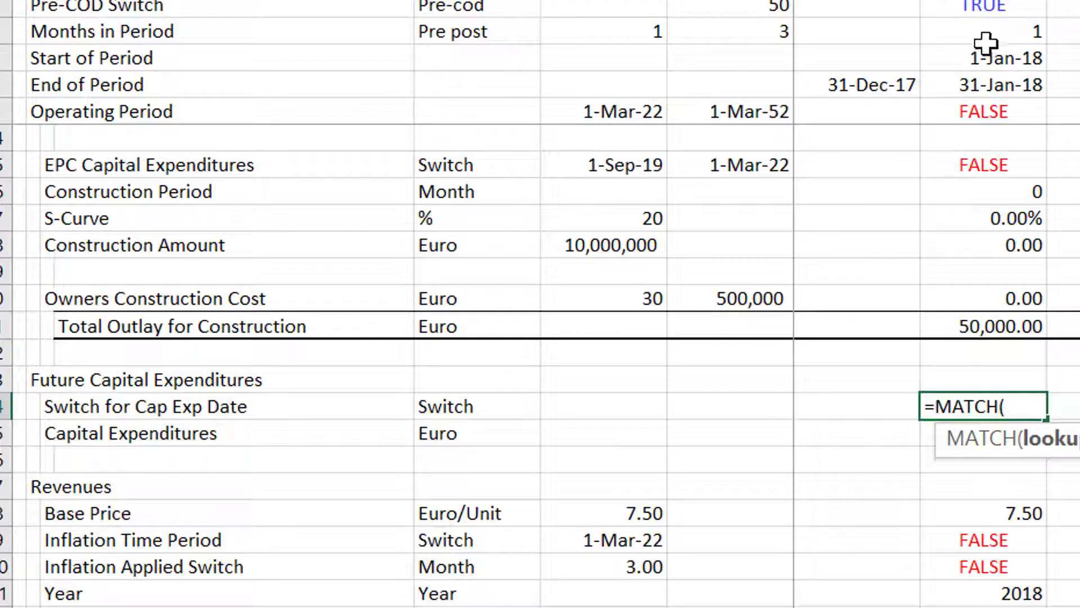
{"action": "left_click", "coordinate": [989, 50]}
{"action": "type", "text": ","}
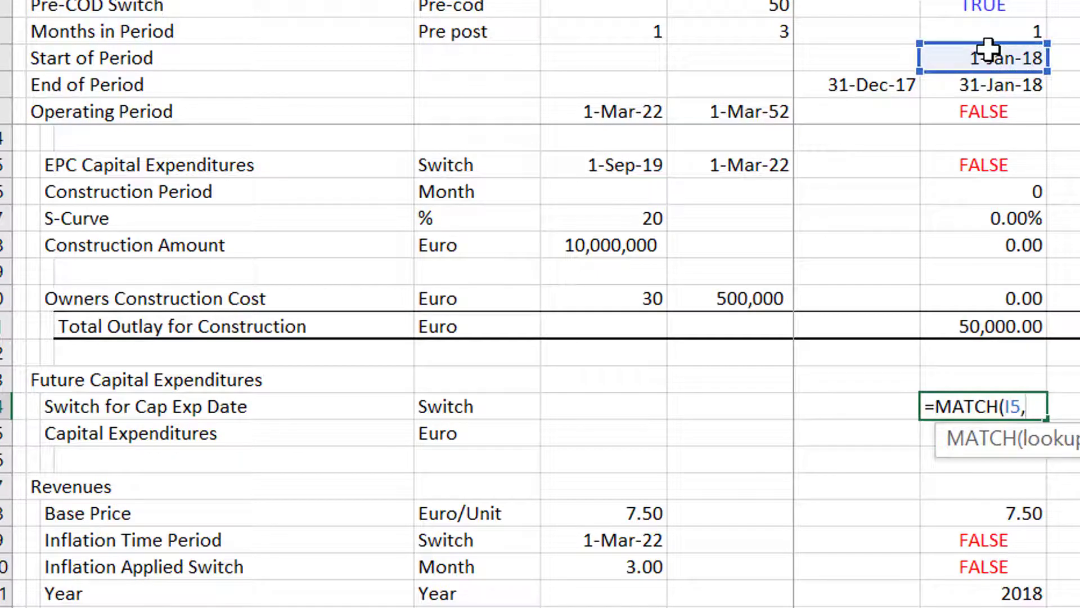
{"action": "key", "text": "Page_Down"}
{"action": "key", "text": "Up"}
{"action": "key", "text": "Up"}
{"action": "key", "text": "Up"}
{"action": "key", "text": "Up"}
{"action": "key", "text": "Up"}
{"action": "key", "text": "Up"}
{"action": "key", "text": "Up"}
{"action": "key", "text": "Up"}
{"action": "key", "text": "Up"}
{"action": "key", "text": "Up"}
{"action": "key", "text": "Up"}
{"action": "key", "text": "Up"}
{"action": "key", "text": "Up"}
{"action": "key", "text": "Up"}
{"action": "key", "text": "Up"}
{"action": "key", "text": "Up"}
{"action": "key", "text": "Up"}
{"action": "key", "text": "Up"}
{"action": "key", "text": "Up"}
{"action": "key", "text": "Up"}
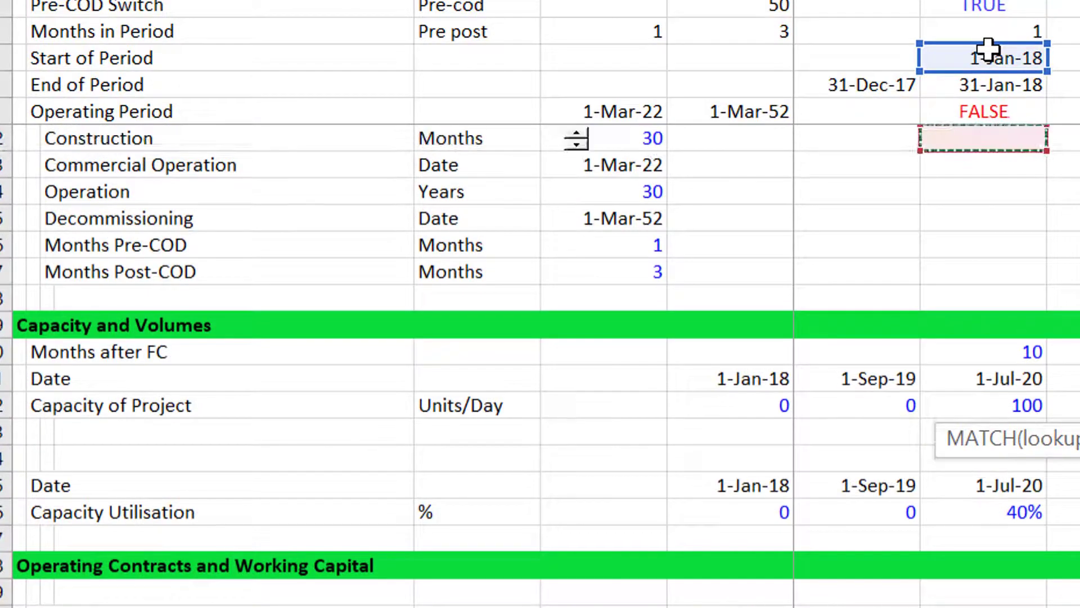
{"action": "key", "text": "Page_Down"}
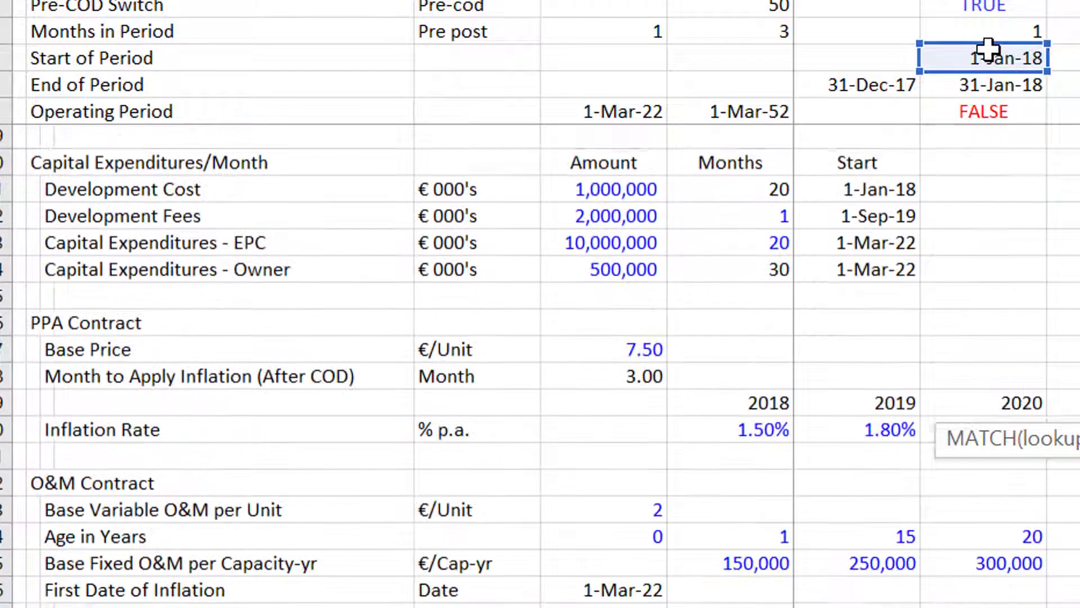
{"action": "key", "text": "Page_Down"}
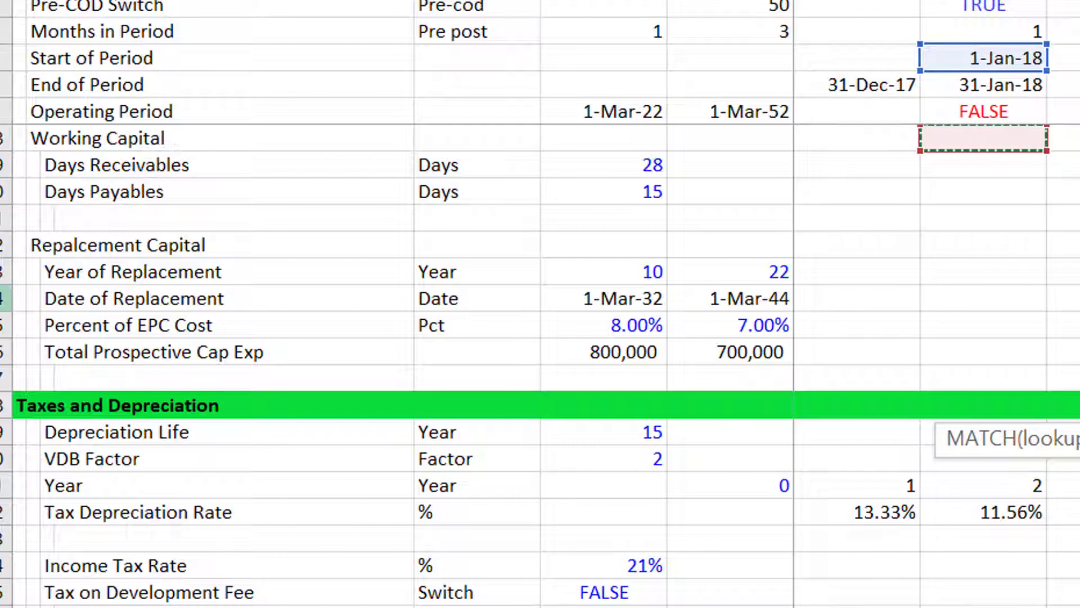
{"action": "left_click", "coordinate": [5, 298]}
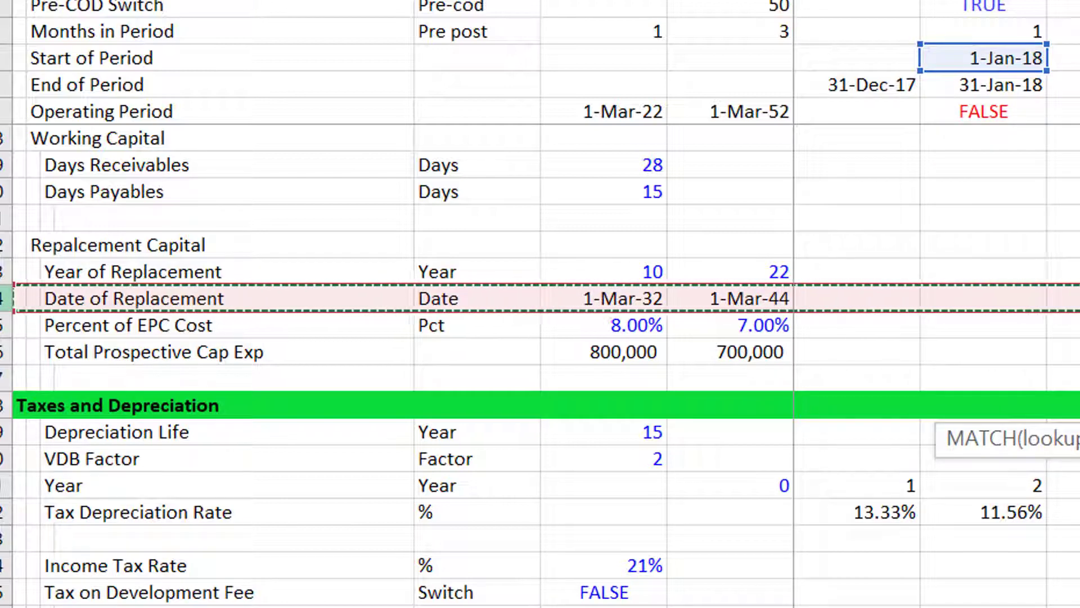
{"action": "type", "text": ","}
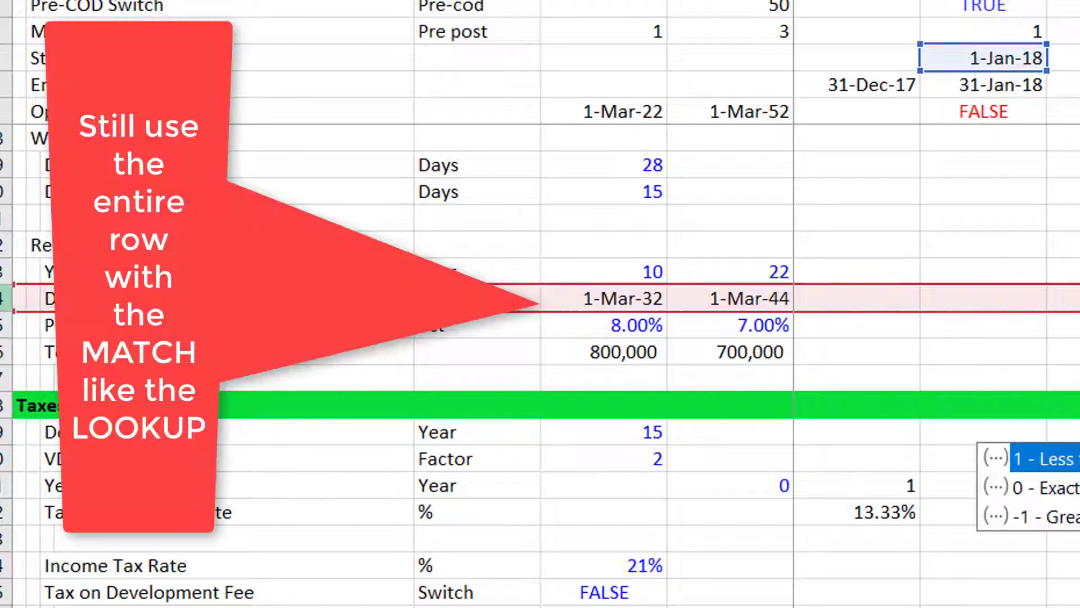
{"action": "key", "text": "Return"}
{"action": "key", "text": "Up"}
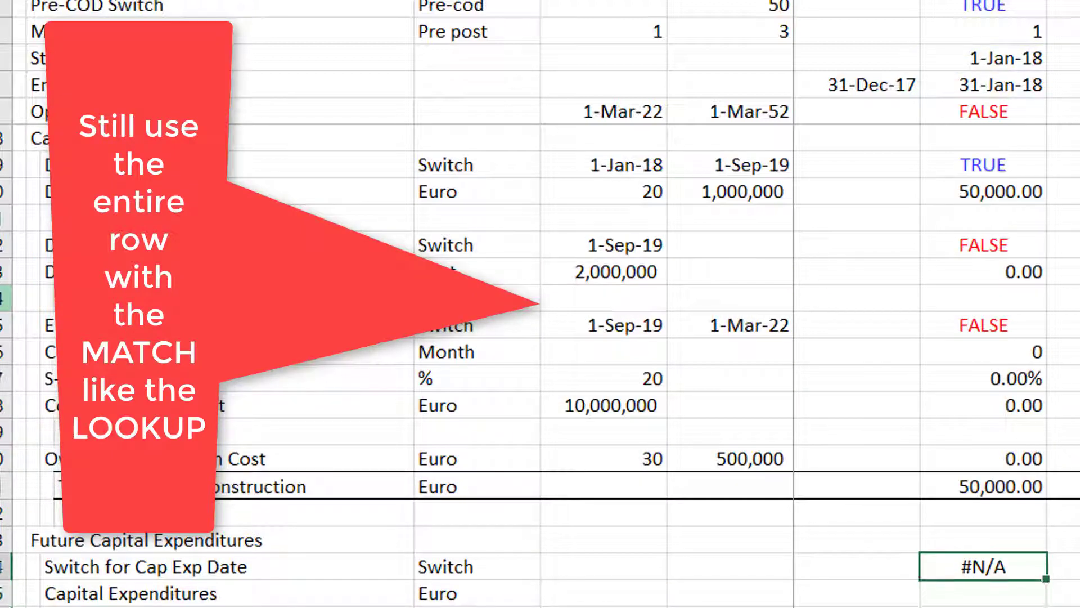
{"action": "key", "text": "ctrl+shift+Right"}
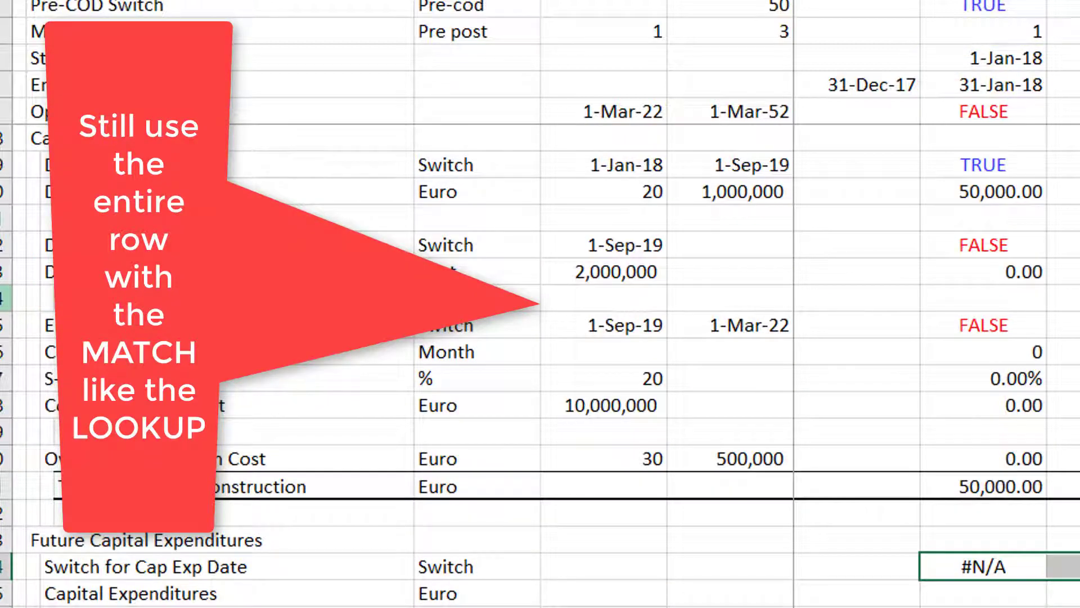
{"action": "key", "text": "ctrl+r"}
Step: Examine the Switch for Cap Exp Date results across the timeline around the 1-Mar-32 replacement date
{"action": "key", "text": "Right"}
{"action": "key", "text": "Right"}
{"action": "key", "text": "Right"}
{"action": "key", "text": "Right"}
{"action": "key", "text": "Right"}
{"action": "key", "text": "Right"}
{"action": "key", "text": "Right"}
{"action": "key", "text": "Right"}
{"action": "key", "text": "Right"}
{"action": "key", "text": "Right"}
{"action": "key", "text": "Right"}
{"action": "key", "text": "Right"}
{"action": "key", "text": "Right"}
{"action": "key", "text": "Right"}
{"action": "key", "text": "Right"}
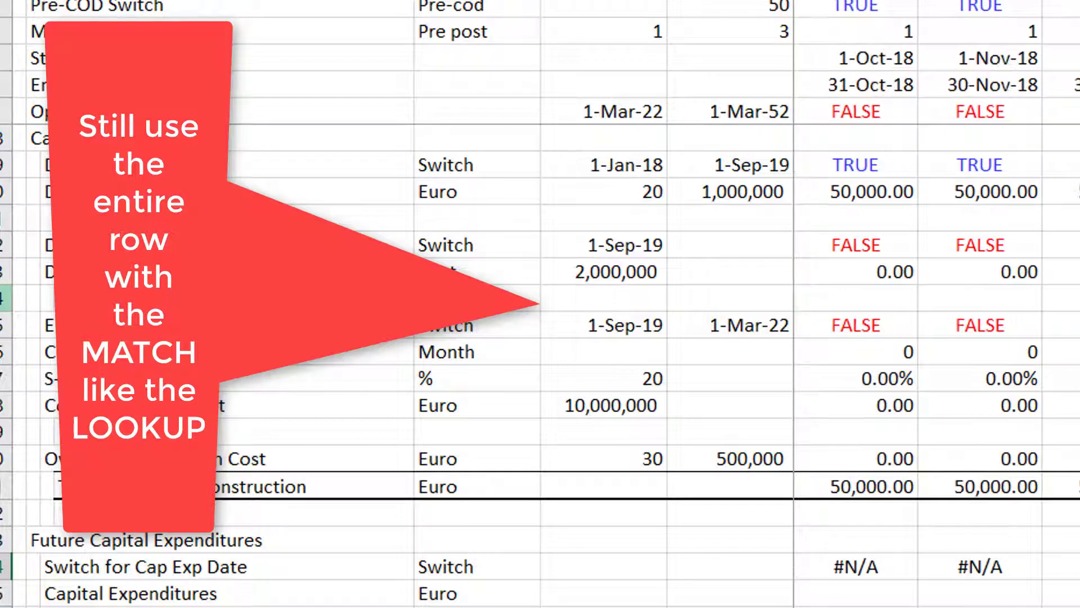
{"action": "key", "text": "Right"}
{"action": "key", "text": "Right"}
{"action": "key", "text": "Right"}
{"action": "key", "text": "Right"}
{"action": "key", "text": "Right"}
{"action": "key", "text": "Right"}
{"action": "key", "text": "Right"}
{"action": "key", "text": "Right"}
{"action": "key", "text": "Right"}
{"action": "key", "text": "Right"}
{"action": "key", "text": "Right"}
{"action": "key", "text": "Right"}
{"action": "key", "text": "Right"}
{"action": "key", "text": "Right"}
{"action": "key", "text": "Right"}
{"action": "key", "text": "Right"}
{"action": "key", "text": "Right"}
{"action": "key", "text": "Right"}
{"action": "key", "text": "Right"}
{"action": "key", "text": "Right"}
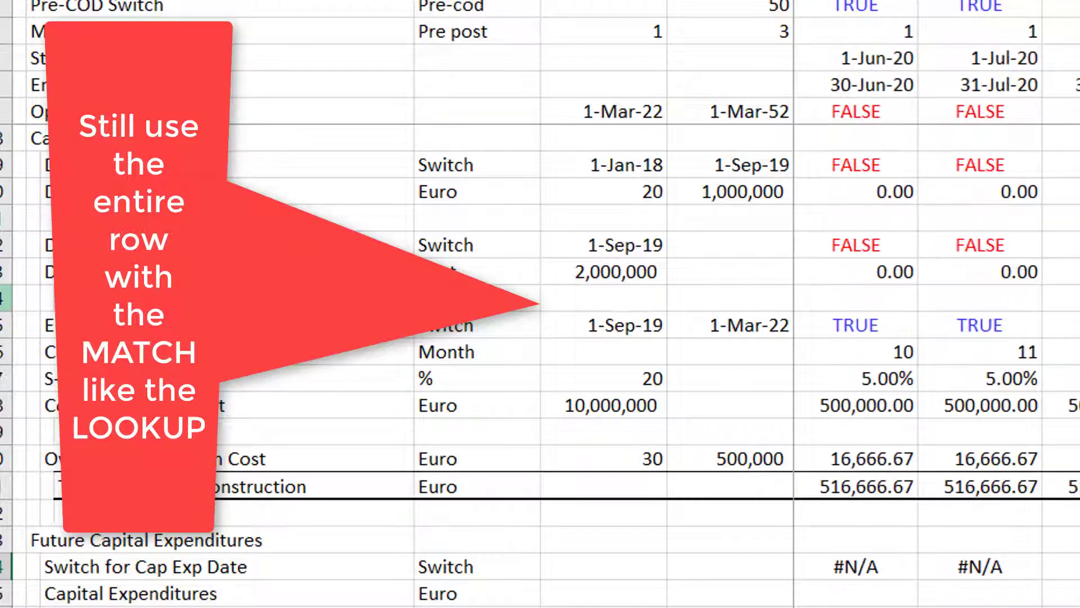
{"action": "key", "text": "Right"}
{"action": "key", "text": "Right"}
{"action": "key", "text": "Right"}
{"action": "key", "text": "Right"}
{"action": "key", "text": "Right"}
{"action": "key", "text": "Right"}
{"action": "key", "text": "Right"}
{"action": "key", "text": "Right"}
{"action": "key", "text": "Right"}
{"action": "key", "text": "Right"}
{"action": "key", "text": "Right"}
{"action": "key", "text": "Right"}
{"action": "key", "text": "Right"}
{"action": "key", "text": "Right"}
{"action": "key", "text": "Right"}
{"action": "key", "text": "Right"}
{"action": "key", "text": "Right"}
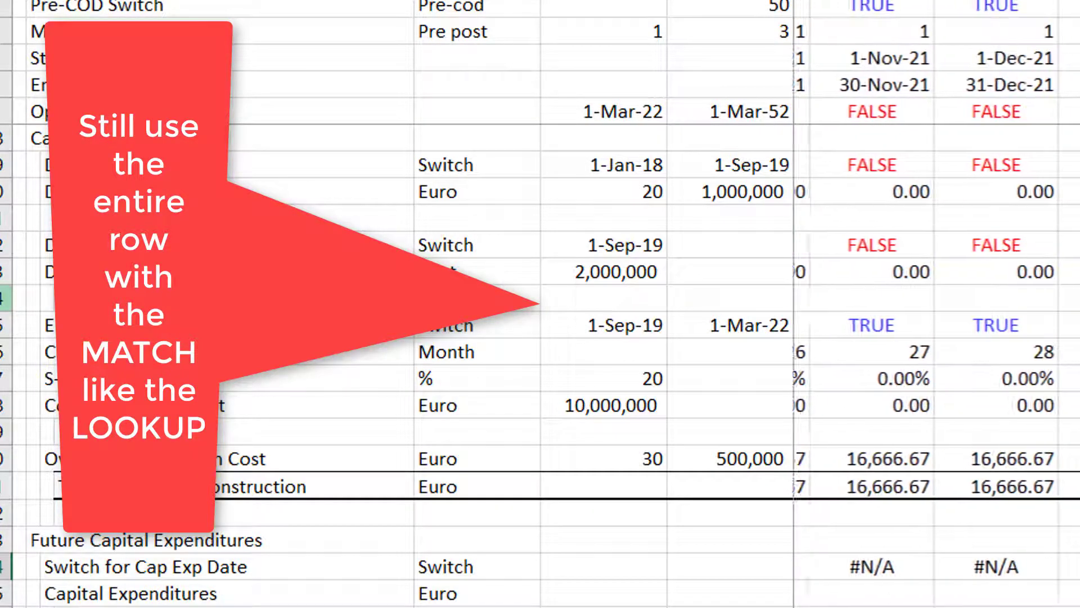
{"action": "key", "text": "Right"}
{"action": "key", "text": "Right"}
{"action": "key", "text": "Right"}
{"action": "key", "text": "Right"}
{"action": "key", "text": "Right"}
{"action": "key", "text": "Right"}
{"action": "key", "text": "Right"}
{"action": "key", "text": "Right"}
{"action": "key", "text": "Right"}
{"action": "key", "text": "Right"}
{"action": "key", "text": "Right"}
{"action": "key", "text": "Right"}
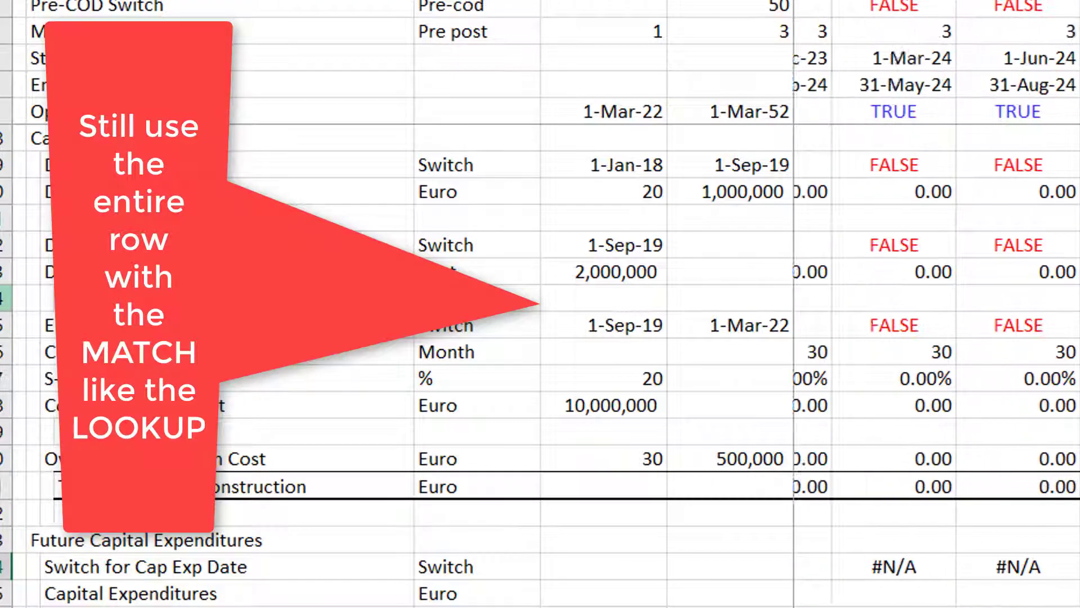
{"action": "key", "text": "Right"}
{"action": "key", "text": "Right"}
{"action": "key", "text": "Right"}
{"action": "key", "text": "Right"}
{"action": "key", "text": "Right"}
{"action": "key", "text": "Right"}
{"action": "key", "text": "Right"}
{"action": "key", "text": "Right"}
{"action": "key", "text": "Right"}
{"action": "key", "text": "Right"}
{"action": "key", "text": "Right"}
{"action": "key", "text": "Right"}
{"action": "key", "text": "Right"}
{"action": "key", "text": "Right"}
{"action": "key", "text": "Right"}
{"action": "key", "text": "Right"}
{"action": "key", "text": "Right"}
{"action": "key", "text": "Right"}
{"action": "key", "text": "Right"}
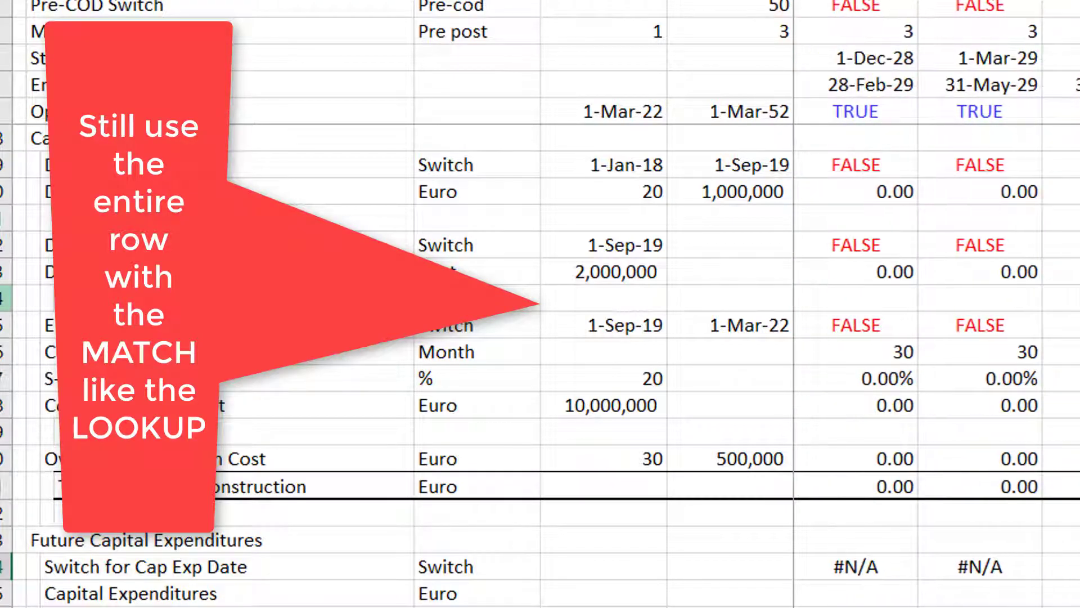
{"action": "key", "text": "Right"}
{"action": "key", "text": "Right"}
{"action": "key", "text": "Right"}
{"action": "key", "text": "Right"}
{"action": "key", "text": "Right"}
{"action": "key", "text": "Right"}
{"action": "key", "text": "Right"}
{"action": "key", "text": "Right"}
{"action": "key", "text": "Right"}
{"action": "key", "text": "Left"}
{"action": "key", "text": "Left"}
{"action": "key", "text": "Left"}
{"action": "key", "text": "Left"}
{"action": "key", "text": "Left"}
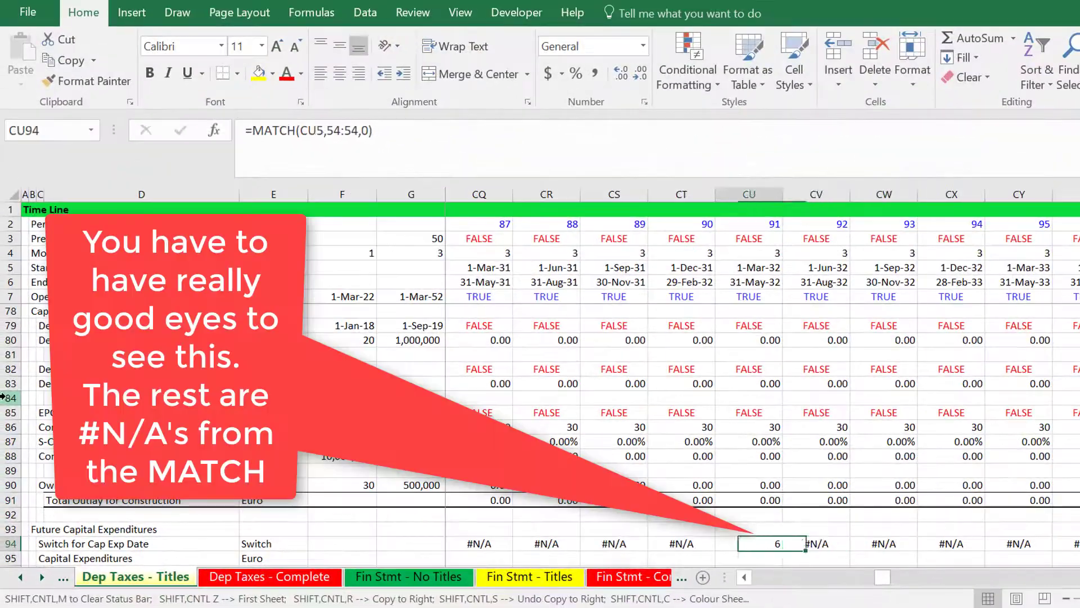
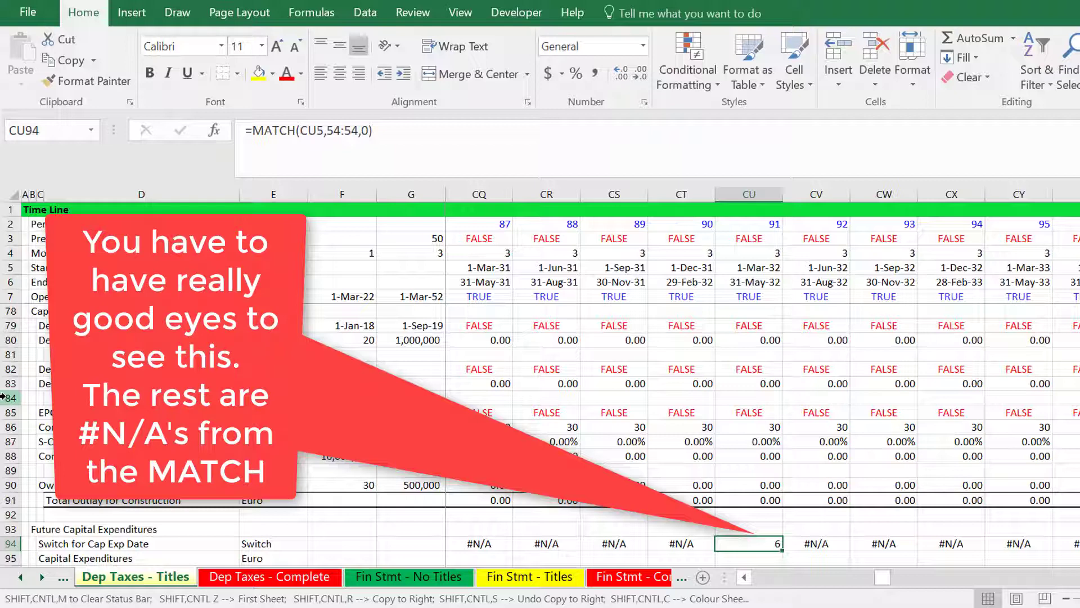
{"action": "key", "text": "Right"}
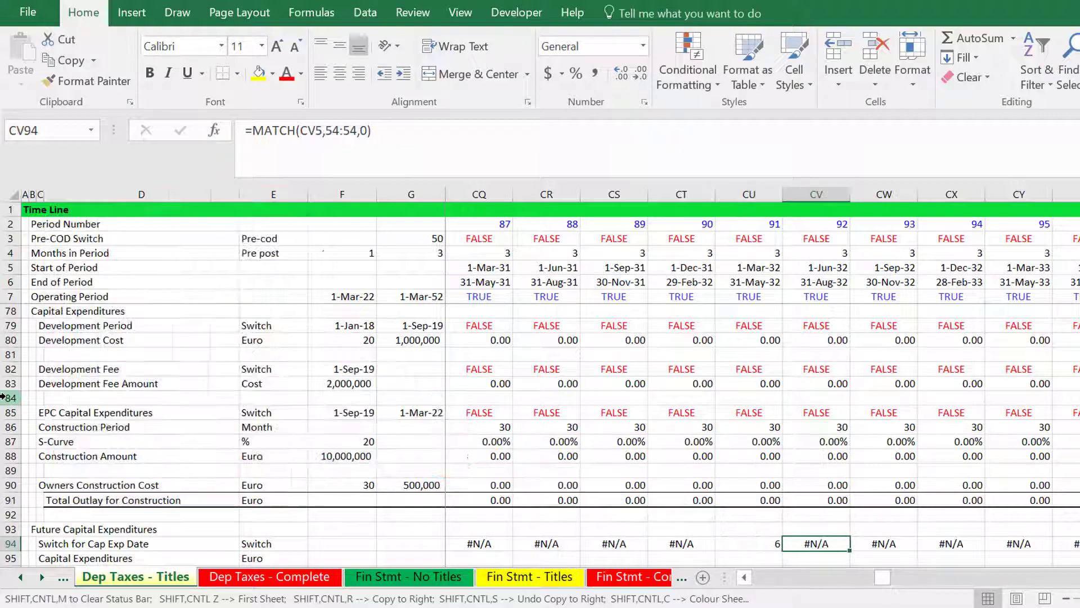
Step: Wrap the first period's Switch for Cap Exp Date MATCH formula in IFERROR returning FALSE, and copy it across all periods
{"action": "key", "text": "Left"}
{"action": "key", "text": "ctrl+Left"}
{"action": "key", "text": "Left"}
{"action": "key", "text": "Left"}
{"action": "key", "text": "Left"}
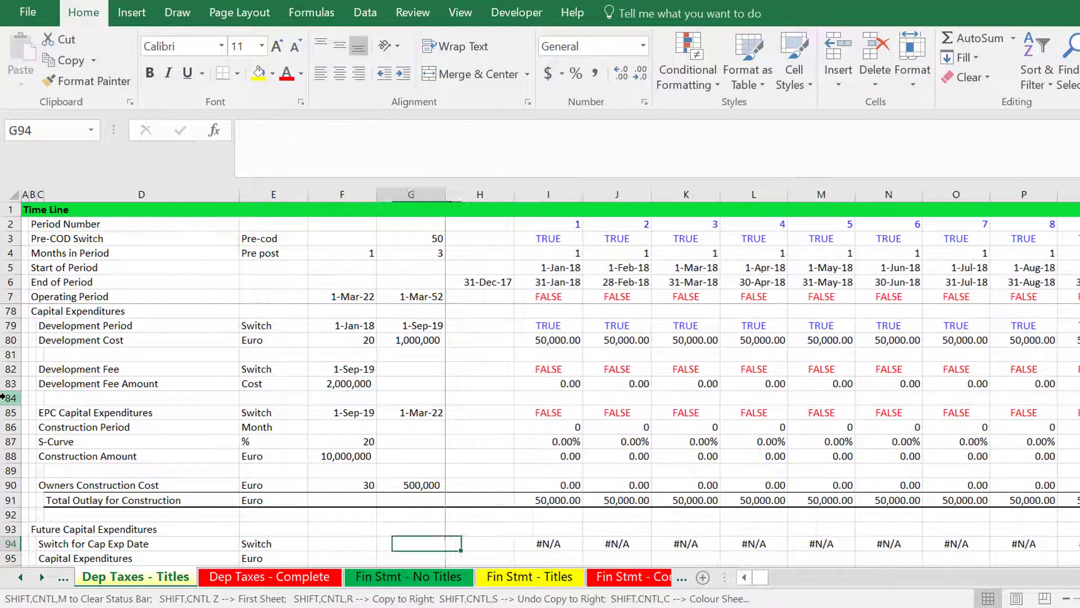
{"action": "key", "text": "Right"}
{"action": "key", "text": "Right"}
{"action": "key", "text": "Right"}
{"action": "key", "text": "F2"}
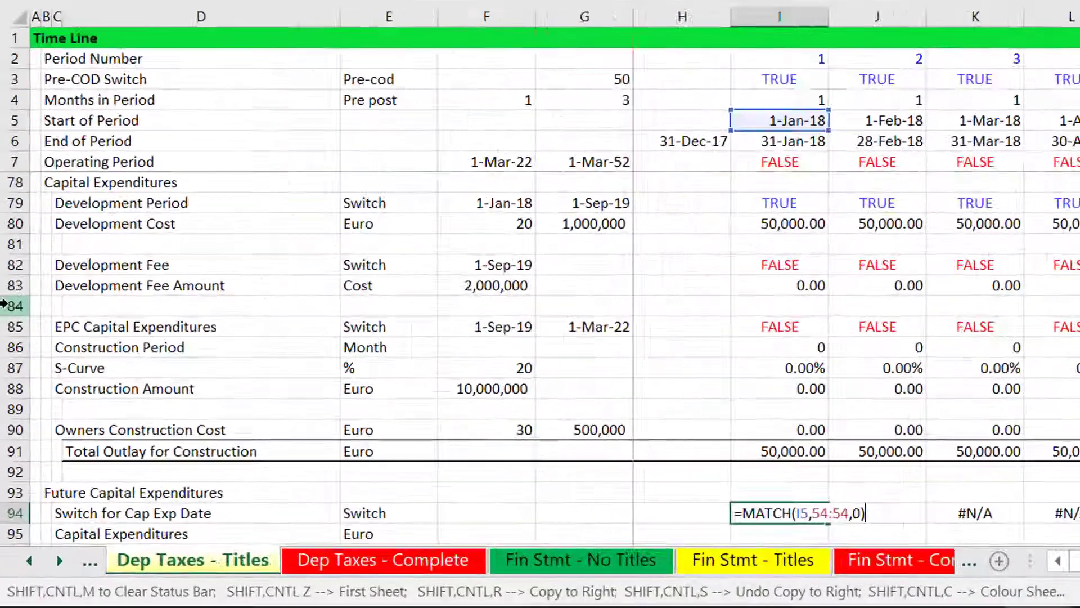
{"action": "key", "text": "Home"}
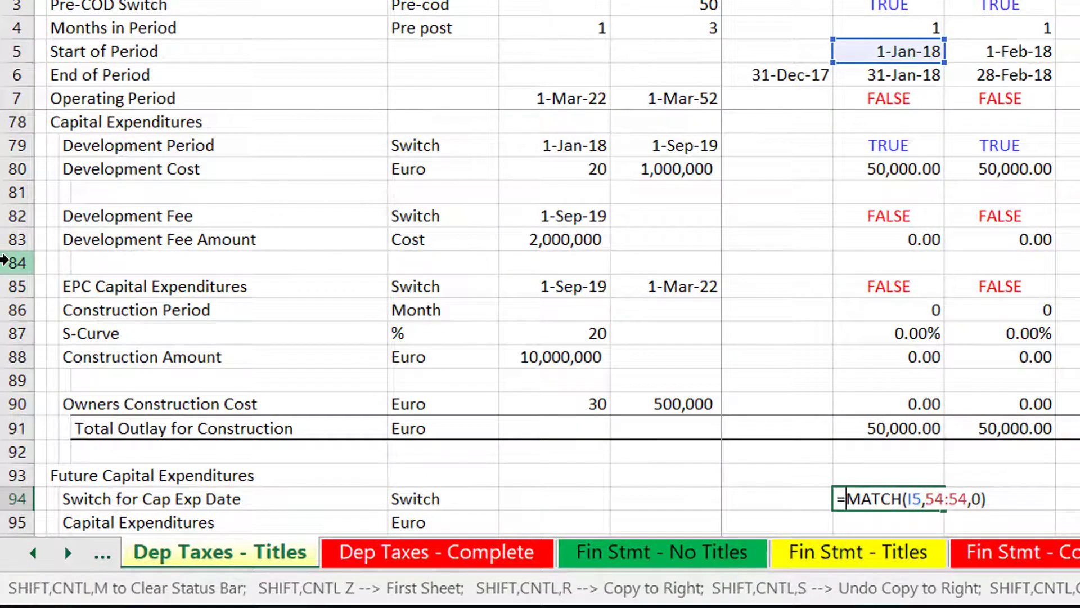
{"action": "type", "text": "if"}
{"action": "key", "text": "Down"}
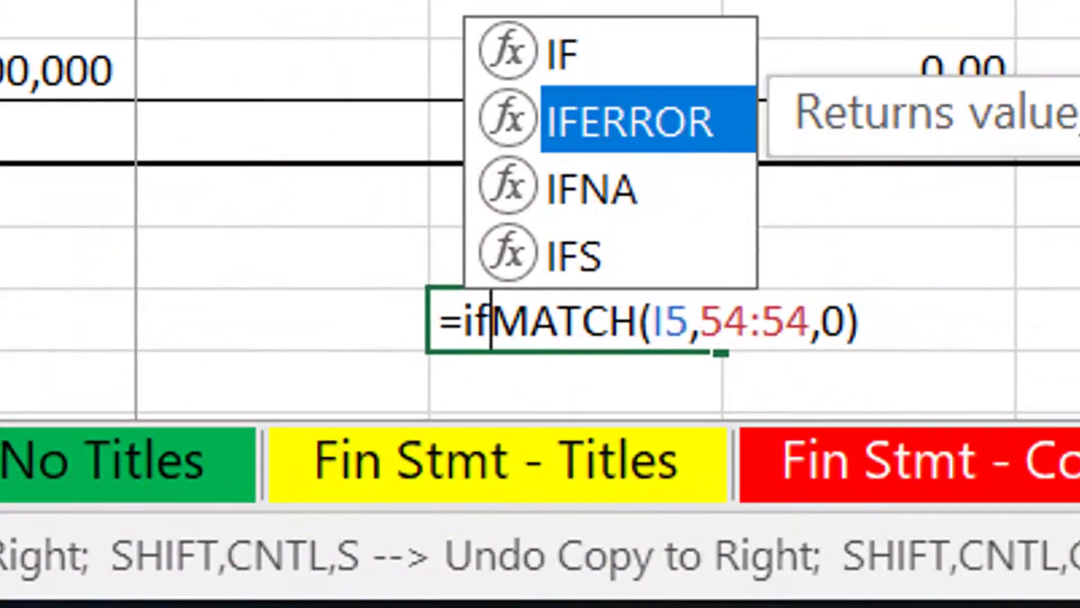
{"action": "key", "text": "Tab"}
{"action": "key", "text": "Right"}
{"action": "key", "text": "Right"}
{"action": "key", "text": "Right"}
{"action": "key", "text": "Right"}
{"action": "key", "text": "Right"}
{"action": "key", "text": "Right"}
{"action": "key", "text": "Right"}
{"action": "key", "text": "Right"}
{"action": "key", "text": "Right"}
{"action": "key", "text": "Right"}
{"action": "key", "text": "Right"}
{"action": "key", "text": "Right"}
{"action": "key", "text": "Right"}
{"action": "key", "text": "Right"}
{"action": "key", "text": "Right"}
{"action": "key", "text": "Right"}
{"action": "key", "text": "Right"}
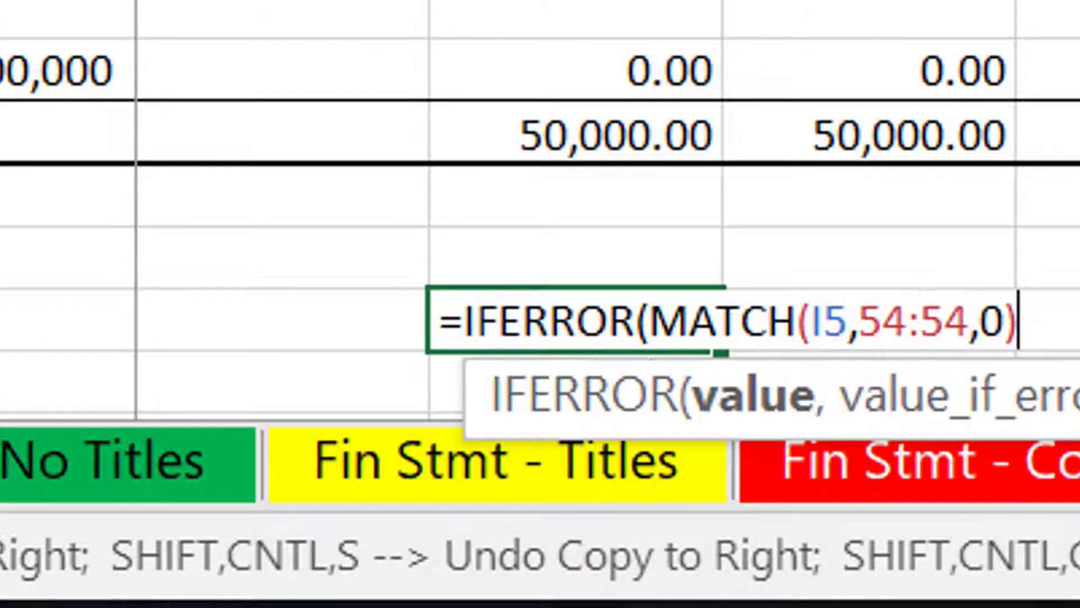
{"action": "type", "text": ","}
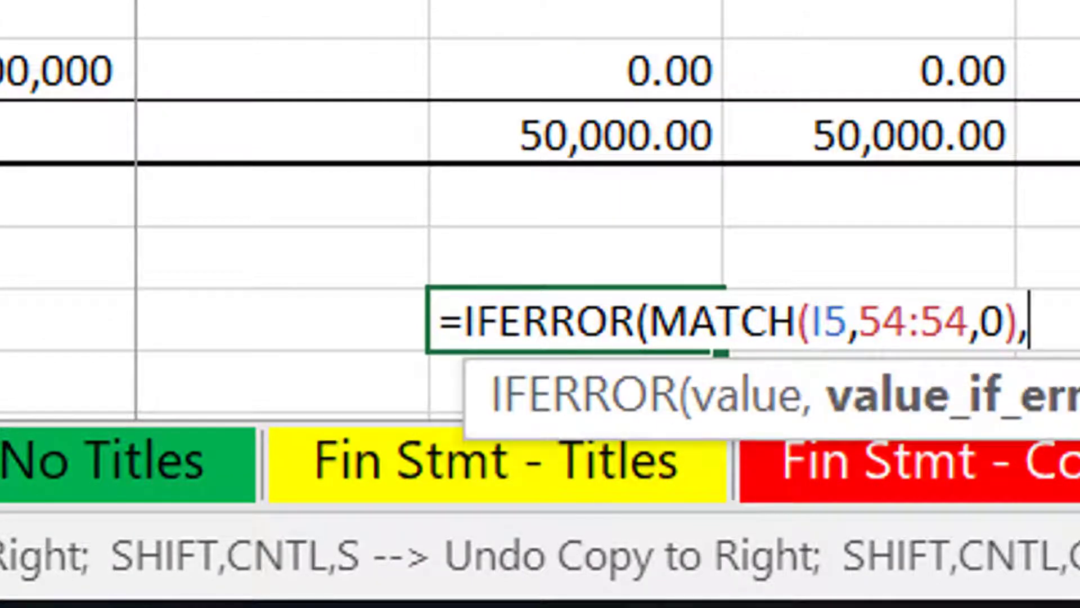
{"action": "type", "text": "fal"}
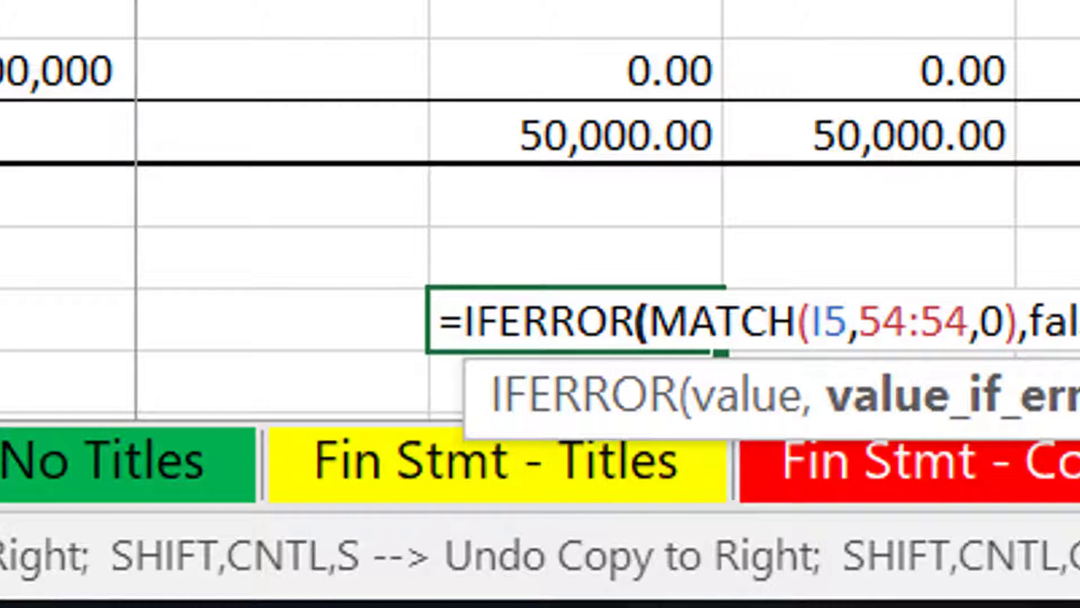
{"action": "key", "text": "Return"}
{"action": "key", "text": "Return"}
{"action": "key", "text": "Up"}
{"action": "key", "text": "Up"}
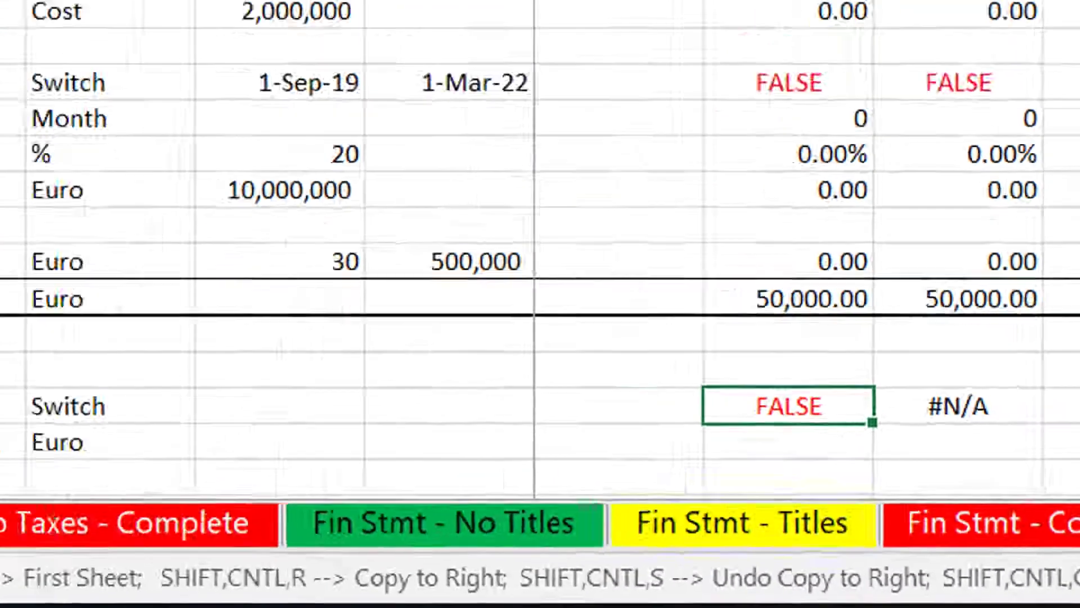
{"action": "key", "text": "ctrl+shift+r"}
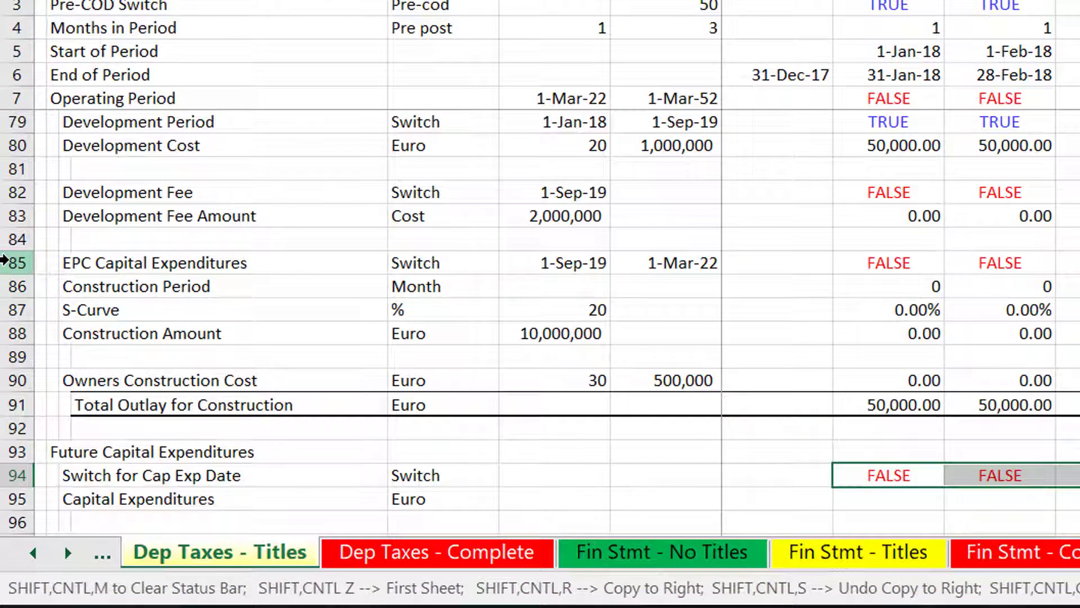
Step: Calculate the first period's future Capital Expenditures with LOOKUP of I5 in the entire Date of Replacement row, returning the entire Total Prospective Cap Exp row
{"action": "key", "text": "Down"}
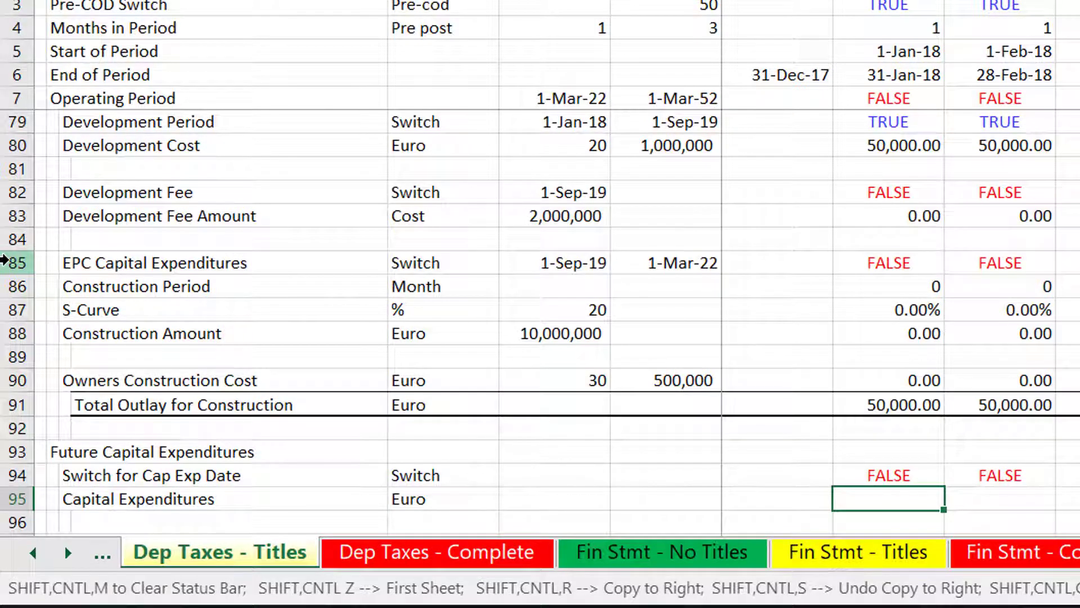
{"action": "type", "text": "=l"}
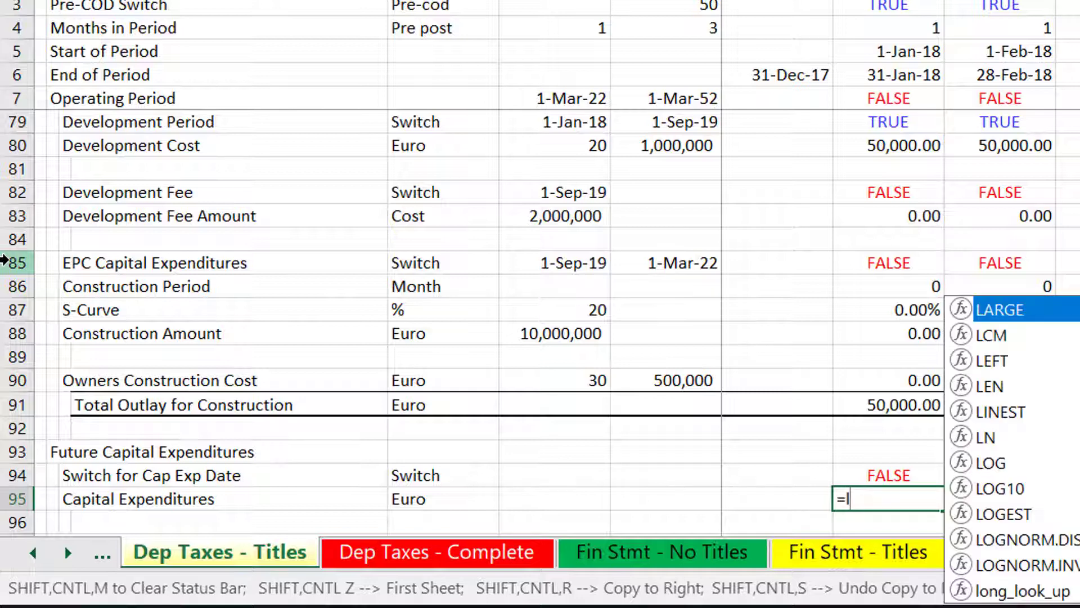
{"action": "type", "text": "oo"}
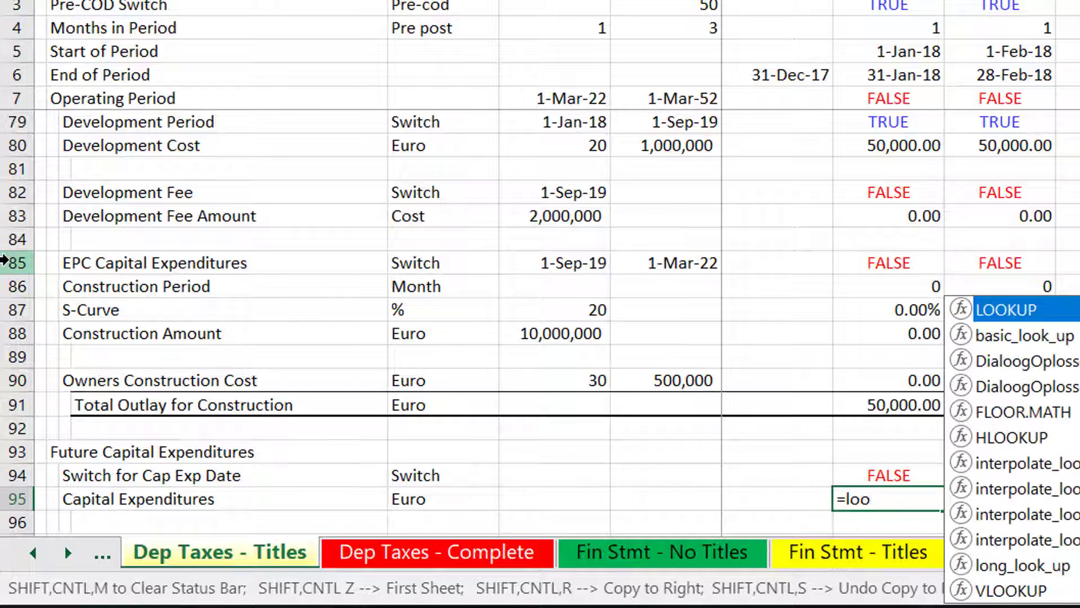
{"action": "key", "text": "Tab"}
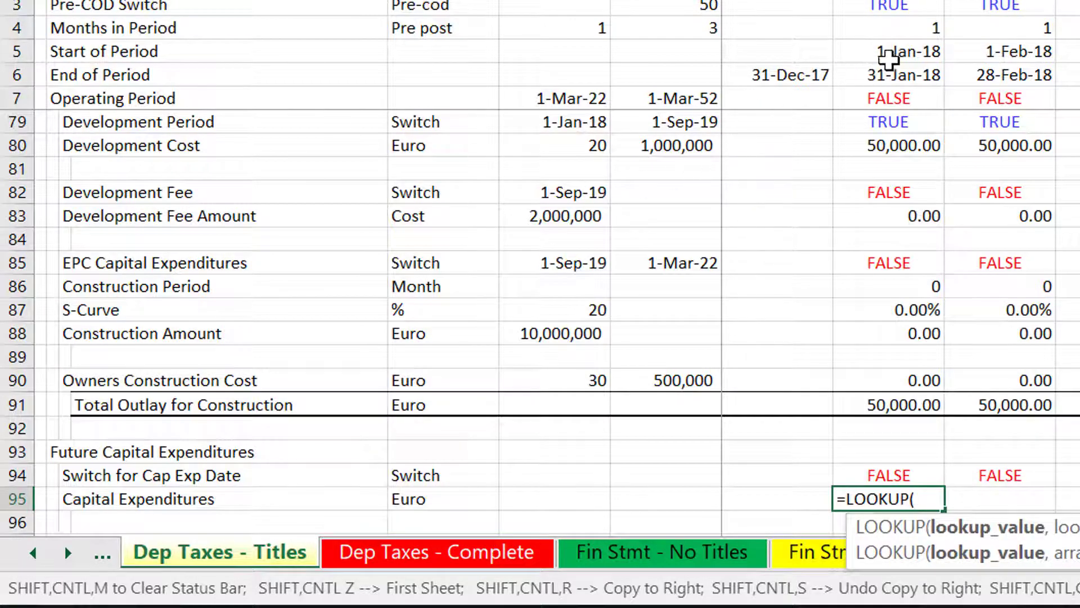
{"action": "left_click", "coordinate": [888, 58]}
{"action": "type", "text": ","}
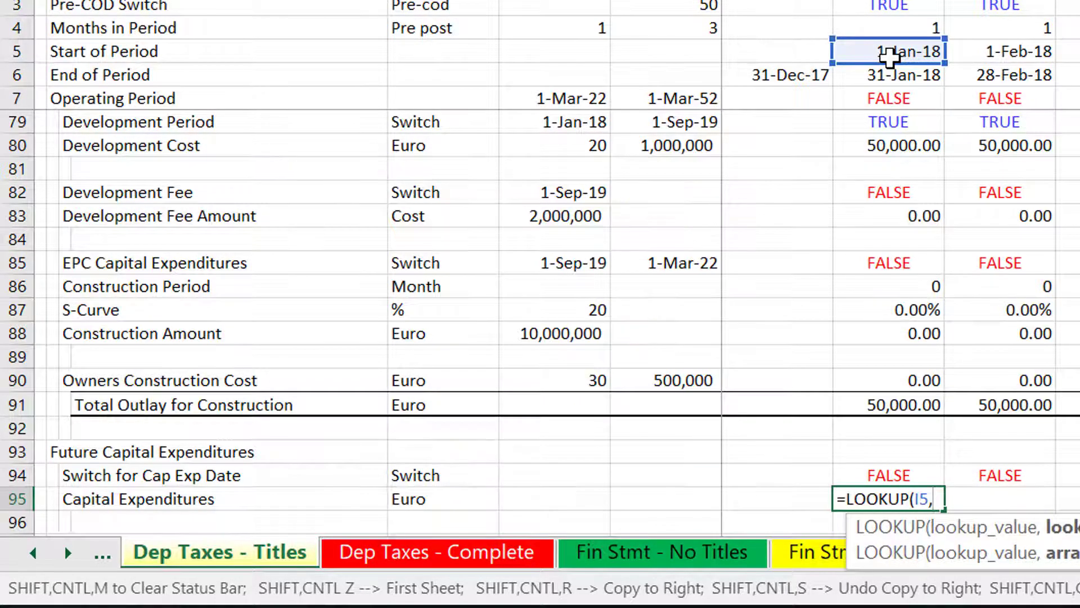
{"action": "scroll", "coordinate": [888, 58], "scroll_direction": "up", "scroll_amount": 20}
{"action": "scroll", "coordinate": [888, 58], "scroll_direction": "down", "scroll_amount": 4}
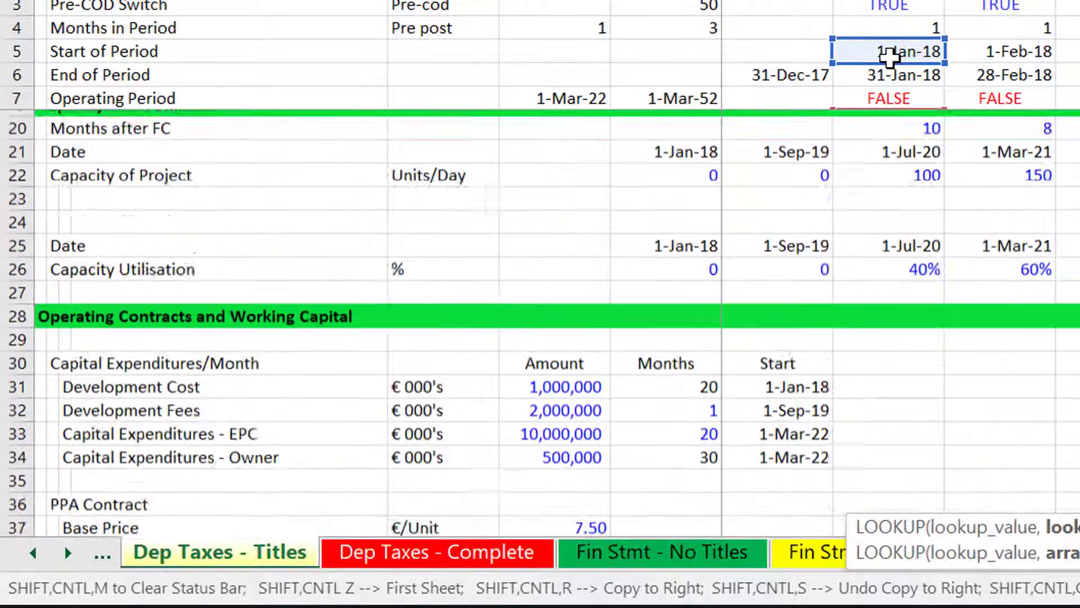
{"action": "scroll", "coordinate": [888, 58], "scroll_direction": "down", "scroll_amount": 6}
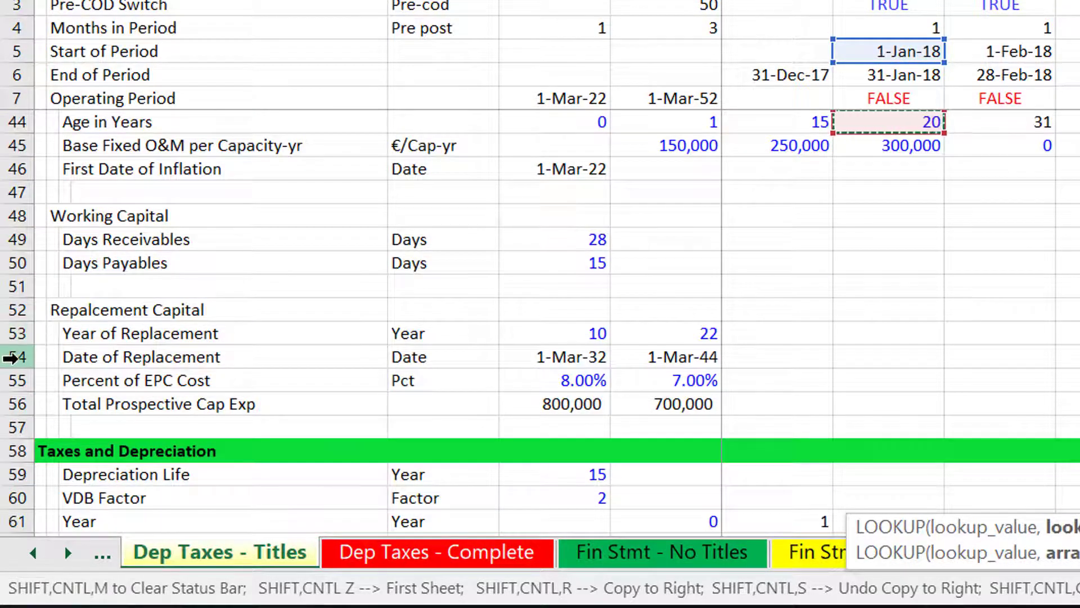
{"action": "left_click", "coordinate": [18, 356]}
{"action": "type", "text": ","}
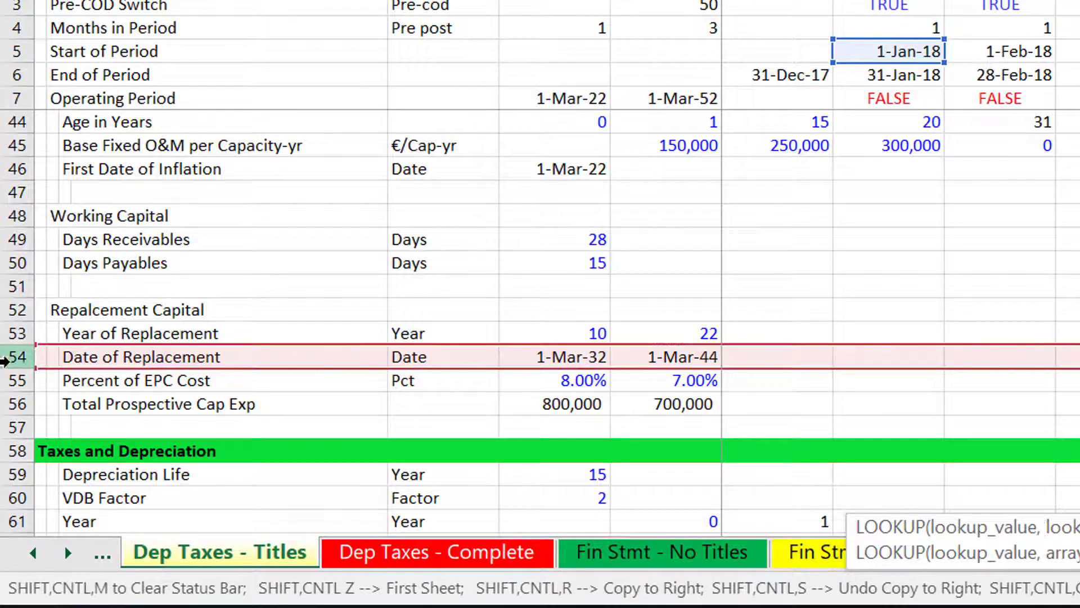
{"action": "left_click", "coordinate": [14, 406]}
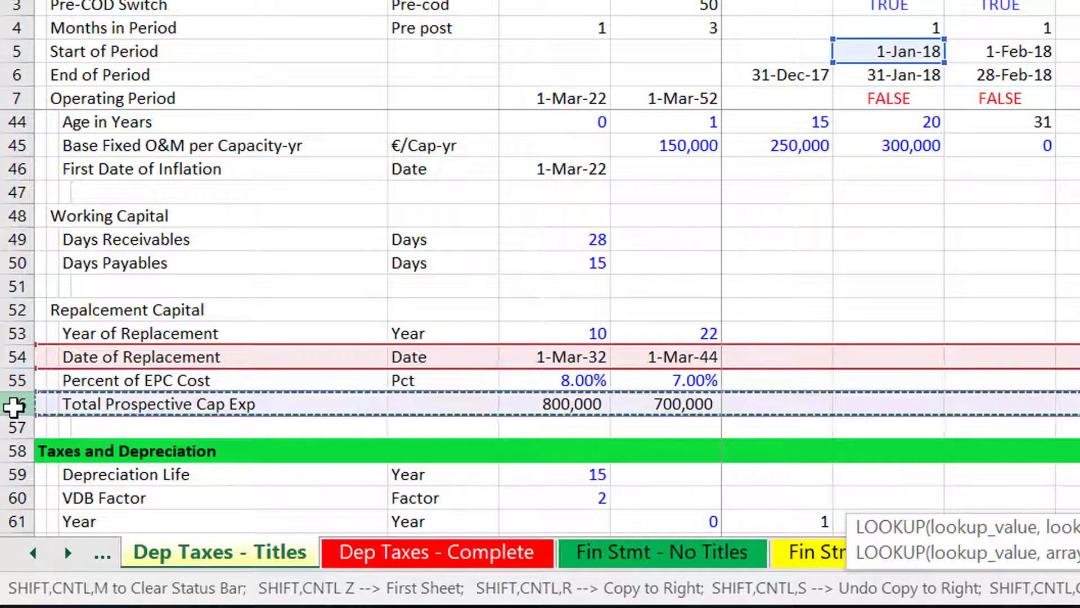
{"action": "key", "text": "Return"}
{"action": "key", "text": "Up"}
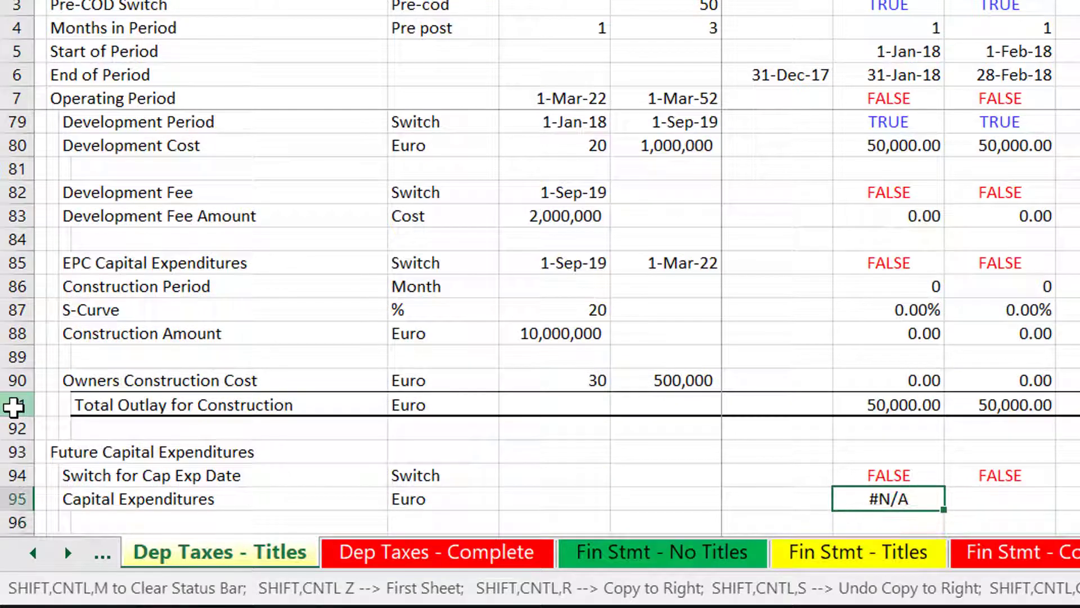
Step: Copy the first period's future Capital Expenditures formula across all periods
{"action": "key", "text": "Up"}
{"action": "key", "text": "Down"}
{"action": "key", "text": "ctrl+shift+r"}
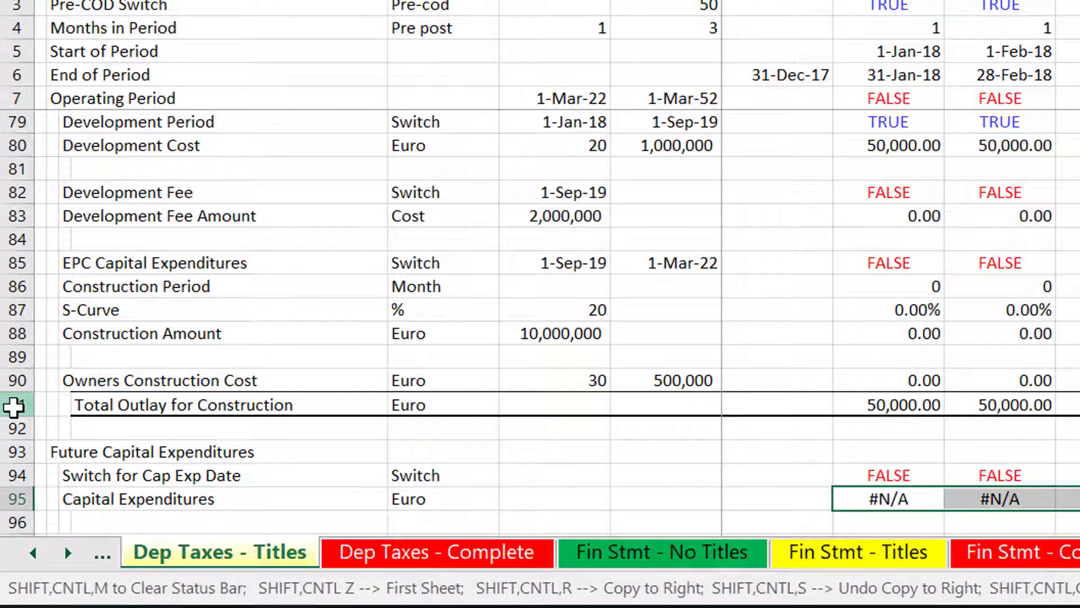
Step: Examine the future Capital Expenditures LOOKUP results across the timeline, before and after the 1-Mar-32 replacement date
{"action": "key", "text": "Right"}
{"action": "key", "text": "Right"}
{"action": "key", "text": "Right"}
{"action": "key", "text": "Right"}
{"action": "key", "text": "Right"}
{"action": "key", "text": "Right"}
{"action": "key", "text": "Right"}
{"action": "key", "text": "Right"}
{"action": "key", "text": "Right"}
{"action": "key", "text": "Right"}
{"action": "key", "text": "Right"}
{"action": "key", "text": "Right"}
{"action": "key", "text": "Right"}
{"action": "key", "text": "Right"}
{"action": "key", "text": "Right"}
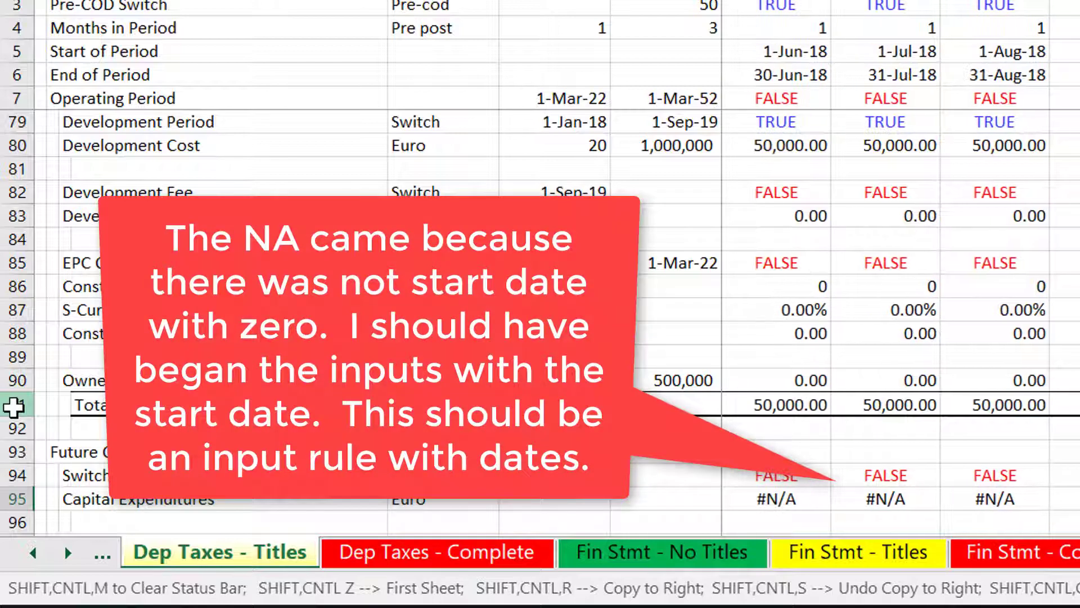
{"action": "key", "text": "Right"}
{"action": "key", "text": "Right"}
{"action": "key", "text": "Right"}
{"action": "key", "text": "Right"}
{"action": "key", "text": "Right"}
{"action": "key", "text": "Right"}
{"action": "key", "text": "Right"}
{"action": "key", "text": "Right"}
{"action": "key", "text": "Right"}
{"action": "key", "text": "Right"}
{"action": "key", "text": "Right"}
{"action": "key", "text": "Right"}
{"action": "key", "text": "Right"}
{"action": "key", "text": "Right"}
{"action": "key", "text": "Right"}
{"action": "key", "text": "Right"}
{"action": "key", "text": "Right"}
{"action": "key", "text": "Right"}
{"action": "key", "text": "Right"}
{"action": "key", "text": "Right"}
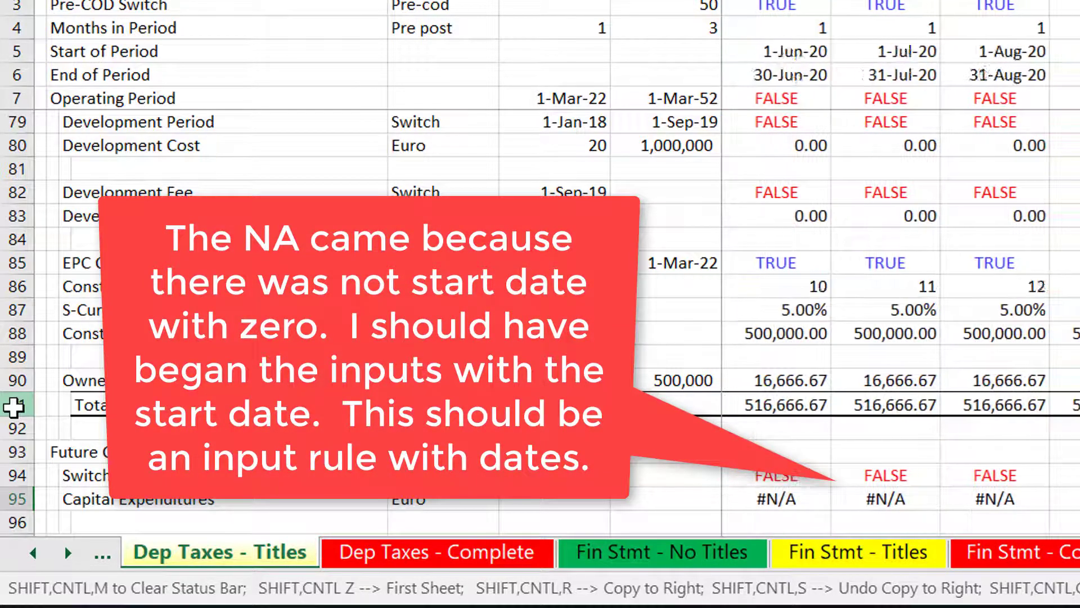
{"action": "key", "text": "Right"}
{"action": "key", "text": "Right"}
{"action": "key", "text": "Right"}
{"action": "key", "text": "Right"}
{"action": "key", "text": "Right"}
{"action": "key", "text": "Right"}
{"action": "key", "text": "Right"}
{"action": "key", "text": "Right"}
{"action": "key", "text": "Right"}
{"action": "key", "text": "Right"}
{"action": "key", "text": "Right"}
{"action": "key", "text": "Right"}
{"action": "key", "text": "Right"}
{"action": "key", "text": "Right"}
{"action": "key", "text": "Right"}
{"action": "key", "text": "Right"}
{"action": "key", "text": "Right"}
{"action": "key", "text": "Right"}
{"action": "key", "text": "Right"}
{"action": "key", "text": "Right"}
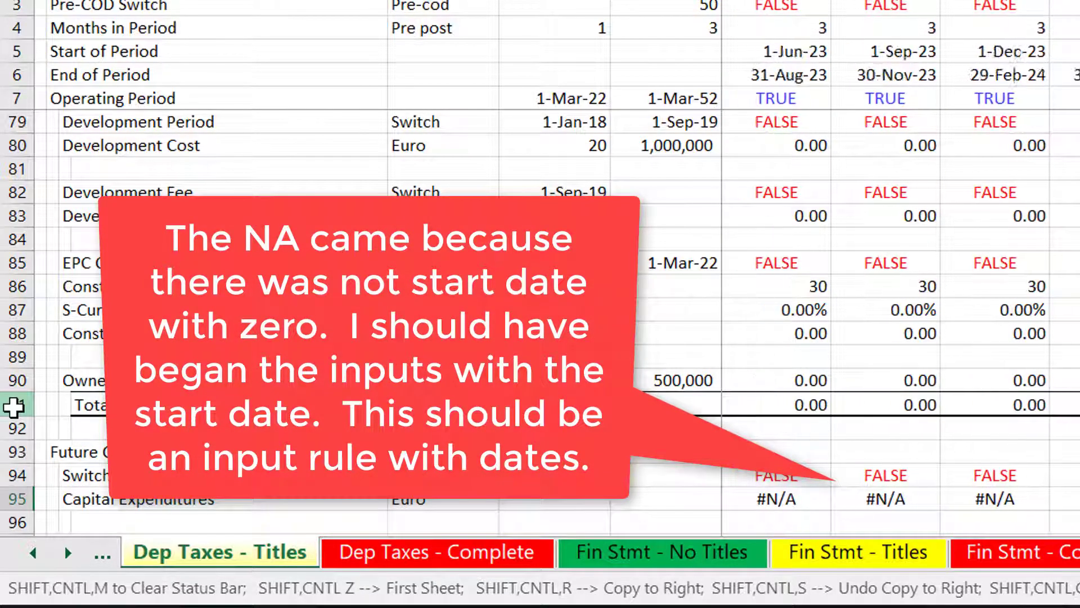
{"action": "key", "text": "Right"}
{"action": "key", "text": "Right"}
{"action": "key", "text": "Right"}
{"action": "key", "text": "Right"}
{"action": "key", "text": "Right"}
{"action": "key", "text": "Right"}
{"action": "key", "text": "Right"}
{"action": "key", "text": "Right"}
{"action": "key", "text": "Right"}
{"action": "key", "text": "Right"}
{"action": "key", "text": "Right"}
{"action": "key", "text": "Right"}
{"action": "key", "text": "Right"}
{"action": "key", "text": "Right"}
{"action": "key", "text": "Right"}
{"action": "key", "text": "Right"}
{"action": "key", "text": "Right"}
{"action": "key", "text": "Right"}
{"action": "key", "text": "Right"}
{"action": "key", "text": "Right"}
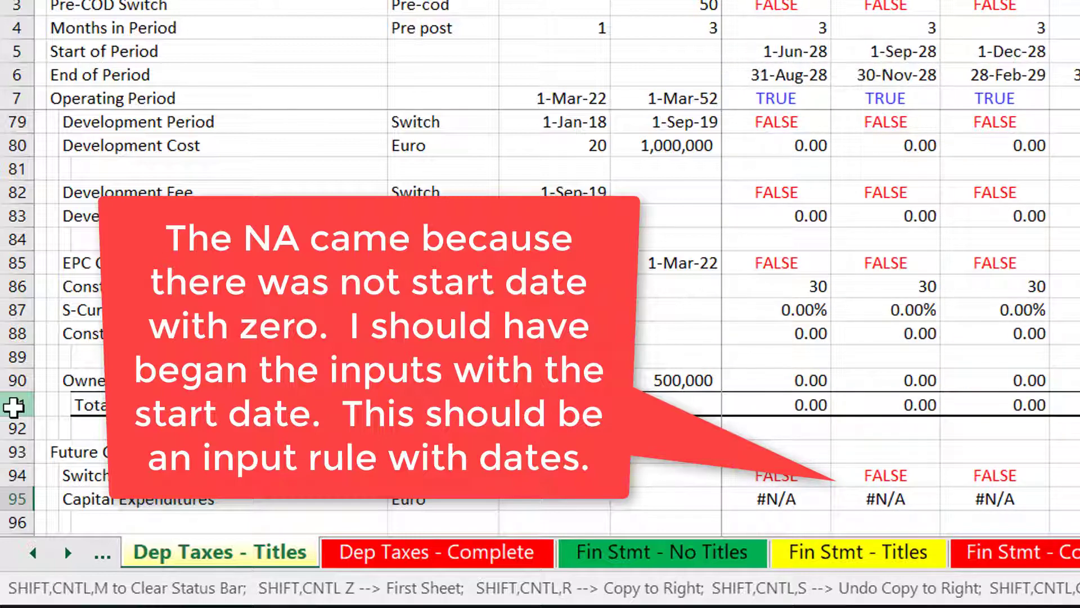
{"action": "key", "text": "Right"}
{"action": "key", "text": "Right"}
{"action": "key", "text": "Right"}
{"action": "key", "text": "Right"}
{"action": "key", "text": "Right"}
{"action": "key", "text": "Right"}
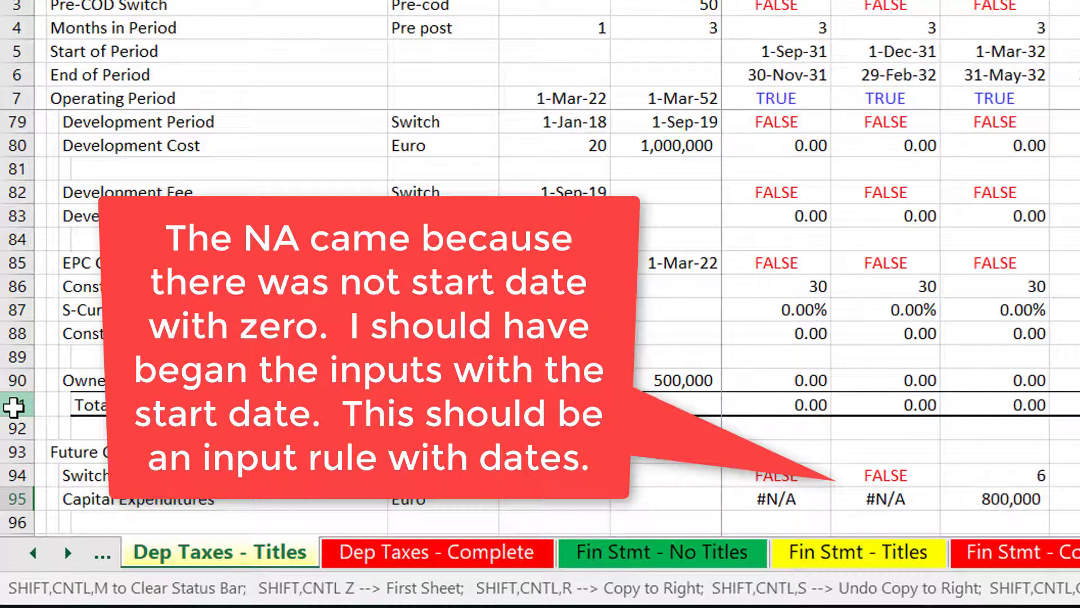
{"action": "key", "text": "Right"}
{"action": "key", "text": "Right"}
{"action": "key", "text": "Right"}
{"action": "key", "text": "Right"}
{"action": "key", "text": "Right"}
{"action": "key", "text": "Right"}
{"action": "key", "text": "Right"}
{"action": "key", "text": "Right"}
{"action": "key", "text": "Right"}
{"action": "key", "text": "Right"}
{"action": "key", "text": "Right"}
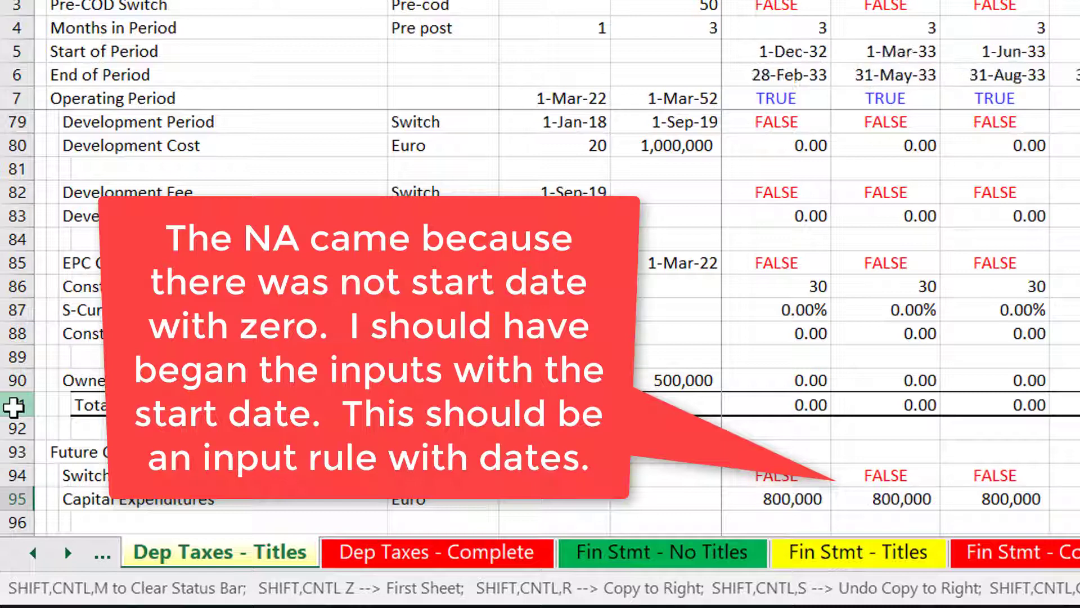
{"action": "key", "text": "Left"}
{"action": "key", "text": "Left"}
{"action": "key", "text": "Left"}
{"action": "key", "text": "Left"}
{"action": "key", "text": "Left"}
{"action": "key", "text": "Left"}
{"action": "key", "text": "Left"}
{"action": "key", "text": "Left"}
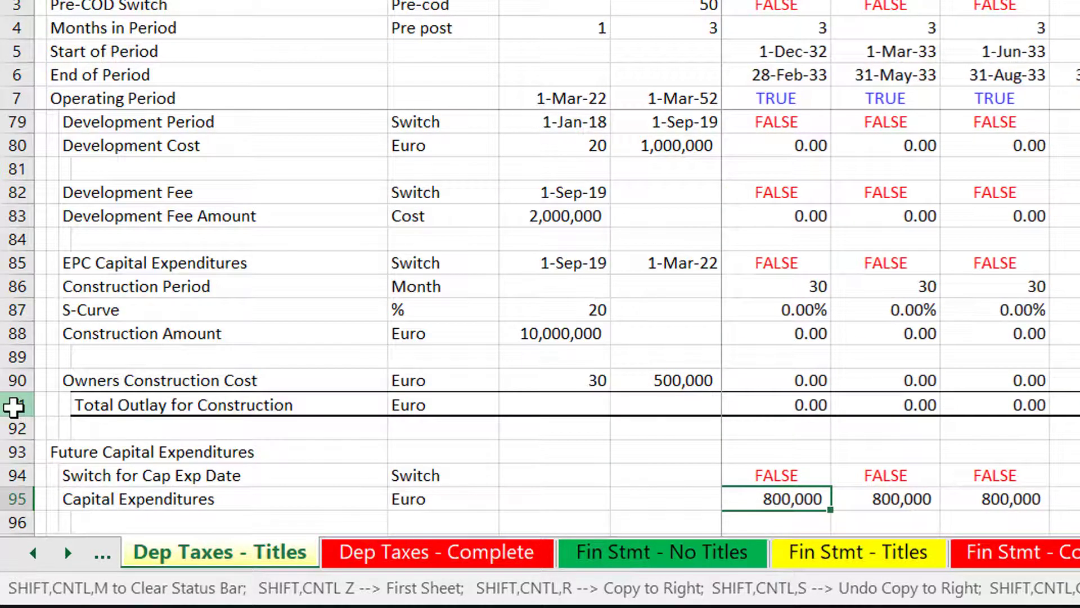
Step: Wrap the first period's future Capital Expenditures LOOKUP in IF with I94 as the test and 0 if false, and copy it across all periods
{"action": "key", "text": "ctrl+Left"}
{"action": "key", "text": "Left"}
{"action": "key", "text": "Left"}
{"action": "key", "text": "Left"}
{"action": "key", "text": "Left"}
{"action": "key", "text": "Right"}
{"action": "key", "text": "Right"}
{"action": "key", "text": "Right"}
{"action": "key", "text": "Right"}
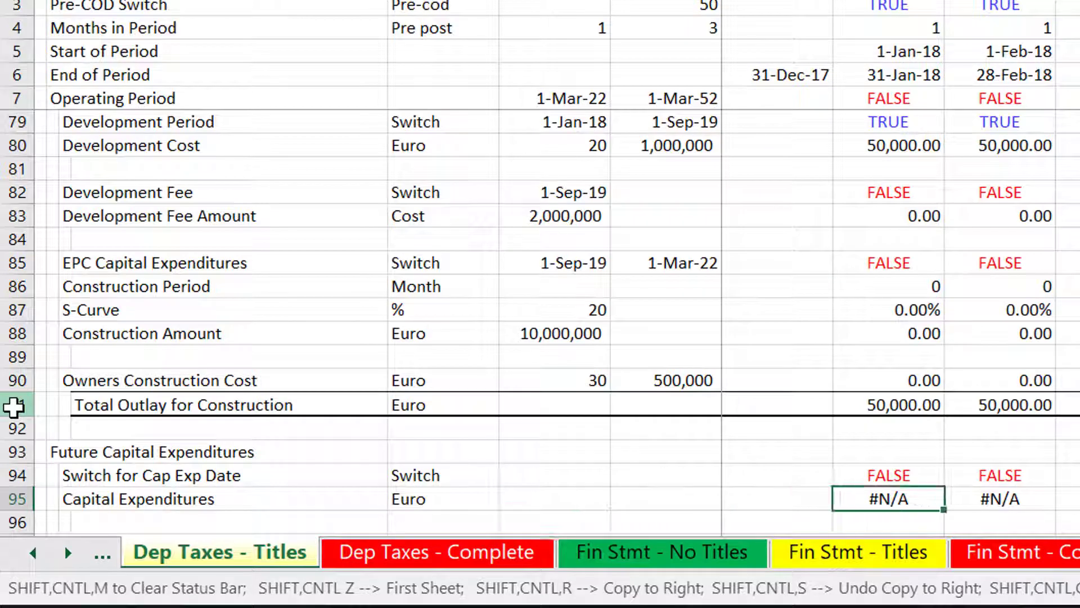
{"action": "key", "text": "F2"}
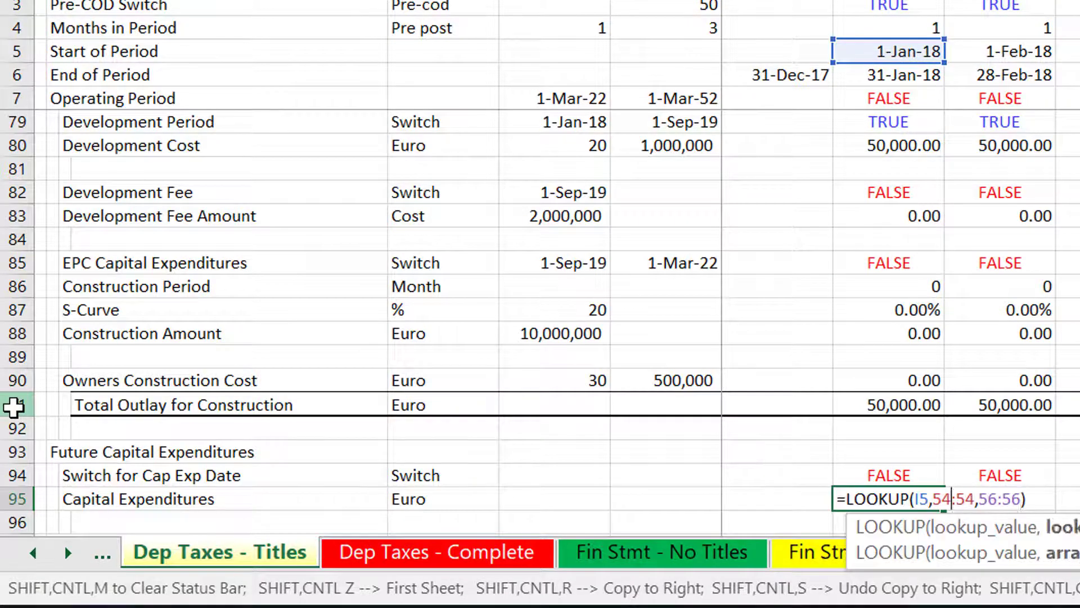
{"action": "key", "text": "Home"}
{"action": "type", "text": "if("}
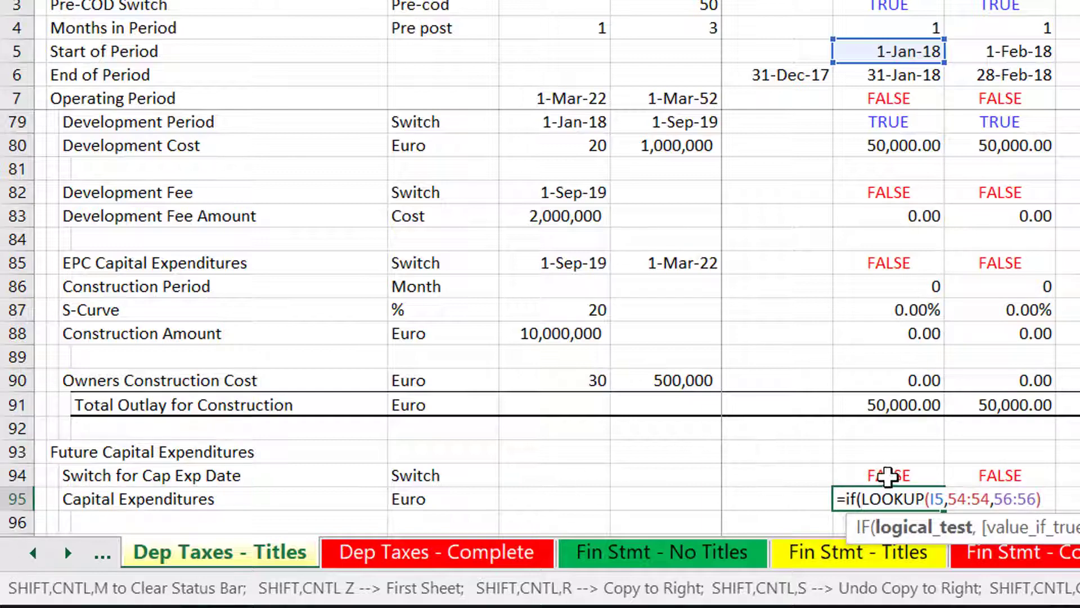
{"action": "left_click", "coordinate": [888, 476]}
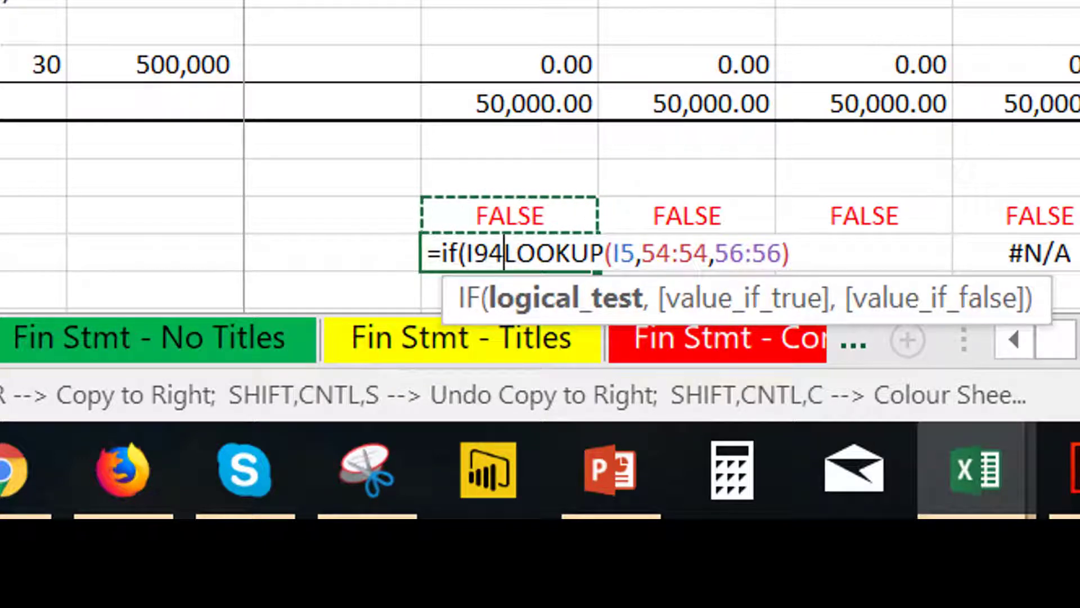
{"action": "type", "text": ","}
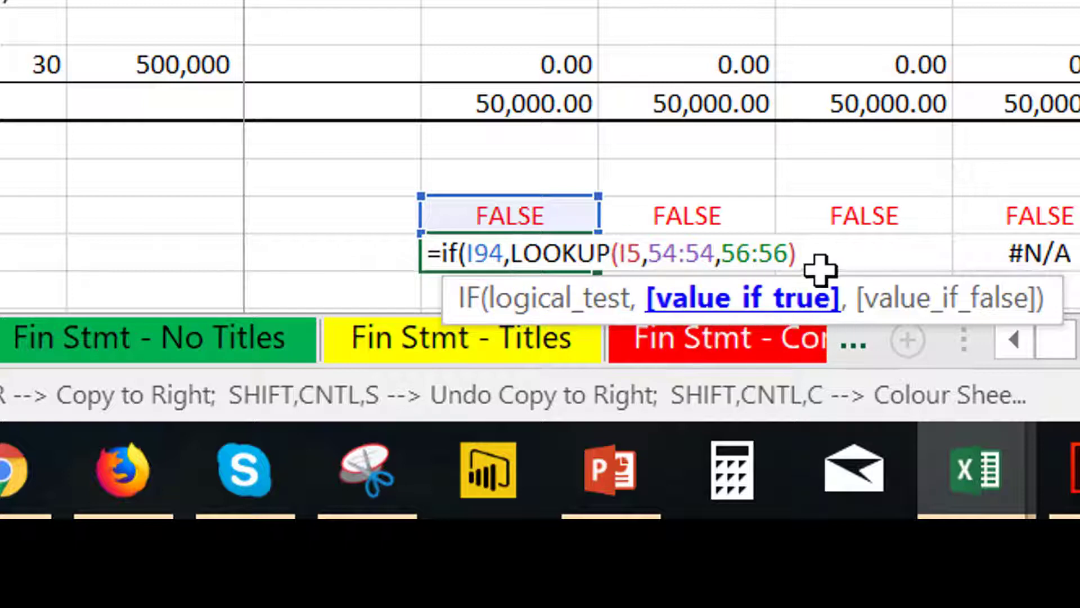
{"action": "type", "text": ",0"}
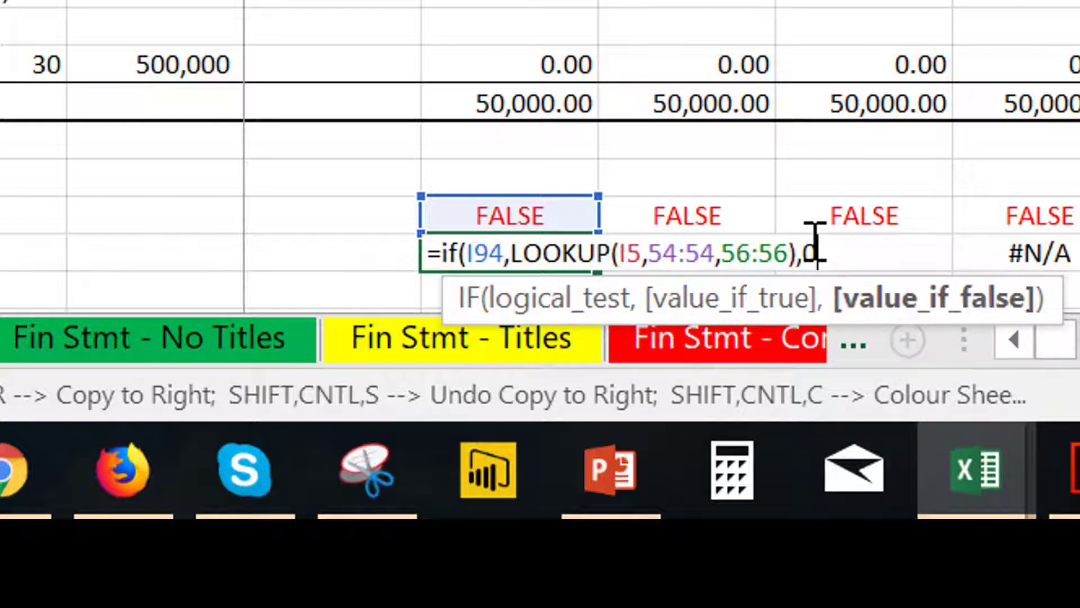
{"action": "key", "text": "Return"}
{"action": "key", "text": "Up"}
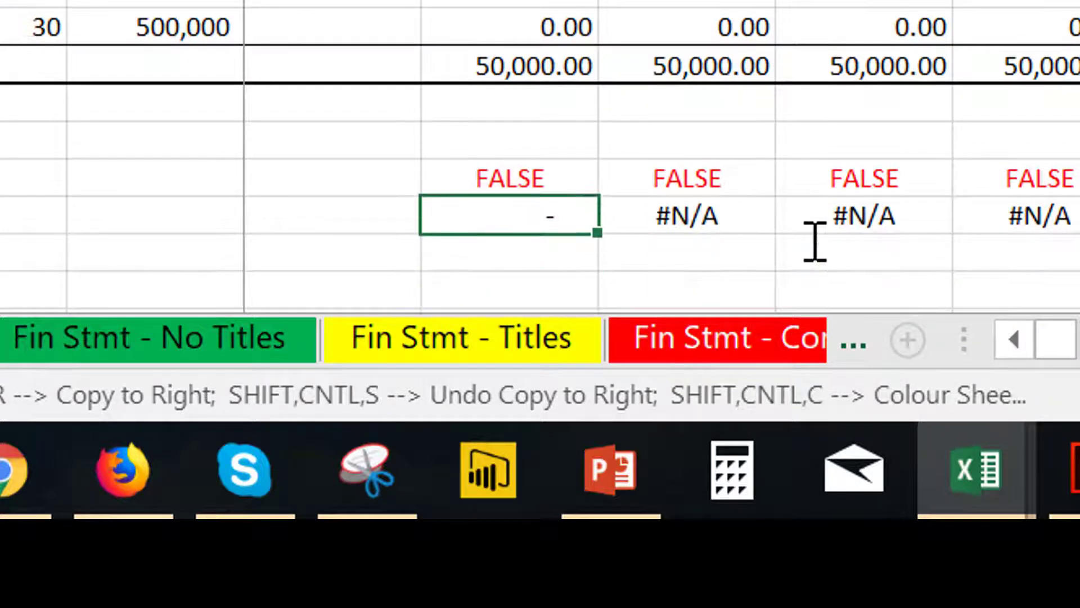
{"action": "key", "text": "ctrl+shift+r"}
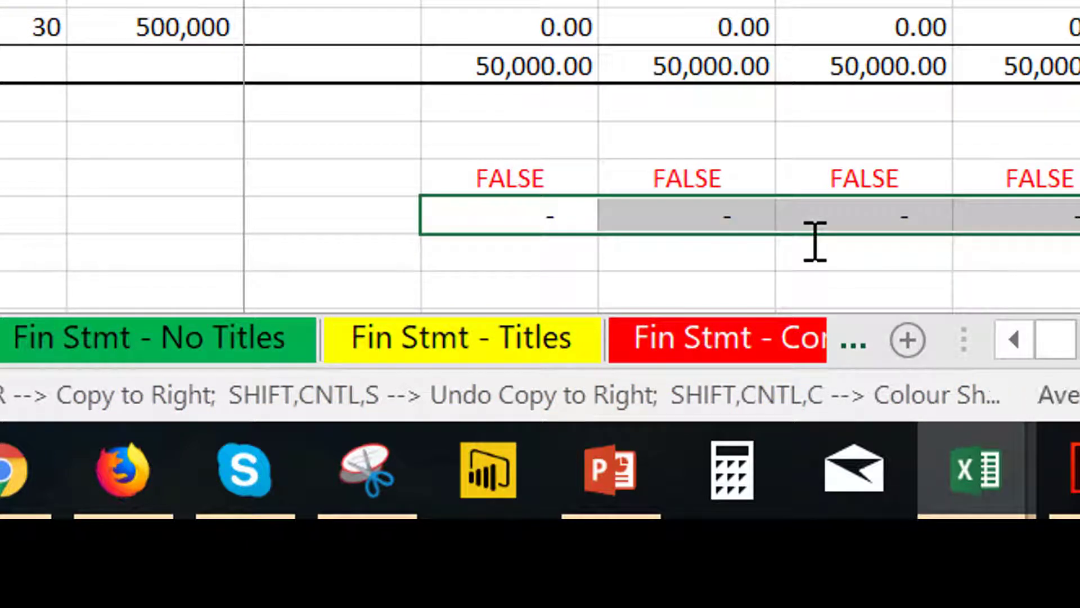
Step: Check the switched future Capital Expenditures amounts across the timeline up to the replacement period
{"action": "key", "text": "Right"}
{"action": "key", "text": "Right"}
{"action": "key", "text": "Right"}
{"action": "key", "text": "Right"}
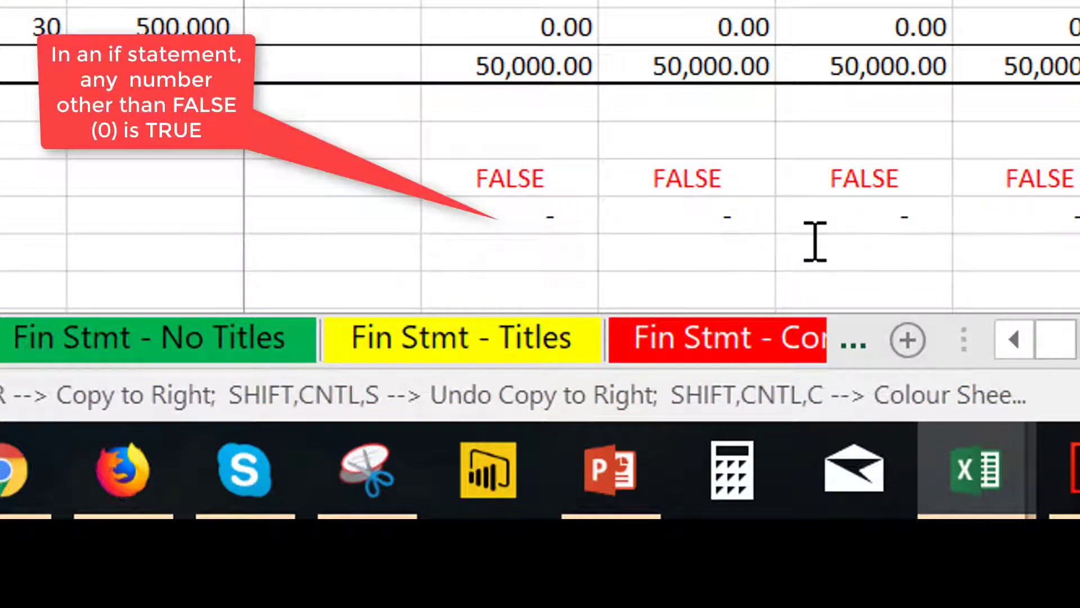
{"action": "key", "text": "Right"}
{"action": "key", "text": "Right"}
{"action": "key", "text": "Right"}
{"action": "key", "text": "Right"}
{"action": "key", "text": "Right"}
{"action": "key", "text": "Right"}
{"action": "key", "text": "Right"}
{"action": "key", "text": "Right"}
{"action": "key", "text": "Right"}
{"action": "key", "text": "Right"}
{"action": "key", "text": "Right"}
{"action": "key", "text": "Right"}
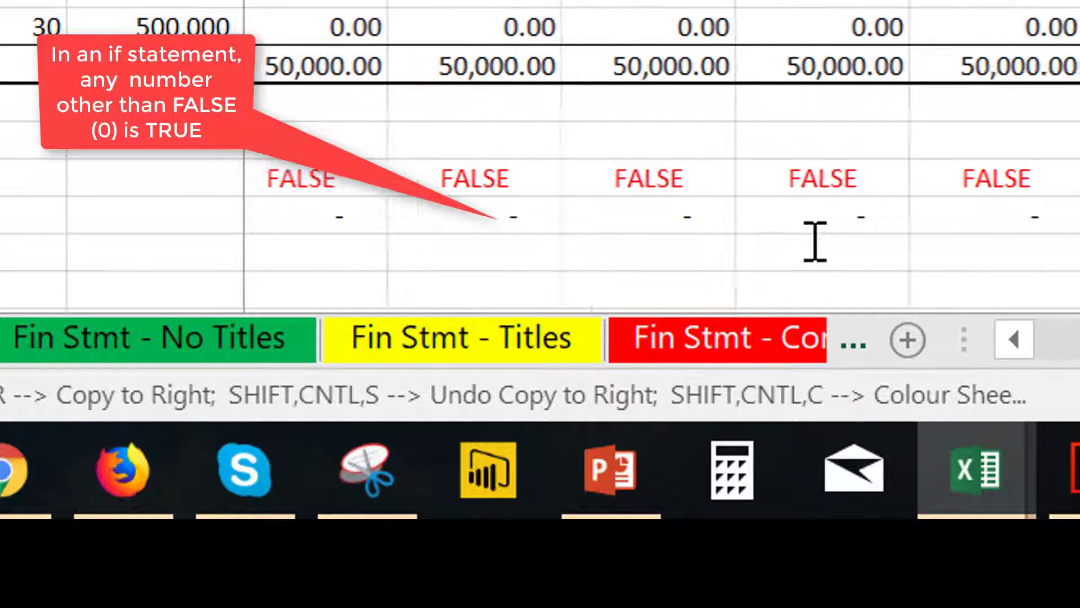
{"action": "key", "text": "Right"}
{"action": "key", "text": "Right"}
{"action": "key", "text": "Right"}
{"action": "key", "text": "Right"}
{"action": "key", "text": "Right"}
{"action": "key", "text": "Right"}
{"action": "key", "text": "Right"}
{"action": "key", "text": "Right"}
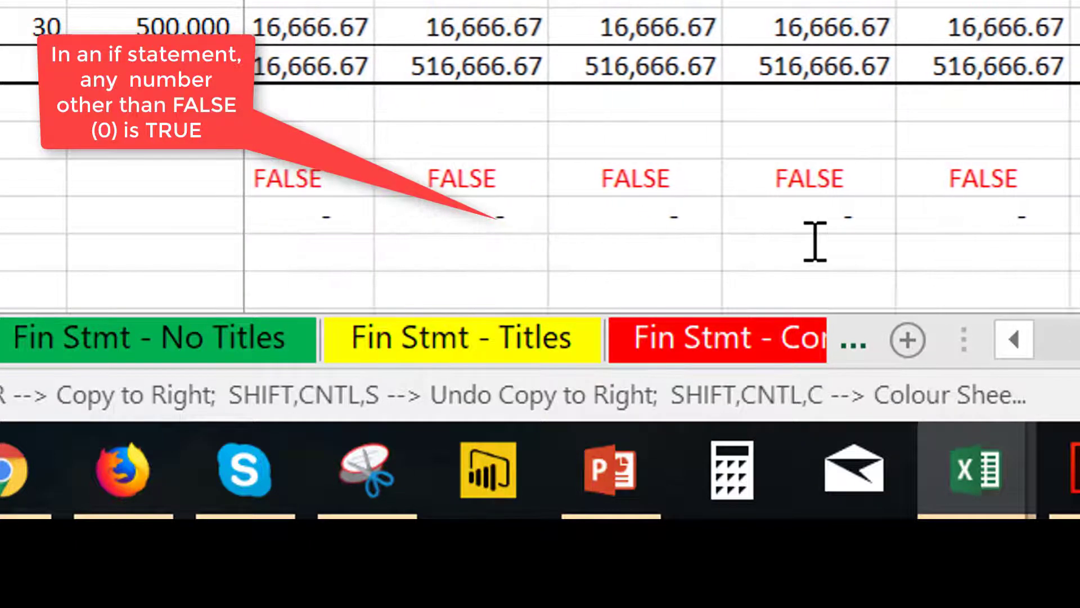
{"action": "key", "text": "Right"}
{"action": "key", "text": "Right"}
{"action": "key", "text": "Right"}
{"action": "key", "text": "Right"}
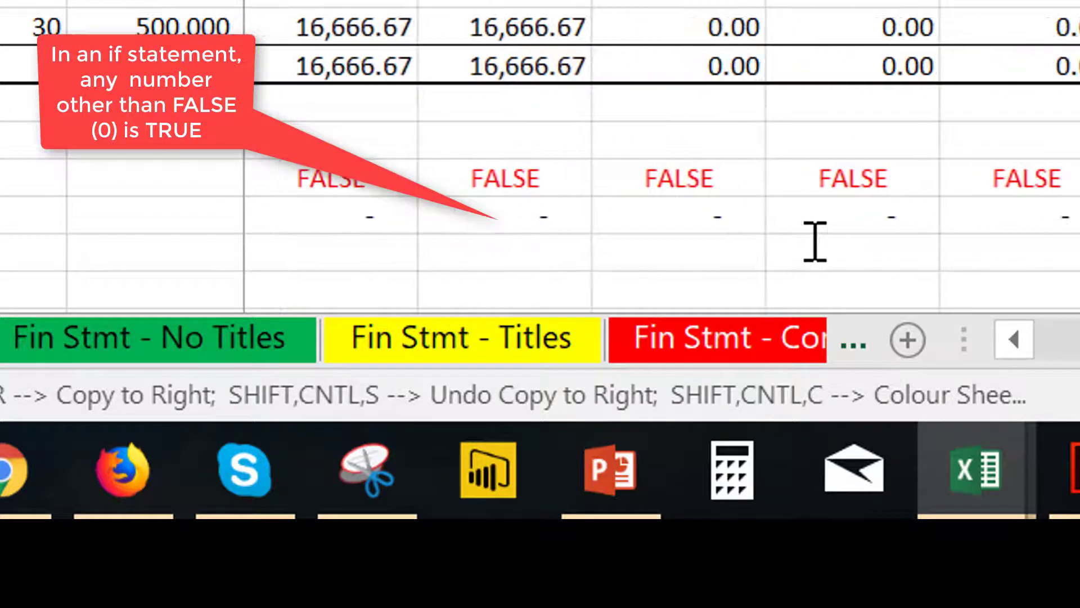
{"action": "key", "text": "Right"}
{"action": "key", "text": "Right"}
{"action": "key", "text": "Right"}
{"action": "key", "text": "Right"}
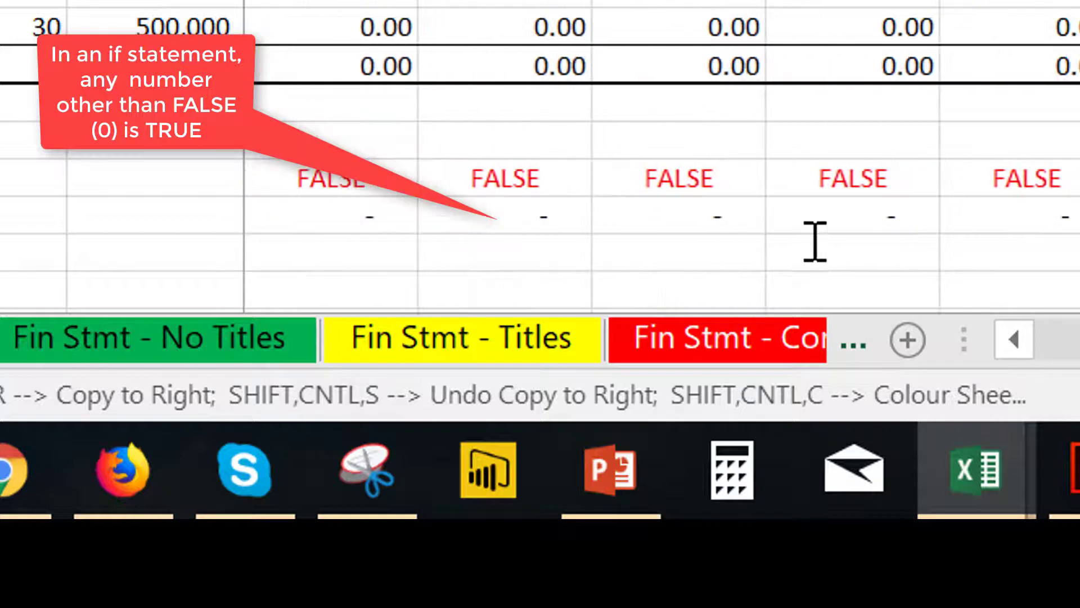
{"action": "key", "text": "Right"}
{"action": "key", "text": "Right"}
{"action": "key", "text": "Right"}
{"action": "key", "text": "Right"}
{"action": "key", "text": "Right"}
{"action": "key", "text": "Right"}
{"action": "key", "text": "Right"}
{"action": "key", "text": "Right"}
{"action": "key", "text": "Right"}
{"action": "key", "text": "Right"}
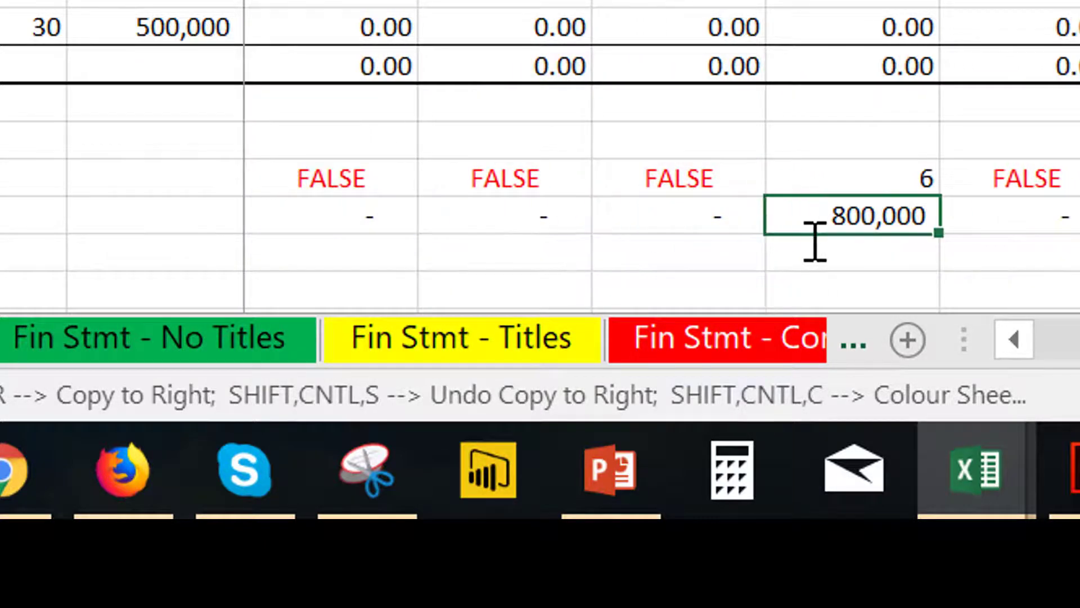
Step: Check the switched future Capital Expenditures amounts in the replacement periods flagged 6 and 7 and in the periods around them
{"action": "key", "text": "Right"}
{"action": "key", "text": "Right"}
{"action": "key", "text": "Right"}
{"action": "key", "text": "Right"}
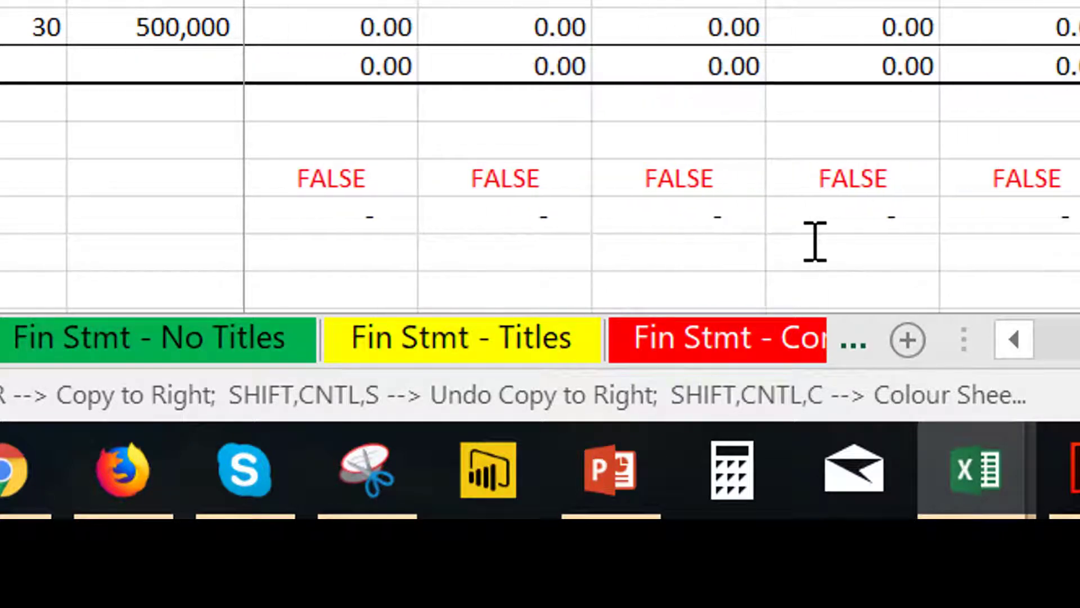
{"action": "key", "text": "Right"}
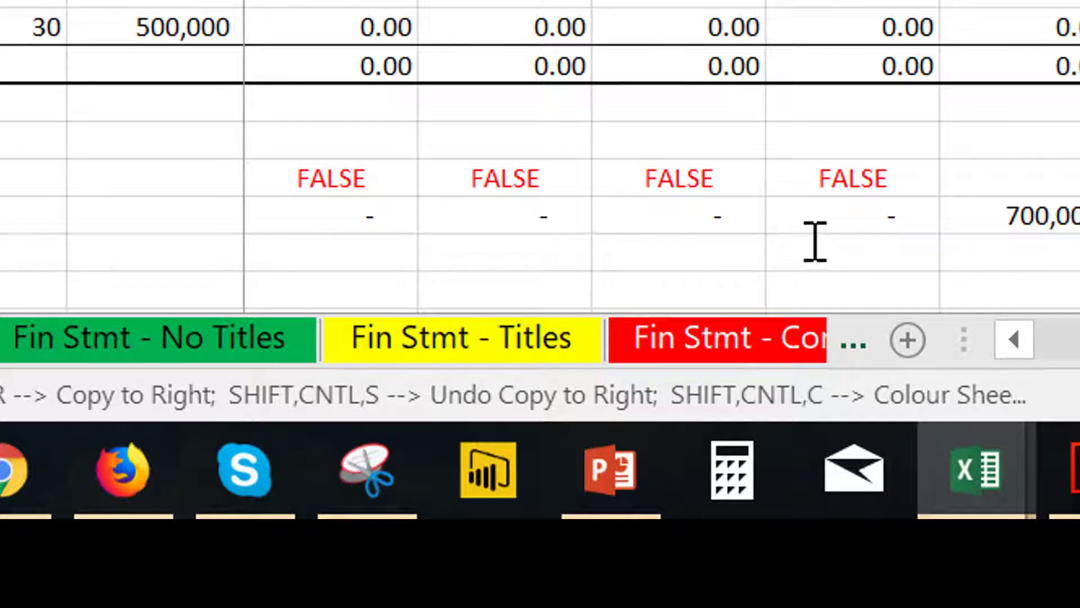
{"action": "key", "text": "Left"}
{"action": "key", "text": "Left"}
{"action": "key", "text": "Left"}
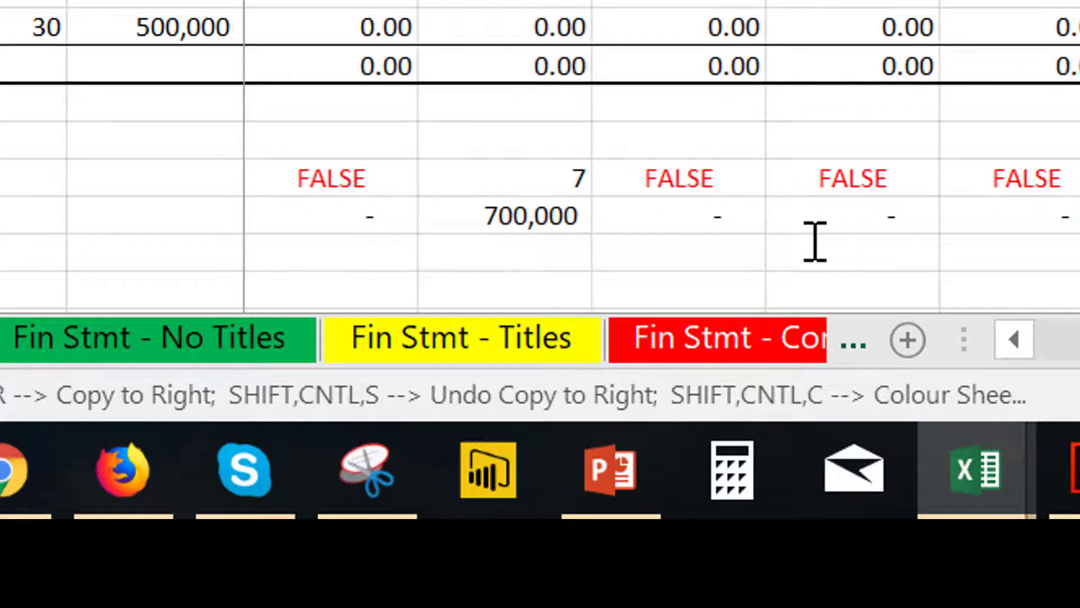
{"action": "key", "text": "Left"}
{"action": "key", "text": "Left"}
{"action": "key", "text": "Left"}
{"action": "key", "text": "Left"}
{"action": "key", "text": "Left"}
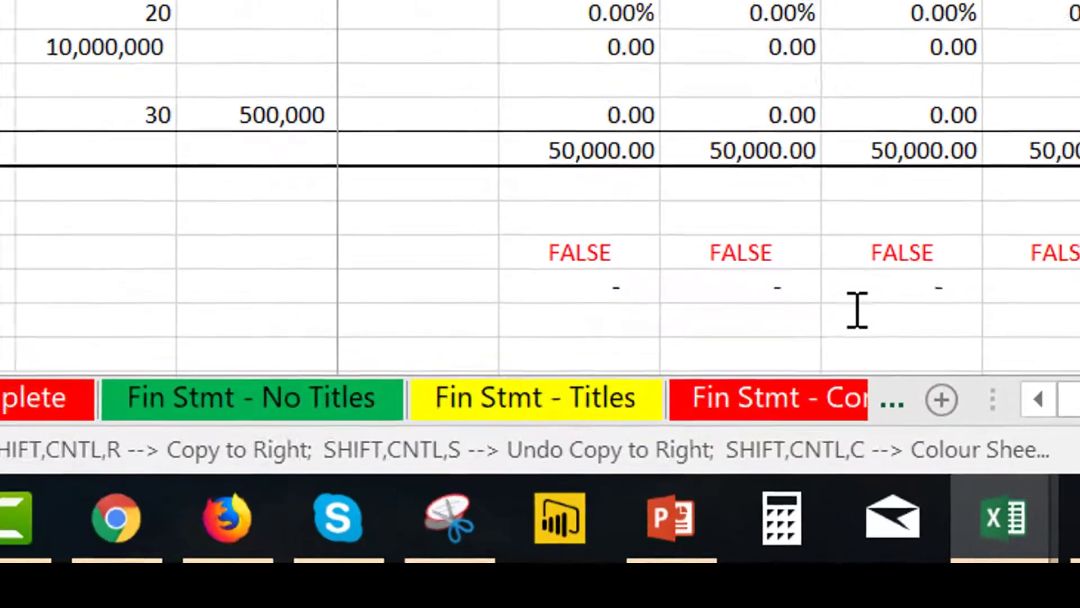
Step: Review the first period's future Capital Expenditures amount together with its Switch for Cap Exp Date
{"action": "key", "text": "Down"}
{"action": "key", "text": "Down"}
{"action": "key", "text": "Down"}
{"action": "key", "text": "Down"}
{"action": "key", "text": "Down"}
{"action": "key", "text": "Down"}
{"action": "key", "text": "Down"}
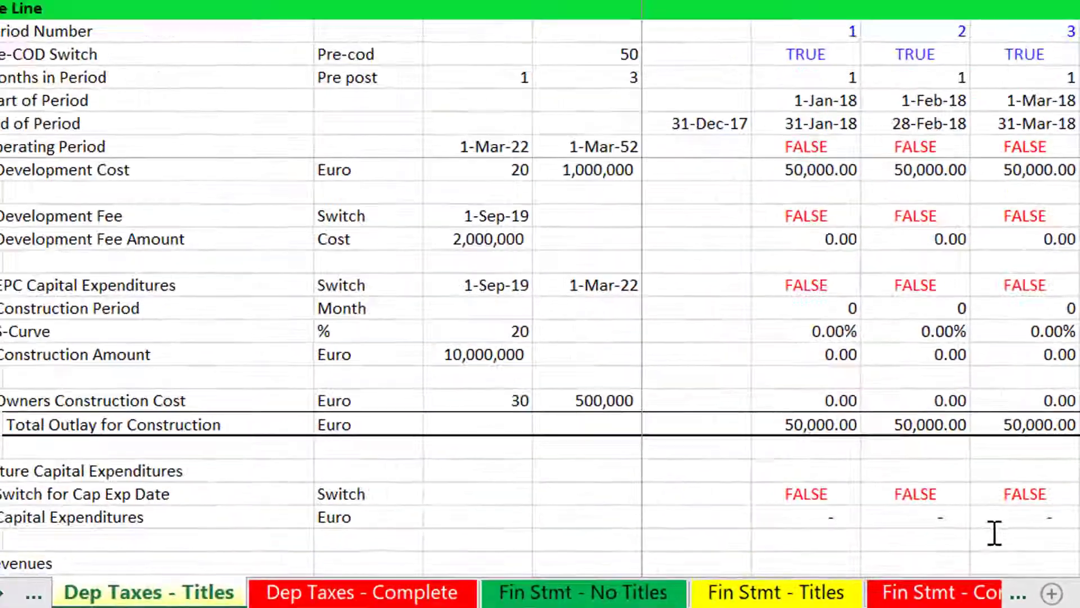
{"action": "key", "text": "Up"}
{"action": "key", "text": "Up"}
{"action": "key", "text": "Up"}
{"action": "key", "text": "Up"}
{"action": "key", "text": "Up"}
{"action": "key", "text": "Up"}
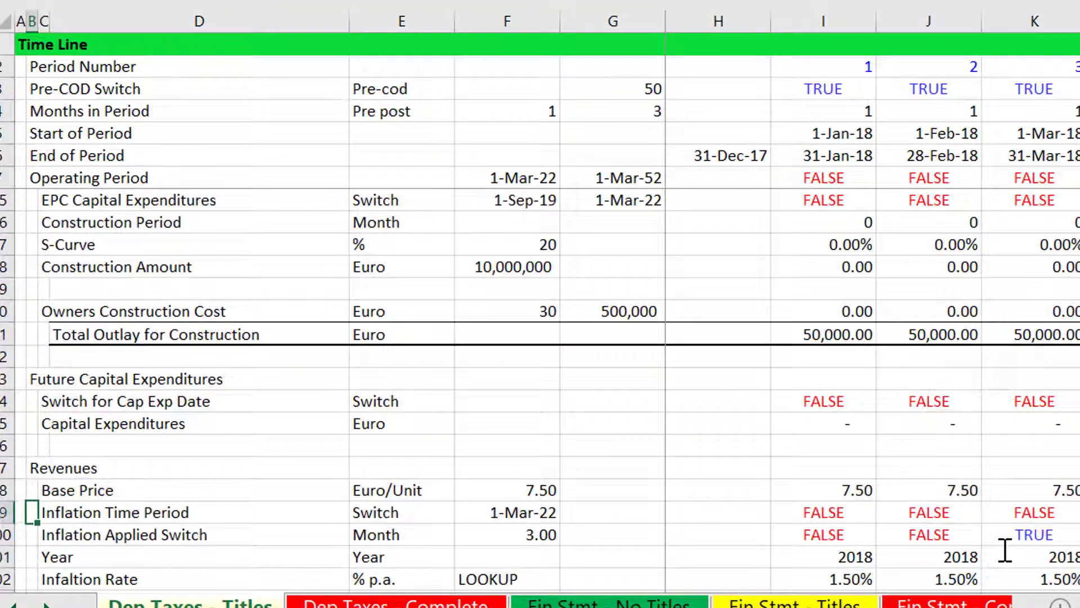
{"action": "key", "text": "Right"}
{"action": "key", "text": "Right"}
{"action": "key", "text": "Right"}
{"action": "key", "text": "Right"}
{"action": "key", "text": "Right"}
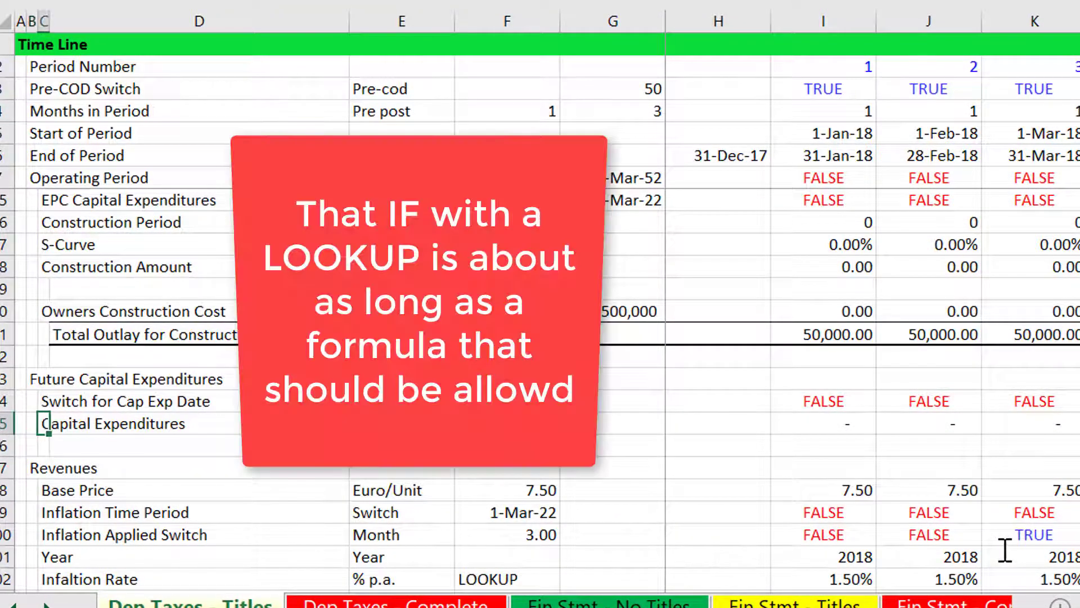
{"action": "key", "text": "Right"}
{"action": "key", "text": "Right"}
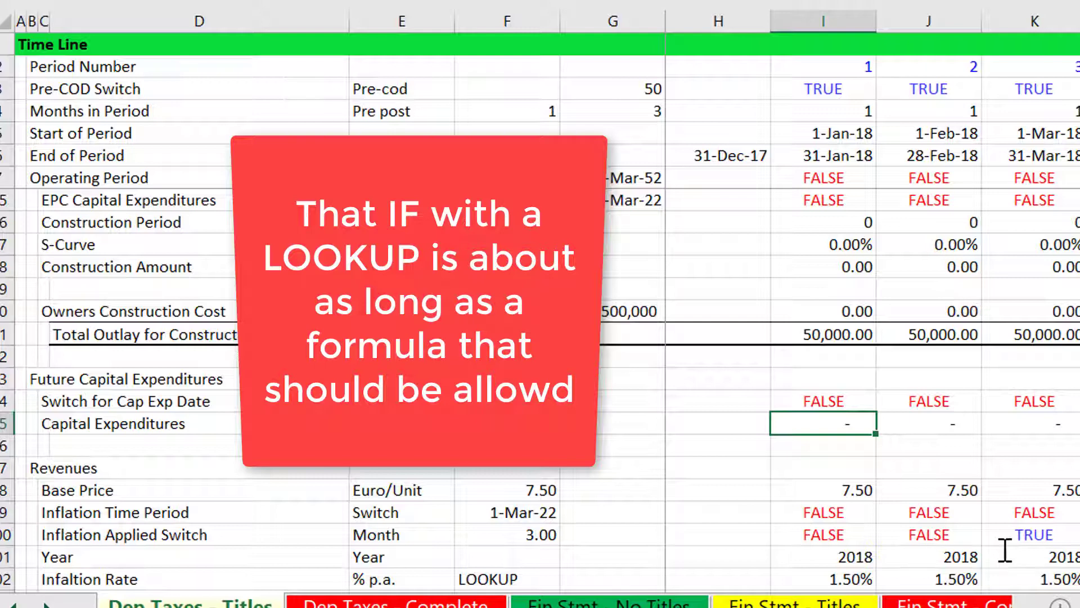
{"action": "key", "text": "Down"}
{"action": "key", "text": "Up"}
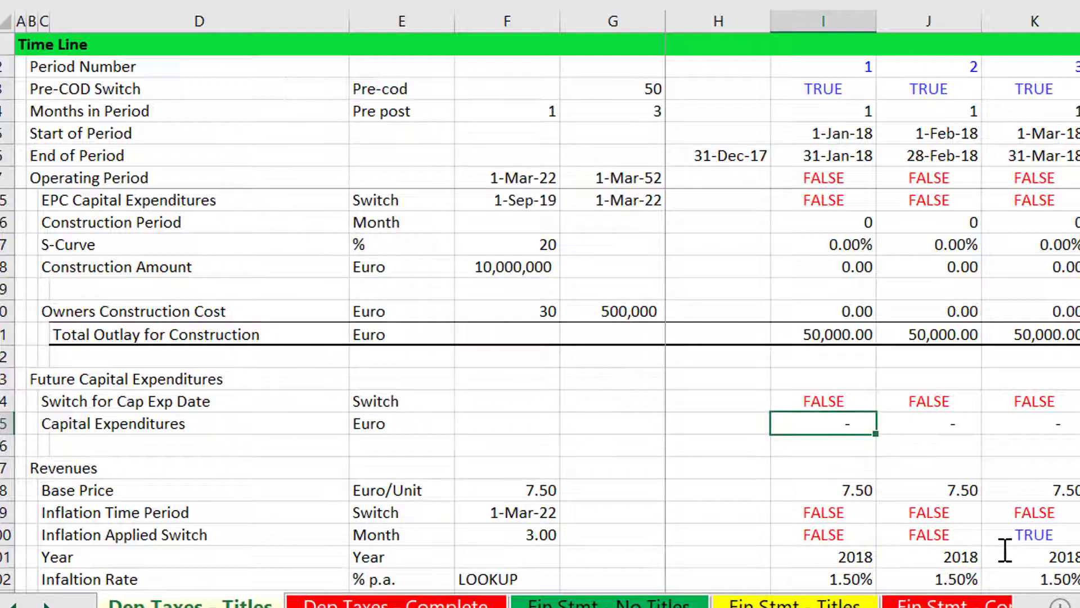
{"action": "key", "text": "Up"}
{"action": "key", "text": "Down"}
{"action": "key", "text": "Up"}
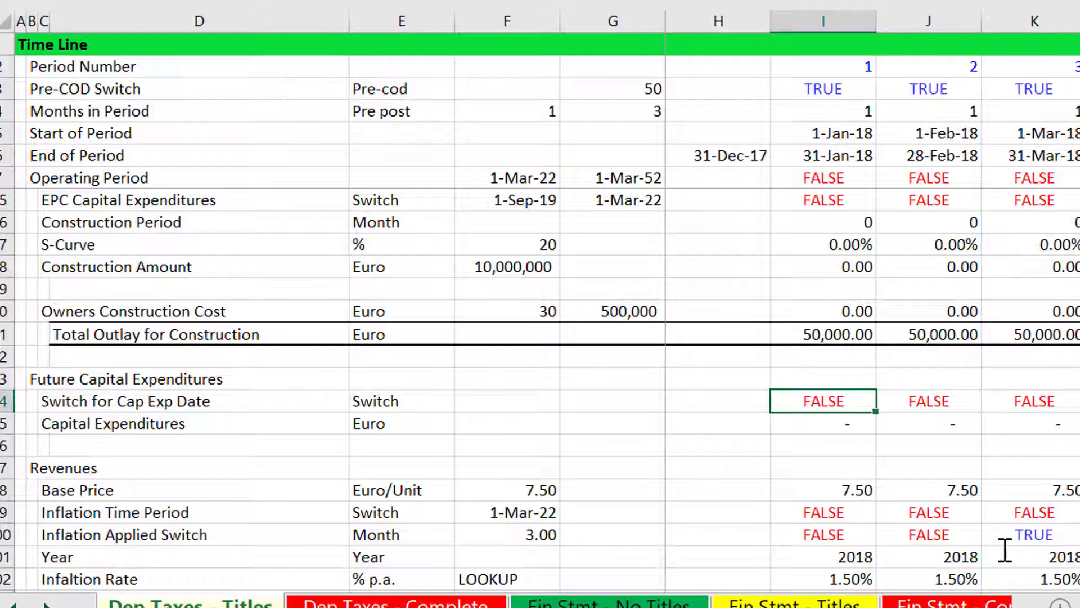
{"action": "key", "text": "Down"}
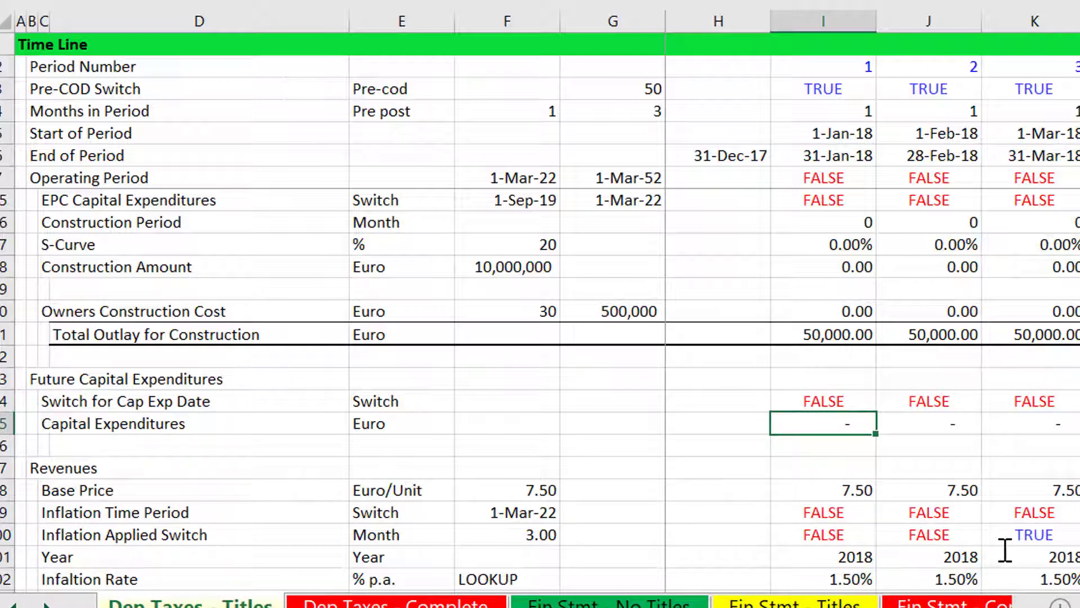
Step: Link the first period's Added Capital Expenditure Opening Balance to the previous period's Closing Balance in H190
{"action": "key", "text": "Down"}
{"action": "key", "text": "Down"}
{"action": "key", "text": "Down"}
{"action": "key", "text": "Down"}
{"action": "key", "text": "Down"}
{"action": "key", "text": "Down"}
{"action": "key", "text": "Down"}
{"action": "key", "text": "Down"}
{"action": "key", "text": "Down"}
{"action": "key", "text": "Down"}
{"action": "key", "text": "Down"}
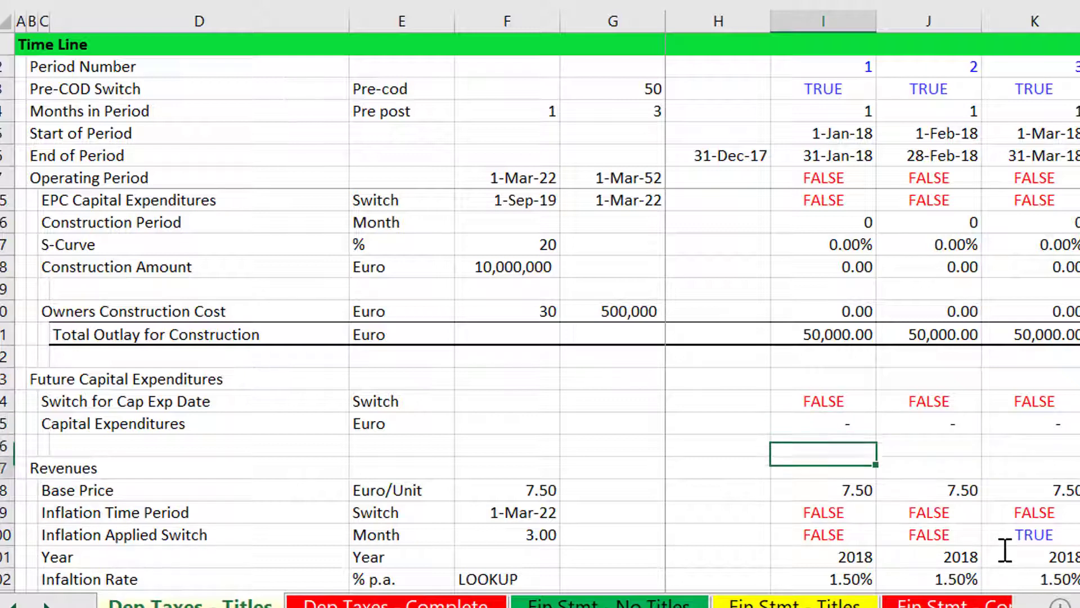
{"action": "key", "text": "Down"}
{"action": "key", "text": "Down"}
{"action": "key", "text": "Up"}
{"action": "key", "text": "Up"}
{"action": "key", "text": "Up"}
{"action": "key", "text": "Up"}
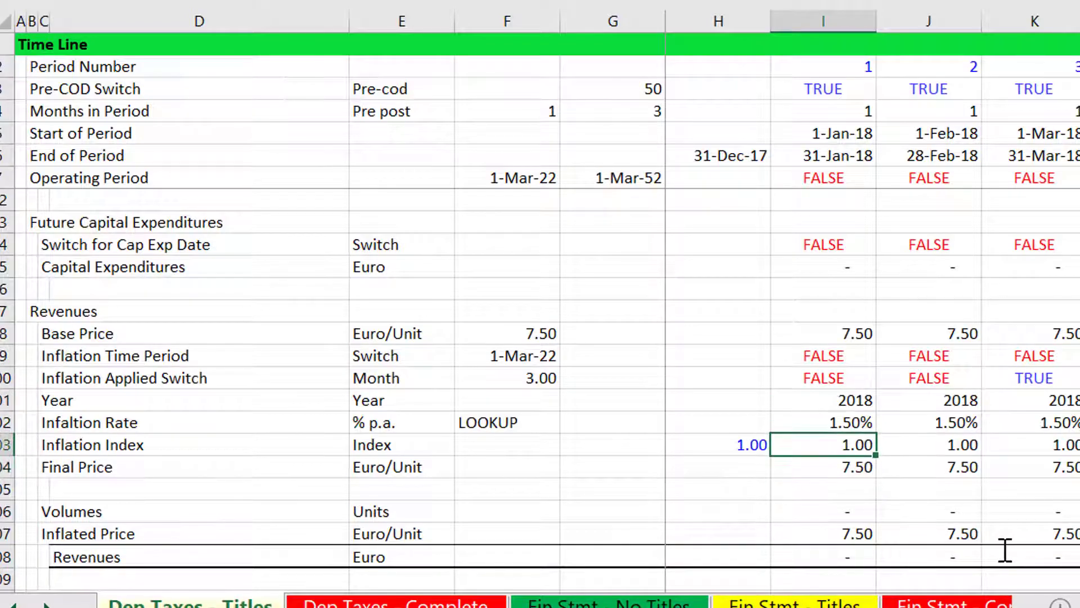
{"action": "key", "text": "Down"}
{"action": "key", "text": "Down"}
{"action": "key", "text": "Down"}
{"action": "key", "text": "Down"}
{"action": "key", "text": "Down"}
{"action": "key", "text": "Down"}
{"action": "key", "text": "Down"}
{"action": "key", "text": "Down"}
{"action": "key", "text": "Down"}
{"action": "key", "text": "Down"}
{"action": "key", "text": "Down"}
{"action": "key", "text": "Down"}
{"action": "key", "text": "Down"}
{"action": "key", "text": "Down"}
{"action": "key", "text": "Down"}
{"action": "key", "text": "Down"}
{"action": "key", "text": "Down"}
{"action": "key", "text": "Down"}
{"action": "key", "text": "Down"}
{"action": "key", "text": "Down"}
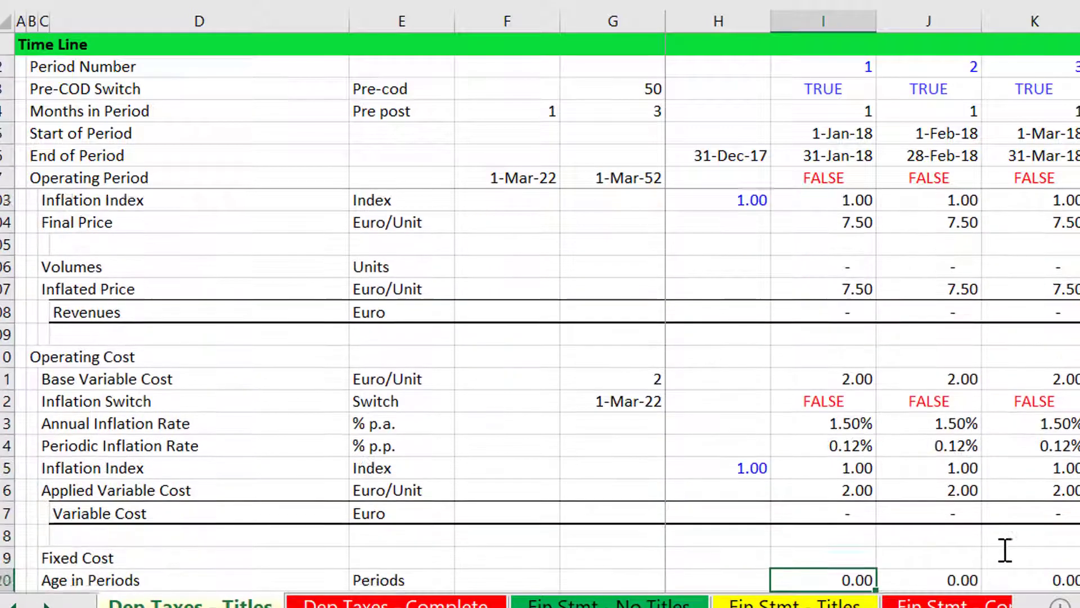
{"action": "key", "text": "Down"}
{"action": "key", "text": "Down"}
{"action": "key", "text": "Down"}
{"action": "key", "text": "Down"}
{"action": "key", "text": "Down"}
{"action": "key", "text": "Down"}
{"action": "key", "text": "Down"}
{"action": "key", "text": "Down"}
{"action": "key", "text": "Down"}
{"action": "key", "text": "Down"}
{"action": "key", "text": "Down"}
{"action": "key", "text": "Down"}
{"action": "key", "text": "Down"}
{"action": "key", "text": "Down"}
{"action": "key", "text": "Down"}
{"action": "key", "text": "Down"}
{"action": "key", "text": "Down"}
{"action": "key", "text": "Down"}
{"action": "key", "text": "Down"}
{"action": "key", "text": "Down"}
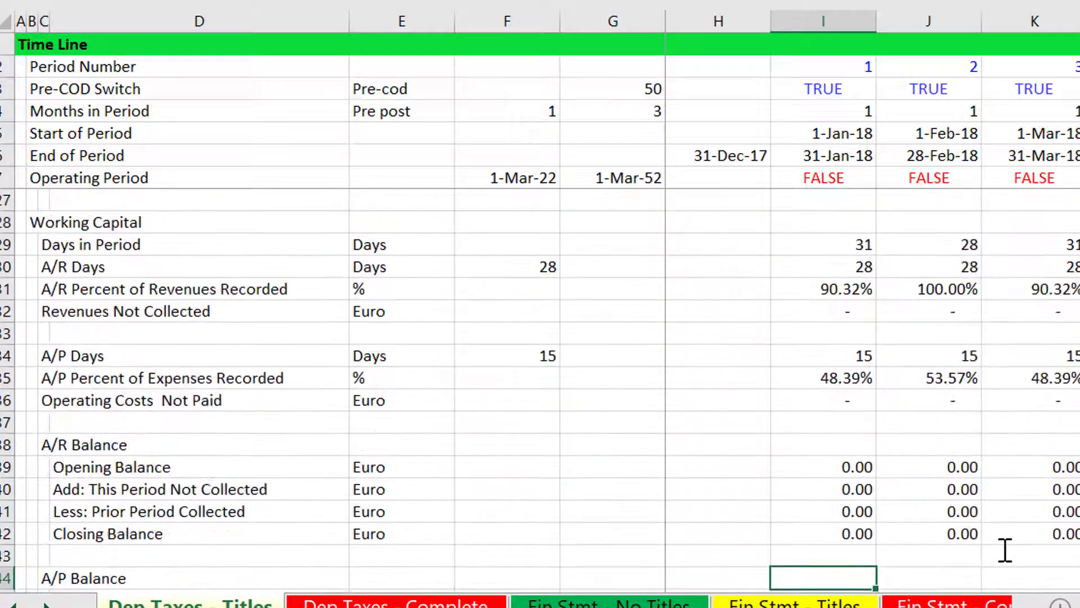
{"action": "key", "text": "Down"}
{"action": "key", "text": "Down"}
{"action": "key", "text": "Down"}
{"action": "key", "text": "Down"}
{"action": "key", "text": "Down"}
{"action": "key", "text": "Down"}
{"action": "key", "text": "Down"}
{"action": "key", "text": "Down"}
{"action": "key", "text": "Down"}
{"action": "key", "text": "Down"}
{"action": "key", "text": "Down"}
{"action": "key", "text": "Down"}
{"action": "key", "text": "Down"}
{"action": "key", "text": "Down"}
{"action": "key", "text": "Down"}
{"action": "key", "text": "Down"}
{"action": "key", "text": "Down"}
{"action": "key", "text": "Down"}
{"action": "key", "text": "Down"}
{"action": "key", "text": "Down"}
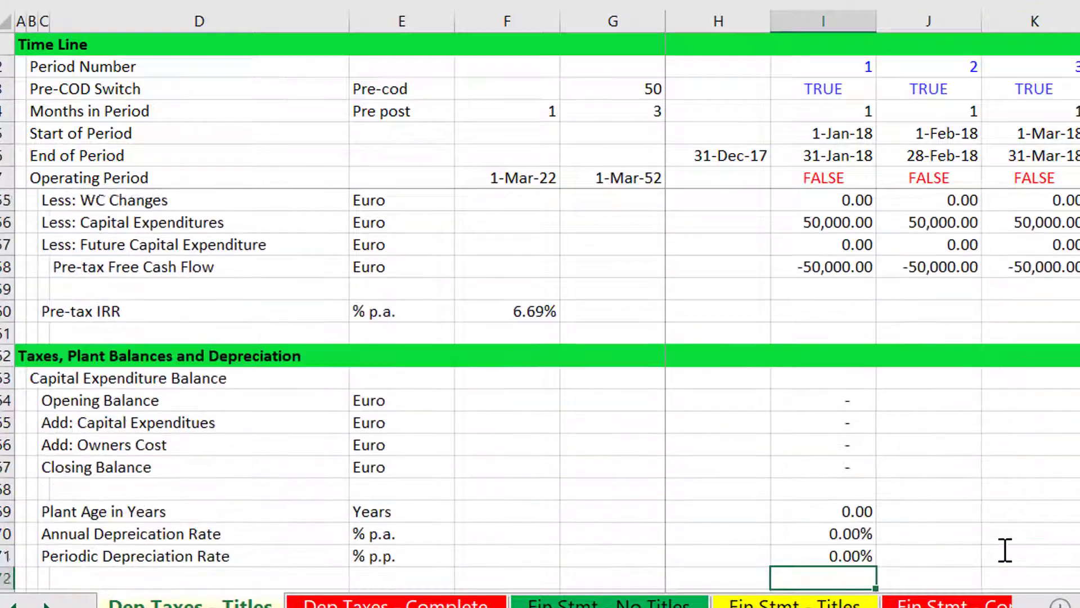
{"action": "key", "text": "Down"}
{"action": "key", "text": "Down"}
{"action": "key", "text": "Down"}
{"action": "key", "text": "Down"}
{"action": "key", "text": "Down"}
{"action": "key", "text": "Down"}
{"action": "key", "text": "Down"}
{"action": "key", "text": "Down"}
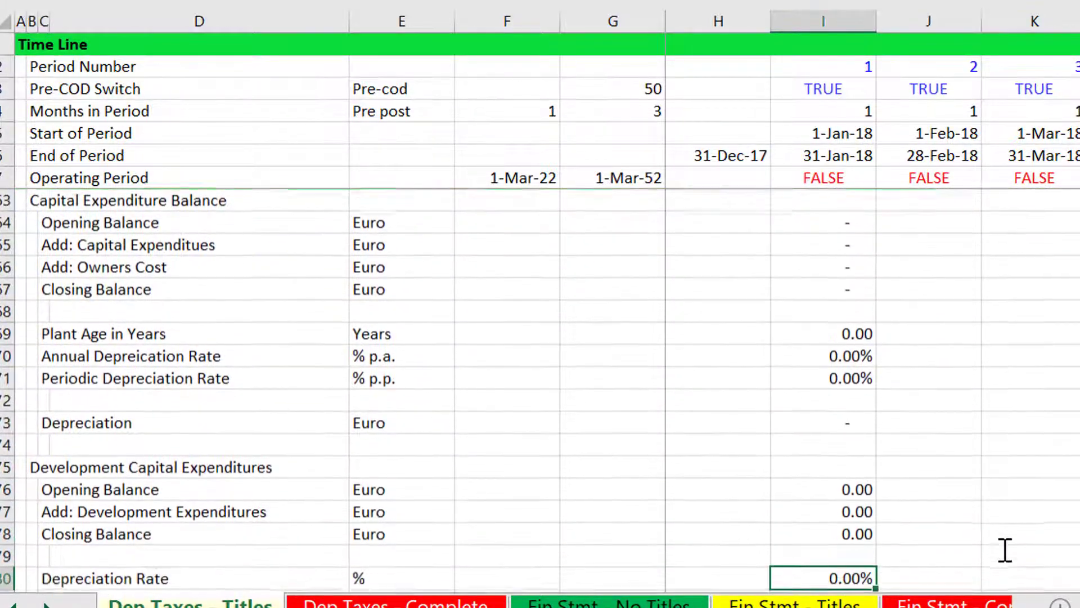
{"action": "key", "text": "Down"}
{"action": "key", "text": "Down"}
{"action": "key", "text": "Down"}
{"action": "key", "text": "Down"}
{"action": "key", "text": "Down"}
{"action": "key", "text": "Down"}
{"action": "key", "text": "Down"}
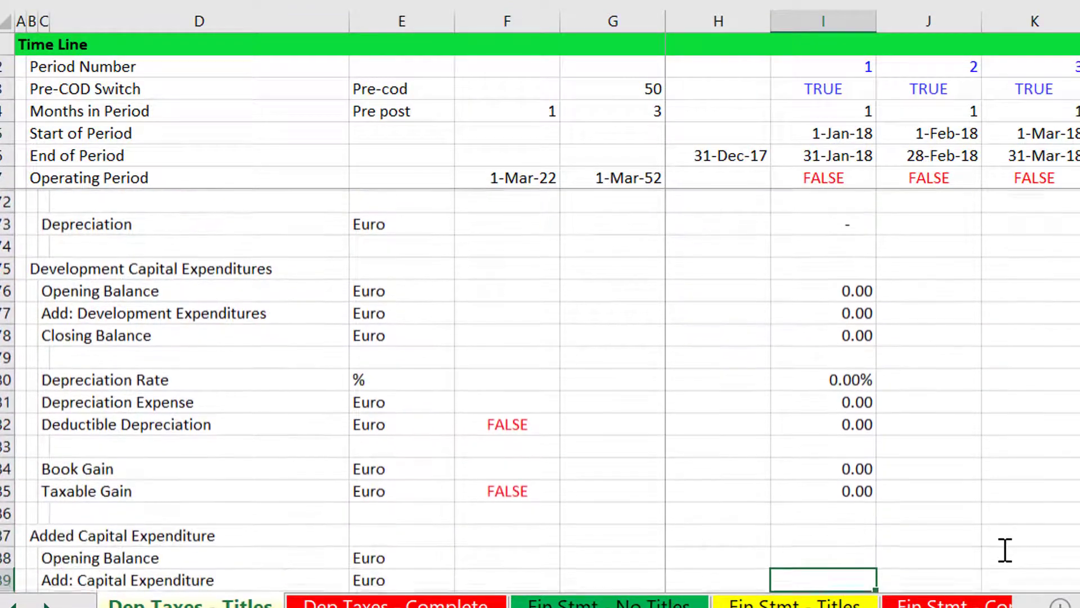
{"action": "key", "text": "Up"}
{"action": "key", "text": "Up"}
{"action": "key", "text": "Up"}
{"action": "key", "text": "Up"}
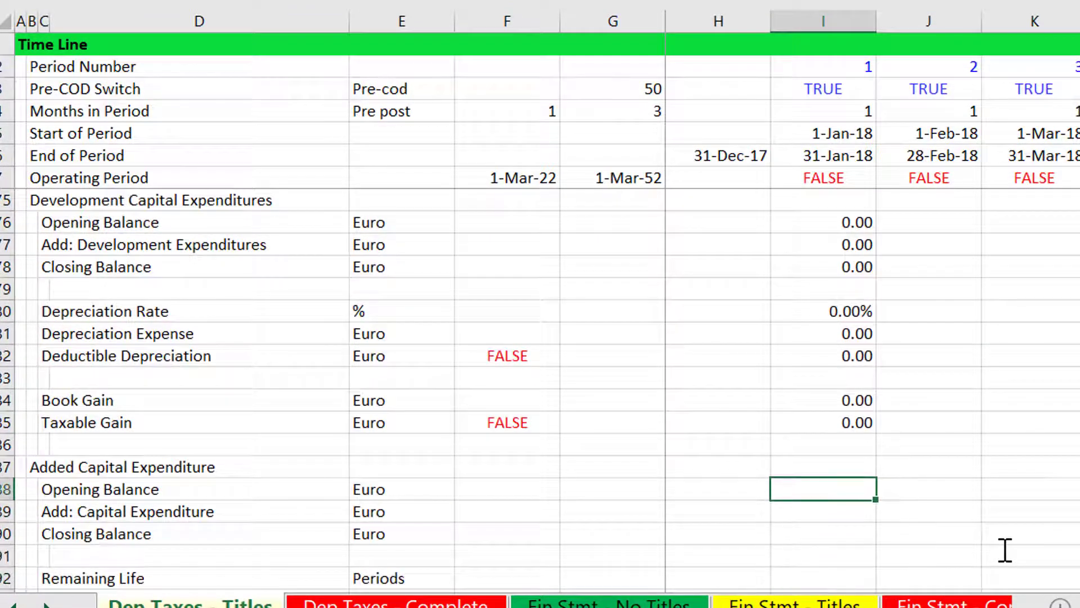
{"action": "type", "text": "="}
{"action": "key", "text": "Down"}
{"action": "key", "text": "Down"}
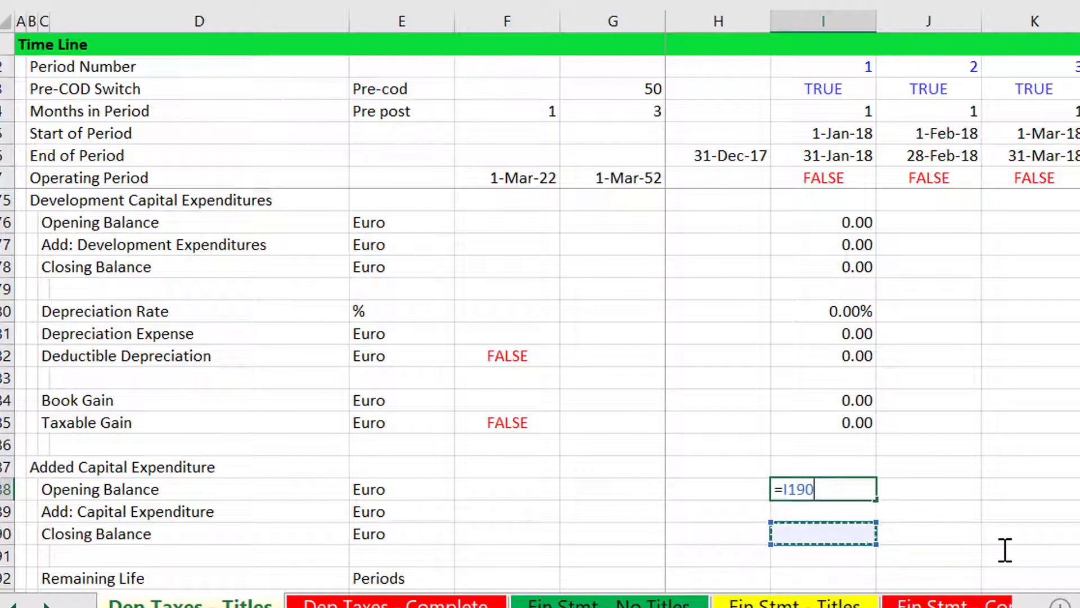
{"action": "key", "text": "Left"}
{"action": "key", "text": "Return"}
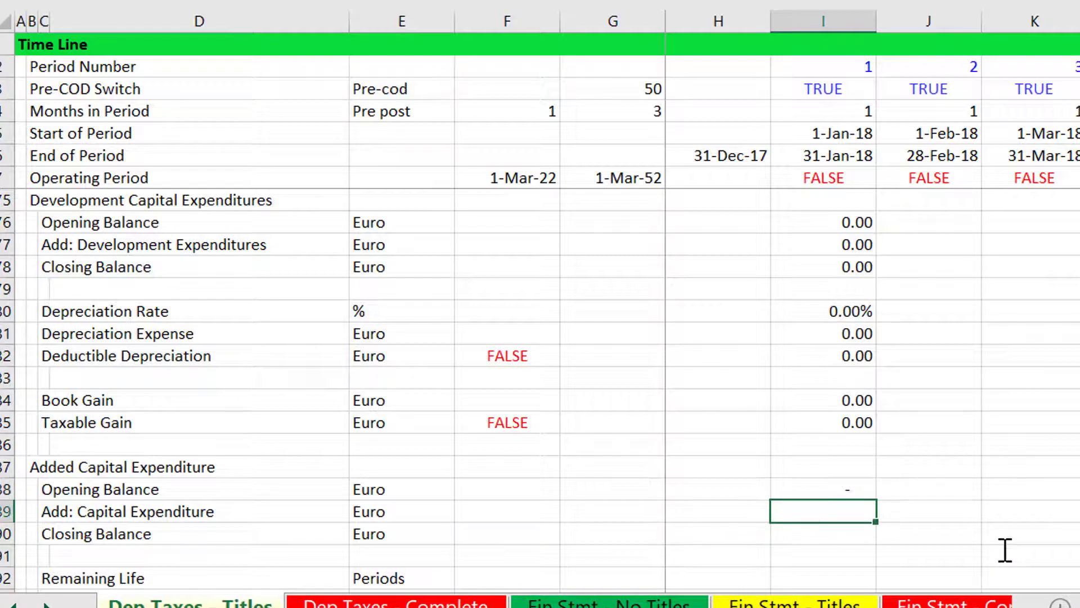
Step: Link the first period's Add: Capital Expenditure in the Added Capital Expenditure block to the future Capital Expenditures amount in I95
{"action": "type", "text": "="}
{"action": "key", "text": "Page_Up"}
{"action": "key", "text": "Page_Up"}
{"action": "key", "text": "Page_Up"}
{"action": "key", "text": "Page_Up"}
{"action": "key", "text": "Page_Up"}
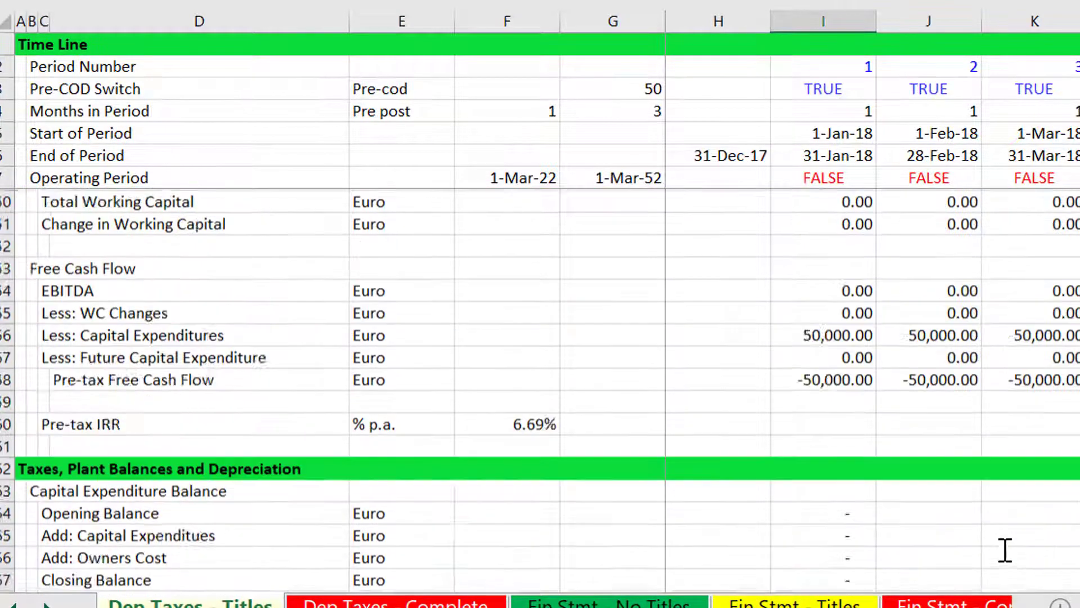
{"action": "key", "text": "Page_Up"}
{"action": "key", "text": "Page_Up"}
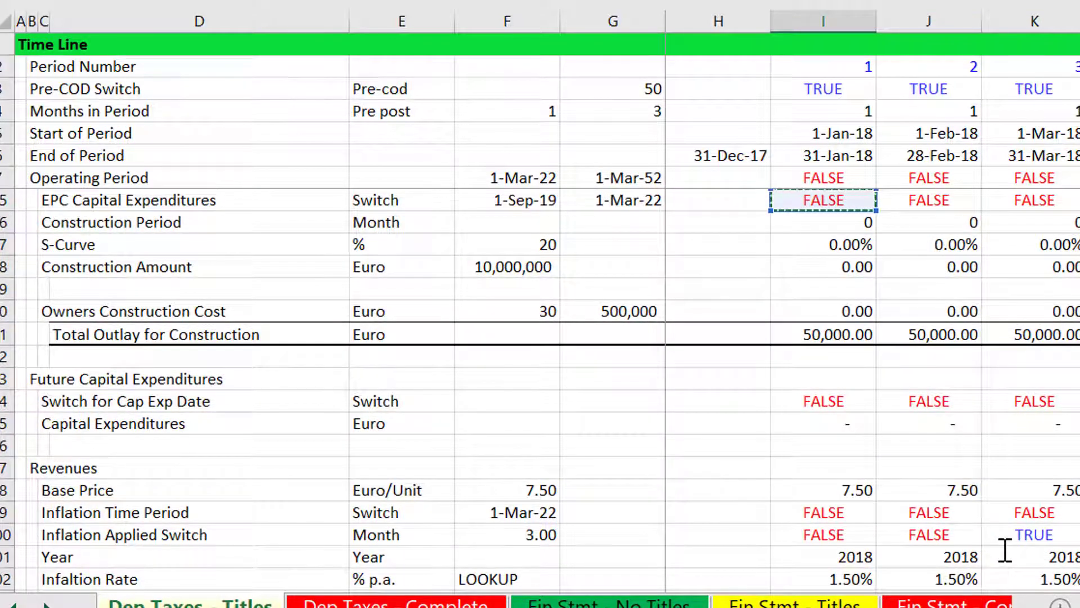
{"action": "key", "text": "Down"}
{"action": "key", "text": "Down"}
{"action": "key", "text": "Down"}
{"action": "key", "text": "Down"}
{"action": "key", "text": "Down"}
{"action": "key", "text": "Down"}
{"action": "key", "text": "Down"}
{"action": "key", "text": "Down"}
{"action": "key", "text": "Down"}
{"action": "key", "text": "Down"}
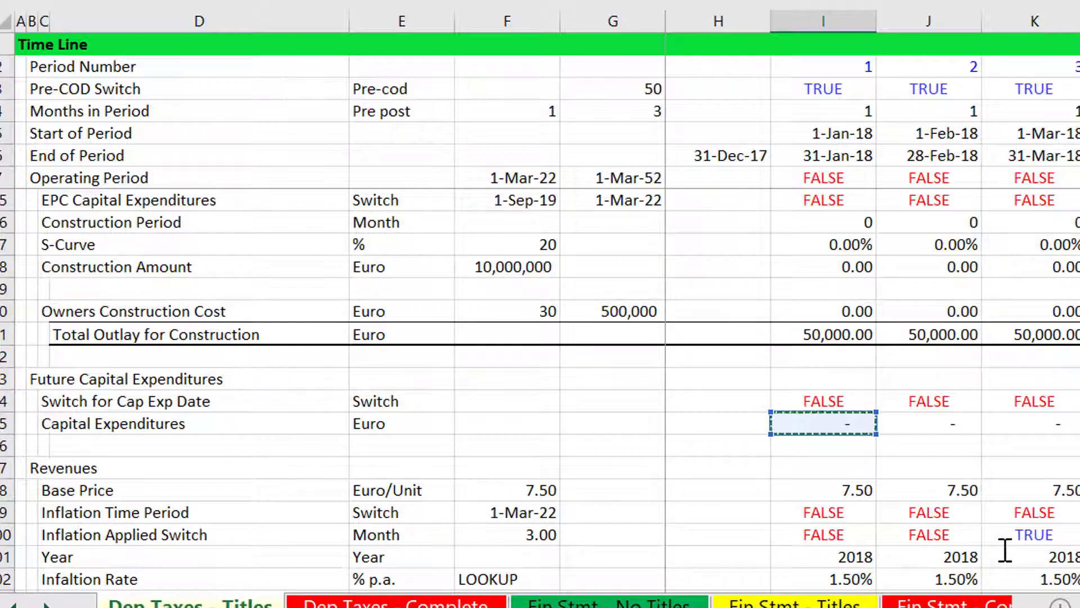
{"action": "key", "text": "Return"}
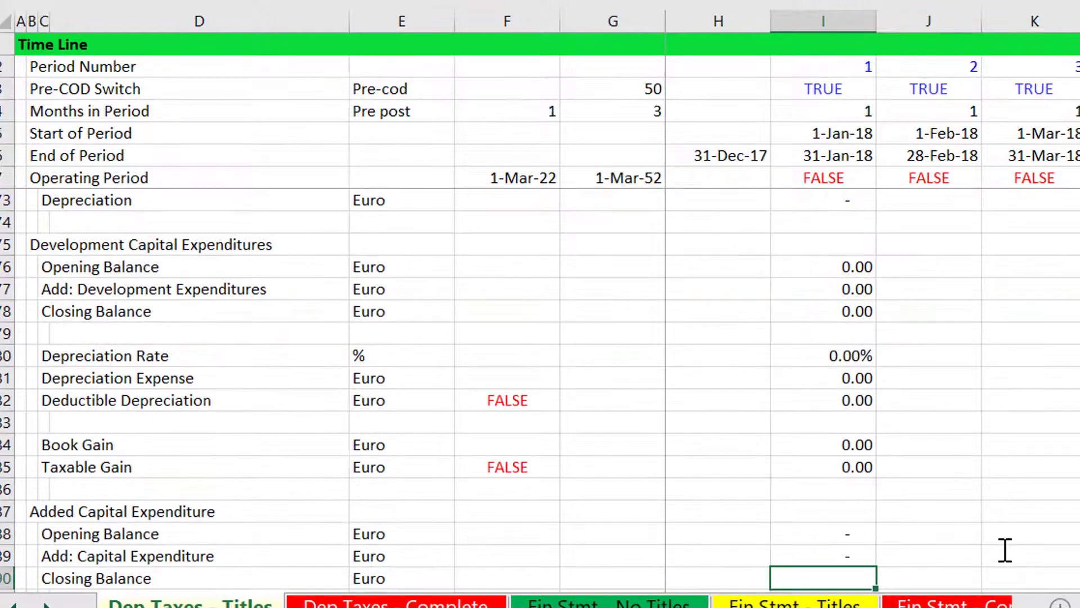
Step: Sum the first period's Opening Balance and Add: Capital Expenditure, I188:I189, in the Added Capital Expenditure Closing Balance
{"action": "key", "text": "alt+equal"}
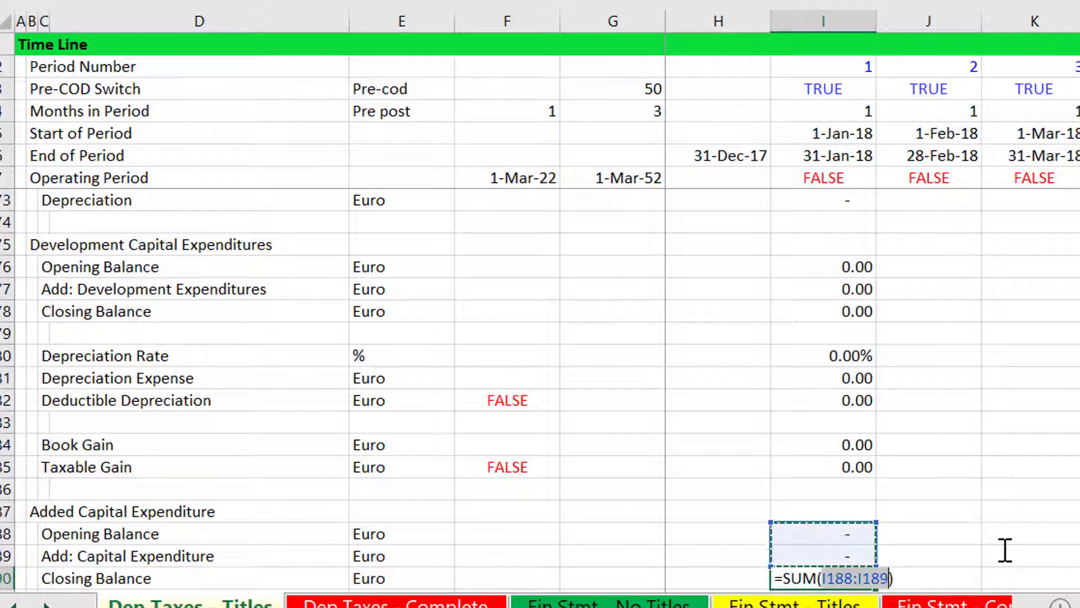
{"action": "key", "text": "Return"}
Step: Enter a COUNTIF in the first period's Remaining Life that counts TRUE across the Pre-COD Switch row, I3:KV3
{"action": "key", "text": "Down"}
{"action": "key", "text": "Down"}
{"action": "key", "text": "Up"}
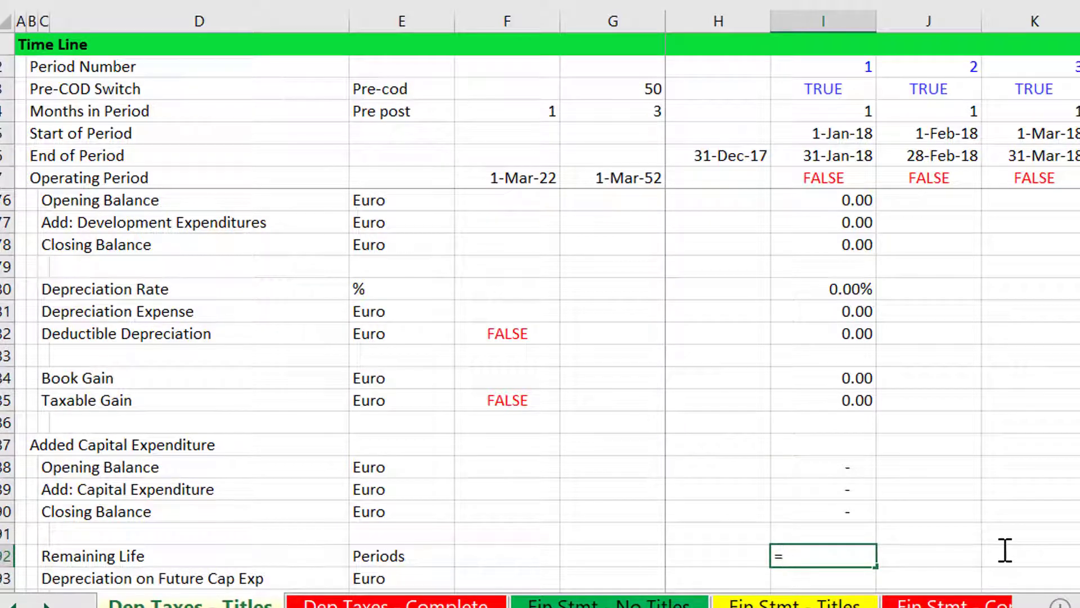
{"action": "type", "text": "=coun"}
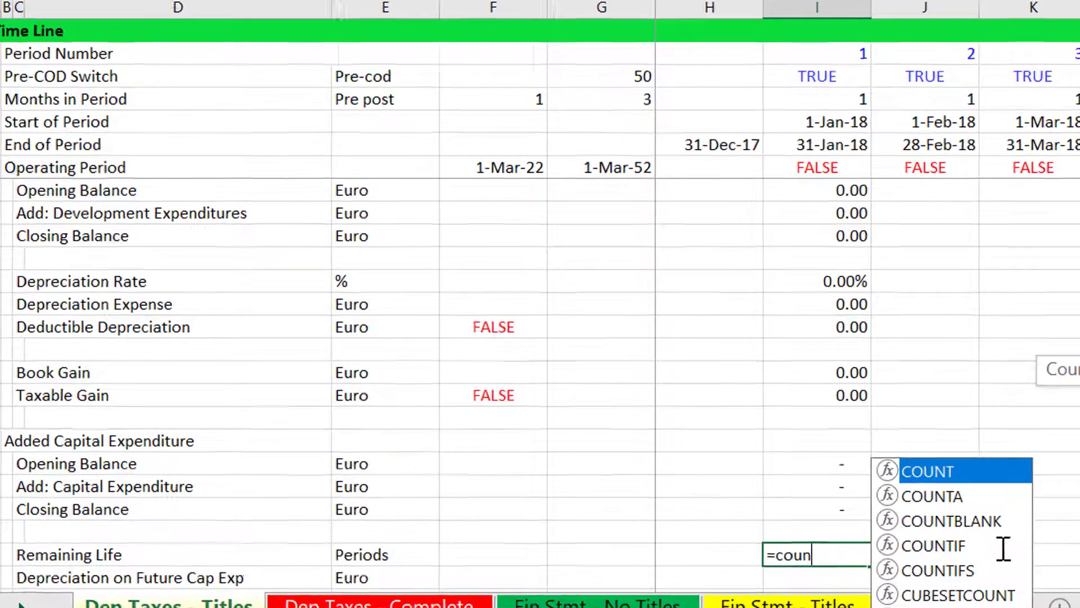
{"action": "key", "text": "Down"}
{"action": "key", "text": "Down"}
{"action": "key", "text": "Down"}
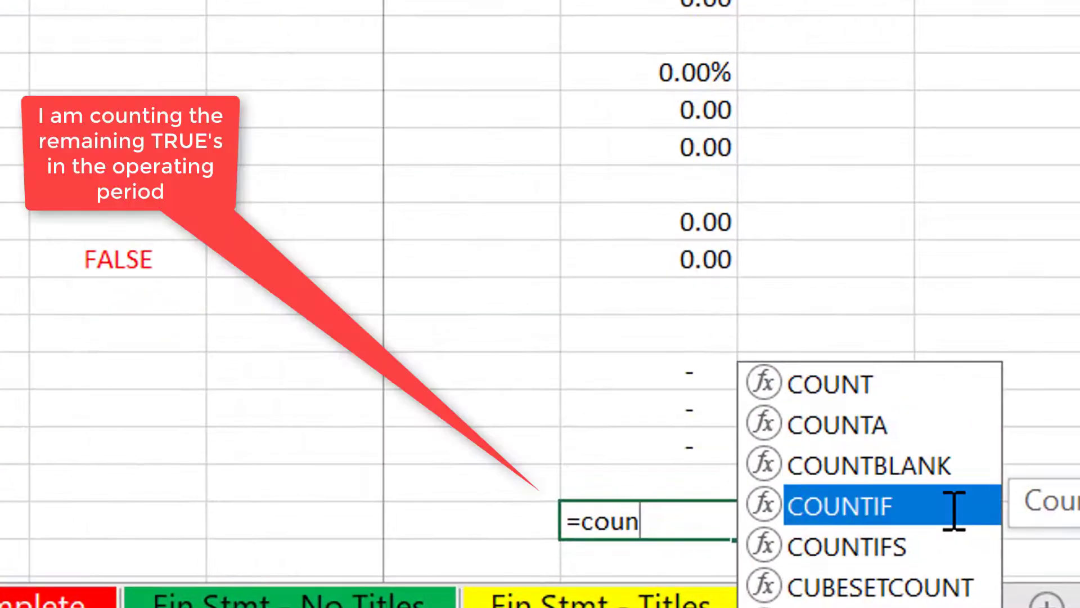
{"action": "key", "text": "Tab"}
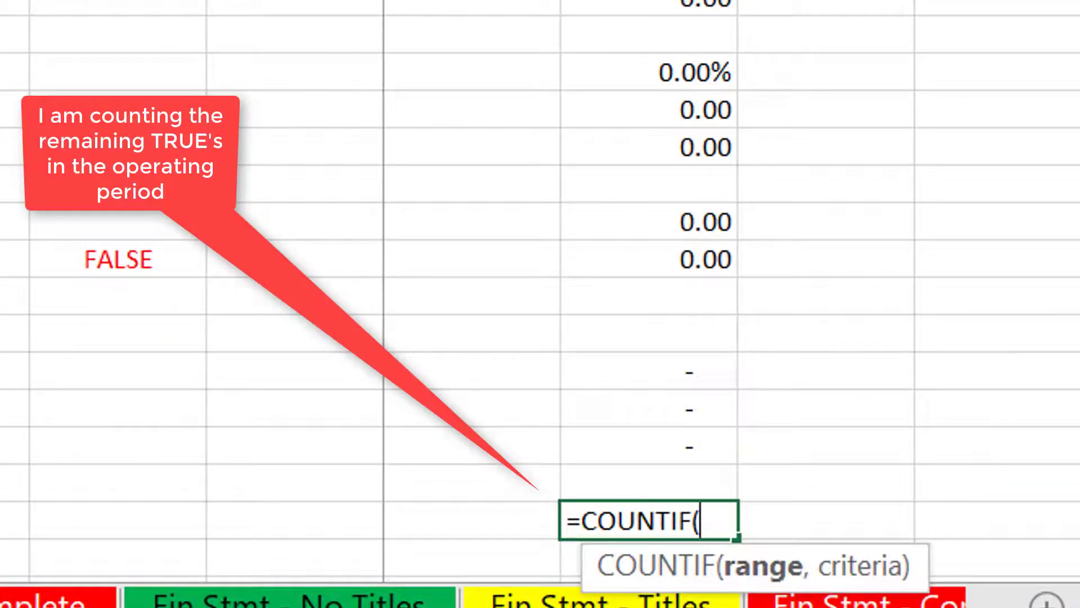
{"action": "left_click", "coordinate": [568, 230]}
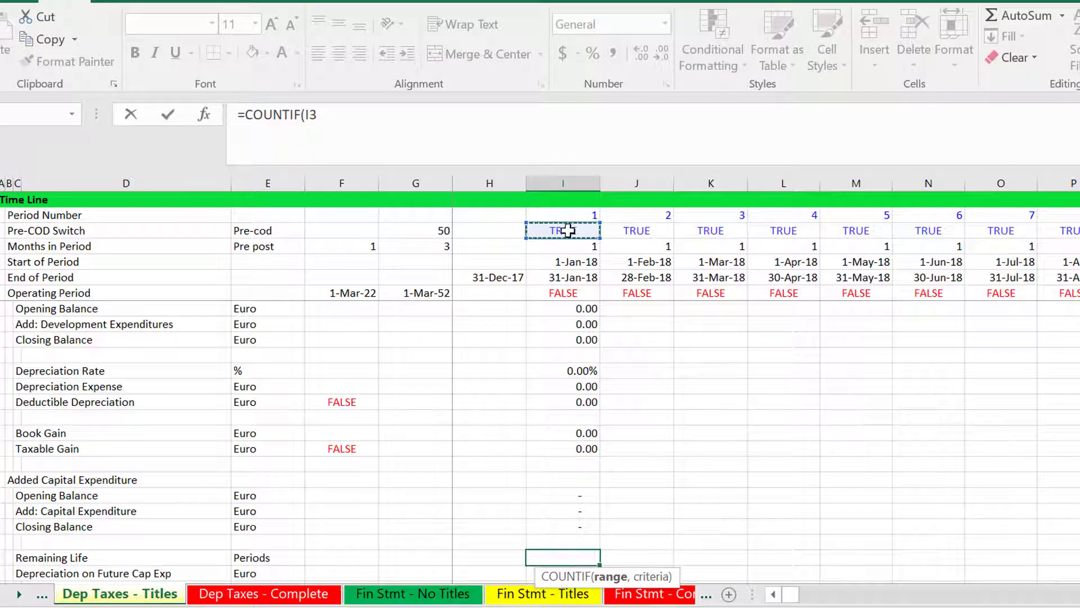
{"action": "key", "text": "ctrl+shift+Right"}
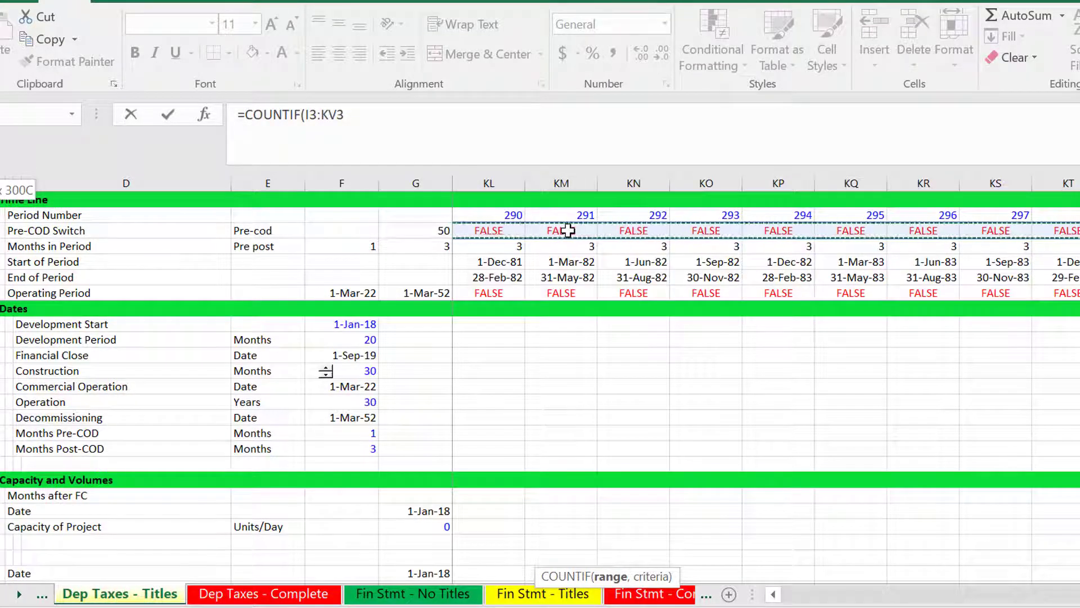
{"action": "type", "text": ","}
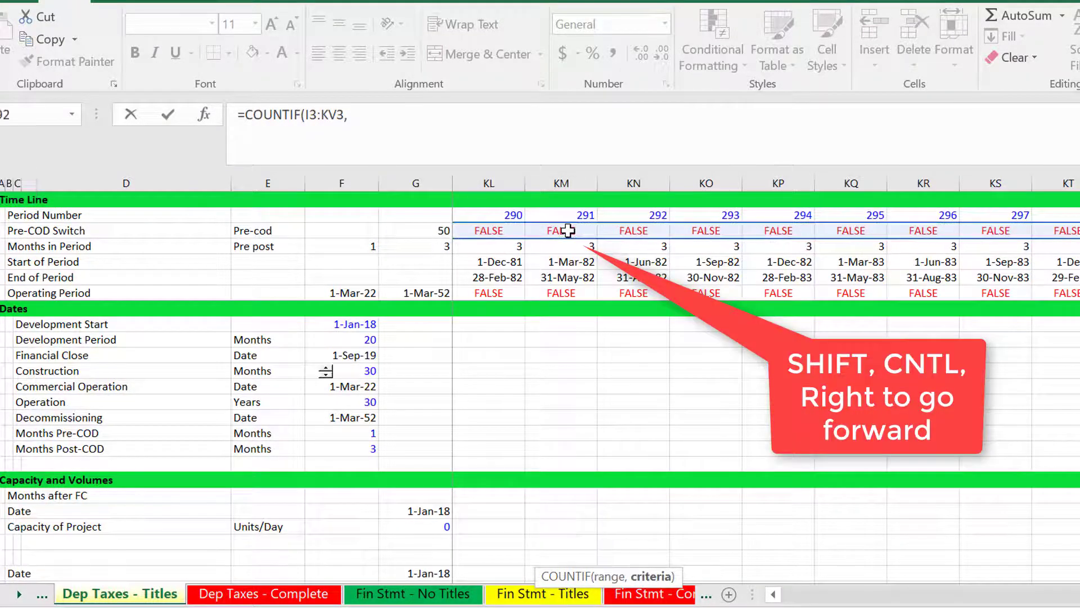
{"action": "type", "text": "true"}
{"action": "key", "text": "Return"}
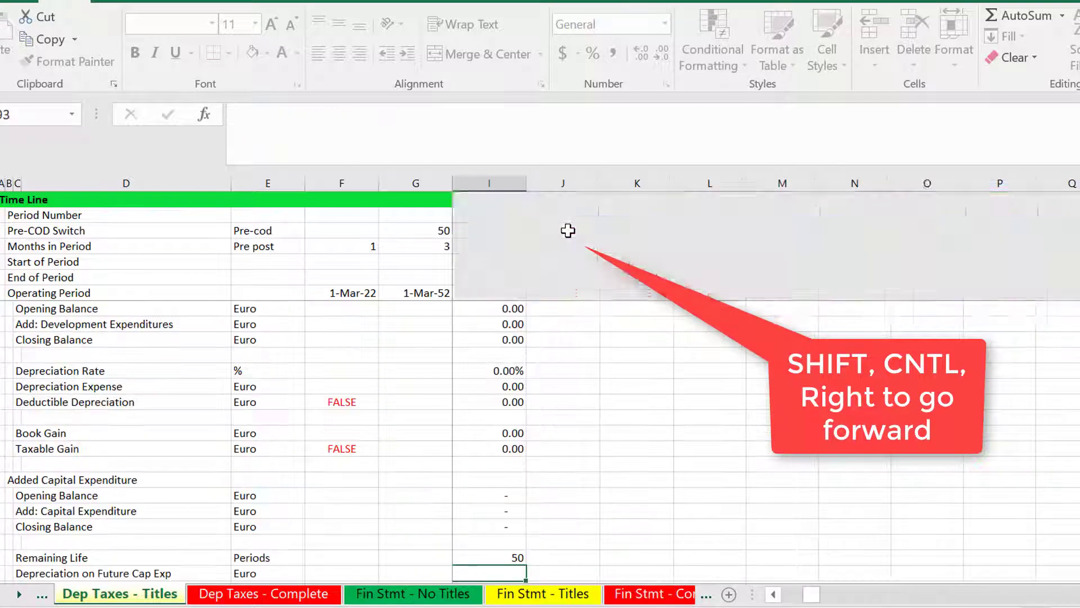
Step: Change the Remaining Life COUNTIF to count TRUE across the Operating Period row, I7:KV7
{"action": "key", "text": "Up"}
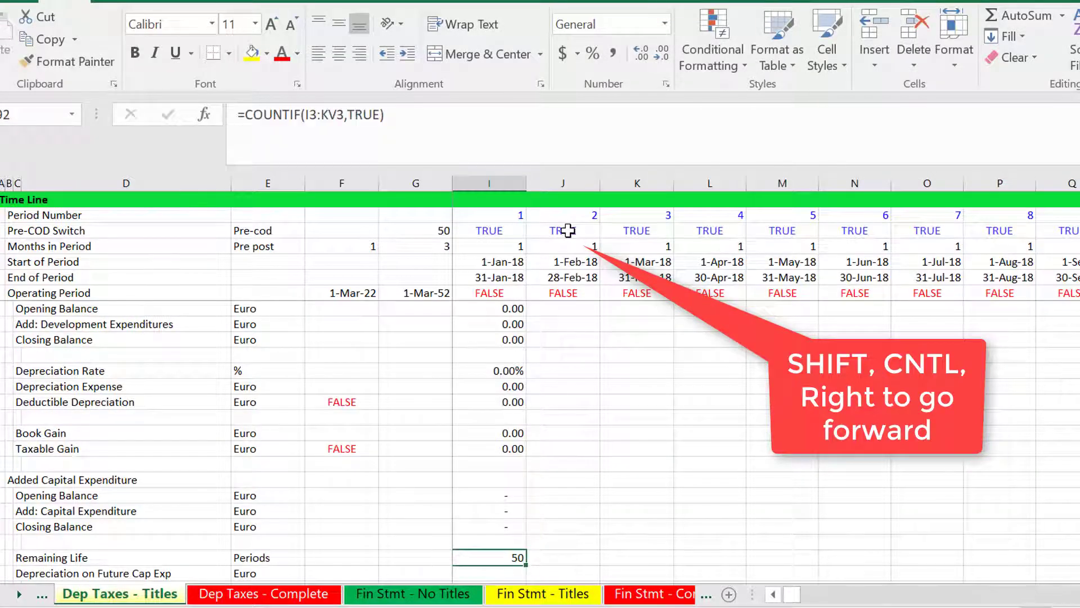
{"action": "key", "text": "Left"}
{"action": "key", "text": "Right"}
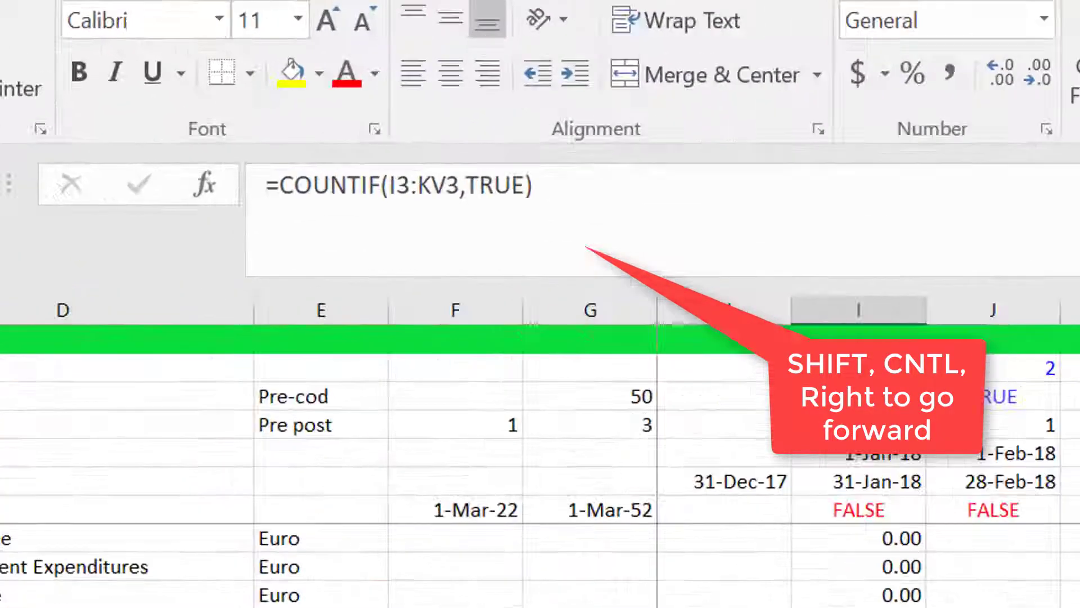
{"action": "key", "text": "F2"}
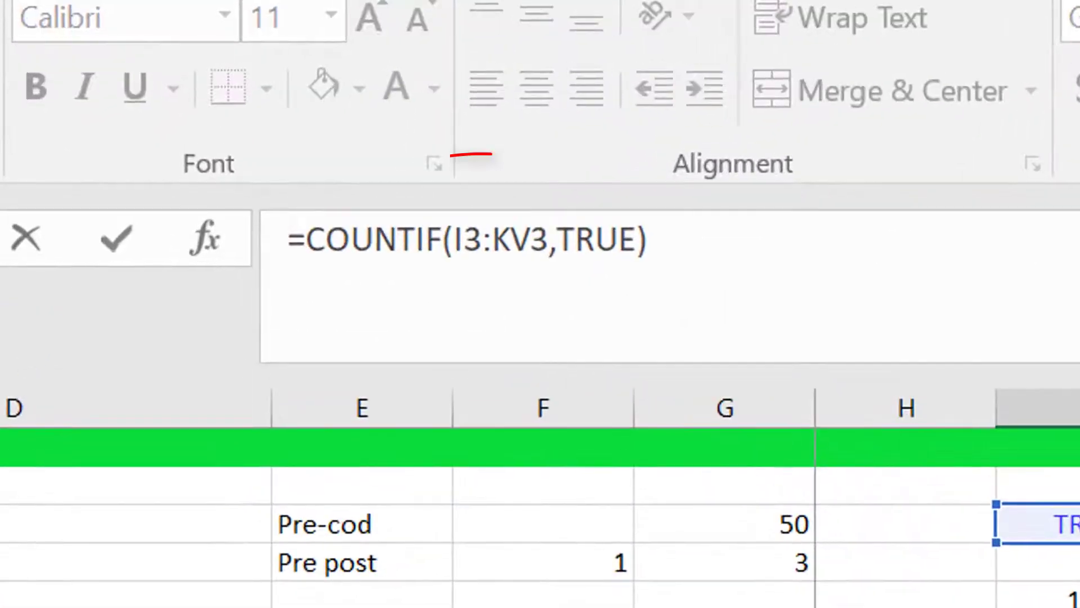
{"action": "key", "text": "BackSpace"}
{"action": "key", "text": "BackSpace"}
{"action": "key", "text": "BackSpace"}
{"action": "key", "text": "BackSpace"}
{"action": "key", "text": "BackSpace"}
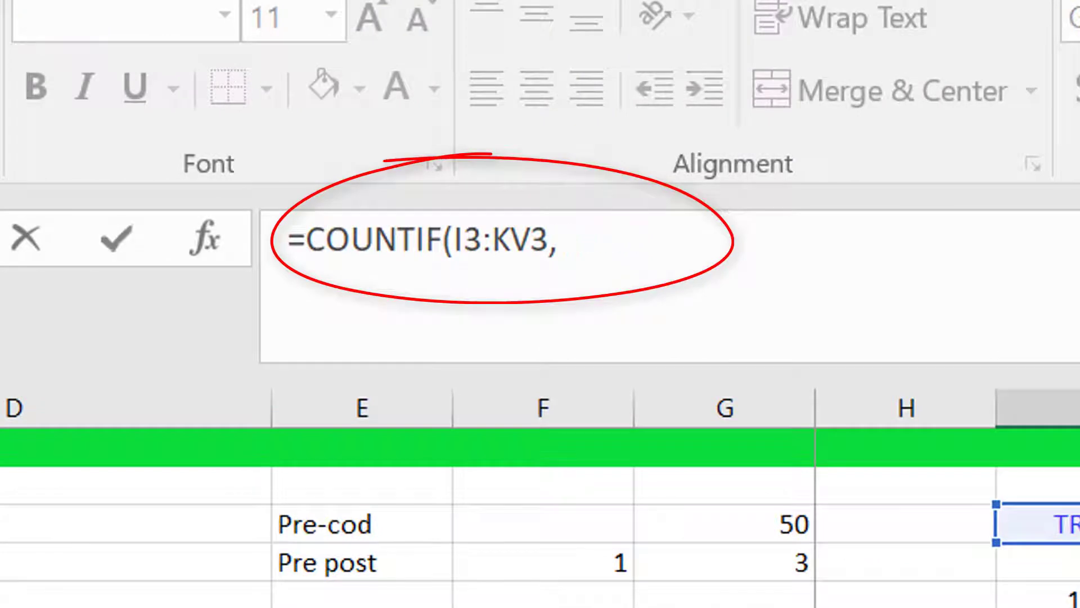
{"action": "key", "text": "BackSpace"}
{"action": "key", "text": "BackSpace"}
{"action": "key", "text": "BackSpace"}
{"action": "key", "text": "BackSpace"}
{"action": "key", "text": "BackSpace"}
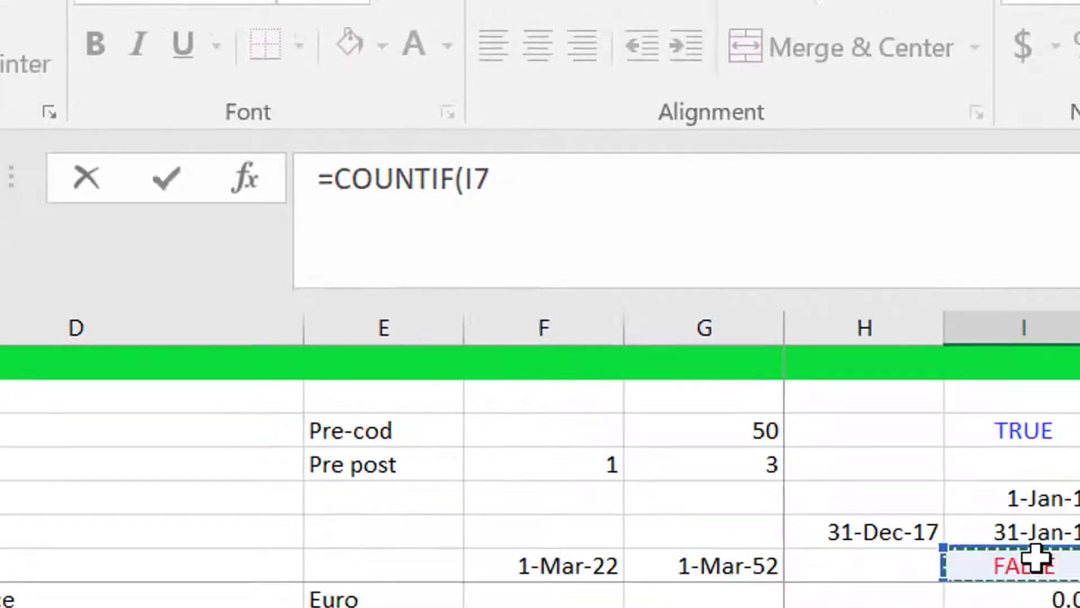
{"action": "key", "text": "ctrl+shift+Right"}
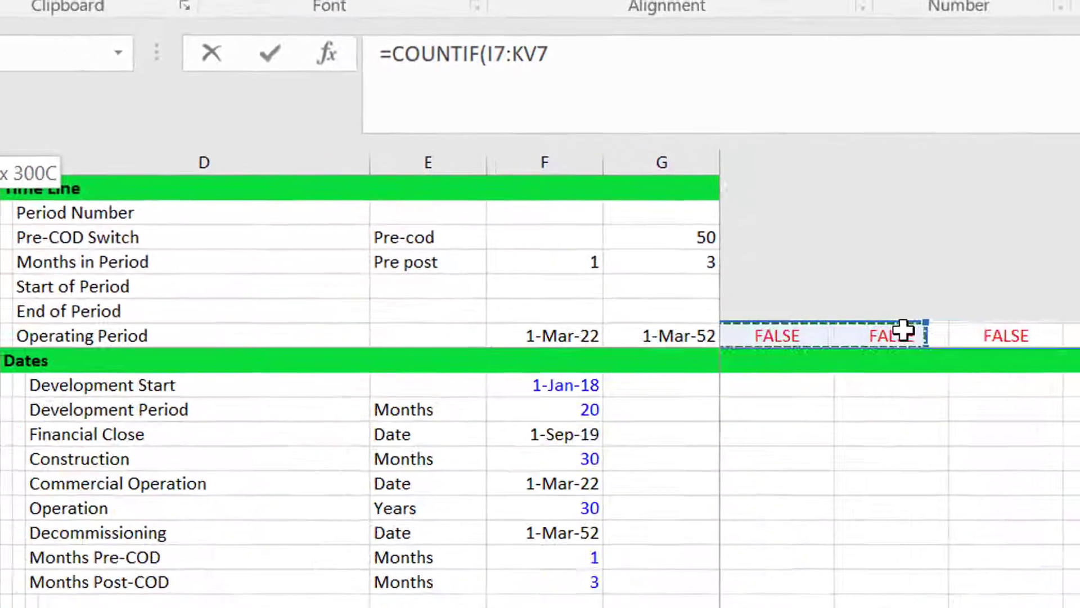
{"action": "type", "text": ","}
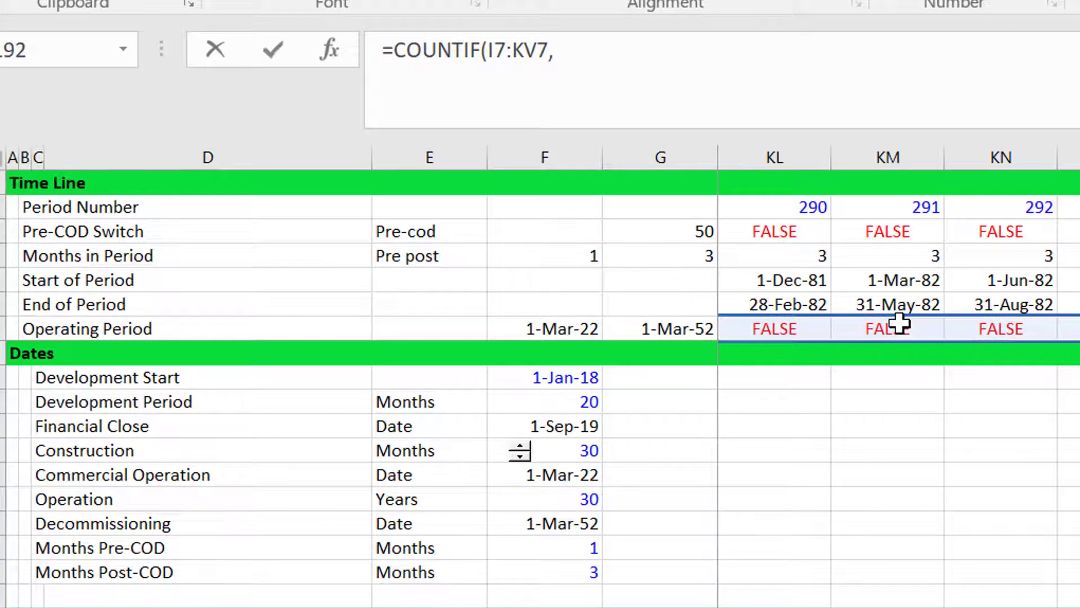
{"action": "type", "text": "true"}
{"action": "key", "text": "Return"}
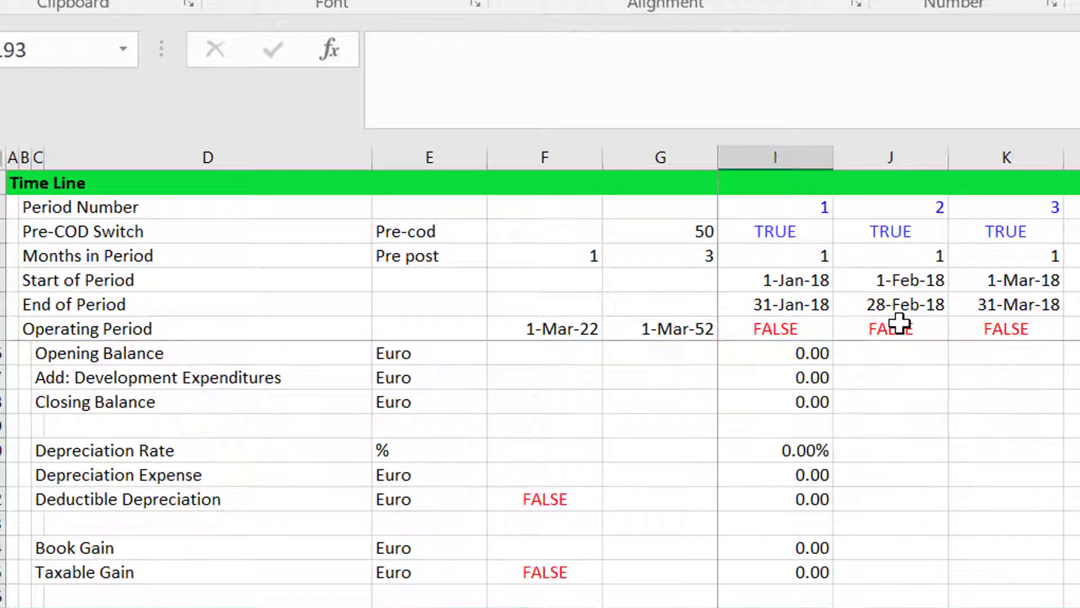
Step: Review the first period's Added Capital Expenditure balances, Remaining Life formula and the depreciation rows below it
{"action": "key", "text": "Up"}
{"action": "key", "text": "Up"}
{"action": "key", "text": "Up"}
{"action": "key", "text": "Up"}
{"action": "key", "text": "Down"}
{"action": "key", "text": "Down"}
{"action": "key", "text": "Down"}
{"action": "key", "text": "Down"}
{"action": "key", "text": "Down"}
{"action": "key", "text": "Down"}
{"action": "key", "text": "Up"}
{"action": "key", "text": "Up"}
{"action": "key", "text": "Up"}
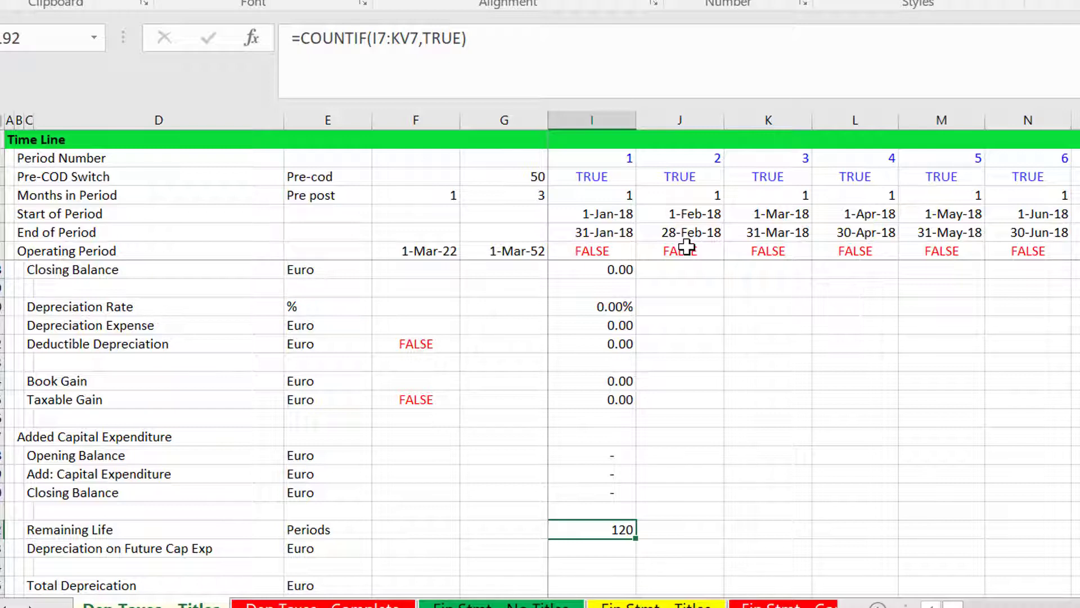
Step: Copy the first-period formulas from the Capital Expenditure Balance's Opening Balance through Remaining Life, I164:I192, across all later periods
{"action": "key", "text": "Up"}
{"action": "key", "text": "Up"}
{"action": "key", "text": "Up"}
{"action": "key", "text": "Up"}
{"action": "key", "text": "Up"}
{"action": "key", "text": "Up"}
{"action": "key", "text": "Up"}
{"action": "key", "text": "Up"}
{"action": "key", "text": "Up"}
{"action": "key", "text": "Up"}
{"action": "key", "text": "Up"}
{"action": "key", "text": "Up"}
{"action": "key", "text": "Up"}
{"action": "key", "text": "Up"}
{"action": "key", "text": "Up"}
{"action": "key", "text": "Up"}
{"action": "key", "text": "Up"}
{"action": "key", "text": "Up"}
{"action": "key", "text": "Up"}
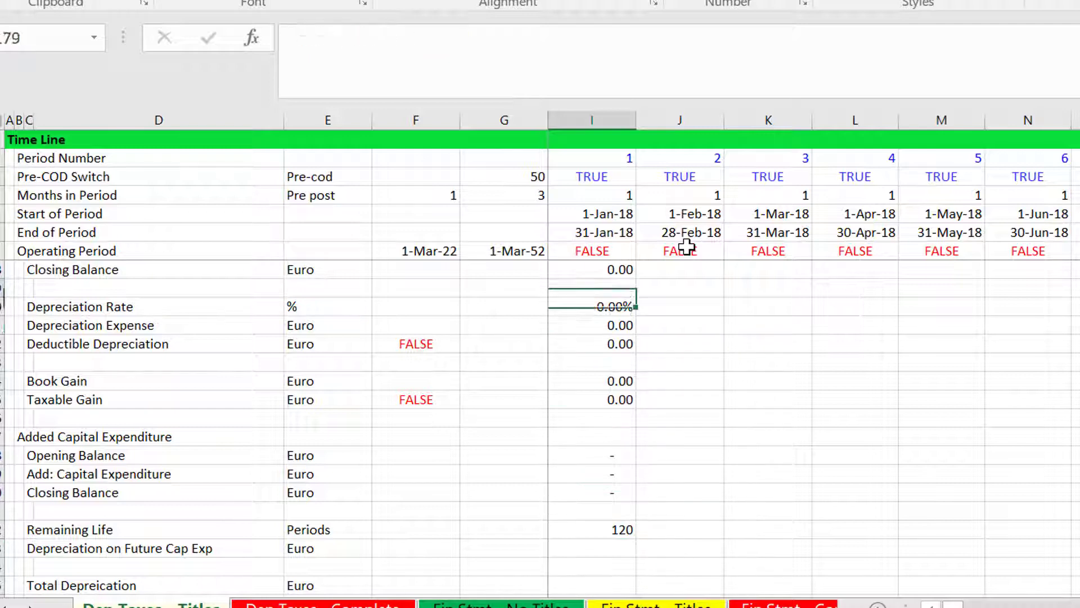
{"action": "key", "text": "Up"}
{"action": "key", "text": "Up"}
{"action": "key", "text": "Up"}
{"action": "key", "text": "Up"}
{"action": "key", "text": "Up"}
{"action": "key", "text": "Up"}
{"action": "key", "text": "Up"}
{"action": "key", "text": "Up"}
{"action": "key", "text": "Up"}
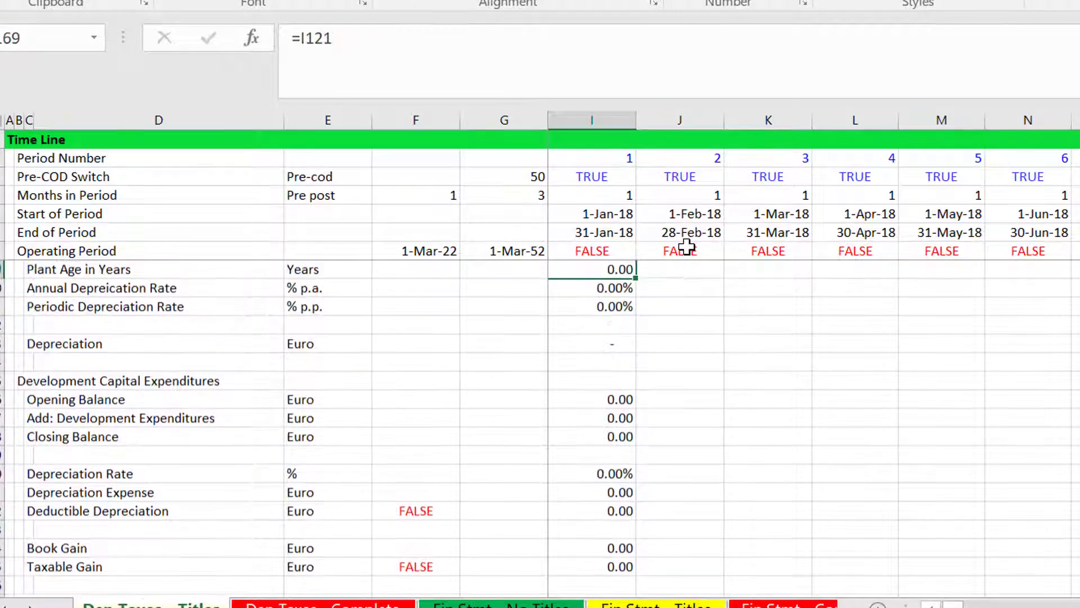
{"action": "key", "text": "Up"}
{"action": "key", "text": "Up"}
{"action": "key", "text": "Up"}
{"action": "key", "text": "Up"}
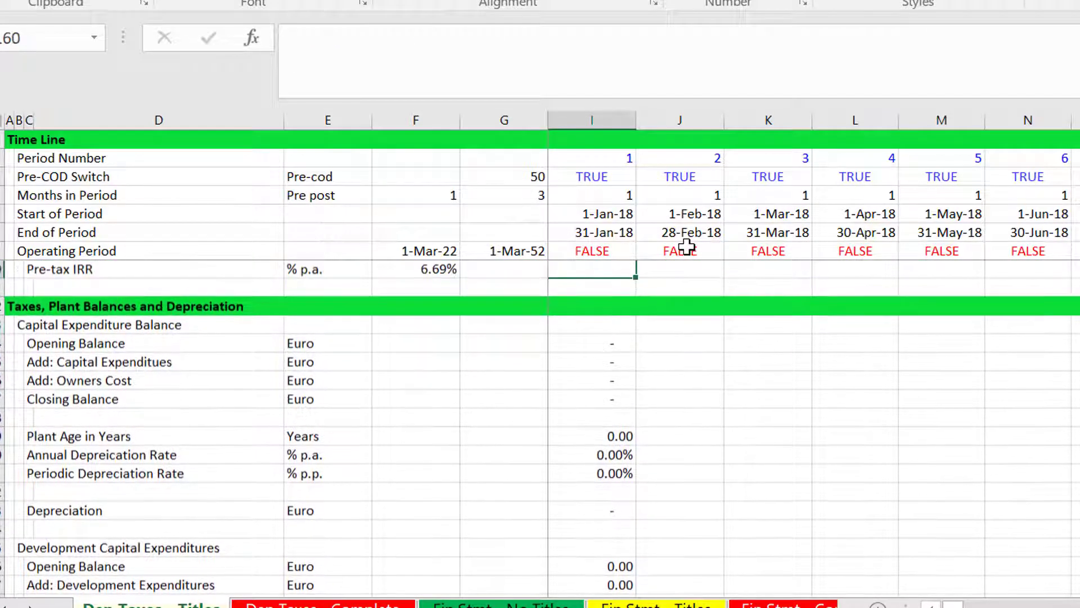
{"action": "key", "text": "Down"}
{"action": "key", "text": "Down"}
{"action": "key", "text": "Down"}
{"action": "key", "text": "Down"}
{"action": "key", "text": "shift+Down"}
{"action": "key", "text": "shift+Down"}
{"action": "key", "text": "shift+Down"}
{"action": "key", "text": "shift+Down"}
{"action": "key", "text": "shift+Down"}
{"action": "key", "text": "shift+Down"}
{"action": "key", "text": "shift+Down"}
{"action": "key", "text": "shift+Down"}
{"action": "key", "text": "shift+Down"}
{"action": "key", "text": "shift+Down"}
{"action": "key", "text": "shift+Down"}
{"action": "key", "text": "shift+Down"}
{"action": "key", "text": "shift+Down"}
{"action": "key", "text": "shift+Down"}
{"action": "key", "text": "shift+Down"}
{"action": "key", "text": "shift+Down"}
{"action": "key", "text": "shift+Down"}
{"action": "key", "text": "shift+Down"}
{"action": "key", "text": "shift+Down"}
{"action": "key", "text": "shift+Down"}
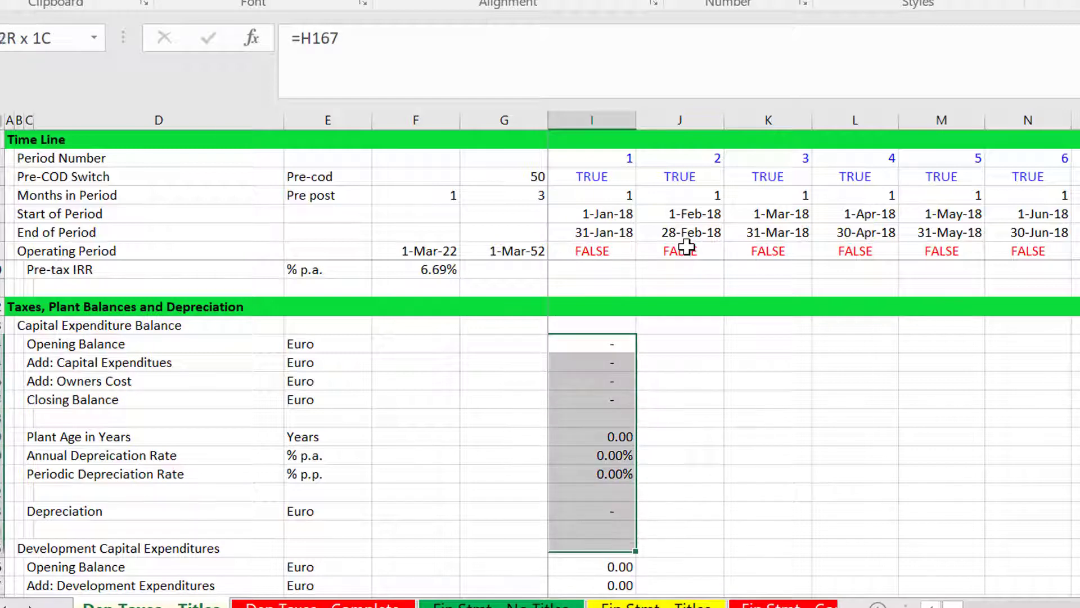
{"action": "key", "text": "shift+Down"}
{"action": "key", "text": "shift+Down"}
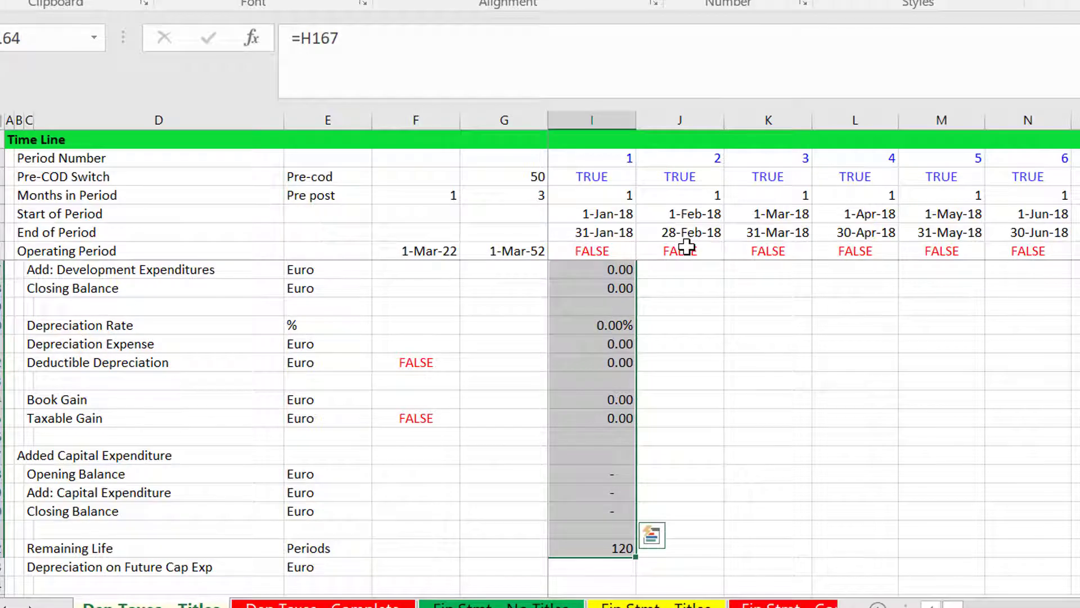
{"action": "key", "text": "ctrl+shift+r"}
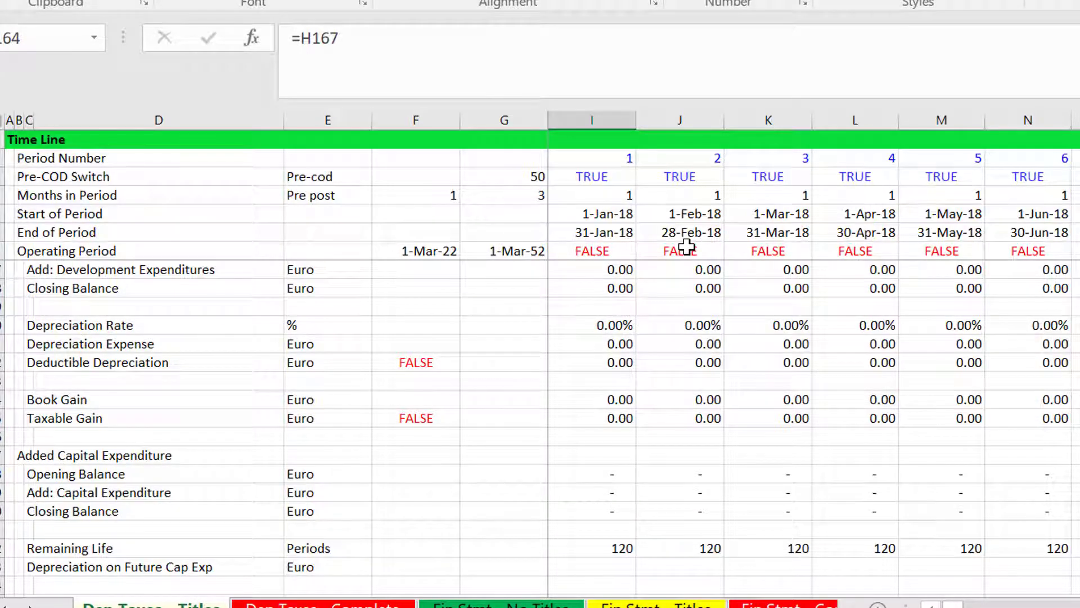
Step: Review the copied Added Capital Expenditure rows in the early periods, down to Depreciation on Future Cap Exp
{"action": "left_click", "coordinate": [598, 367]}
{"action": "key", "text": "Down"}
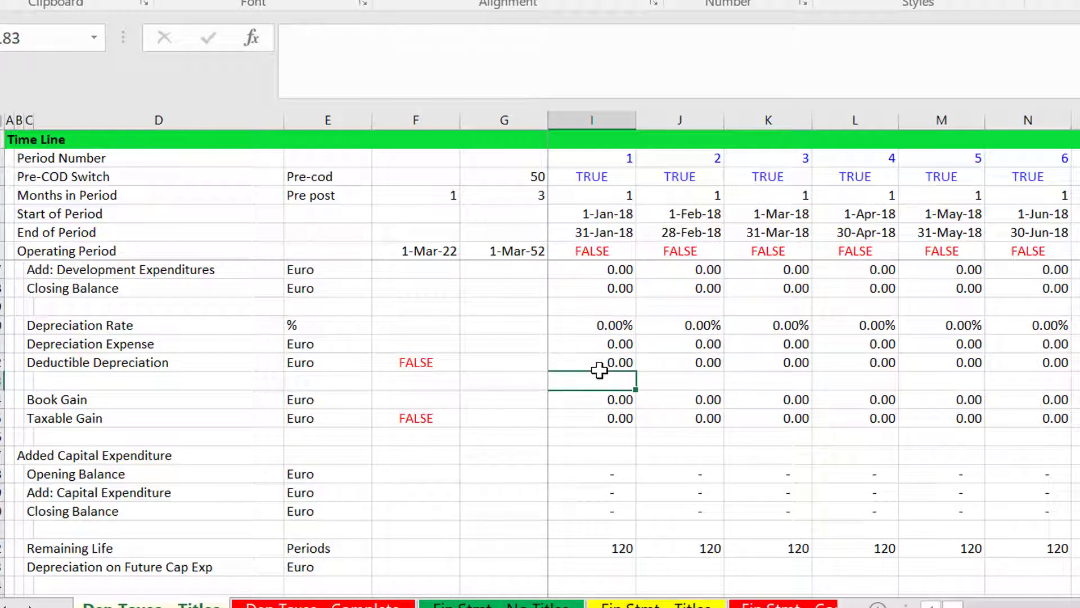
{"action": "key", "text": "Left"}
{"action": "key", "text": "Right"}
{"action": "key", "text": "Down"}
{"action": "key", "text": "Down"}
{"action": "key", "text": "Down"}
{"action": "key", "text": "Down"}
{"action": "key", "text": "Down"}
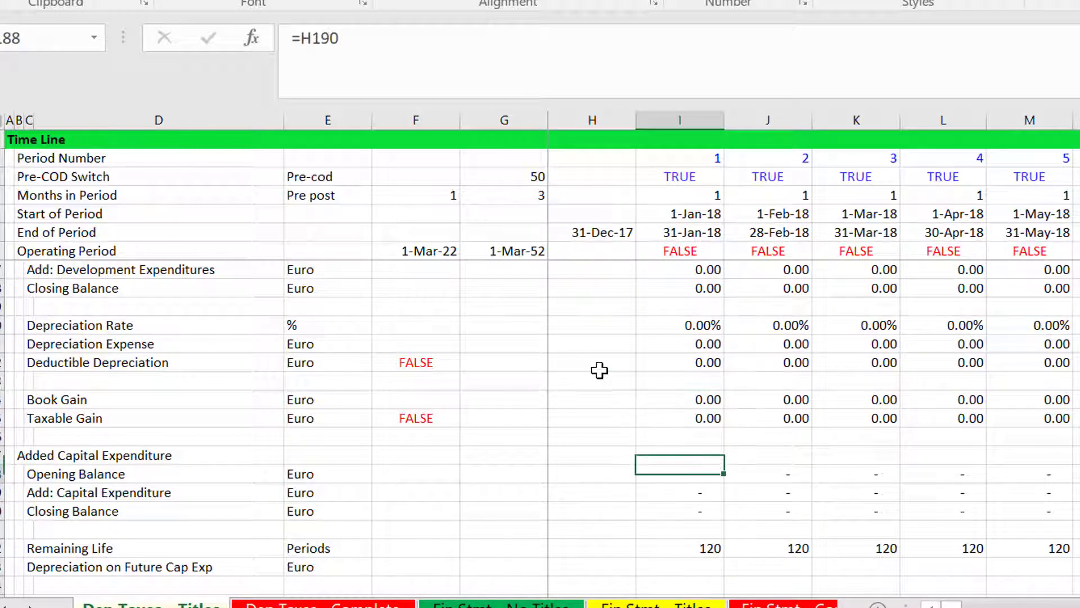
{"action": "key", "text": "Down"}
{"action": "key", "text": "Down"}
{"action": "key", "text": "Down"}
{"action": "key", "text": "Down"}
{"action": "key", "text": "Down"}
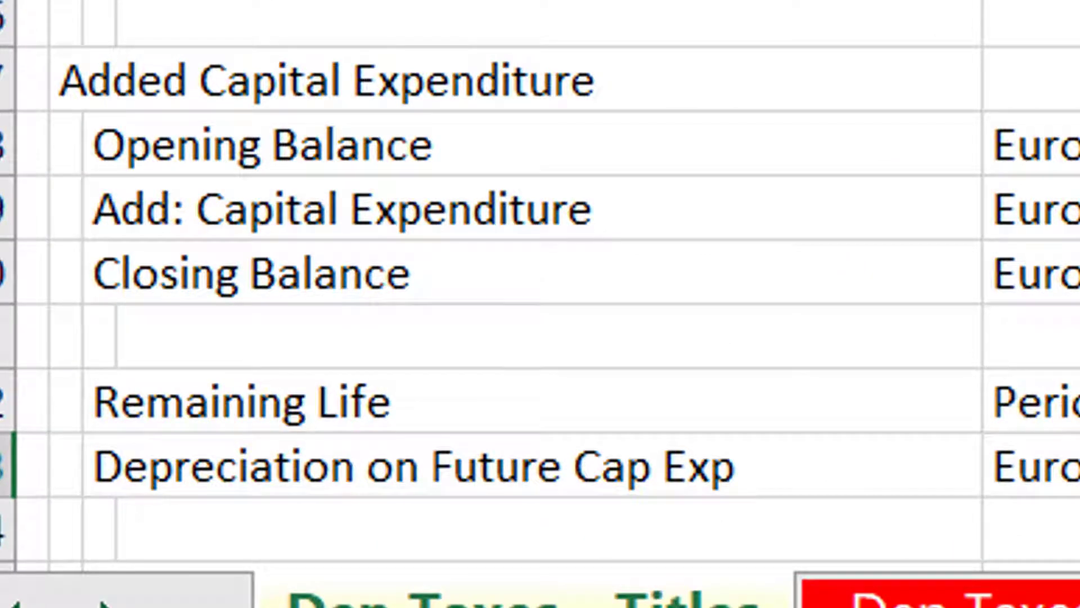
Step: Check how Remaining Life and the Added Capital Expenditure balances develop through the operating periods up to column EQ
{"action": "key", "text": "Up"}
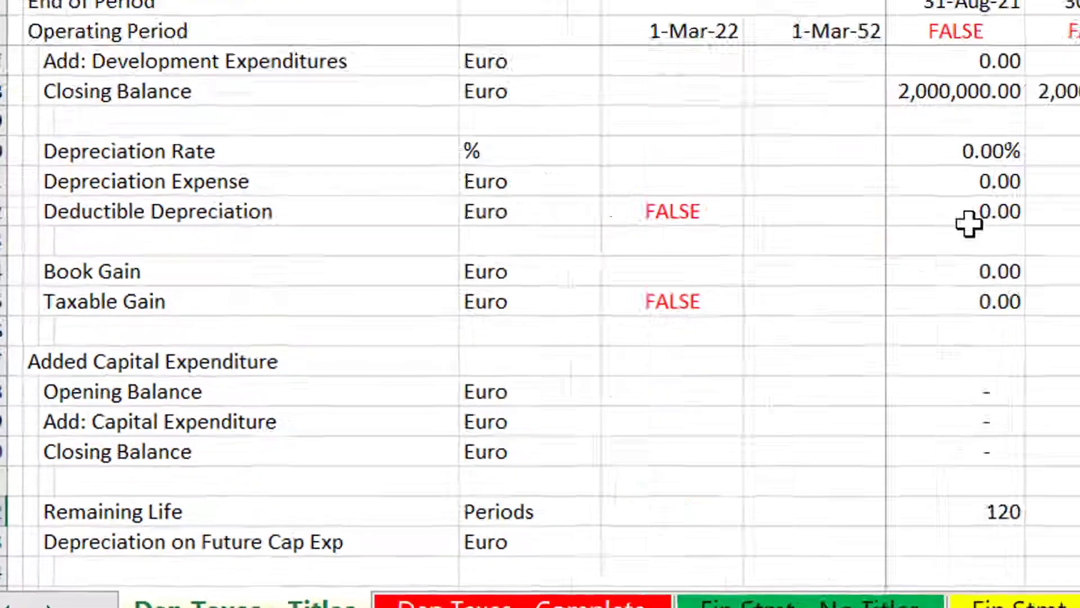
{"action": "scroll", "coordinate": [726, 319], "scroll_direction": "right", "scroll_amount": 5}
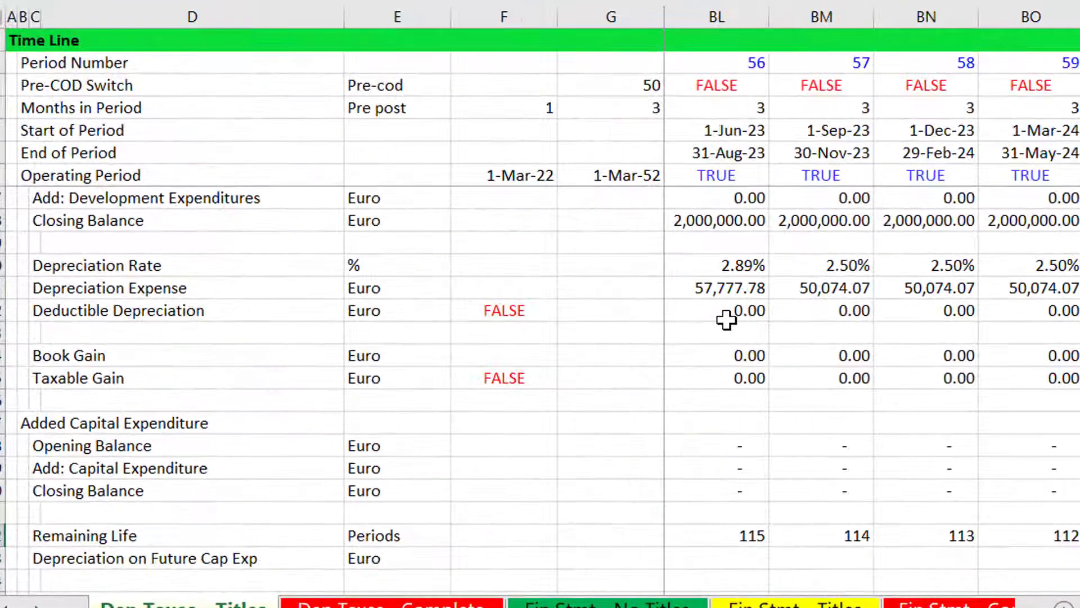
{"action": "scroll", "coordinate": [726, 320], "scroll_direction": "right", "scroll_amount": 12}
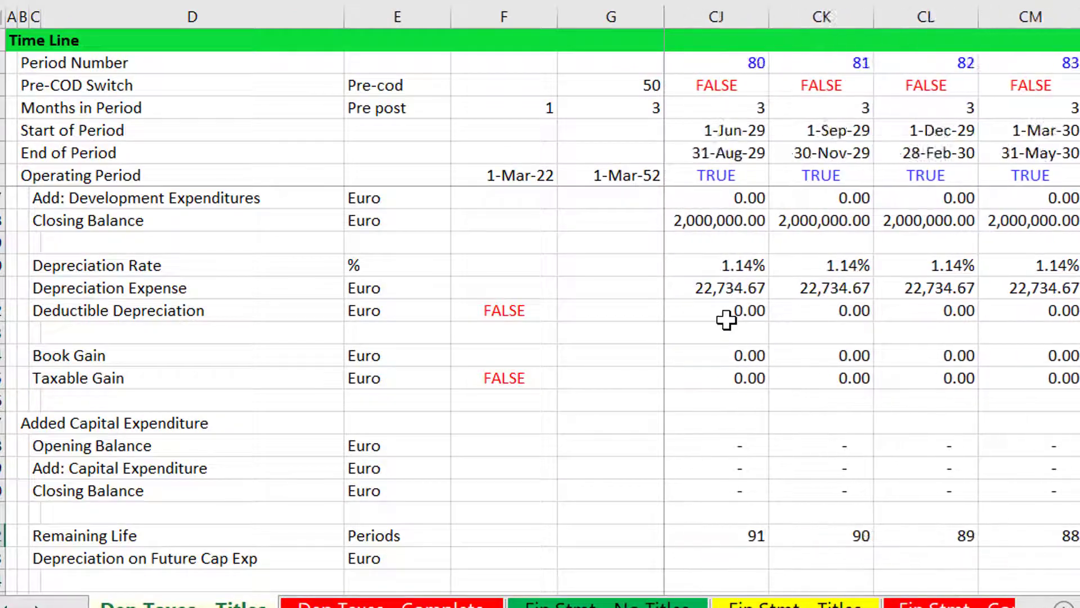
{"action": "scroll", "coordinate": [727, 320], "scroll_direction": "right", "scroll_amount": 10}
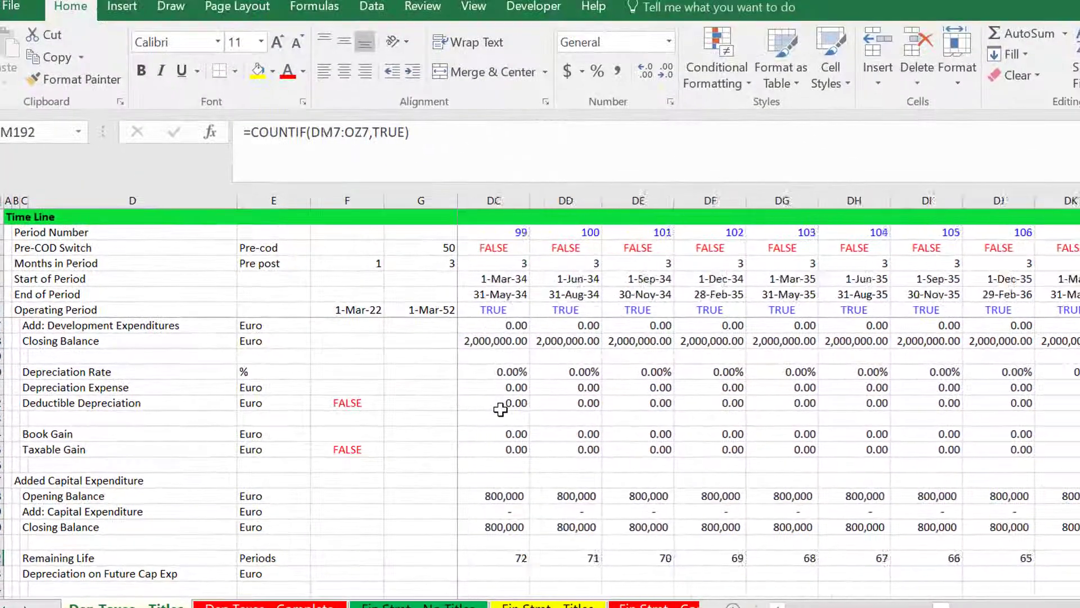
{"action": "key", "text": "Right"}
{"action": "key", "text": "Right"}
{"action": "key", "text": "Right"}
{"action": "key", "text": "Right"}
{"action": "key", "text": "Right"}
{"action": "key", "text": "Right"}
{"action": "key", "text": "Right"}
{"action": "key", "text": "Right"}
{"action": "key", "text": "Right"}
{"action": "key", "text": "Right"}
{"action": "key", "text": "Right"}
{"action": "key", "text": "Right"}
{"action": "key", "text": "Right"}
{"action": "key", "text": "Right"}
{"action": "key", "text": "Right"}
{"action": "key", "text": "Right"}
{"action": "key", "text": "Right"}
{"action": "key", "text": "Right"}
{"action": "key", "text": "Right"}
{"action": "key", "text": "Right"}
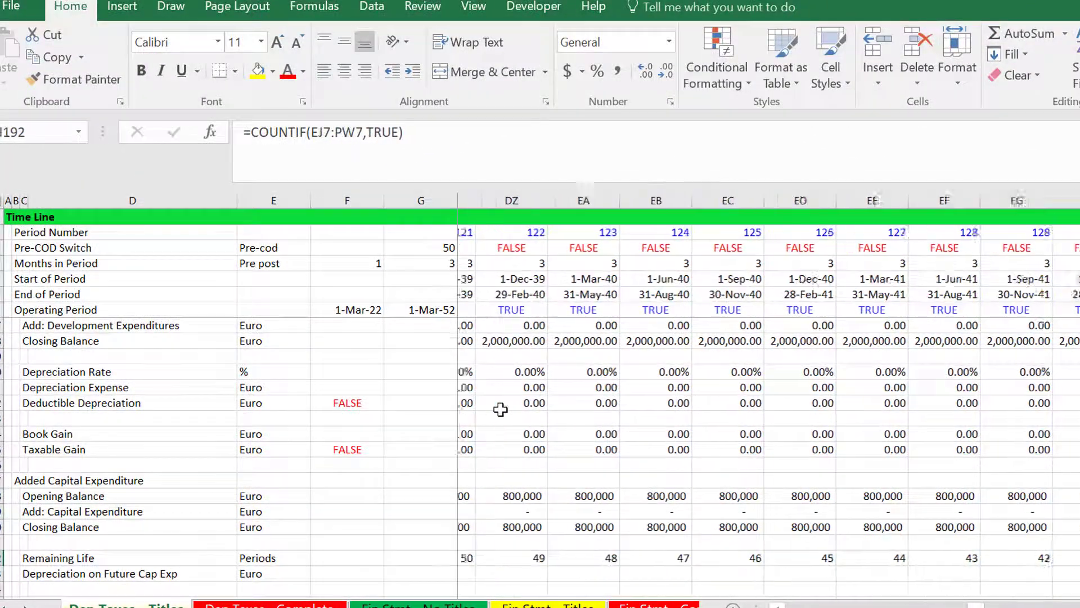
{"action": "key", "text": "Right"}
{"action": "key", "text": "Right"}
{"action": "key", "text": "Right"}
{"action": "key", "text": "Right"}
{"action": "key", "text": "Right"}
{"action": "key", "text": "Right"}
{"action": "key", "text": "Right"}
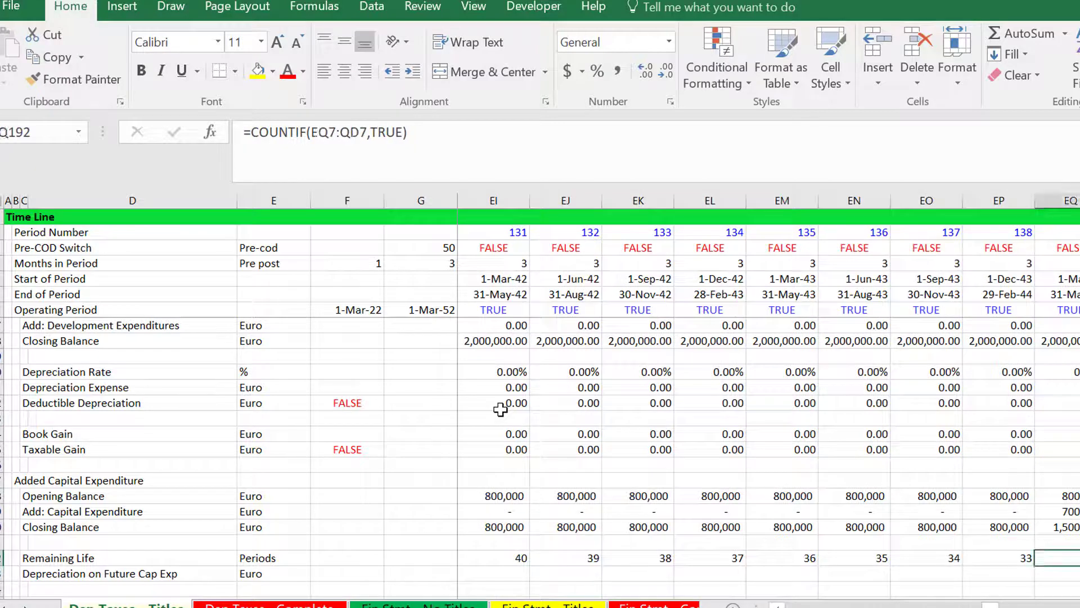
Step: Enter the note Max in F193 beside Depreciation on Future Cap Exp
{"action": "key", "text": "ctrl+Left"}
{"action": "key", "text": "Left"}
{"action": "key", "text": "Left"}
{"action": "key", "text": "Left"}
{"action": "key", "text": "Left"}
{"action": "key", "text": "Down"}
{"action": "key", "text": "Right"}
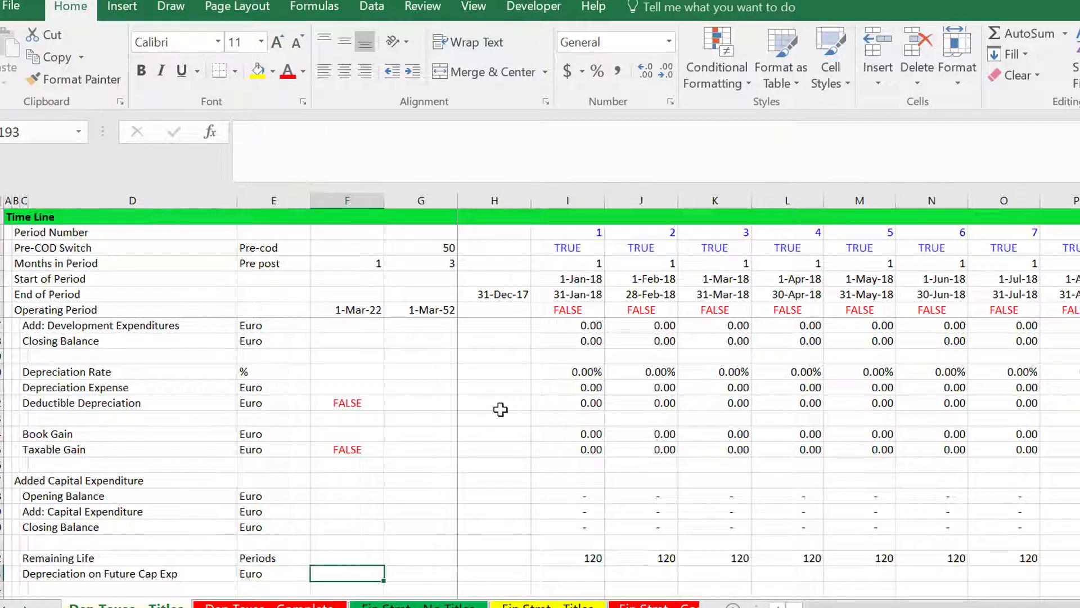
{"action": "type", "text": "Ma"}
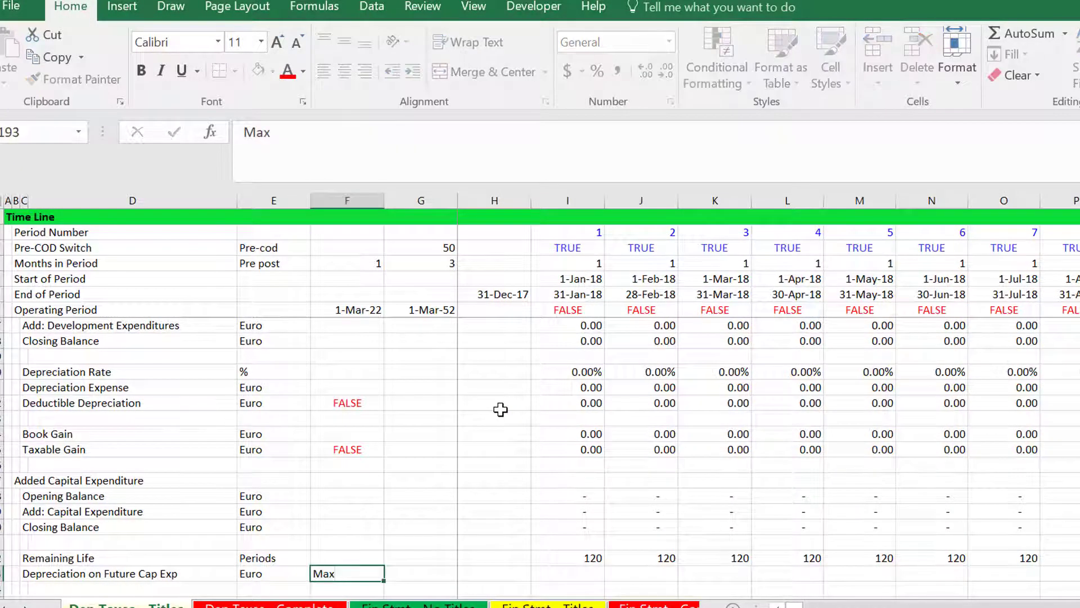
{"action": "type", "text": "x"}
{"action": "key", "text": "Tab"}
Step: Look through the operating contract, working capital and replacement capital inputs to find the Taxes and Depreciation assumptions
{"action": "key", "text": "Page_Up"}
{"action": "key", "text": "Page_Up"}
{"action": "key", "text": "Page_Up"}
{"action": "key", "text": "Page_Up"}
{"action": "key", "text": "Page_Up"}
{"action": "key", "text": "Page_Up"}
{"action": "key", "text": "Page_Up"}
{"action": "key", "text": "Page_Up"}
{"action": "key", "text": "Page_Up"}
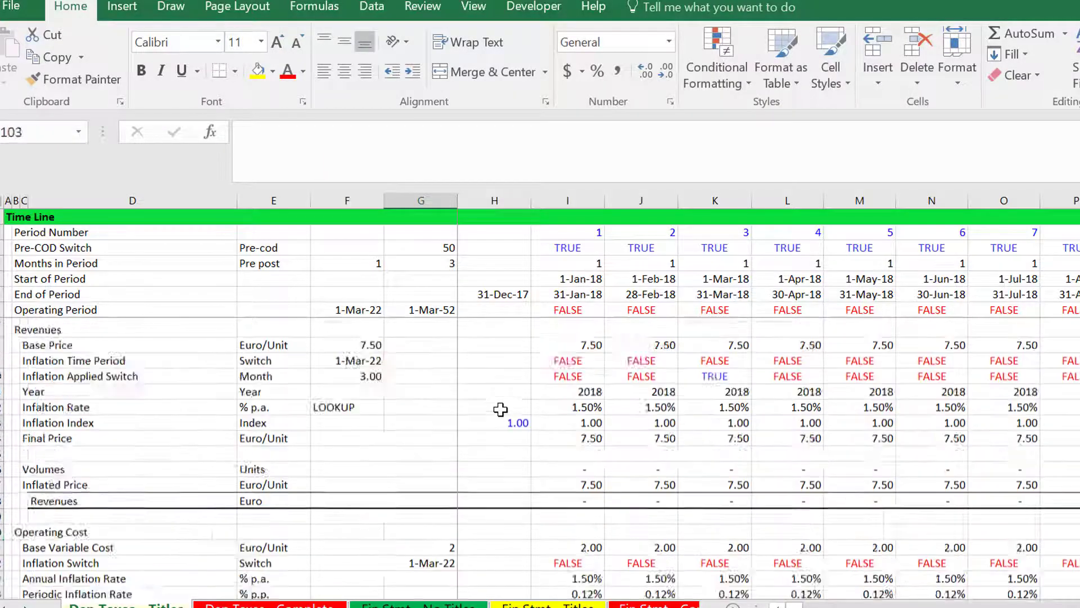
{"action": "key", "text": "Down"}
{"action": "key", "text": "Down"}
{"action": "key", "text": "Down"}
{"action": "key", "text": "Down"}
{"action": "key", "text": "Down"}
{"action": "key", "text": "Down"}
{"action": "key", "text": "Down"}
{"action": "key", "text": "Down"}
{"action": "key", "text": "Down"}
{"action": "key", "text": "Down"}
{"action": "key", "text": "Down"}
{"action": "key", "text": "Down"}
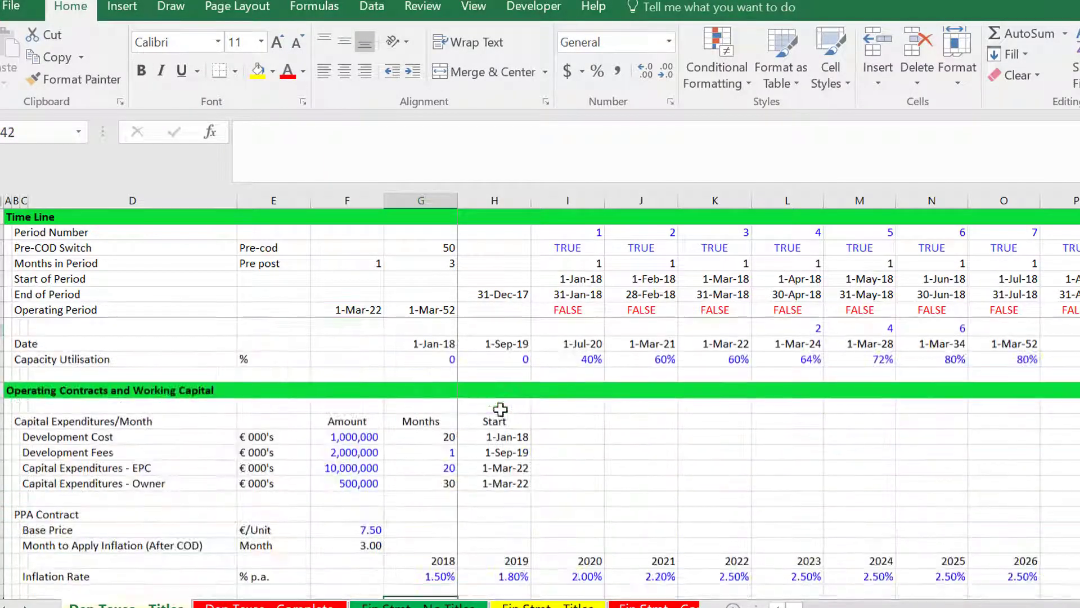
{"action": "key", "text": "Down"}
{"action": "key", "text": "Down"}
{"action": "key", "text": "Down"}
{"action": "key", "text": "Down"}
{"action": "key", "text": "Down"}
{"action": "key", "text": "Down"}
{"action": "key", "text": "Down"}
{"action": "key", "text": "Down"}
{"action": "key", "text": "Down"}
{"action": "key", "text": "Down"}
{"action": "key", "text": "Down"}
{"action": "key", "text": "Down"}
{"action": "key", "text": "Down"}
{"action": "key", "text": "Down"}
{"action": "key", "text": "Down"}
{"action": "key", "text": "Down"}
{"action": "key", "text": "Down"}
{"action": "key", "text": "Down"}
{"action": "key", "text": "Down"}
{"action": "key", "text": "Down"}
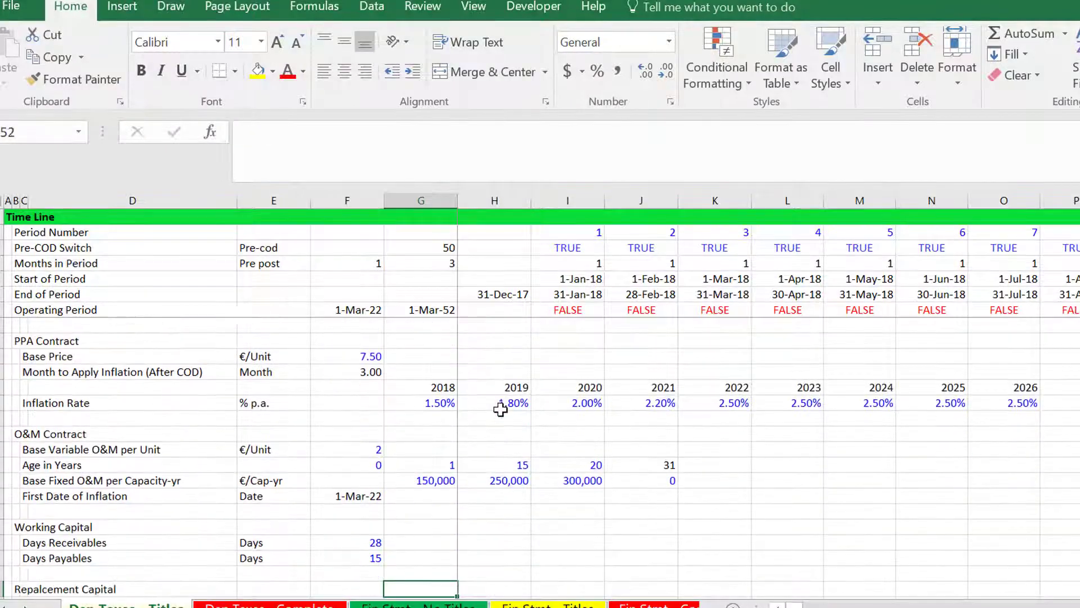
{"action": "key", "text": "Down"}
{"action": "key", "text": "Down"}
{"action": "key", "text": "Down"}
{"action": "key", "text": "Down"}
{"action": "key", "text": "Down"}
{"action": "key", "text": "Down"}
{"action": "key", "text": "Up"}
{"action": "key", "text": "Up"}
{"action": "key", "text": "Up"}
{"action": "key", "text": "Up"}
{"action": "key", "text": "Up"}
{"action": "key", "text": "Up"}
{"action": "key", "text": "Up"}
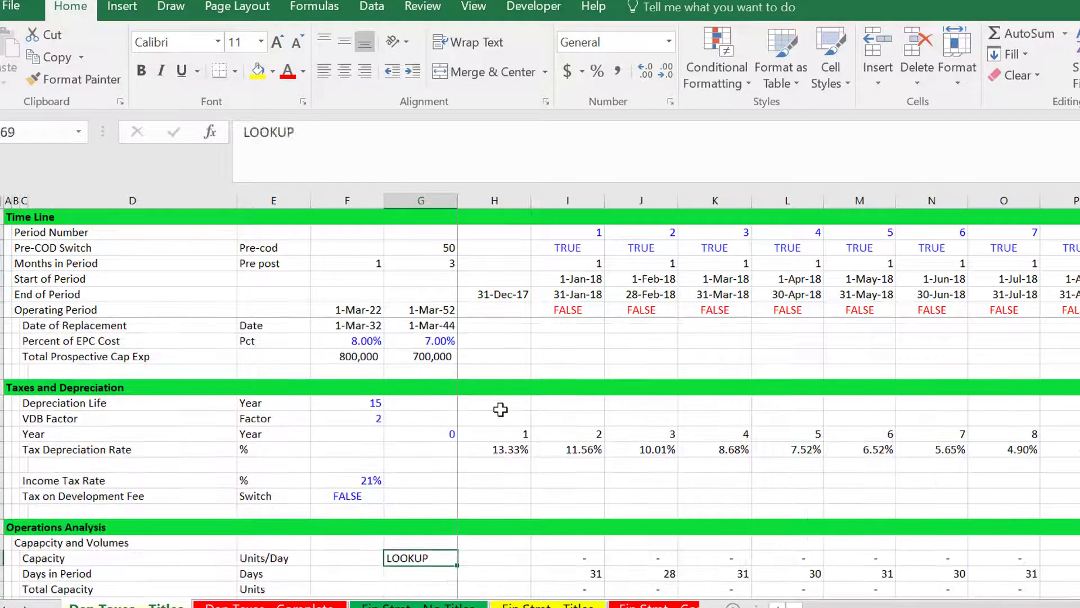
{"action": "key", "text": "Left"}
{"action": "key", "text": "Left"}
{"action": "key", "text": "Left"}
{"action": "key", "text": "Left"}
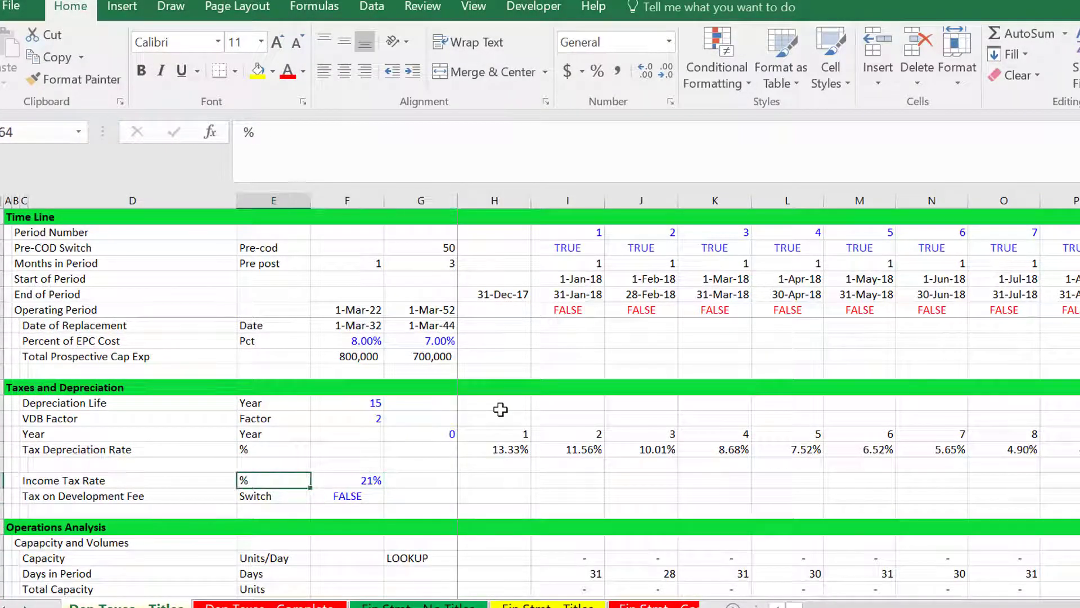
{"action": "key", "text": "shift+space"}
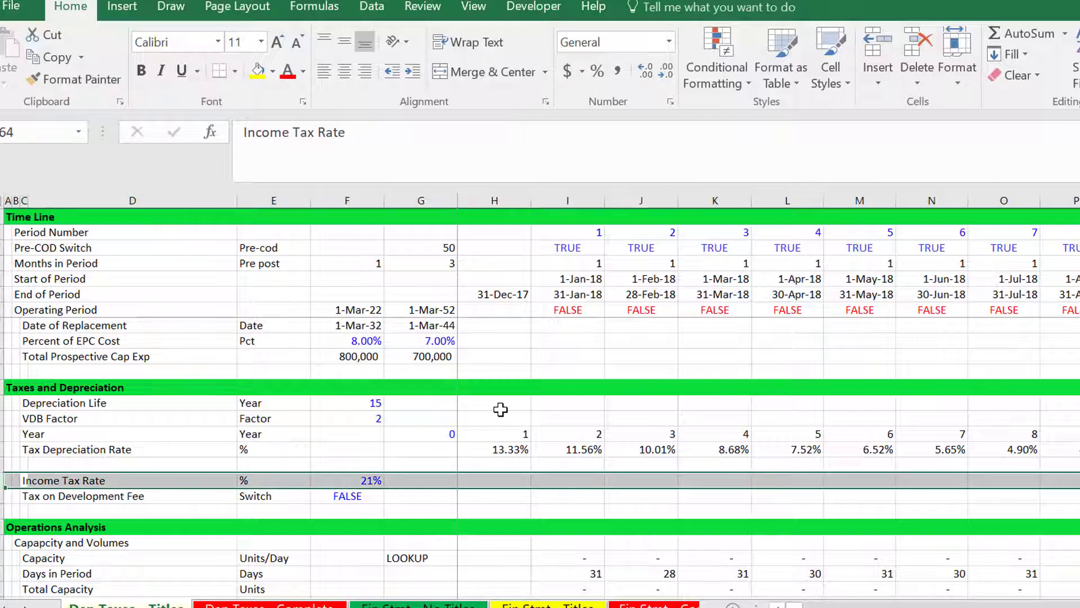
{"action": "key", "text": "ctrl+shift+plus"}
{"action": "key", "text": "Up"}
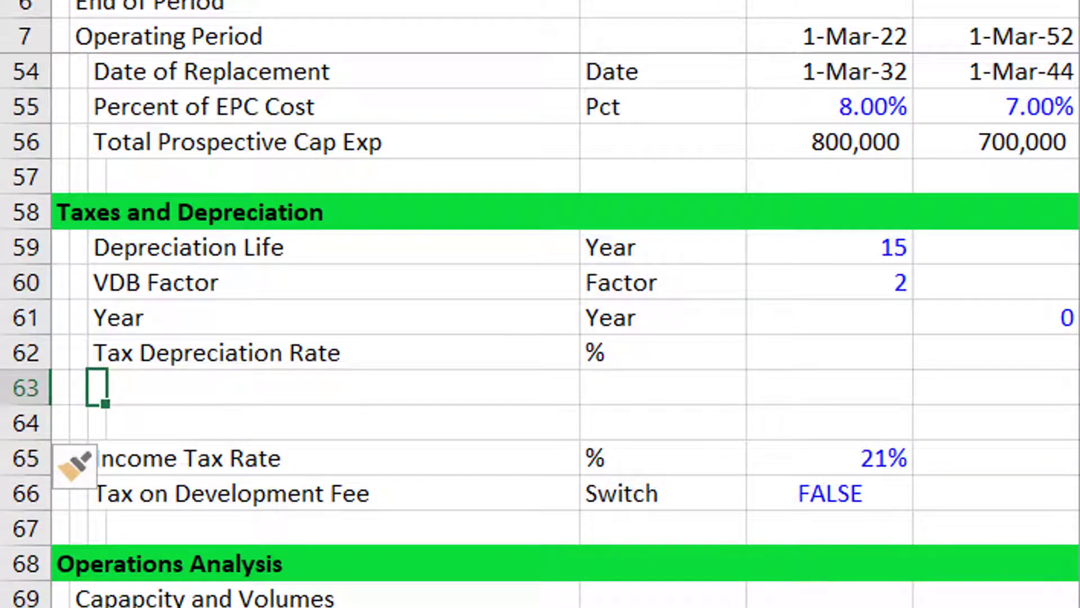
{"action": "key", "text": "Down"}
{"action": "key", "text": "shift+space"}
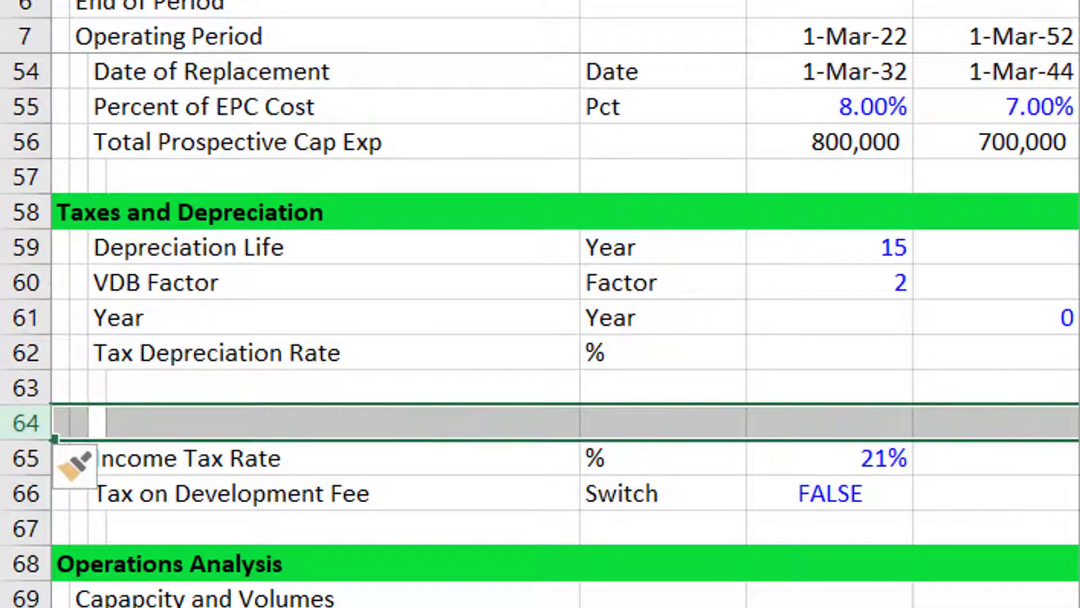
{"action": "key", "text": "ctrl+minus"}
Step: Insert a blank row between Depreciation Life and VDB Factor in the Taxes and Depreciation section
{"action": "key", "text": "Up"}
{"action": "key", "text": "Up"}
{"action": "key", "text": "Right"}
{"action": "key", "text": "Right"}
{"action": "key", "text": "Right"}
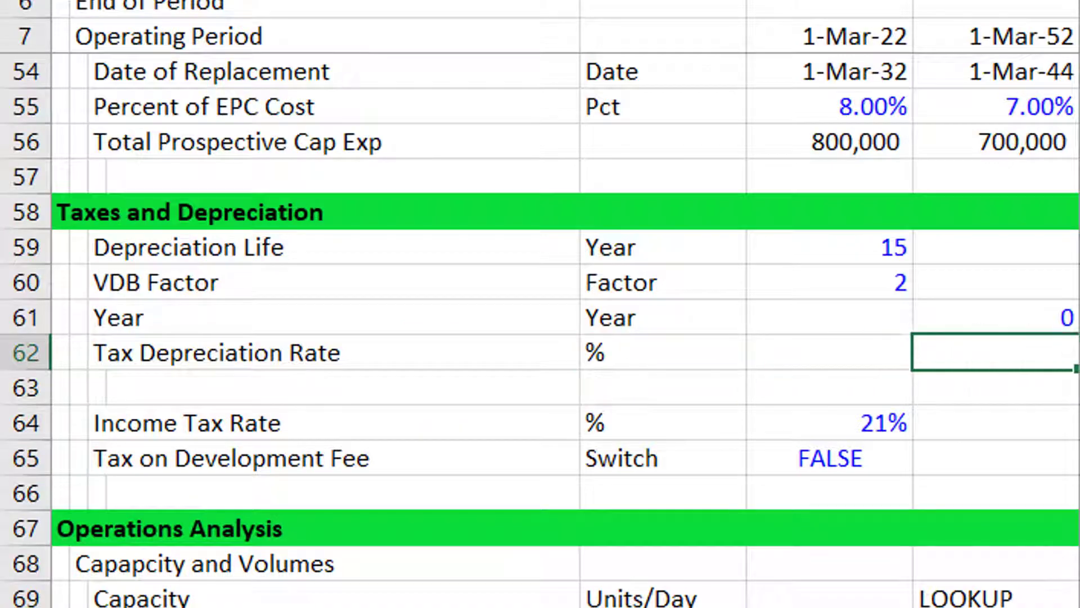
{"action": "key", "text": "Up"}
{"action": "key", "text": "Up"}
{"action": "key", "text": "Up"}
{"action": "key", "text": "Left"}
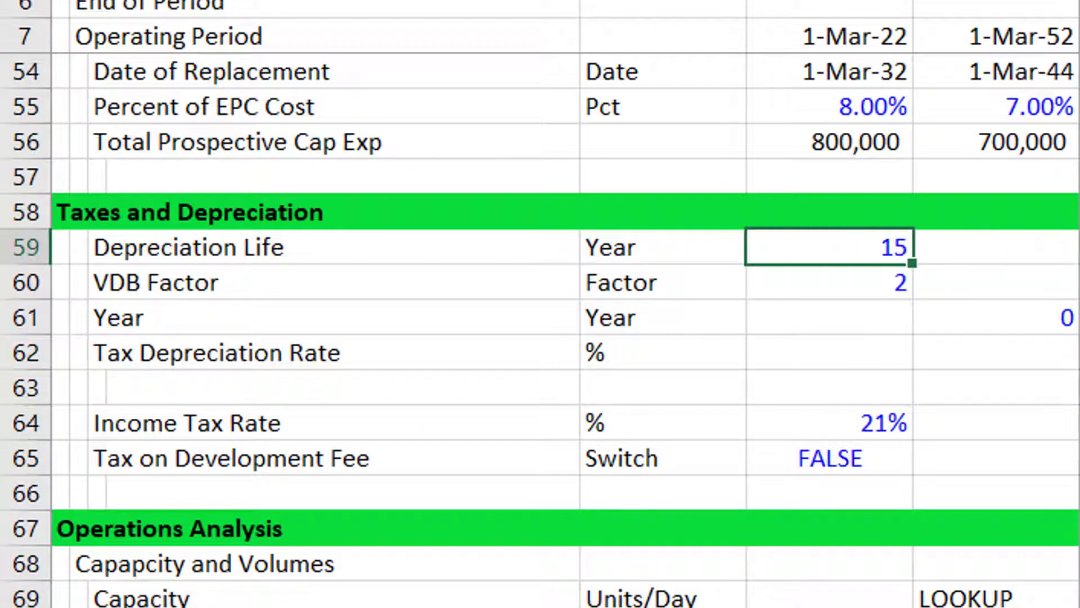
{"action": "key", "text": "Page_Up"}
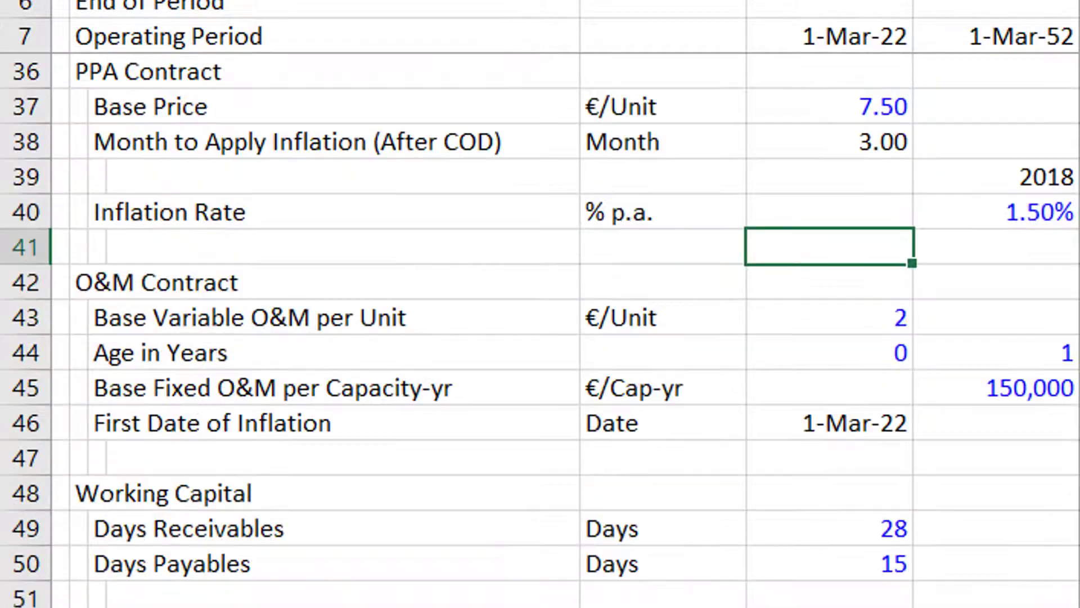
{"action": "key", "text": "Page_Down"}
{"action": "key", "text": "Down"}
{"action": "key", "text": "shift+space"}
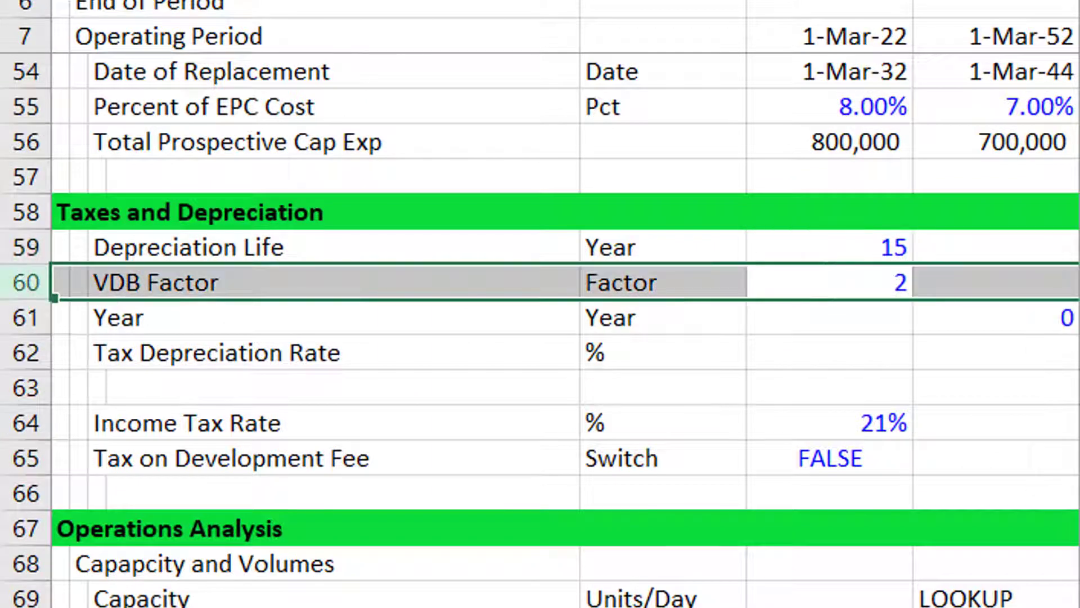
{"action": "key", "text": "ctrl+shift+plus"}
{"action": "key", "text": "Left"}
{"action": "key", "text": "Left"}
{"action": "key", "text": "Left"}
{"action": "key", "text": "Left"}
{"action": "key", "text": "Left"}
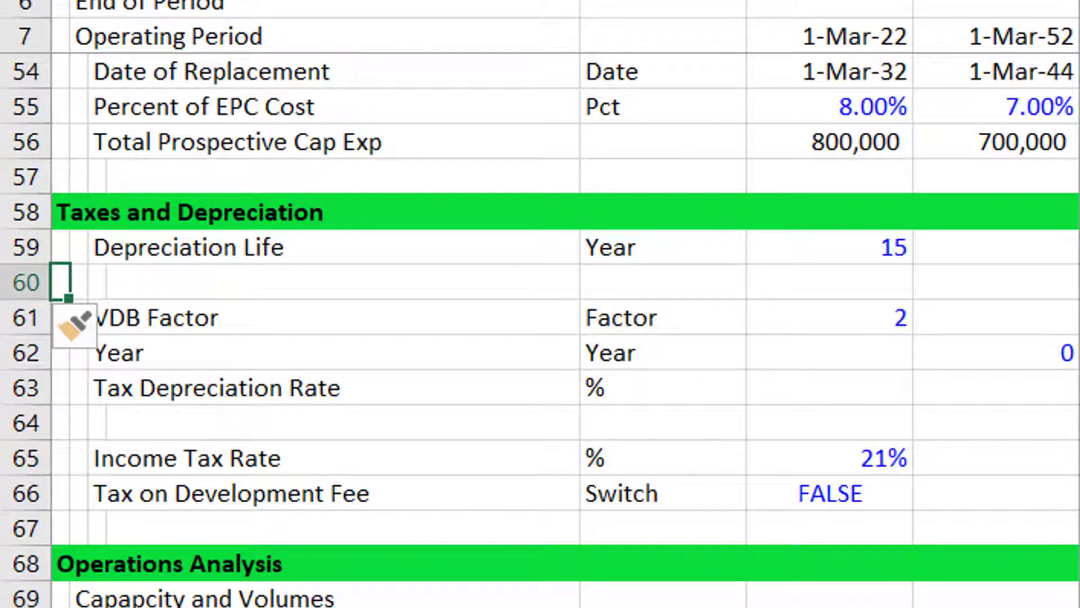
{"action": "key", "text": "Right"}
{"action": "key", "text": "Right"}
{"action": "type", "text": "PEriod"}
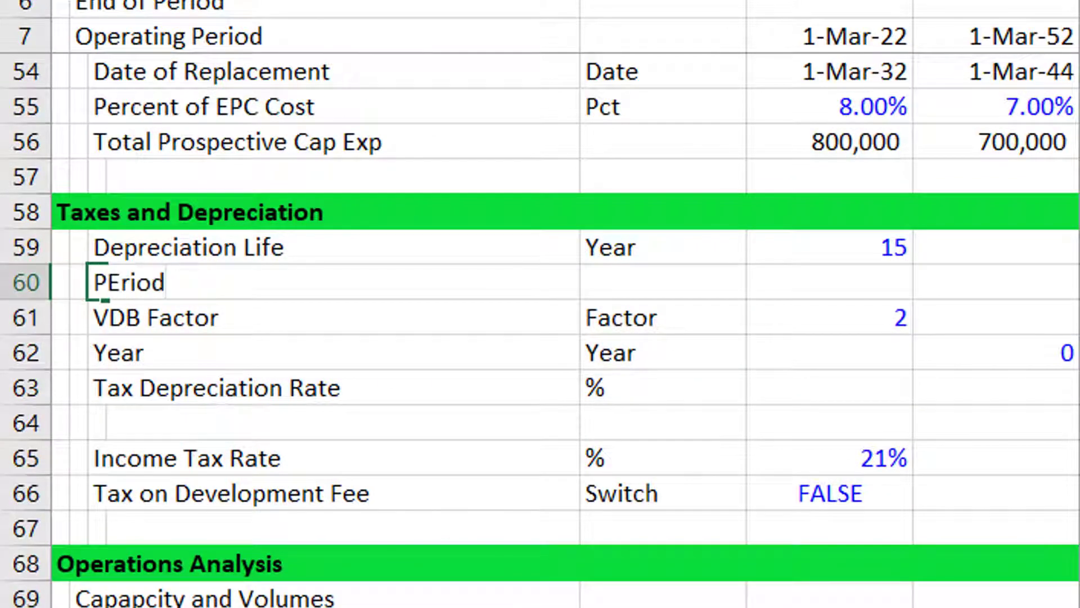
{"action": "type", "text": "s"}
{"action": "key", "text": "Right"}
{"action": "key", "text": "Right"}
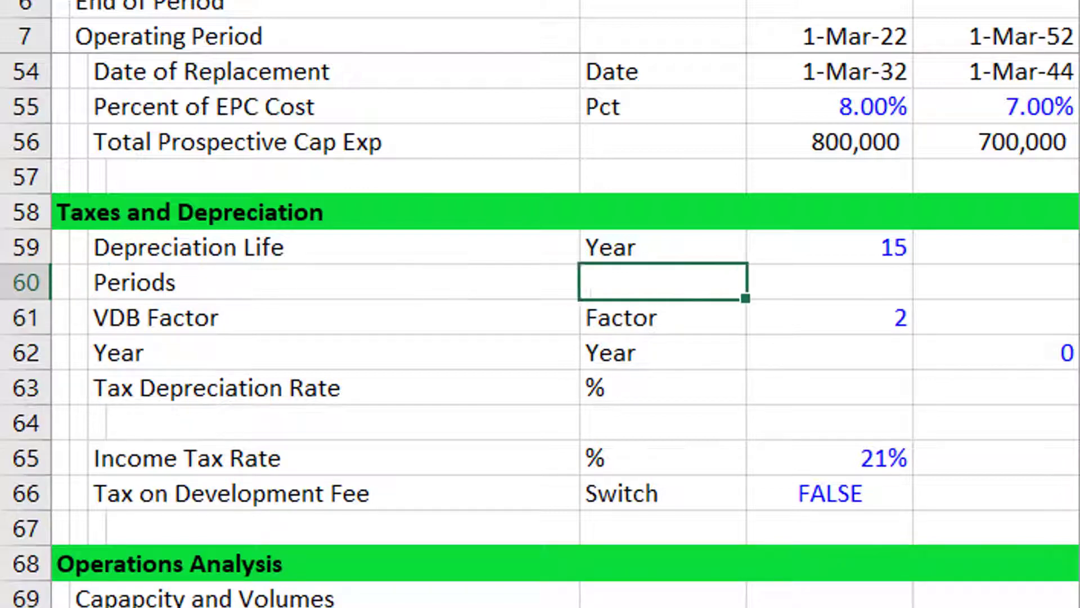
{"action": "key", "text": "Left"}
{"action": "key", "text": "Left"}
{"action": "type", "text": "Depreci"}
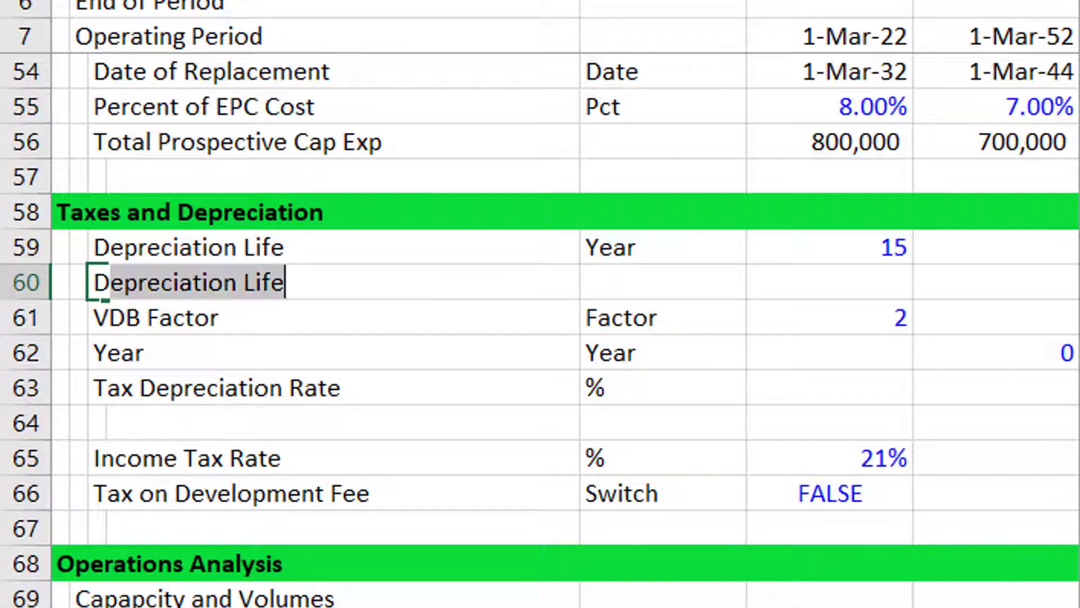
{"action": "type", "text": "n"}
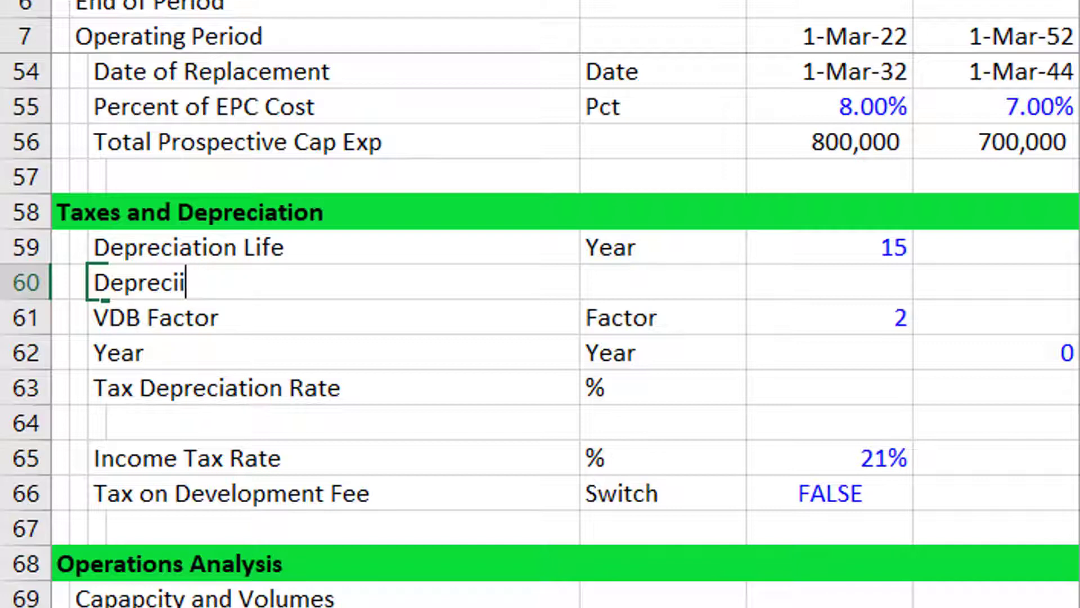
{"action": "type", "text": "n"}
{"action": "key", "text": "BackSpace"}
{"action": "key", "text": "BackSpace"}
{"action": "key", "text": "BackSpace"}
{"action": "key", "text": "BackSpace"}
{"action": "key", "text": "BackSpace"}
{"action": "key", "text": "BackSpace"}
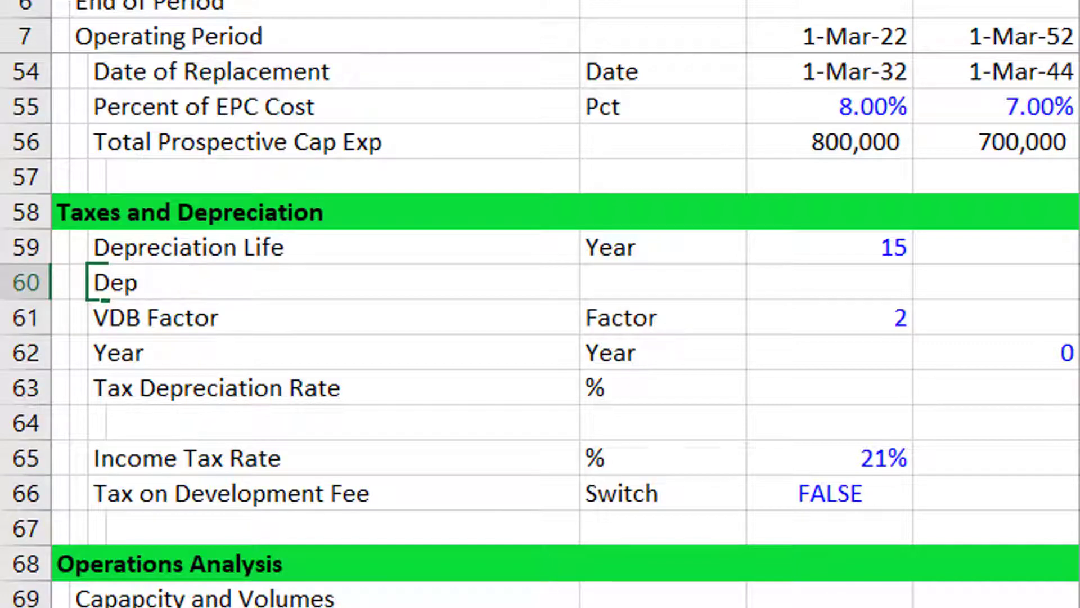
{"action": "key", "text": "BackSpace"}
{"action": "key", "text": "BackSpace"}
{"action": "key", "text": "BackSpace"}
Step: Label the new row 60 "Max Life on Replacement Assets" and enter "Periods" as its unit
{"action": "type", "text": "MA"}
{"action": "key", "text": "BackSpace"}
{"action": "type", "text": "a"}
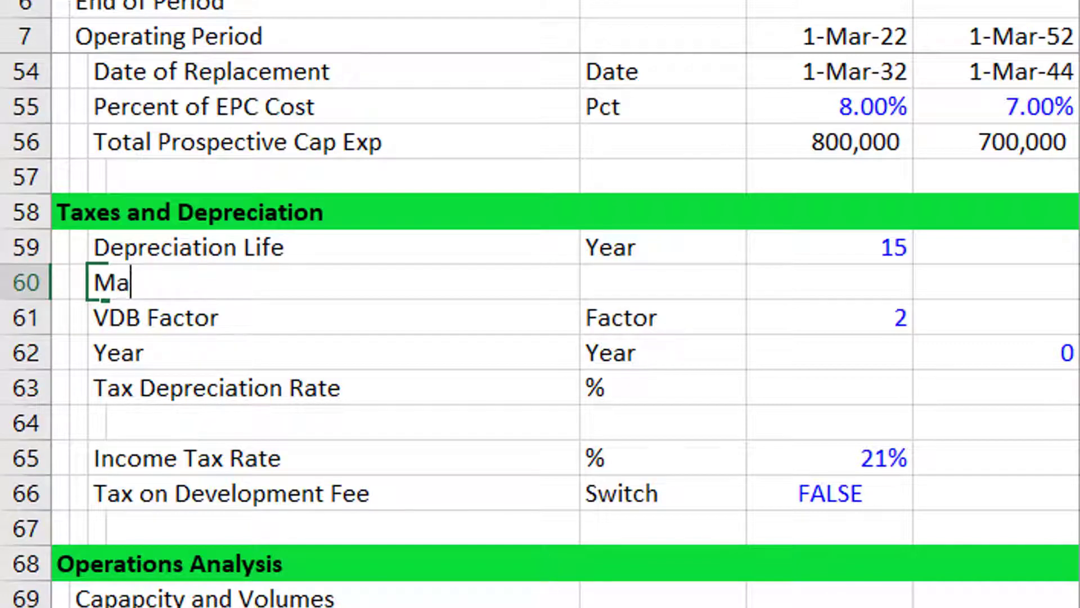
{"action": "type", "text": "x Life on"}
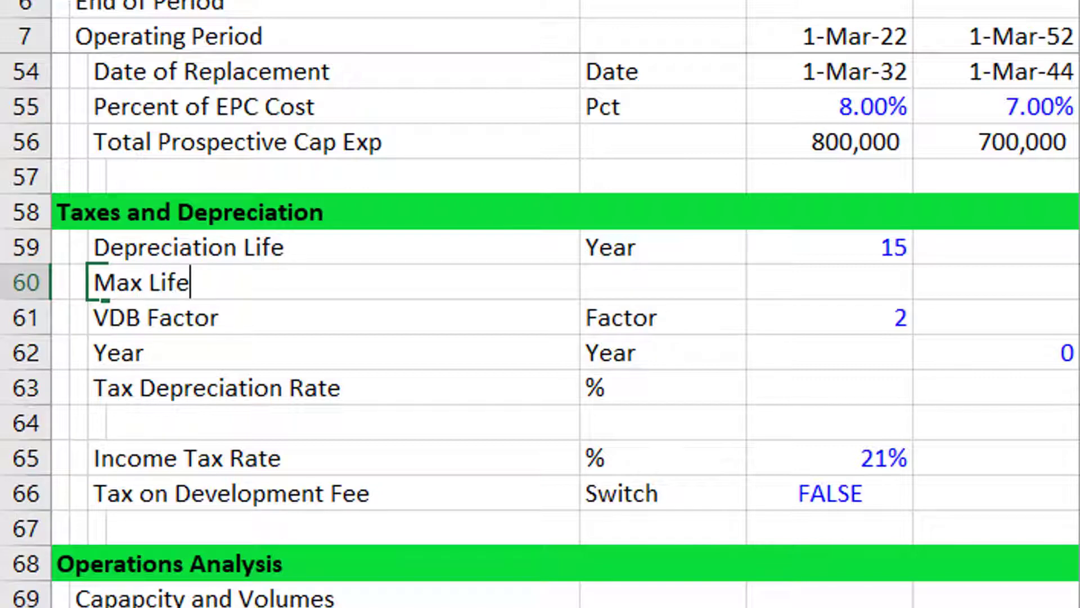
{"action": "type", "text": "epa"}
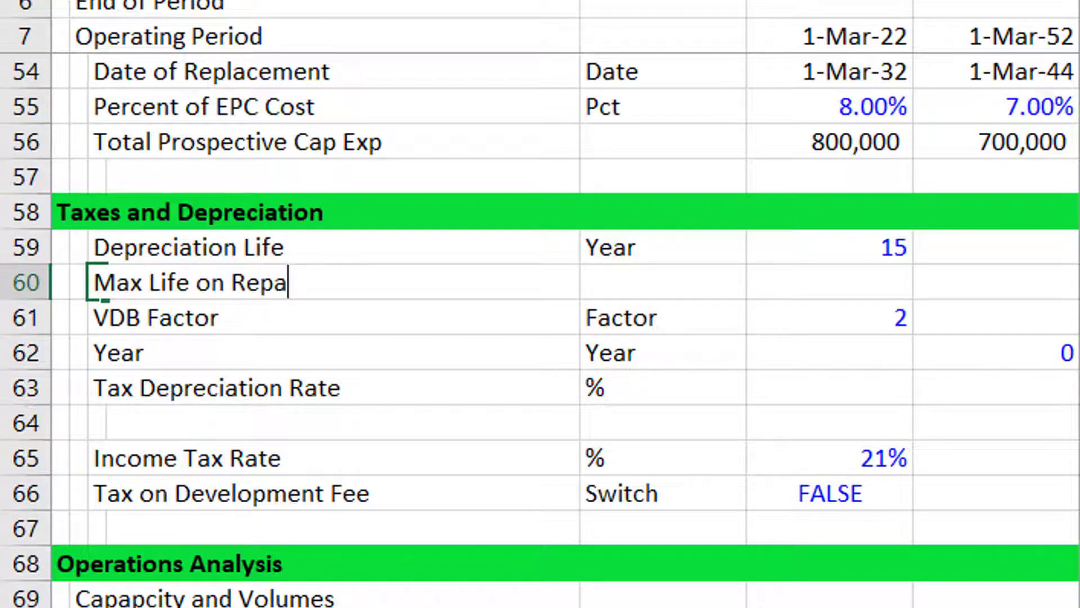
{"action": "key", "text": "BackSpace"}
{"action": "type", "text": "lacemen"}
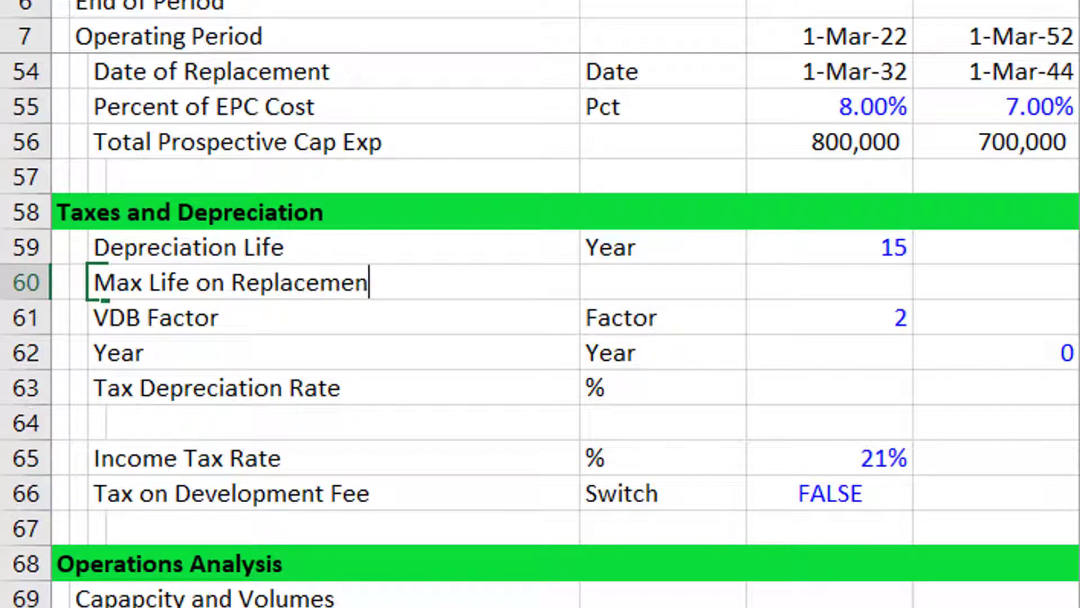
{"action": "type", "text": "t Assets"}
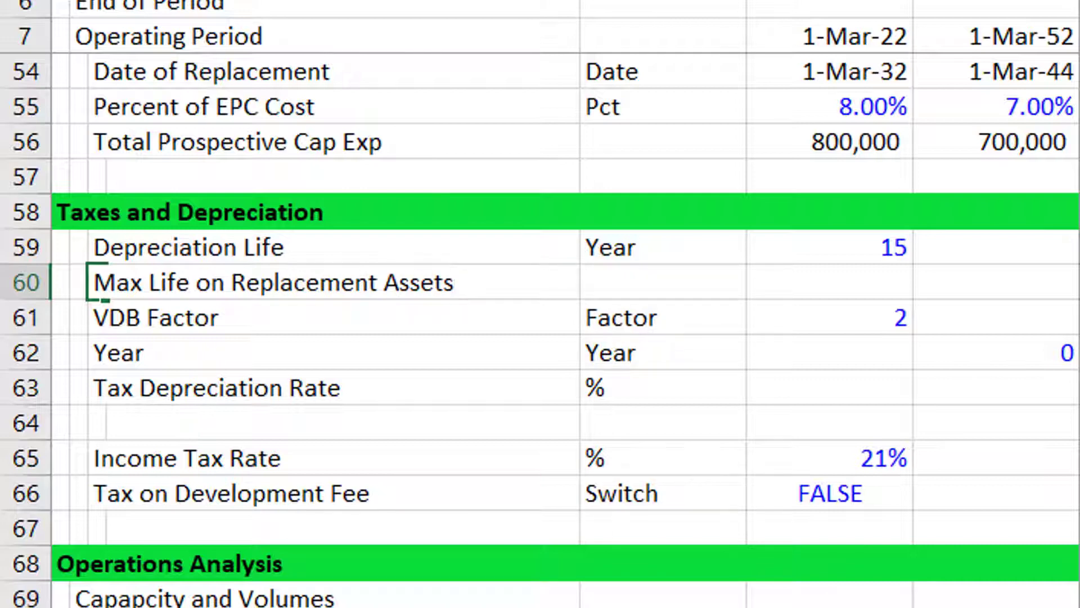
{"action": "key", "text": "Tab"}
{"action": "key", "text": "Tab"}
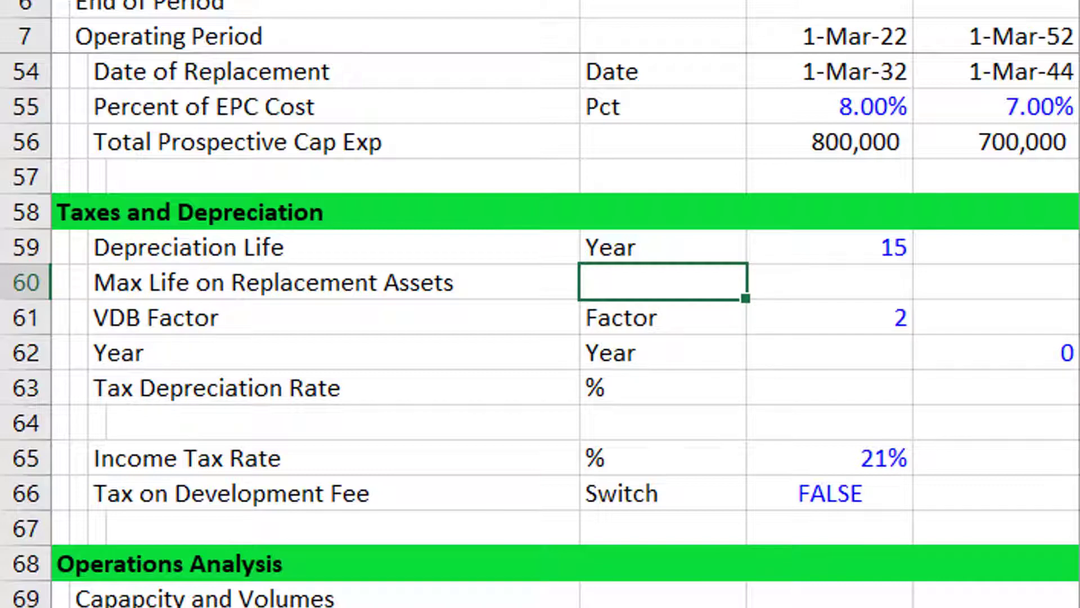
{"action": "type", "text": "Periods"}
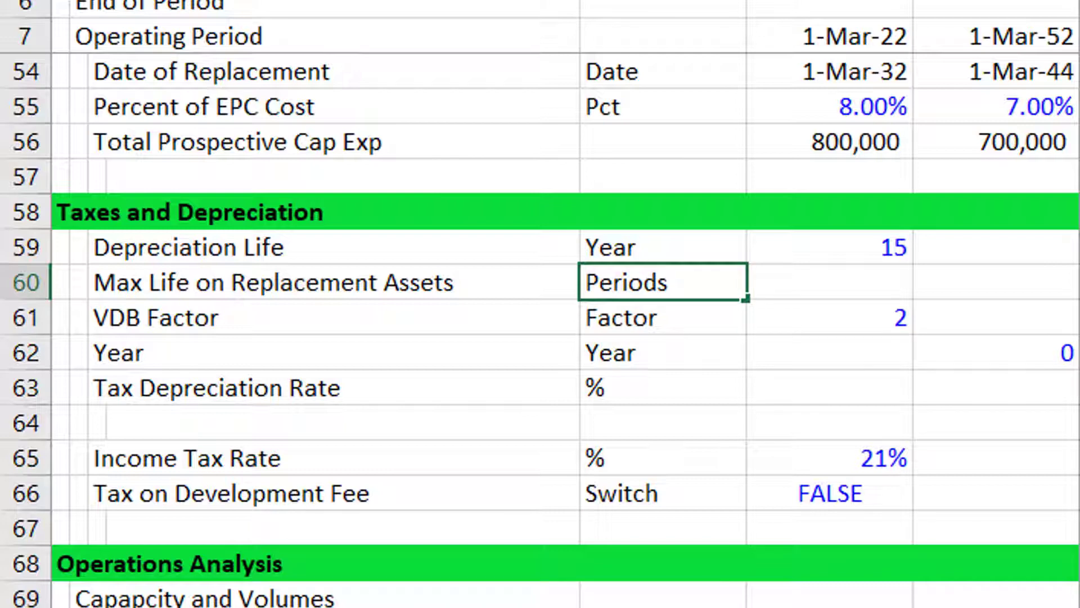
{"action": "key", "text": "Tab"}
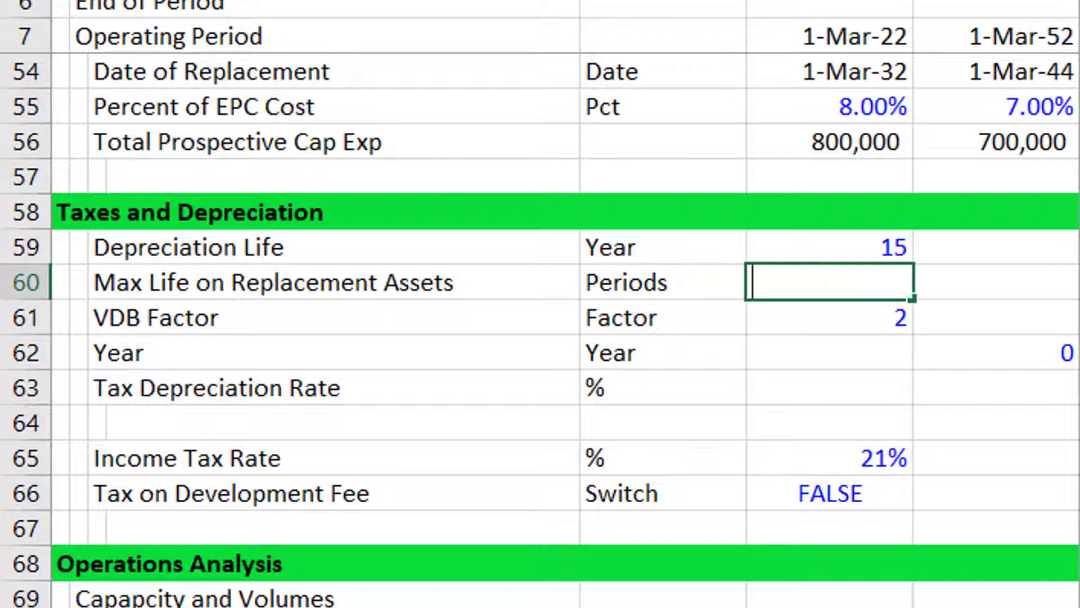
Step: Calculate the maximum replacement asset life in F60 as the depreciation life in F59 multiplied by the absolute reference $F$17
{"action": "type", "text": "="}
{"action": "key", "text": "Up"}
{"action": "type", "text": "*"}
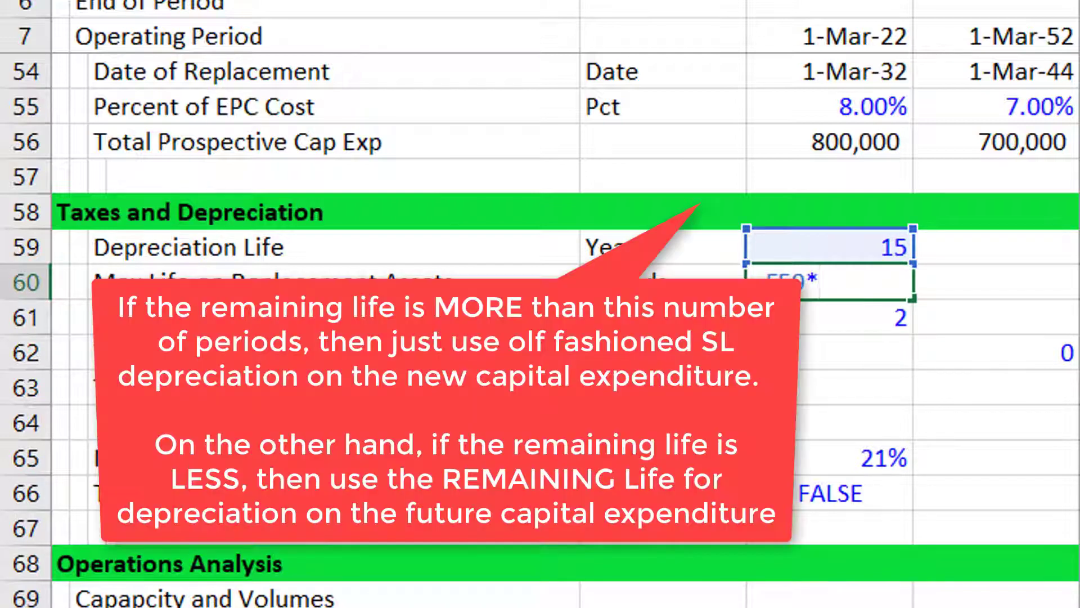
{"action": "type", "text": "/12*"}
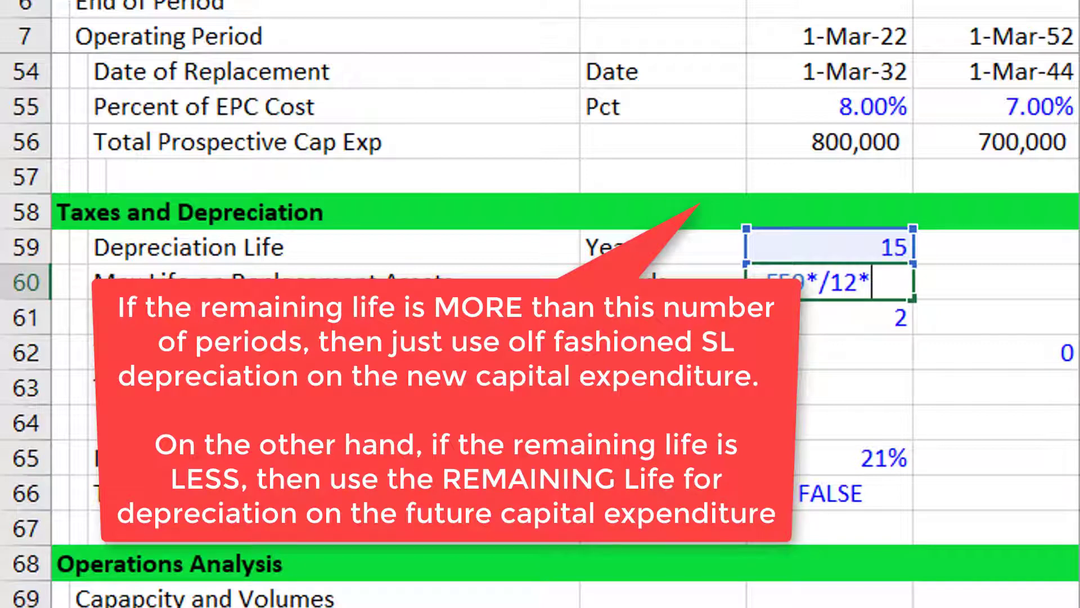
{"action": "key", "text": "BackSpace"}
{"action": "key", "text": "BackSpace"}
{"action": "key", "text": "BackSpace"}
{"action": "key", "text": "BackSpace"}
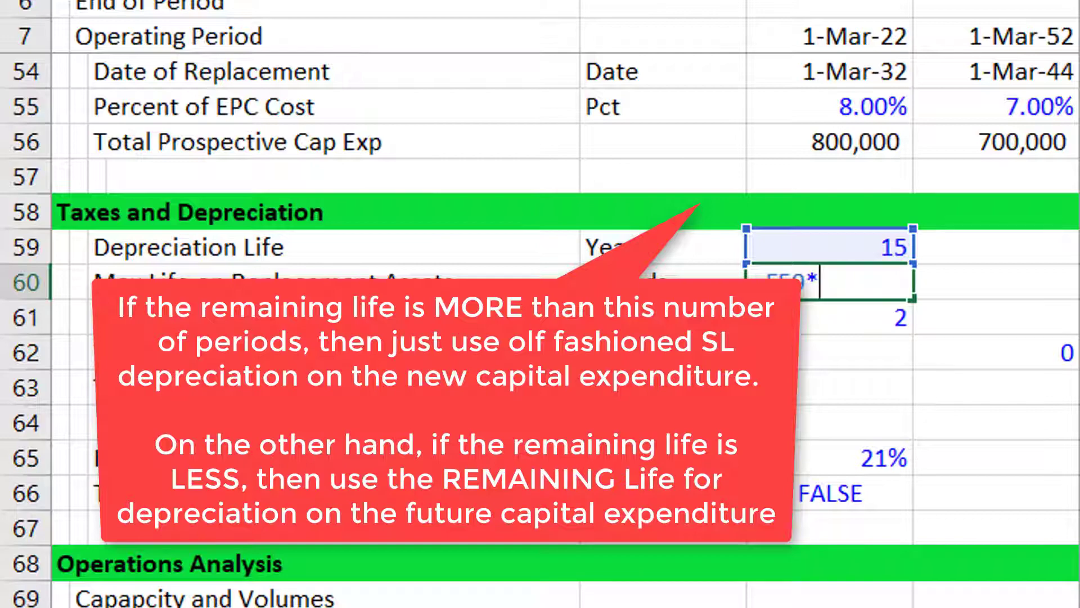
{"action": "key", "text": "Up"}
{"action": "key", "text": "Up"}
{"action": "key", "text": "Page_Up"}
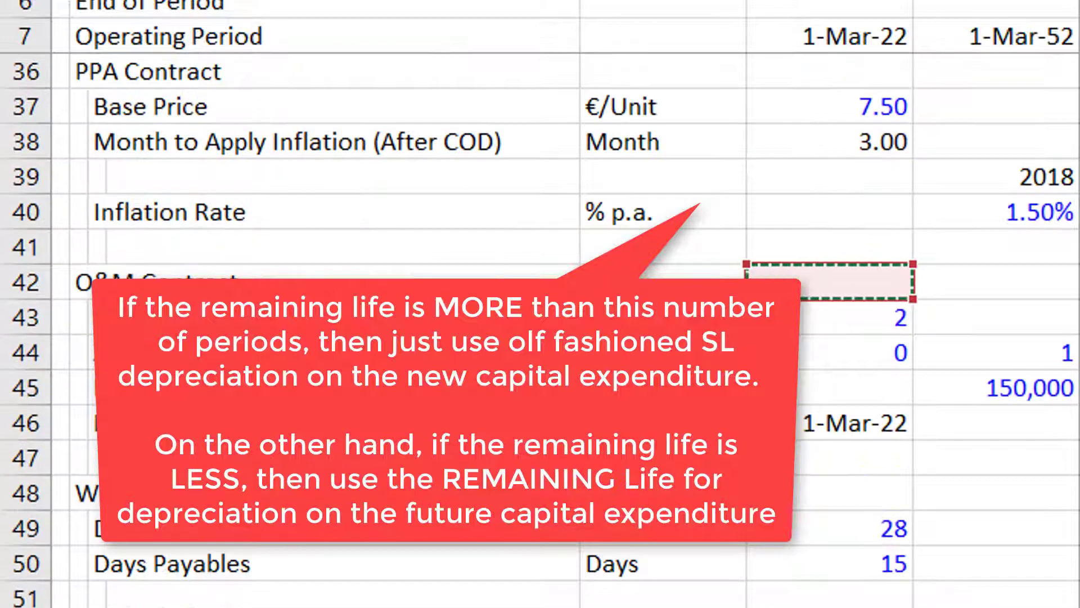
{"action": "key", "text": "Page_Up"}
{"action": "key", "text": "Page_Up"}
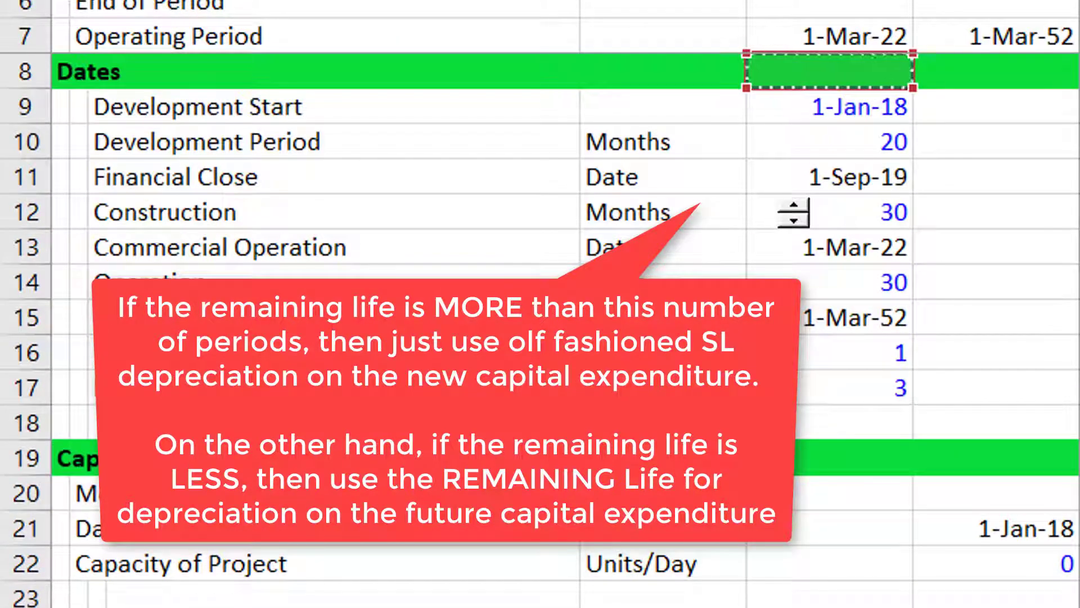
{"action": "key", "text": "Down"}
{"action": "key", "text": "Down"}
{"action": "key", "text": "Down"}
{"action": "key", "text": "Down"}
{"action": "key", "text": "Down"}
{"action": "key", "text": "Down"}
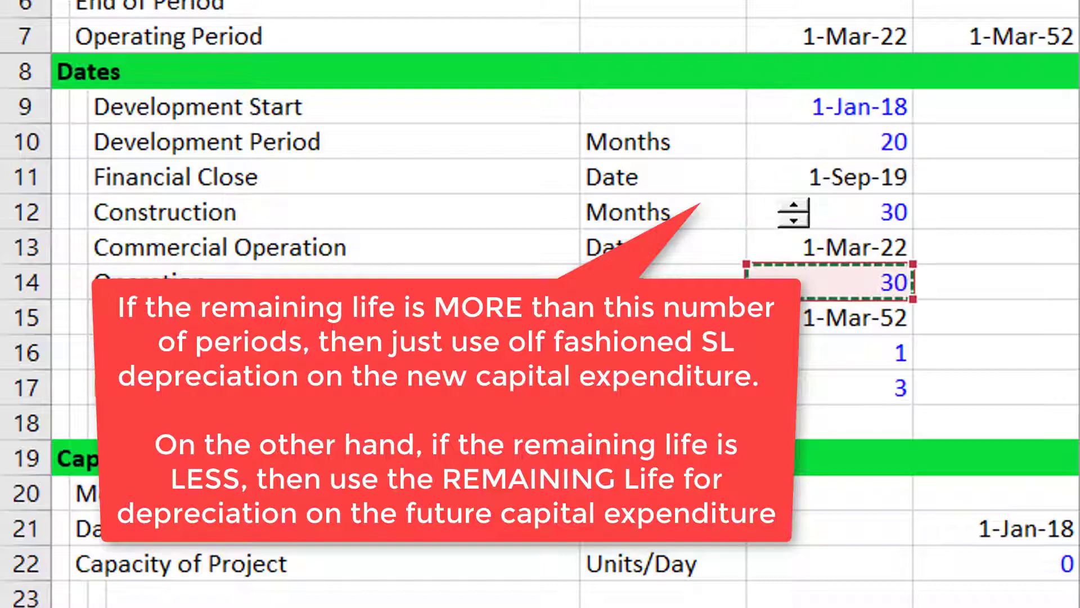
{"action": "key", "text": "Down"}
{"action": "key", "text": "Down"}
{"action": "key", "text": "Down"}
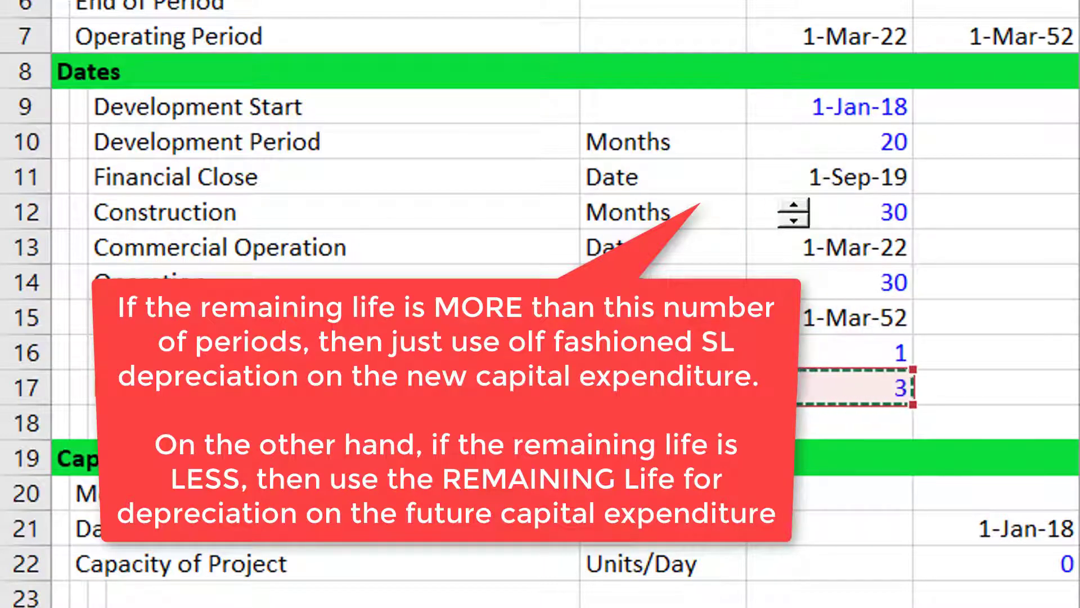
{"action": "key", "text": "F4"}
{"action": "key", "text": "Return"}
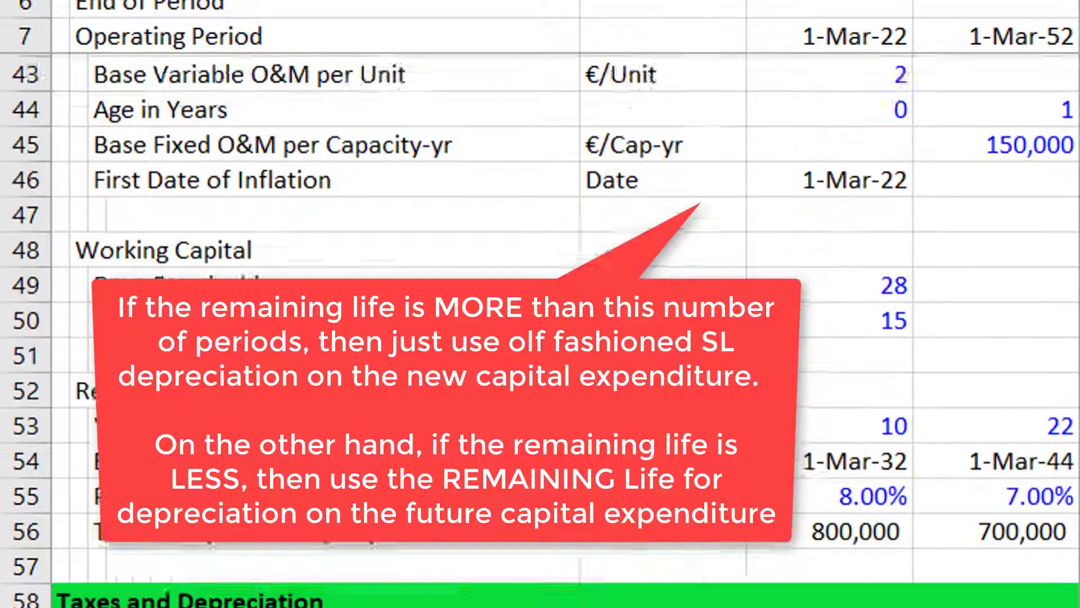
Step: Examine the replacement capital inputs above the new maximum life row, including the second replacement year
{"action": "key", "text": "Down"}
{"action": "key", "text": "Down"}
{"action": "key", "text": "Up"}
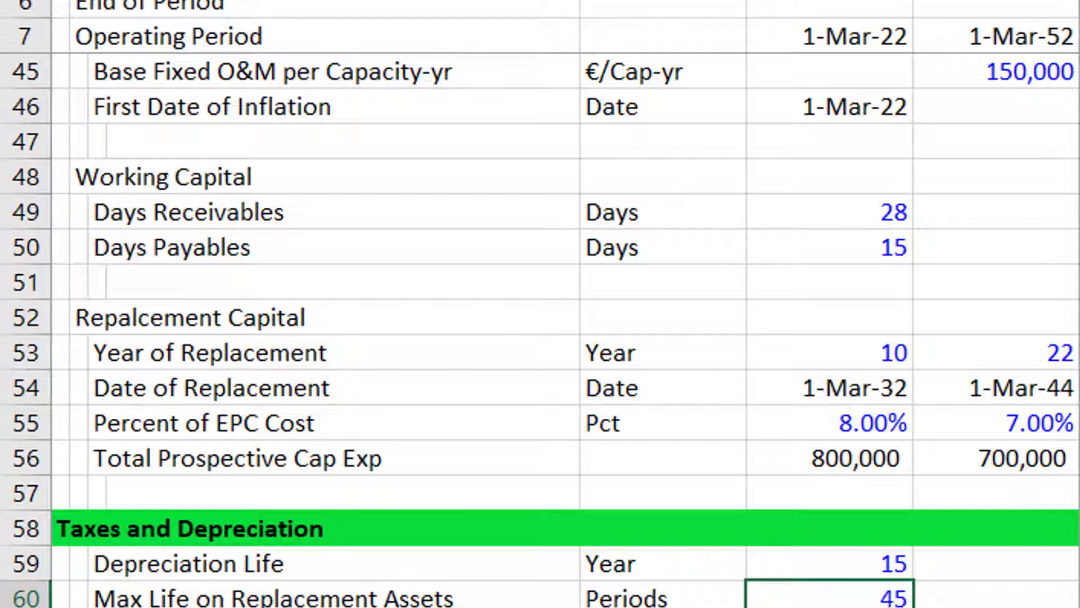
{"action": "key", "text": "Up"}
{"action": "key", "text": "Up"}
{"action": "key", "text": "Up"}
{"action": "key", "text": "Up"}
{"action": "key", "text": "Up"}
{"action": "key", "text": "Up"}
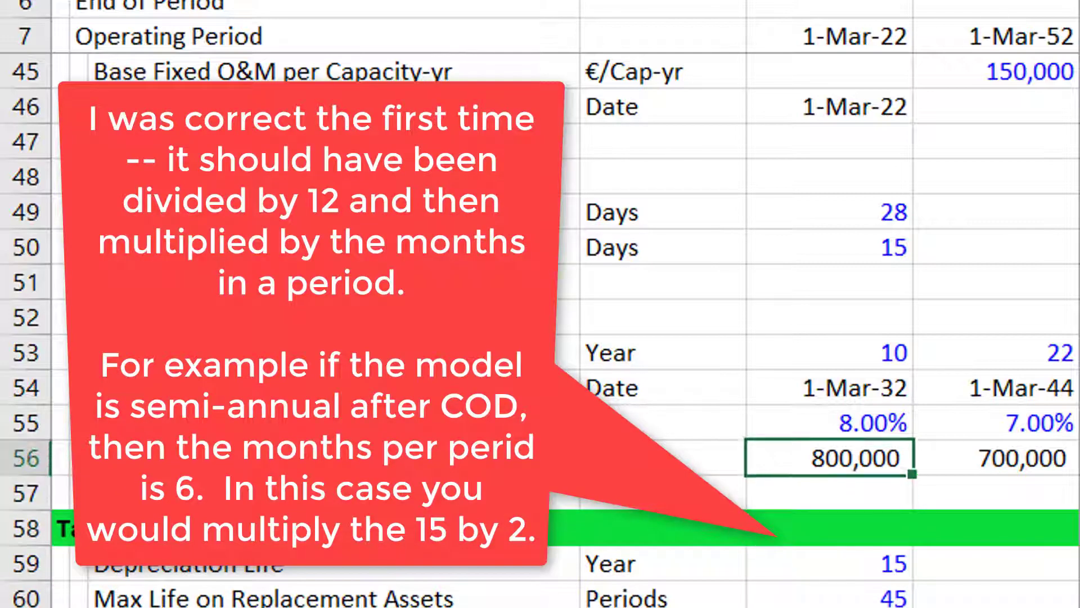
{"action": "key", "text": "Right"}
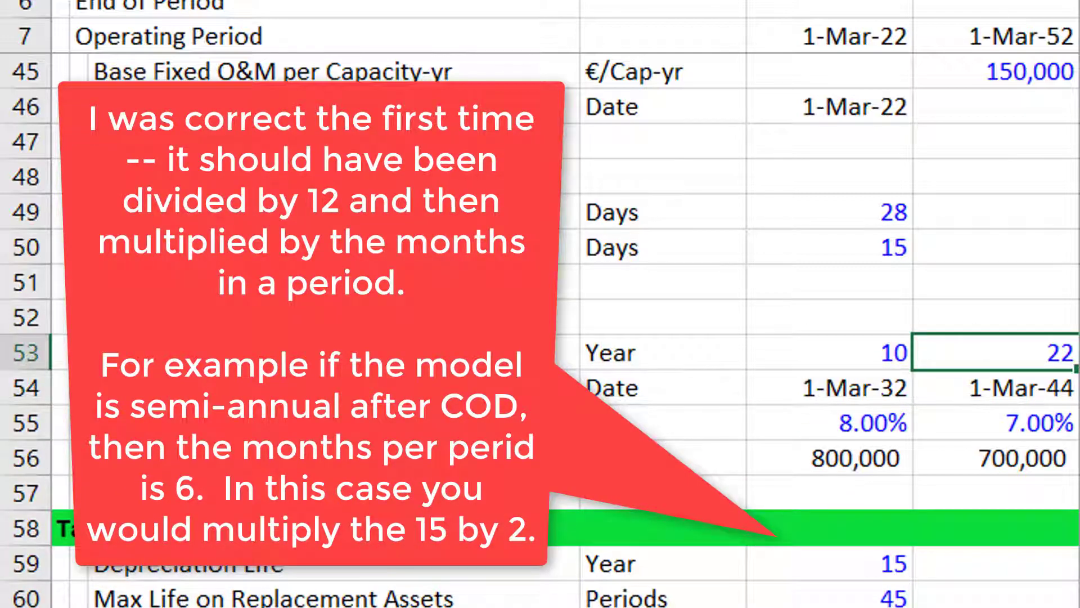
Step: Check the months-per-period inputs in the Dates section and return to the inputs above the depreciation section
{"action": "key", "text": "Up"}
{"action": "key", "text": "Up"}
{"action": "key", "text": "Up"}
{"action": "key", "text": "Up"}
{"action": "key", "text": "Up"}
{"action": "key", "text": "Up"}
{"action": "key", "text": "Up"}
{"action": "key", "text": "Up"}
{"action": "key", "text": "Up"}
{"action": "key", "text": "Up"}
{"action": "key", "text": "Up"}
{"action": "key", "text": "Up"}
{"action": "key", "text": "Up"}
{"action": "key", "text": "Up"}
{"action": "key", "text": "Up"}
{"action": "key", "text": "Up"}
{"action": "key", "text": "Up"}
{"action": "key", "text": "Up"}
{"action": "key", "text": "Up"}
{"action": "key", "text": "Up"}
{"action": "key", "text": "Up"}
{"action": "key", "text": "Up"}
{"action": "key", "text": "Up"}
{"action": "key", "text": "Up"}
{"action": "key", "text": "Up"}
{"action": "key", "text": "Up"}
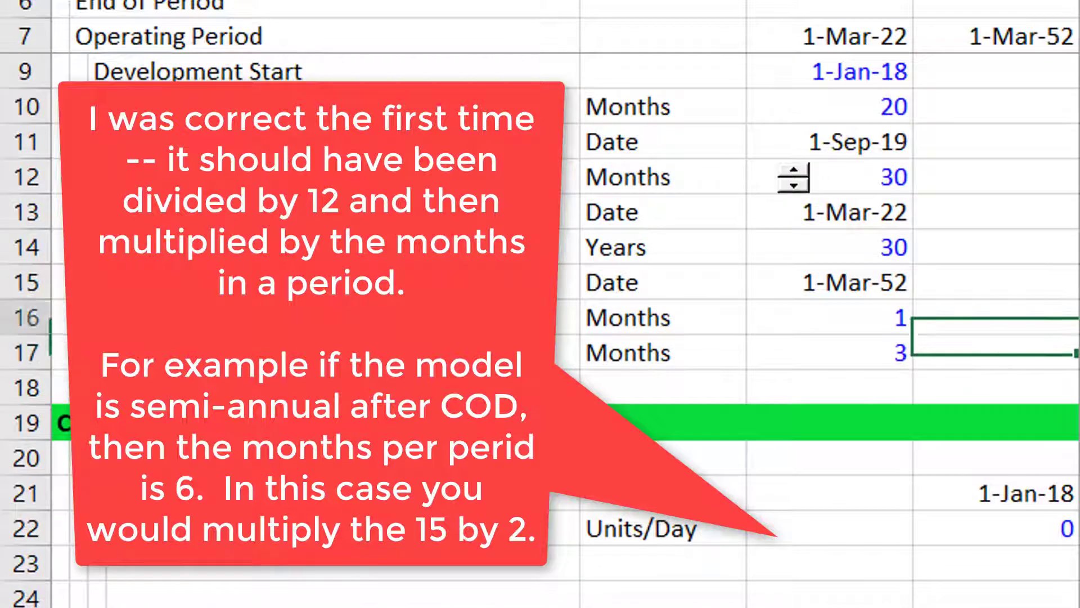
{"action": "key", "text": "Left"}
{"action": "key", "text": "Down"}
{"action": "key", "text": "Down"}
{"action": "key", "text": "Down"}
{"action": "key", "text": "Down"}
{"action": "key", "text": "Down"}
{"action": "key", "text": "Down"}
{"action": "key", "text": "Down"}
{"action": "key", "text": "Down"}
{"action": "key", "text": "Down"}
{"action": "key", "text": "Down"}
{"action": "key", "text": "Down"}
{"action": "key", "text": "Down"}
{"action": "key", "text": "Down"}
{"action": "key", "text": "Down"}
{"action": "key", "text": "Down"}
{"action": "key", "text": "Down"}
{"action": "key", "text": "Down"}
{"action": "key", "text": "Down"}
{"action": "key", "text": "Down"}
{"action": "key", "text": "Down"}
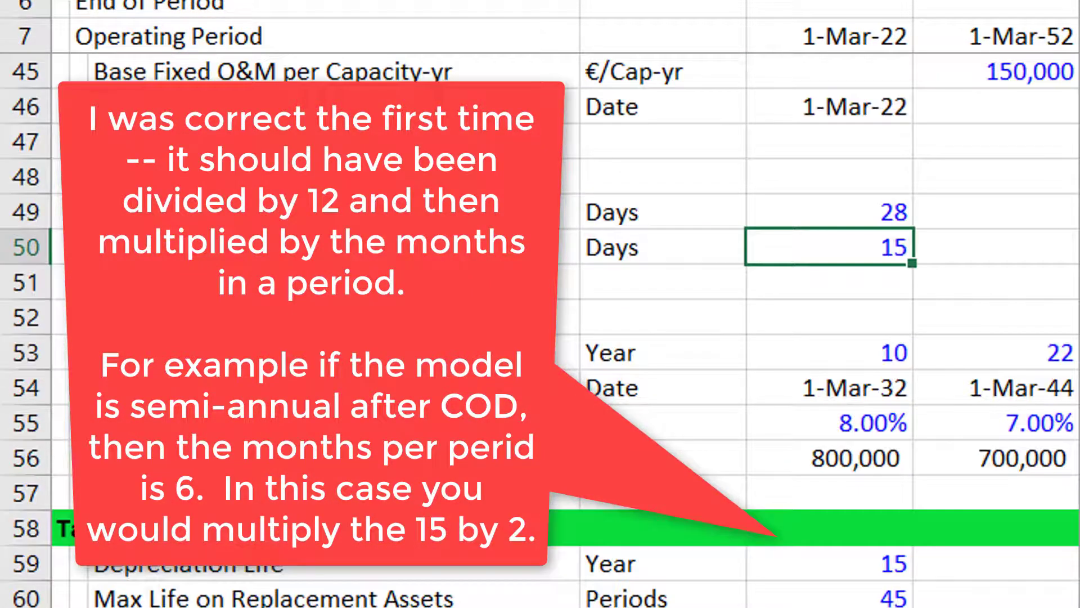
Step: Set the second Year of Replacement in the replacement capital inputs to 25
{"action": "key", "text": "Down"}
{"action": "key", "text": "Down"}
{"action": "key", "text": "Down"}
{"action": "key", "text": "Right"}
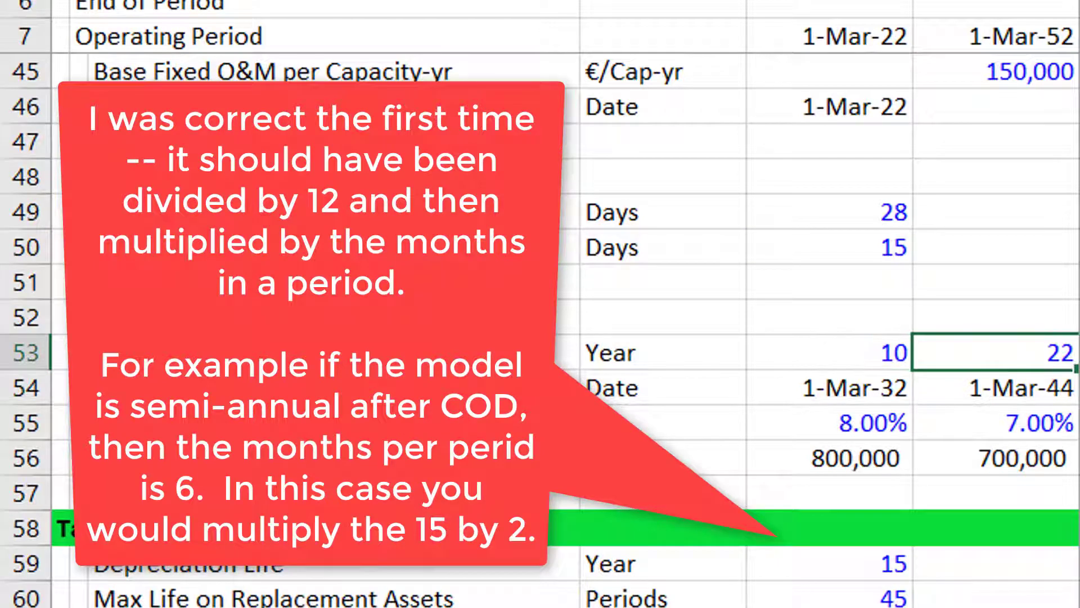
{"action": "type", "text": "25"}
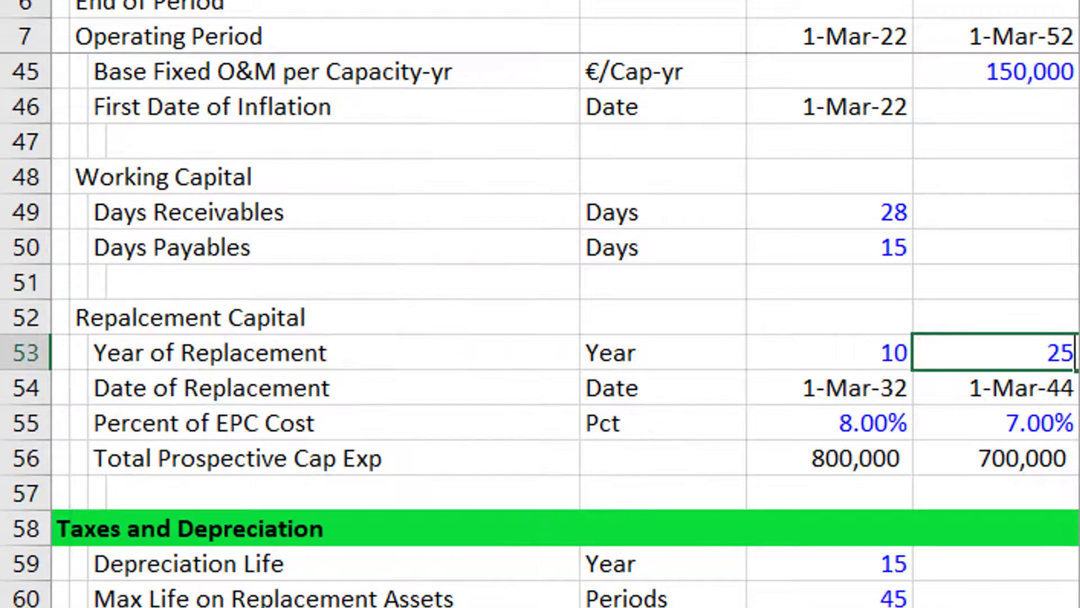
{"action": "key", "text": "Return"}
Step: Review the inputs above the replacement capital block, up to the Months Post-COD row, and return to the second replacement year
{"action": "key", "text": "Up"}
{"action": "key", "text": "Up"}
{"action": "key", "text": "Up"}
{"action": "key", "text": "Up"}
{"action": "key", "text": "Up"}
{"action": "key", "text": "Up"}
{"action": "key", "text": "Up"}
{"action": "key", "text": "Up"}
{"action": "key", "text": "Up"}
{"action": "key", "text": "Up"}
{"action": "key", "text": "Up"}
{"action": "key", "text": "Up"}
{"action": "key", "text": "Up"}
{"action": "key", "text": "Up"}
{"action": "key", "text": "Up"}
{"action": "key", "text": "Up"}
{"action": "key", "text": "Up"}
{"action": "key", "text": "Up"}
{"action": "key", "text": "Up"}
{"action": "key", "text": "Up"}
{"action": "key", "text": "Up"}
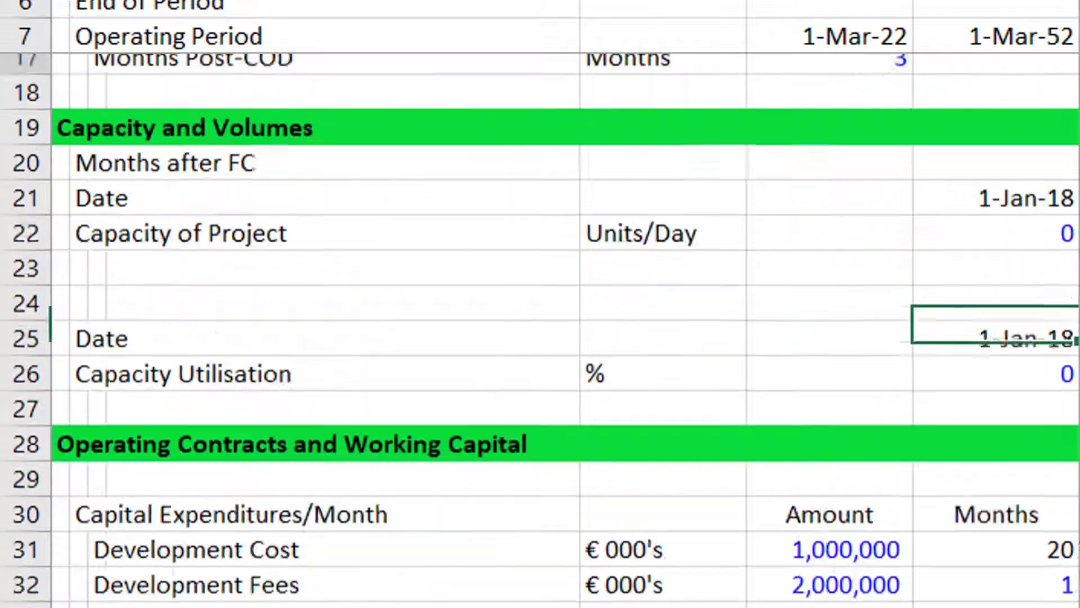
{"action": "key", "text": "Down"}
{"action": "key", "text": "Down"}
{"action": "key", "text": "Down"}
{"action": "key", "text": "Down"}
{"action": "key", "text": "Down"}
{"action": "key", "text": "Down"}
{"action": "key", "text": "Down"}
{"action": "key", "text": "Down"}
{"action": "key", "text": "Down"}
{"action": "key", "text": "Down"}
{"action": "key", "text": "Down"}
{"action": "key", "text": "Down"}
{"action": "key", "text": "Down"}
{"action": "key", "text": "Down"}
{"action": "key", "text": "Down"}
{"action": "key", "text": "Down"}
{"action": "key", "text": "Down"}
{"action": "key", "text": "Down"}
{"action": "key", "text": "Down"}
{"action": "key", "text": "Down"}
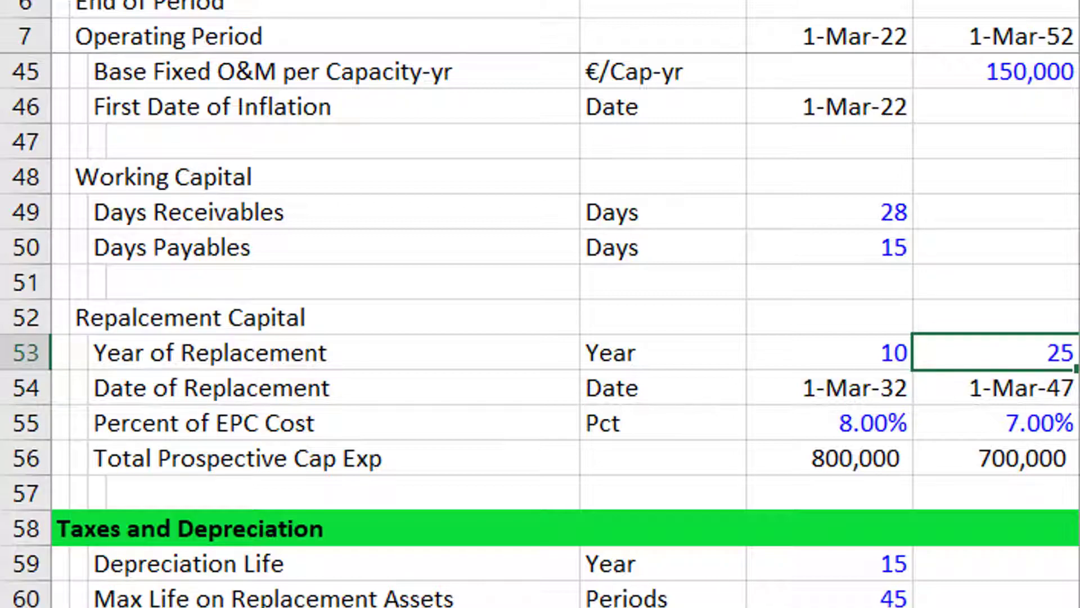
Step: Link the cell beside the "Max" label in the Depreciation on Future Cap Exp row 194 to the Max Life on Replacement Assets value in F60
{"action": "key", "text": "Down"}
{"action": "key", "text": "Down"}
{"action": "key", "text": "Down"}
{"action": "key", "text": "Down"}
{"action": "key", "text": "Down"}
{"action": "key", "text": "Down"}
{"action": "key", "text": "Down"}
{"action": "key", "text": "Down"}
{"action": "key", "text": "Down"}
{"action": "key", "text": "Down"}
{"action": "key", "text": "Down"}
{"action": "key", "text": "Down"}
{"action": "key", "text": "Down"}
{"action": "key", "text": "Down"}
{"action": "key", "text": "Down"}
{"action": "key", "text": "Down"}
{"action": "key", "text": "Down"}
{"action": "key", "text": "Down"}
{"action": "key", "text": "Down"}
{"action": "key", "text": "Down"}
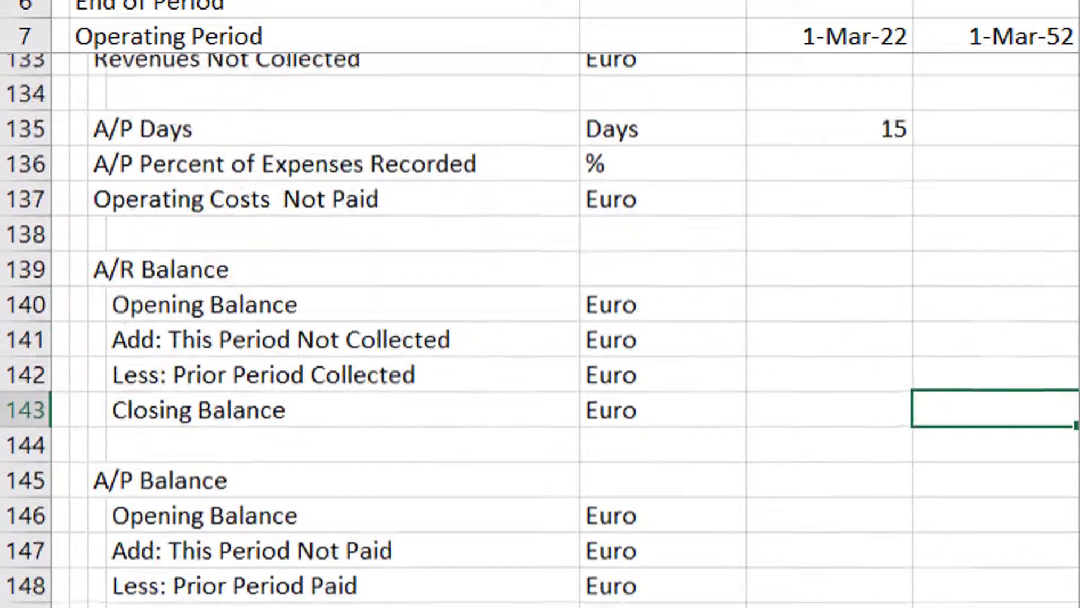
{"action": "key", "text": "Down"}
{"action": "key", "text": "Down"}
{"action": "key", "text": "Down"}
{"action": "key", "text": "Down"}
{"action": "key", "text": "Down"}
{"action": "key", "text": "Down"}
{"action": "key", "text": "Down"}
{"action": "key", "text": "Down"}
{"action": "key", "text": "Down"}
{"action": "key", "text": "Down"}
{"action": "key", "text": "Down"}
{"action": "key", "text": "Down"}
{"action": "key", "text": "Down"}
{"action": "key", "text": "Down"}
{"action": "key", "text": "Down"}
{"action": "key", "text": "Down"}
{"action": "key", "text": "Down"}
{"action": "key", "text": "Down"}
{"action": "key", "text": "Down"}
{"action": "key", "text": "Down"}
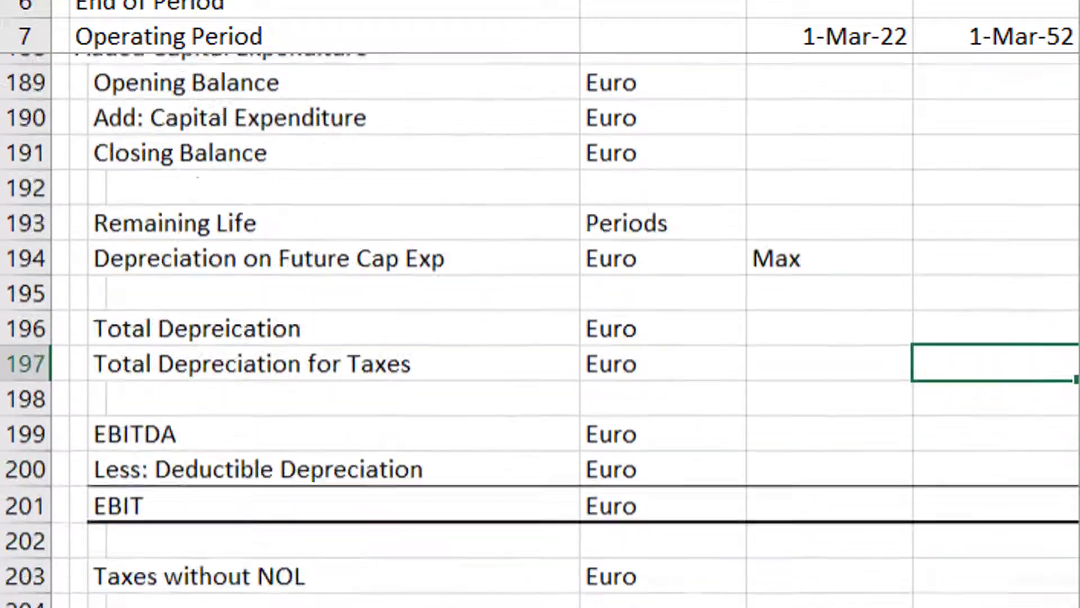
{"action": "key", "text": "Up"}
{"action": "key", "text": "Up"}
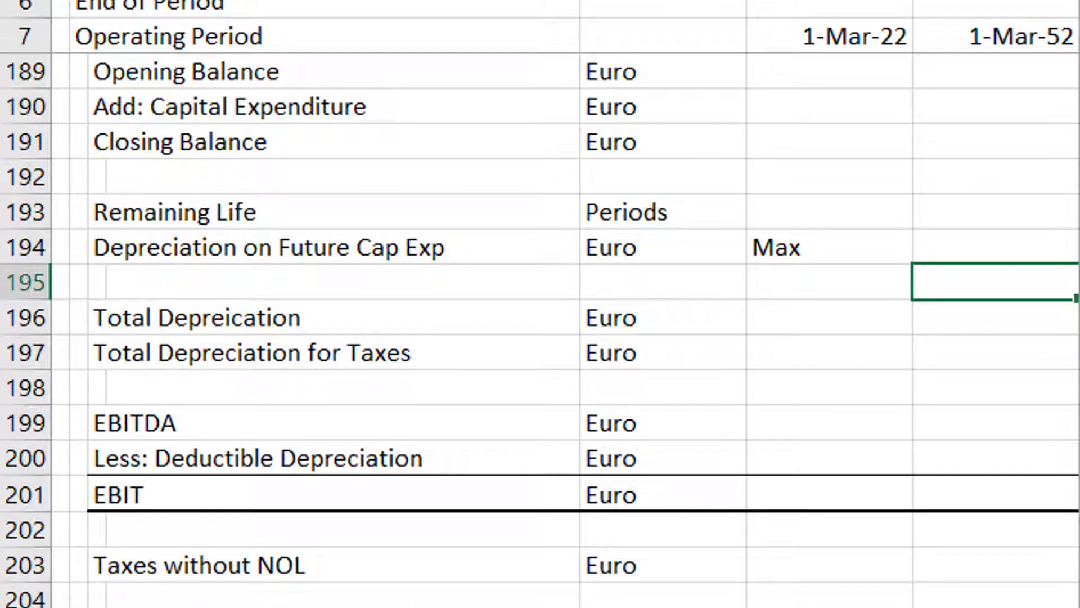
{"action": "key", "text": "Up"}
{"action": "type", "text": "="}
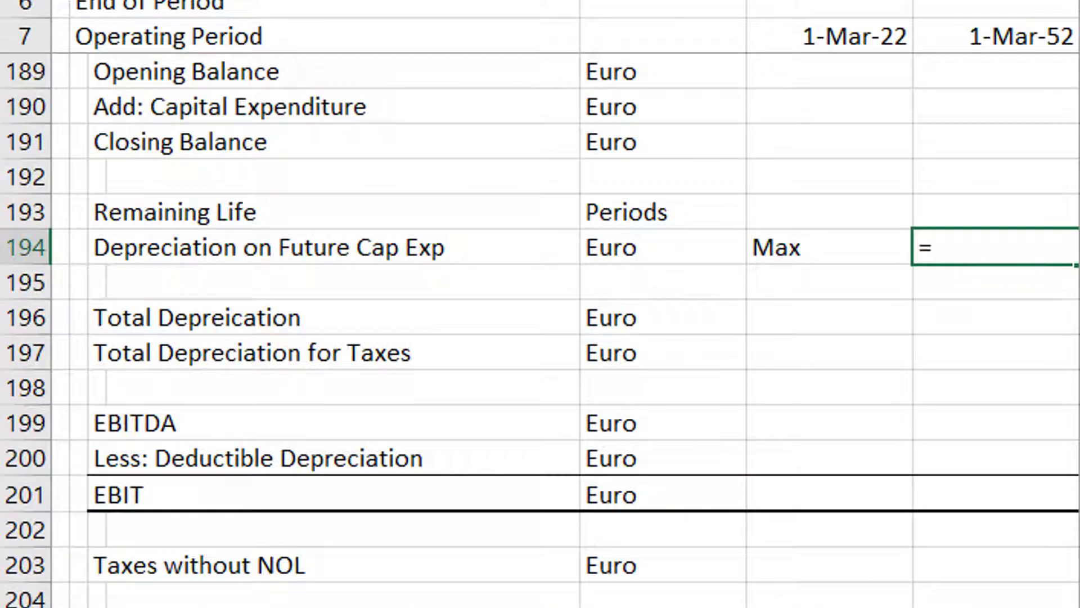
{"action": "key", "text": "Up"}
{"action": "key", "text": "Up"}
{"action": "key", "text": "Up"}
{"action": "key", "text": "Up"}
{"action": "key", "text": "Up"}
{"action": "key", "text": "Up"}
{"action": "key", "text": "Up"}
{"action": "key", "text": "Up"}
{"action": "key", "text": "Up"}
{"action": "key", "text": "Up"}
{"action": "key", "text": "Up"}
{"action": "key", "text": "Up"}
{"action": "key", "text": "Up"}
{"action": "key", "text": "Up"}
{"action": "key", "text": "Up"}
{"action": "key", "text": "Up"}
{"action": "key", "text": "Up"}
{"action": "key", "text": "Up"}
{"action": "key", "text": "Up"}
{"action": "key", "text": "Up"}
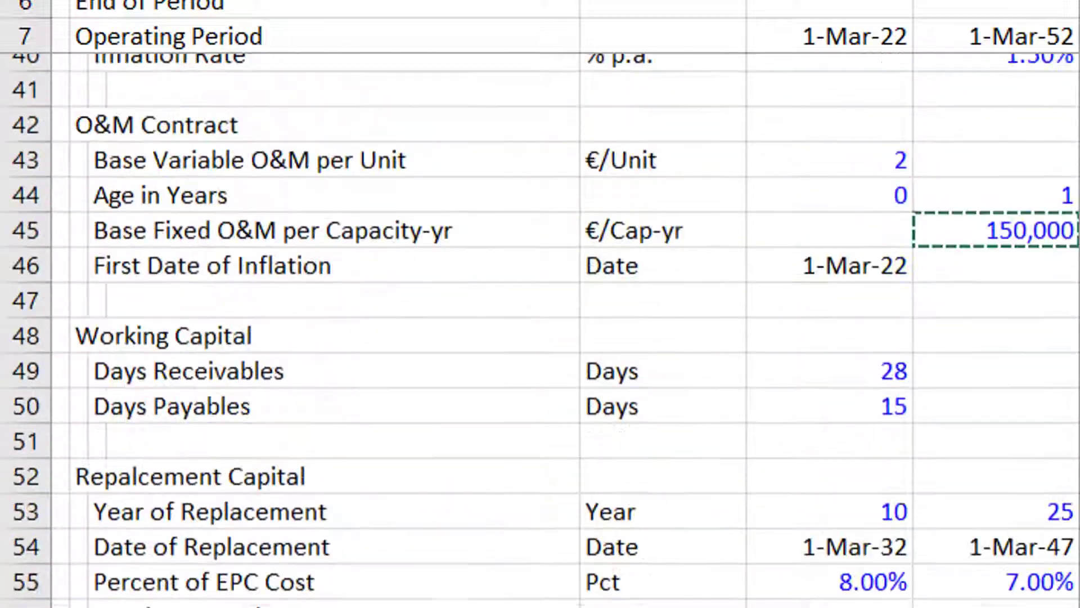
{"action": "key", "text": "Page_Up"}
{"action": "key", "text": "Page_Up"}
{"action": "key", "text": "Page_Up"}
{"action": "key", "text": "Page_Down"}
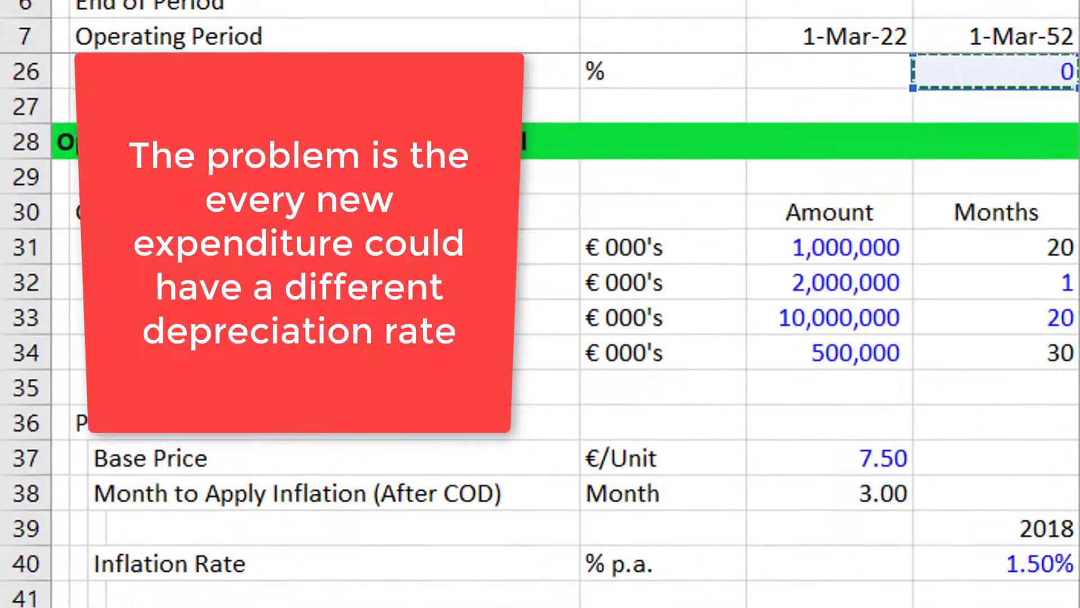
{"action": "key", "text": "Down"}
{"action": "key", "text": "Down"}
{"action": "key", "text": "Down"}
{"action": "key", "text": "Down"}
{"action": "key", "text": "Down"}
{"action": "key", "text": "Down"}
{"action": "key", "text": "Down"}
{"action": "key", "text": "Down"}
{"action": "key", "text": "Down"}
{"action": "key", "text": "Down"}
{"action": "key", "text": "Down"}
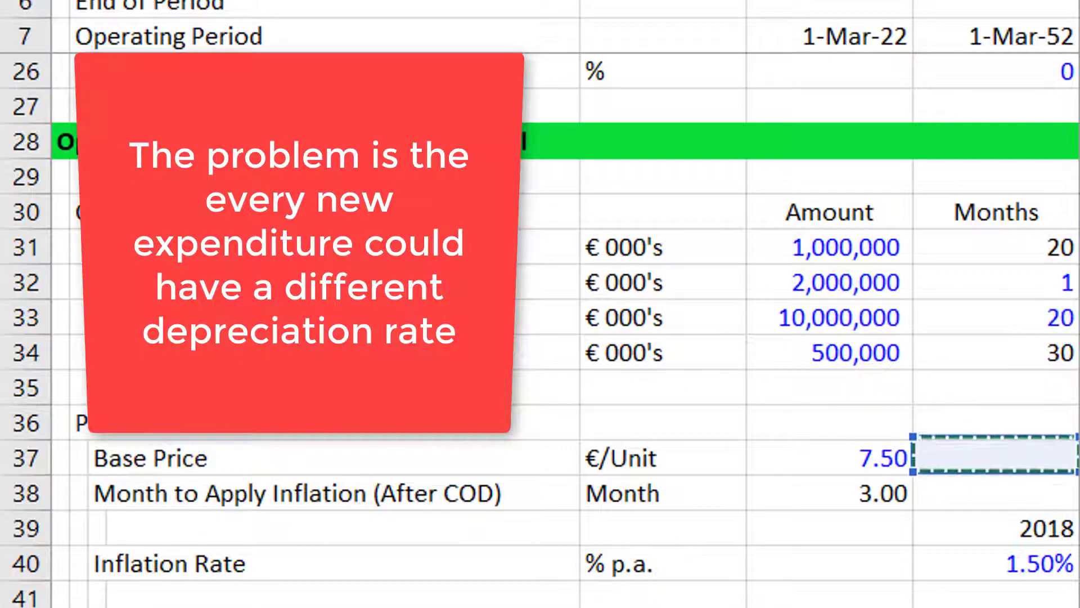
{"action": "key", "text": "Down"}
{"action": "key", "text": "Down"}
{"action": "key", "text": "Down"}
{"action": "key", "text": "Down"}
{"action": "key", "text": "Down"}
{"action": "key", "text": "Down"}
{"action": "key", "text": "Down"}
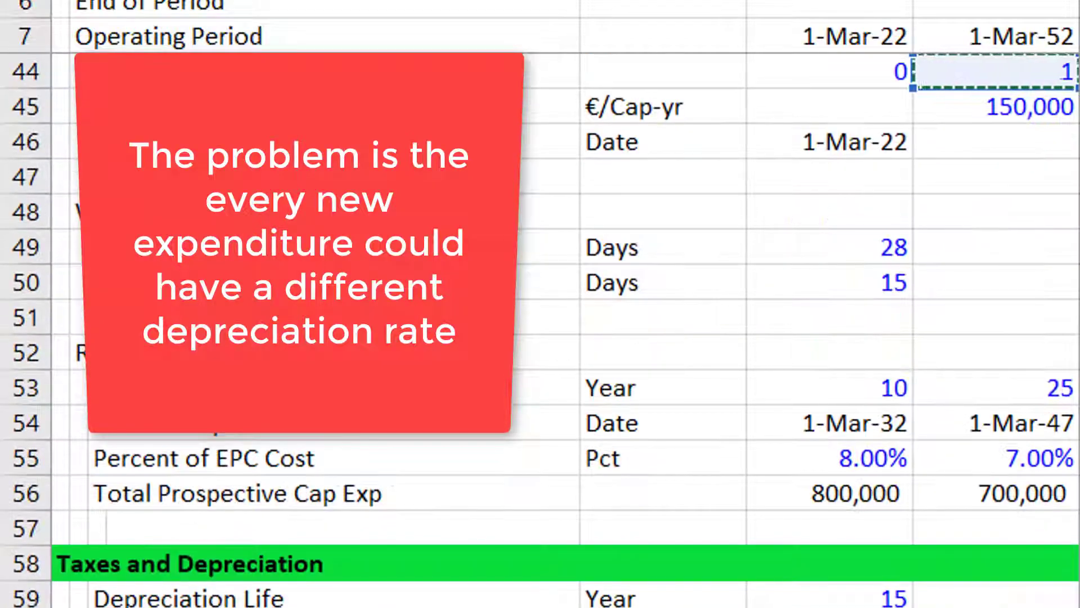
{"action": "key", "text": "Up"}
{"action": "key", "text": "Down"}
{"action": "key", "text": "Down"}
{"action": "key", "text": "Down"}
{"action": "key", "text": "Down"}
{"action": "key", "text": "Down"}
{"action": "key", "text": "Down"}
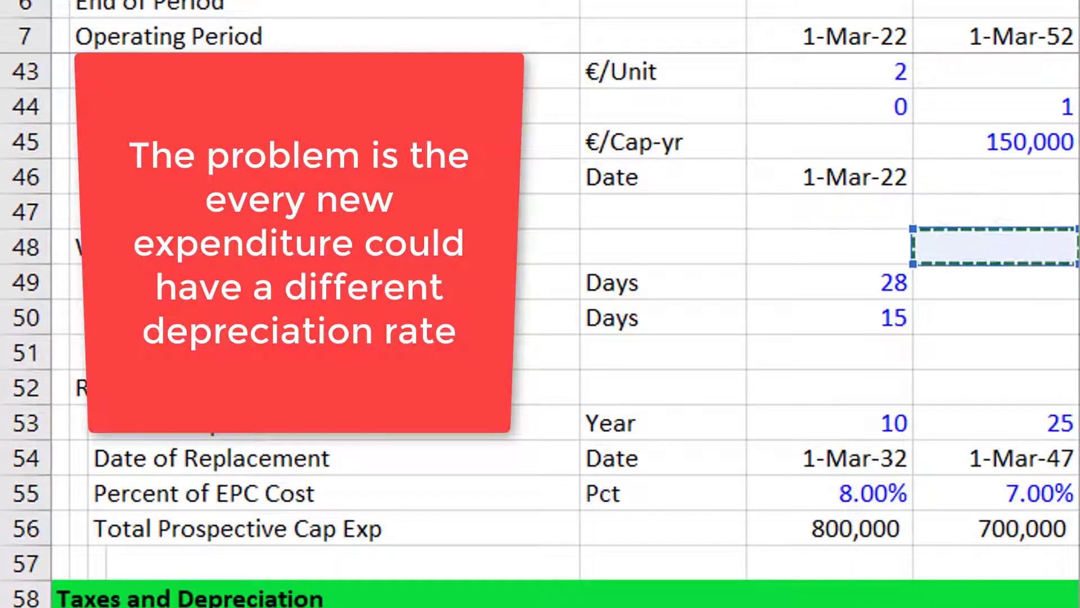
{"action": "key", "text": "Page_Down"}
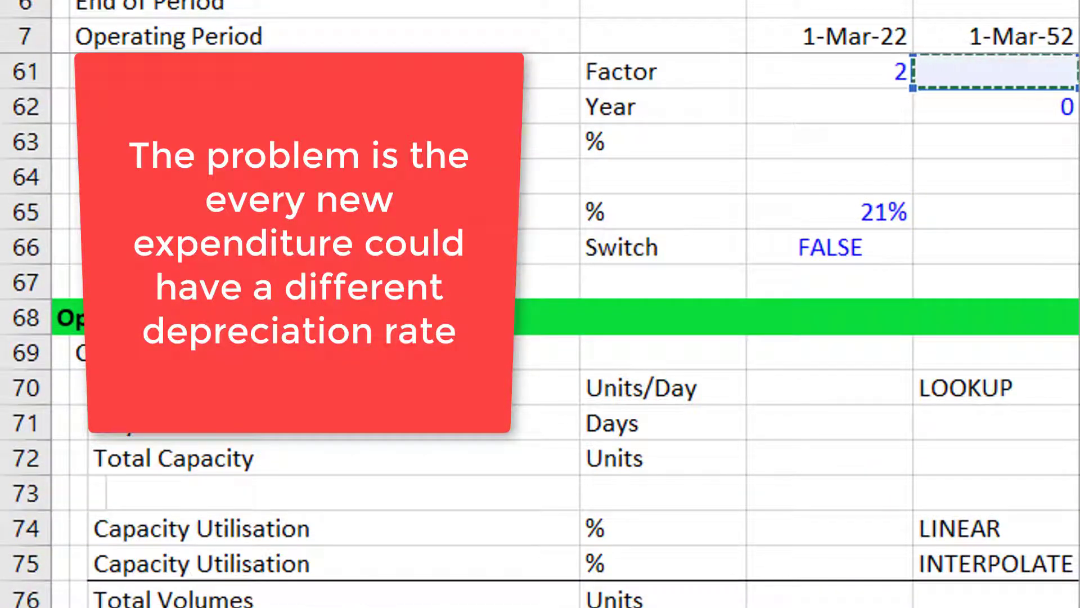
{"action": "key", "text": "Page_Up"}
{"action": "key", "text": "Page_Down"}
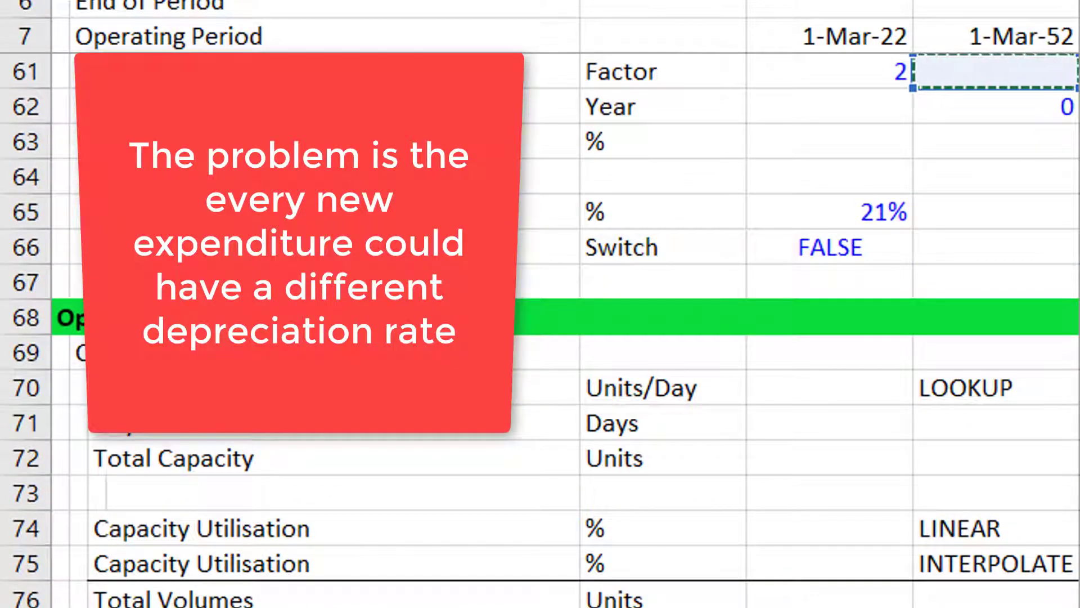
{"action": "key", "text": "Up"}
{"action": "key", "text": "Up"}
{"action": "key", "text": "Up"}
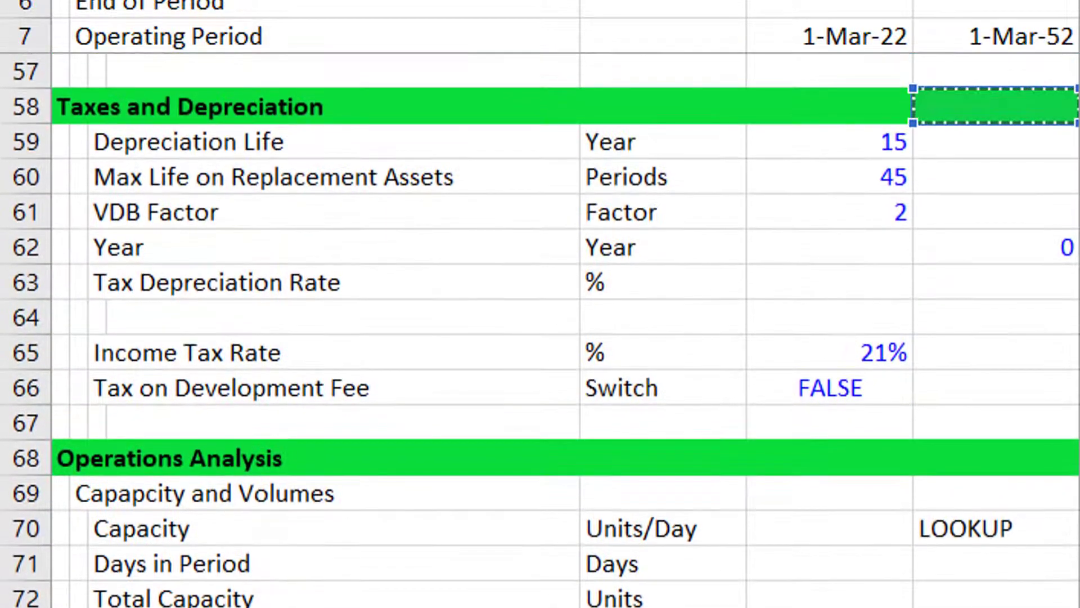
{"action": "key", "text": "Down"}
{"action": "key", "text": "Down"}
{"action": "key", "text": "Left"}
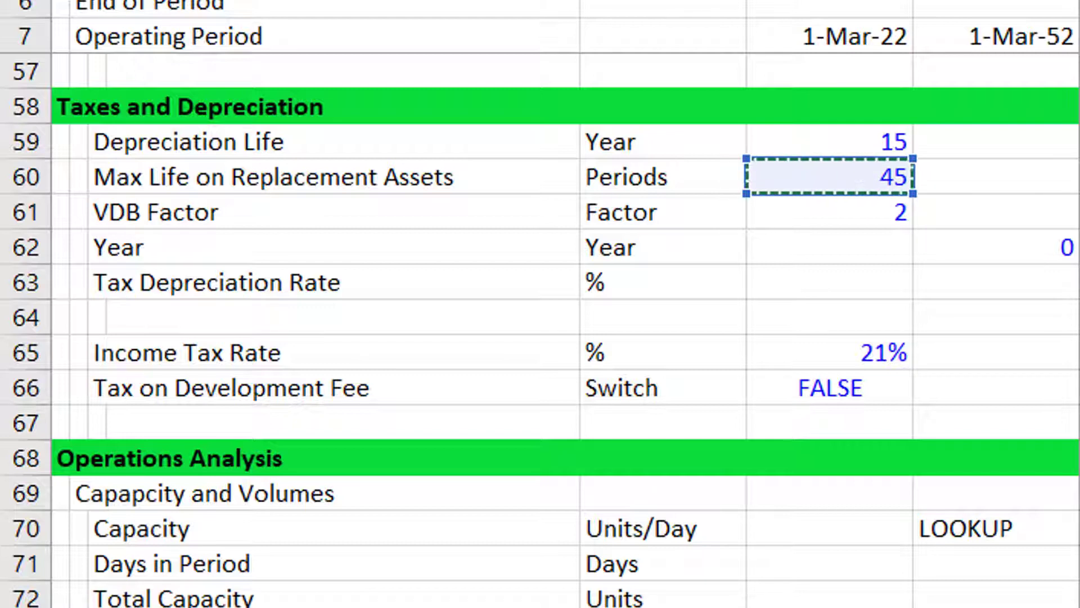
{"action": "key", "text": "Return"}
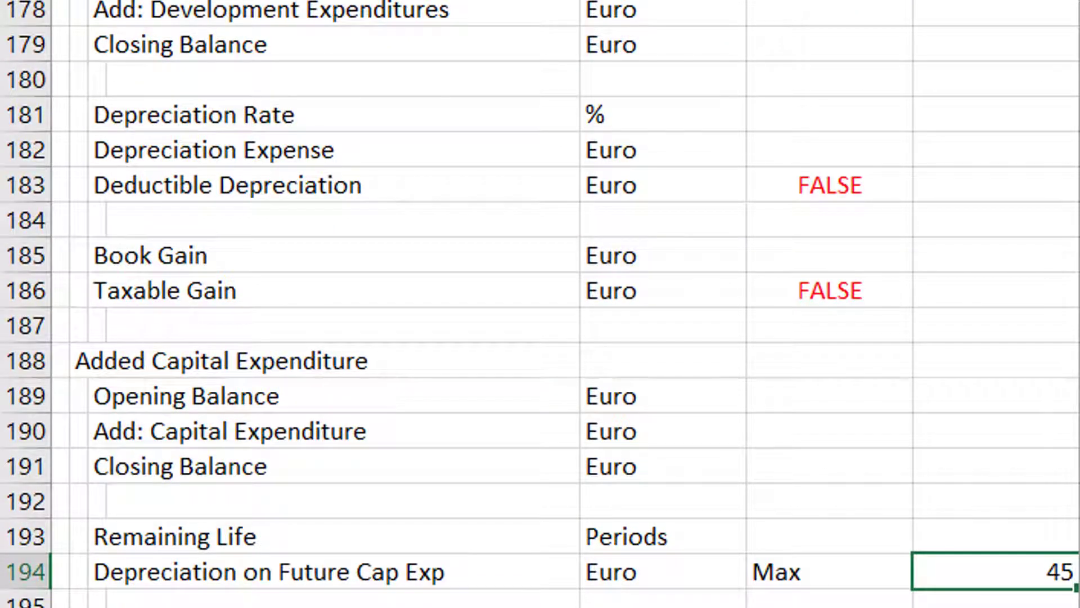
{"action": "key", "text": "Right"}
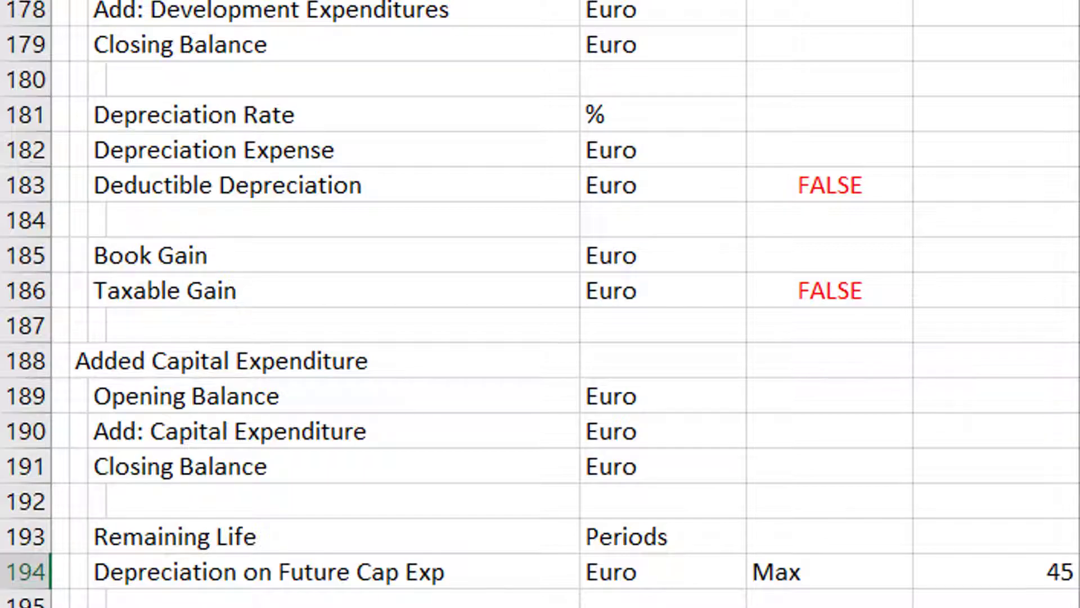
Step: Review the Added Capital Expenditure and Remaining Life rows across the operating periods, from the first replacement to the second
{"action": "key", "text": "Right"}
{"action": "key", "text": "Right"}
{"action": "key", "text": "Right"}
{"action": "key", "text": "Right"}
{"action": "key", "text": "Right"}
{"action": "key", "text": "Right"}
{"action": "key", "text": "Right"}
{"action": "key", "text": "Right"}
{"action": "key", "text": "Right"}
{"action": "key", "text": "Right"}
{"action": "key", "text": "Right"}
{"action": "key", "text": "Right"}
{"action": "key", "text": "Right"}
{"action": "key", "text": "Right"}
{"action": "key", "text": "Right"}
{"action": "key", "text": "Right"}
{"action": "key", "text": "Right"}
{"action": "key", "text": "Right"}
{"action": "key", "text": "Right"}
{"action": "key", "text": "Right"}
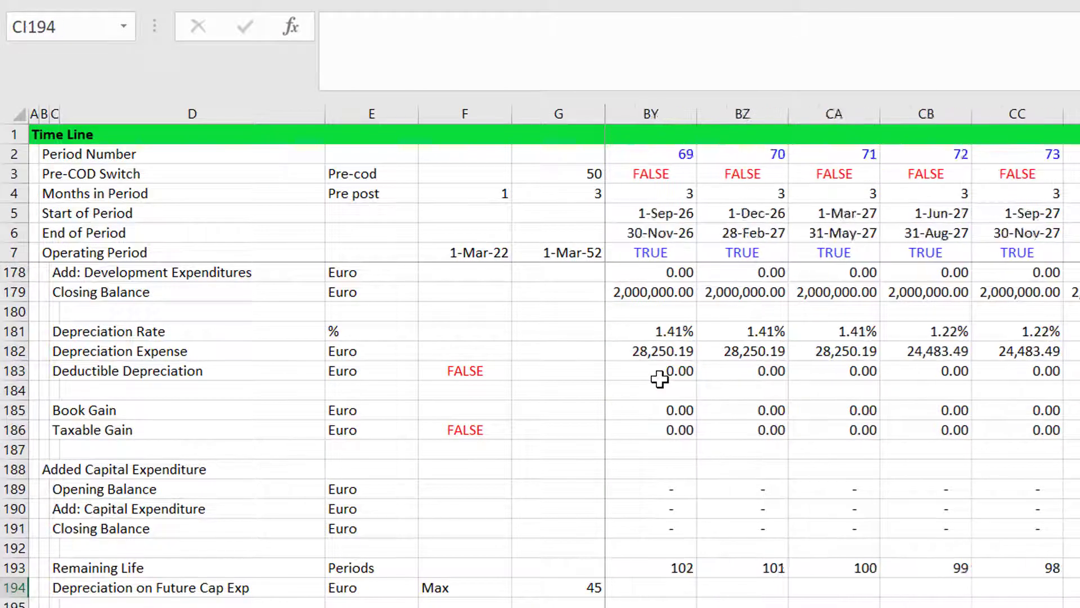
{"action": "key", "text": "Right"}
{"action": "key", "text": "Right"}
{"action": "key", "text": "Right"}
{"action": "key", "text": "Right"}
{"action": "key", "text": "Right"}
{"action": "key", "text": "Right"}
{"action": "key", "text": "Right"}
{"action": "key", "text": "Right"}
{"action": "key", "text": "Right"}
{"action": "key", "text": "Right"}
{"action": "key", "text": "Right"}
{"action": "key", "text": "Right"}
{"action": "key", "text": "Right"}
{"action": "key", "text": "Right"}
{"action": "key", "text": "Right"}
{"action": "key", "text": "Right"}
{"action": "key", "text": "Right"}
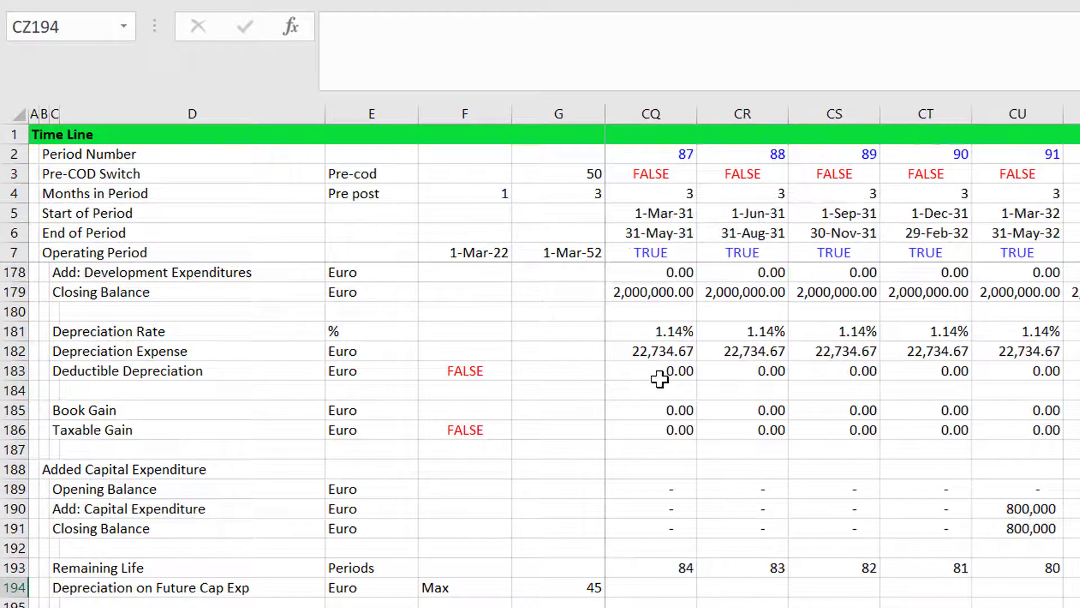
{"action": "key", "text": "Right"}
{"action": "key", "text": "Right"}
{"action": "key", "text": "Right"}
{"action": "key", "text": "Right"}
{"action": "key", "text": "Right"}
{"action": "key", "text": "Right"}
{"action": "key", "text": "Right"}
{"action": "key", "text": "Right"}
{"action": "key", "text": "Right"}
{"action": "key", "text": "Right"}
{"action": "key", "text": "Right"}
{"action": "key", "text": "Right"}
{"action": "key", "text": "Right"}
{"action": "key", "text": "Right"}
{"action": "key", "text": "Right"}
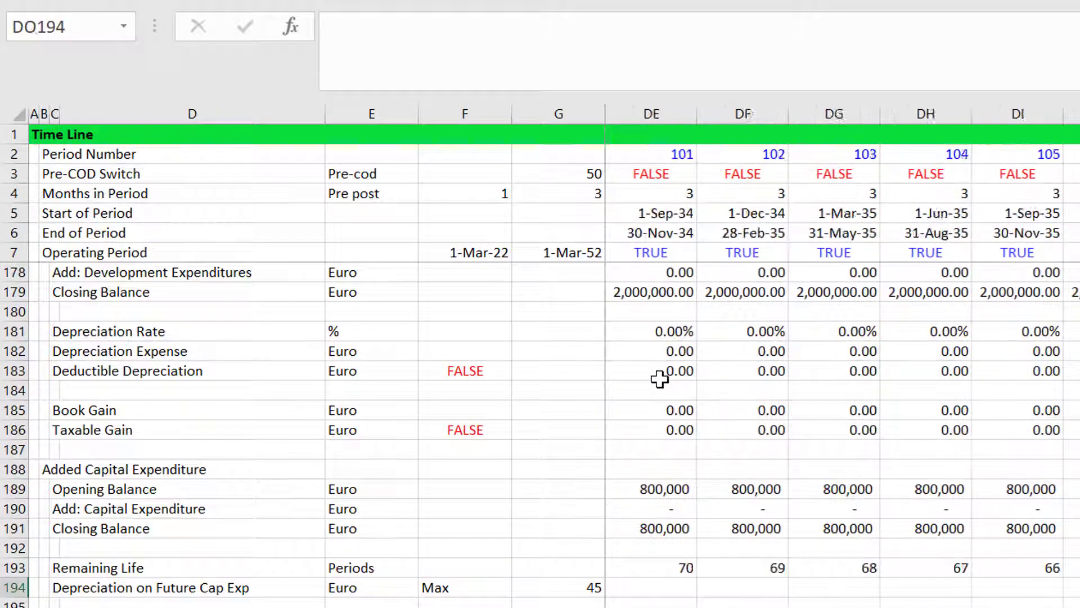
{"action": "key", "text": "Right"}
{"action": "key", "text": "Right"}
{"action": "key", "text": "Right"}
{"action": "key", "text": "Right"}
{"action": "key", "text": "Right"}
{"action": "key", "text": "Right"}
{"action": "key", "text": "Right"}
{"action": "key", "text": "Right"}
{"action": "key", "text": "Right"}
{"action": "key", "text": "Right"}
{"action": "key", "text": "Right"}
{"action": "key", "text": "Right"}
{"action": "key", "text": "Right"}
{"action": "key", "text": "Right"}
{"action": "key", "text": "Right"}
{"action": "key", "text": "Right"}
{"action": "key", "text": "Right"}
{"action": "key", "text": "Right"}
{"action": "key", "text": "Right"}
{"action": "key", "text": "Right"}
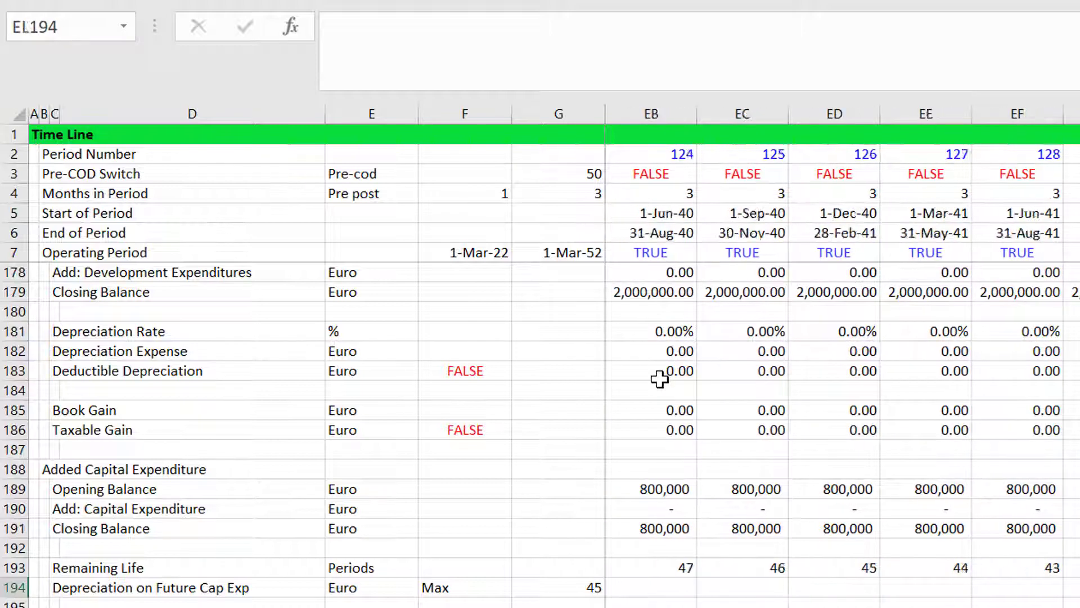
{"action": "key", "text": "Right"}
{"action": "key", "text": "Right"}
{"action": "key", "text": "Right"}
{"action": "key", "text": "Right"}
{"action": "key", "text": "Right"}
{"action": "key", "text": "Right"}
{"action": "key", "text": "Right"}
{"action": "key", "text": "Right"}
{"action": "key", "text": "Right"}
{"action": "key", "text": "Right"}
{"action": "key", "text": "Right"}
{"action": "key", "text": "Right"}
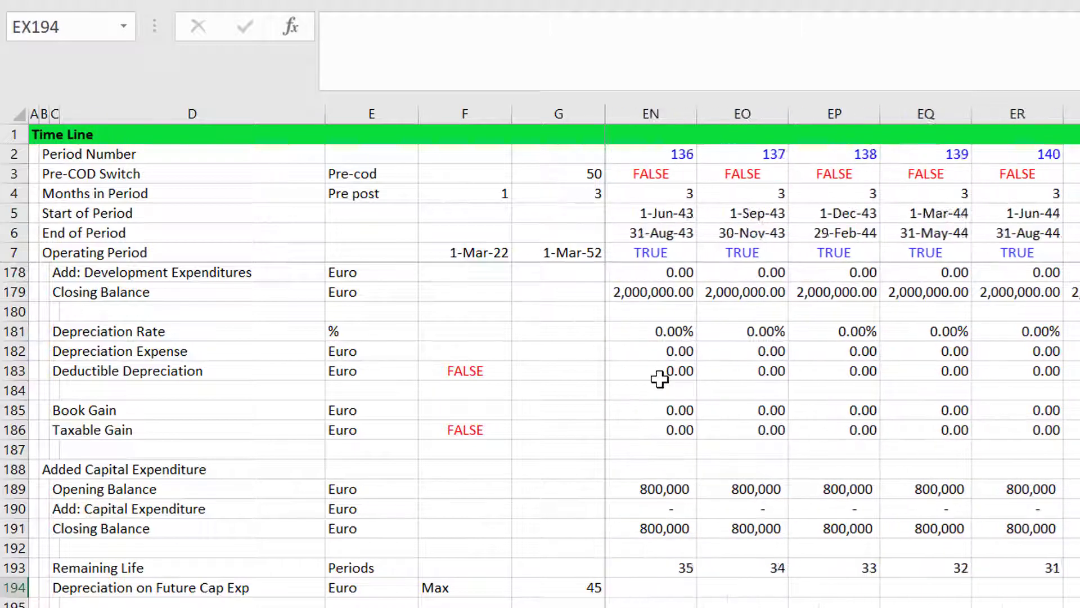
{"action": "key", "text": "Right"}
{"action": "key", "text": "Right"}
{"action": "key", "text": "Right"}
{"action": "key", "text": "Right"}
{"action": "key", "text": "Right"}
{"action": "key", "text": "Right"}
{"action": "key", "text": "Right"}
{"action": "key", "text": "Right"}
{"action": "key", "text": "Right"}
{"action": "key", "text": "Right"}
{"action": "key", "text": "Right"}
{"action": "key", "text": "Right"}
{"action": "key", "text": "Left"}
{"action": "key", "text": "Left"}
{"action": "key", "text": "Left"}
{"action": "key", "text": "Left"}
{"action": "key", "text": "Left"}
{"action": "key", "text": "Left"}
{"action": "key", "text": "Left"}
{"action": "key", "text": "Left"}
{"action": "key", "text": "Left"}
{"action": "key", "text": "Left"}
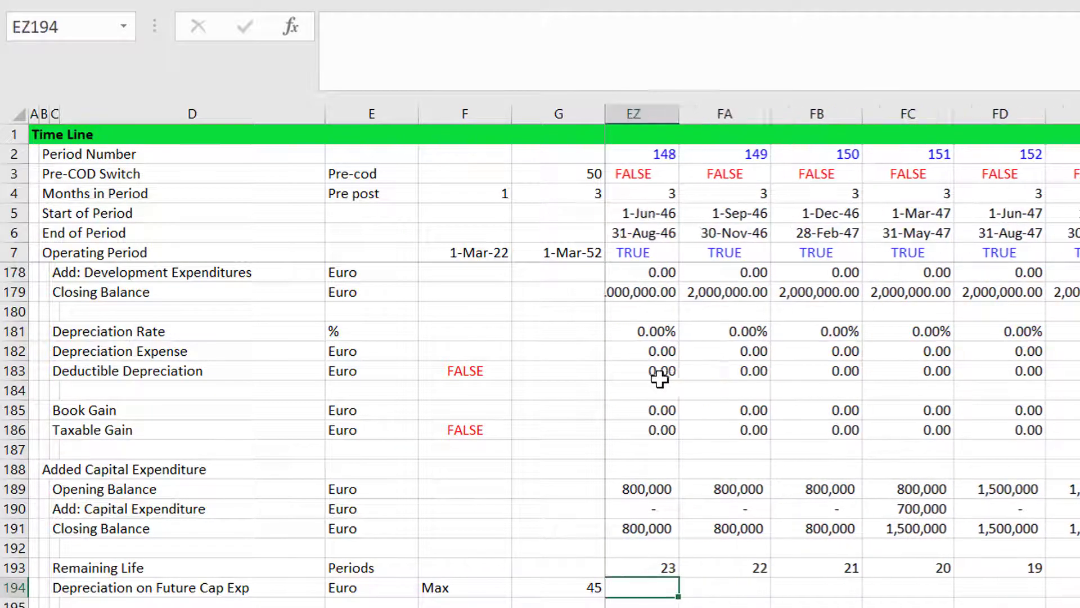
Step: Check the capital expenditure and Remaining Life formulas in column FC, ending on the Depreciation on Future Cap Exp cell FC194
{"action": "key", "text": "Right"}
{"action": "key", "text": "Right"}
{"action": "key", "text": "Right"}
{"action": "key", "text": "Up"}
{"action": "key", "text": "Up"}
{"action": "key", "text": "Up"}
{"action": "key", "text": "Up"}
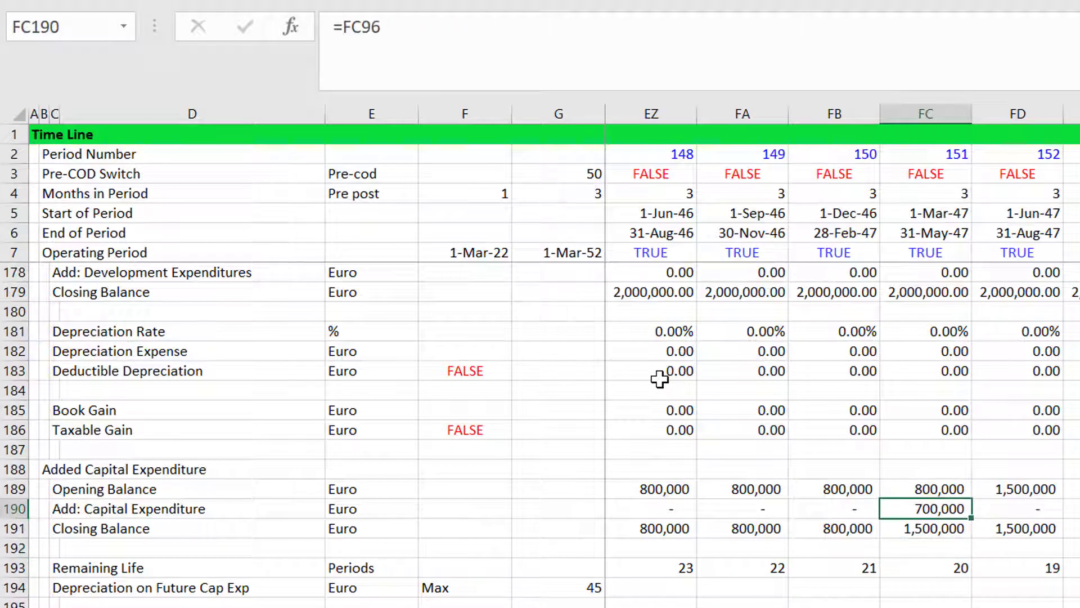
{"action": "key", "text": "Down"}
{"action": "key", "text": "Down"}
{"action": "key", "text": "Down"}
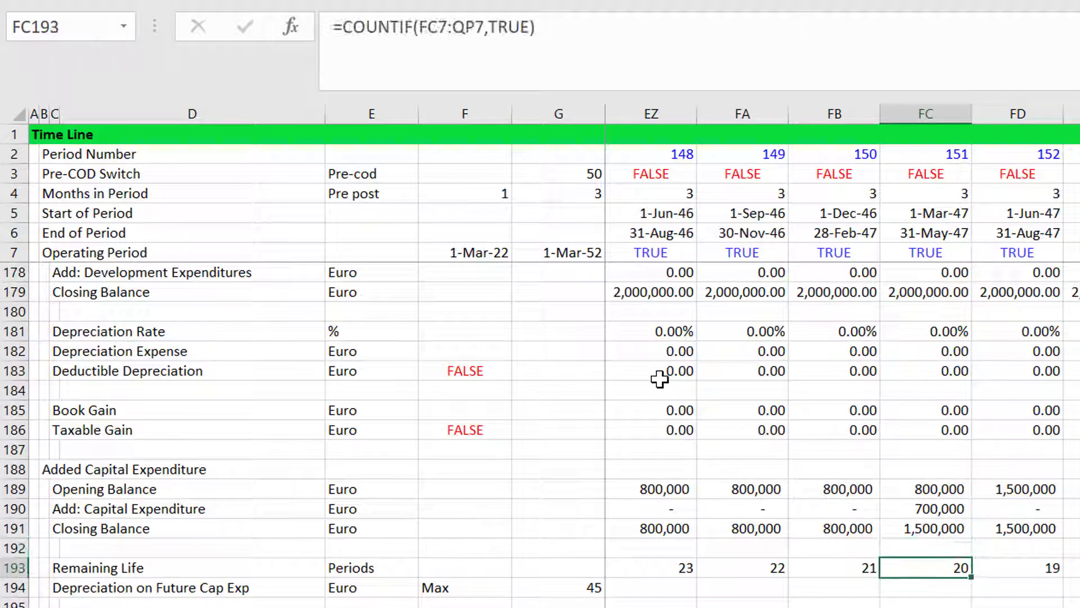
{"action": "key", "text": "Down"}
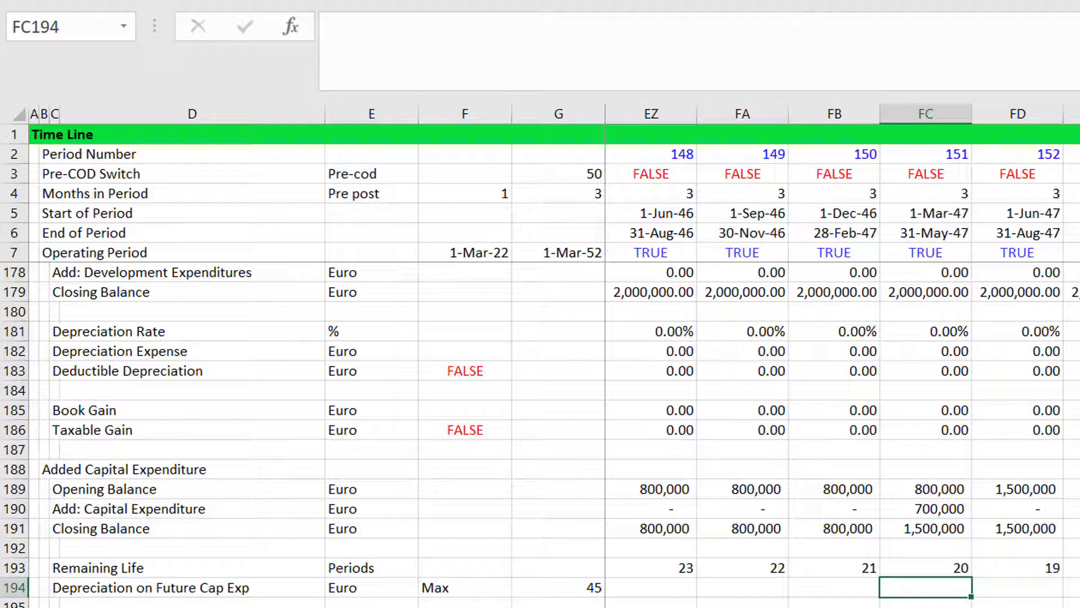
Step: Switch to the Depreciation Vintage workbook and show the array output rules and depreciation function example on the Vintage Depreciation sheet
{"action": "mouse_move", "coordinate": [540, 606]}
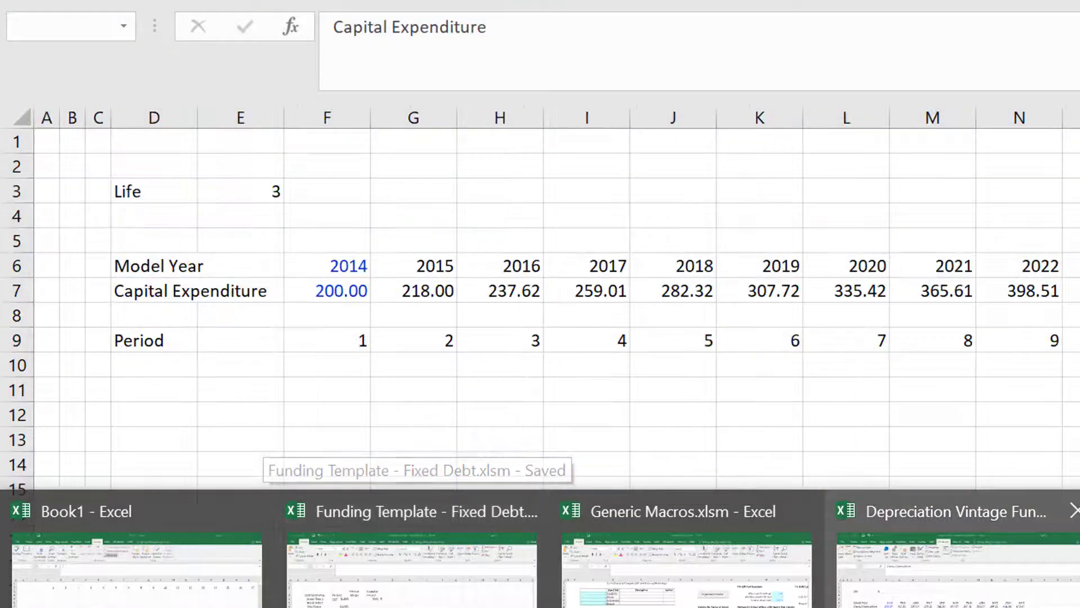
{"action": "left_click", "coordinate": [956, 562]}
{"action": "left_click", "coordinate": [539, 224]}
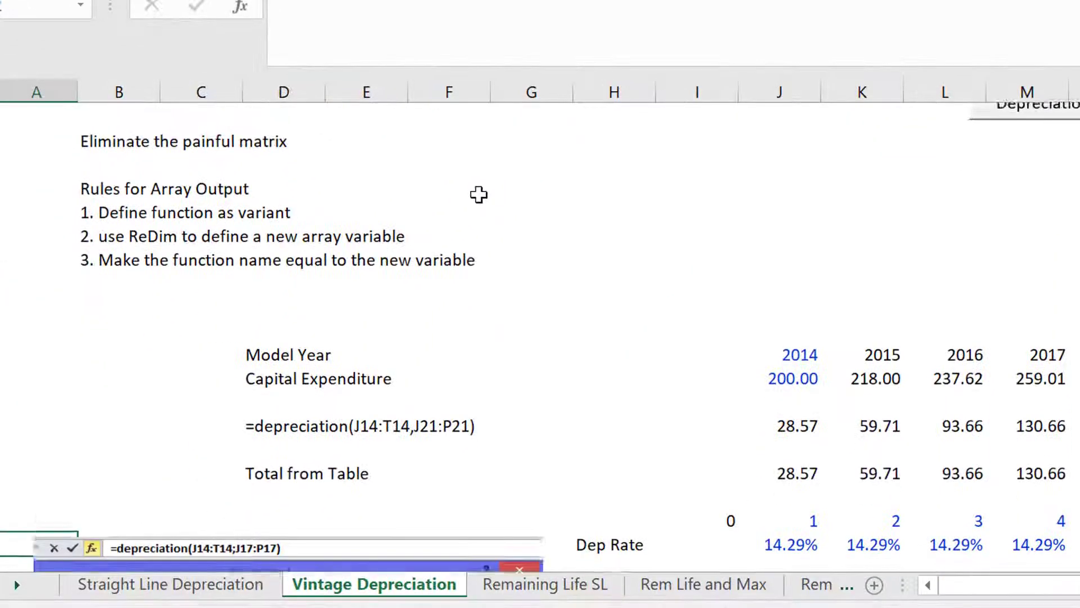
{"action": "scroll", "coordinate": [478, 194], "scroll_direction": "down", "scroll_amount": 1}
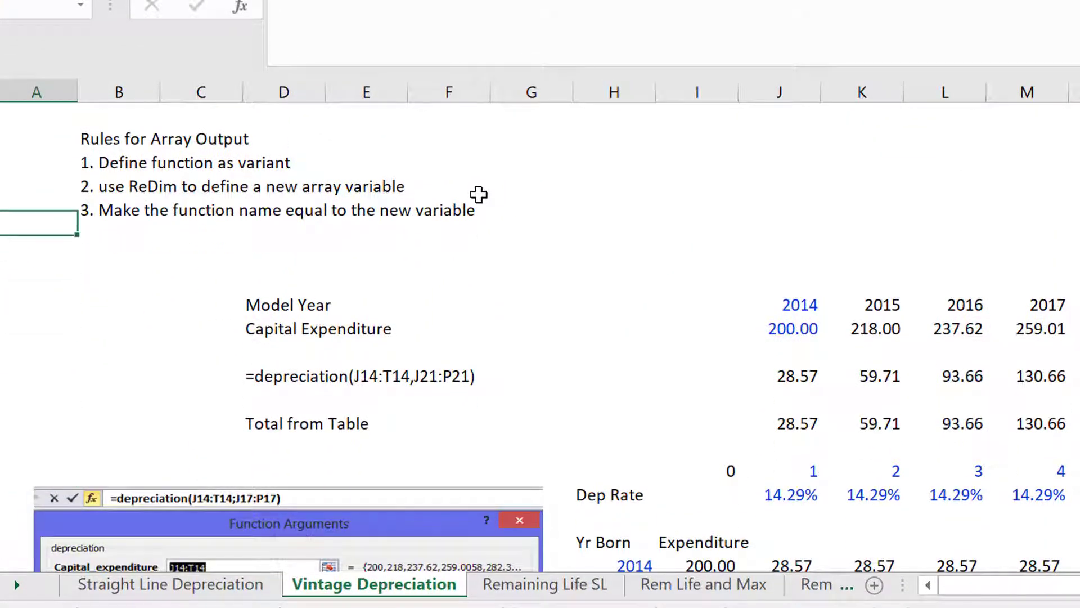
{"action": "scroll", "coordinate": [479, 195], "scroll_direction": "up", "scroll_amount": 2}
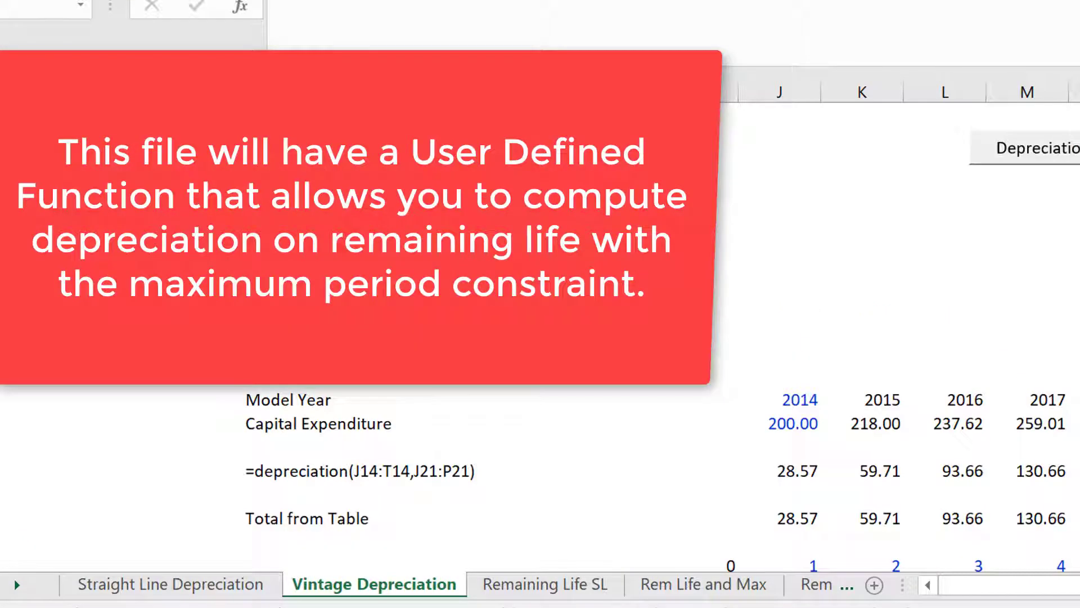
Step: Examine the vintage depreciation matrix by year born, down to the blank row above its Total in column J
{"action": "key", "text": "Down"}
{"action": "key", "text": "Down"}
{"action": "key", "text": "Down"}
{"action": "key", "text": "Down"}
{"action": "key", "text": "Down"}
{"action": "key", "text": "Down"}
{"action": "key", "text": "Down"}
{"action": "key", "text": "Down"}
{"action": "key", "text": "Down"}
{"action": "key", "text": "Down"}
{"action": "key", "text": "Down"}
{"action": "key", "text": "Down"}
{"action": "key", "text": "Down"}
{"action": "key", "text": "Down"}
{"action": "key", "text": "Down"}
{"action": "key", "text": "Down"}
{"action": "key", "text": "Down"}
{"action": "key", "text": "Down"}
{"action": "key", "text": "Down"}
{"action": "key", "text": "Down"}
{"action": "key", "text": "Right"}
{"action": "key", "text": "Right"}
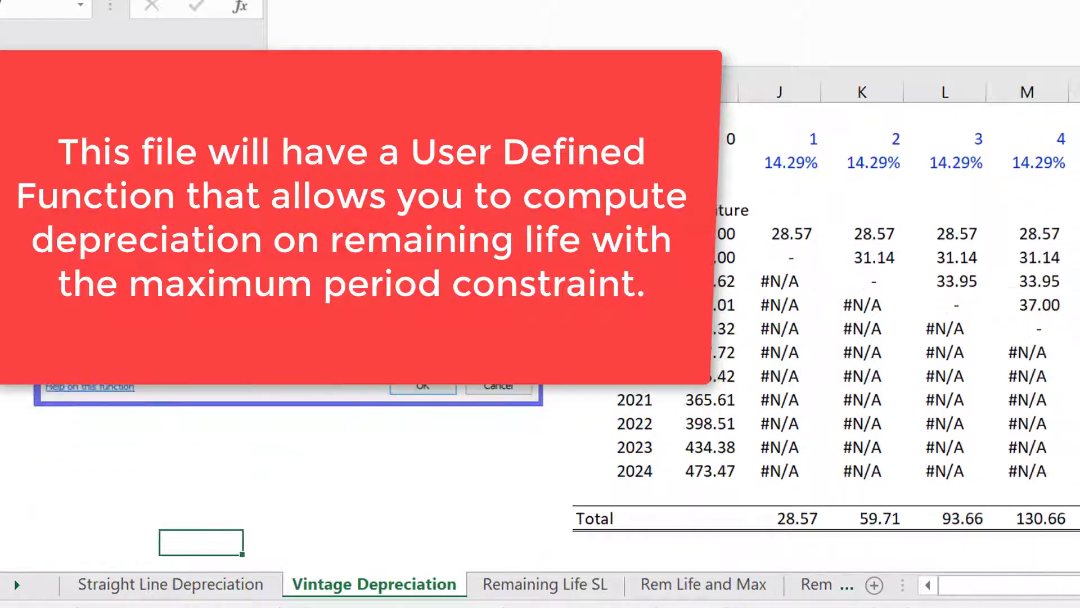
{"action": "key", "text": "Right"}
{"action": "key", "text": "Right"}
{"action": "key", "text": "Right"}
{"action": "key", "text": "Right"}
{"action": "key", "text": "Right"}
{"action": "key", "text": "Right"}
{"action": "key", "text": "Up"}
{"action": "key", "text": "Up"}
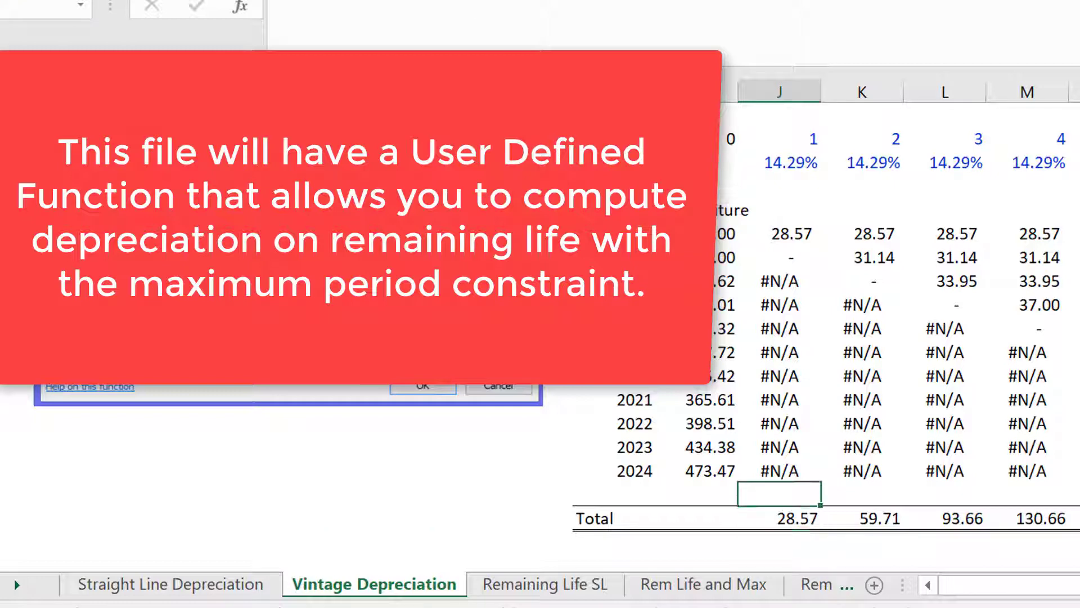
Step: Look back up column J from the vintage matrix, past the Dep Rate row, to the area above Model Year and Capital Expenditure
{"action": "key", "text": "Up"}
{"action": "key", "text": "Up"}
{"action": "key", "text": "Up"}
{"action": "key", "text": "Up"}
{"action": "key", "text": "Up"}
{"action": "key", "text": "Up"}
{"action": "key", "text": "Up"}
{"action": "key", "text": "Up"}
{"action": "key", "text": "Up"}
{"action": "key", "text": "Up"}
{"action": "key", "text": "Up"}
{"action": "key", "text": "Up"}
{"action": "key", "text": "Up"}
{"action": "key", "text": "Up"}
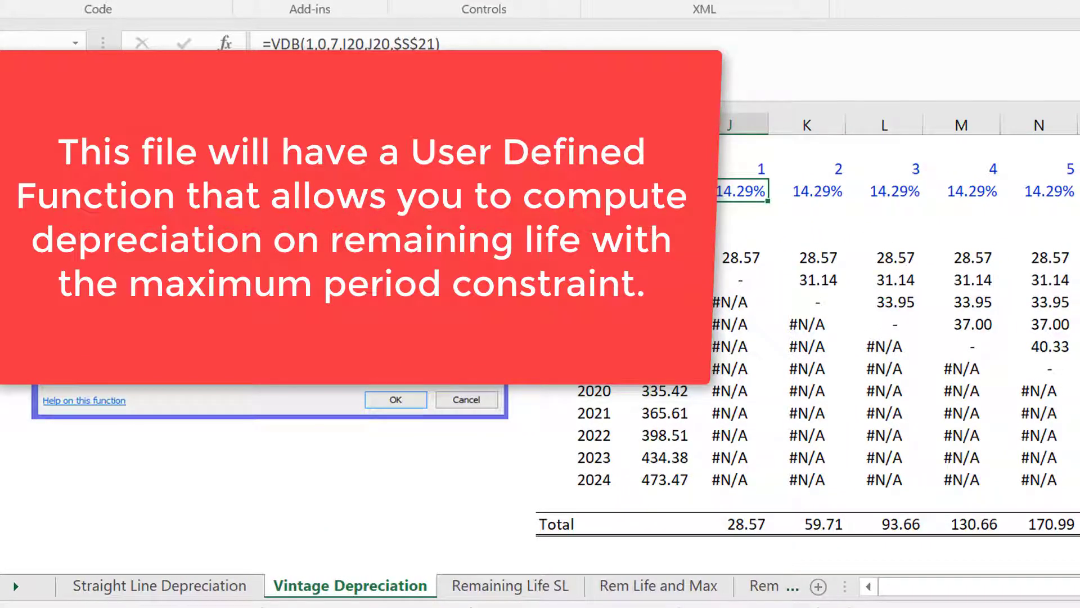
{"action": "key", "text": "Up"}
{"action": "key", "text": "Up"}
{"action": "key", "text": "Up"}
{"action": "key", "text": "Up"}
{"action": "key", "text": "Up"}
{"action": "key", "text": "Up"}
{"action": "key", "text": "Up"}
{"action": "key", "text": "Up"}
{"action": "key", "text": "Up"}
{"action": "key", "text": "Up"}
{"action": "key", "text": "Up"}
{"action": "key", "text": "Up"}
{"action": "key", "text": "Up"}
{"action": "key", "text": "Up"}
{"action": "key", "text": "Up"}
{"action": "key", "text": "Up"}
{"action": "key", "text": "Up"}
{"action": "key", "text": "Up"}
{"action": "key", "text": "Up"}
{"action": "key", "text": "Up"}
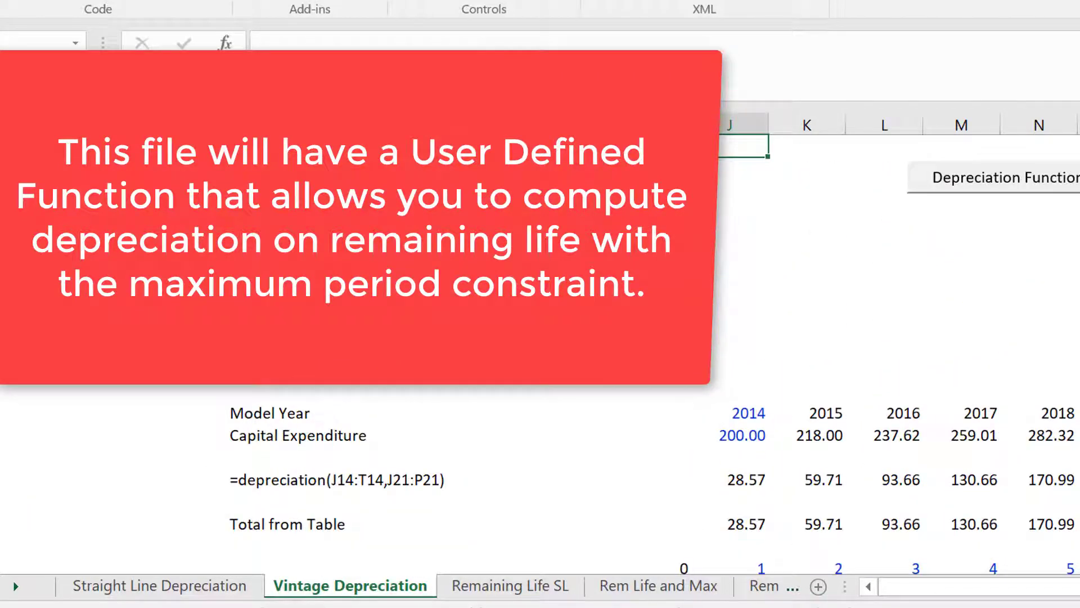
Step: Review column J downward through the depreciation function result, Total from Table and vintage matrix, ending below the Total row
{"action": "key", "text": "Down"}
{"action": "key", "text": "Down"}
{"action": "key", "text": "Down"}
{"action": "key", "text": "Down"}
{"action": "key", "text": "Down"}
{"action": "key", "text": "Down"}
{"action": "key", "text": "Down"}
{"action": "key", "text": "Down"}
{"action": "key", "text": "Down"}
{"action": "key", "text": "Down"}
{"action": "key", "text": "Down"}
{"action": "key", "text": "Down"}
{"action": "key", "text": "Down"}
{"action": "key", "text": "Down"}
{"action": "key", "text": "Down"}
{"action": "key", "text": "Down"}
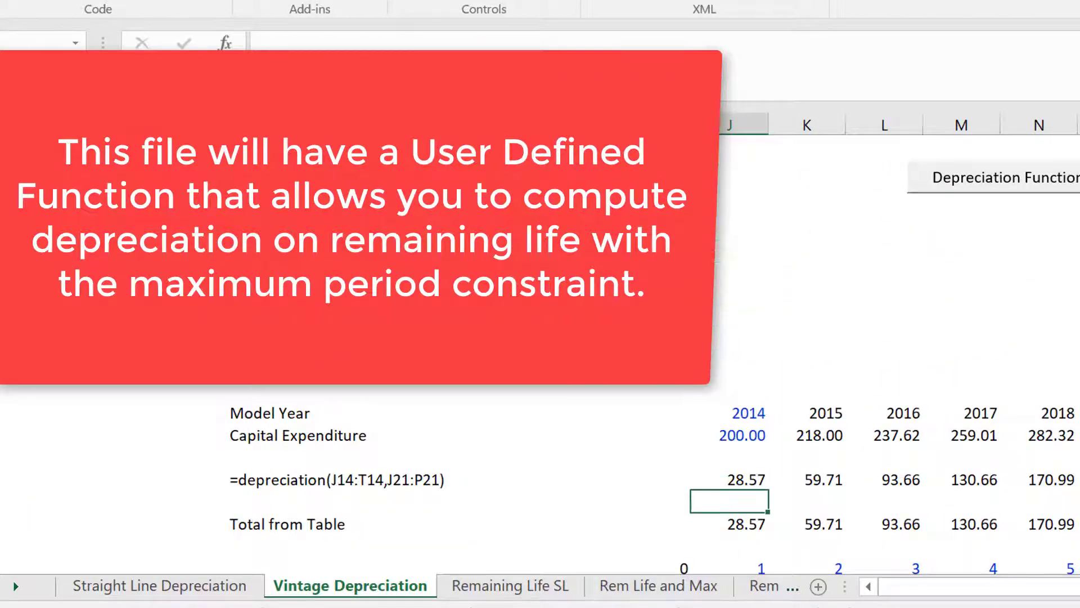
{"action": "key", "text": "Down"}
{"action": "key", "text": "Down"}
{"action": "key", "text": "Down"}
{"action": "key", "text": "Down"}
{"action": "key", "text": "Down"}
{"action": "key", "text": "Down"}
{"action": "key", "text": "Down"}
{"action": "key", "text": "Down"}
{"action": "key", "text": "Down"}
{"action": "key", "text": "Down"}
{"action": "key", "text": "Down"}
{"action": "key", "text": "Down"}
{"action": "key", "text": "Down"}
{"action": "key", "text": "Down"}
{"action": "key", "text": "Down"}
{"action": "key", "text": "Down"}
{"action": "key", "text": "Down"}
{"action": "key", "text": "Down"}
{"action": "key", "text": "Down"}
{"action": "key", "text": "Down"}
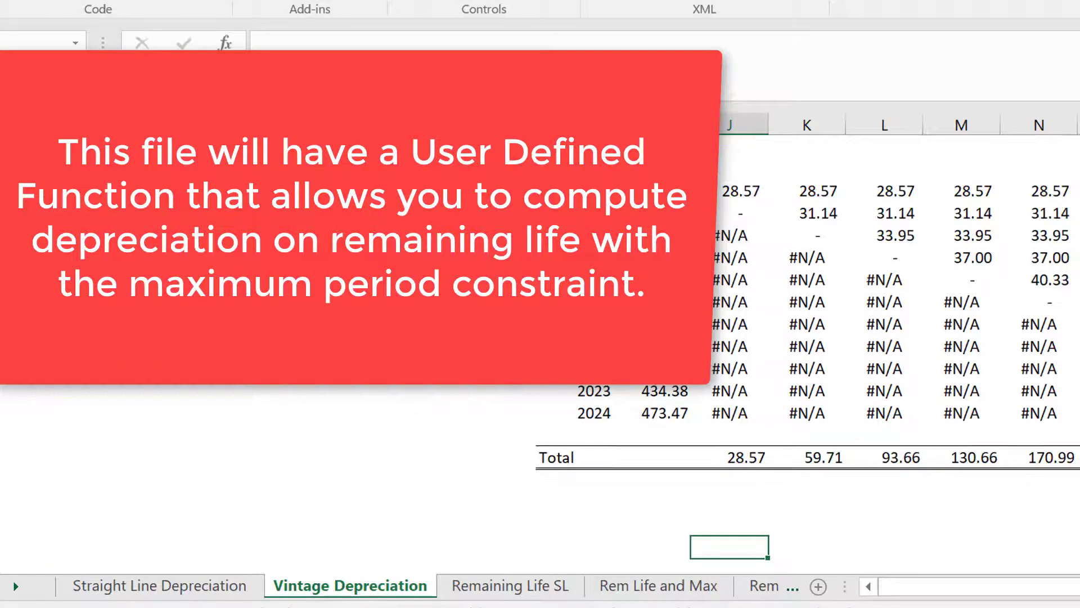
Step: Go back up to the Dep Rate row and examine the VDB formula for period 1 in cell J21
{"action": "key", "text": "Up"}
{"action": "key", "text": "Up"}
{"action": "key", "text": "Up"}
{"action": "key", "text": "Up"}
{"action": "key", "text": "Up"}
{"action": "key", "text": "Up"}
{"action": "key", "text": "Up"}
{"action": "key", "text": "Up"}
{"action": "key", "text": "Up"}
{"action": "key", "text": "Up"}
{"action": "key", "text": "Up"}
{"action": "key", "text": "Up"}
{"action": "key", "text": "Up"}
{"action": "key", "text": "Up"}
{"action": "key", "text": "Up"}
{"action": "key", "text": "Up"}
{"action": "key", "text": "Up"}
{"action": "key", "text": "Up"}
{"action": "key", "text": "Up"}
{"action": "key", "text": "Up"}
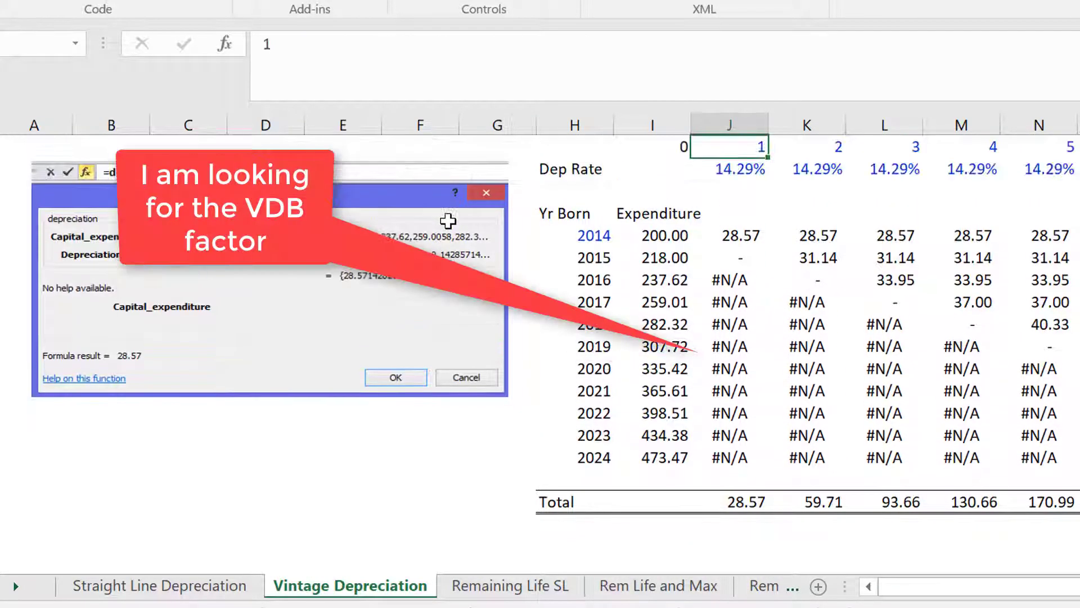
{"action": "key", "text": "Up"}
{"action": "key", "text": "Up"}
{"action": "key", "text": "Up"}
{"action": "key", "text": "Up"}
{"action": "key", "text": "Up"}
{"action": "key", "text": "Up"}
{"action": "key", "text": "Up"}
{"action": "key", "text": "Down"}
{"action": "key", "text": "Down"}
{"action": "key", "text": "Down"}
{"action": "key", "text": "Down"}
{"action": "key", "text": "Down"}
{"action": "key", "text": "Down"}
{"action": "key", "text": "Down"}
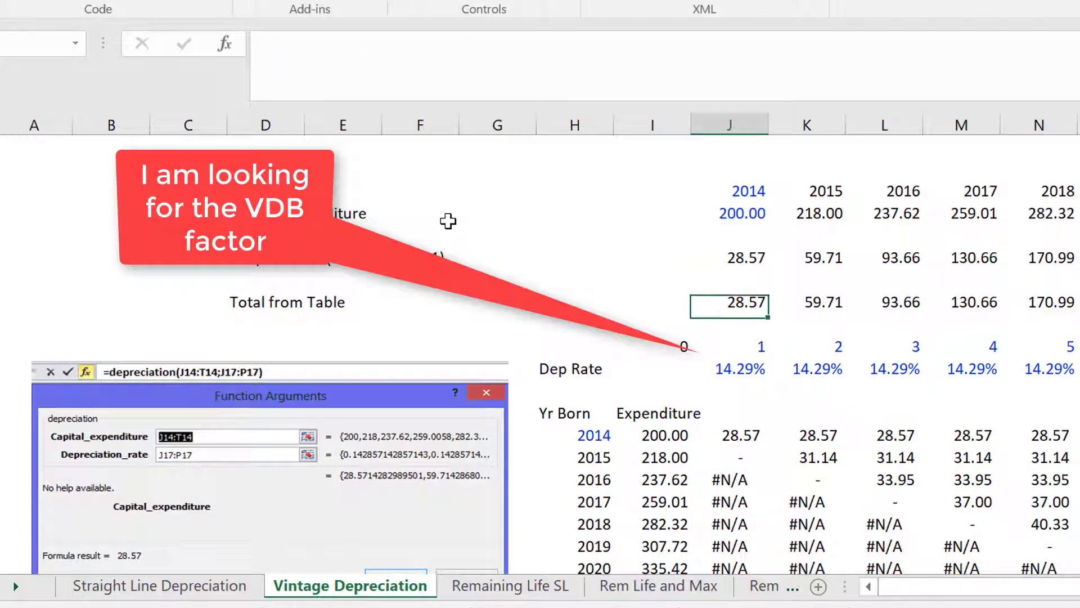
{"action": "key", "text": "Left"}
{"action": "key", "text": "Left"}
{"action": "key", "text": "Right"}
{"action": "key", "text": "Right"}
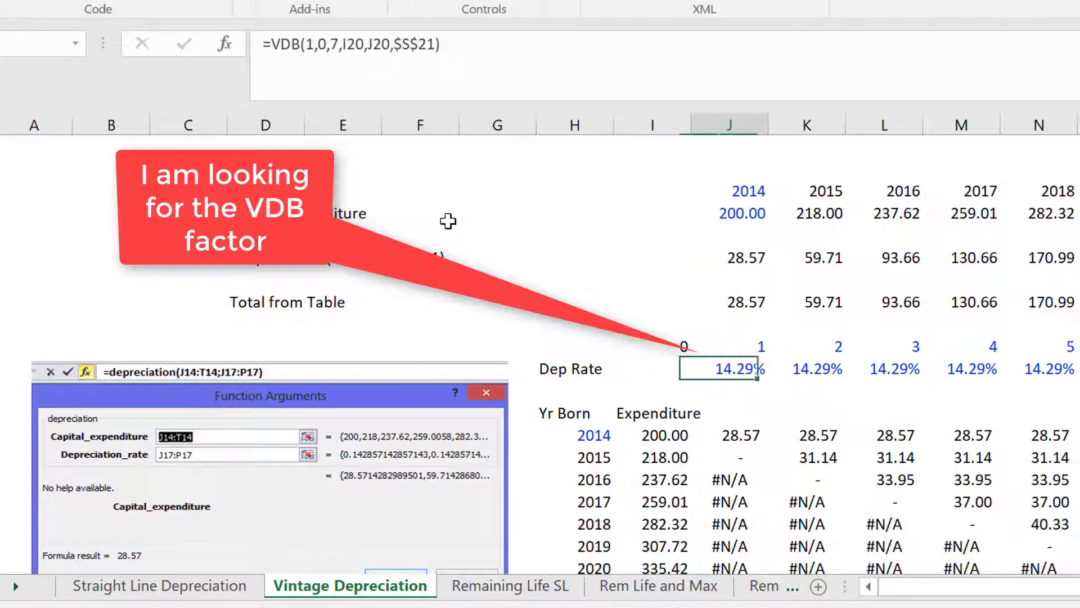
{"action": "key", "text": "Left"}
{"action": "key", "text": "Right"}
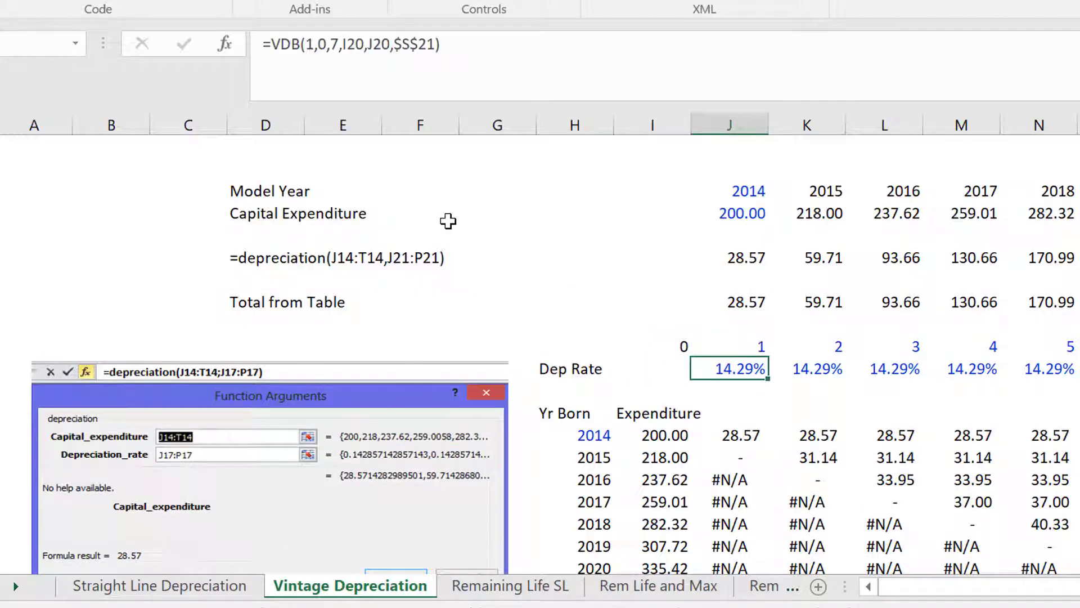
Step: Follow the Dep Rate row across all periods to the Factor cell and the Check formula in R21
{"action": "key", "text": "Right"}
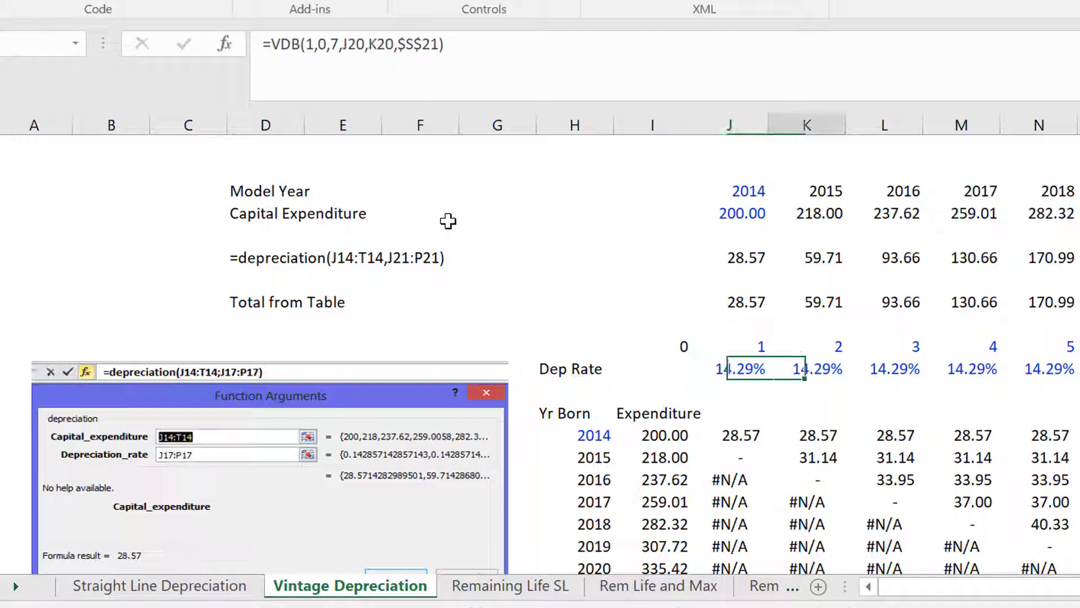
{"action": "key", "text": "Right"}
{"action": "key", "text": "Right"}
{"action": "key", "text": "Right"}
{"action": "key", "text": "Right"}
{"action": "key", "text": "Right"}
{"action": "key", "text": "Right"}
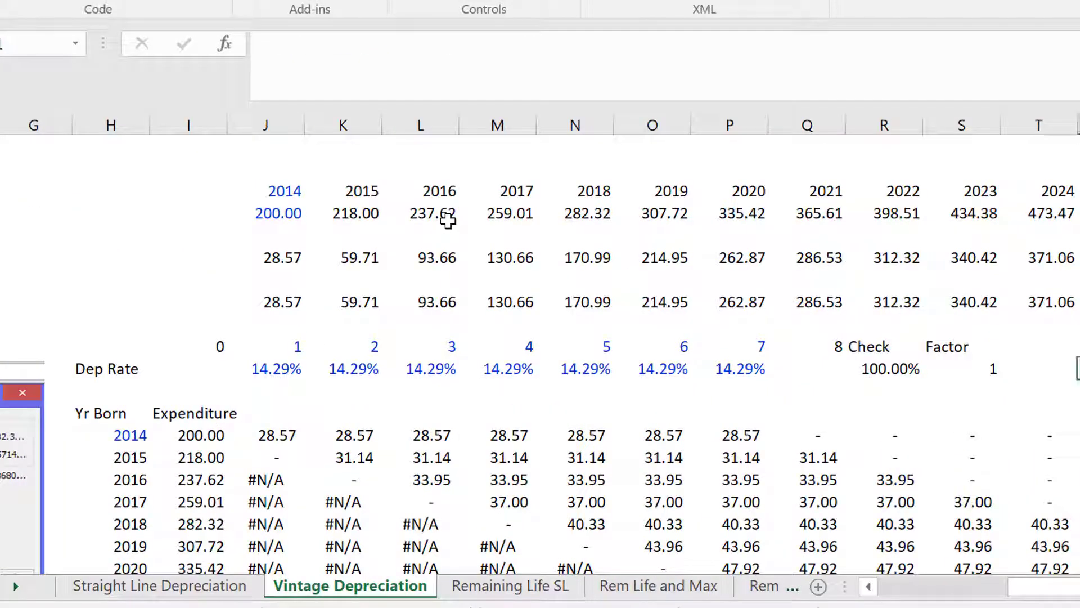
{"action": "key", "text": "Left"}
{"action": "key", "text": "Left"}
{"action": "key", "text": "Left"}
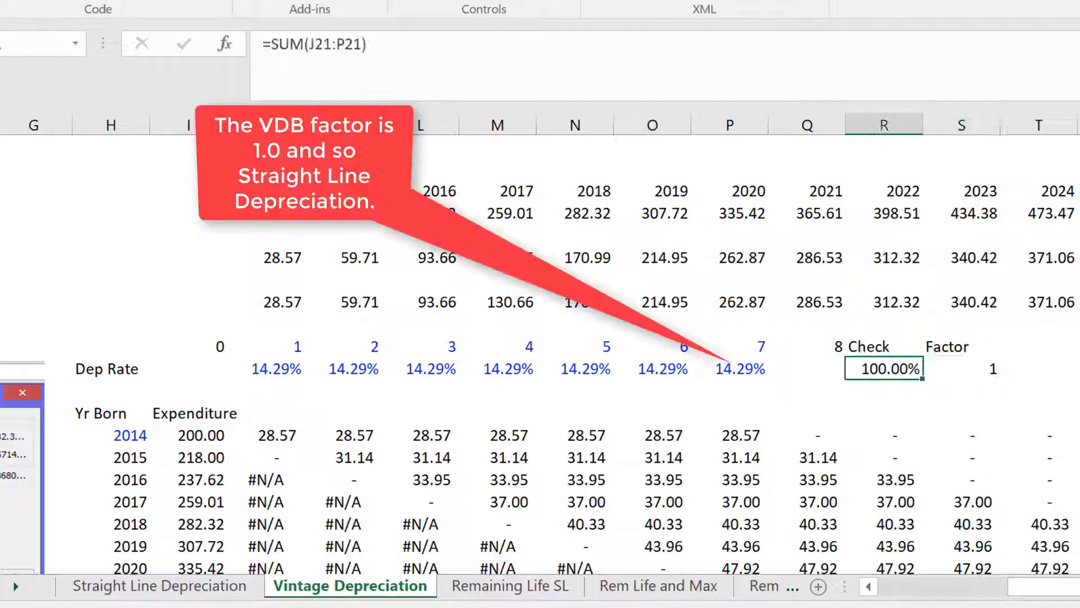
Step: Return to the start of the Dep Rate row and compare the VDB formulas in J21 and K21
{"action": "key", "text": "Left"}
{"action": "key", "text": "Left"}
{"action": "key", "text": "Left"}
{"action": "key", "text": "Left"}
{"action": "key", "text": "Left"}
{"action": "key", "text": "Home"}
{"action": "key", "text": "Right"}
{"action": "key", "text": "Right"}
{"action": "key", "text": "Right"}
{"action": "key", "text": "Right"}
{"action": "key", "text": "Right"}
{"action": "key", "text": "Right"}
{"action": "key", "text": "Right"}
{"action": "key", "text": "Right"}
{"action": "key", "text": "Right"}
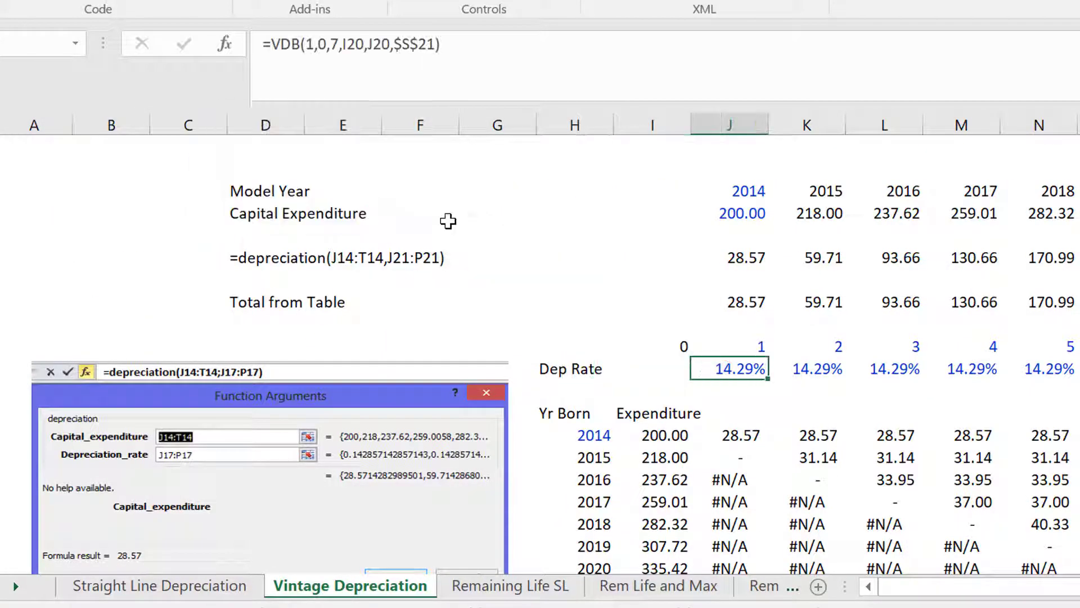
{"action": "key", "text": "Right"}
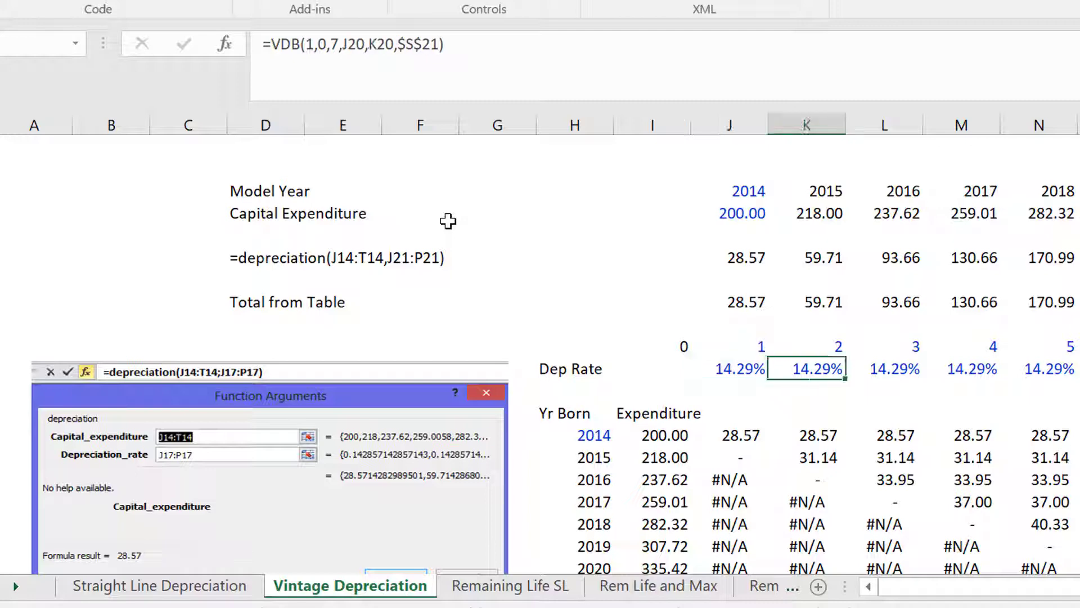
{"action": "key", "text": "Left"}
{"action": "key", "text": "Right"}
{"action": "key", "text": "Left"}
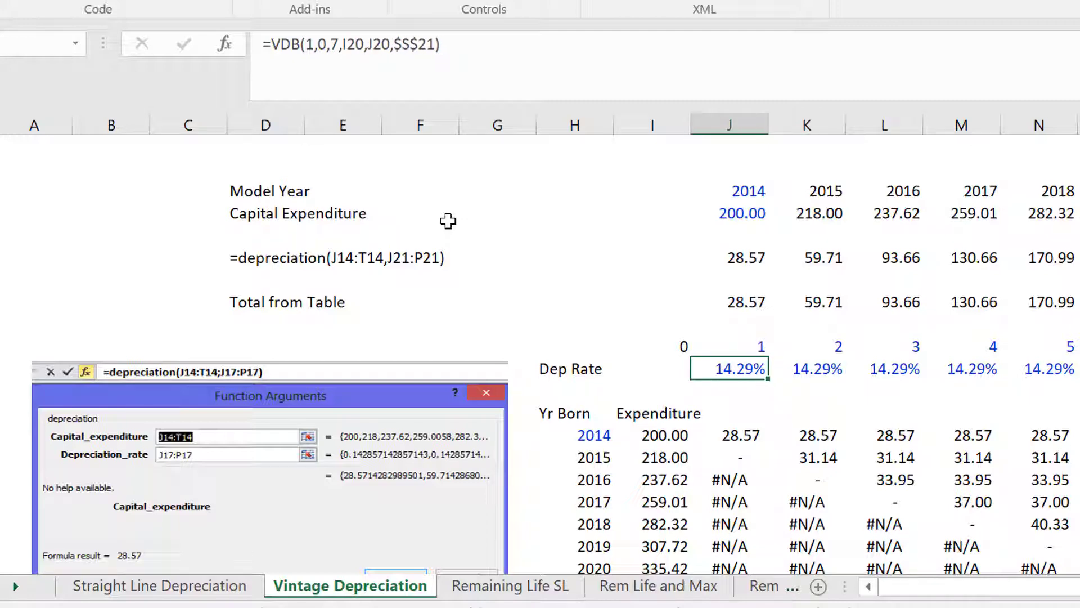
Step: Check the VDB formulas along the Dep Rate row through period 7, ending back on the period 2 cell K21
{"action": "key", "text": "Right"}
{"action": "key", "text": "Right"}
{"action": "key", "text": "Right"}
{"action": "key", "text": "Right"}
{"action": "key", "text": "Right"}
{"action": "key", "text": "Right"}
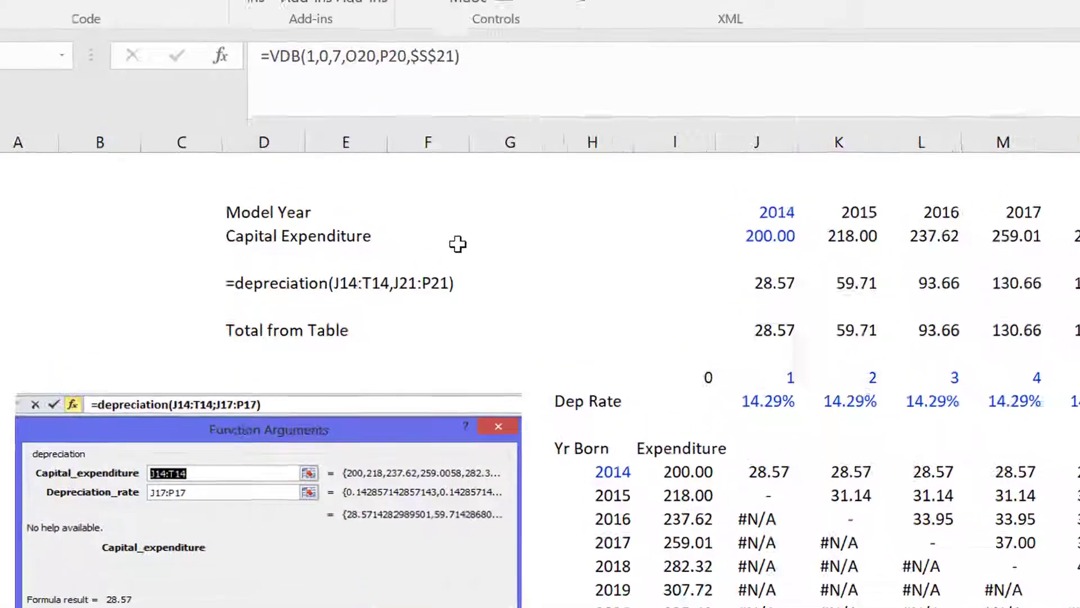
{"action": "key", "text": "Left"}
{"action": "key", "text": "Left"}
{"action": "key", "text": "Left"}
{"action": "key", "text": "Left"}
{"action": "key", "text": "Left"}
{"action": "key", "text": "Left"}
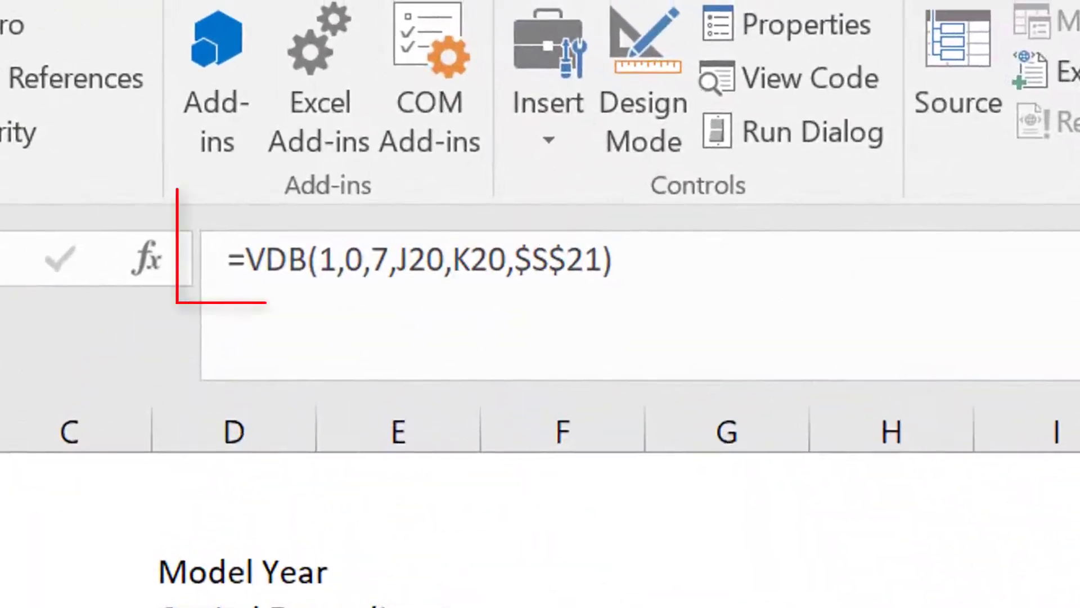
Step: Show the LOOKUP formula for the 2014 vintage in cell K24 of the vintage matrix
{"action": "key", "text": "Down"}
{"action": "key", "text": "Down"}
{"action": "key", "text": "Down"}
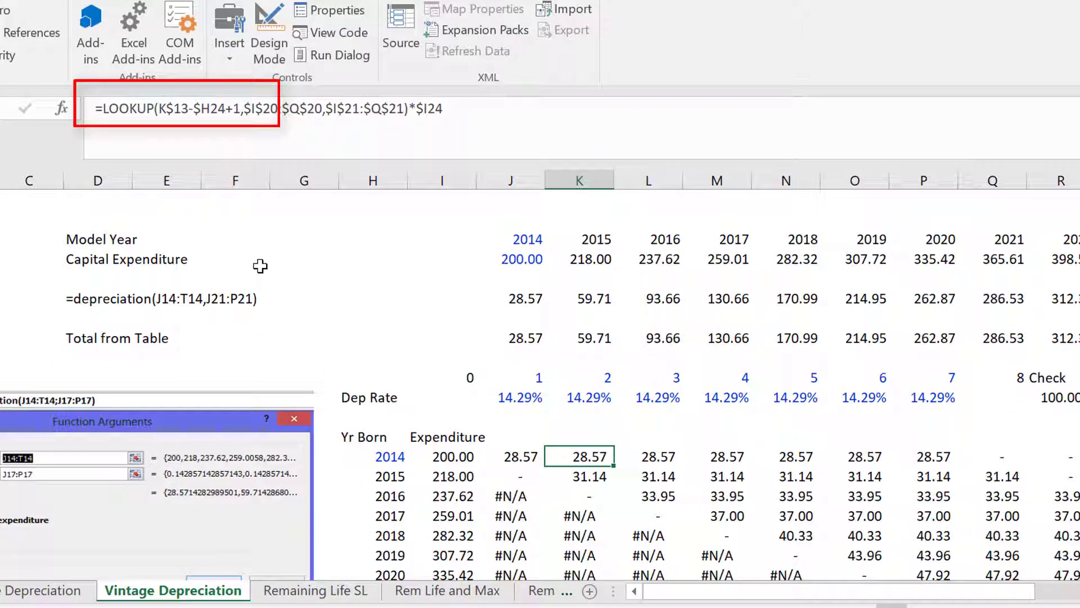
Step: Follow the LOOKUP formulas along the 2014 vintage row to the periods beyond the seven-year life around R24
{"action": "key", "text": "Right"}
{"action": "key", "text": "Right"}
{"action": "key", "text": "Right"}
{"action": "key", "text": "Right"}
{"action": "key", "text": "Right"}
{"action": "key", "text": "Right"}
{"action": "key", "text": "Right"}
{"action": "key", "text": "Right"}
{"action": "key", "text": "Right"}
{"action": "key", "text": "Left"}
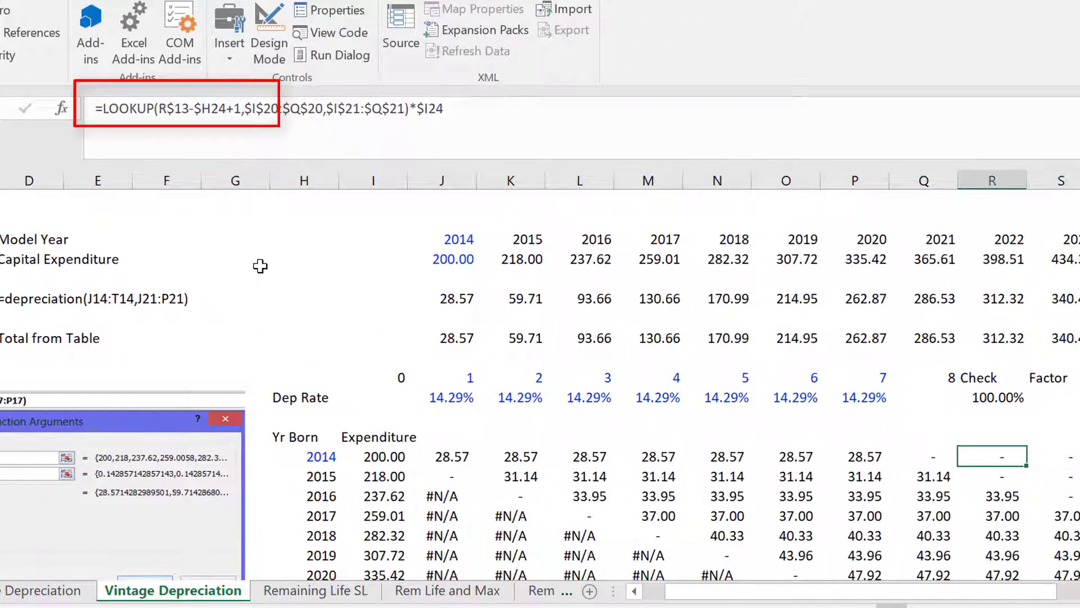
{"action": "key", "text": "Left"}
{"action": "key", "text": "Right"}
{"action": "key", "text": "Right"}
{"action": "key", "text": "Right"}
{"action": "key", "text": "Left"}
{"action": "key", "text": "Left"}
{"action": "key", "text": "Left"}
{"action": "key", "text": "Left"}
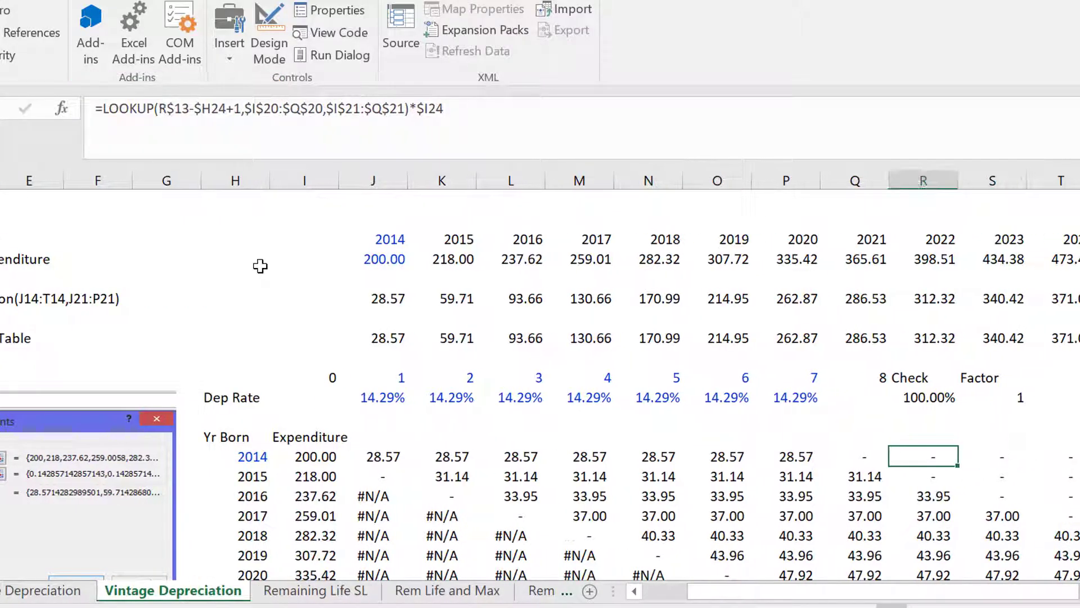
Step: Return to the start of the 2015 vintage row and examine its LOOKUP formula in K25
{"action": "key", "text": "Down"}
{"action": "key", "text": "Left"}
{"action": "key", "text": "Left"}
{"action": "key", "text": "Left"}
{"action": "key", "text": "Left"}
{"action": "key", "text": "Left"}
{"action": "key", "text": "Left"}
{"action": "key", "text": "Left"}
{"action": "key", "text": "Left"}
{"action": "key", "text": "Left"}
{"action": "key", "text": "Left"}
{"action": "key", "text": "Left"}
{"action": "key", "text": "Left"}
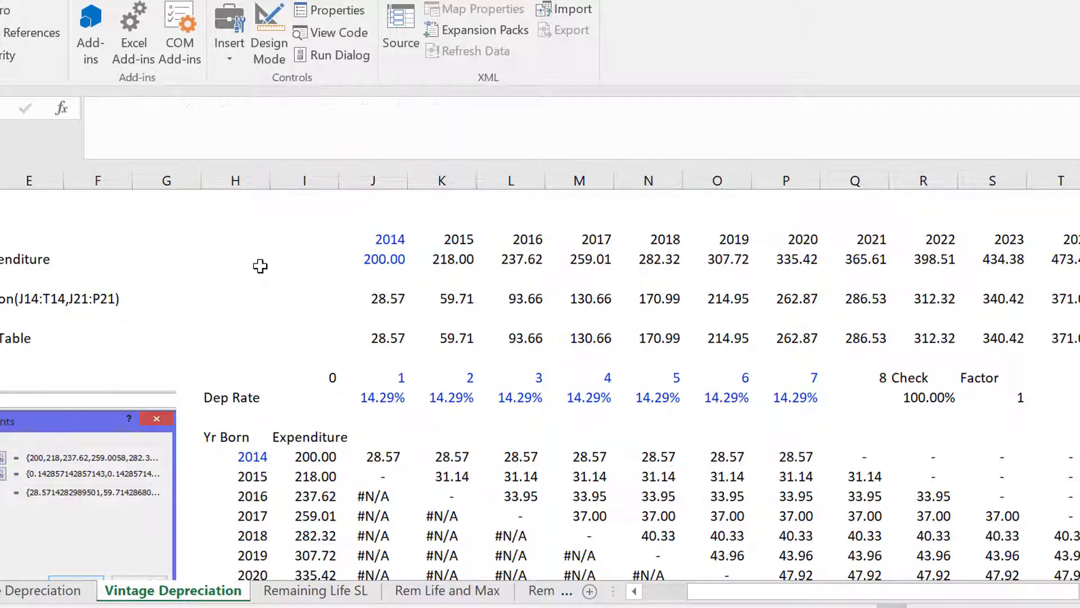
{"action": "key", "text": "Right"}
{"action": "key", "text": "Right"}
{"action": "key", "text": "Right"}
{"action": "key", "text": "Right"}
{"action": "key", "text": "Right"}
{"action": "key", "text": "Right"}
{"action": "key", "text": "Right"}
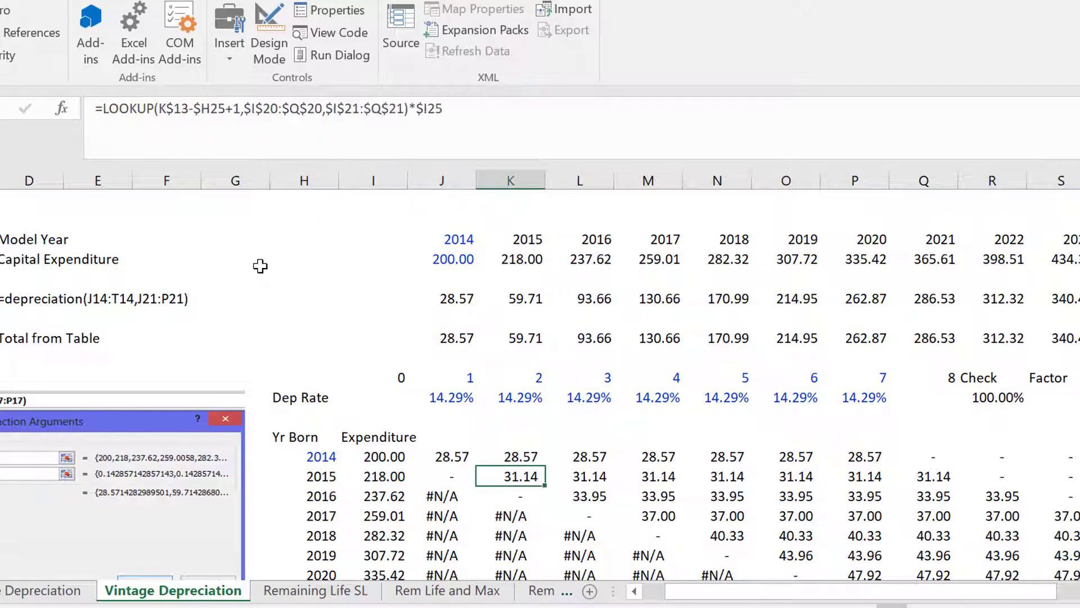
Step: Compare the LOOKUP formulas of the 2014, 2015 and 2016 vintages in columns K and L, ending on L26
{"action": "key", "text": "Up"}
{"action": "key", "text": "Down"}
{"action": "key", "text": "Up"}
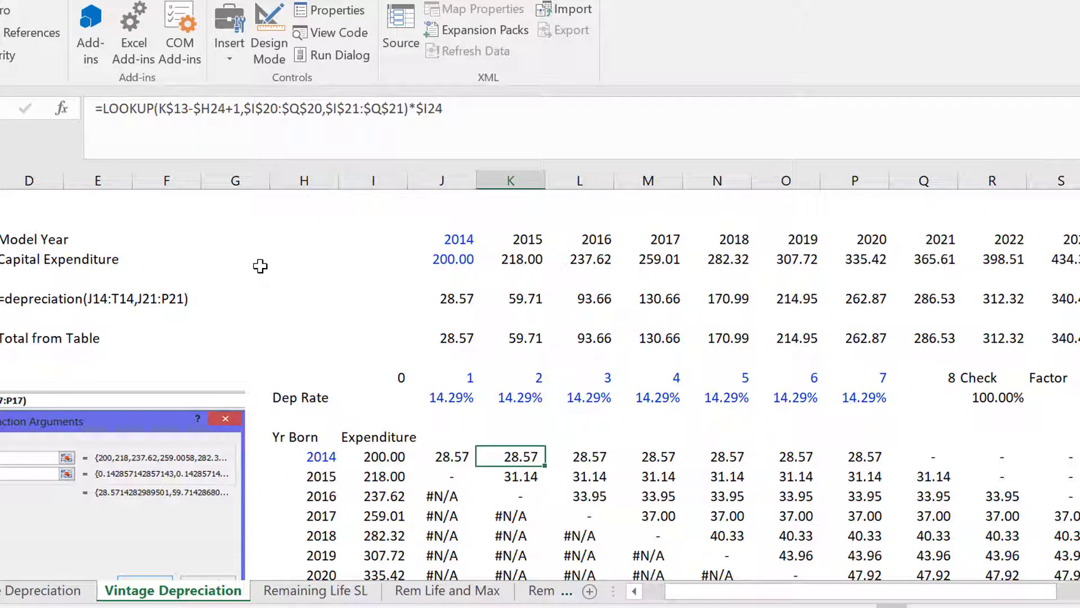
{"action": "key", "text": "Down"}
{"action": "key", "text": "Right"}
{"action": "key", "text": "Up"}
{"action": "key", "text": "Down"}
{"action": "key", "text": "Down"}
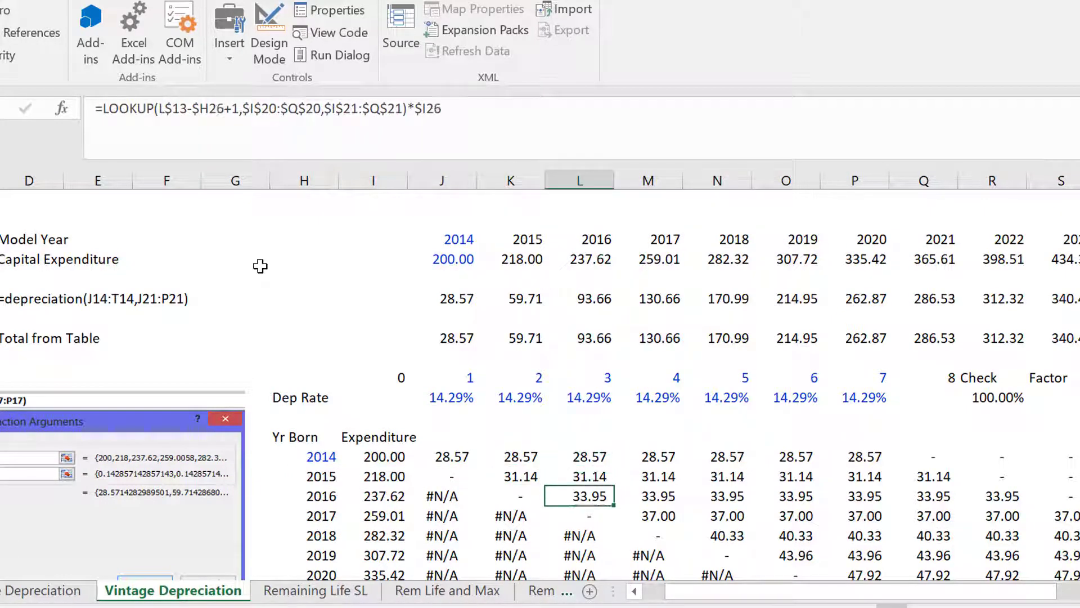
Step: Trace the final depreciation years of successive vintages from P24 diagonally down the matrix to T28
{"action": "key", "text": "Right"}
{"action": "key", "text": "Up"}
{"action": "key", "text": "Up"}
{"action": "key", "text": "Right"}
{"action": "key", "text": "Right"}
{"action": "key", "text": "Right"}
{"action": "key", "text": "Right"}
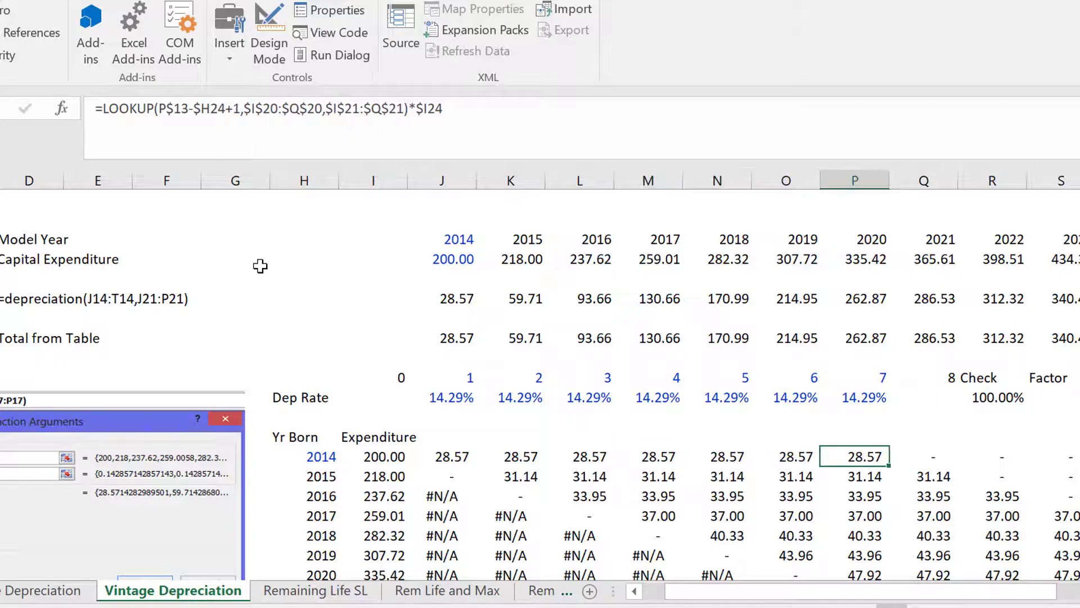
{"action": "key", "text": "Down"}
{"action": "key", "text": "Down"}
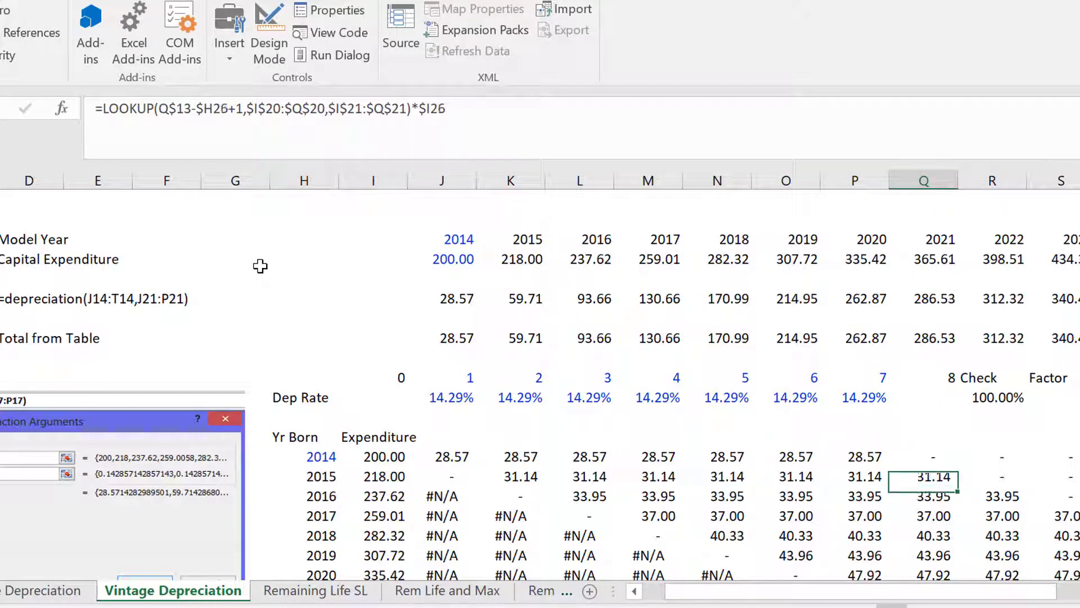
{"action": "key", "text": "Right"}
{"action": "key", "text": "Right"}
{"action": "key", "text": "Right"}
{"action": "key", "text": "Right"}
{"action": "key", "text": "Down"}
{"action": "key", "text": "Down"}
{"action": "key", "text": "Down"}
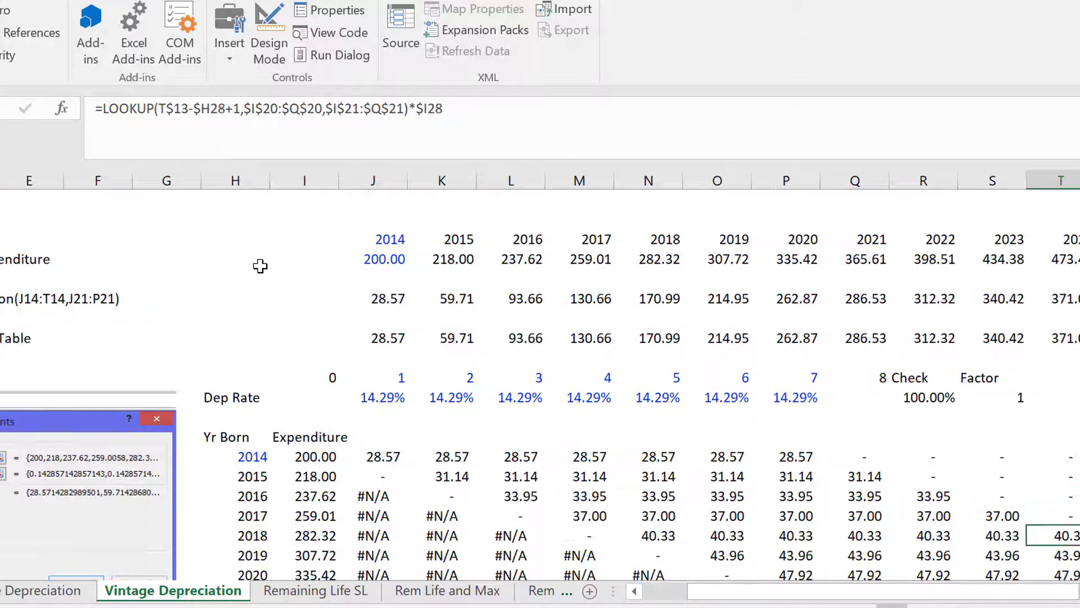
Step: Look back across the 2018 and 2019 vintage rows, then show the LOOKUP formula for the 2014 vintage in J24
{"action": "key", "text": "Left"}
{"action": "key", "text": "Left"}
{"action": "key", "text": "Left"}
{"action": "key", "text": "Left"}
{"action": "key", "text": "Left"}
{"action": "key", "text": "Left"}
{"action": "key", "text": "Left"}
{"action": "key", "text": "Left"}
{"action": "key", "text": "Left"}
{"action": "key", "text": "Left"}
{"action": "key", "text": "Left"}
{"action": "key", "text": "Left"}
{"action": "key", "text": "Left"}
{"action": "key", "text": "Left"}
{"action": "key", "text": "Left"}
{"action": "key", "text": "Left"}
{"action": "key", "text": "Left"}
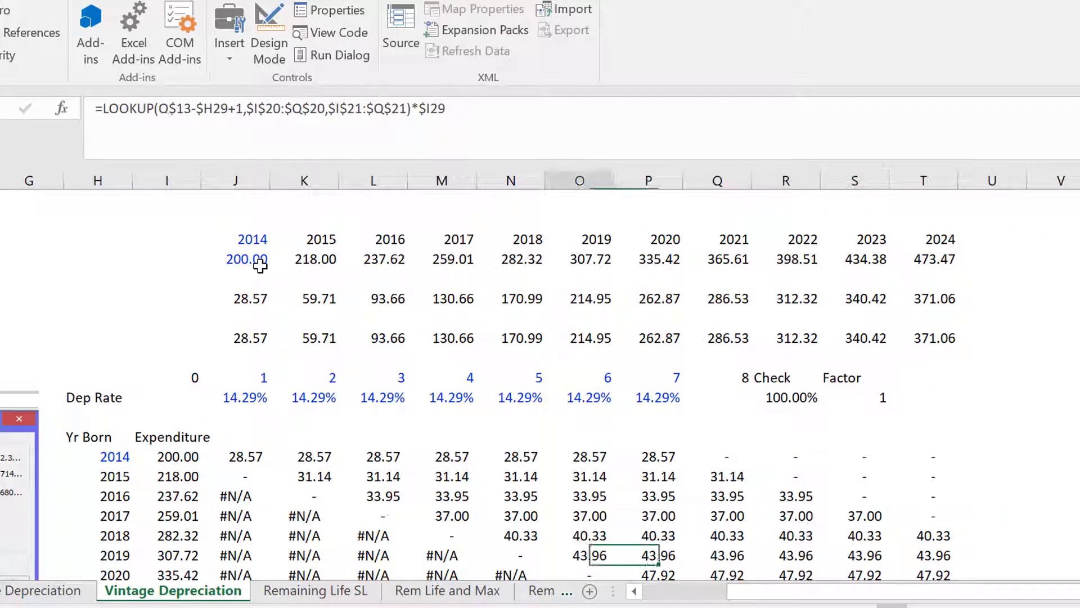
{"action": "key", "text": "Left"}
{"action": "key", "text": "Left"}
{"action": "key", "text": "Right"}
{"action": "key", "text": "Right"}
{"action": "key", "text": "Right"}
{"action": "key", "text": "Right"}
{"action": "key", "text": "Right"}
{"action": "key", "text": "Right"}
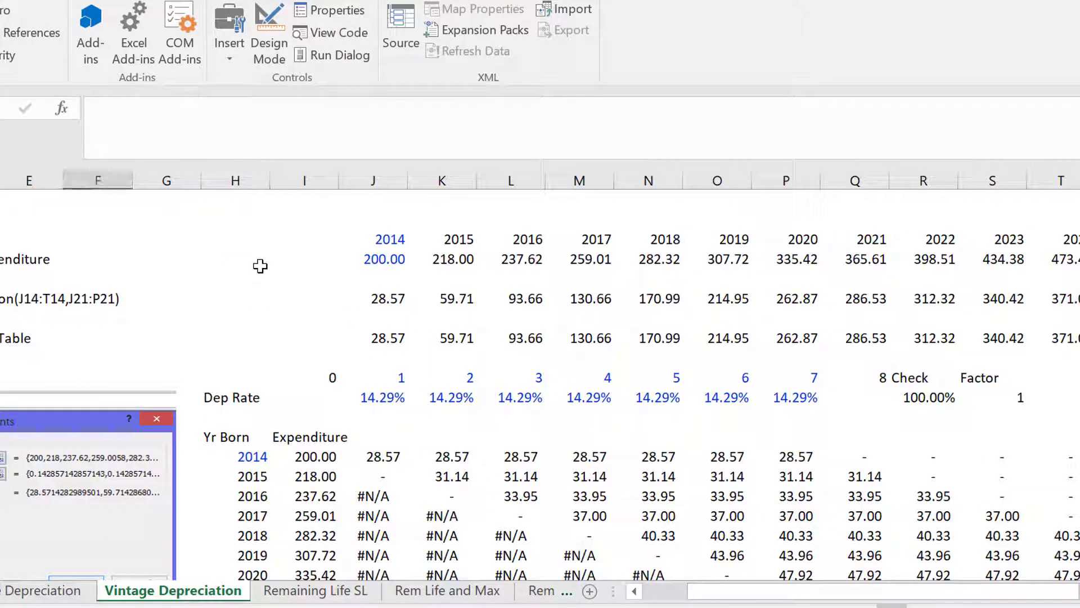
{"action": "key", "text": "Up"}
{"action": "key", "text": "Up"}
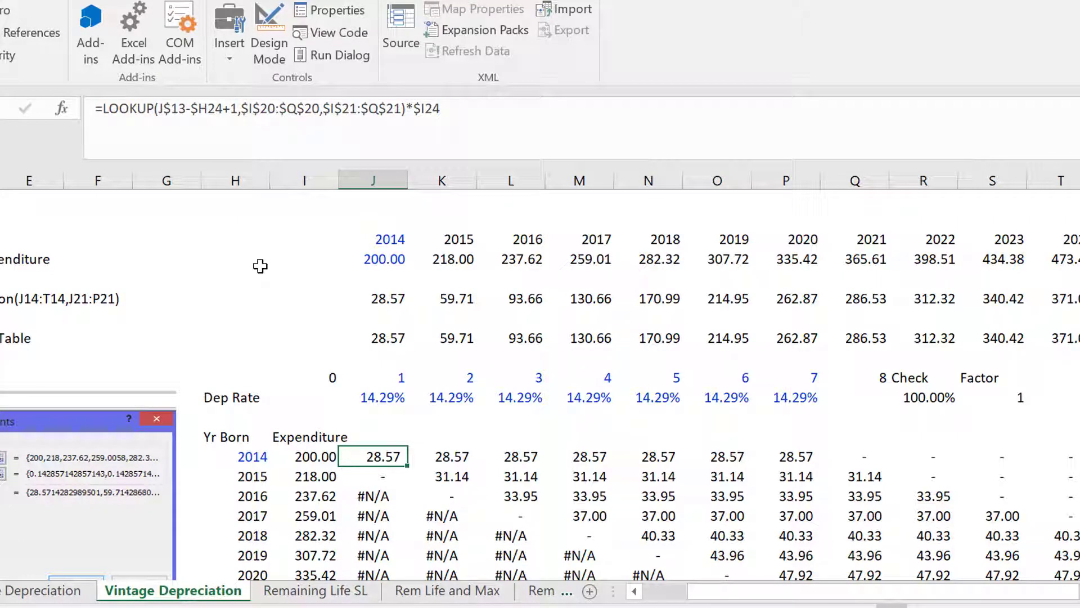
Step: Set the depreciation Factor in S21 to 2
{"action": "key", "text": "Up"}
{"action": "key", "text": "Up"}
{"action": "key", "text": "Up"}
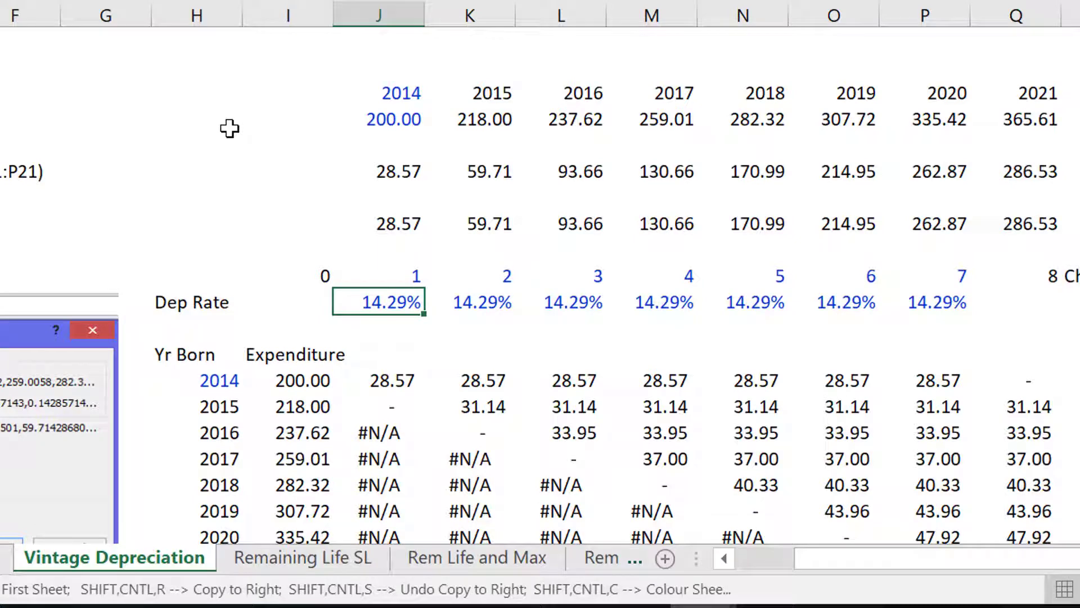
{"action": "key", "text": "Right"}
{"action": "key", "text": "Right"}
{"action": "key", "text": "Right"}
{"action": "key", "text": "Right"}
{"action": "key", "text": "Right"}
{"action": "key", "text": "Right"}
{"action": "key", "text": "Right"}
{"action": "key", "text": "Right"}
{"action": "key", "text": "Right"}
{"action": "key", "text": "Right"}
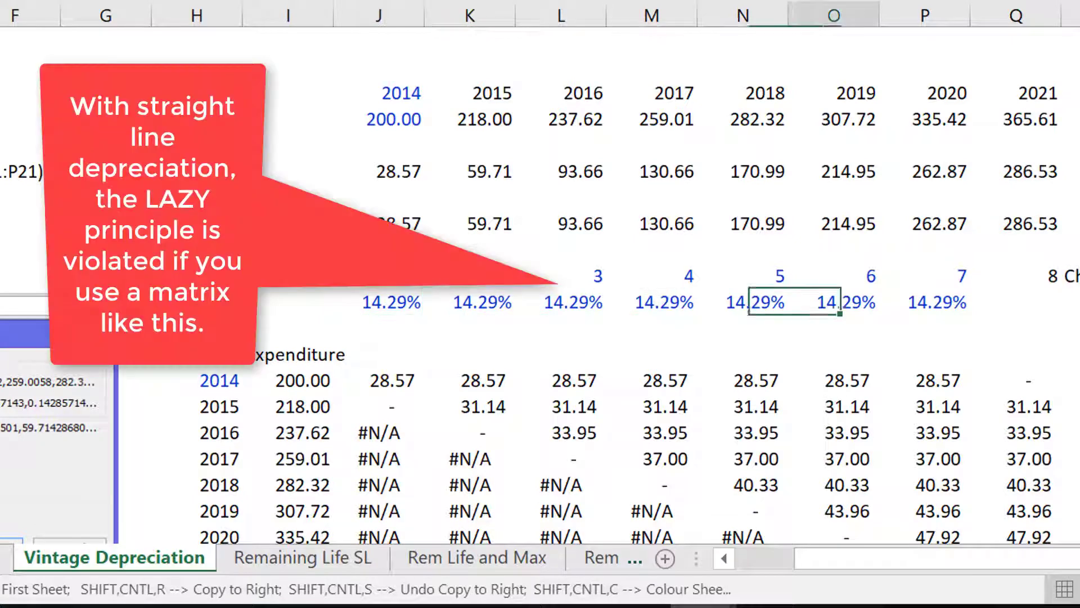
{"action": "key", "text": "Left"}
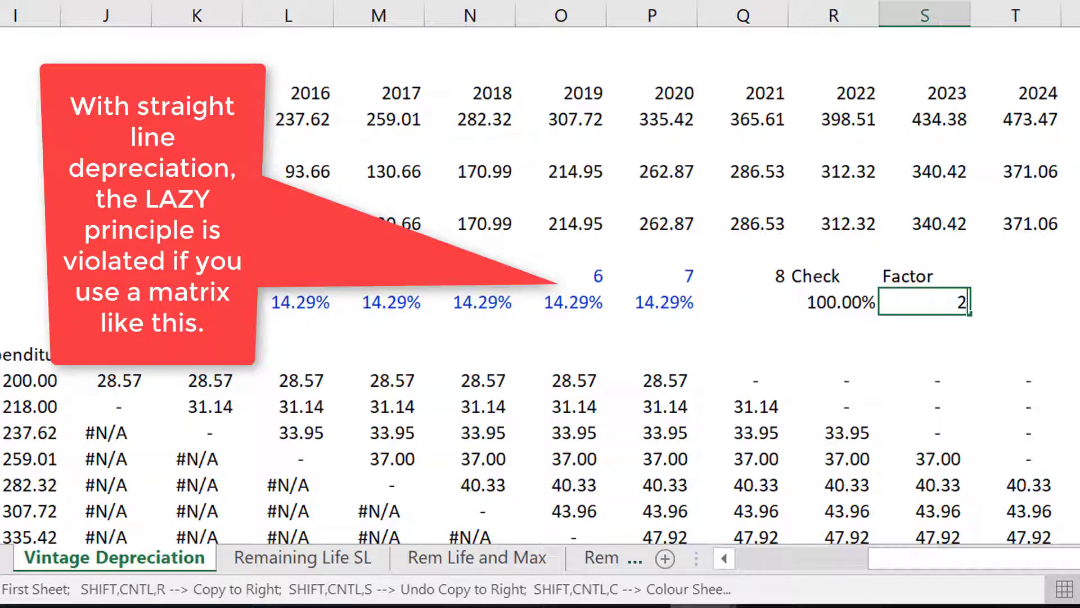
{"action": "key", "text": "Return"}
Step: Go back to the start of the Dep Rate row and review the recalculated declining rates
{"action": "key", "text": "Left"}
{"action": "key", "text": "Left"}
{"action": "key", "text": "Left"}
{"action": "key", "text": "Left"}
{"action": "key", "text": "Left"}
{"action": "key", "text": "Left"}
{"action": "key", "text": "Left"}
{"action": "key", "text": "Left"}
{"action": "key", "text": "Left"}
{"action": "key", "text": "Left"}
{"action": "key", "text": "Left"}
{"action": "key", "text": "Left"}
{"action": "key", "text": "Left"}
{"action": "key", "text": "Left"}
{"action": "key", "text": "Left"}
{"action": "key", "text": "Left"}
{"action": "key", "text": "Left"}
{"action": "key", "text": "Left"}
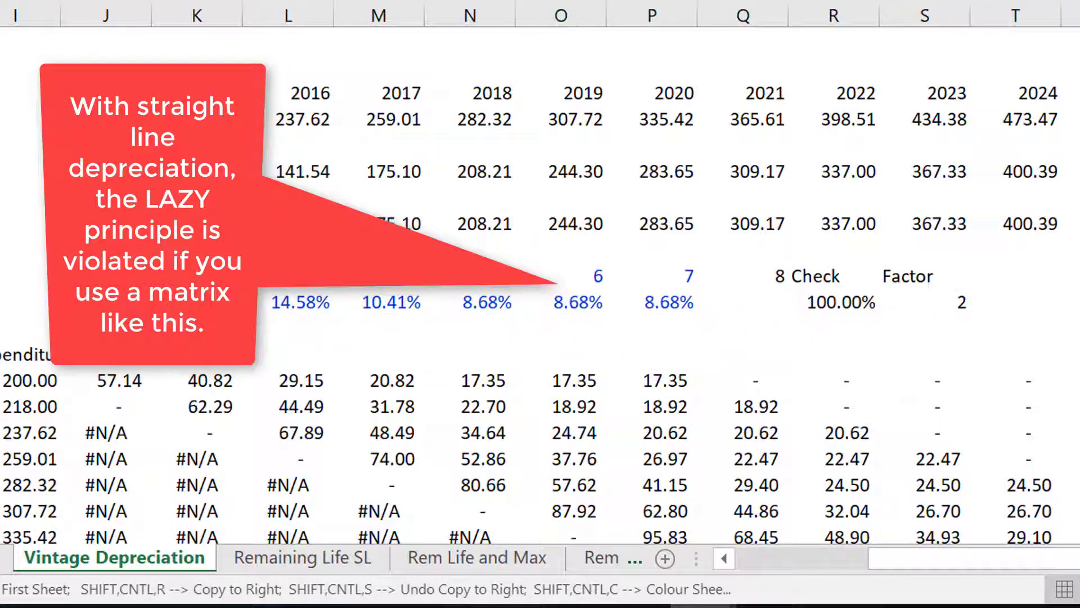
{"action": "key", "text": "Right"}
{"action": "key", "text": "Right"}
{"action": "key", "text": "Right"}
{"action": "key", "text": "Right"}
{"action": "key", "text": "Right"}
{"action": "key", "text": "Right"}
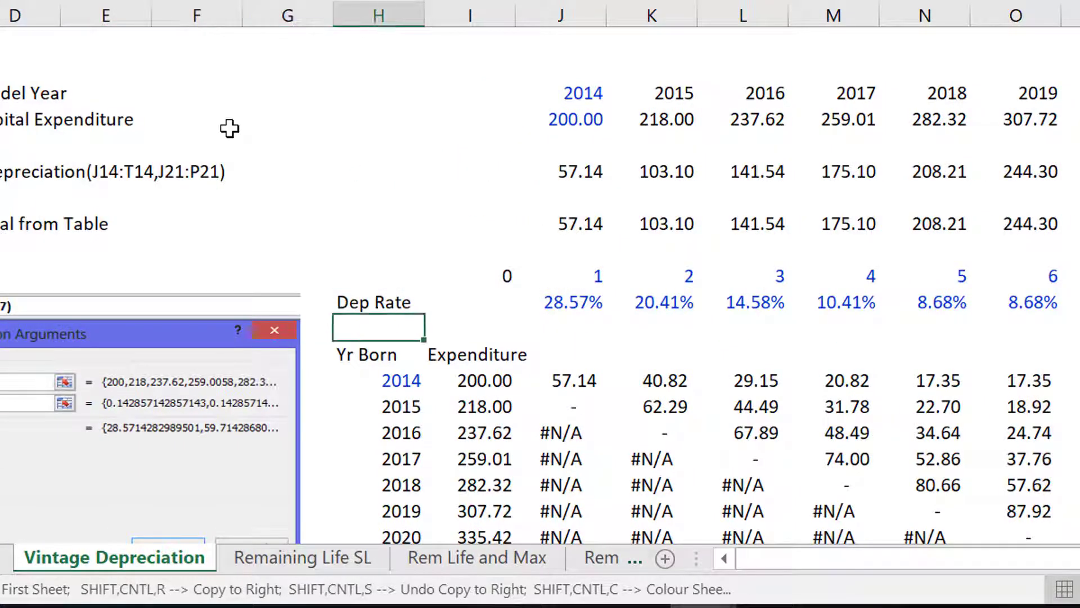
Step: Compare the yearly depreciation of the 2014 and 2015 vintages in columns J to L, ending on L25
{"action": "key", "text": "Down"}
{"action": "key", "text": "Down"}
{"action": "key", "text": "Right"}
{"action": "key", "text": "Right"}
{"action": "key", "text": "Down"}
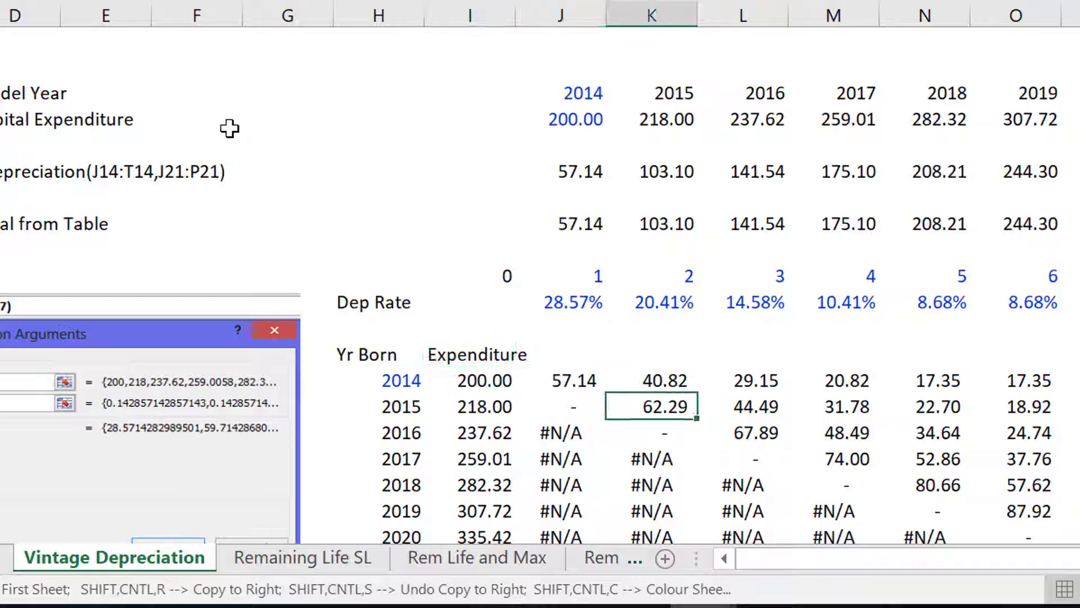
{"action": "key", "text": "Left"}
{"action": "key", "text": "Left"}
{"action": "key", "text": "Right"}
{"action": "key", "text": "Right"}
{"action": "key", "text": "Up"}
{"action": "key", "text": "Left"}
{"action": "key", "text": "Right"}
{"action": "key", "text": "Right"}
{"action": "key", "text": "Down"}
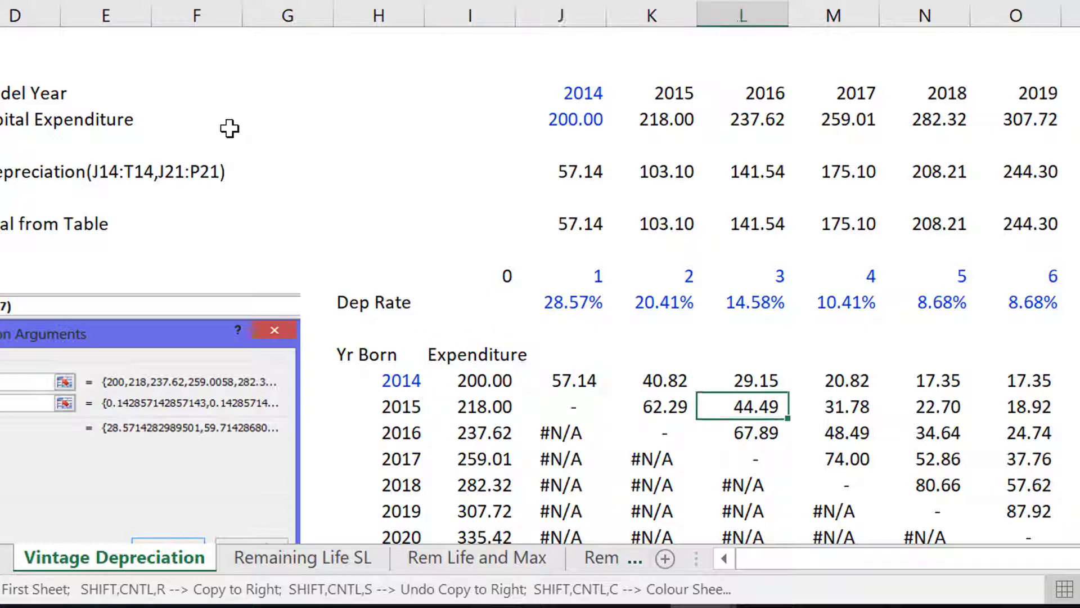
Step: Follow the first-year depreciation diagonally through the 2016 to 2018 vintages, ending on the 2017 vintage in O27
{"action": "key", "text": "Down"}
{"action": "key", "text": "Right"}
{"action": "key", "text": "Down"}
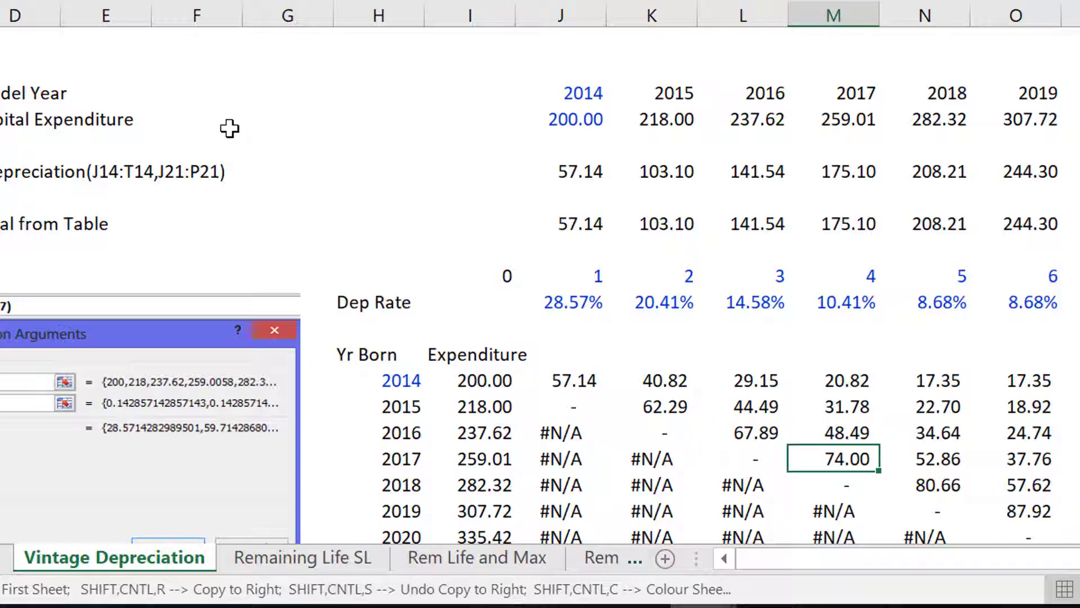
{"action": "key", "text": "Right"}
{"action": "key", "text": "Down"}
{"action": "key", "text": "Right"}
{"action": "key", "text": "Up"}
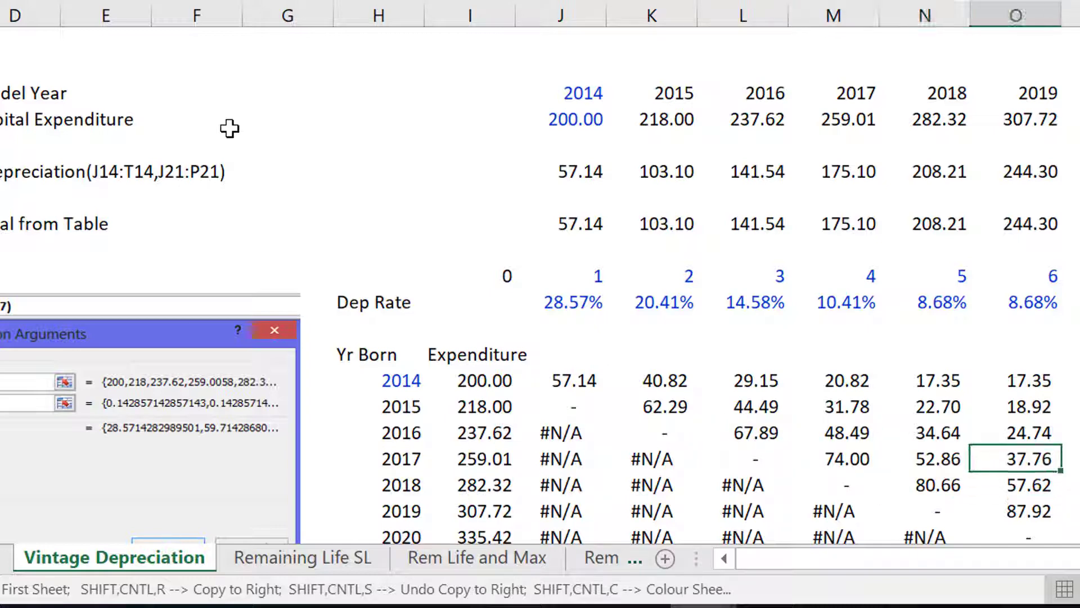
Step: Go back up from the vintage table to the 2015 amount in the Total from Table row, K18
{"action": "key", "text": "Up"}
{"action": "key", "text": "Up"}
{"action": "key", "text": "Up"}
{"action": "key", "text": "Up"}
{"action": "key", "text": "Up"}
{"action": "key", "text": "Up"}
{"action": "key", "text": "Up"}
{"action": "key", "text": "Left"}
{"action": "key", "text": "Left"}
{"action": "key", "text": "Left"}
{"action": "key", "text": "Left"}
{"action": "key", "text": "Up"}
{"action": "key", "text": "Up"}
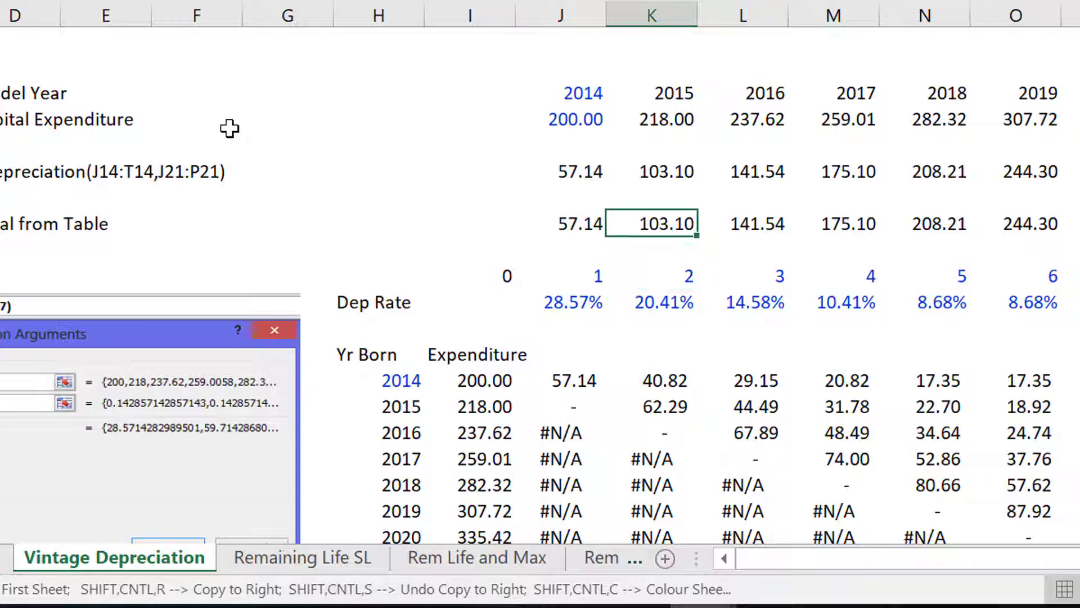
Step: Inspect the capital expenditure and depreciation rate ranges used by the depreciation function in J16
{"action": "key", "text": "Left"}
{"action": "key", "text": "Up"}
{"action": "key", "text": "Up"}
{"action": "key", "text": "F2"}
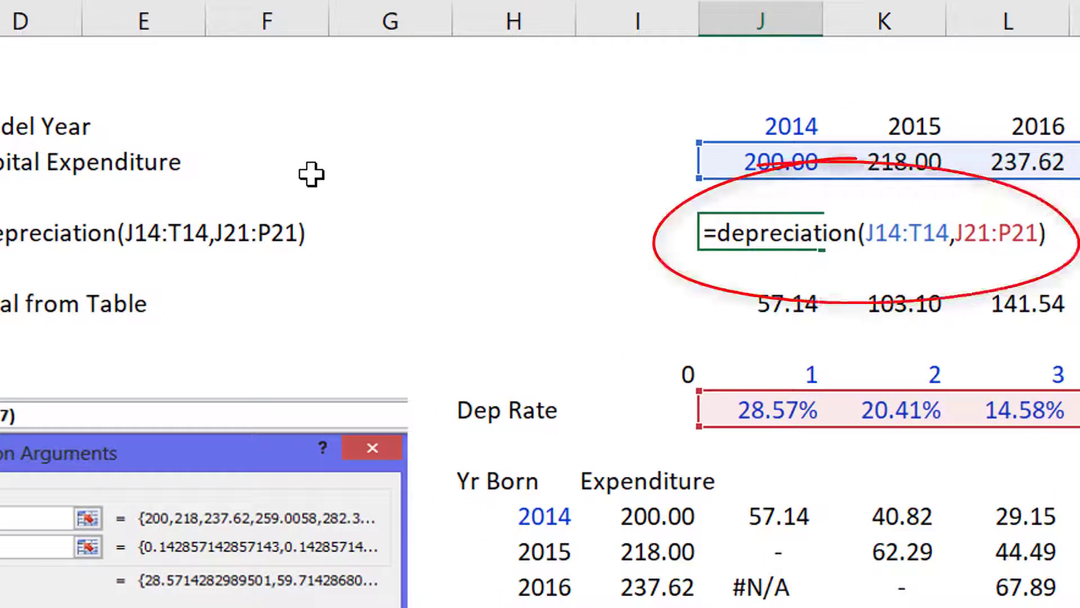
{"action": "key", "text": "Escape"}
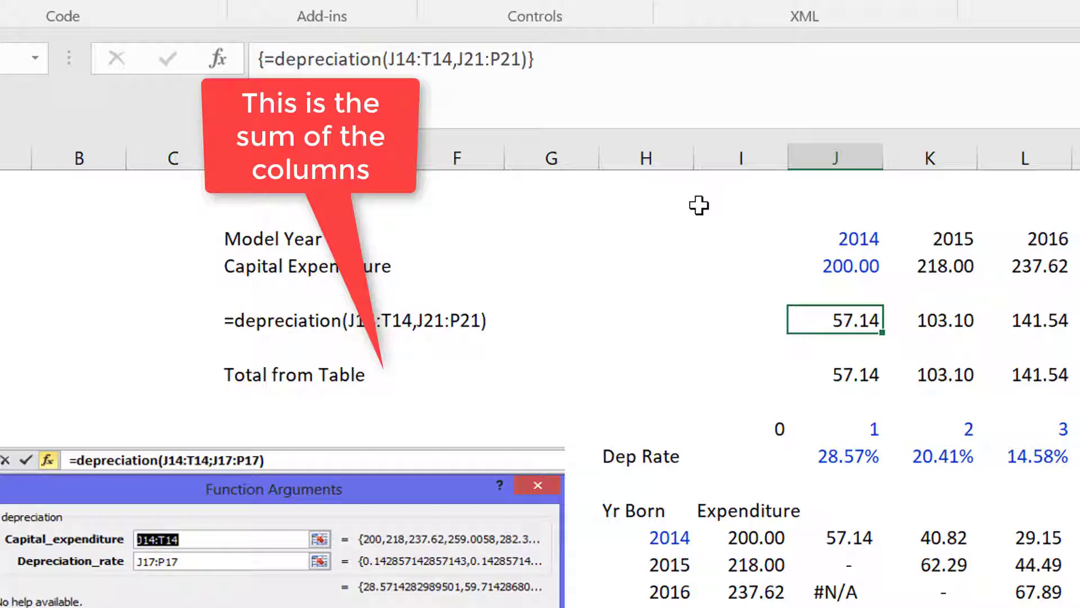
Step: Go down to the Dep Rate row and examine its VDB rate formulas across the years
{"action": "key", "text": "Down"}
{"action": "key", "text": "Down"}
{"action": "key", "text": "Down"}
{"action": "key", "text": "Down"}
{"action": "key", "text": "Down"}
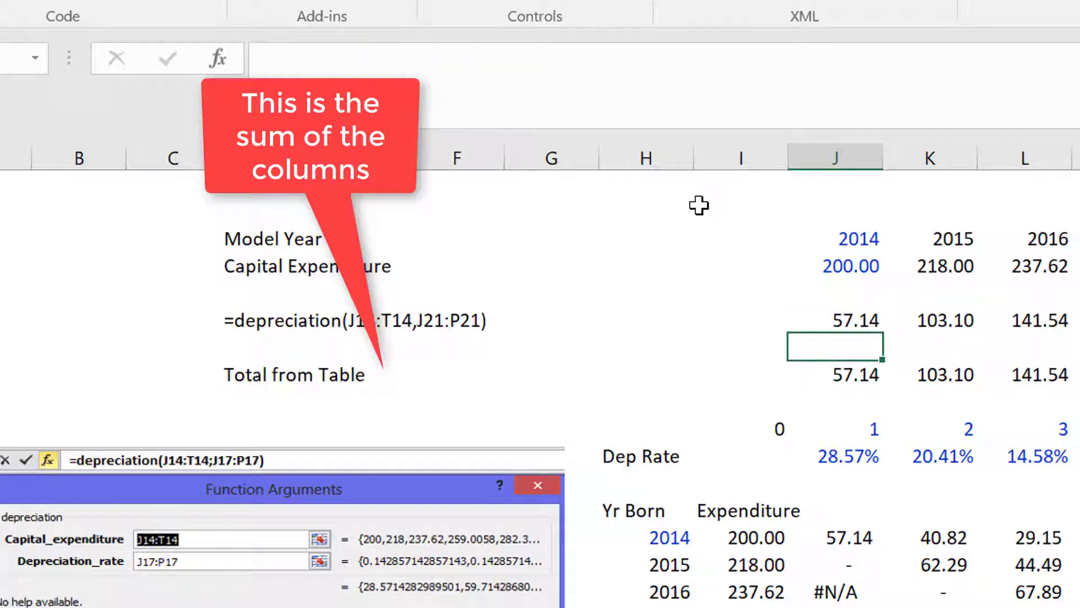
{"action": "key", "text": "Right"}
{"action": "key", "text": "Right"}
{"action": "key", "text": "Right"}
{"action": "key", "text": "Right"}
{"action": "key", "text": "Right"}
{"action": "key", "text": "Right"}
{"action": "key", "text": "Right"}
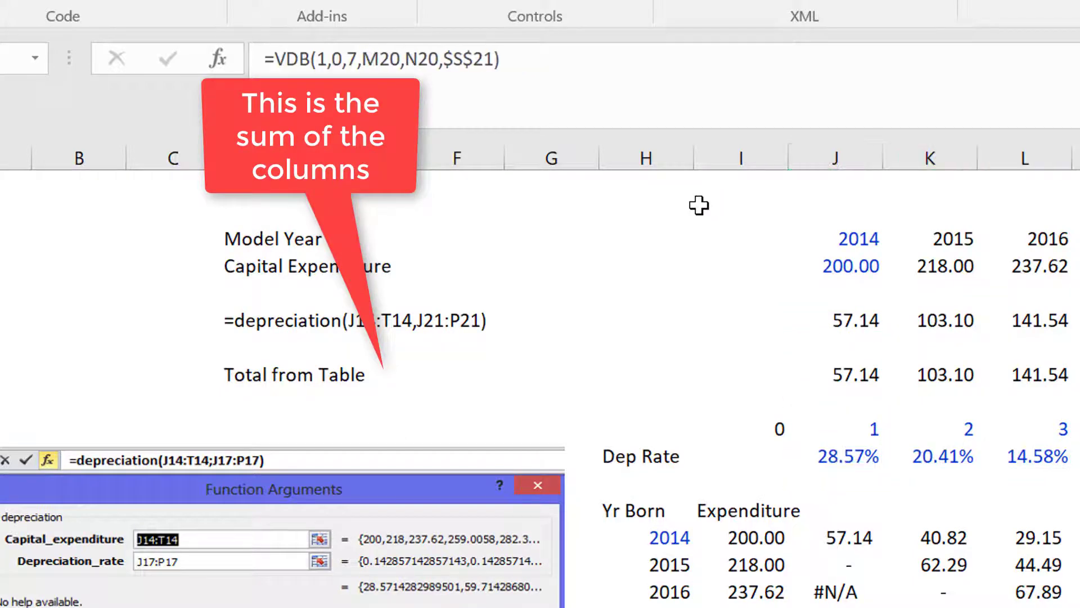
{"action": "key", "text": "Right"}
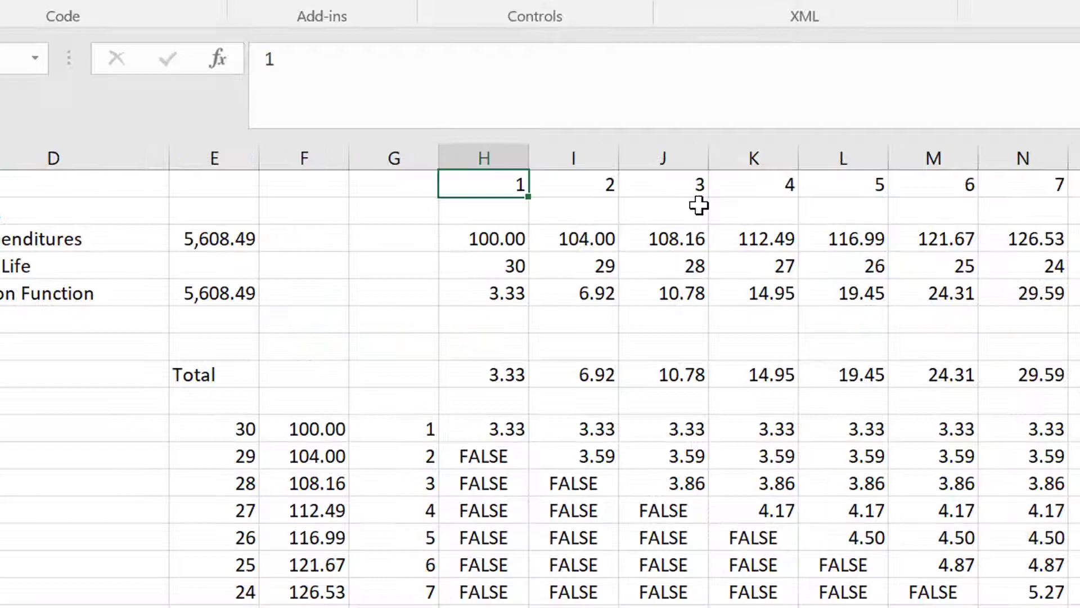
Step: On the Remaining Life SL sheet, examine the vintage formulas in column H and the remaining lives in column E
{"action": "key", "text": "Down"}
{"action": "key", "text": "Down"}
{"action": "key", "text": "Down"}
{"action": "key", "text": "Down"}
{"action": "key", "text": "Down"}
{"action": "key", "text": "Down"}
{"action": "key", "text": "Down"}
{"action": "key", "text": "Down"}
{"action": "key", "text": "Down"}
{"action": "key", "text": "Down"}
{"action": "key", "text": "Down"}
{"action": "key", "text": "Down"}
{"action": "key", "text": "Down"}
{"action": "key", "text": "Down"}
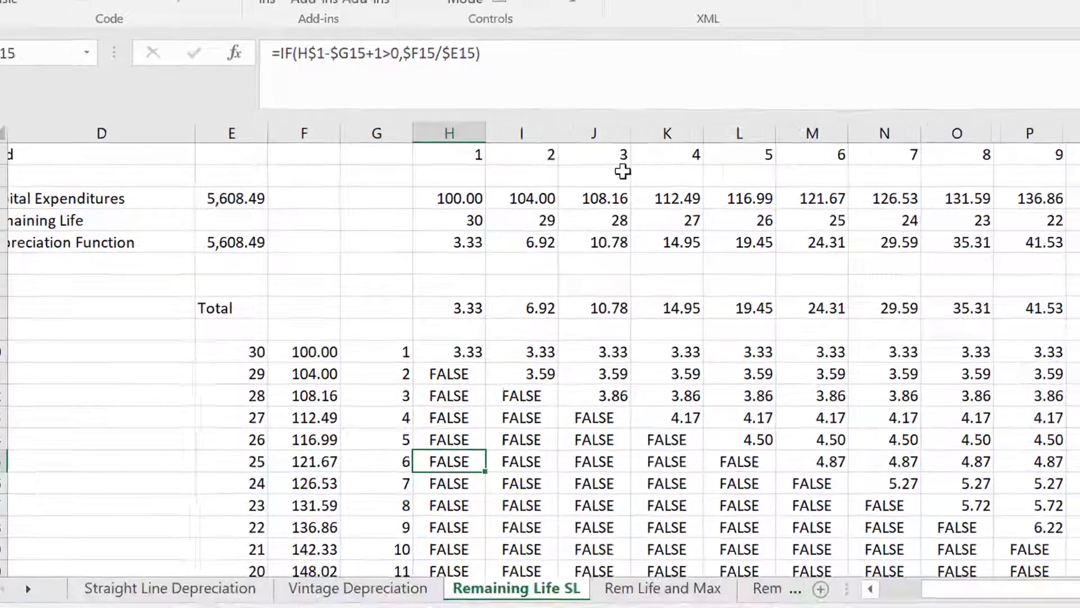
{"action": "key", "text": "Left"}
{"action": "key", "text": "Left"}
{"action": "key", "text": "Left"}
{"action": "key", "text": "Up"}
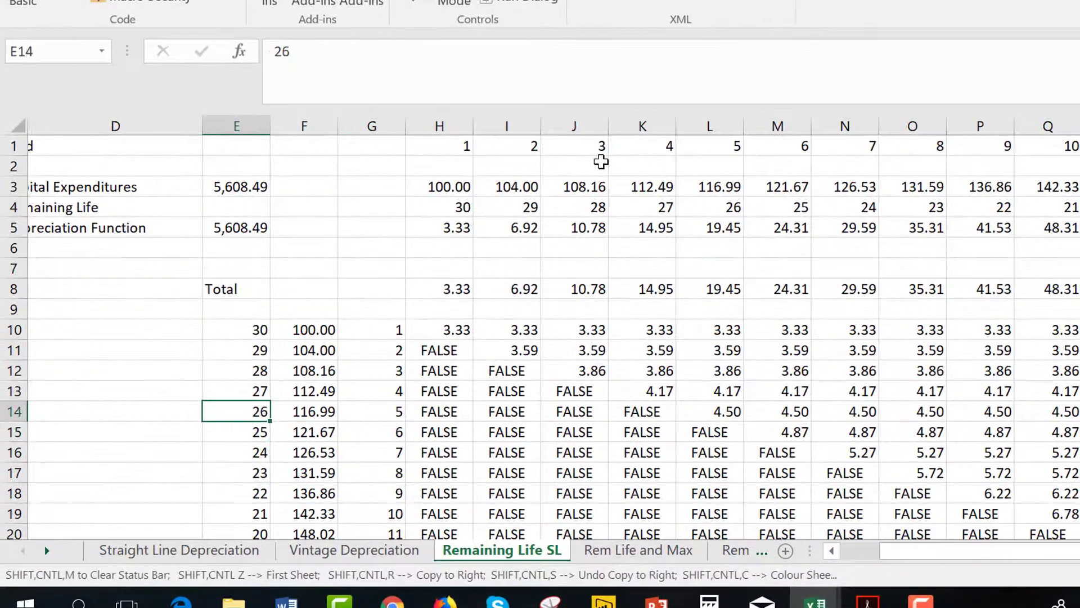
{"action": "key", "text": "Up"}
Step: Read through the remaining life of each vintage down column E, then come back up to E29
{"action": "key", "text": "Down"}
{"action": "key", "text": "Down"}
{"action": "key", "text": "Down"}
{"action": "key", "text": "Down"}
{"action": "key", "text": "Down"}
{"action": "key", "text": "Down"}
{"action": "key", "text": "Down"}
{"action": "key", "text": "Down"}
{"action": "key", "text": "Down"}
{"action": "key", "text": "Down"}
{"action": "key", "text": "Down"}
{"action": "key", "text": "Down"}
{"action": "key", "text": "Down"}
{"action": "key", "text": "Down"}
{"action": "key", "text": "Down"}
{"action": "key", "text": "Down"}
{"action": "key", "text": "Down"}
{"action": "key", "text": "Down"}
{"action": "key", "text": "Down"}
{"action": "key", "text": "Down"}
{"action": "key", "text": "Down"}
{"action": "key", "text": "Down"}
{"action": "key", "text": "Down"}
{"action": "key", "text": "Down"}
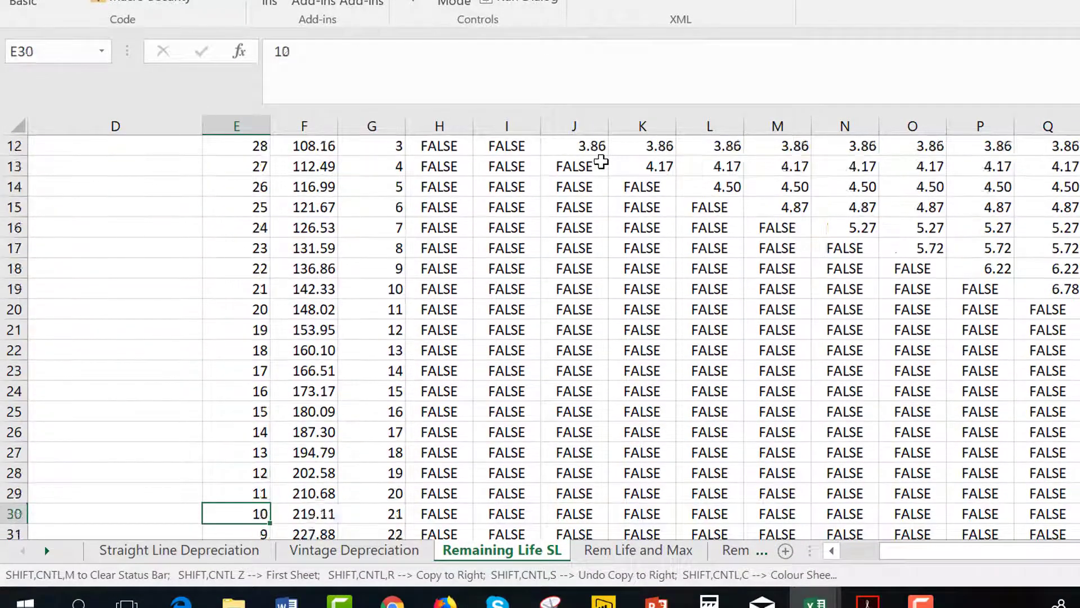
{"action": "key", "text": "Up"}
{"action": "key", "text": "Up"}
{"action": "key", "text": "Up"}
{"action": "key", "text": "Up"}
{"action": "key", "text": "Up"}
{"action": "key", "text": "Up"}
{"action": "key", "text": "Up"}
{"action": "key", "text": "Up"}
{"action": "key", "text": "Up"}
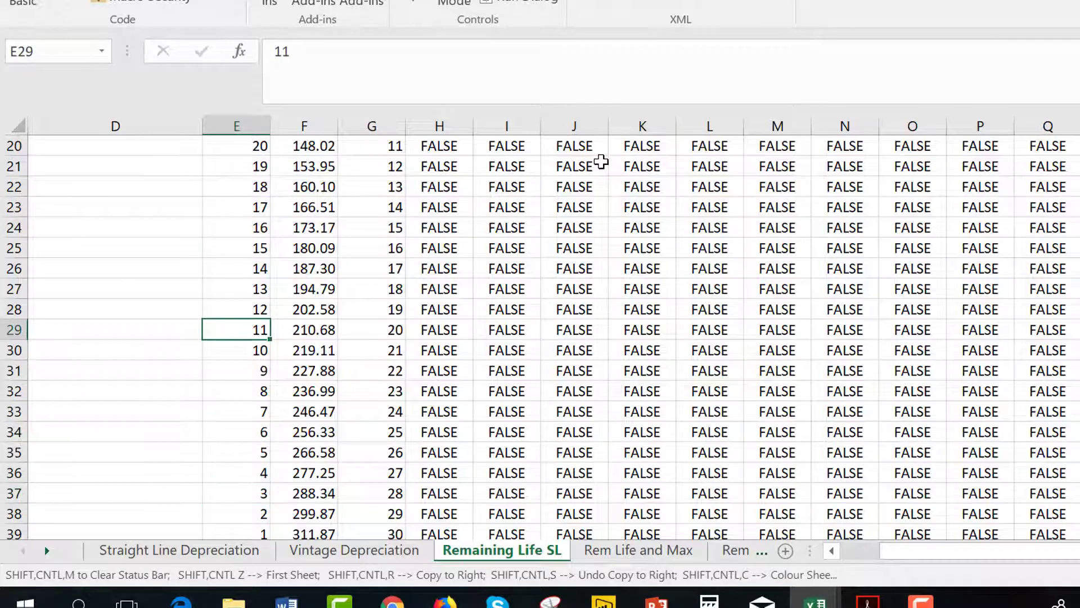
Step: Return to the start of the vintage table and go up column F to the header rows
{"action": "key", "text": "ctrl+Up"}
{"action": "key", "text": "Right"}
{"action": "key", "text": "Up"}
{"action": "key", "text": "Up"}
{"action": "key", "text": "Up"}
{"action": "key", "text": "Up"}
{"action": "key", "text": "Up"}
{"action": "key", "text": "Up"}
{"action": "key", "text": "Up"}
{"action": "key", "text": "Up"}
{"action": "key", "text": "Up"}
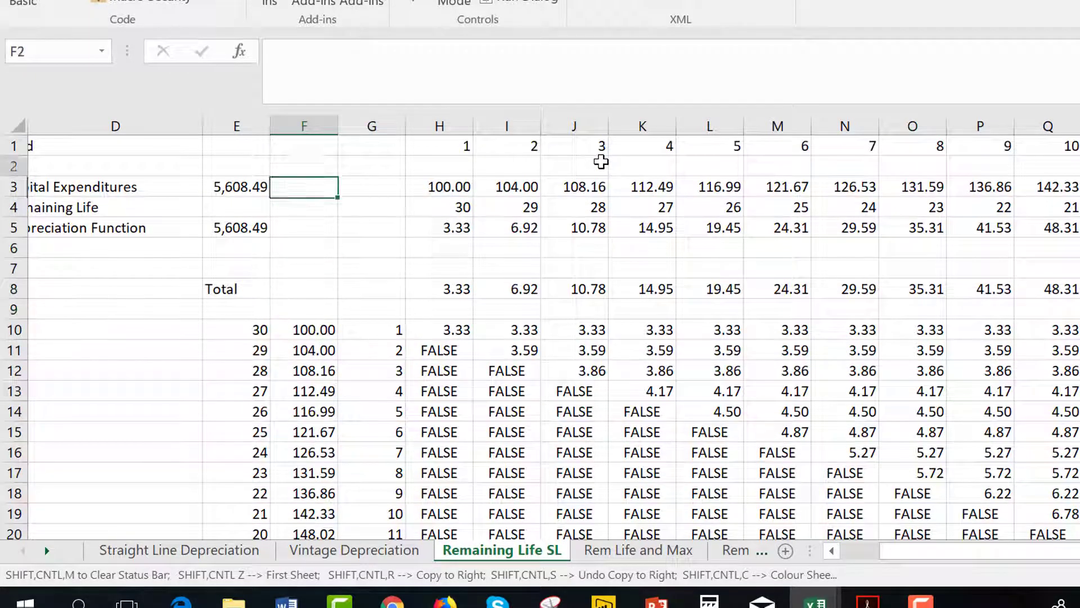
Step: Follow the period numbers in row 1 across the sheet to the final periods
{"action": "key", "text": "Right"}
{"action": "key", "text": "Right"}
{"action": "key", "text": "Right"}
{"action": "key", "text": "Right"}
{"action": "key", "text": "Right"}
{"action": "key", "text": "Right"}
{"action": "key", "text": "Right"}
{"action": "key", "text": "Right"}
{"action": "key", "text": "Right"}
{"action": "key", "text": "Right"}
{"action": "key", "text": "Right"}
{"action": "key", "text": "Right"}
{"action": "key", "text": "Right"}
{"action": "key", "text": "Right"}
{"action": "key", "text": "Right"}
{"action": "key", "text": "Right"}
{"action": "key", "text": "Right"}
{"action": "key", "text": "Right"}
{"action": "key", "text": "Right"}
{"action": "key", "text": "Right"}
{"action": "key", "text": "Right"}
{"action": "key", "text": "Right"}
{"action": "key", "text": "Right"}
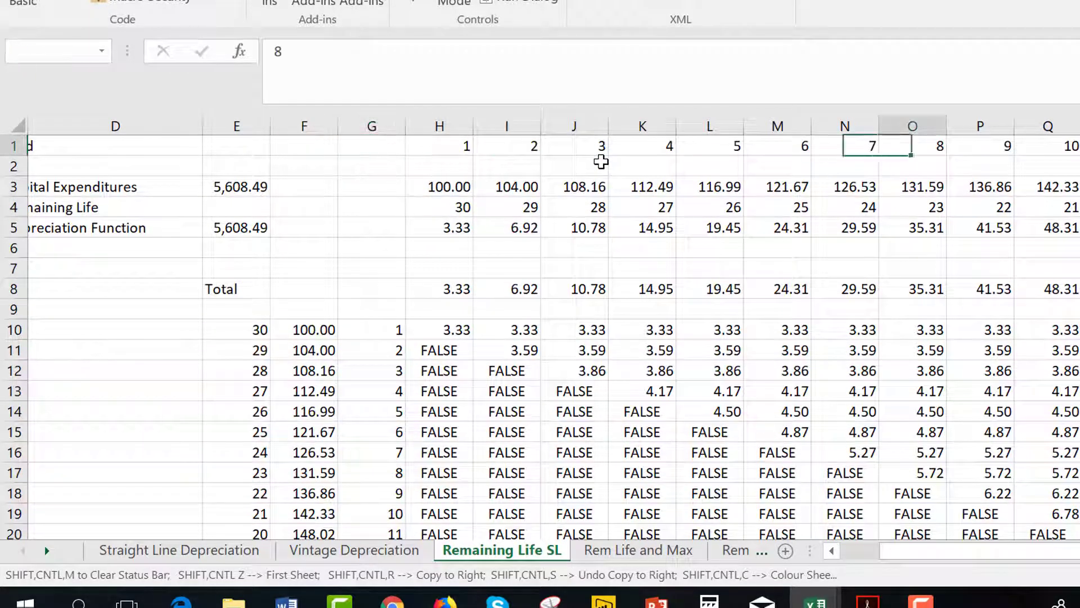
{"action": "key", "text": "Left"}
{"action": "key", "text": "Left"}
Step: Move down to the Capital Expenditures row and go back along it to its label in B3
{"action": "key", "text": "Down"}
{"action": "key", "text": "Down"}
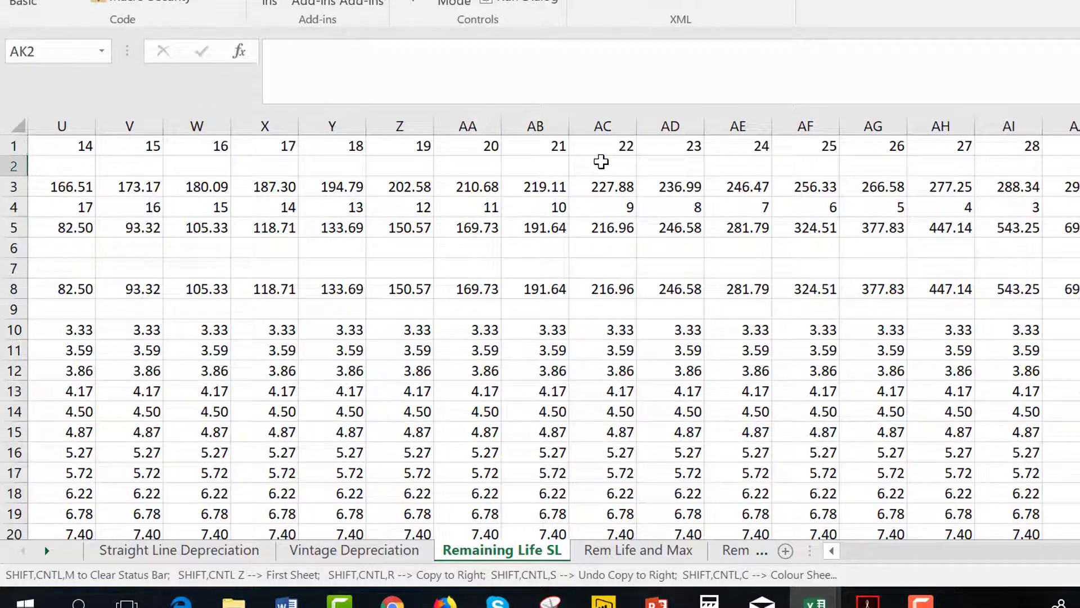
{"action": "key", "text": "ctrl+Left"}
{"action": "key", "text": "ctrl+Left"}
{"action": "key", "text": "ctrl+Left"}
{"action": "key", "text": "ctrl+Left"}
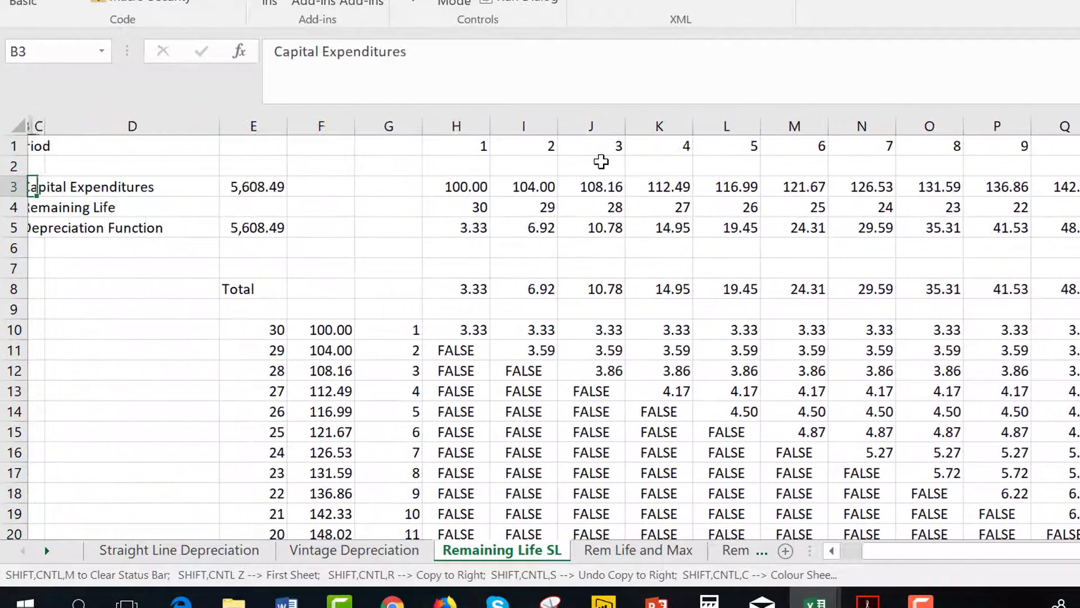
Step: Follow the Capital Expenditures row across the sheet to the final period in column AK
{"action": "key", "text": "Right"}
{"action": "key", "text": "Right"}
{"action": "key", "text": "Right"}
{"action": "key", "text": "Right"}
{"action": "key", "text": "Right"}
{"action": "key", "text": "Right"}
{"action": "key", "text": "Right"}
{"action": "key", "text": "Right"}
{"action": "key", "text": "Right"}
{"action": "key", "text": "Right"}
{"action": "key", "text": "Right"}
{"action": "key", "text": "Right"}
{"action": "key", "text": "Right"}
{"action": "key", "text": "Right"}
{"action": "key", "text": "Right"}
{"action": "key", "text": "Right"}
{"action": "key", "text": "Right"}
{"action": "key", "text": "Right"}
{"action": "key", "text": "Right"}
{"action": "key", "text": "Right"}
{"action": "key", "text": "Right"}
{"action": "key", "text": "Right"}
{"action": "key", "text": "Right"}
{"action": "key", "text": "Right"}
{"action": "key", "text": "Right"}
{"action": "key", "text": "Right"}
{"action": "key", "text": "Right"}
{"action": "key", "text": "Right"}
{"action": "key", "text": "Right"}
{"action": "key", "text": "Right"}
{"action": "key", "text": "Right"}
{"action": "key", "text": "Right"}
{"action": "key", "text": "Right"}
{"action": "key", "text": "Right"}
{"action": "key", "text": "Right"}
{"action": "key", "text": "Right"}
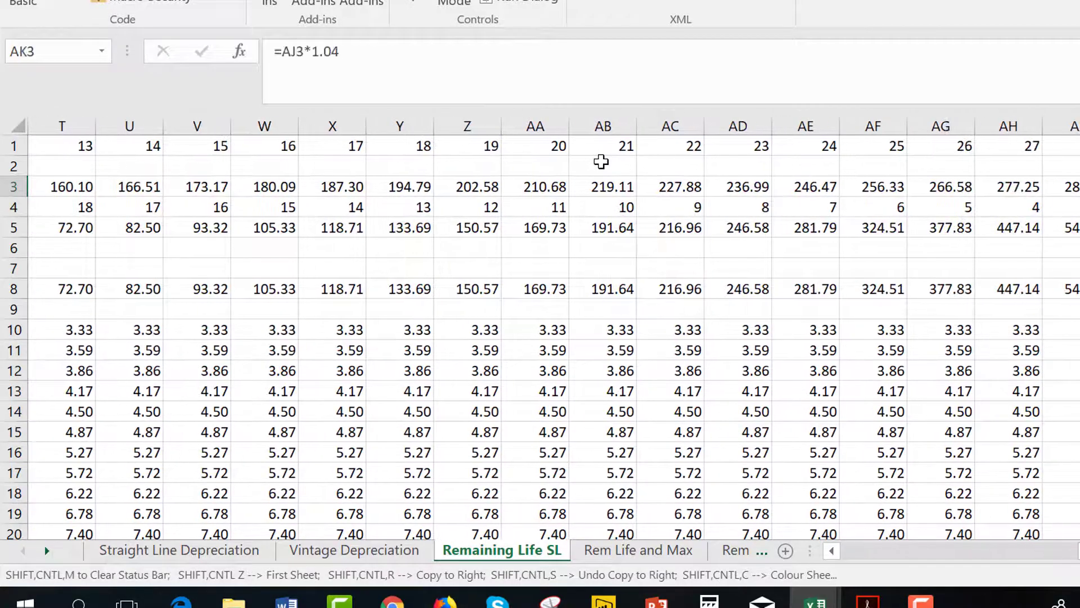
{"action": "key", "text": "Left"}
{"action": "key", "text": "Down"}
{"action": "key", "text": "Down"}
{"action": "key", "text": "Down"}
{"action": "key", "text": "Up"}
{"action": "key", "text": "Up"}
{"action": "key", "text": "Up"}
{"action": "key", "text": "Up"}
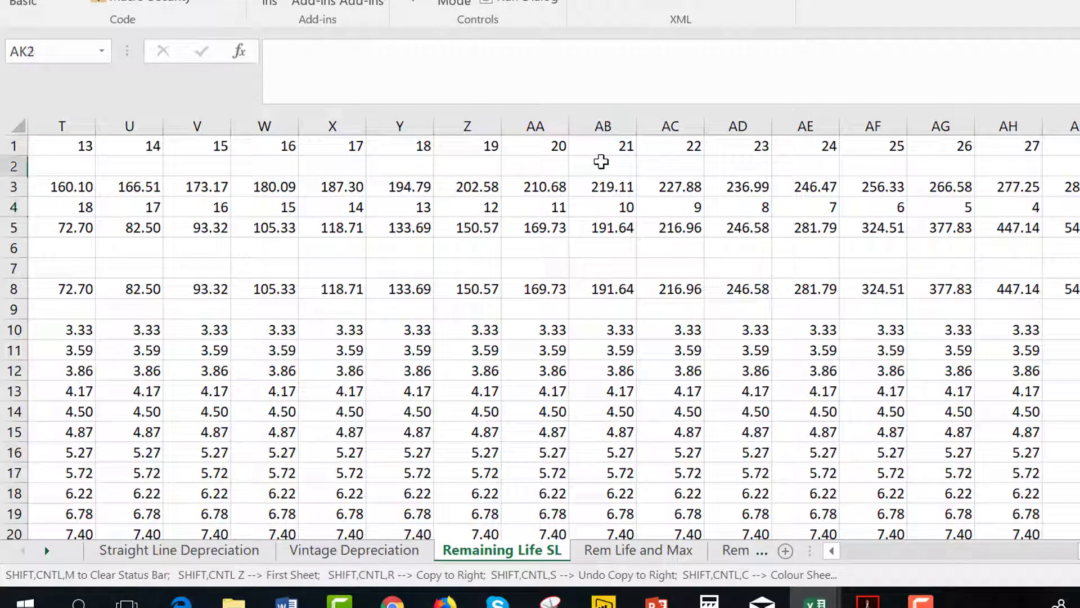
{"action": "key", "text": "Down"}
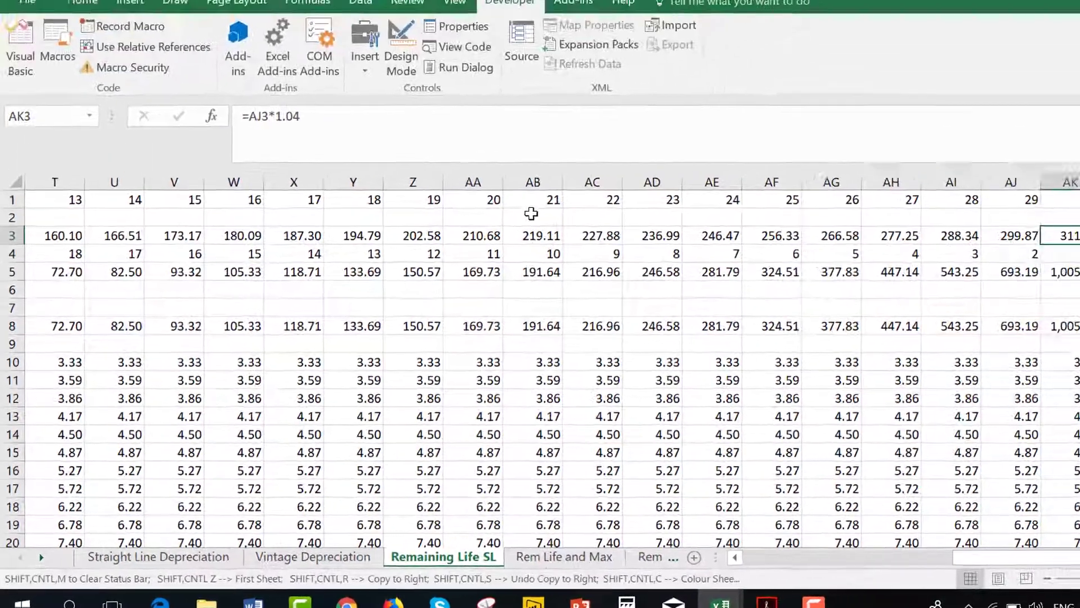
Step: Go down column AK to the last vintages and examine the depreciation formulas in AK39 and AK38
{"action": "key", "text": "Page_Down"}
{"action": "key", "text": "Page_Down"}
{"action": "scroll", "coordinate": [511, 228], "scroll_direction": "down", "scroll_amount": 4}
{"action": "key", "text": "Up"}
{"action": "key", "text": "Up"}
{"action": "key", "text": "Up"}
{"action": "key", "text": "Up"}
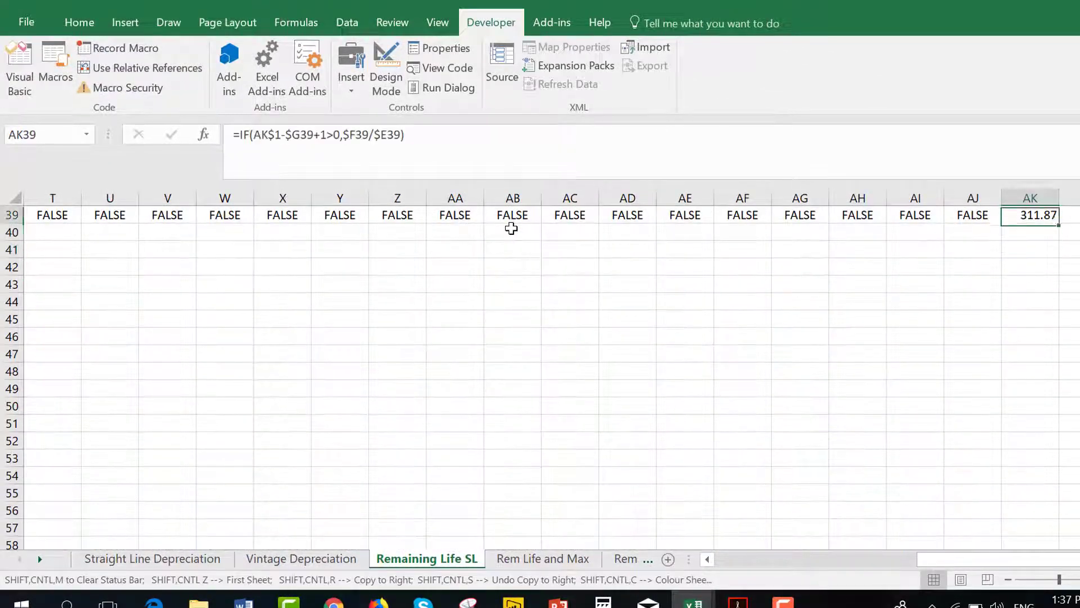
{"action": "key", "text": "Down"}
{"action": "key", "text": "Down"}
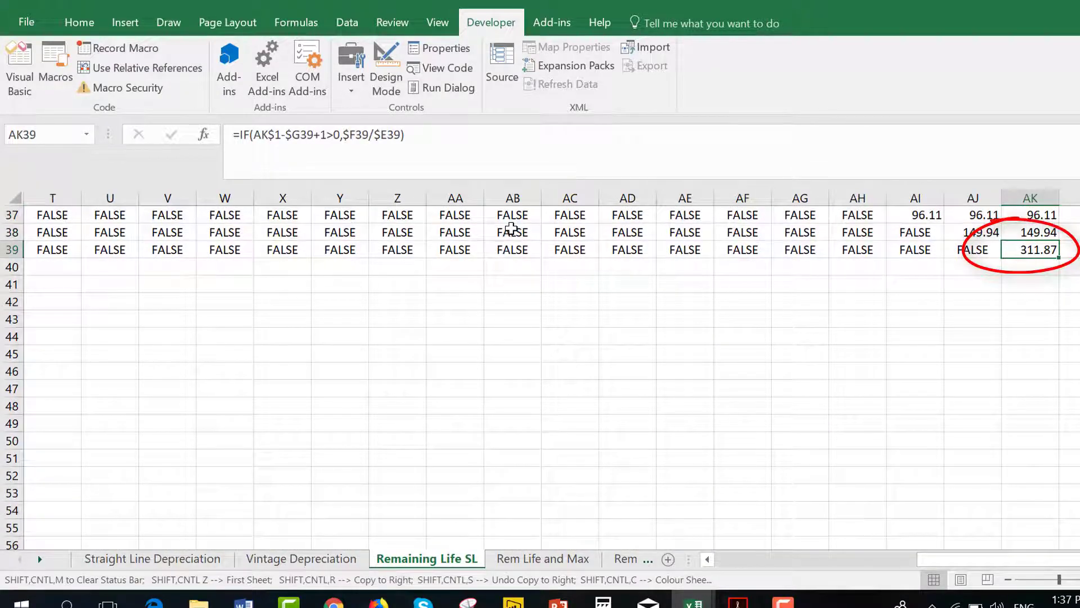
{"action": "key", "text": "Up"}
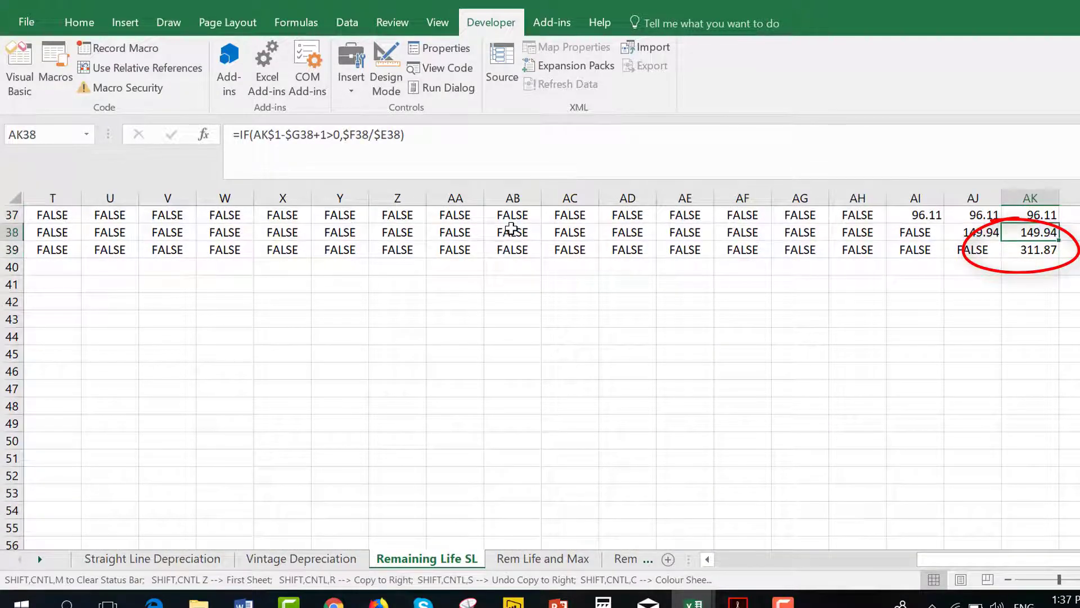
Step: Go back up to row 18 and return along it to the first period's formula in H18
{"action": "key", "text": "Page_Up"}
{"action": "key", "text": "Left"}
{"action": "key", "text": "Left"}
{"action": "key", "text": "Left"}
{"action": "key", "text": "Left"}
{"action": "key", "text": "Left"}
{"action": "key", "text": "Left"}
{"action": "key", "text": "Left"}
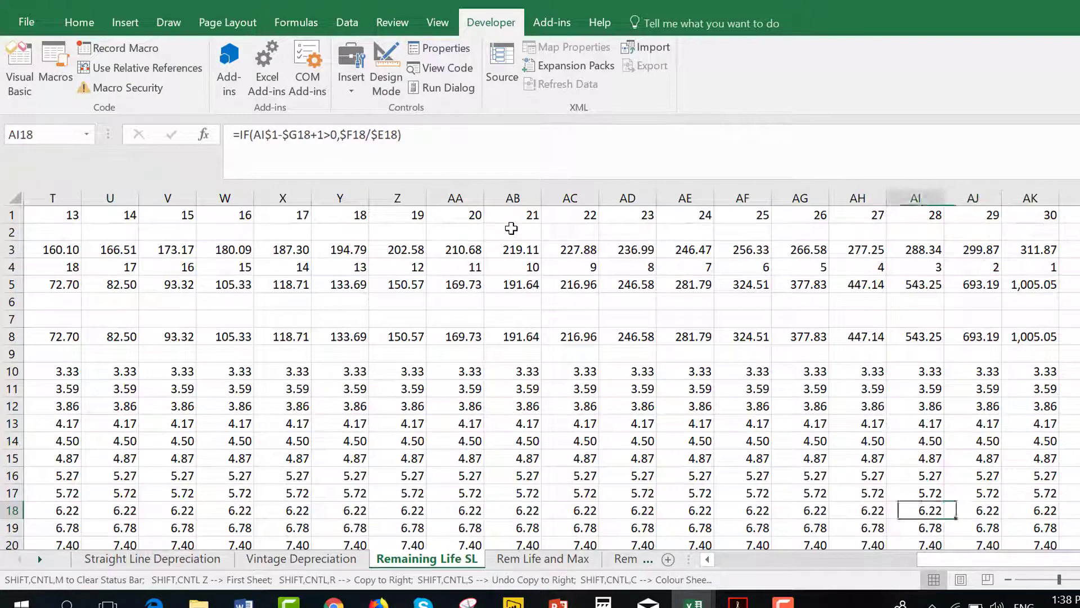
{"action": "key", "text": "Left"}
{"action": "key", "text": "Left"}
{"action": "key", "text": "Left"}
{"action": "key", "text": "Left"}
{"action": "key", "text": "Left"}
{"action": "key", "text": "Left"}
{"action": "key", "text": "Left"}
{"action": "key", "text": "Left"}
{"action": "key", "text": "Left"}
{"action": "key", "text": "Left"}
{"action": "key", "text": "Left"}
{"action": "key", "text": "Left"}
{"action": "key", "text": "Left"}
{"action": "key", "text": "Left"}
{"action": "key", "text": "Left"}
{"action": "key", "text": "Left"}
{"action": "key", "text": "Left"}
{"action": "key", "text": "Left"}
{"action": "key", "text": "Left"}
{"action": "key", "text": "Left"}
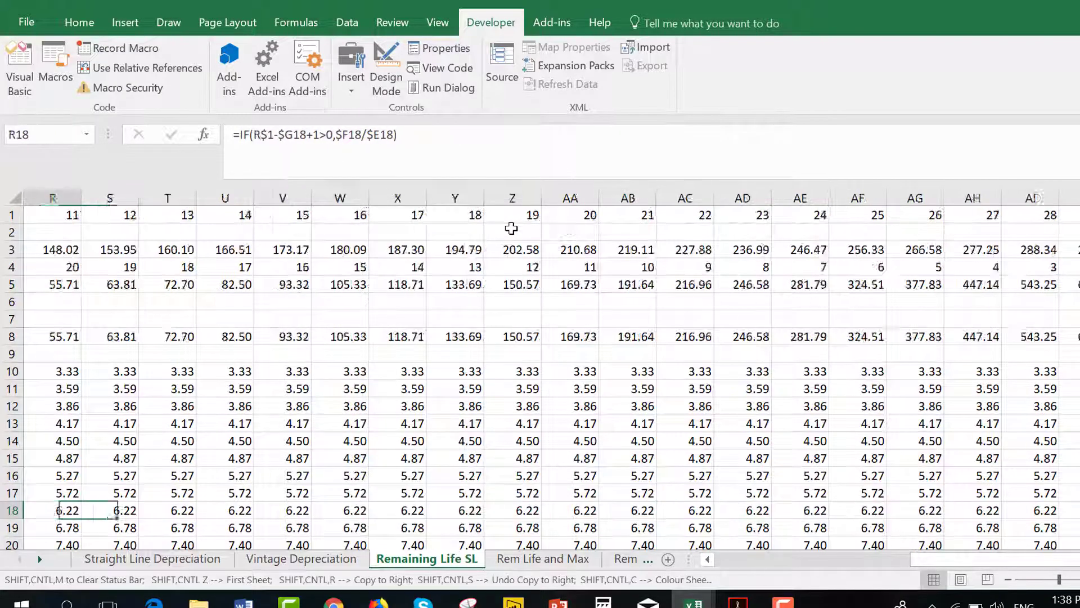
{"action": "key", "text": "Right"}
{"action": "key", "text": "Right"}
{"action": "key", "text": "Right"}
{"action": "key", "text": "Right"}
{"action": "key", "text": "Right"}
{"action": "key", "text": "Right"}
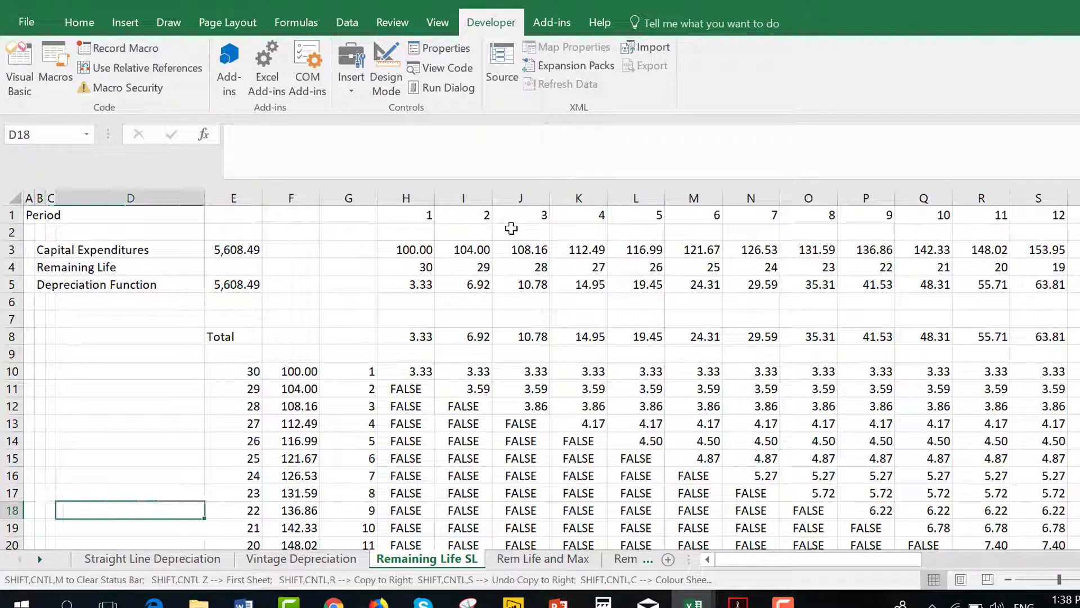
{"action": "key", "text": "Right"}
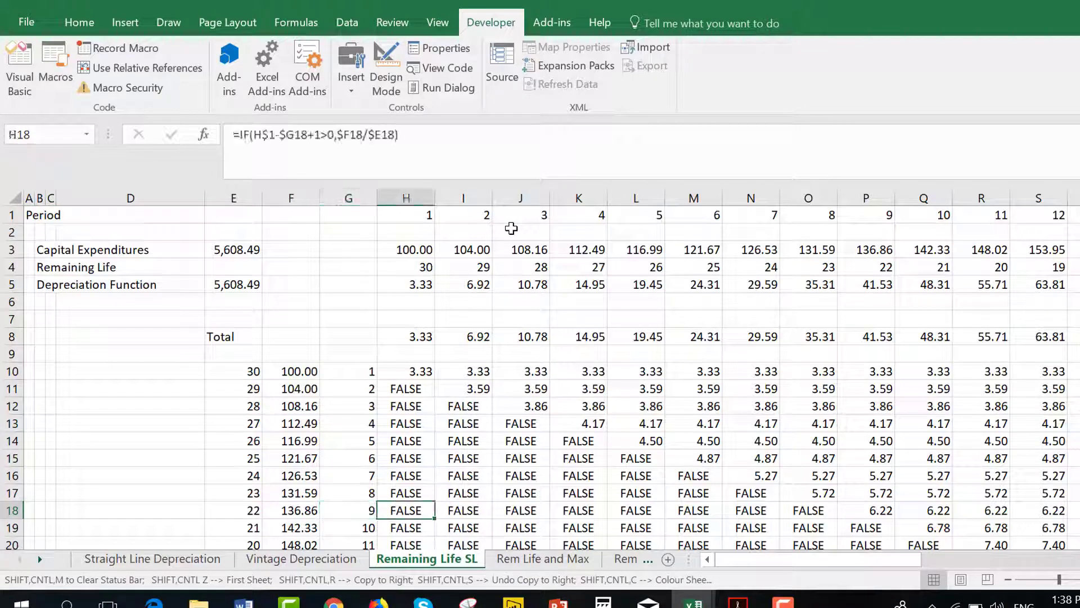
Step: Go up column H to the first period number and down to the Depreciation Function value in H5
{"action": "key", "text": "Up"}
{"action": "key", "text": "Up"}
{"action": "key", "text": "Up"}
{"action": "key", "text": "Up"}
{"action": "key", "text": "Up"}
{"action": "key", "text": "Up"}
{"action": "key", "text": "Up"}
{"action": "key", "text": "Up"}
{"action": "key", "text": "Up"}
{"action": "key", "text": "Up"}
{"action": "key", "text": "Up"}
{"action": "key", "text": "Up"}
{"action": "key", "text": "Up"}
{"action": "key", "text": "Up"}
{"action": "key", "text": "Up"}
{"action": "key", "text": "Up"}
{"action": "key", "text": "Up"}
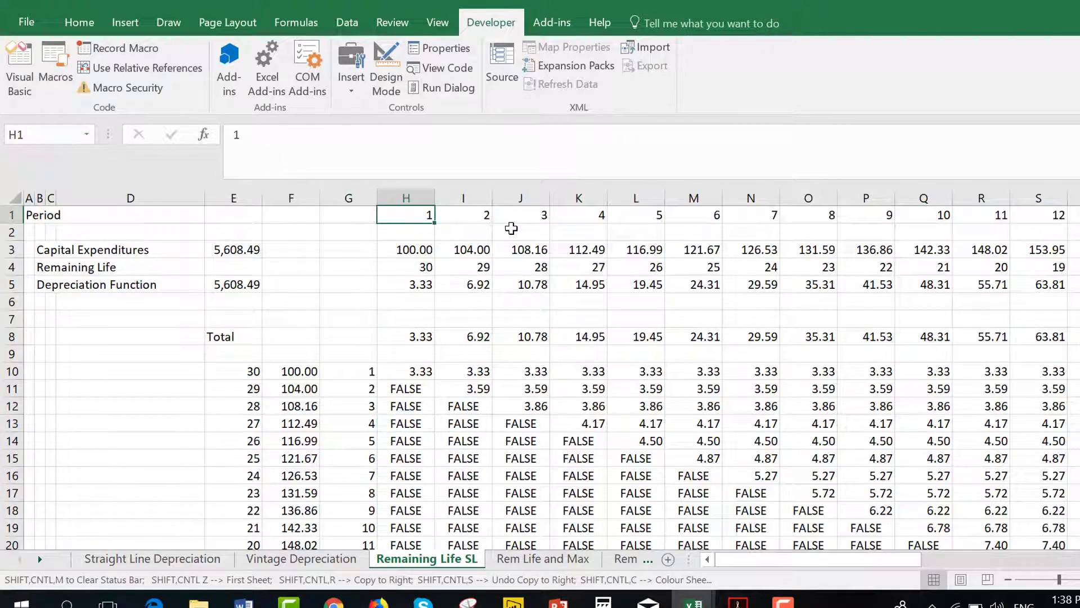
{"action": "key", "text": "Down"}
{"action": "key", "text": "Down"}
{"action": "key", "text": "Down"}
{"action": "key", "text": "Down"}
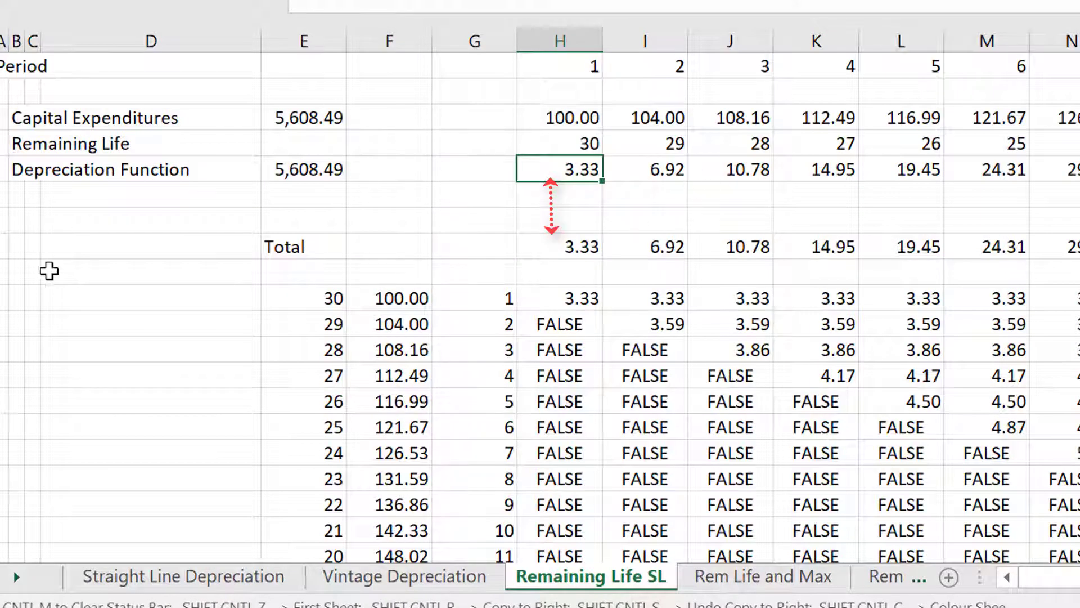
Step: Paste the Depreciation Functions button beside the vintage table in column D and assign the A_Depreciation_Functions macro to it
{"action": "left_click", "coordinate": [60, 261]}
{"action": "key", "text": "ctrl+v"}
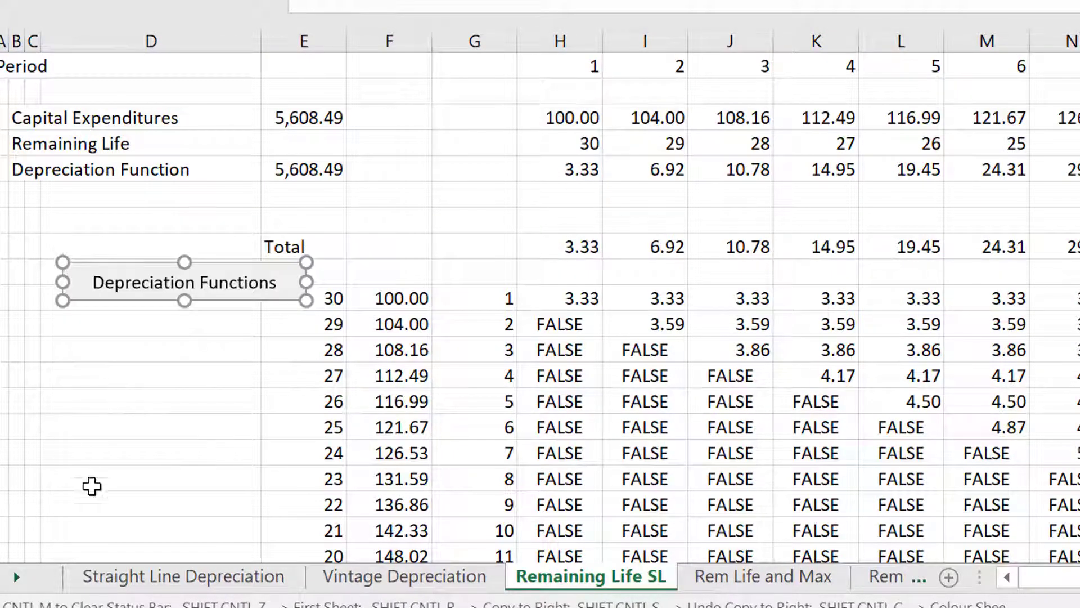
{"action": "left_click", "coordinate": [114, 378]}
{"action": "right_click", "coordinate": [104, 269]}
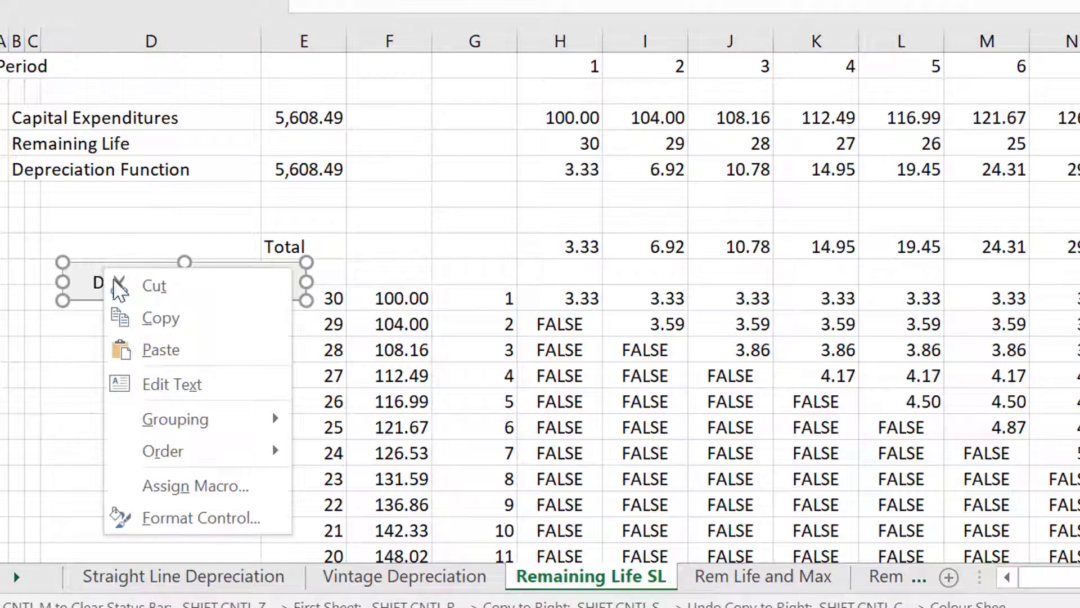
{"action": "left_click", "coordinate": [172, 486]}
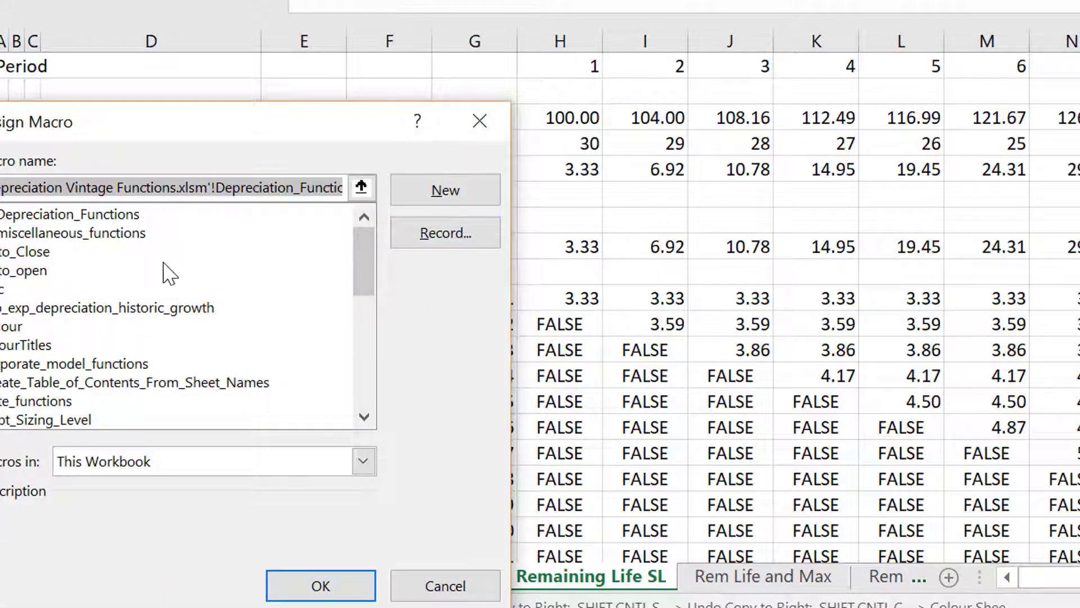
{"action": "left_click", "coordinate": [89, 214]}
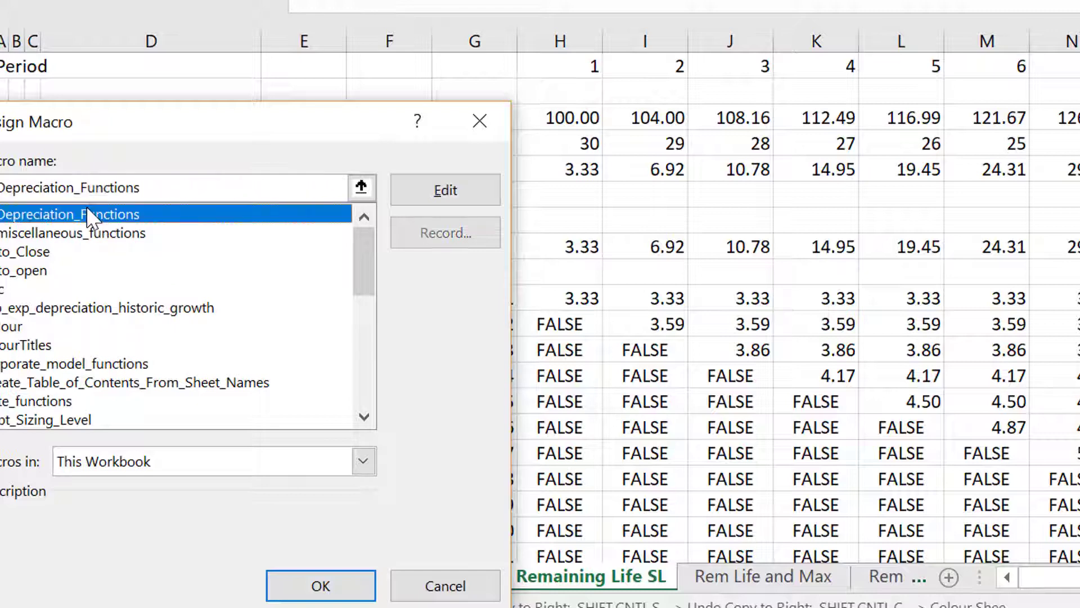
{"action": "left_click", "coordinate": [332, 584]}
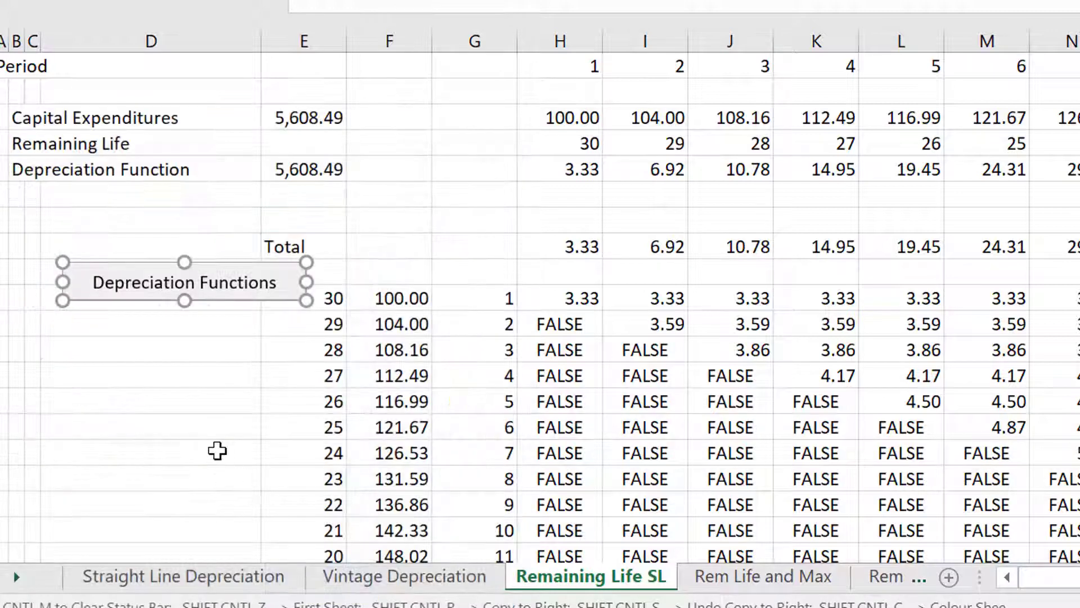
Step: Open the code of the macro assigned to the Depreciation Functions button in the Visual Basic editor
{"action": "right_click", "coordinate": [186, 263]}
{"action": "left_click", "coordinate": [271, 483]}
{"action": "key", "text": "Escape"}
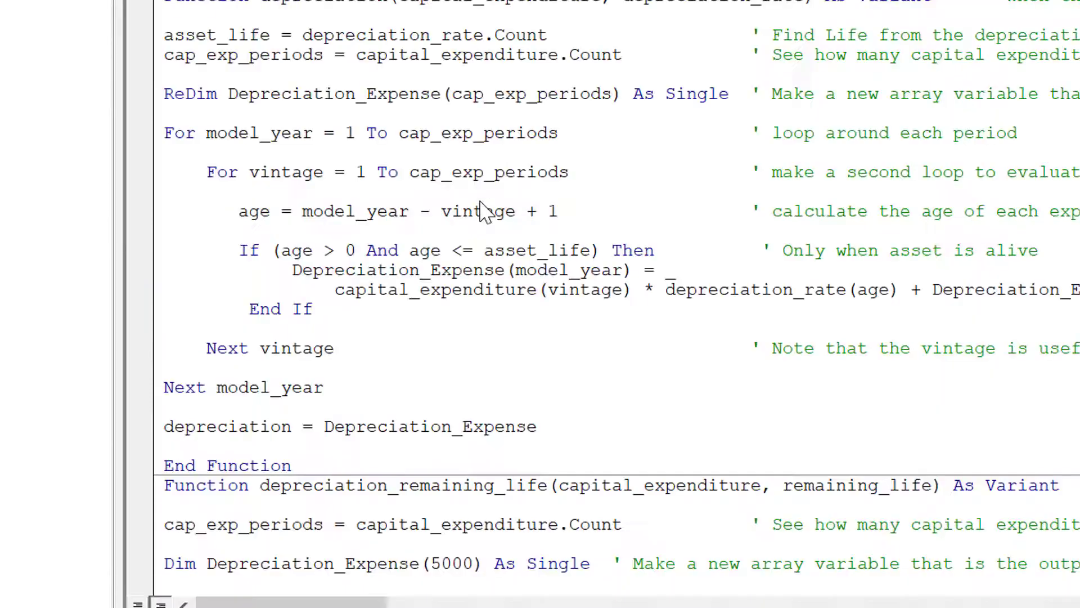
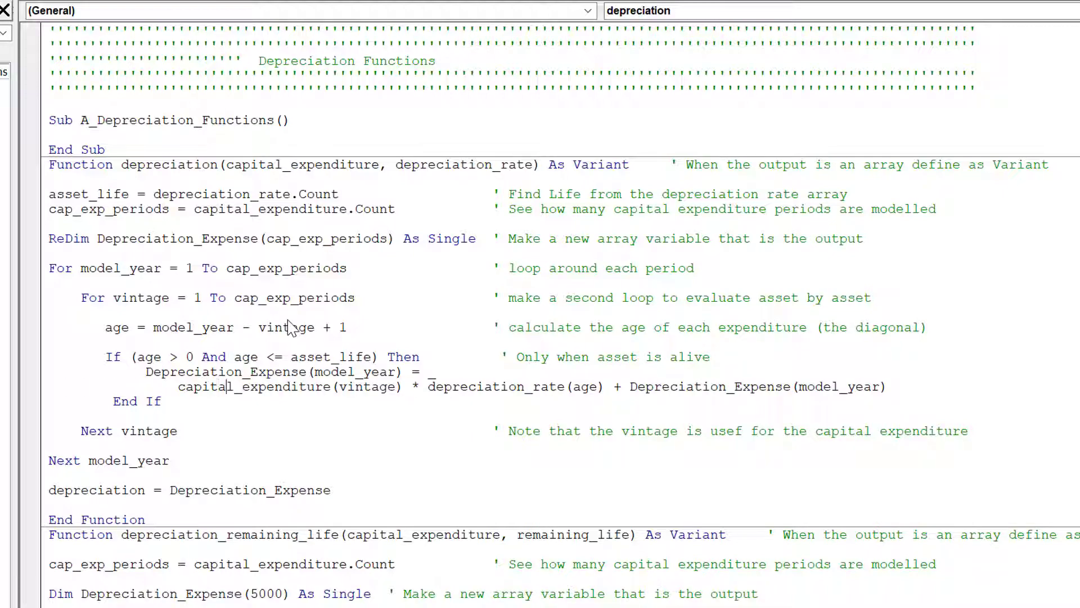
Step: Read along the Depreciation_Expense calculation in the depreciation function from capital_expenditure(vintage) to depreciation_rate(age)
{"action": "key", "text": "Right"}
{"action": "key", "text": "Right"}
{"action": "key", "text": "Right"}
{"action": "key", "text": "Right"}
{"action": "key", "text": "Right"}
{"action": "key", "text": "Right"}
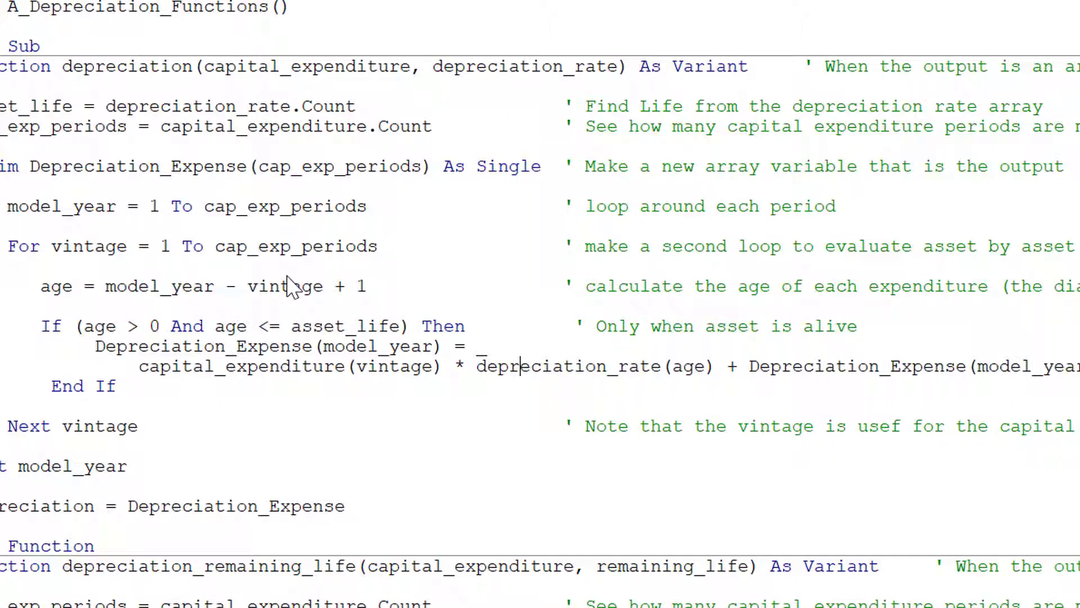
Step: Move down to the age and remaining-life condition in the depreciation_remaining_life function
{"action": "key", "text": "Down"}
{"action": "key", "text": "Down"}
{"action": "key", "text": "Down"}
{"action": "key", "text": "Down"}
{"action": "key", "text": "Down"}
{"action": "key", "text": "Down"}
{"action": "key", "text": "Down"}
{"action": "key", "text": "Down"}
{"action": "key", "text": "Down"}
{"action": "key", "text": "Down"}
{"action": "key", "text": "Down"}
{"action": "key", "text": "Down"}
{"action": "key", "text": "Down"}
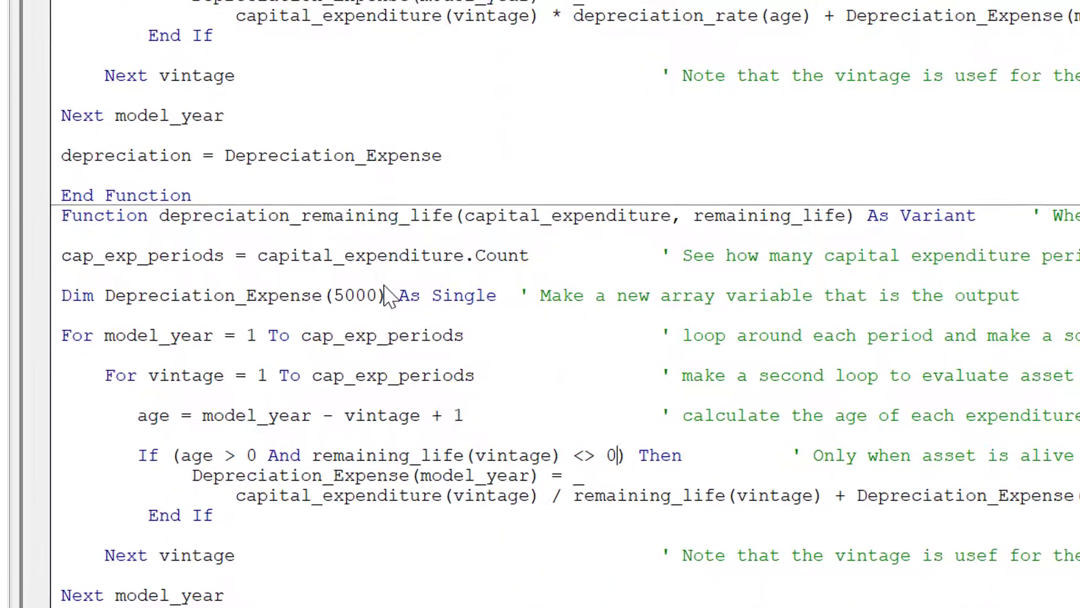
Step: Examine the depreciation_remaining_life function around its vintage loop and its age and remaining-life condition
{"action": "key", "text": "Up"}
{"action": "key", "text": "Up"}
{"action": "key", "text": "Up"}
{"action": "key", "text": "Up"}
{"action": "key", "text": "Up"}
{"action": "key", "text": "Up"}
{"action": "key", "text": "Up"}
{"action": "key", "text": "Up"}
{"action": "key", "text": "Up"}
{"action": "key", "text": "Up"}
{"action": "key", "text": "Up"}
{"action": "key", "text": "Down"}
{"action": "key", "text": "Down"}
{"action": "key", "text": "Down"}
{"action": "key", "text": "Down"}
{"action": "key", "text": "Down"}
{"action": "key", "text": "Down"}
{"action": "key", "text": "Down"}
{"action": "key", "text": "Down"}
{"action": "key", "text": "Down"}
{"action": "key", "text": "Down"}
{"action": "key", "text": "Down"}
{"action": "key", "text": "Down"}
{"action": "key", "text": "Down"}
{"action": "key", "text": "Down"}
{"action": "key", "text": "Down"}
{"action": "key", "text": "Up"}
{"action": "key", "text": "Up"}
{"action": "key", "text": "Down"}
{"action": "key", "text": "Up"}
{"action": "key", "text": "Up"}
{"action": "key", "text": "Up"}
{"action": "key", "text": "Up"}
Step: Read on past the end of depreciation_remaining_life to the depreciation_remaining_life_1 function with its max_life argument
{"action": "key", "text": "Down"}
{"action": "key", "text": "Down"}
{"action": "key", "text": "Down"}
{"action": "key", "text": "Down"}
{"action": "key", "text": "Down"}
{"action": "key", "text": "Down"}
{"action": "key", "text": "Down"}
{"action": "key", "text": "Down"}
{"action": "key", "text": "Down"}
{"action": "key", "text": "Down"}
{"action": "key", "text": "Down"}
{"action": "key", "text": "Down"}
{"action": "key", "text": "Down"}
{"action": "key", "text": "Down"}
{"action": "key", "text": "Down"}
{"action": "key", "text": "Down"}
{"action": "key", "text": "Down"}
{"action": "key", "text": "Down"}
{"action": "key", "text": "Down"}
{"action": "key", "text": "Down"}
{"action": "key", "text": "Down"}
{"action": "key", "text": "Down"}
{"action": "key", "text": "Down"}
{"action": "key", "text": "Down"}
{"action": "key", "text": "Down"}
{"action": "key", "text": "Down"}
{"action": "key", "text": "Down"}
{"action": "key", "text": "Down"}
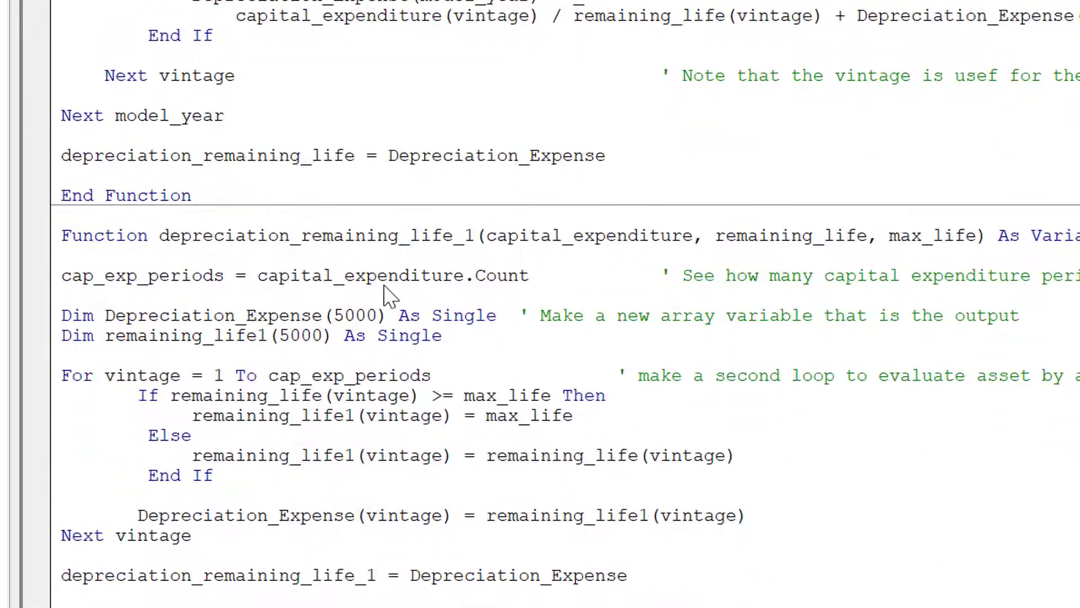
Step: Examine the max_life test and the model_year and vintage loops in the depreciation_remaining_life_1 function
{"action": "key", "text": "Up"}
{"action": "key", "text": "Down"}
{"action": "key", "text": "Down"}
{"action": "key", "text": "Down"}
{"action": "key", "text": "Down"}
{"action": "key", "text": "Down"}
{"action": "key", "text": "Down"}
{"action": "key", "text": "Down"}
{"action": "key", "text": "Down"}
{"action": "key", "text": "Down"}
{"action": "key", "text": "Down"}
{"action": "key", "text": "Down"}
{"action": "key", "text": "Down"}
{"action": "key", "text": "Down"}
{"action": "key", "text": "Down"}
{"action": "key", "text": "Down"}
{"action": "key", "text": "Down"}
{"action": "key", "text": "Down"}
{"action": "key", "text": "Down"}
{"action": "key", "text": "Down"}
{"action": "key", "text": "Down"}
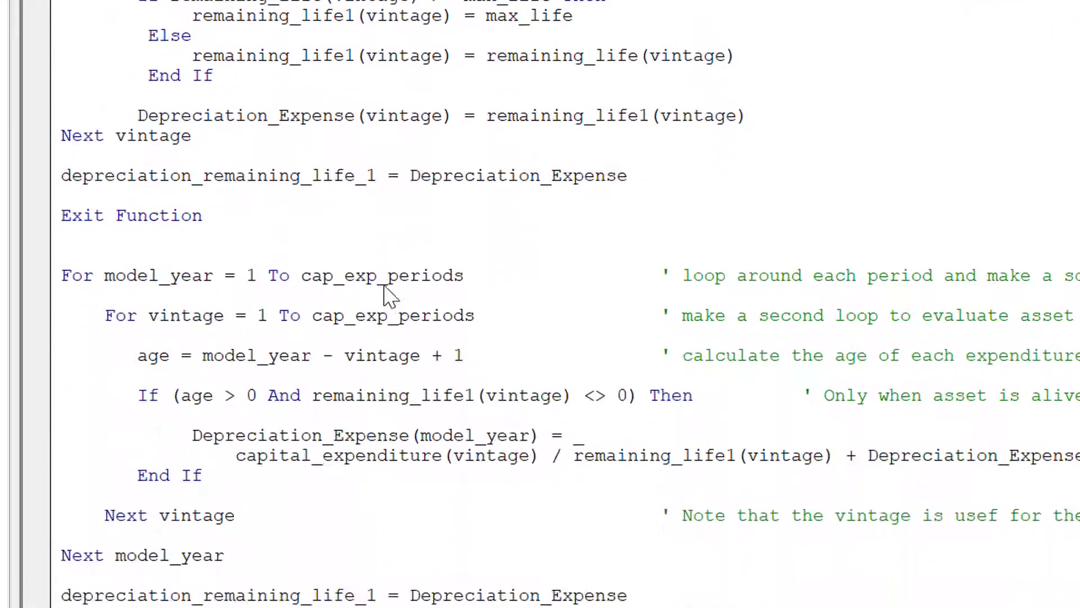
Step: Continue down to the depreciation_remaining_life_2 function and look over its declarations and loops
{"action": "key", "text": "Down"}
{"action": "key", "text": "Down"}
{"action": "key", "text": "Down"}
{"action": "key", "text": "Down"}
{"action": "key", "text": "Down"}
{"action": "key", "text": "Down"}
{"action": "key", "text": "Down"}
{"action": "key", "text": "Down"}
{"action": "key", "text": "Down"}
{"action": "key", "text": "Down"}
{"action": "key", "text": "Down"}
{"action": "key", "text": "Down"}
{"action": "key", "text": "Down"}
{"action": "key", "text": "Down"}
{"action": "key", "text": "Down"}
{"action": "key", "text": "Down"}
{"action": "key", "text": "Down"}
{"action": "key", "text": "Down"}
{"action": "key", "text": "Down"}
{"action": "key", "text": "Down"}
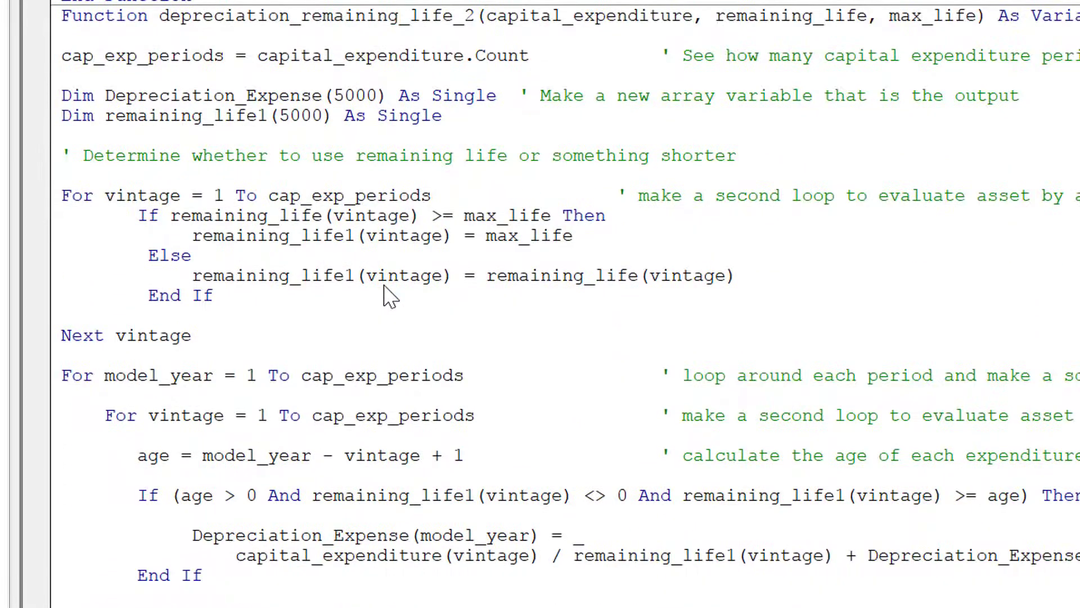
Step: Examine the depreciation_remaining_life_2 function from its header to the If block choosing between max_life and remaining_life(vintage)
{"action": "key", "text": "Up"}
{"action": "key", "text": "Up"}
{"action": "key", "text": "Up"}
{"action": "key", "text": "Up"}
{"action": "key", "text": "Up"}
{"action": "key", "text": "Up"}
{"action": "key", "text": "Up"}
{"action": "key", "text": "Up"}
{"action": "key", "text": "Up"}
{"action": "key", "text": "Up"}
{"action": "key", "text": "Up"}
{"action": "key", "text": "Up"}
{"action": "key", "text": "Up"}
{"action": "key", "text": "Up"}
{"action": "key", "text": "Up"}
{"action": "key", "text": "Up"}
{"action": "key", "text": "Up"}
{"action": "key", "text": "Up"}
{"action": "key", "text": "Up"}
{"action": "key", "text": "Up"}
{"action": "key", "text": "Down"}
{"action": "key", "text": "Down"}
{"action": "key", "text": "Down"}
{"action": "key", "text": "Down"}
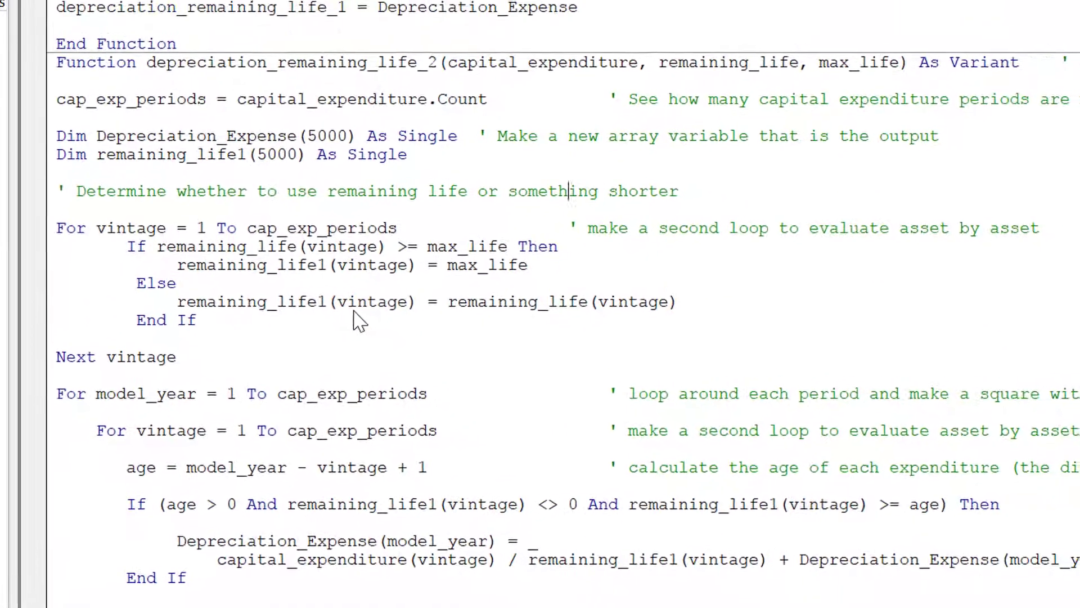
{"action": "key", "text": "Down"}
{"action": "key", "text": "Down"}
{"action": "key", "text": "Down"}
{"action": "key", "text": "Down"}
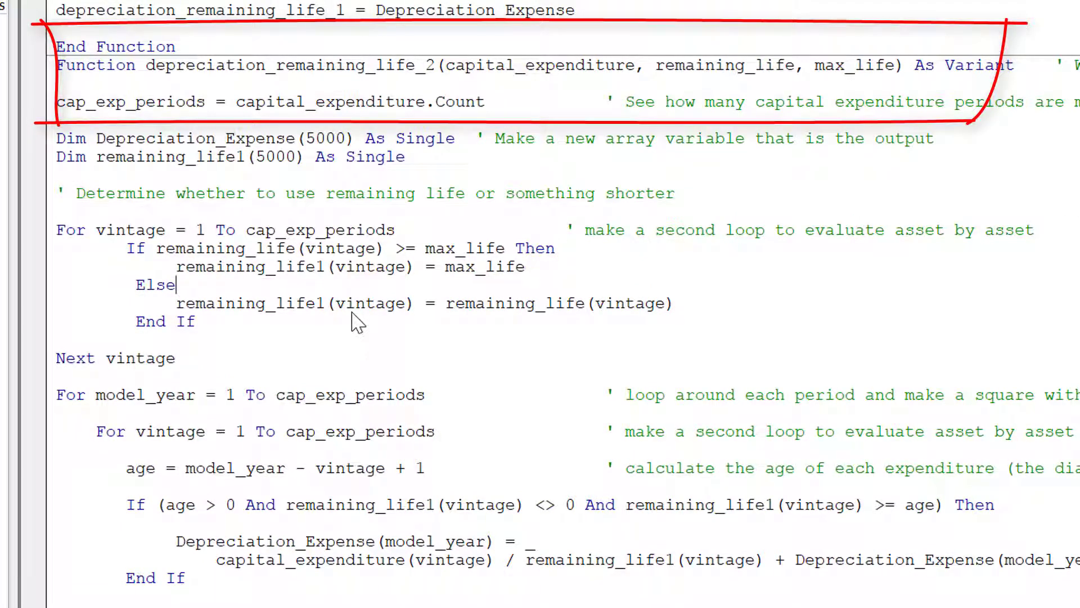
{"action": "key", "text": "Down"}
{"action": "key", "text": "Up"}
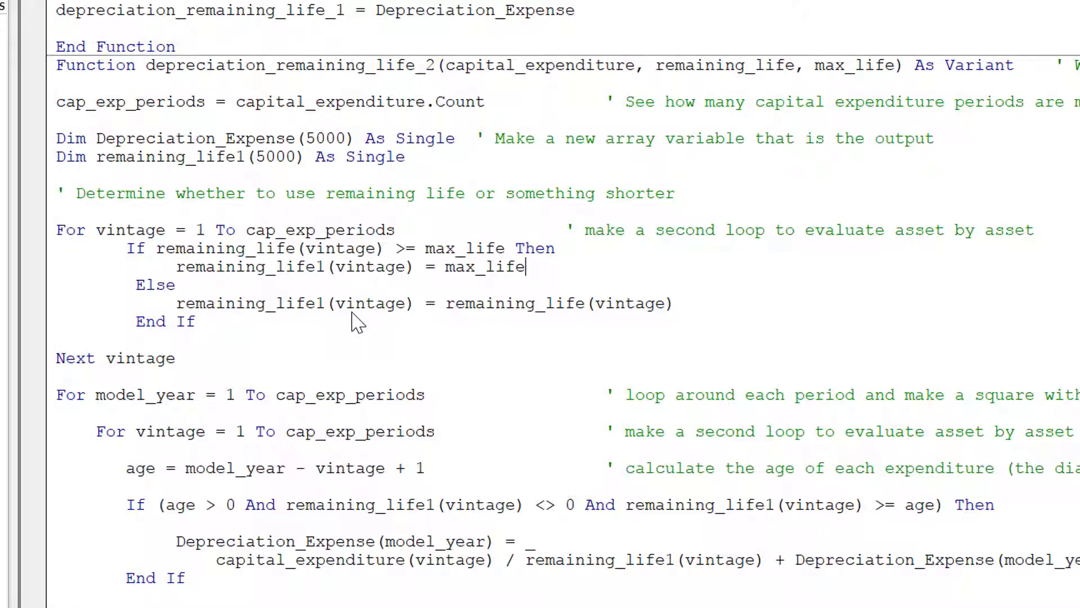
Step: Examine the remaining_life1 assignments in depreciation_remaining_life_2 and read down through its model_year and vintage loops
{"action": "key", "text": "Left"}
{"action": "key", "text": "Left"}
{"action": "key", "text": "Left"}
{"action": "key", "text": "Left"}
{"action": "key", "text": "Left"}
{"action": "key", "text": "Left"}
{"action": "key", "text": "Left"}
{"action": "key", "text": "Left"}
{"action": "key", "text": "Left"}
{"action": "key", "text": "Left"}
{"action": "key", "text": "Left"}
{"action": "key", "text": "Left"}
{"action": "key", "text": "Left"}
{"action": "key", "text": "Left"}
{"action": "key", "text": "Left"}
{"action": "key", "text": "Right"}
{"action": "key", "text": "Right"}
{"action": "key", "text": "Right"}
{"action": "key", "text": "Right"}
{"action": "key", "text": "Right"}
{"action": "key", "text": "Right"}
{"action": "key", "text": "Right"}
{"action": "key", "text": "Down"}
{"action": "key", "text": "Down"}
{"action": "key", "text": "Down"}
{"action": "key", "text": "Down"}
{"action": "key", "text": "Down"}
{"action": "key", "text": "Down"}
{"action": "key", "text": "Down"}
{"action": "key", "text": "Down"}
{"action": "key", "text": "Down"}
{"action": "key", "text": "Down"}
{"action": "key", "text": "Down"}
{"action": "key", "text": "Down"}
{"action": "key", "text": "Down"}
{"action": "key", "text": "Down"}
{"action": "key", "text": "Down"}
{"action": "key", "text": "Down"}
{"action": "key", "text": "Down"}
Step: Return from the code editor to the workbook and go to the Rem Life and Max sheet
{"action": "key", "text": "alt+F11"}
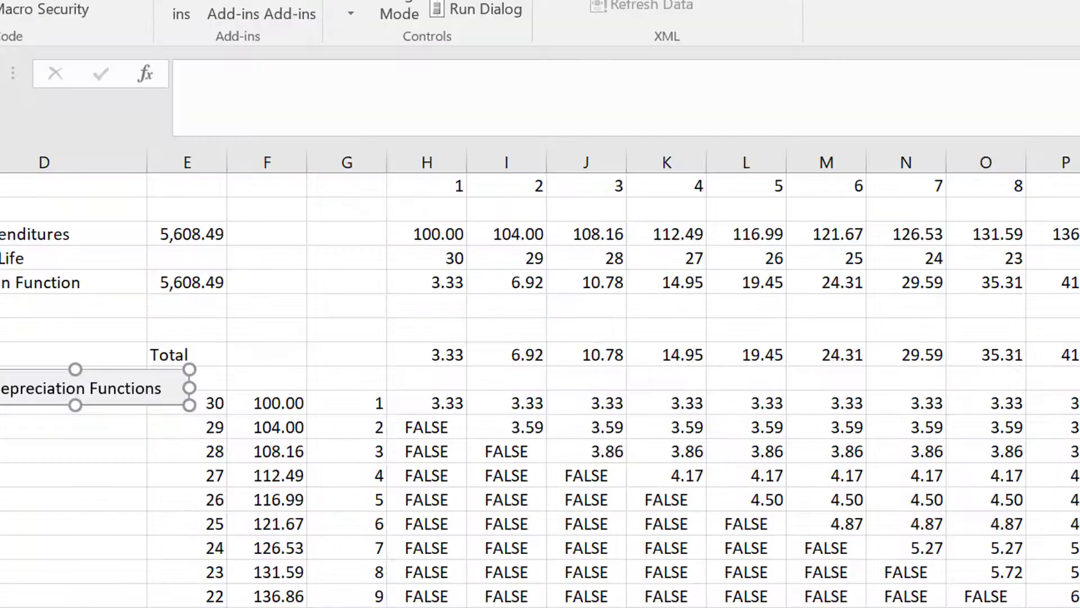
{"action": "left_click", "coordinate": [532, 517]}
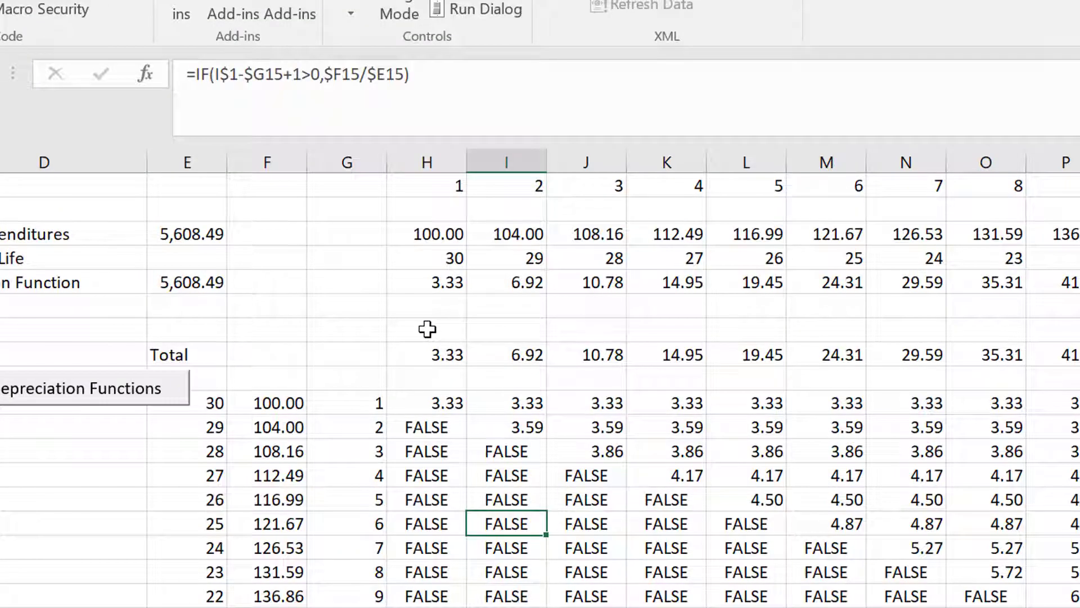
{"action": "key", "text": "Up"}
{"action": "key", "text": "ctrl+Page_Down"}
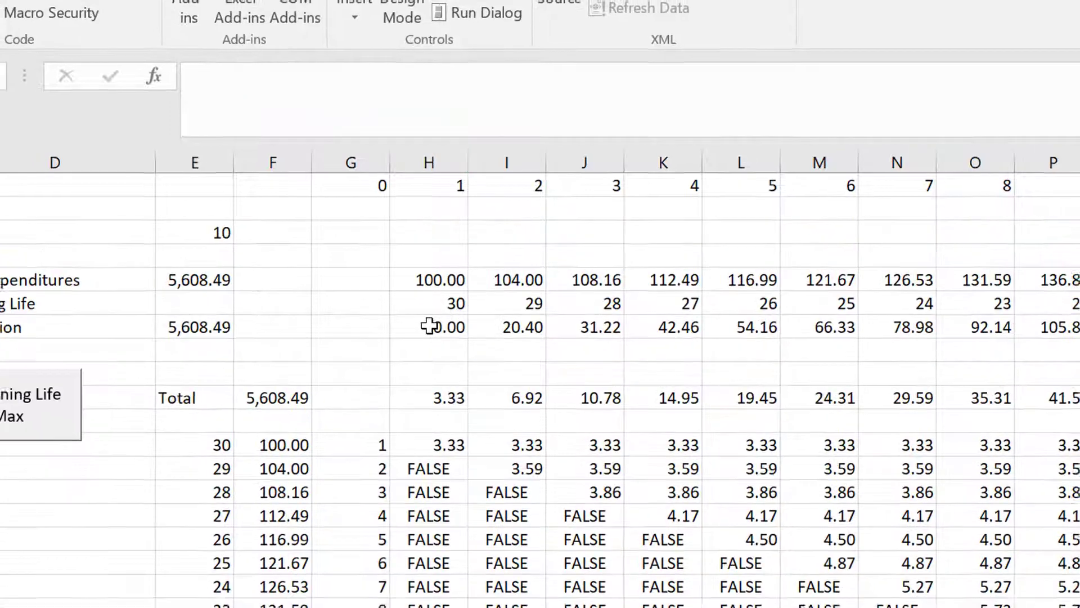
{"action": "key", "text": "Up"}
{"action": "key", "text": "Up"}
{"action": "key", "text": "Up"}
{"action": "key", "text": "Up"}
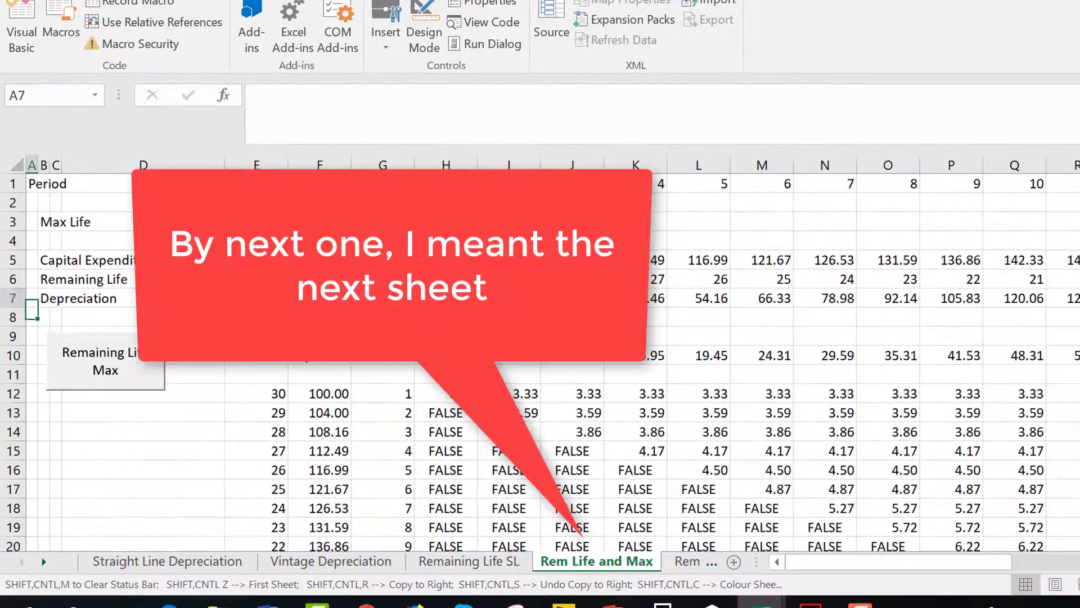
Step: Total the Capital Expenditures row in E5 with =SUM(H5:AK5)
{"action": "key", "text": "Right"}
{"action": "key", "text": "Right"}
{"action": "key", "text": "Right"}
{"action": "key", "text": "Right"}
{"action": "key", "text": "Right"}
{"action": "key", "text": "Right"}
{"action": "key", "text": "Right"}
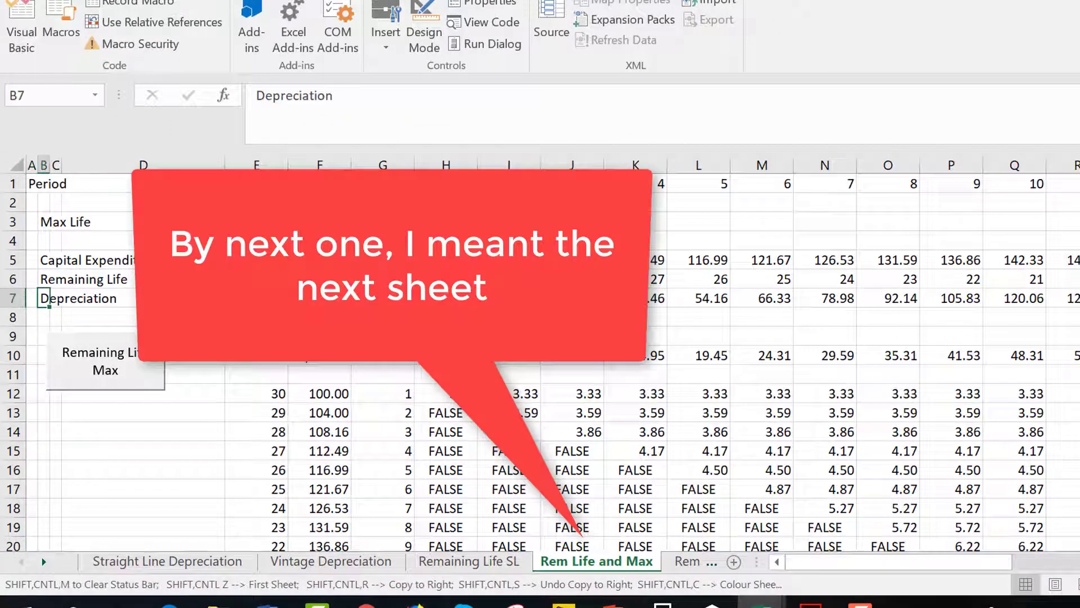
{"action": "key", "text": "Up"}
{"action": "key", "text": "Up"}
{"action": "key", "text": "Left"}
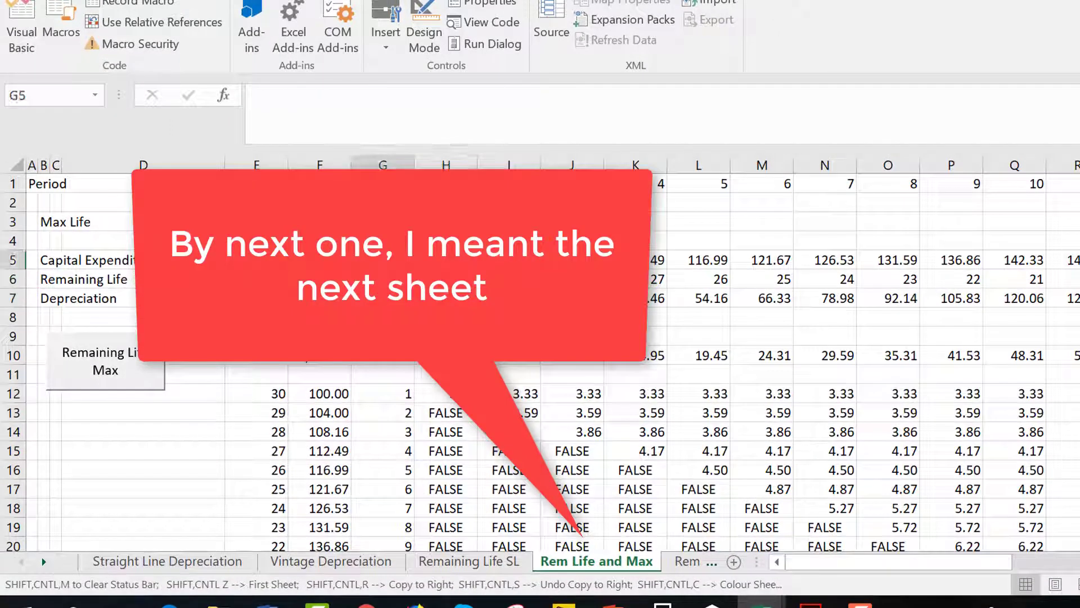
{"action": "key", "text": "Left"}
{"action": "key", "text": "Left"}
{"action": "key", "text": "alt+equal"}
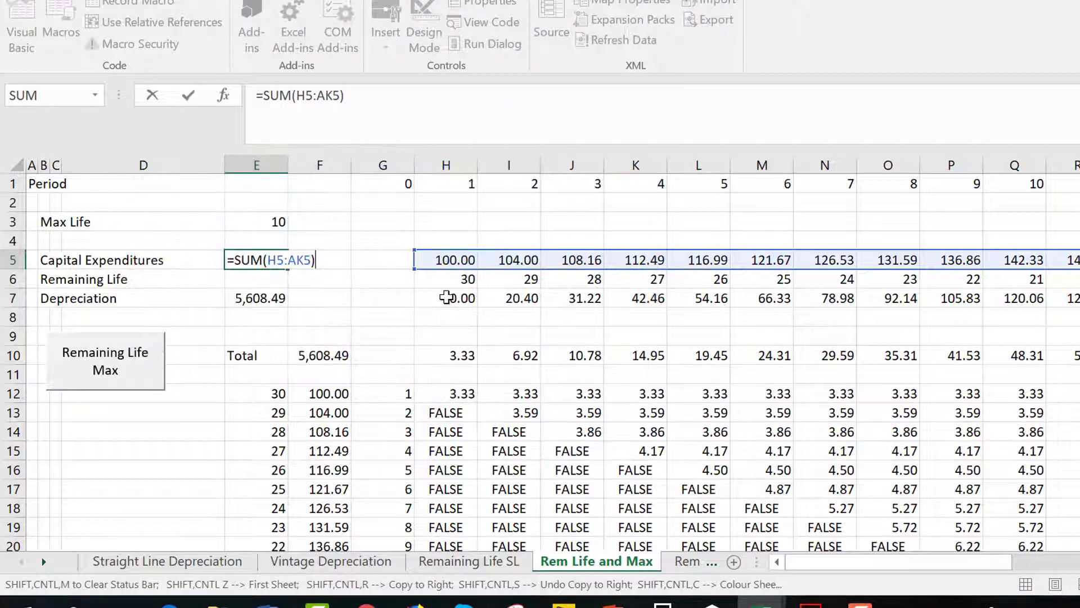
{"action": "key", "text": "ctrl+Return"}
Step: Check the Depreciation row's total formula in E7
{"action": "key", "text": "Down"}
{"action": "key", "text": "Down"}
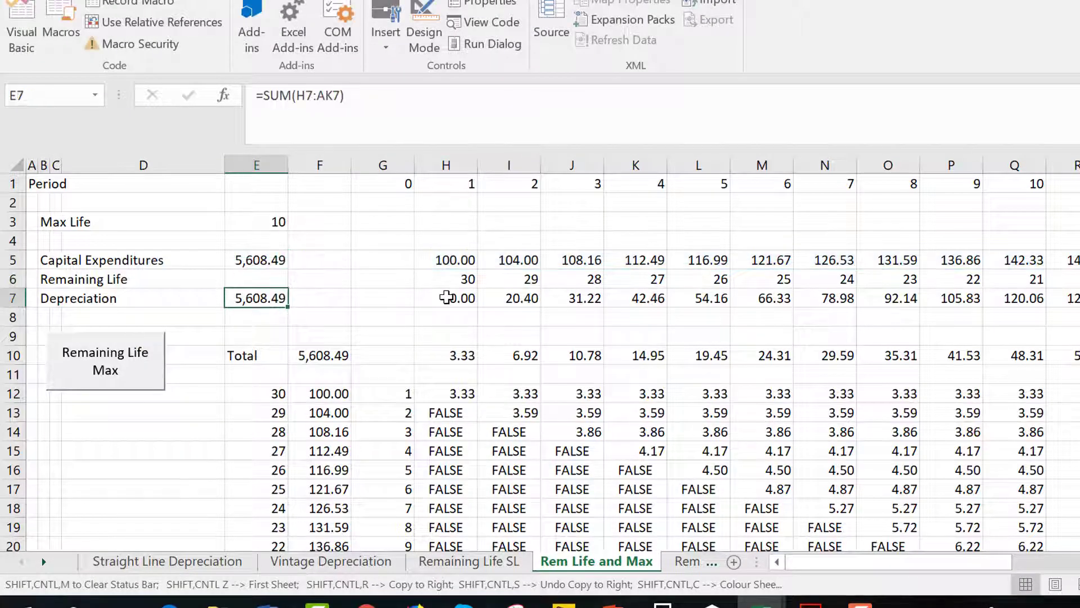
{"action": "key", "text": "F2"}
{"action": "key", "text": "Return"}
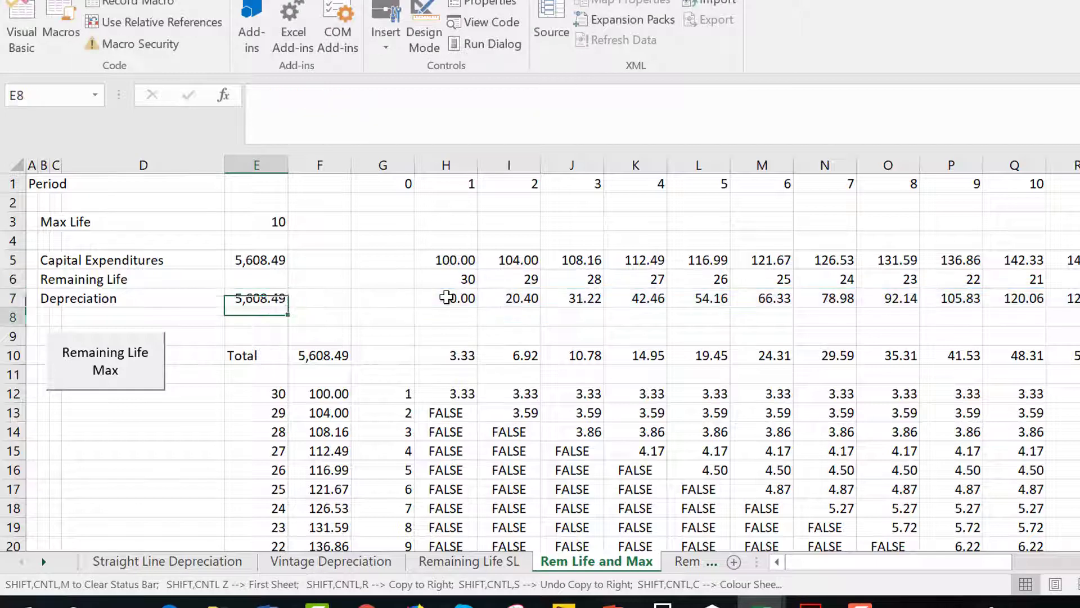
Step: Inspect the period 1 total formula in H10 and the vintage matrix formulas beneath it down to H13
{"action": "key", "text": "Down"}
{"action": "key", "text": "Down"}
{"action": "key", "text": "Down"}
{"action": "key", "text": "Right"}
{"action": "key", "text": "Right"}
{"action": "key", "text": "Right"}
{"action": "key", "text": "Up"}
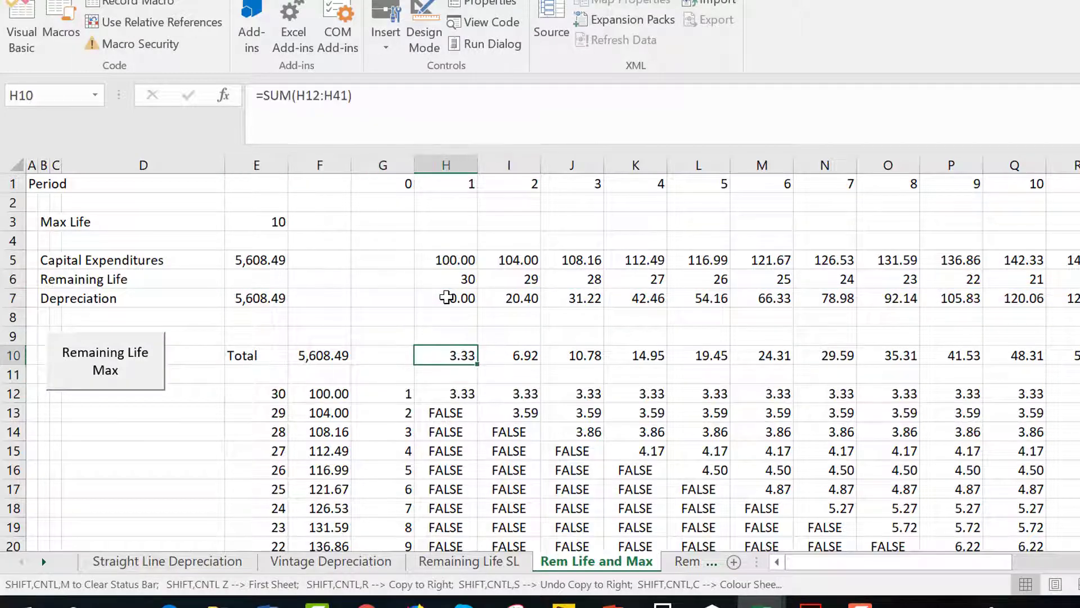
{"action": "key", "text": "Up"}
{"action": "key", "text": "Down"}
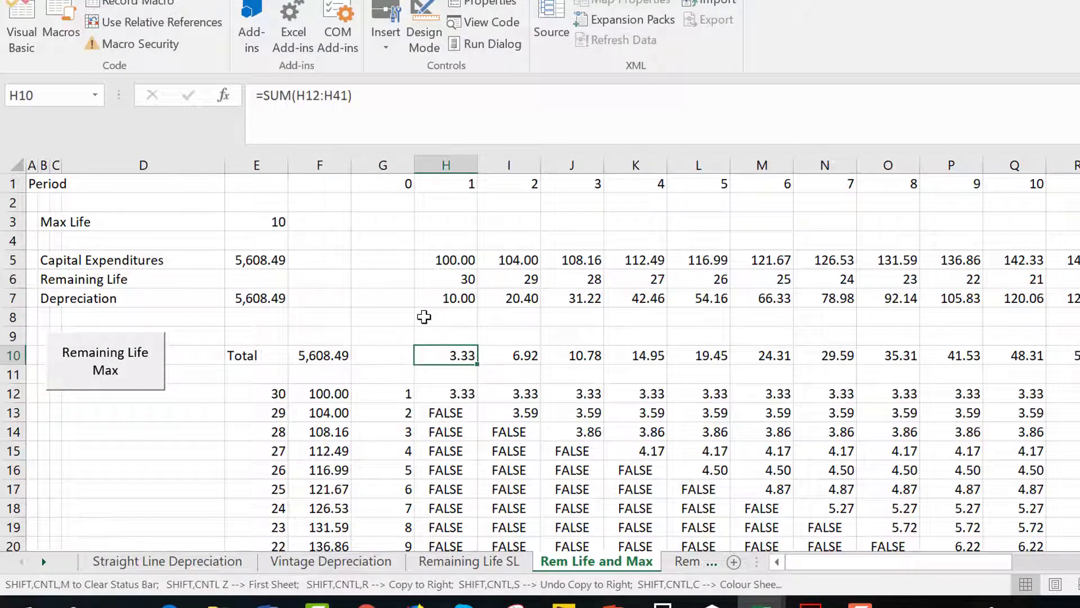
{"action": "key", "text": "Down"}
{"action": "key", "text": "Down"}
{"action": "key", "text": "Down"}
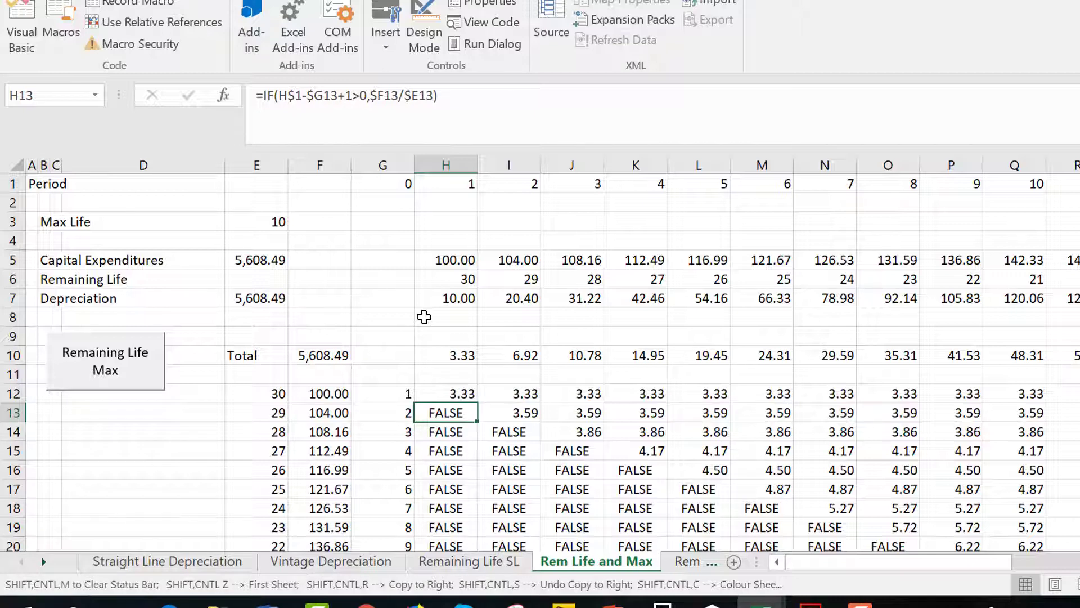
Step: Examine the depreciation_remaining_life_2 formula in H7 and its Capital_expenditure, Remaining_life and Max_life arguments, leaving them as they are
{"action": "key", "text": "Up"}
{"action": "key", "text": "Up"}
{"action": "key", "text": "Up"}
{"action": "key", "text": "Up"}
{"action": "key", "text": "Up"}
{"action": "key", "text": "Up"}
{"action": "key", "text": "F2"}
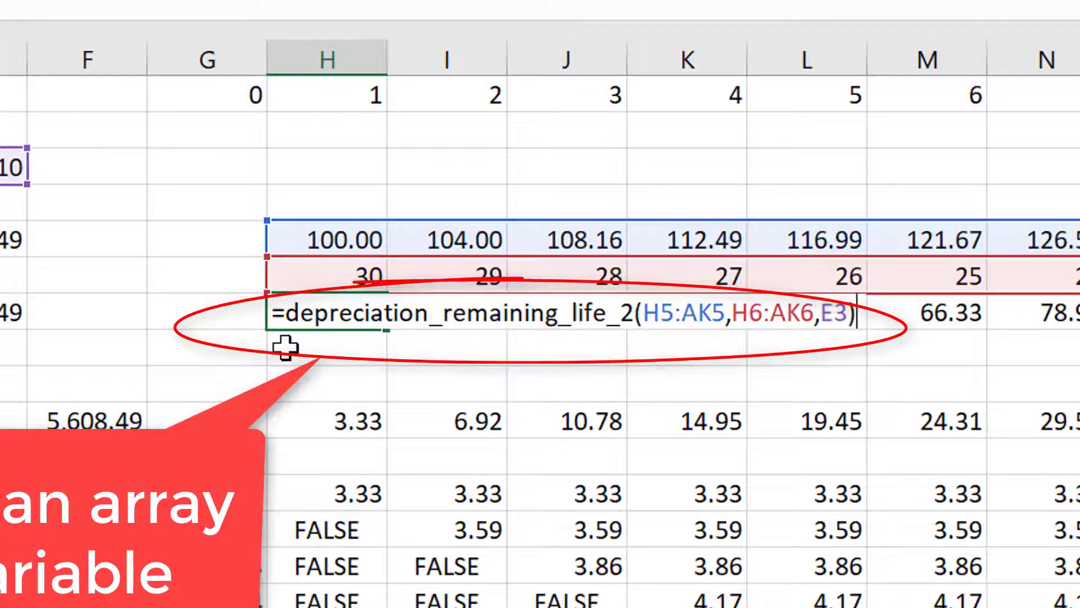
{"action": "key", "text": "shift+F3"}
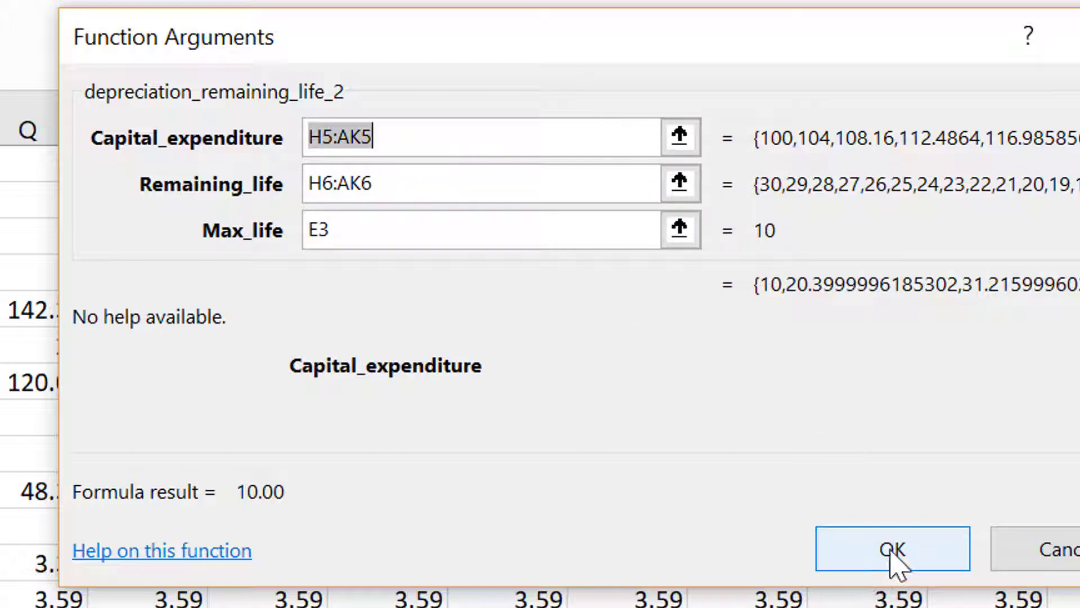
{"action": "left_click", "coordinate": [1065, 548]}
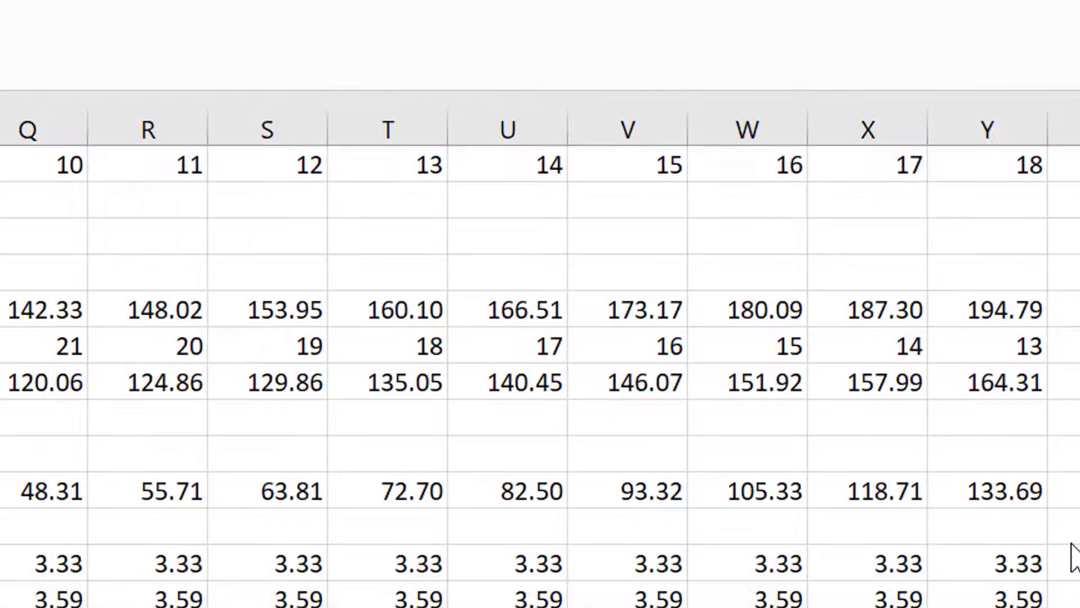
Step: Open the A_Depreciation_Functions macro for editing and copy all the code in the DEP_Functions module
{"action": "scroll", "coordinate": [1072, 554], "scroll_direction": "left", "scroll_amount": 5}
{"action": "scroll", "coordinate": [1075, 557], "scroll_direction": "left", "scroll_amount": 1}
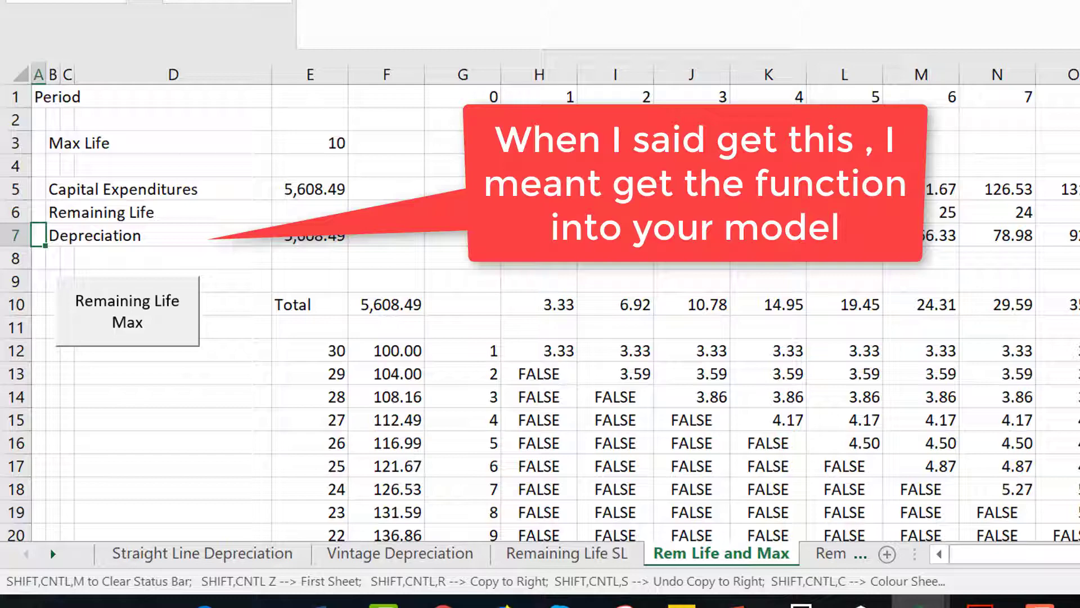
{"action": "key", "text": "alt+F8"}
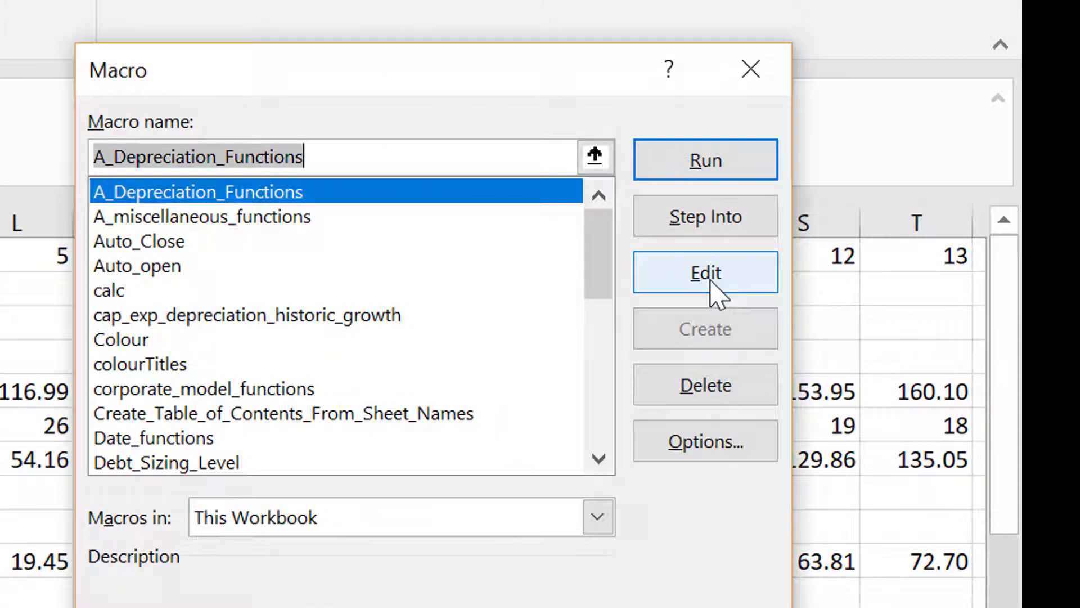
{"action": "left_click", "coordinate": [710, 284]}
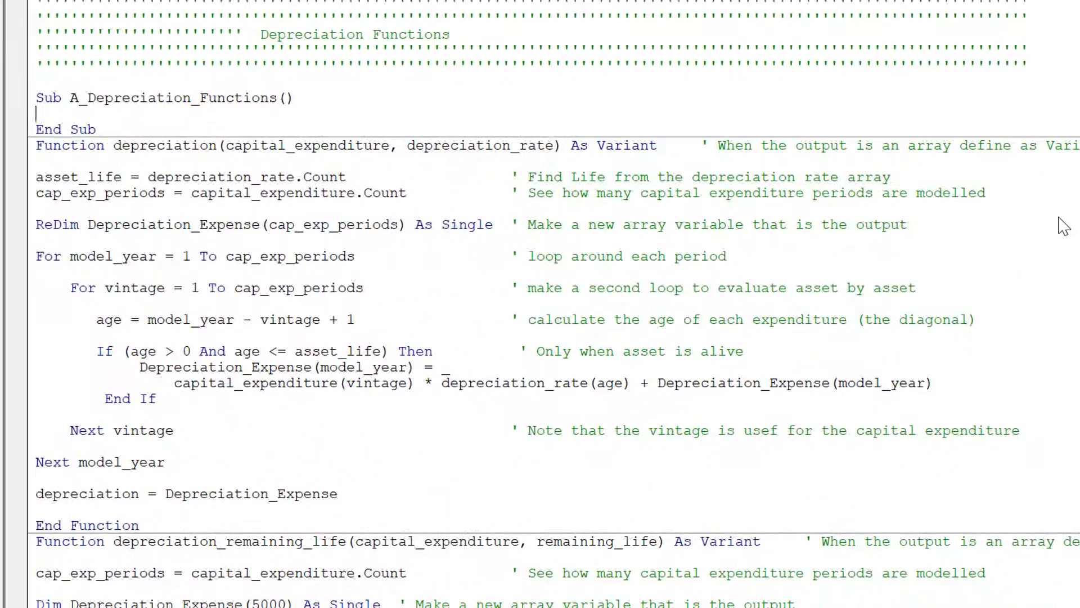
{"action": "scroll", "coordinate": [1062, 225], "scroll_direction": "down", "scroll_amount": 14}
{"action": "scroll", "coordinate": [1063, 225], "scroll_direction": "up", "scroll_amount": 14}
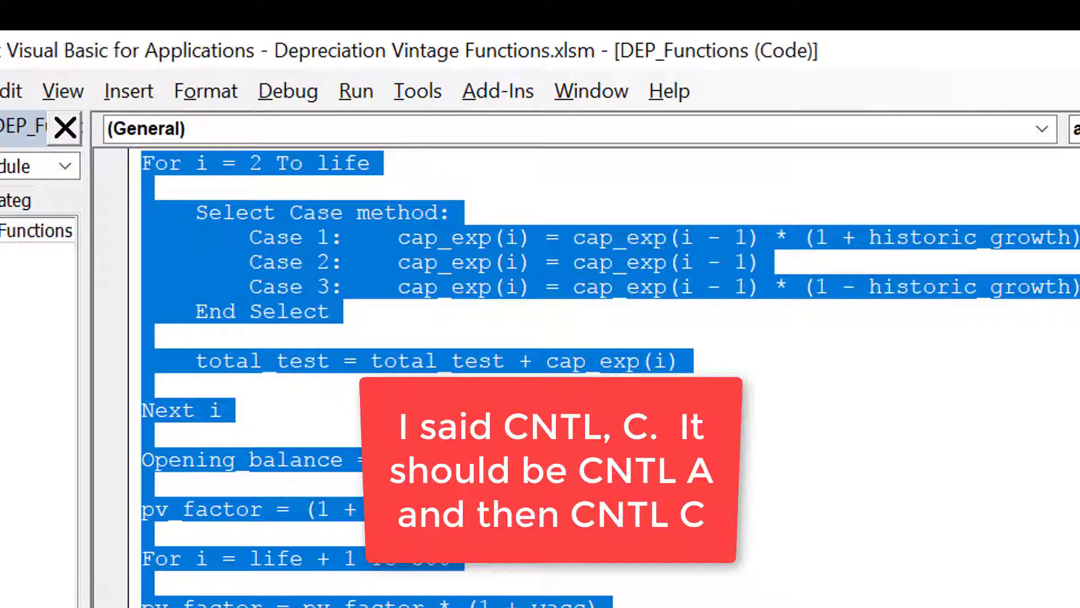
Step: Switch to the original project finance model workbook and create a new macro named depr2 in it
{"action": "key", "text": "alt+F11"}
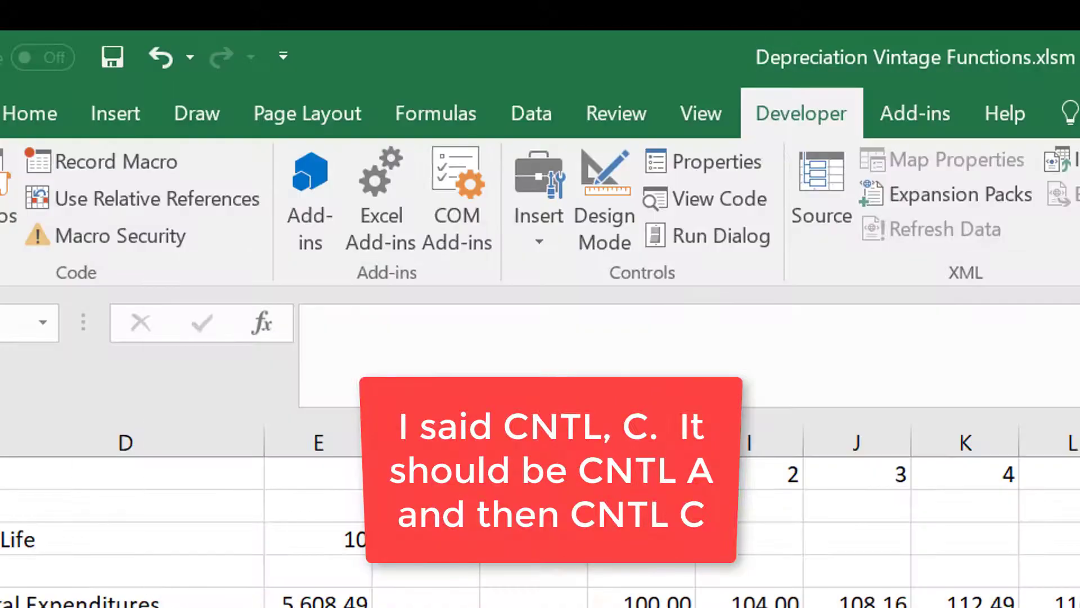
{"action": "key", "text": "alt+Tab"}
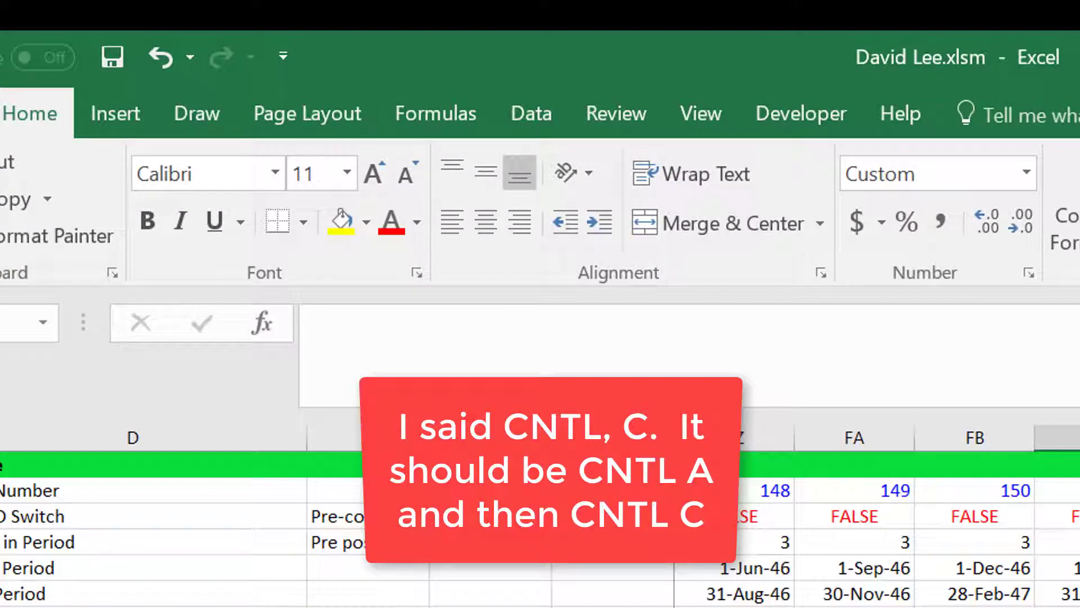
{"action": "key", "text": "alt+F11"}
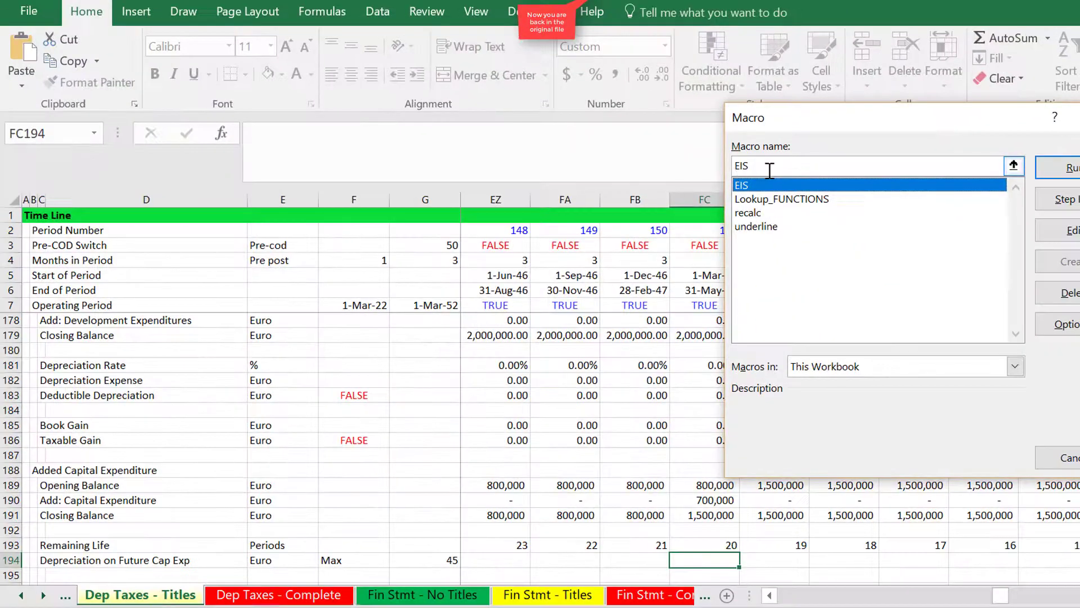
{"action": "key", "text": "BackSpace"}
{"action": "key", "text": "BackSpace"}
{"action": "key", "text": "BackSpace"}
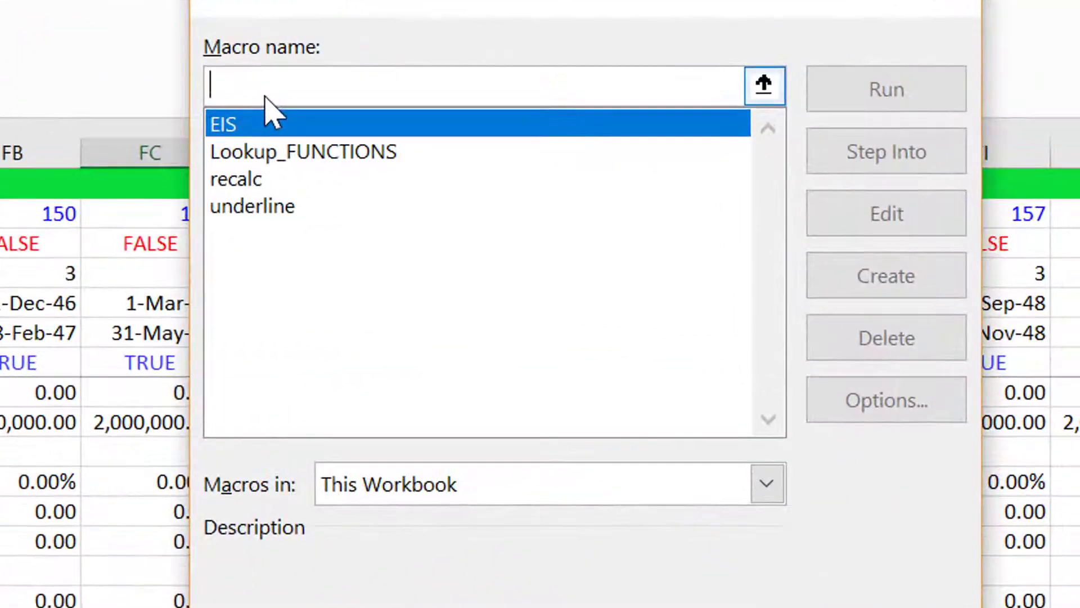
{"action": "type", "text": "depr"}
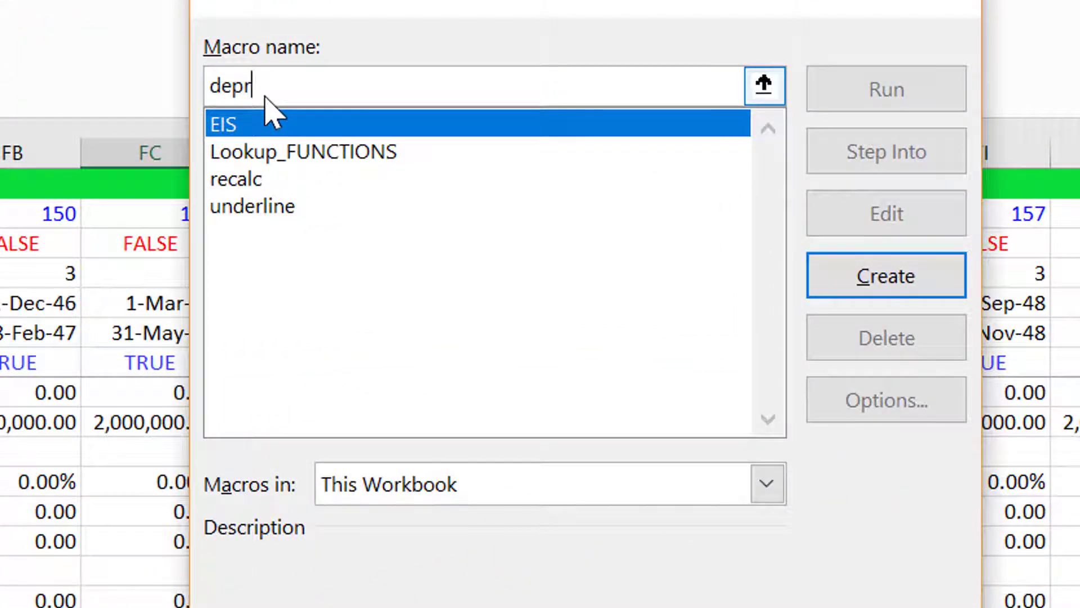
{"action": "type", "text": "2"}
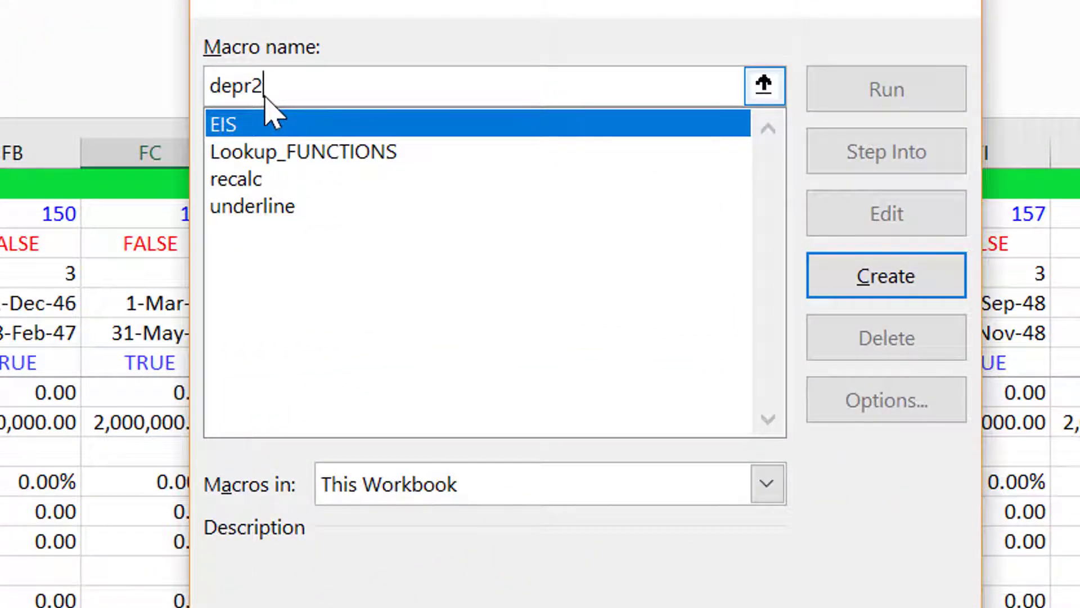
{"action": "key", "text": "Return"}
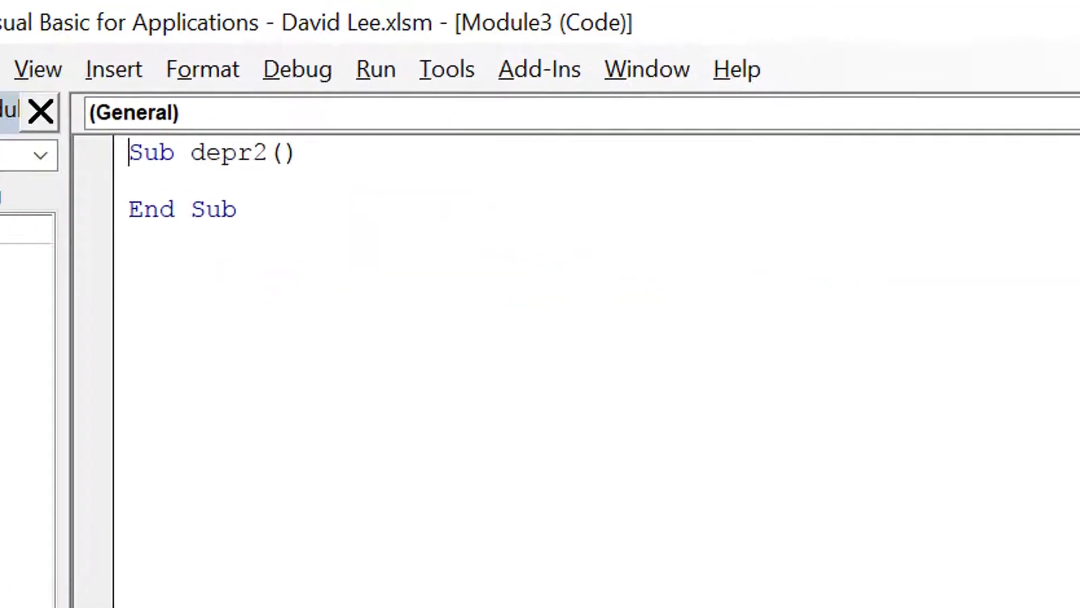
Step: Paste the copied depreciation functions above Sub depr2 in Module3 and go to the top of the code
{"action": "left_click", "coordinate": [132, 153]}
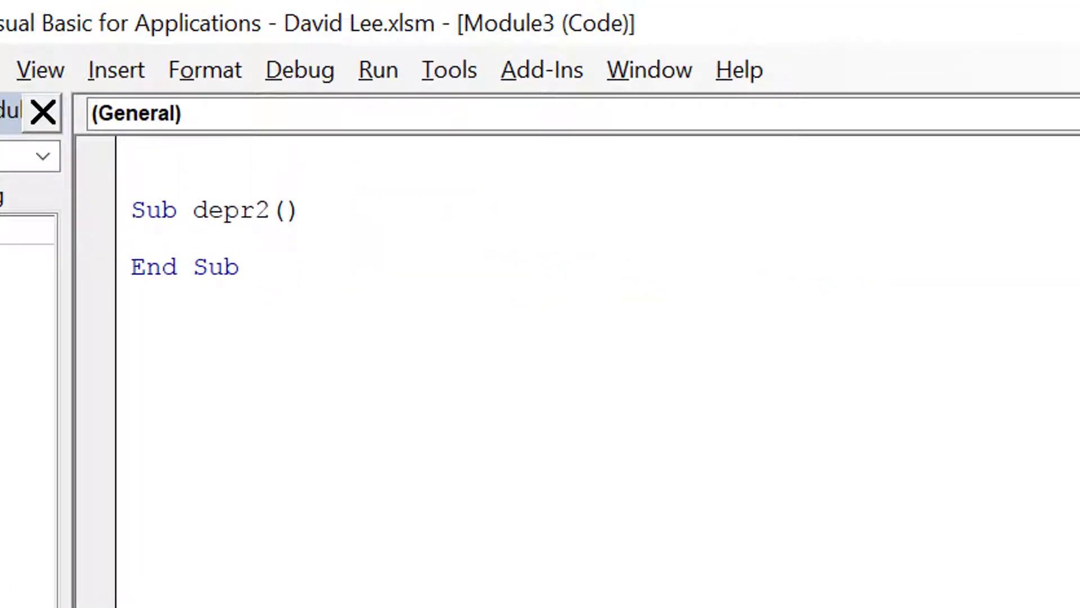
{"action": "key", "text": "ctrl+v"}
{"action": "scroll", "coordinate": [596, 360], "scroll_direction": "up", "scroll_amount": 20}
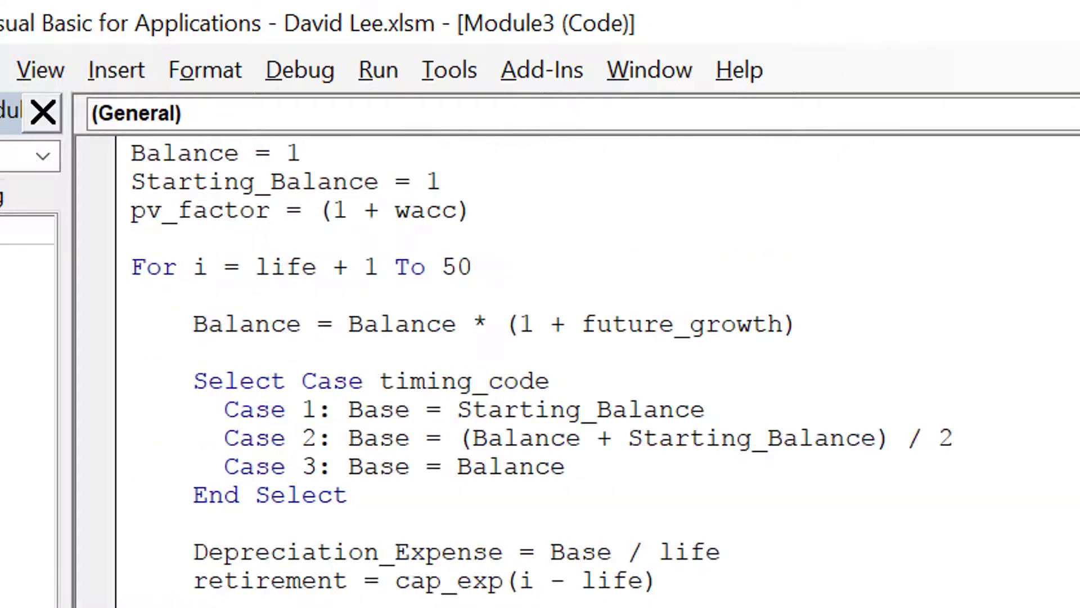
{"action": "key", "text": "ctrl+Home"}
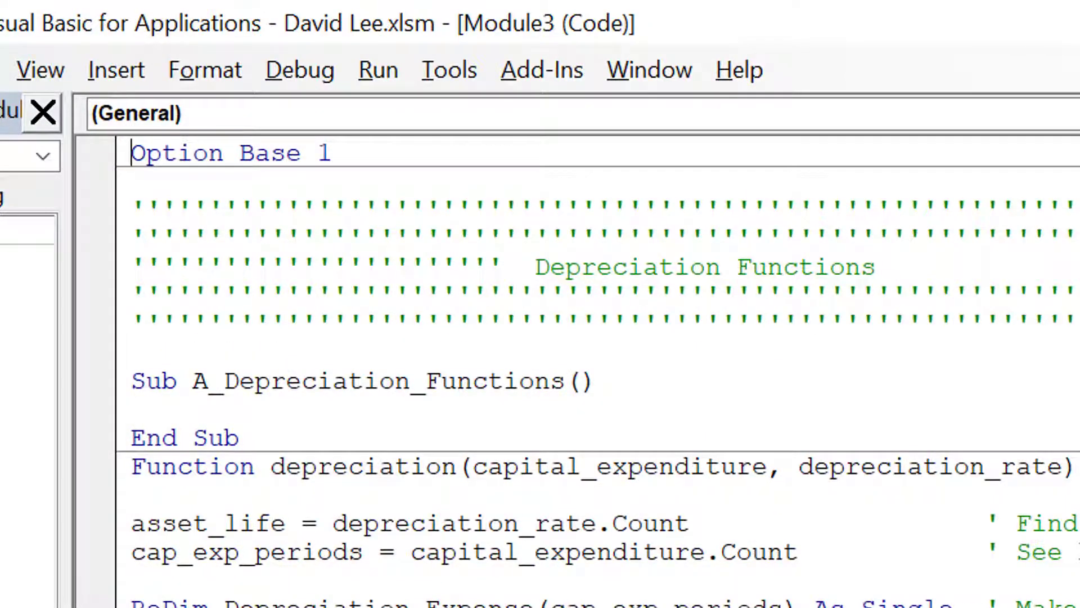
Step: Return to the worksheet and start the depreciation_remaining_life_2 function in I194 of the Depreciation on Future Cap Exp row, opening its arguments
{"action": "key", "text": "alt+F11"}
{"action": "key", "text": "Left"}
{"action": "key", "text": "Left"}
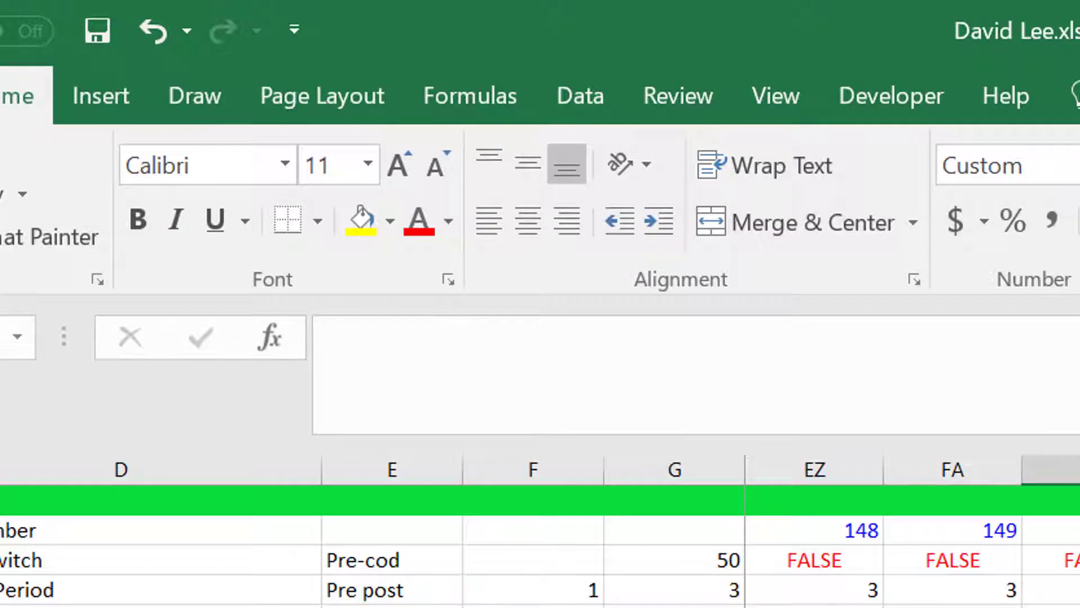
{"action": "key", "text": "ctrl+Left"}
{"action": "key", "text": "Left"}
{"action": "key", "text": "Left"}
{"action": "key", "text": "Right"}
{"action": "key", "text": "Right"}
{"action": "key", "text": "Right"}
{"action": "key", "text": "Right"}
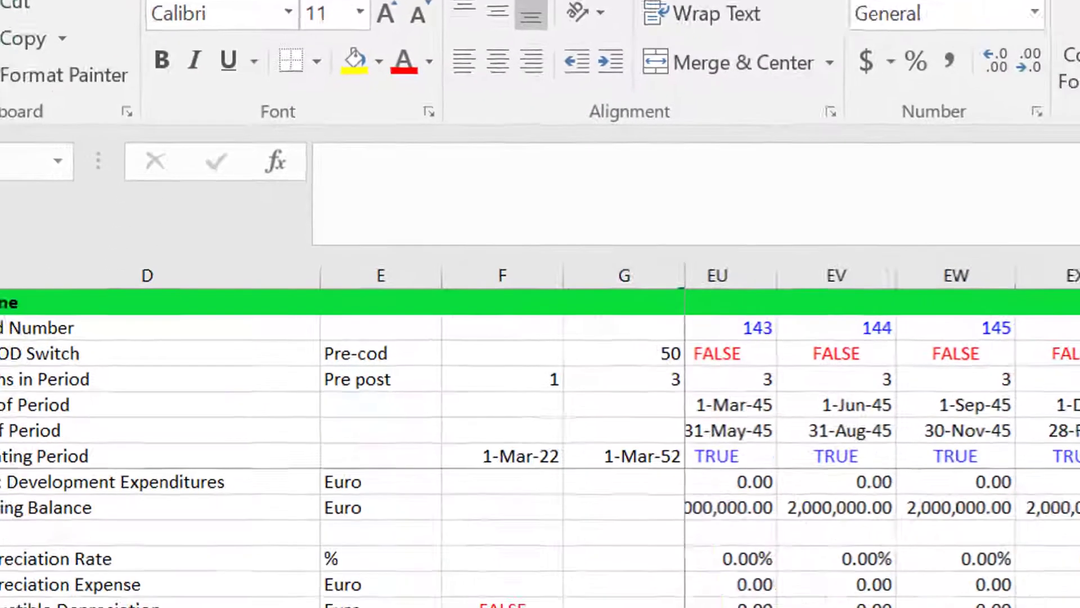
{"action": "type", "text": "=de"}
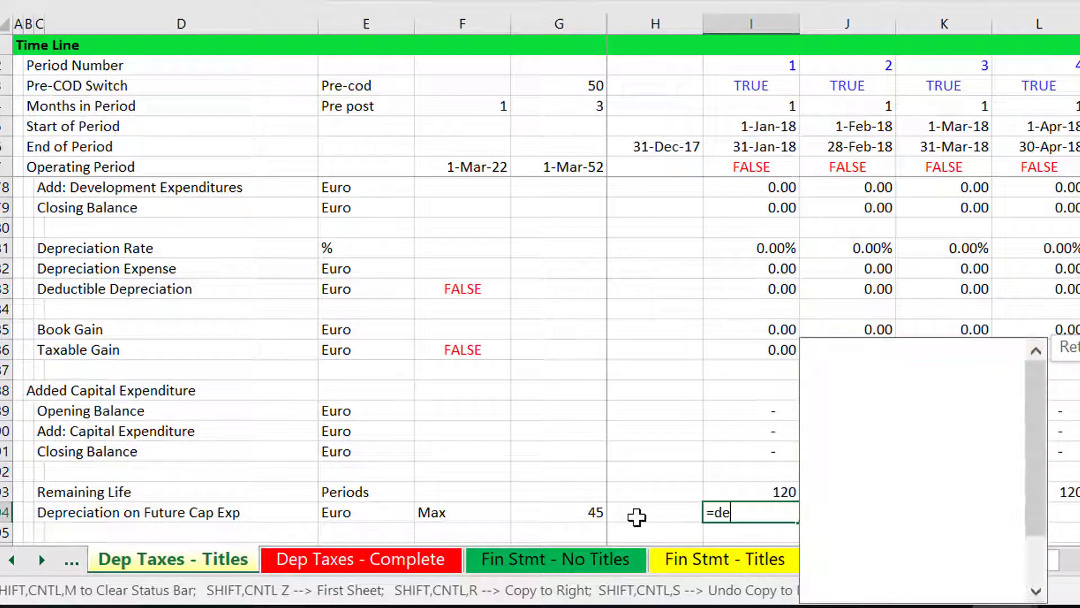
{"action": "key", "text": "Down"}
{"action": "key", "text": "Down"}
{"action": "key", "text": "Down"}
{"action": "key", "text": "Down"}
{"action": "key", "text": "Down"}
{"action": "key", "text": "Down"}
{"action": "key", "text": "Down"}
{"action": "key", "text": "Down"}
{"action": "key", "text": "Down"}
{"action": "key", "text": "Down"}
{"action": "key", "text": "Down"}
{"action": "key", "text": "Down"}
{"action": "key", "text": "Down"}
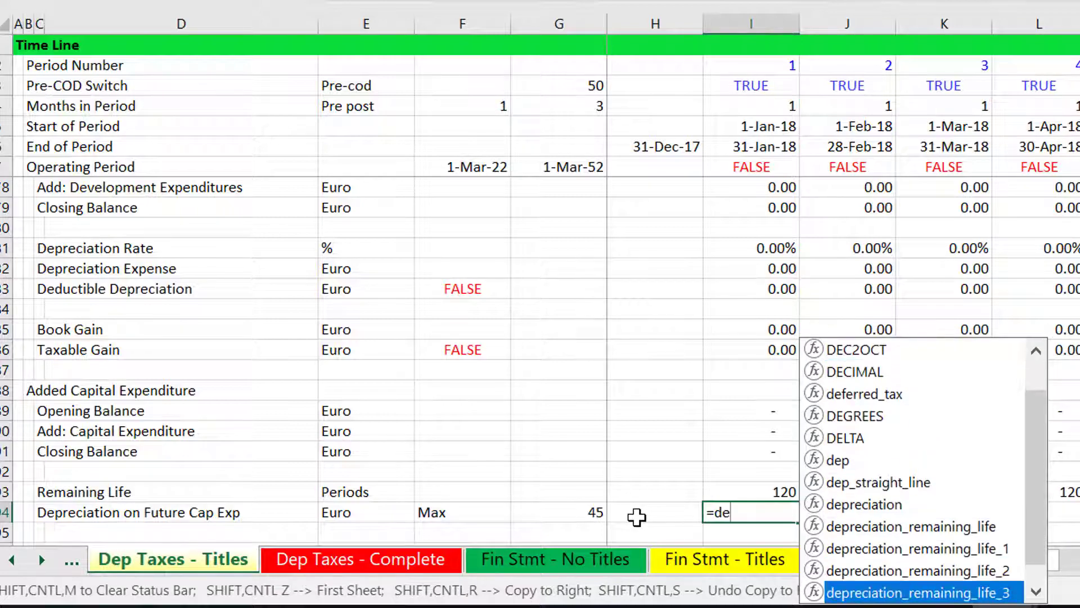
{"action": "key", "text": "Up"}
{"action": "key", "text": "Tab"}
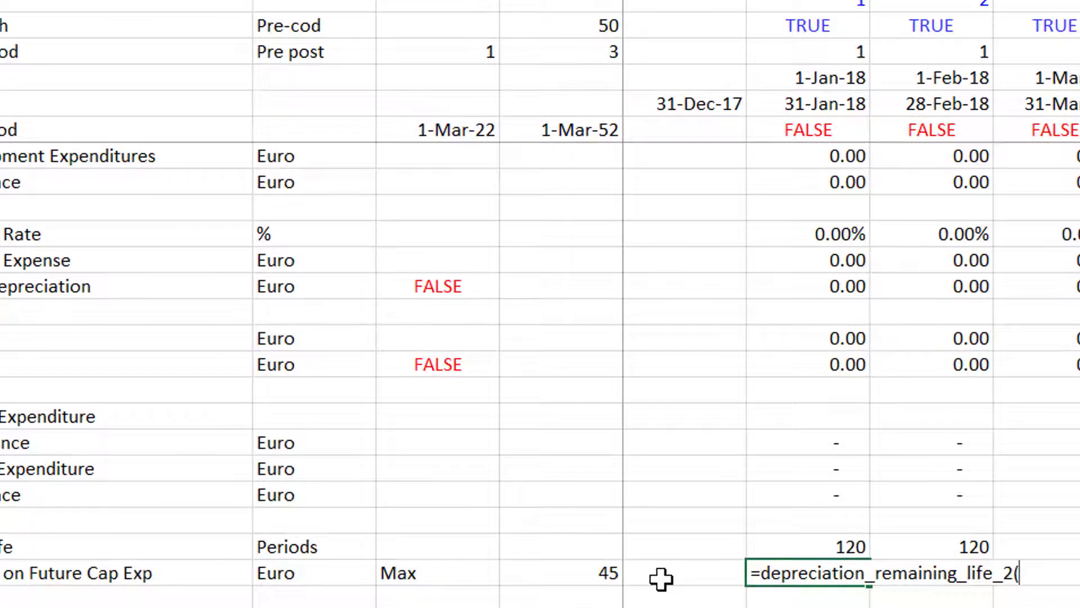
{"action": "key", "text": "ctrl+a"}
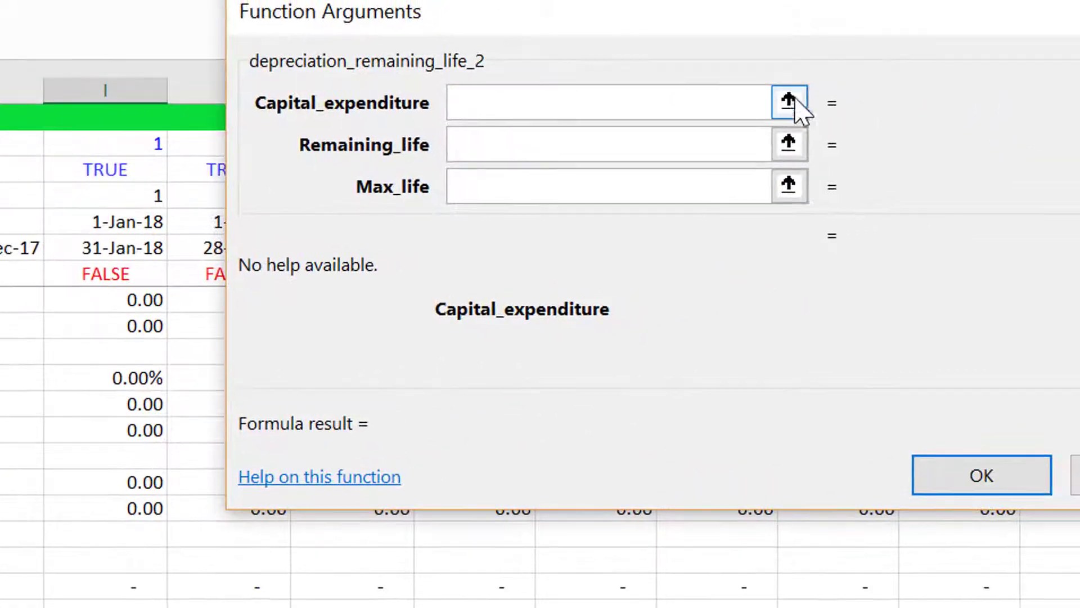
Step: Set the Capital_expenditure argument to the Add: Capital Expenditure row, I190:KV190
{"action": "left_click", "coordinate": [795, 105]}
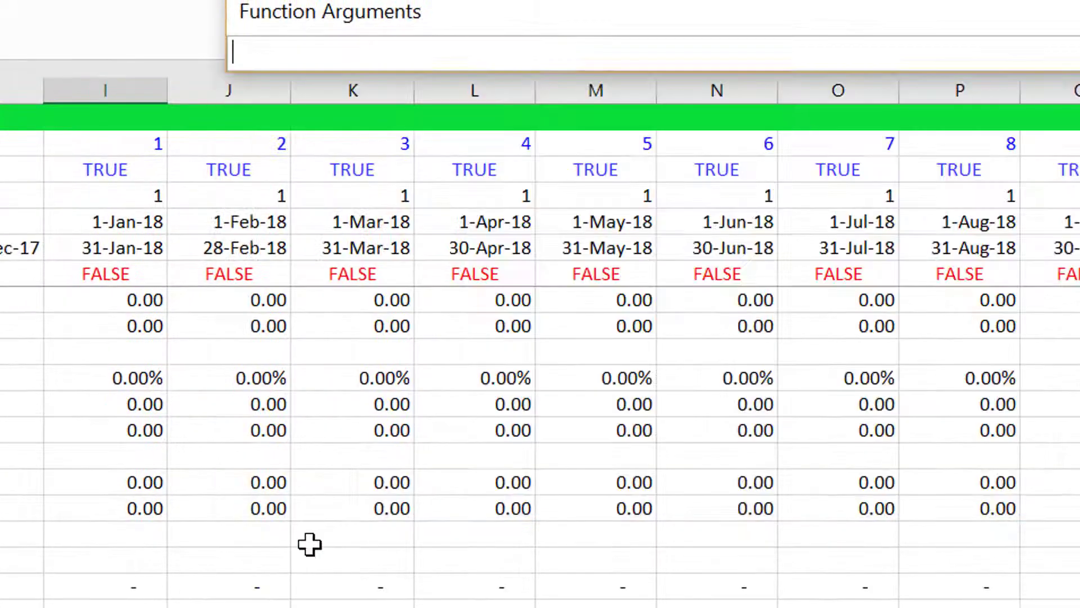
{"action": "left_click", "coordinate": [107, 588]}
{"action": "key", "text": "Down"}
{"action": "key", "text": "ctrl+shift+Right"}
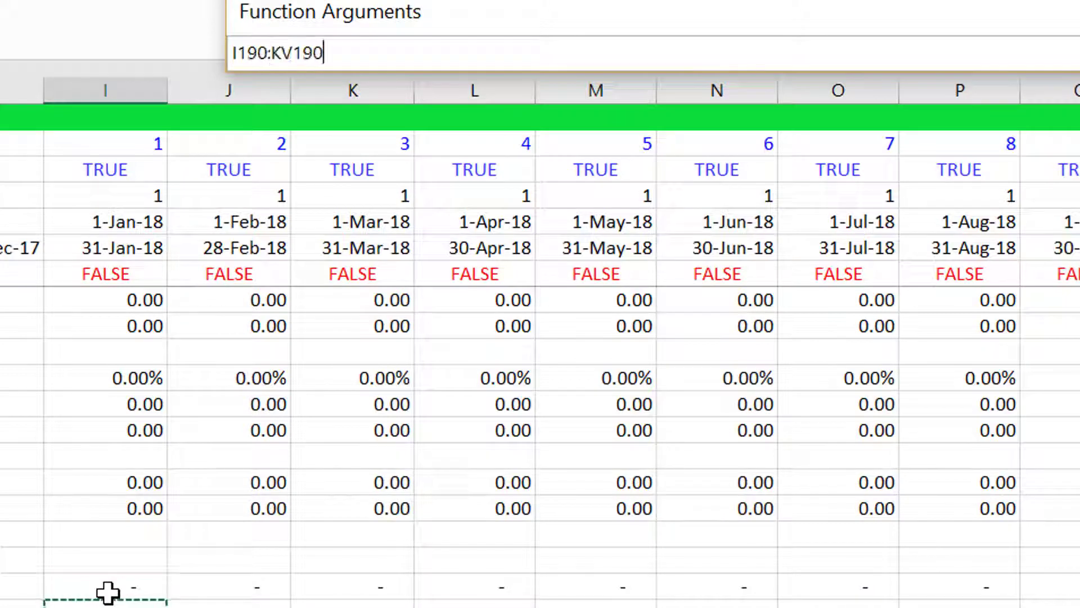
{"action": "key", "text": "Return"}
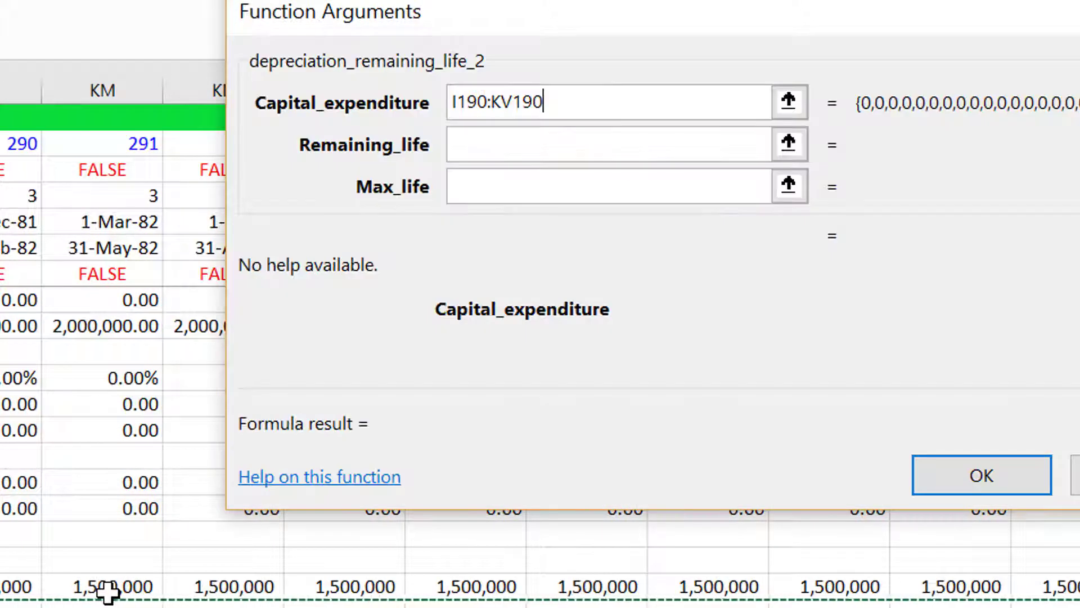
Step: Set the Remaining_life argument to the Remaining Life row, I193:KV193
{"action": "left_click", "coordinate": [791, 145]}
{"action": "left_click", "coordinate": [790, 142]}
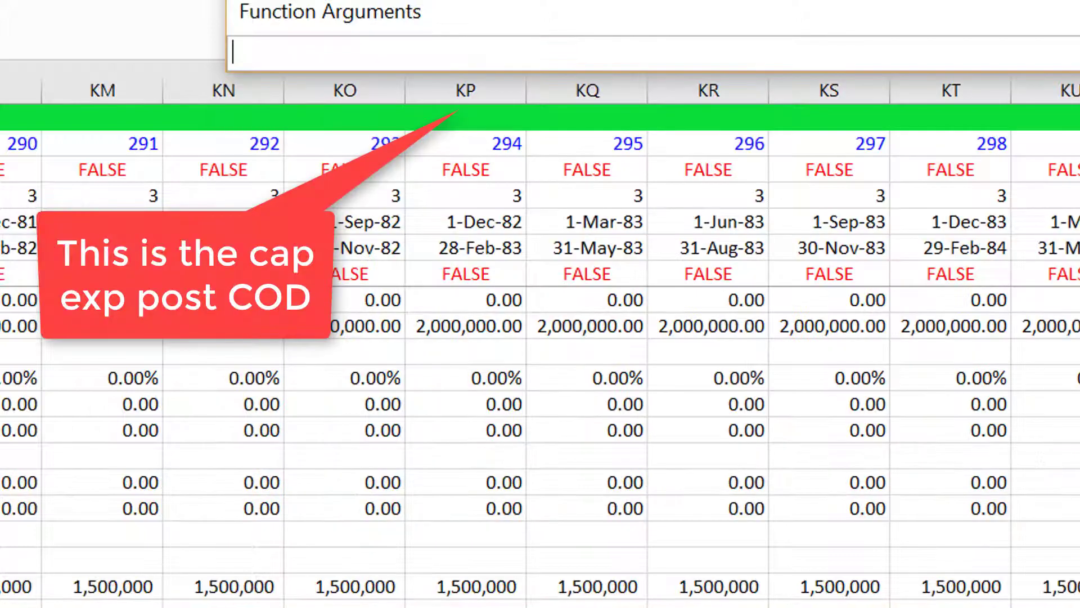
{"action": "left_click", "coordinate": [244, 598]}
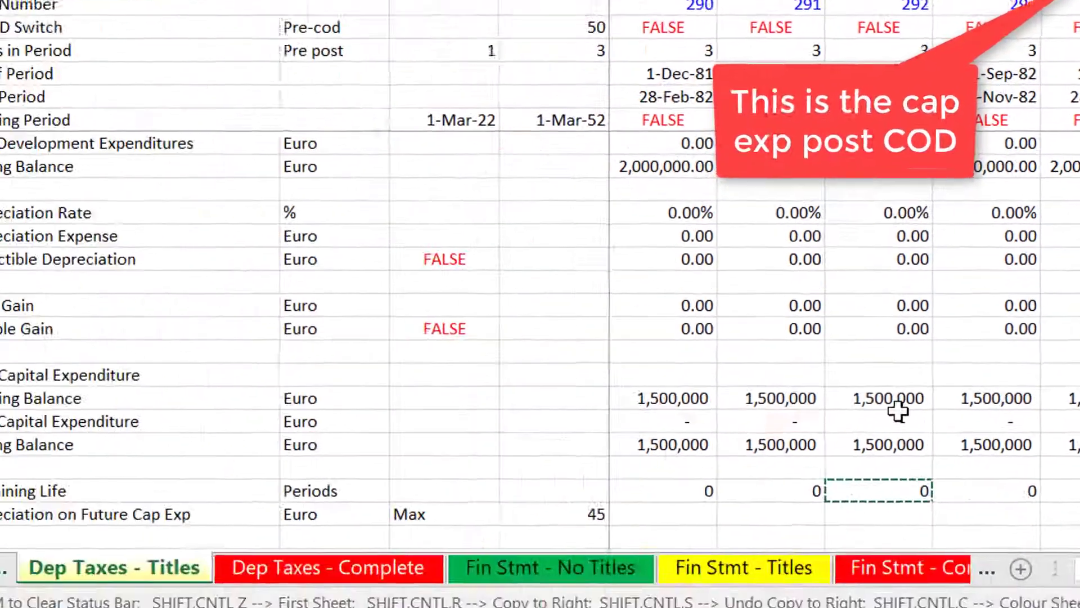
{"action": "key", "text": "Home"}
{"action": "key", "text": "ctrl+shift+Right"}
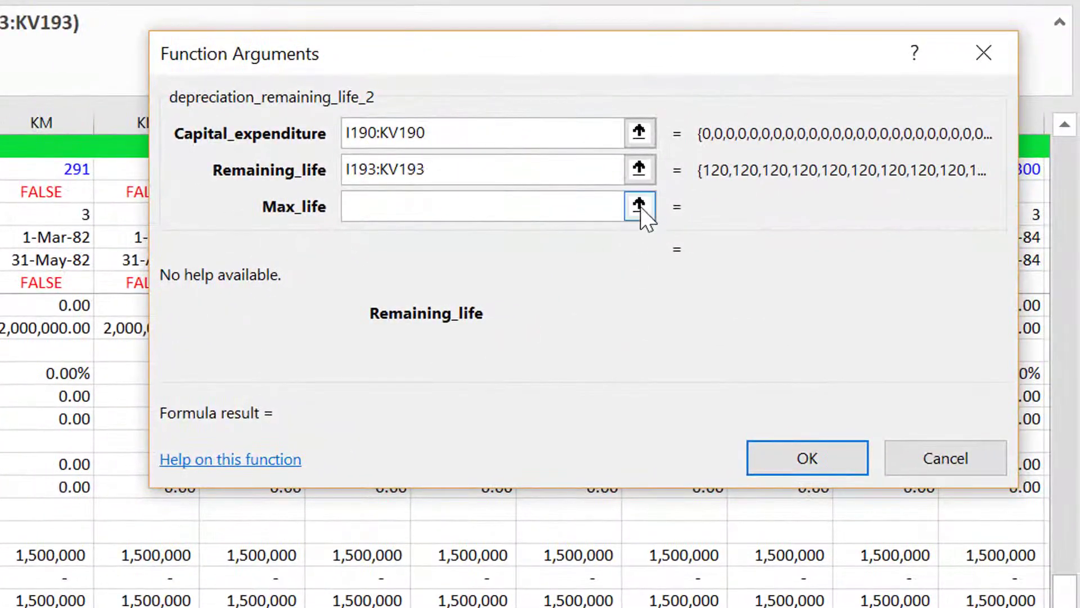
Step: Set the Max_life argument to G194 and enter the function as an array formula along row 194
{"action": "left_click", "coordinate": [641, 207]}
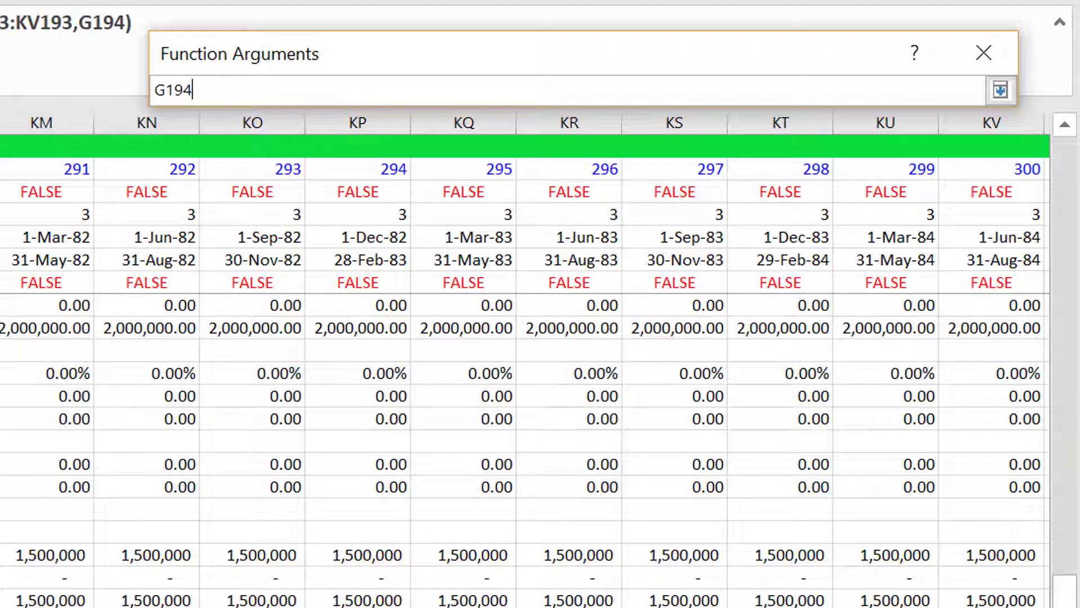
{"action": "type", "text": "G194"}
{"action": "key", "text": "Return"}
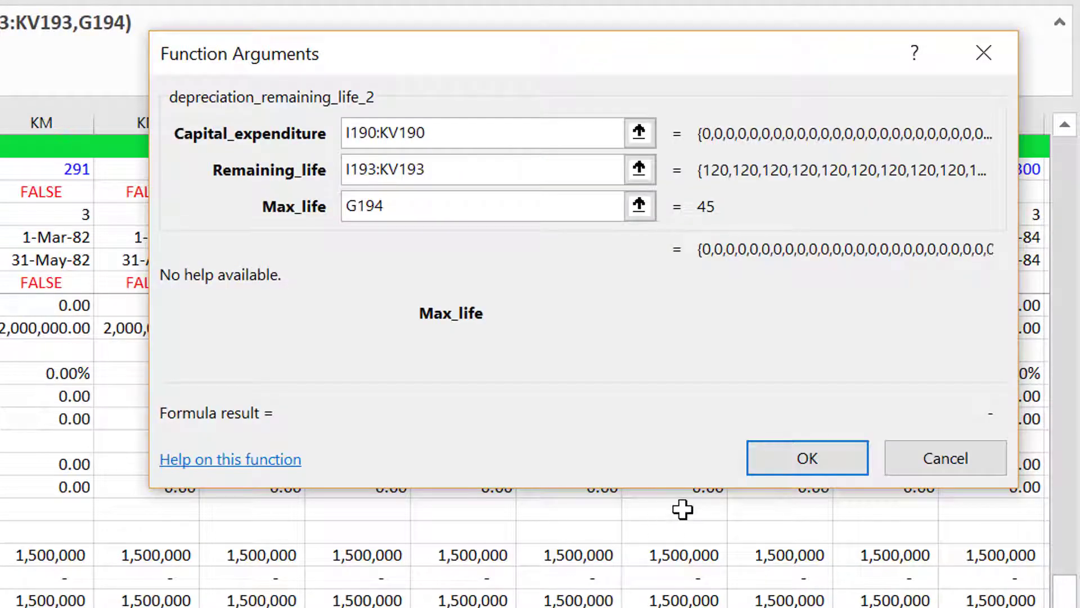
{"action": "key", "text": "Return"}
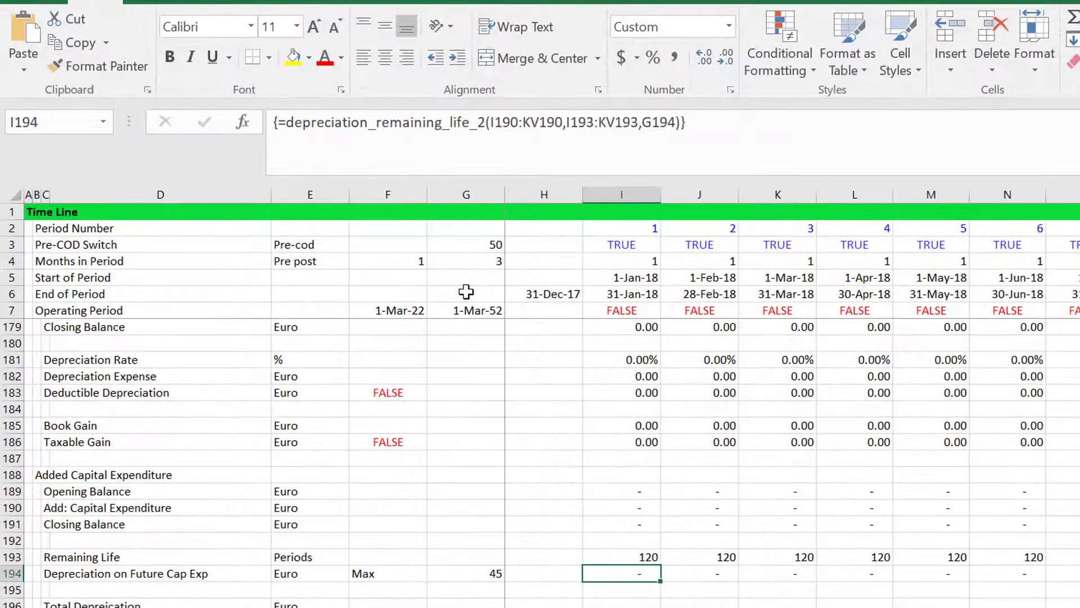
Step: Examine the Depreciation on Future Cap Exp row across the periods, up to the first capital expenditure in column CU
{"action": "key", "text": "Right"}
{"action": "key", "text": "Right"}
{"action": "key", "text": "Right"}
{"action": "key", "text": "Right"}
{"action": "key", "text": "Right"}
{"action": "key", "text": "Right"}
{"action": "key", "text": "Right"}
{"action": "key", "text": "Right"}
{"action": "key", "text": "Right"}
{"action": "key", "text": "Right"}
{"action": "key", "text": "Right"}
{"action": "key", "text": "Right"}
{"action": "key", "text": "Right"}
{"action": "key", "text": "Right"}
{"action": "key", "text": "Right"}
{"action": "key", "text": "Right"}
{"action": "key", "text": "Right"}
{"action": "key", "text": "Right"}
{"action": "key", "text": "Right"}
{"action": "key", "text": "Right"}
{"action": "key", "text": "Right"}
{"action": "key", "text": "Right"}
{"action": "key", "text": "Right"}
{"action": "key", "text": "Right"}
{"action": "key", "text": "Right"}
{"action": "key", "text": "Right"}
{"action": "key", "text": "Right"}
{"action": "key", "text": "Right"}
{"action": "key", "text": "Right"}
{"action": "key", "text": "Right"}
{"action": "key", "text": "Right"}
{"action": "key", "text": "Right"}
{"action": "key", "text": "Right"}
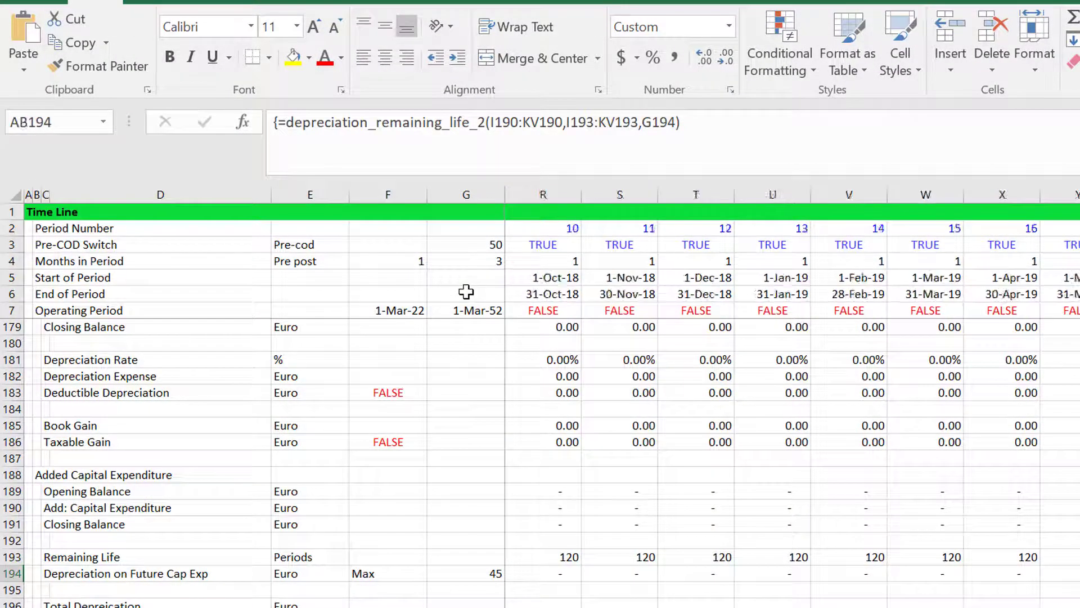
{"action": "key", "text": "Right"}
{"action": "key", "text": "Right"}
{"action": "key", "text": "Right"}
{"action": "key", "text": "Right"}
{"action": "key", "text": "Right"}
{"action": "key", "text": "Right"}
{"action": "key", "text": "Right"}
{"action": "key", "text": "Right"}
{"action": "key", "text": "Right"}
{"action": "key", "text": "Right"}
{"action": "key", "text": "Right"}
{"action": "key", "text": "Right"}
{"action": "key", "text": "Right"}
{"action": "key", "text": "Right"}
{"action": "key", "text": "Right"}
{"action": "key", "text": "Right"}
{"action": "key", "text": "Right"}
{"action": "key", "text": "Right"}
{"action": "key", "text": "Right"}
{"action": "key", "text": "Right"}
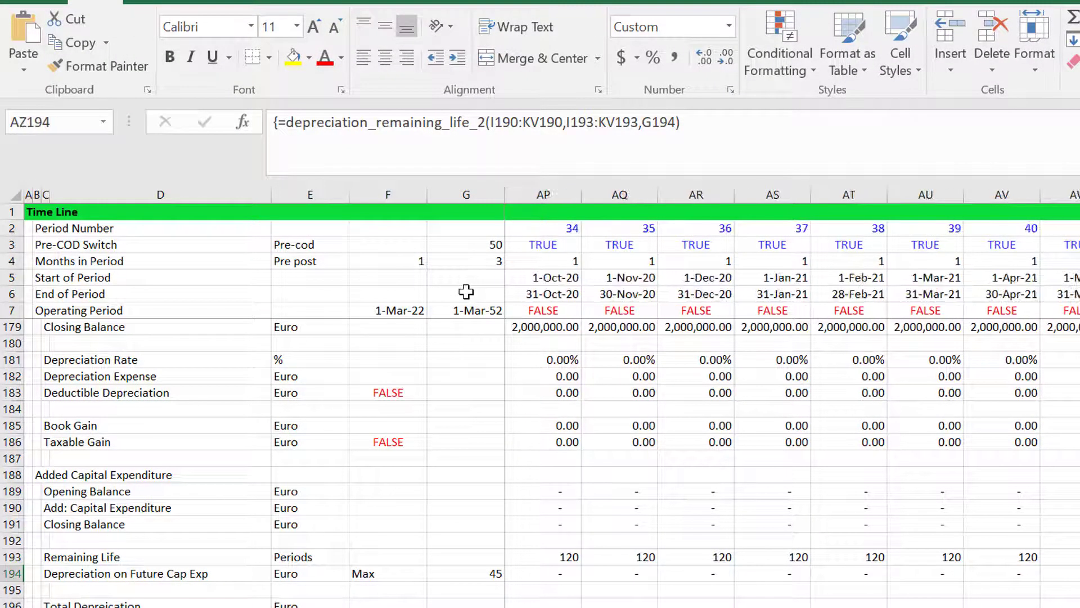
{"action": "key", "text": "Right"}
{"action": "key", "text": "Right"}
{"action": "key", "text": "Right"}
{"action": "key", "text": "Right"}
{"action": "key", "text": "Right"}
{"action": "key", "text": "Right"}
{"action": "key", "text": "Right"}
{"action": "key", "text": "Right"}
{"action": "key", "text": "Right"}
{"action": "key", "text": "Right"}
{"action": "key", "text": "Right"}
{"action": "key", "text": "Right"}
{"action": "key", "text": "Right"}
{"action": "key", "text": "Right"}
{"action": "key", "text": "Right"}
{"action": "key", "text": "Right"}
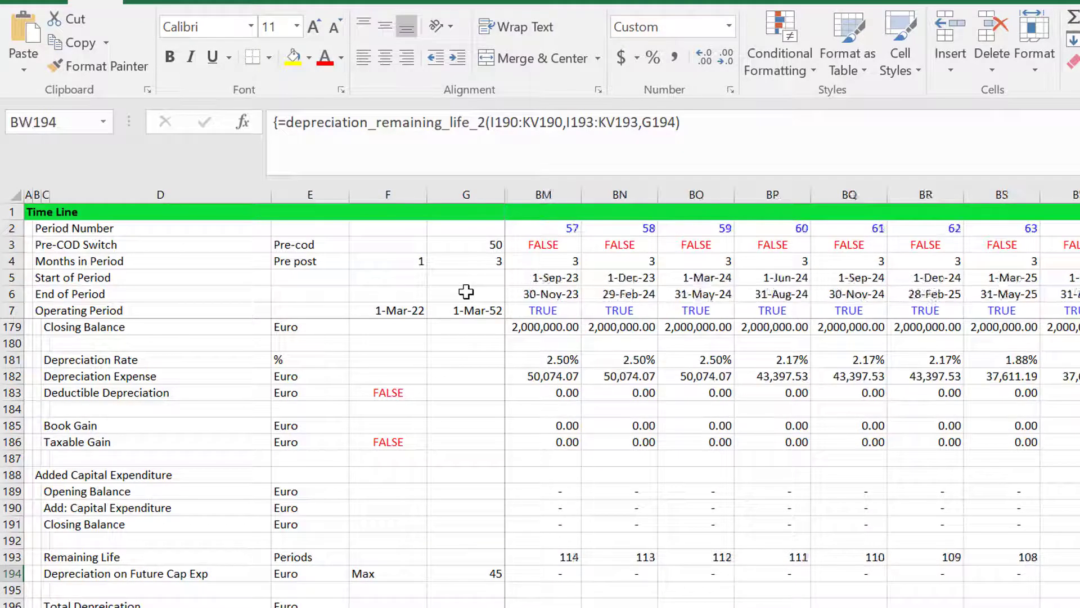
{"action": "key", "text": "Right"}
{"action": "key", "text": "Right"}
{"action": "key", "text": "Right"}
{"action": "key", "text": "Right"}
{"action": "key", "text": "Right"}
{"action": "key", "text": "Right"}
{"action": "key", "text": "Right"}
{"action": "key", "text": "Right"}
{"action": "key", "text": "Right"}
{"action": "key", "text": "Right"}
{"action": "key", "text": "Right"}
{"action": "key", "text": "Right"}
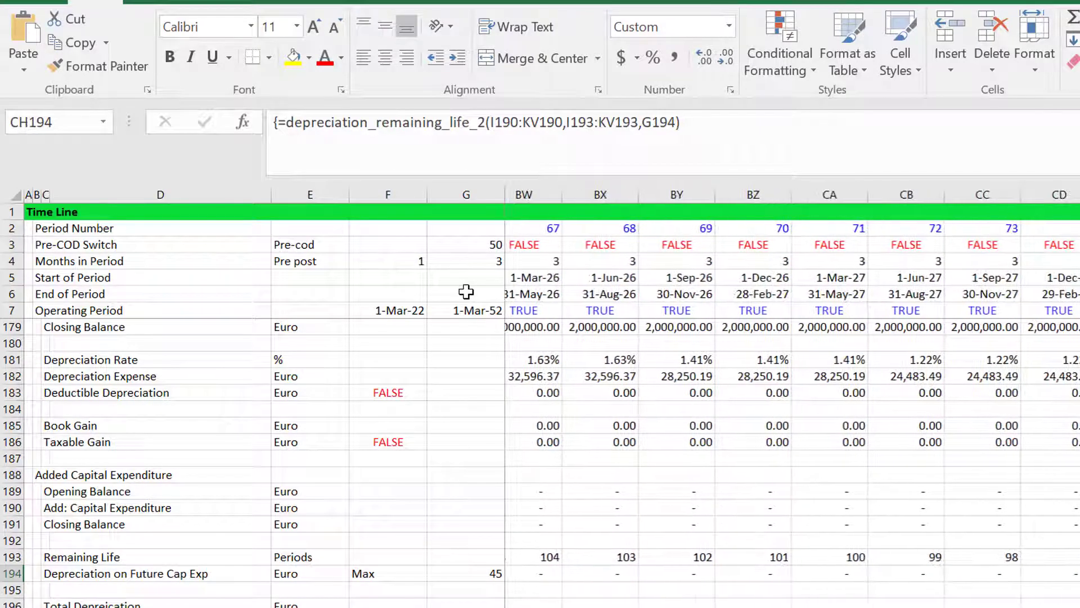
{"action": "key", "text": "Right"}
{"action": "key", "text": "Right"}
{"action": "key", "text": "Right"}
{"action": "key", "text": "Right"}
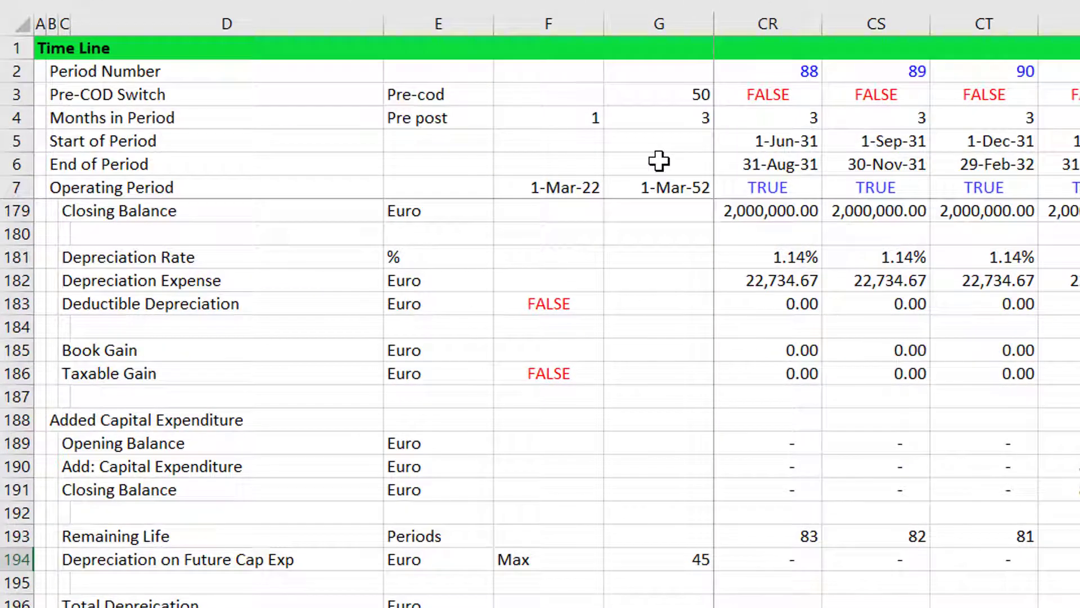
{"action": "key", "text": "Right"}
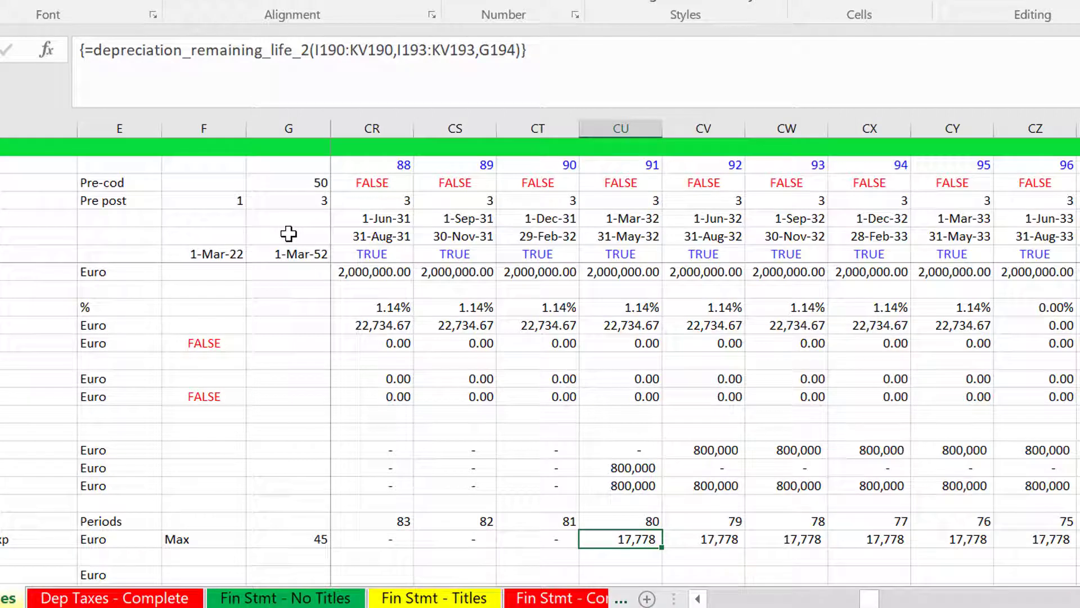
Step: Check the depreciation in CU194 with a temporary formula =CU190/45 in the cell below it
{"action": "key", "text": "Down"}
{"action": "type", "text": "="}
{"action": "key", "text": "Up"}
{"action": "key", "text": "Up"}
{"action": "key", "text": "Up"}
{"action": "key", "text": "Up"}
{"action": "key", "text": "Up"}
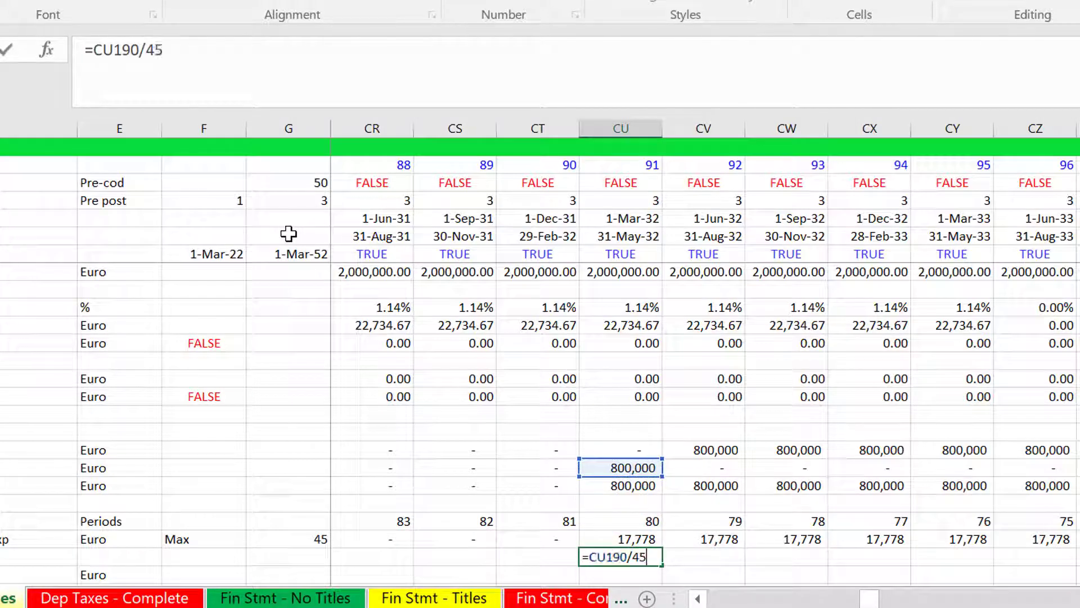
{"action": "type", "text": "/45"}
{"action": "key", "text": "ctrl+Return"}
{"action": "key", "text": "Up"}
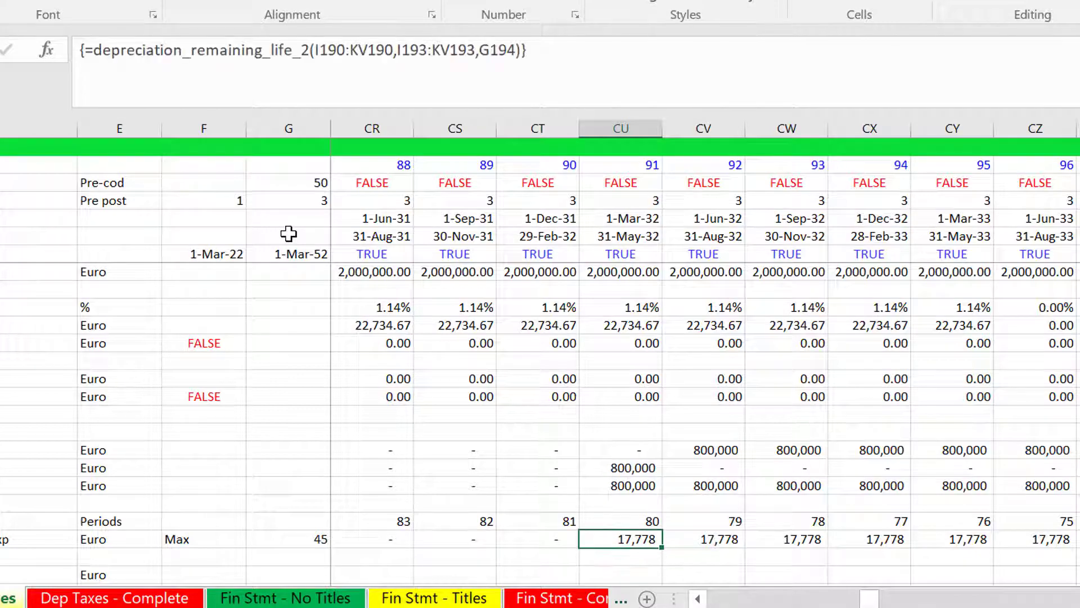
Step: Examine the later periods of the Depreciation on Future Cap Exp row to find where the depreciation stops
{"action": "key", "text": "Right"}
{"action": "key", "text": "Right"}
{"action": "scroll", "coordinate": [289, 234], "scroll_direction": "right", "scroll_amount": 2}
{"action": "scroll", "coordinate": [289, 233], "scroll_direction": "right", "scroll_amount": 6}
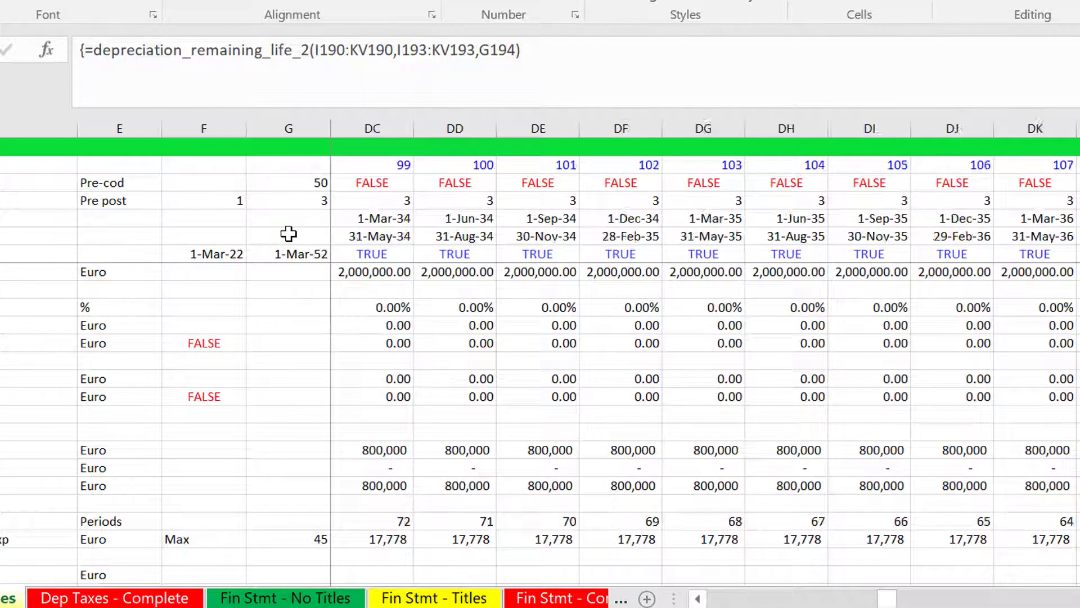
{"action": "scroll", "coordinate": [288, 233], "scroll_direction": "right", "scroll_amount": 7}
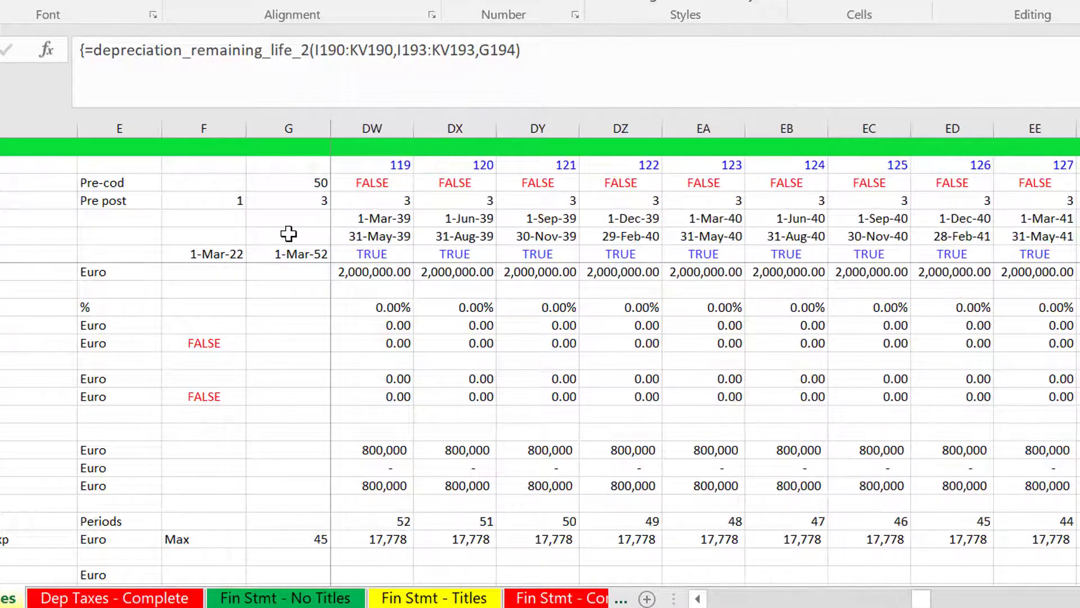
{"action": "key", "text": "Right"}
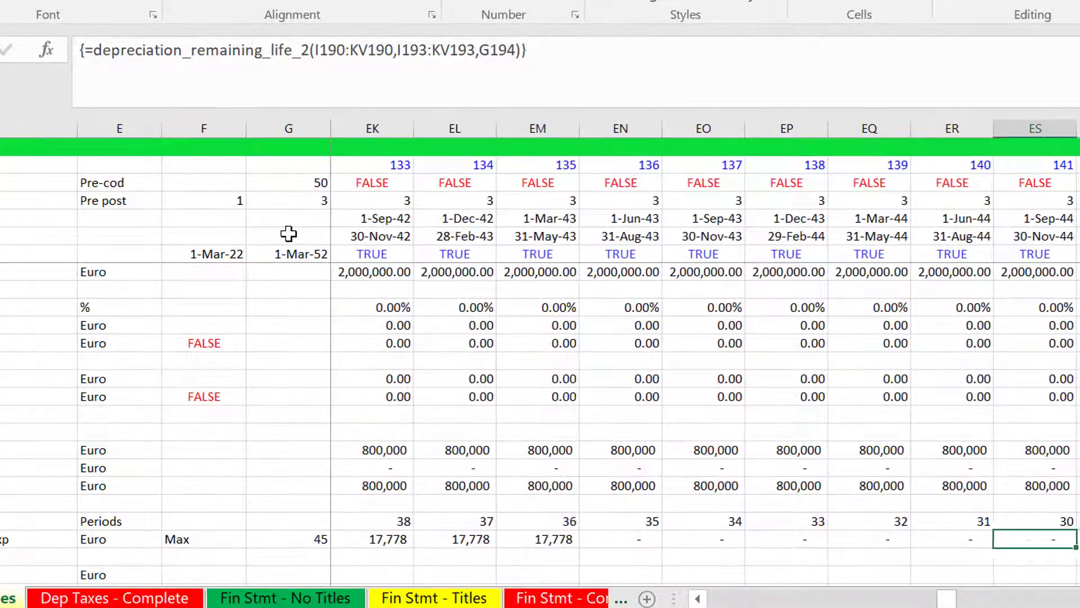
{"action": "key", "text": "Left"}
{"action": "key", "text": "Left"}
{"action": "key", "text": "Left"}
{"action": "key", "text": "Left"}
{"action": "key", "text": "Left"}
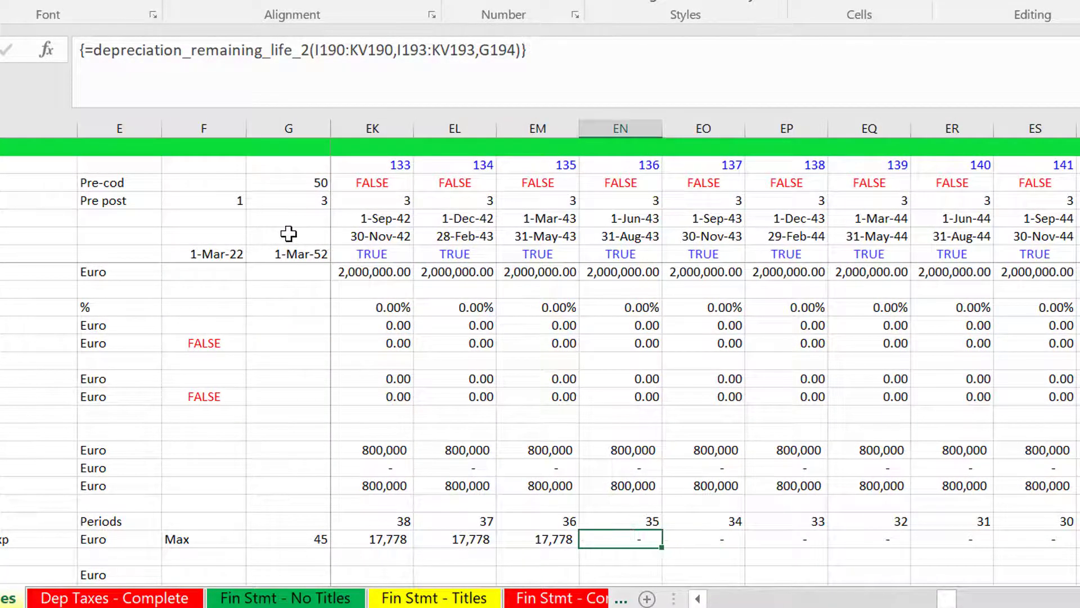
Step: Examine the later periods of the Depreciation on Future Cap Exp row up to the second capital expenditure in column FC
{"action": "key", "text": "Right"}
{"action": "key", "text": "Right"}
{"action": "key", "text": "Right"}
{"action": "key", "text": "Right"}
{"action": "key", "text": "Right"}
{"action": "key", "text": "Right"}
{"action": "key", "text": "Right"}
{"action": "key", "text": "Right"}
{"action": "key", "text": "Right"}
{"action": "key", "text": "Right"}
{"action": "key", "text": "Right"}
{"action": "key", "text": "Right"}
{"action": "key", "text": "Right"}
{"action": "key", "text": "Right"}
{"action": "key", "text": "Right"}
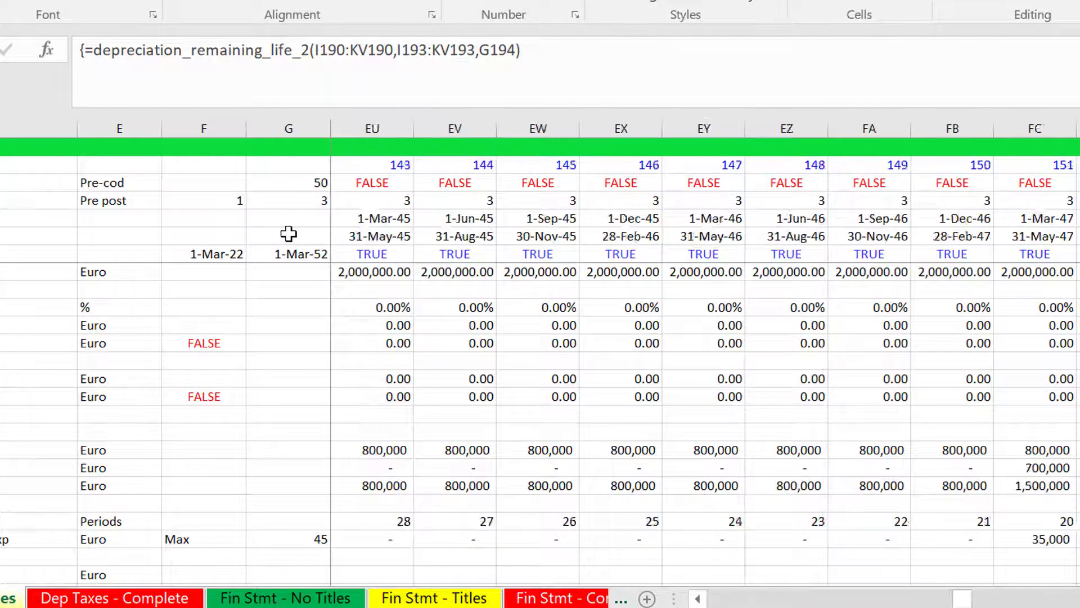
{"action": "key", "text": "Right"}
{"action": "key", "text": "Right"}
{"action": "key", "text": "Right"}
{"action": "key", "text": "Right"}
{"action": "key", "text": "Right"}
{"action": "key", "text": "Left"}
{"action": "key", "text": "Left"}
{"action": "key", "text": "Left"}
{"action": "key", "text": "Left"}
{"action": "key", "text": "Left"}
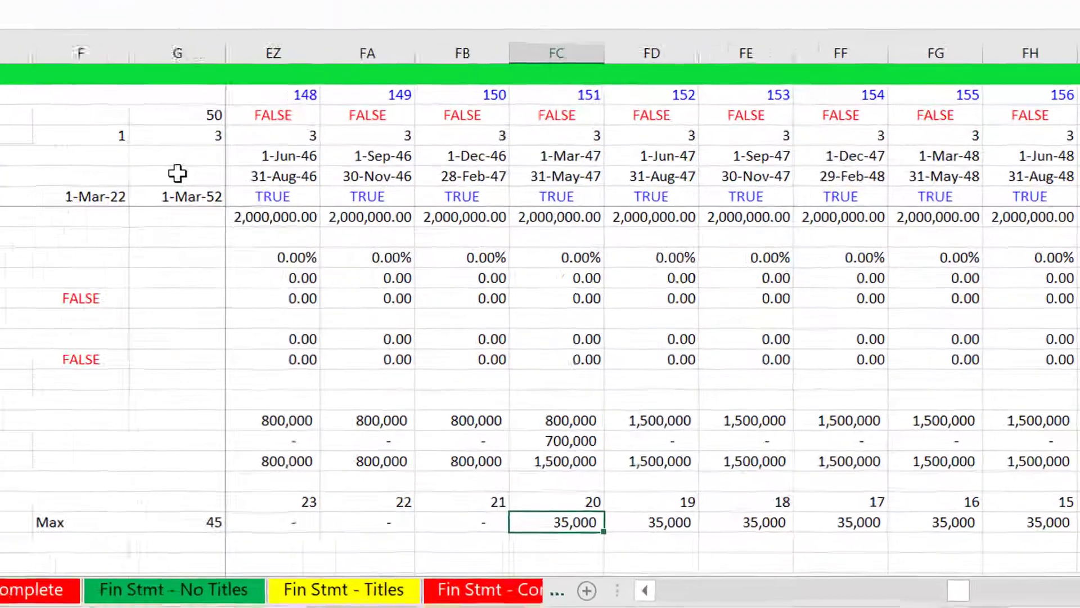
{"action": "key", "text": "Down"}
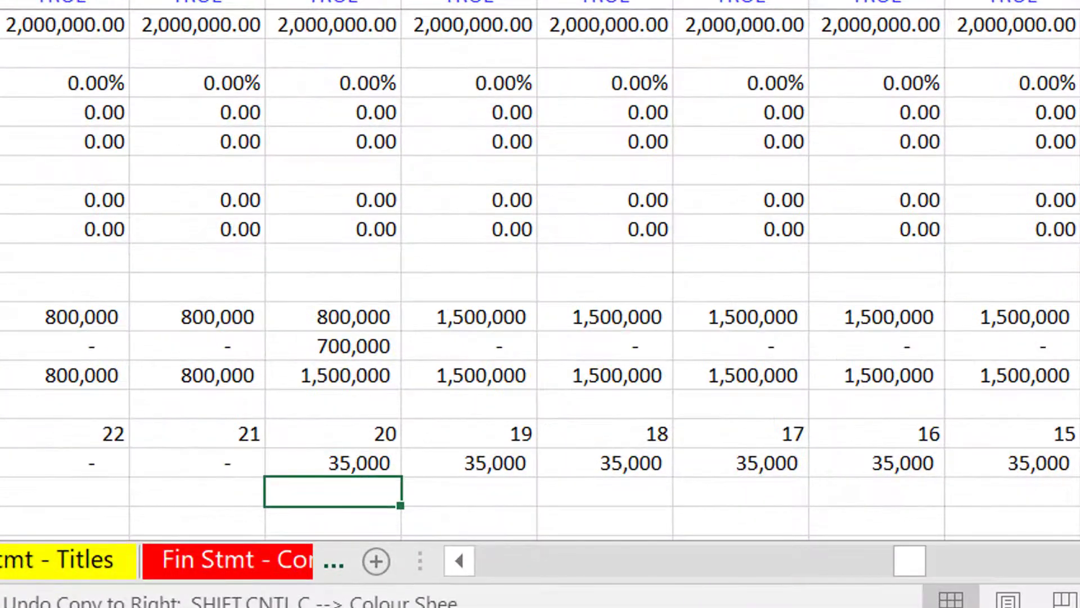
{"action": "type", "text": "="}
{"action": "key", "text": "Up"}
{"action": "key", "text": "Up"}
{"action": "key", "text": "Up"}
{"action": "key", "text": "Up"}
{"action": "key", "text": "Up"}
{"action": "key", "text": "Up"}
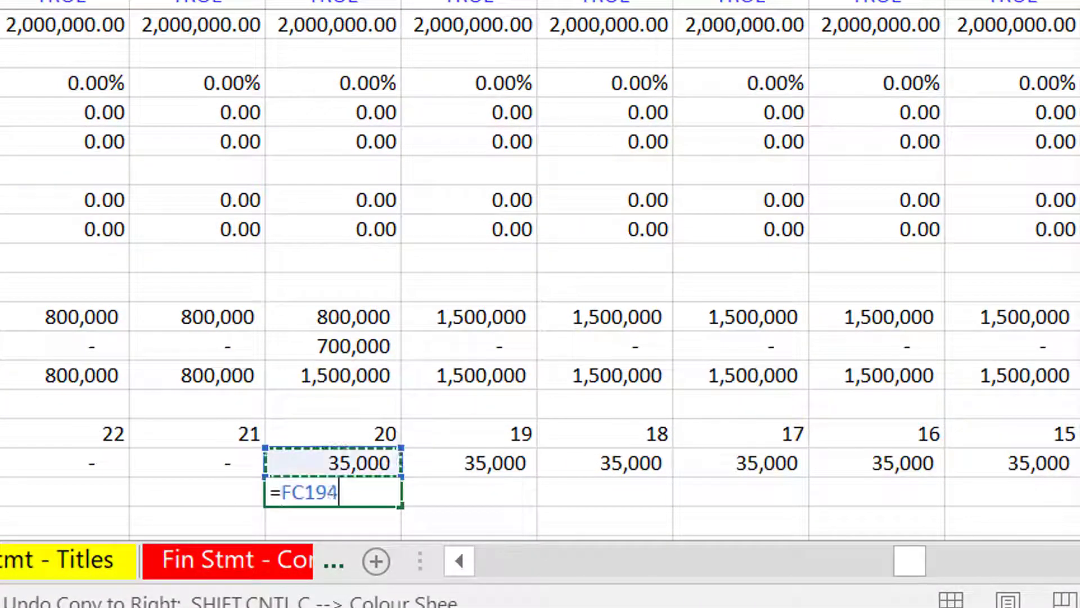
{"action": "type", "text": "/"}
{"action": "key", "text": "Escape"}
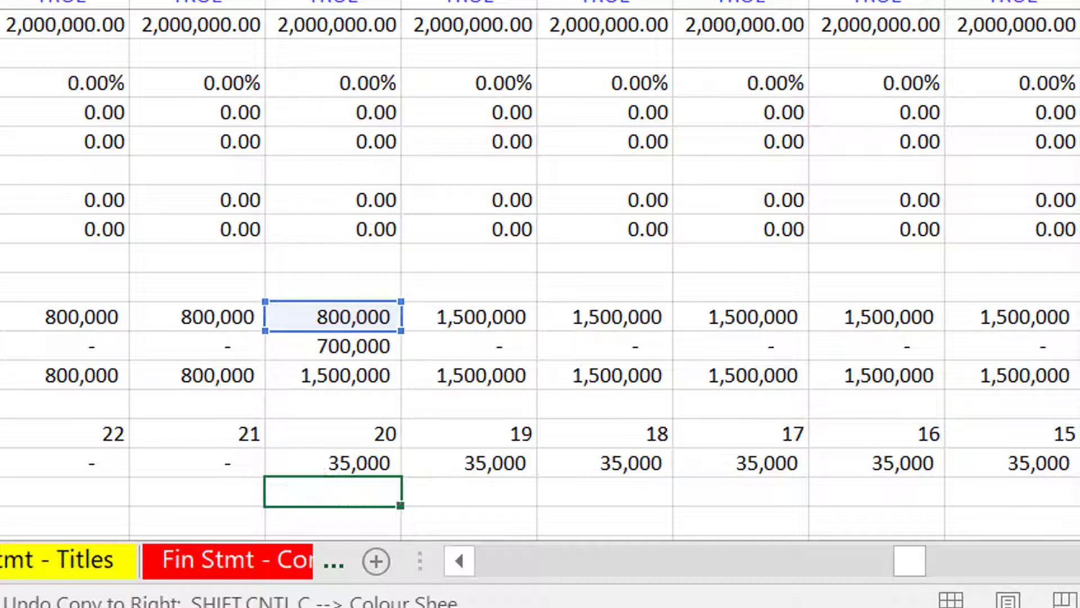
Step: Check the depreciation in FC194 with a temporary formula below it dividing the capital expenditure in FC190 by the remaining life in FC193
{"action": "type", "text": "="}
{"action": "key", "text": "Up"}
{"action": "key", "text": "Up"}
{"action": "key", "text": "Up"}
{"action": "key", "text": "Up"}
{"action": "key", "text": "Up"}
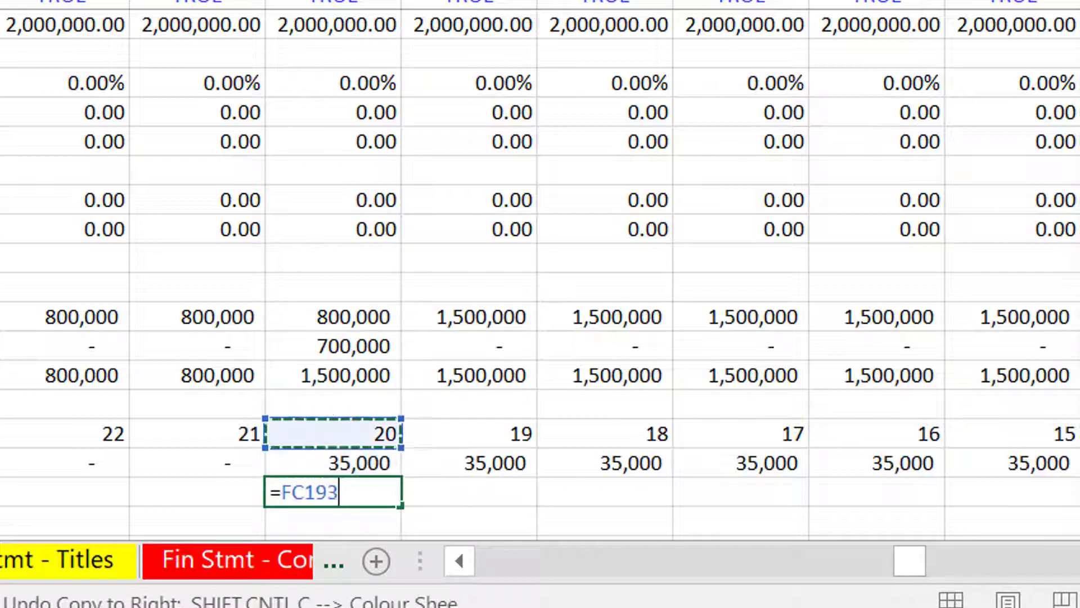
{"action": "type", "text": "/"}
{"action": "key", "text": "Up"}
{"action": "key", "text": "Up"}
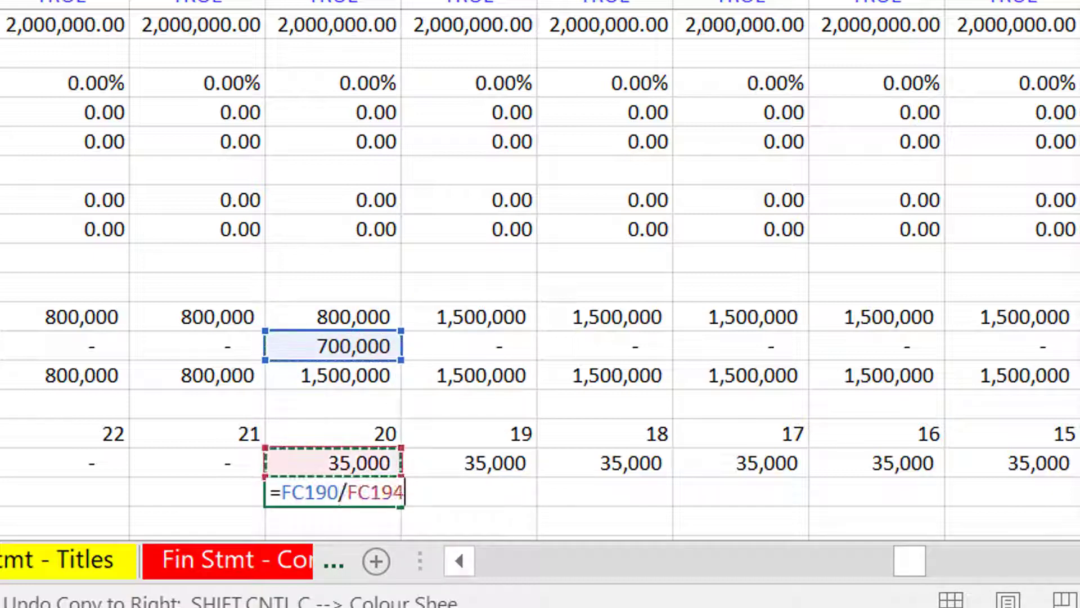
{"action": "key", "text": "Return"}
{"action": "key", "text": "Up"}
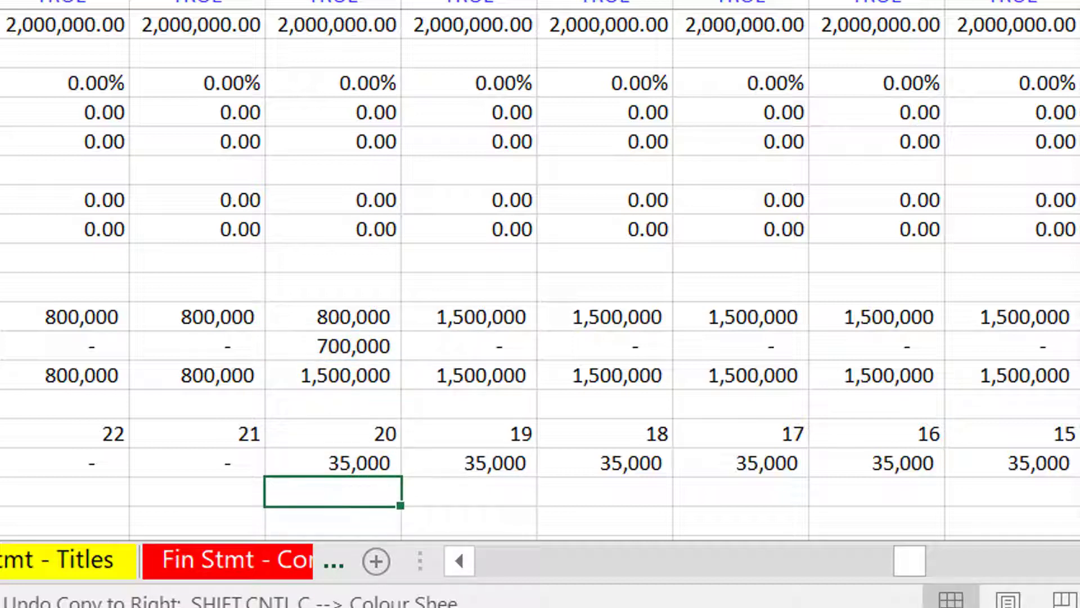
Step: Calculate the total depreciation in I196 with =I194+I182+I174 and copy the formula across all periods of row 196
{"action": "key", "text": "Up"}
{"action": "key", "text": "ctrl+Left"}
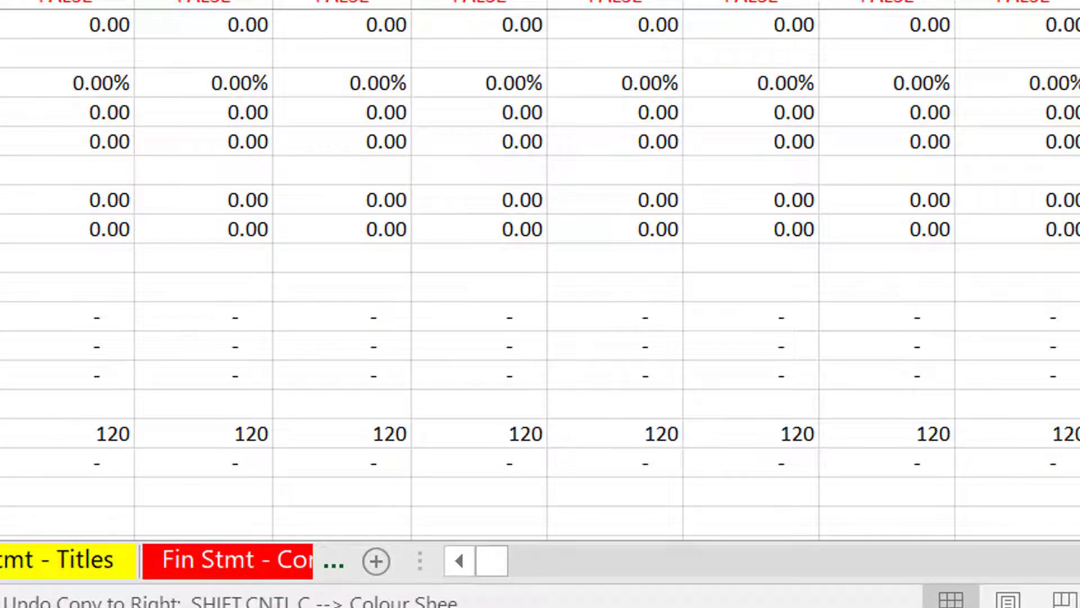
{"action": "key", "text": "Down"}
{"action": "key", "text": "Down"}
{"action": "key", "text": "Down"}
{"action": "key", "text": "Down"}
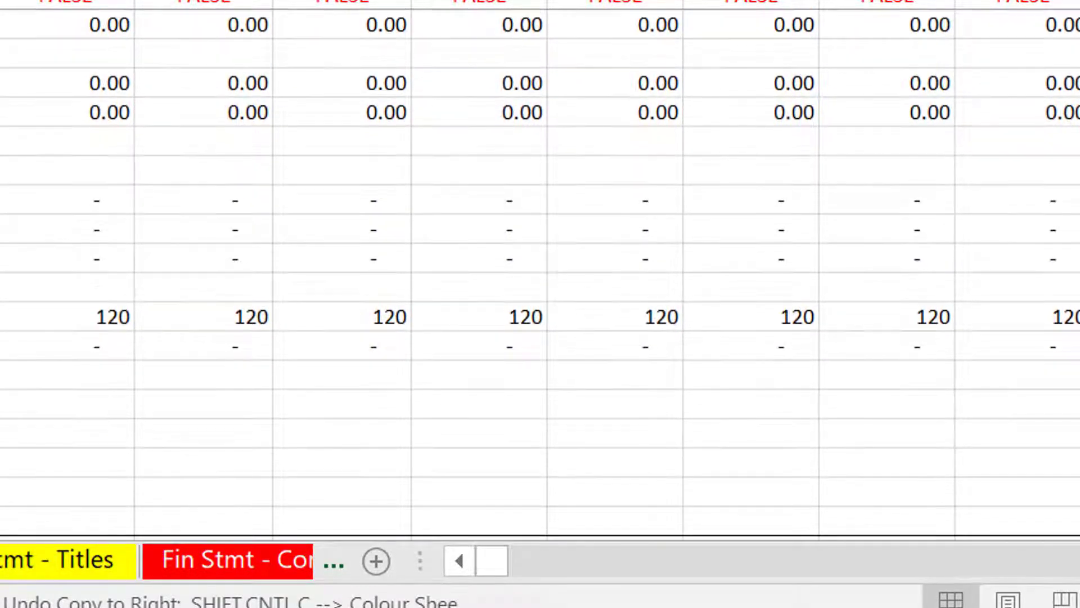
{"action": "key", "text": "Right"}
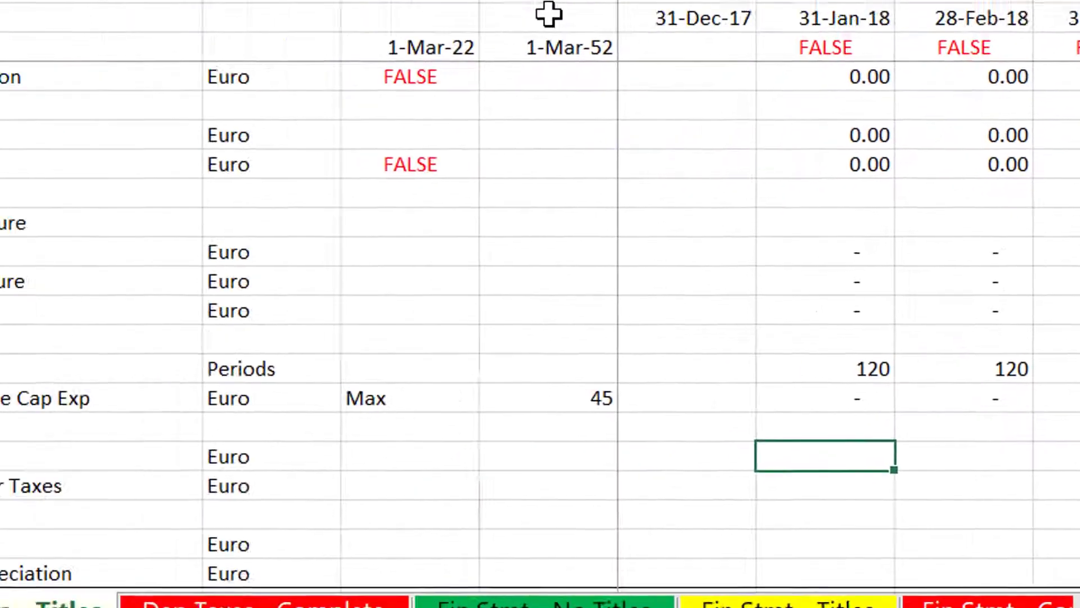
{"action": "type", "text": "="}
{"action": "key", "text": "Up"}
{"action": "key", "text": "Up"}
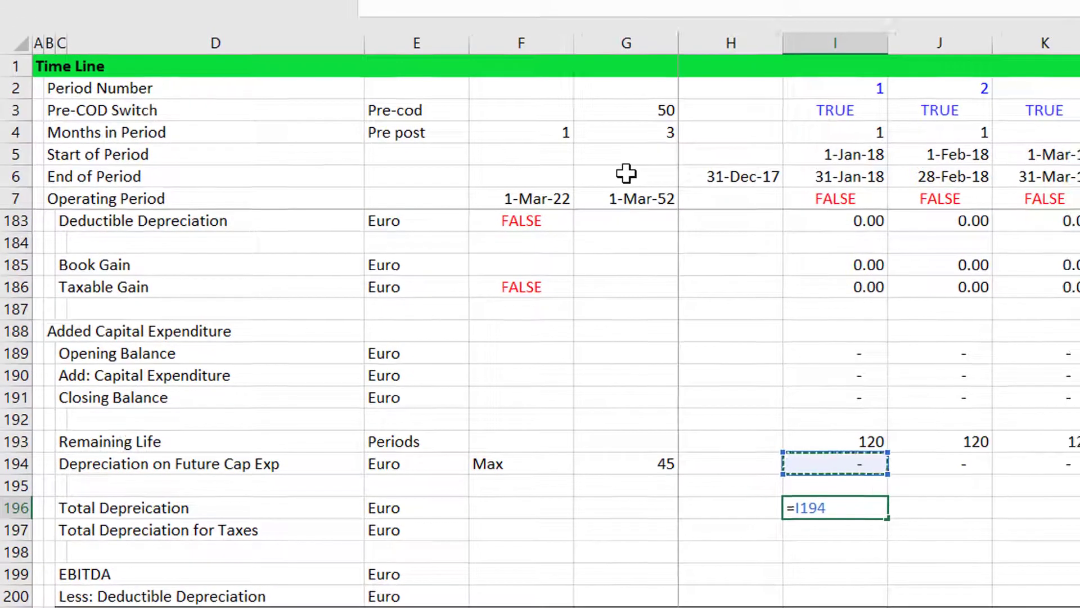
{"action": "type", "text": "+"}
{"action": "key", "text": "Up"}
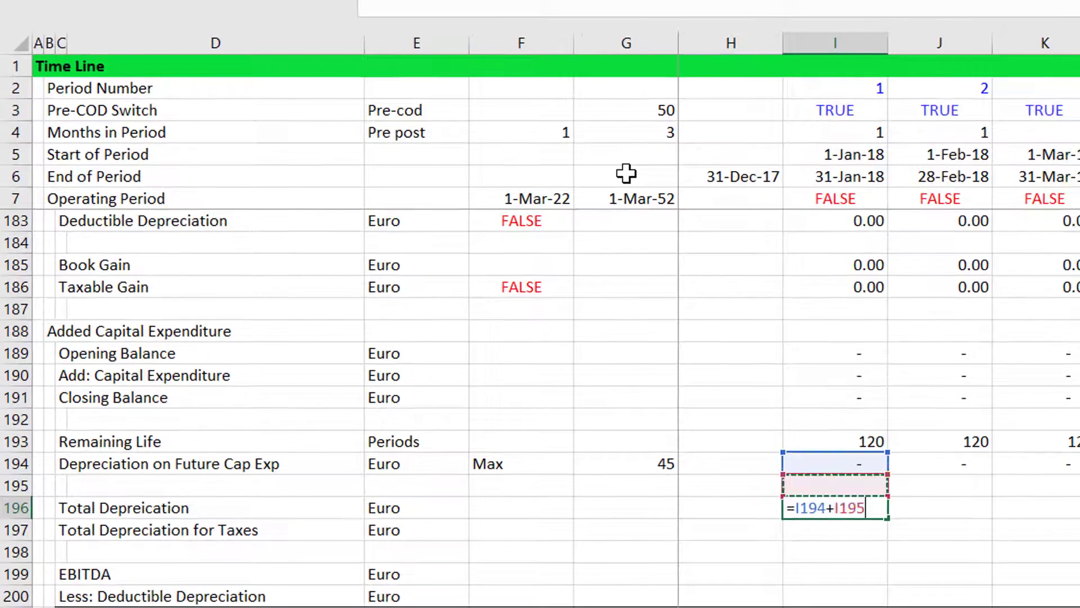
{"action": "key", "text": "Up"}
{"action": "key", "text": "Up"}
{"action": "key", "text": "Up"}
{"action": "key", "text": "Up"}
{"action": "key", "text": "Up"}
{"action": "key", "text": "Up"}
{"action": "key", "text": "Up"}
{"action": "key", "text": "Up"}
{"action": "key", "text": "Up"}
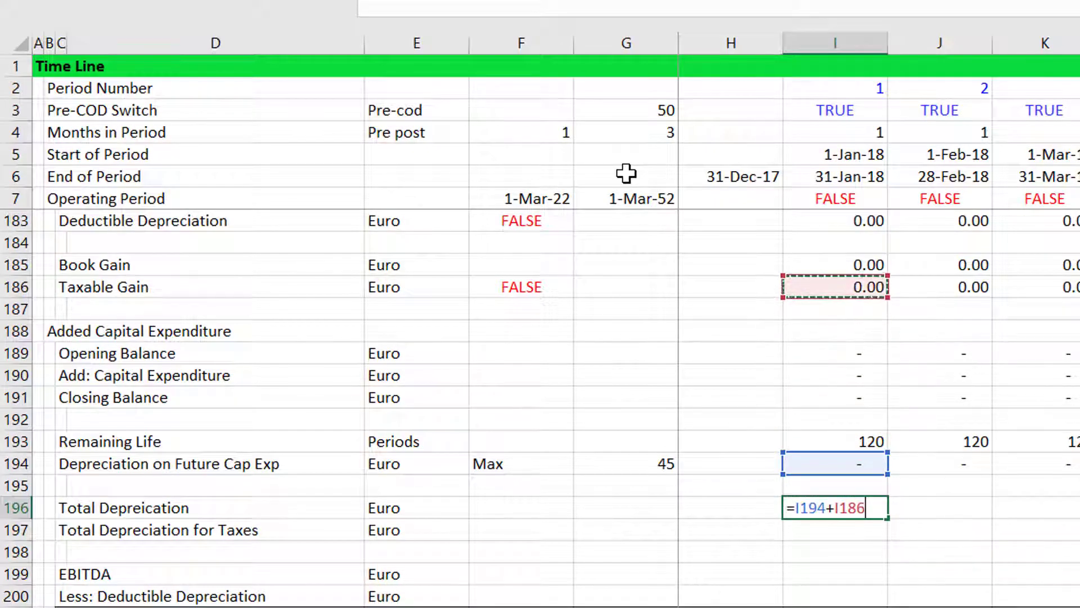
{"action": "key", "text": "Up"}
{"action": "key", "text": "Up"}
{"action": "key", "text": "Up"}
{"action": "key", "text": "Up"}
{"action": "key", "text": "Up"}
{"action": "key", "text": "Up"}
{"action": "key", "text": "Down"}
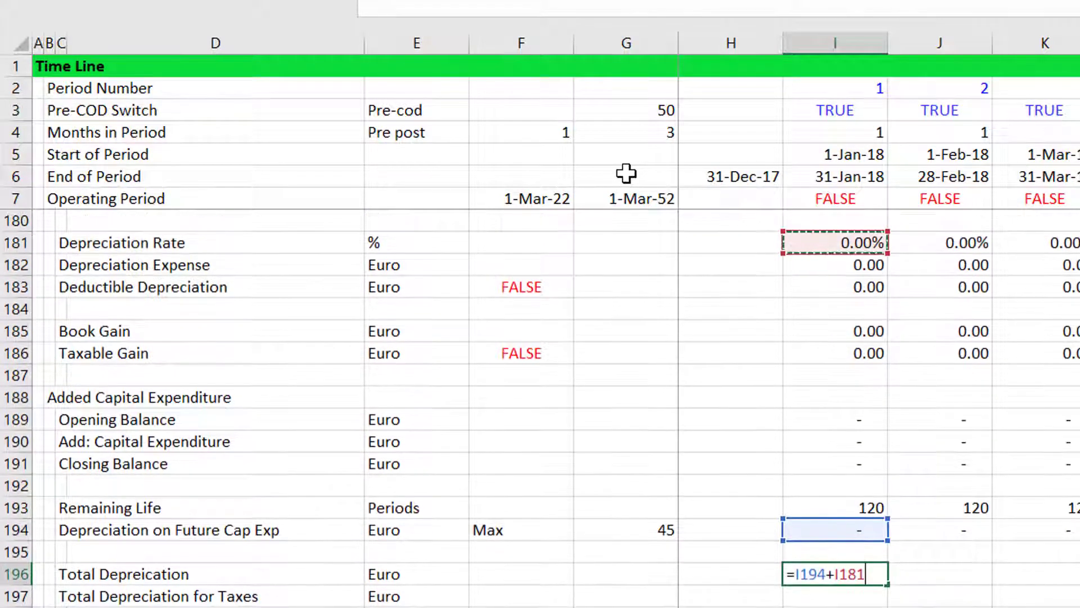
{"action": "key", "text": "Down"}
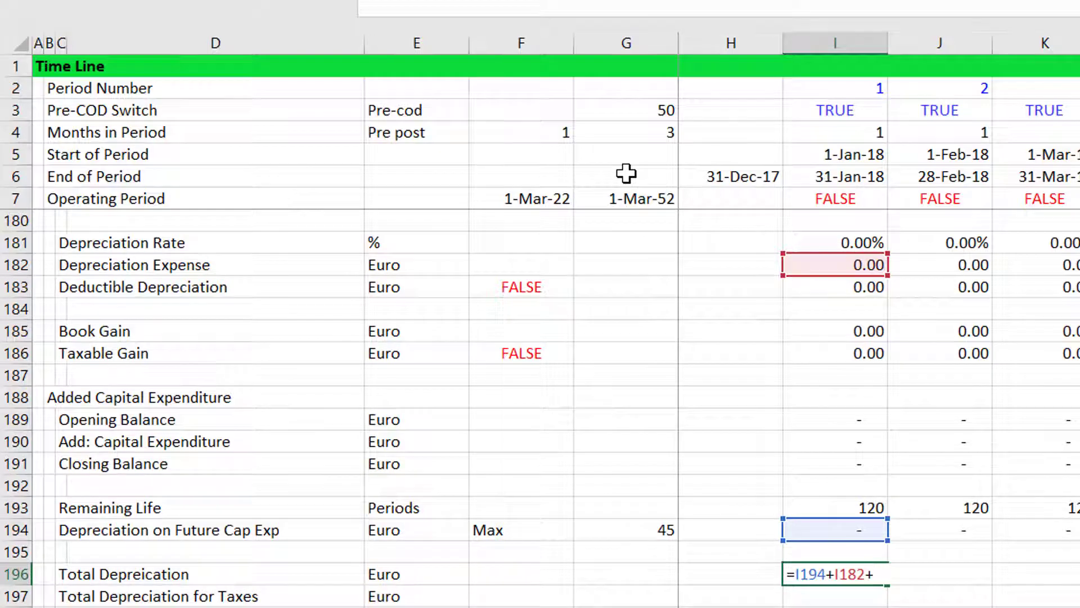
{"action": "key", "text": "Up"}
{"action": "key", "text": "Up"}
{"action": "key", "text": "Up"}
{"action": "key", "text": "Up"}
{"action": "key", "text": "Up"}
{"action": "key", "text": "Up"}
{"action": "key", "text": "Up"}
{"action": "key", "text": "Up"}
{"action": "key", "text": "Up"}
{"action": "key", "text": "Up"}
{"action": "key", "text": "Up"}
{"action": "key", "text": "Up"}
{"action": "key", "text": "Up"}
{"action": "key", "text": "Up"}
{"action": "key", "text": "Up"}
{"action": "key", "text": "Up"}
{"action": "key", "text": "Up"}
{"action": "key", "text": "Up"}
{"action": "key", "text": "Up"}
{"action": "key", "text": "Up"}
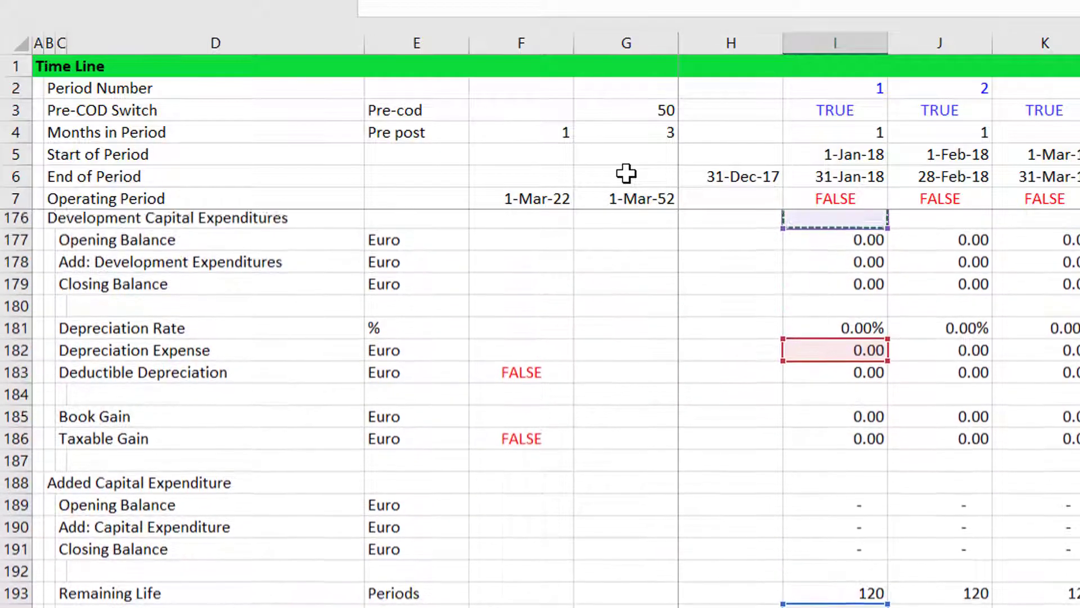
{"action": "key", "text": "Up"}
{"action": "key", "text": "Up"}
{"action": "key", "text": "Up"}
{"action": "key", "text": "Up"}
{"action": "key", "text": "Up"}
{"action": "key", "text": "Down"}
{"action": "key", "text": "Down"}
{"action": "key", "text": "Down"}
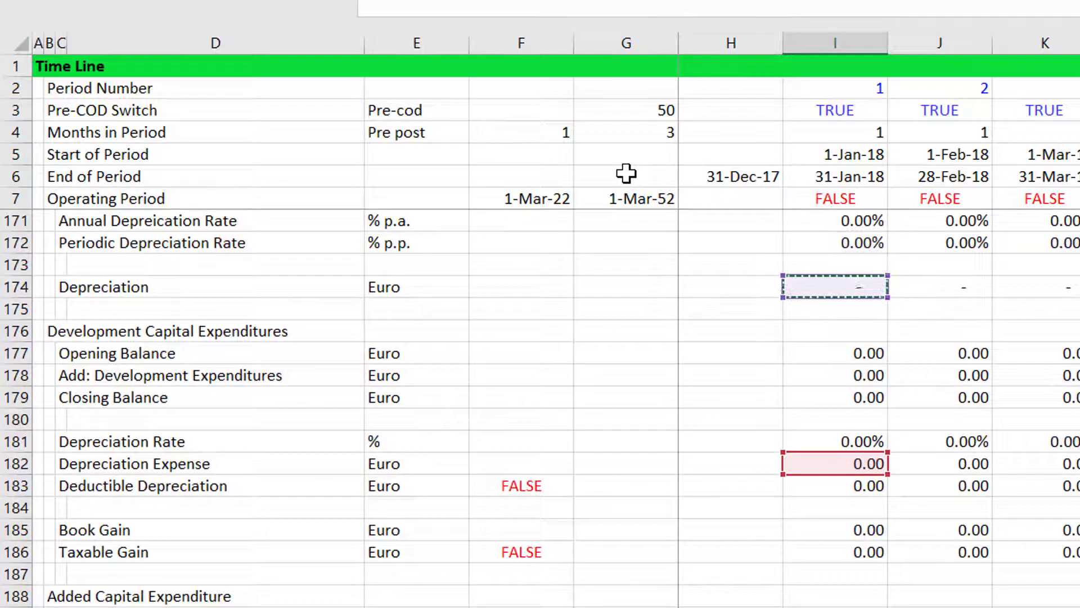
{"action": "key", "text": "ctrl+Return"}
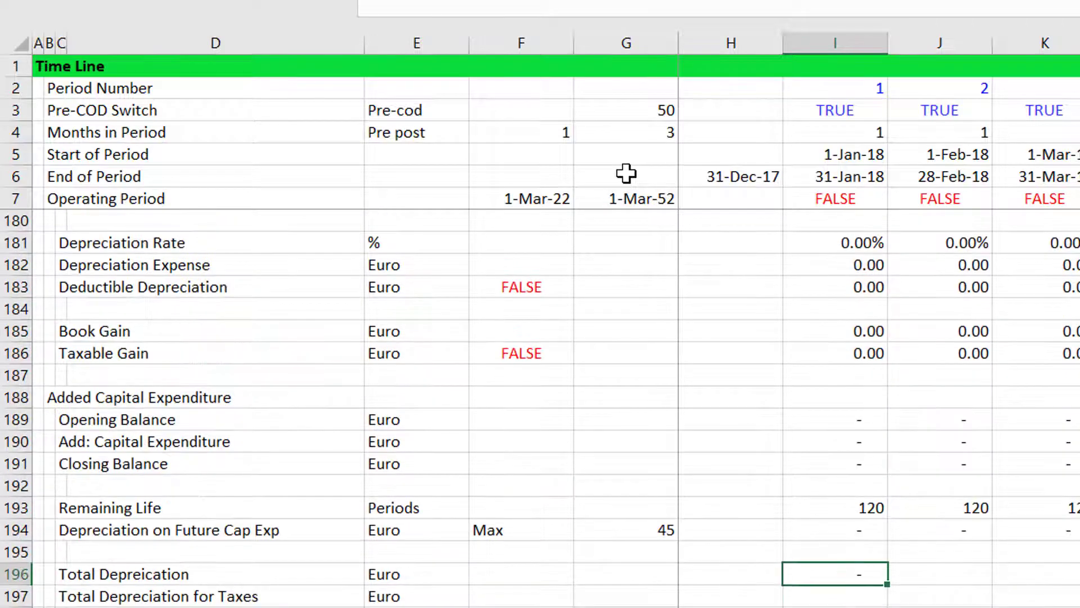
{"action": "key", "text": "ctrl+shift+Right"}
{"action": "key", "text": "ctrl+r"}
{"action": "key", "text": "Down"}
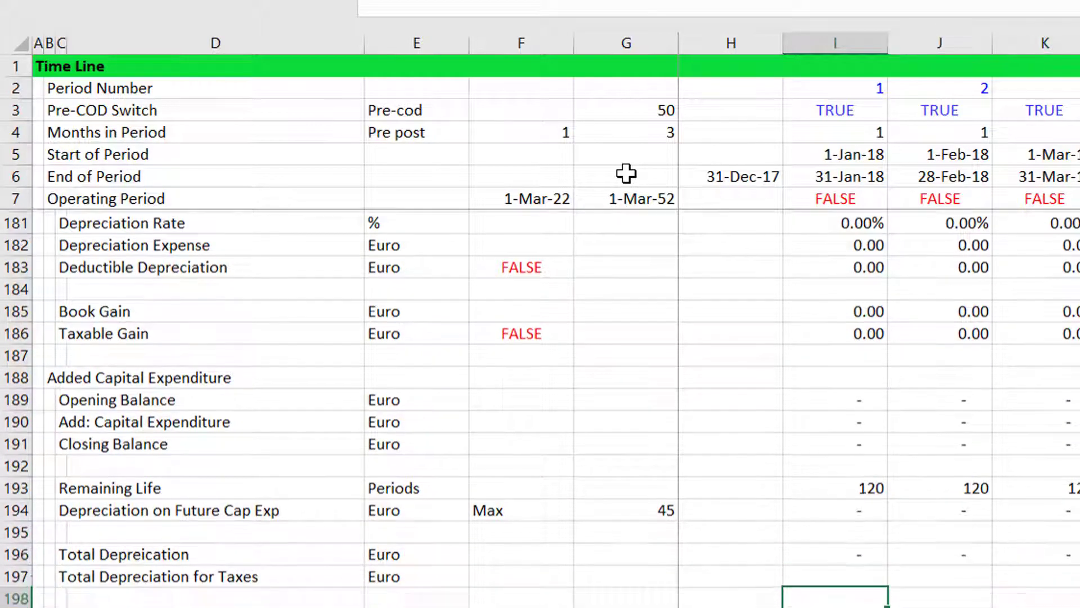
{"action": "key", "text": "Down"}
{"action": "key", "text": "Down"}
{"action": "key", "text": "Down"}
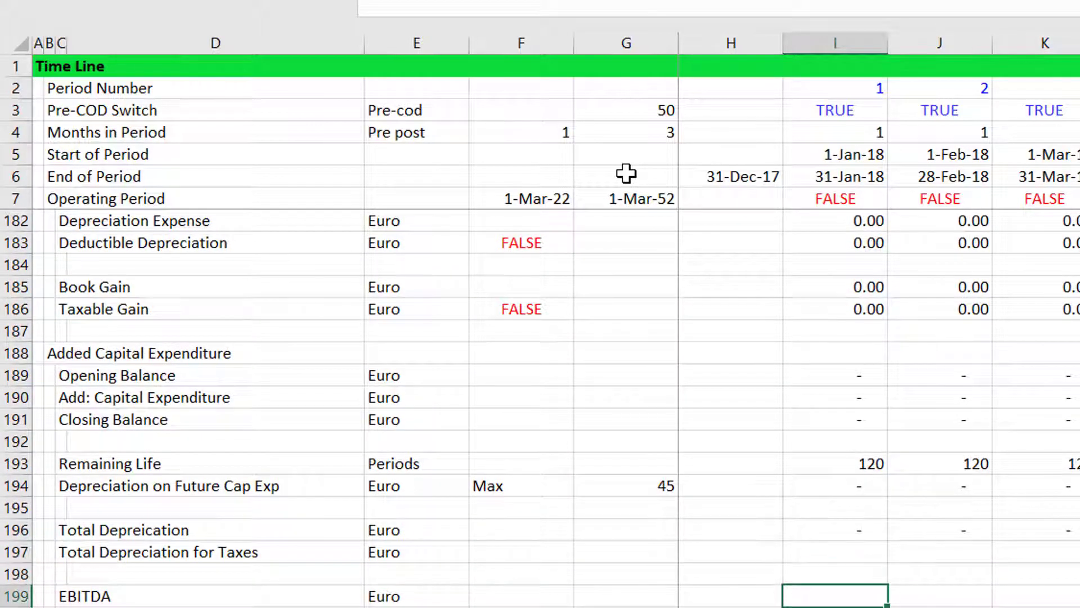
{"action": "key", "text": "Up"}
{"action": "key", "text": "Up"}
{"action": "key", "text": "Up"}
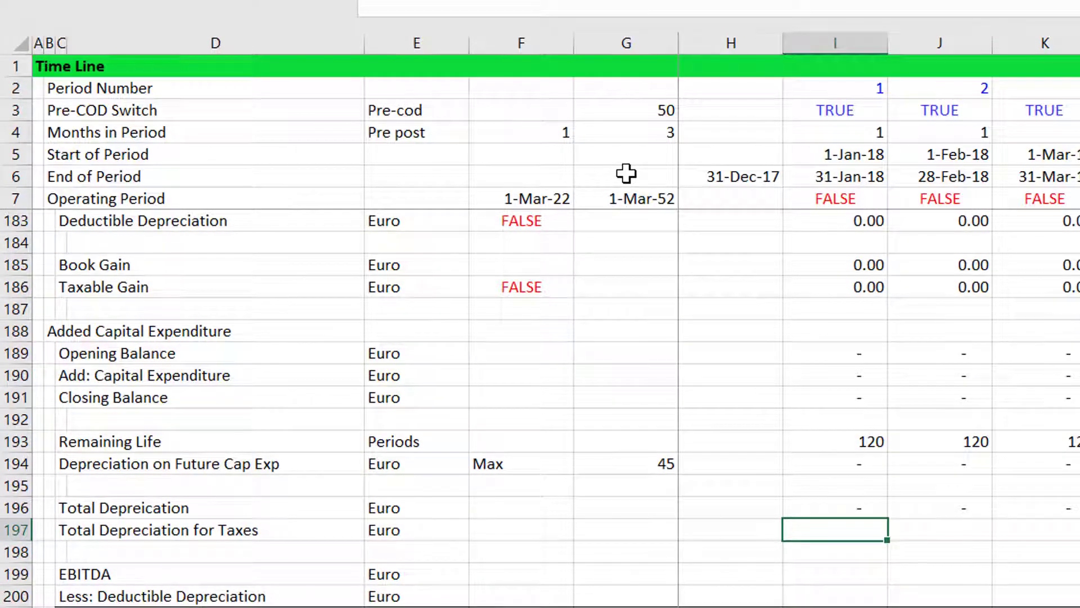
{"action": "type", "text": "="}
{"action": "key", "text": "Up"}
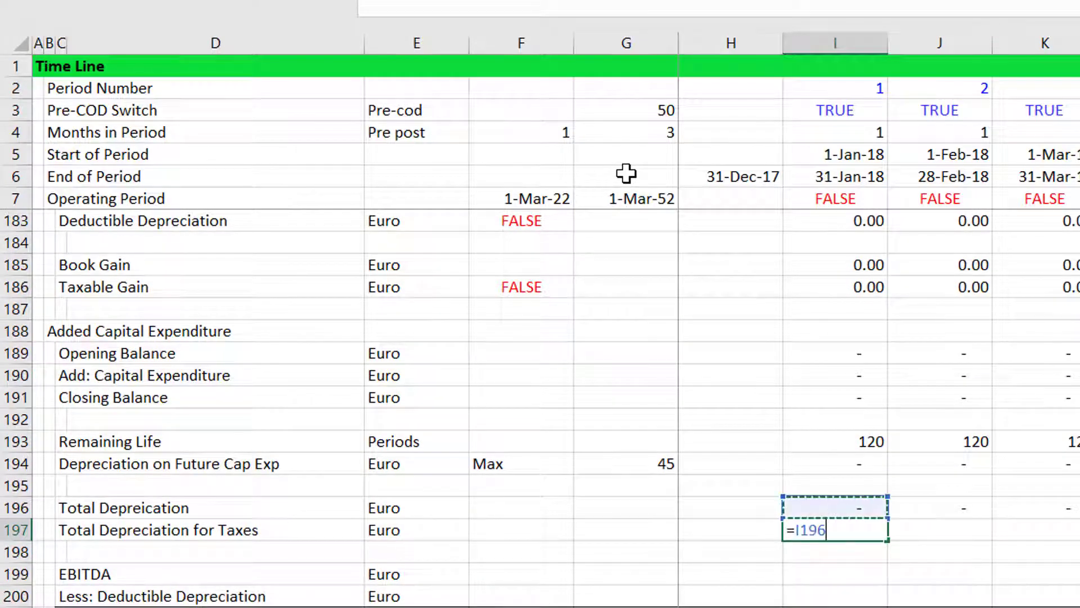
{"action": "type", "text": "-"}
{"action": "key", "text": "Up"}
{"action": "key", "text": "Up"}
{"action": "key", "text": "Up"}
{"action": "key", "text": "Up"}
{"action": "key", "text": "Up"}
{"action": "key", "text": "Up"}
{"action": "key", "text": "Up"}
{"action": "key", "text": "Up"}
{"action": "key", "text": "Up"}
{"action": "key", "text": "Up"}
{"action": "key", "text": "Up"}
{"action": "key", "text": "Up"}
{"action": "key", "text": "Up"}
{"action": "key", "text": "Up"}
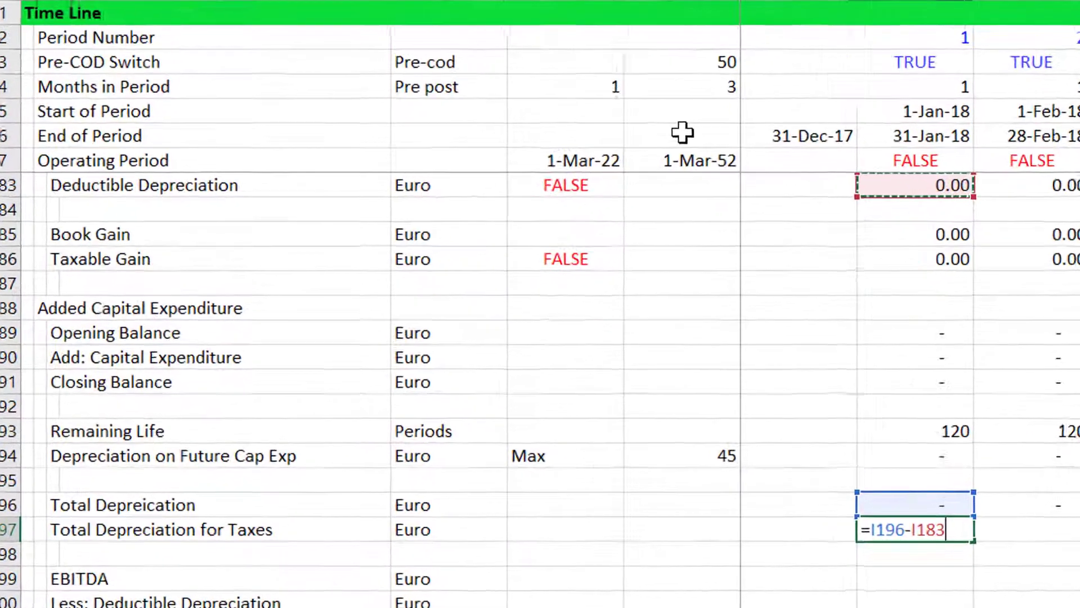
{"action": "key", "text": "Escape"}
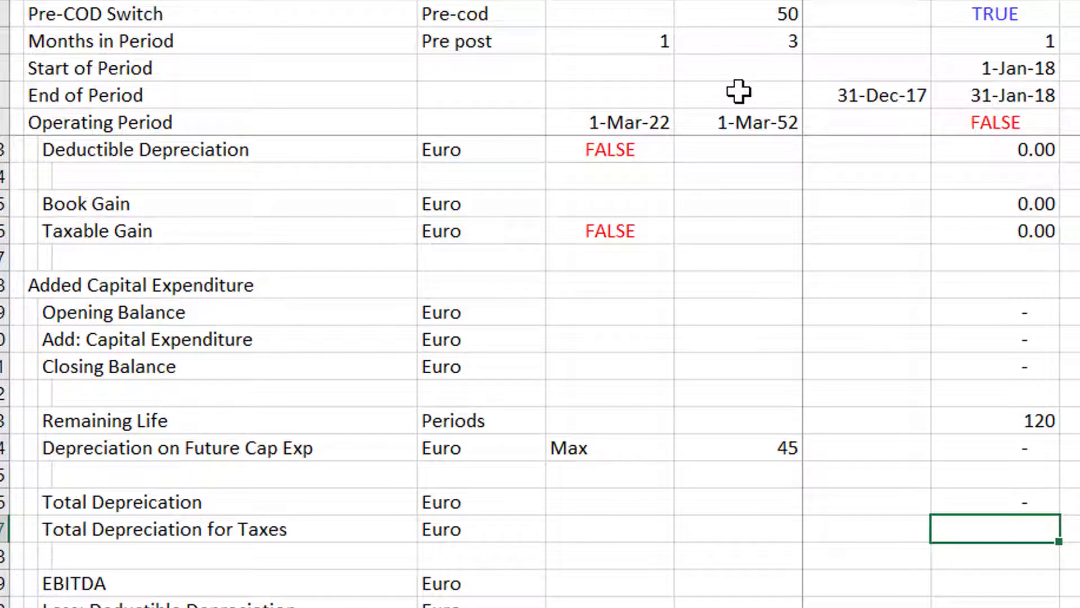
Step: Calculate Total Depreciation for Taxes in I197 with =I174+I183+I194, summing plant, deductible development and future capital expenditure depreciation
{"action": "type", "text": "="}
{"action": "key", "text": "Up"}
{"action": "key", "text": "Up"}
{"action": "key", "text": "Up"}
{"action": "key", "text": "Up"}
{"action": "key", "text": "Up"}
{"action": "key", "text": "Up"}
{"action": "key", "text": "Up"}
{"action": "key", "text": "Up"}
{"action": "key", "text": "Up"}
{"action": "key", "text": "Up"}
{"action": "key", "text": "Up"}
{"action": "key", "text": "Up"}
{"action": "key", "text": "Up"}
{"action": "key", "text": "Up"}
{"action": "key", "text": "Up"}
{"action": "key", "text": "Up"}
{"action": "key", "text": "Up"}
{"action": "key", "text": "Up"}
{"action": "key", "text": "Up"}
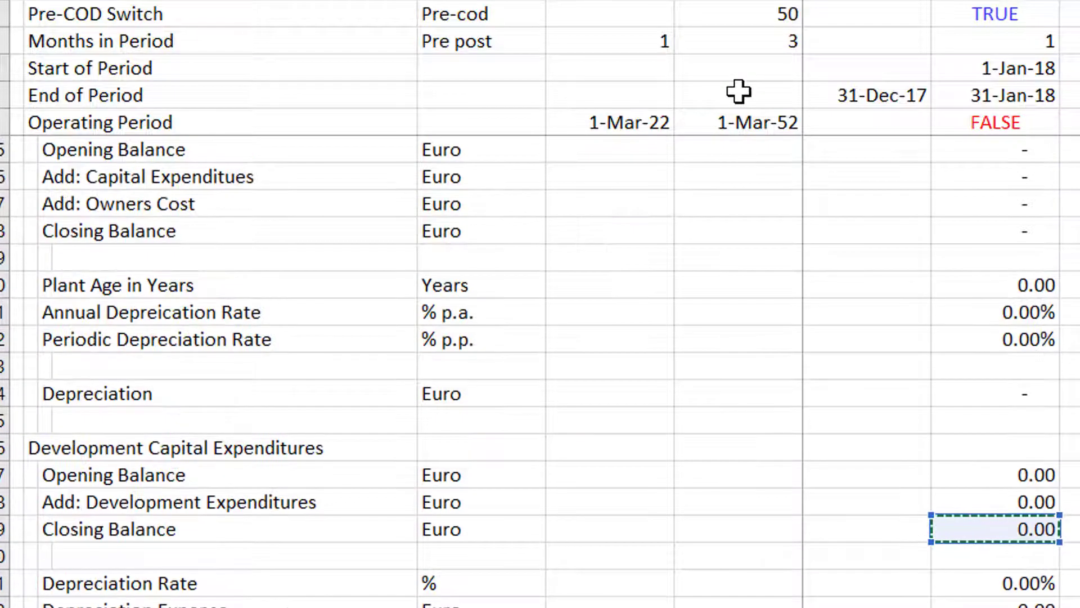
{"action": "key", "text": "Up"}
{"action": "key", "text": "Up"}
{"action": "key", "text": "Up"}
{"action": "key", "text": "Up"}
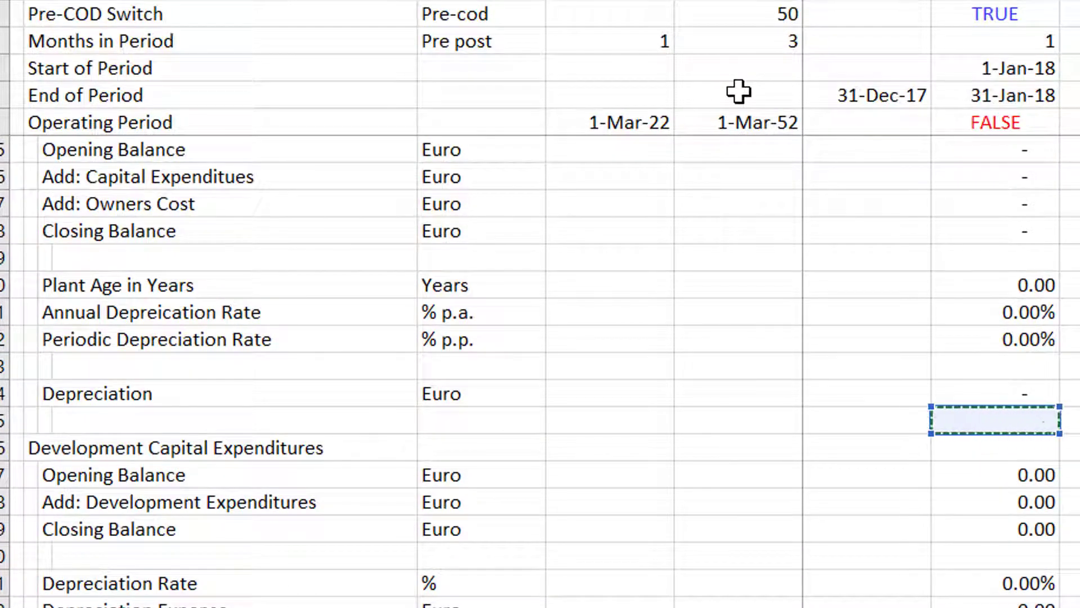
{"action": "type", "text": "+"}
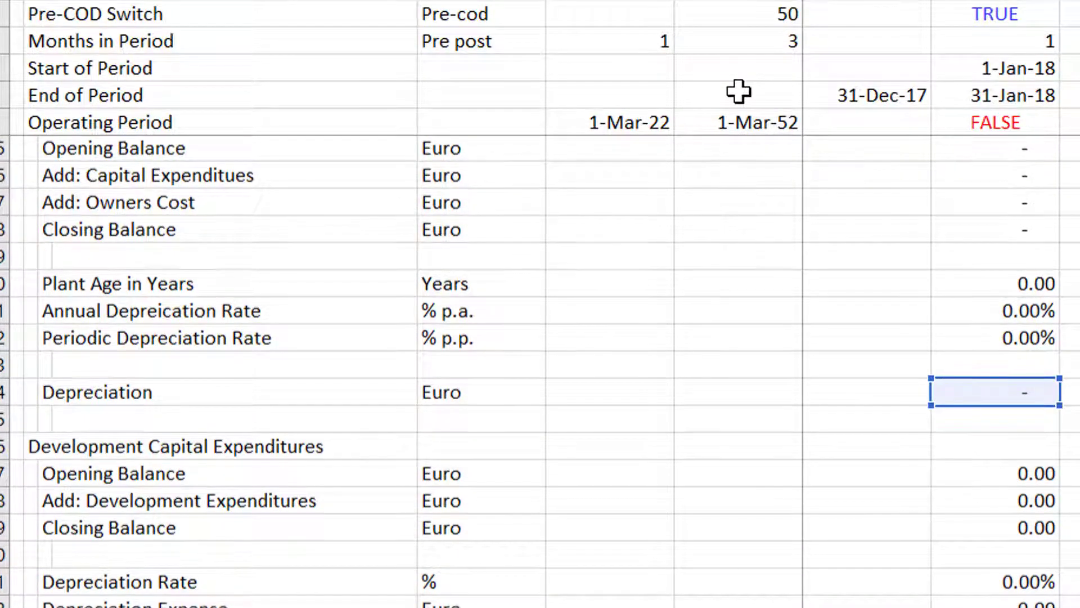
{"action": "key", "text": "Down"}
{"action": "key", "text": "Down"}
{"action": "key", "text": "Up"}
{"action": "key", "text": "Up"}
{"action": "key", "text": "Up"}
{"action": "key", "text": "Up"}
{"action": "key", "text": "Up"}
{"action": "key", "text": "Up"}
{"action": "key", "text": "Up"}
{"action": "key", "text": "Up"}
{"action": "key", "text": "Up"}
{"action": "key", "text": "Up"}
{"action": "key", "text": "Up"}
{"action": "key", "text": "Up"}
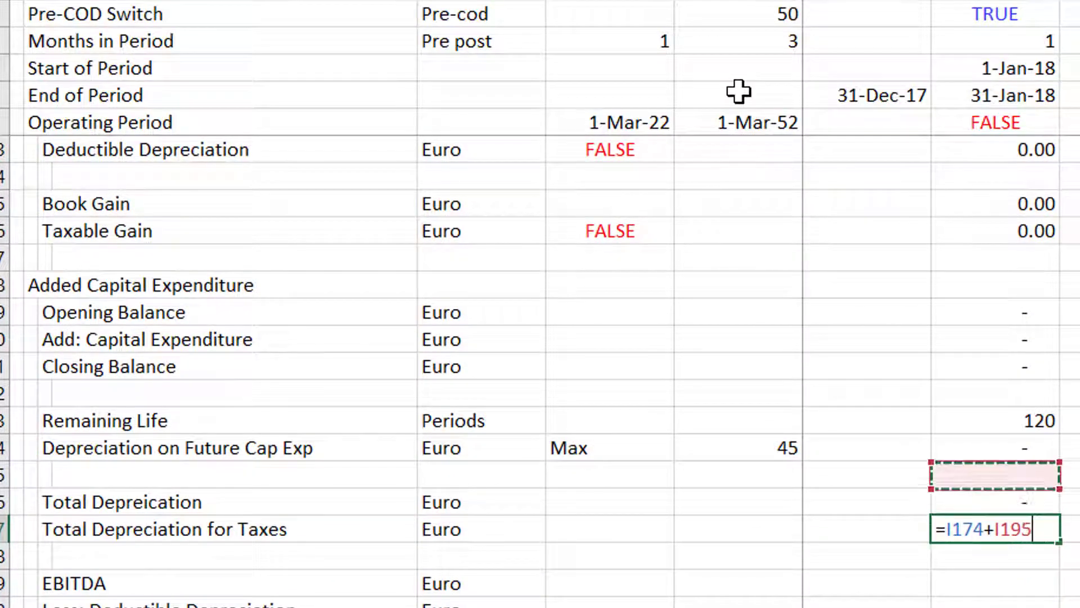
{"action": "key", "text": "Up"}
{"action": "key", "text": "Up"}
{"action": "key", "text": "Up"}
{"action": "key", "text": "Up"}
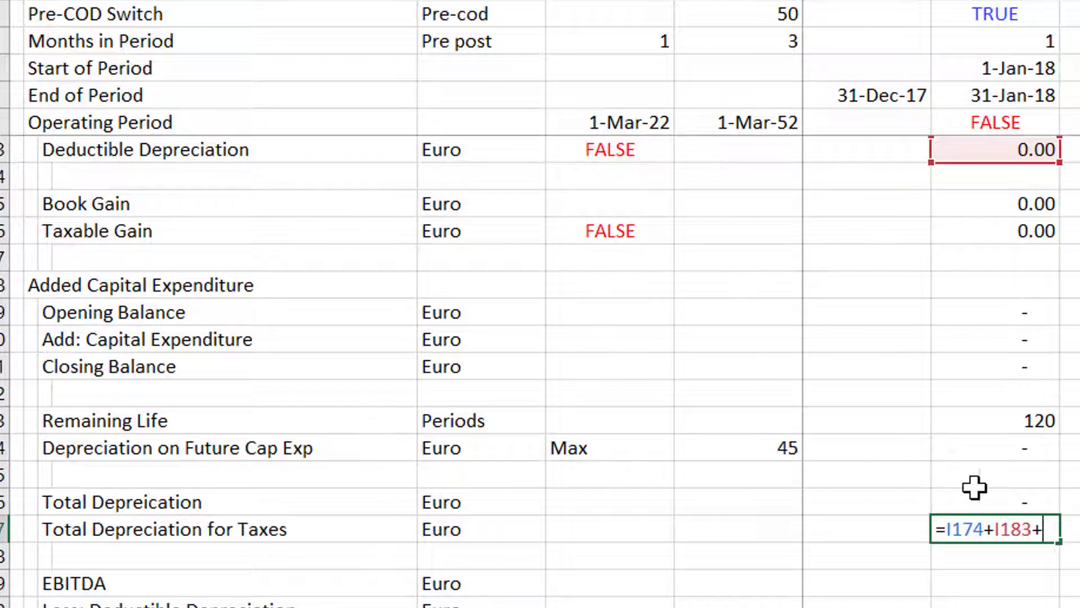
{"action": "type", "text": "+"}
{"action": "key", "text": "Up"}
{"action": "key", "text": "Up"}
{"action": "key", "text": "Up"}
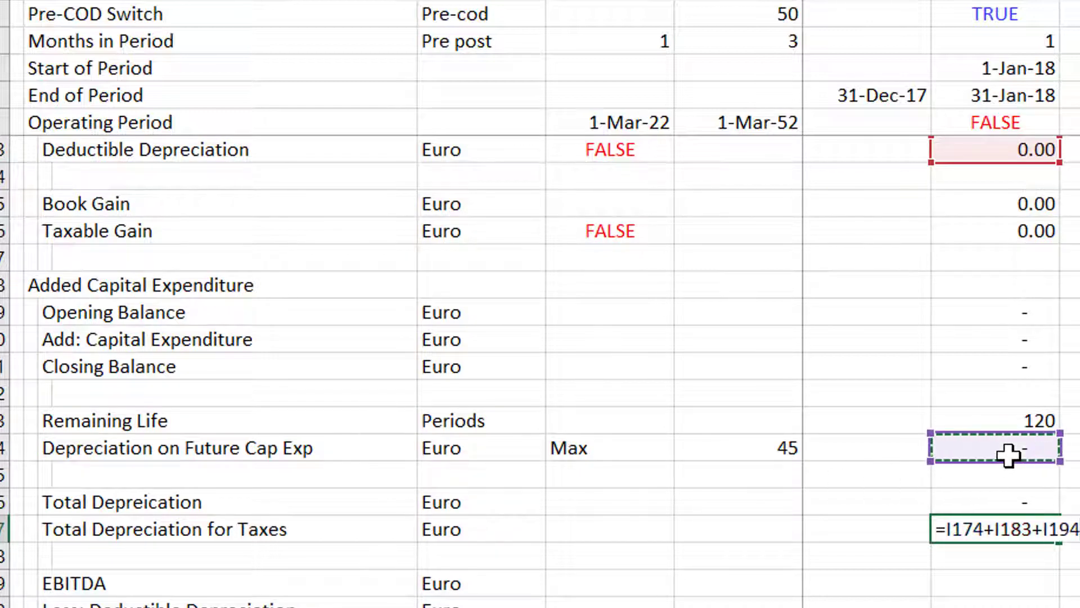
{"action": "key", "text": "Return"}
Step: Link EBITDA in I199 to the first-period EBITDA in the Free Cash Flow section
{"action": "key", "text": "Up"}
{"action": "key", "text": "Down"}
{"action": "key", "text": "Down"}
{"action": "key", "text": "Down"}
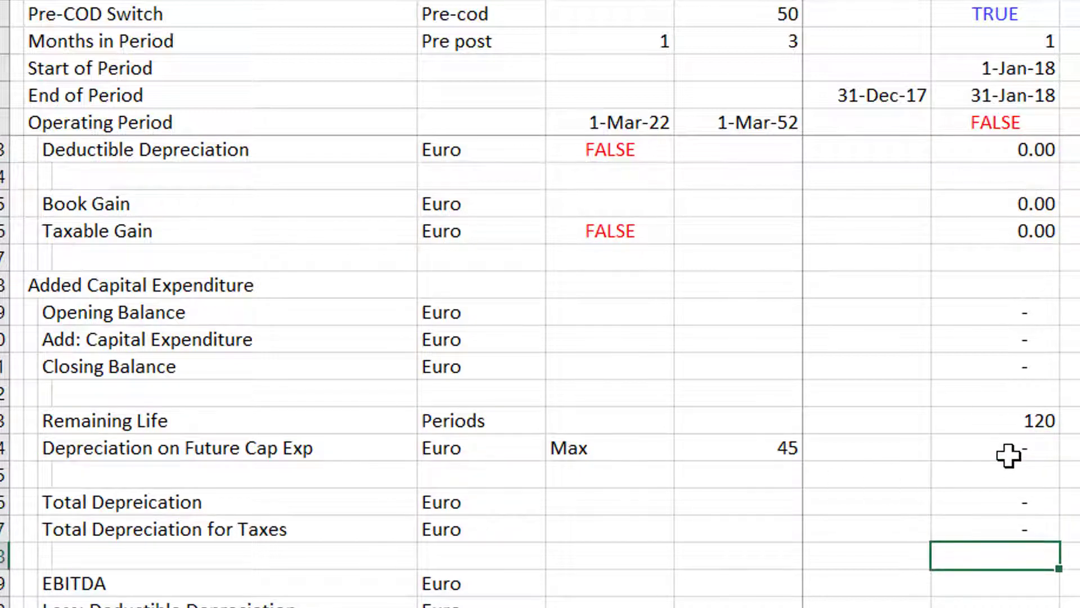
{"action": "key", "text": "Up"}
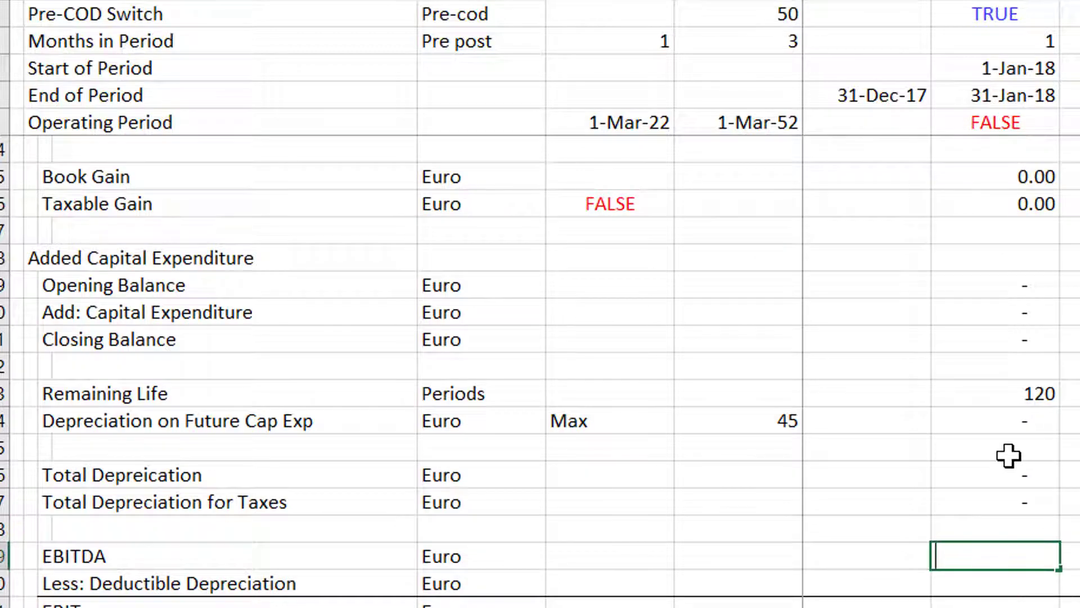
{"action": "type", "text": "="}
{"action": "key", "text": "Up"}
{"action": "key", "text": "Up"}
{"action": "key", "text": "Up"}
{"action": "key", "text": "Up"}
{"action": "key", "text": "Up"}
{"action": "key", "text": "Up"}
{"action": "key", "text": "Up"}
{"action": "key", "text": "Up"}
{"action": "key", "text": "Up"}
{"action": "key", "text": "Up"}
{"action": "key", "text": "Up"}
{"action": "key", "text": "Up"}
{"action": "key", "text": "Up"}
{"action": "key", "text": "Up"}
{"action": "key", "text": "Up"}
{"action": "key", "text": "Up"}
{"action": "key", "text": "Up"}
{"action": "key", "text": "Up"}
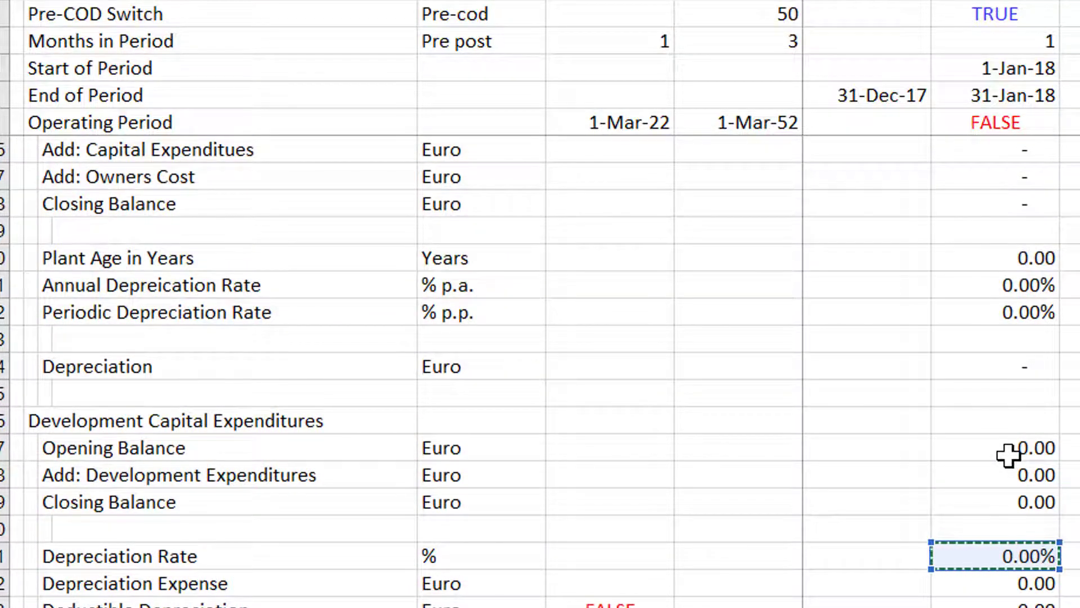
{"action": "key", "text": "Up"}
{"action": "key", "text": "Up"}
{"action": "key", "text": "Up"}
{"action": "key", "text": "Up"}
{"action": "key", "text": "Up"}
{"action": "key", "text": "Up"}
{"action": "key", "text": "Up"}
{"action": "key", "text": "Up"}
{"action": "key", "text": "Up"}
{"action": "key", "text": "Up"}
{"action": "key", "text": "Up"}
{"action": "key", "text": "Up"}
{"action": "key", "text": "Up"}
{"action": "key", "text": "Up"}
{"action": "key", "text": "Up"}
{"action": "key", "text": "Up"}
{"action": "key", "text": "Up"}
{"action": "key", "text": "Up"}
{"action": "key", "text": "Up"}
{"action": "key", "text": "Up"}
{"action": "key", "text": "Down"}
{"action": "key", "text": "Down"}
{"action": "key", "text": "Down"}
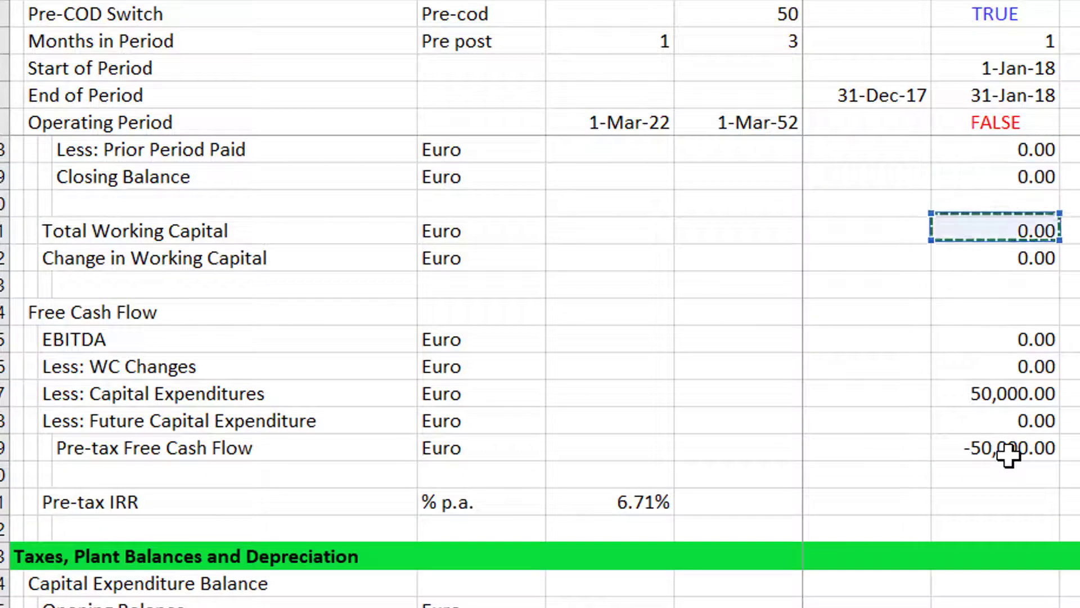
{"action": "key", "text": "Down"}
{"action": "key", "text": "Down"}
{"action": "key", "text": "Down"}
{"action": "key", "text": "Down"}
{"action": "key", "text": "Return"}
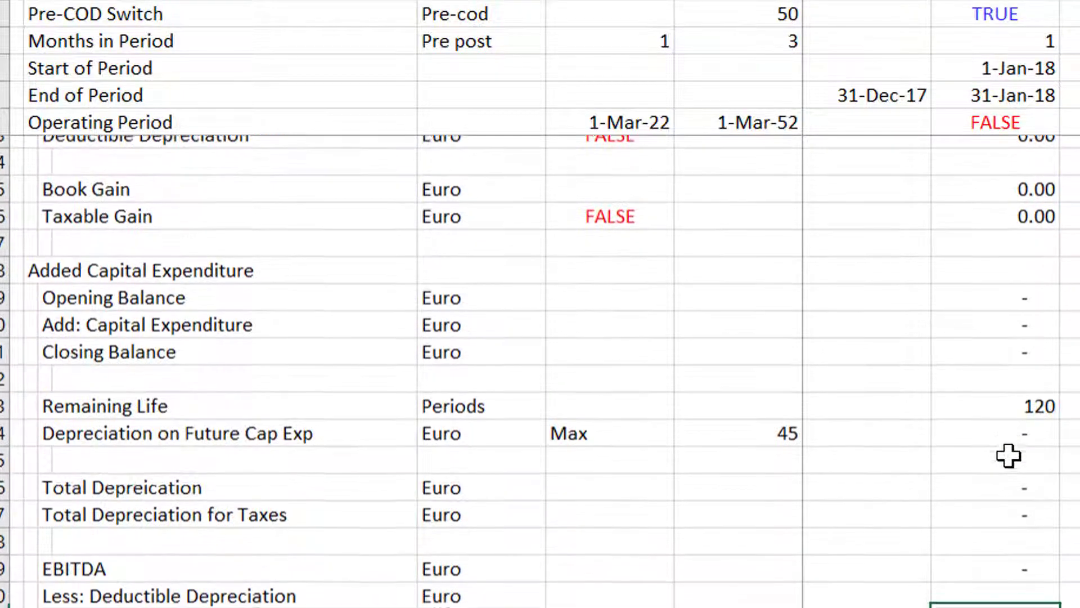
Step: Link Less: Deductible Depreciation in I200 to Total Depreciation for Taxes in I197
{"action": "type", "text": "="}
{"action": "key", "text": "Up"}
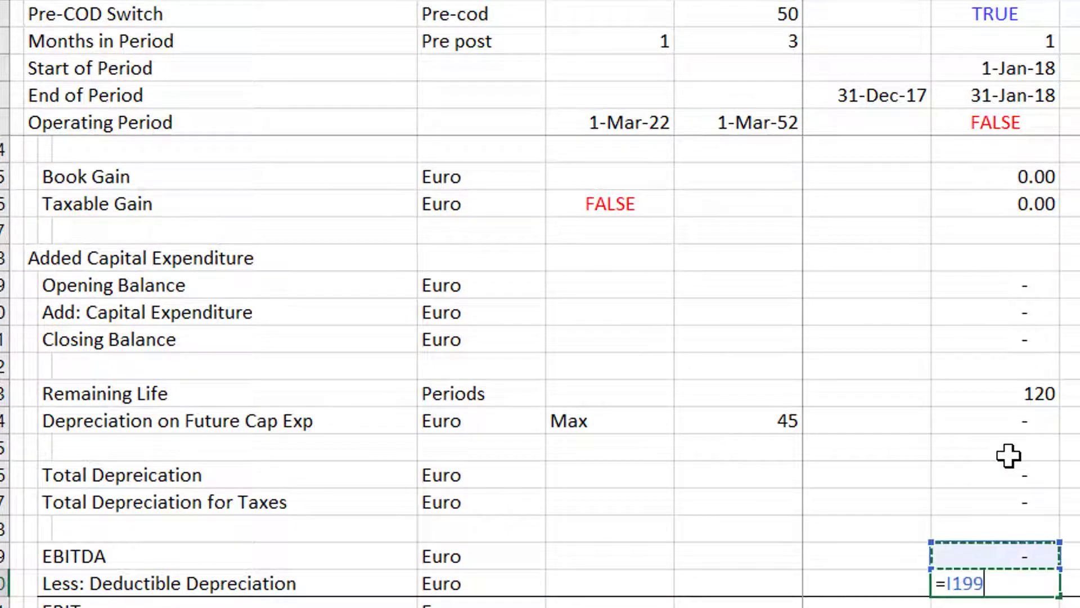
{"action": "key", "text": "Up"}
{"action": "key", "text": "Up"}
{"action": "key", "text": "Return"}
Step: Calculate EBIT in I201 with =I199-I200, subtracting deductible depreciation from EBITDA
{"action": "key", "text": "Down"}
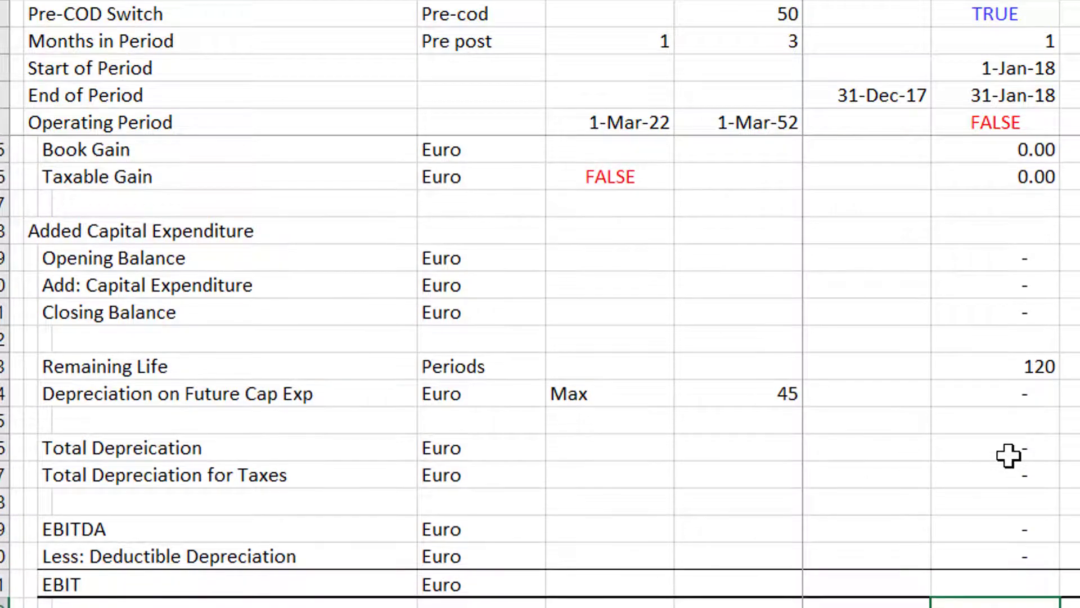
{"action": "key", "text": "Up"}
{"action": "type", "text": "="}
{"action": "key", "text": "Up"}
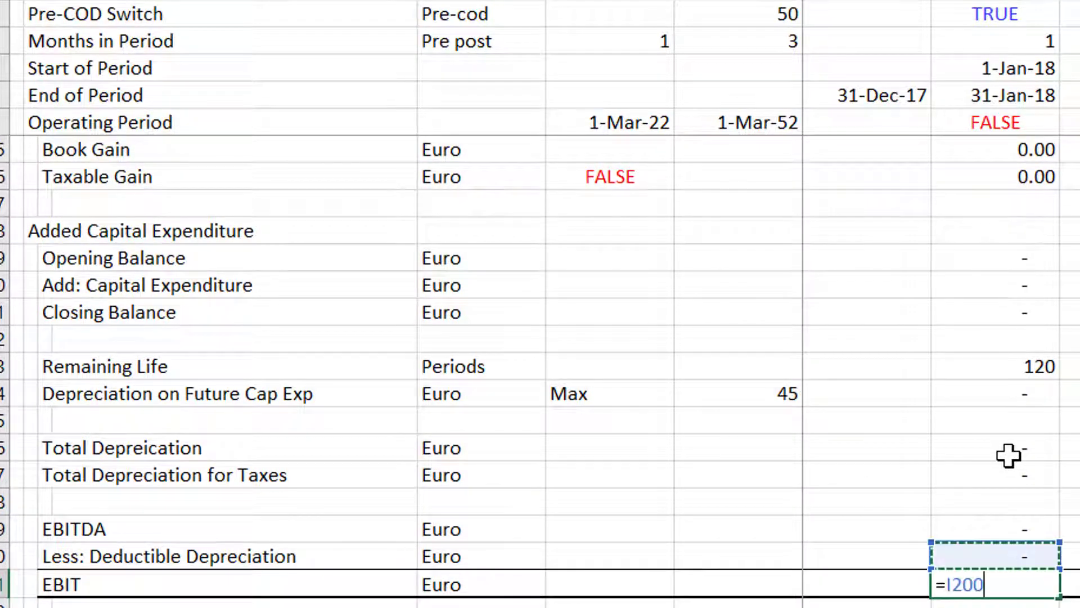
{"action": "key", "text": "Up"}
{"action": "type", "text": "-"}
{"action": "key", "text": "Up"}
{"action": "key", "text": "Return"}
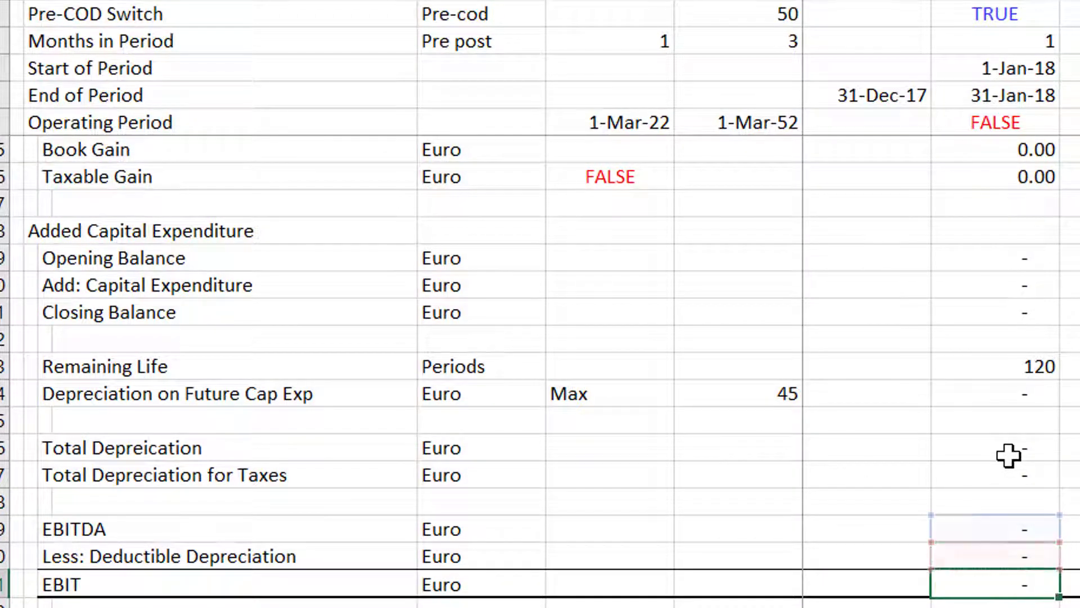
Step: Link cell F203 in the Taxes without NOL row to the Income Tax Rate in the Taxes and Depreciation assumptions
{"action": "key", "text": "Down"}
{"action": "key", "text": "Down"}
{"action": "key", "text": "Down"}
{"action": "key", "text": "Down"}
{"action": "key", "text": "Up"}
{"action": "key", "text": "Up"}
{"action": "key", "text": "Up"}
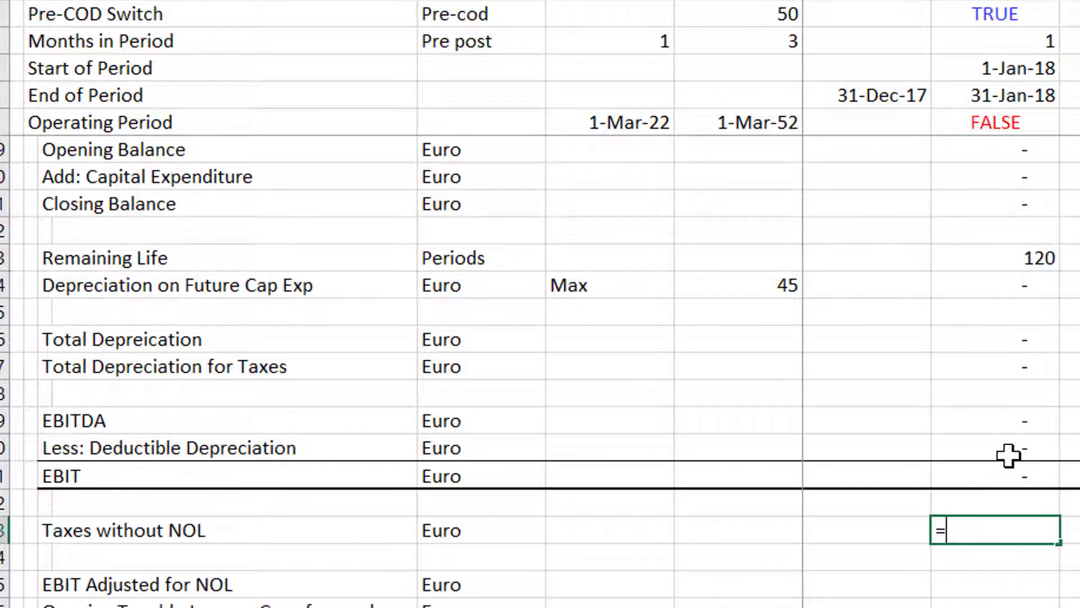
{"action": "type", "text": "="}
{"action": "key", "text": "Escape"}
{"action": "key", "text": "Left"}
{"action": "key", "text": "Left"}
{"action": "key", "text": "Left"}
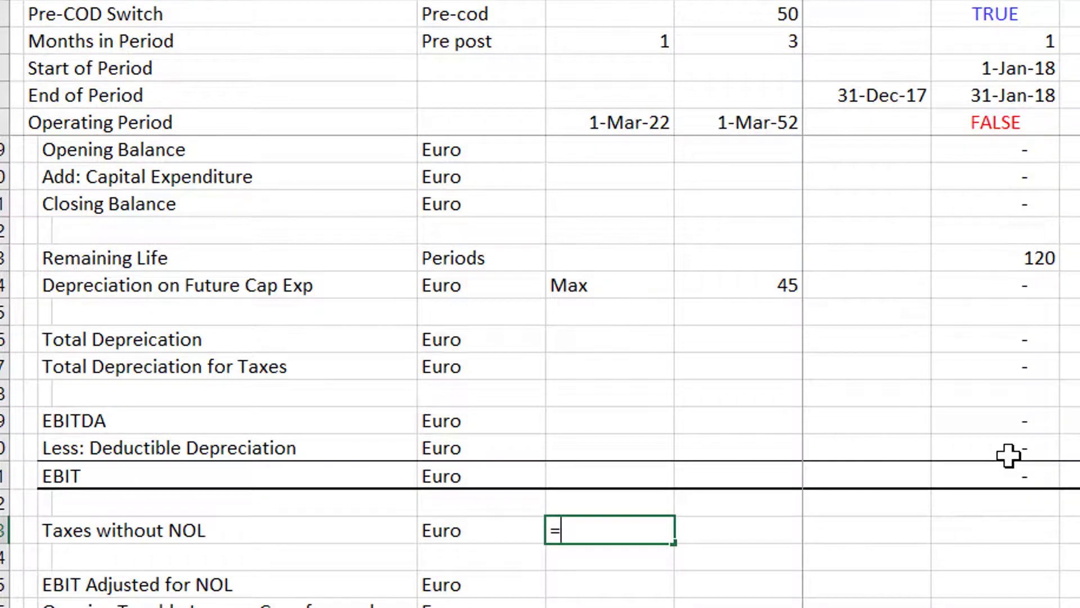
{"action": "type", "text": "="}
{"action": "key", "text": "Up"}
{"action": "key", "text": "Up"}
{"action": "key", "text": "Up"}
{"action": "key", "text": "Up"}
{"action": "key", "text": "Up"}
{"action": "key", "text": "Up"}
{"action": "key", "text": "Up"}
{"action": "key", "text": "Up"}
{"action": "key", "text": "Up"}
{"action": "key", "text": "Up"}
{"action": "key", "text": "Up"}
{"action": "key", "text": "Up"}
{"action": "key", "text": "Up"}
{"action": "key", "text": "Up"}
{"action": "key", "text": "Up"}
{"action": "key", "text": "Up"}
{"action": "key", "text": "Up"}
{"action": "key", "text": "Up"}
{"action": "key", "text": "Up"}
{"action": "key", "text": "Up"}
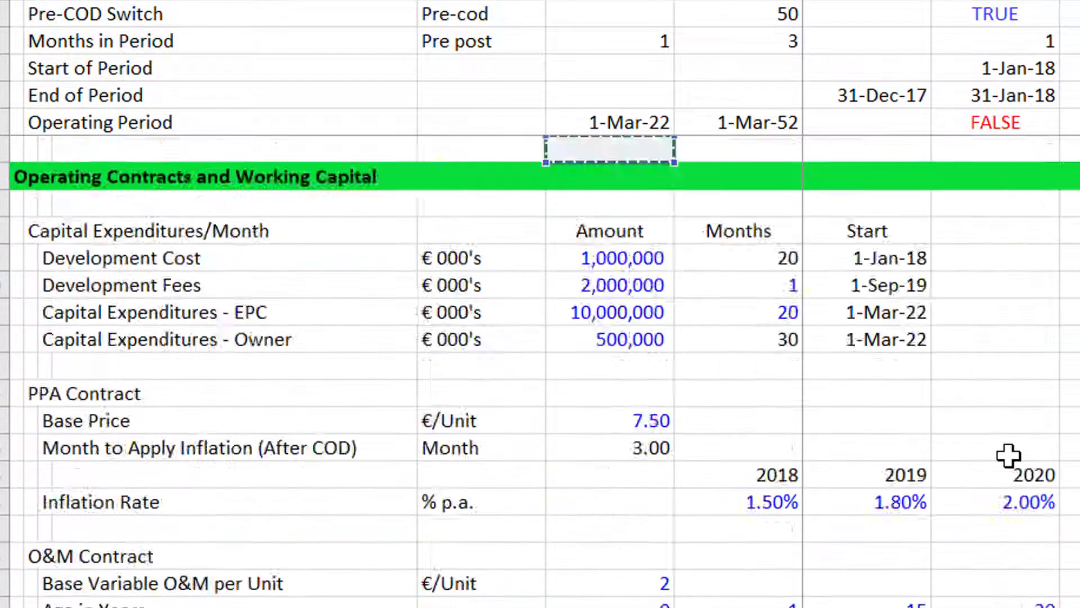
{"action": "key", "text": "Page_Up"}
{"action": "key", "text": "Page_Up"}
{"action": "key", "text": "Page_Down"}
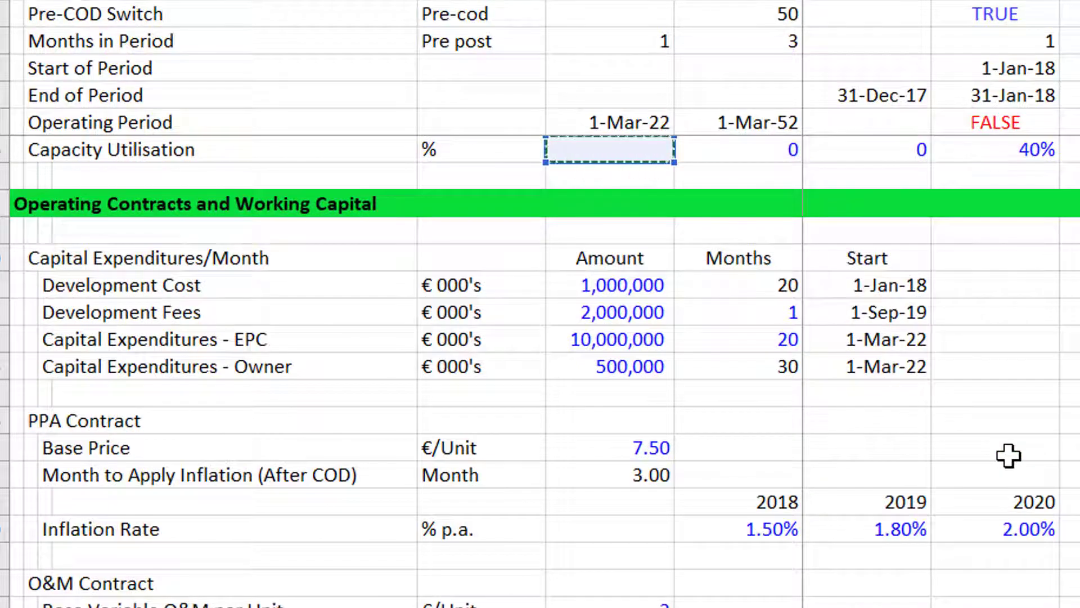
{"action": "key", "text": "Page_Down"}
{"action": "key", "text": "Down"}
{"action": "key", "text": "Down"}
{"action": "key", "text": "Down"}
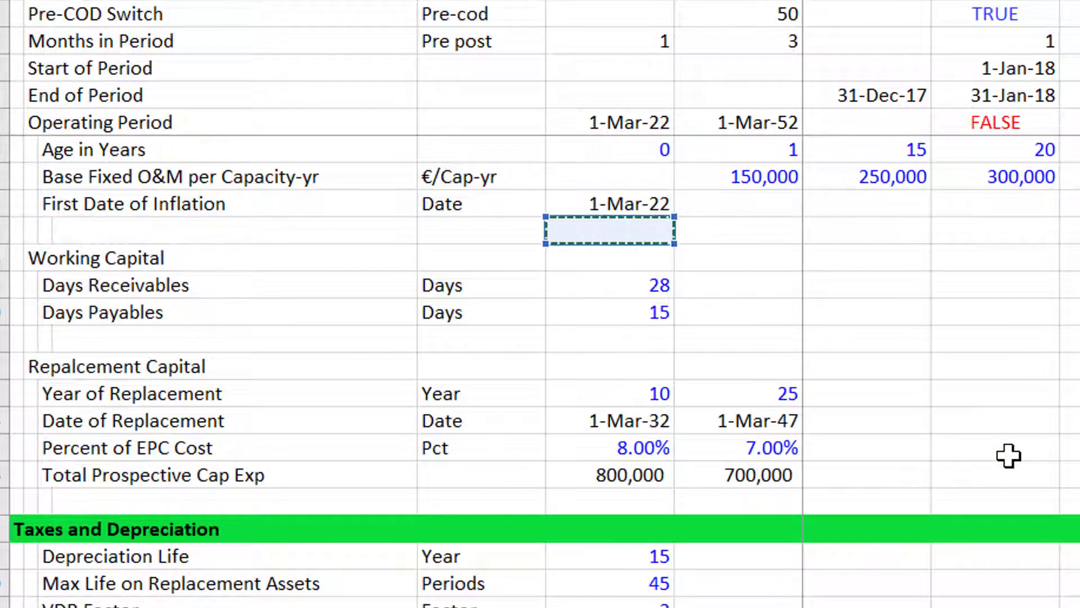
{"action": "key", "text": "Page_Down"}
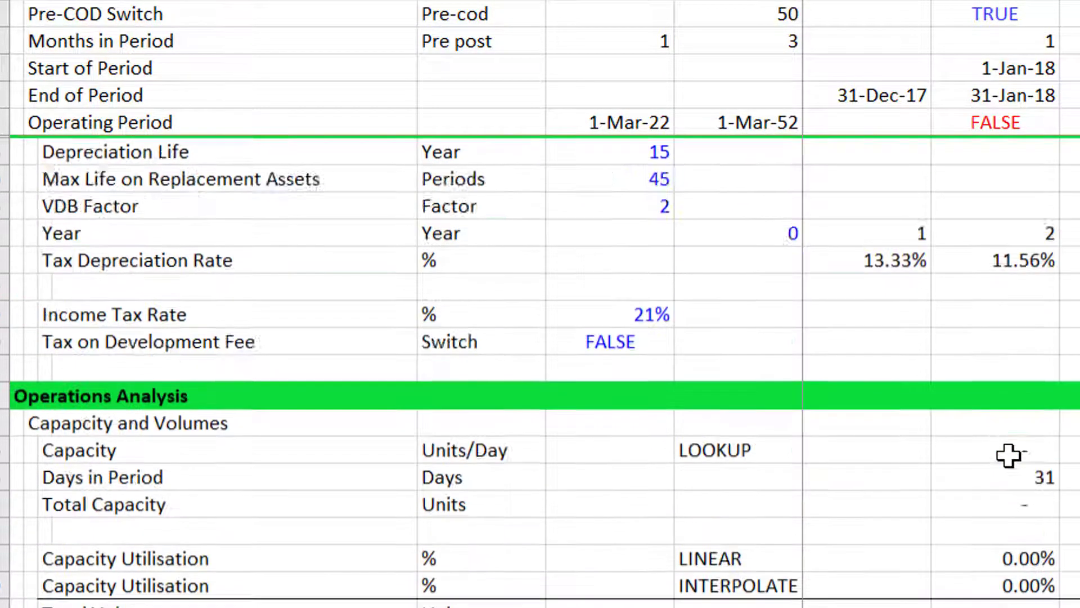
{"action": "key", "text": "Down"}
{"action": "key", "text": "Down"}
{"action": "key", "text": "Down"}
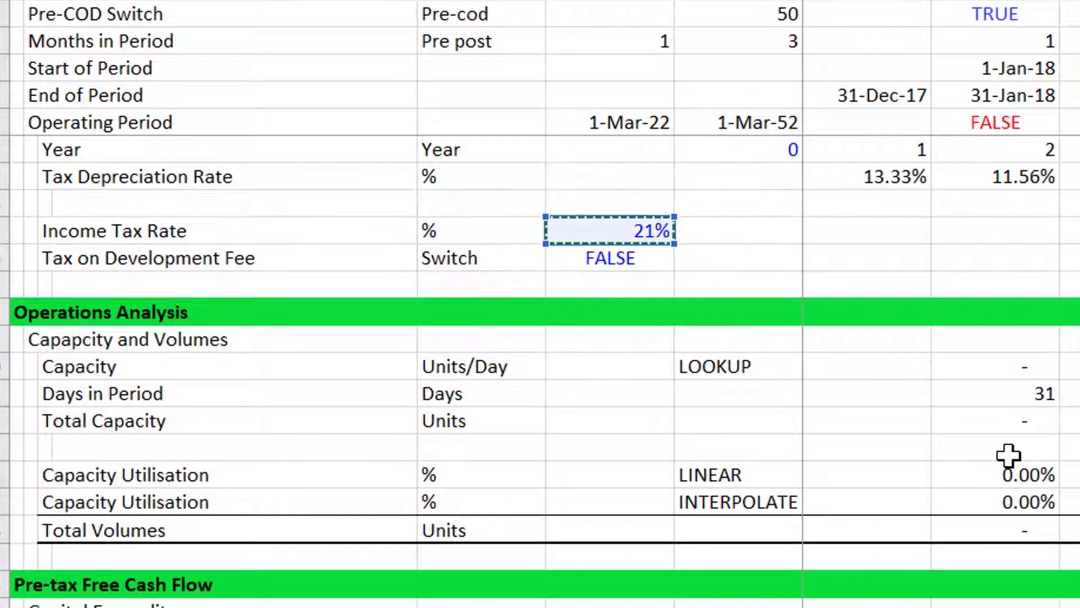
{"action": "key", "text": "Return"}
{"action": "key", "text": "Right"}
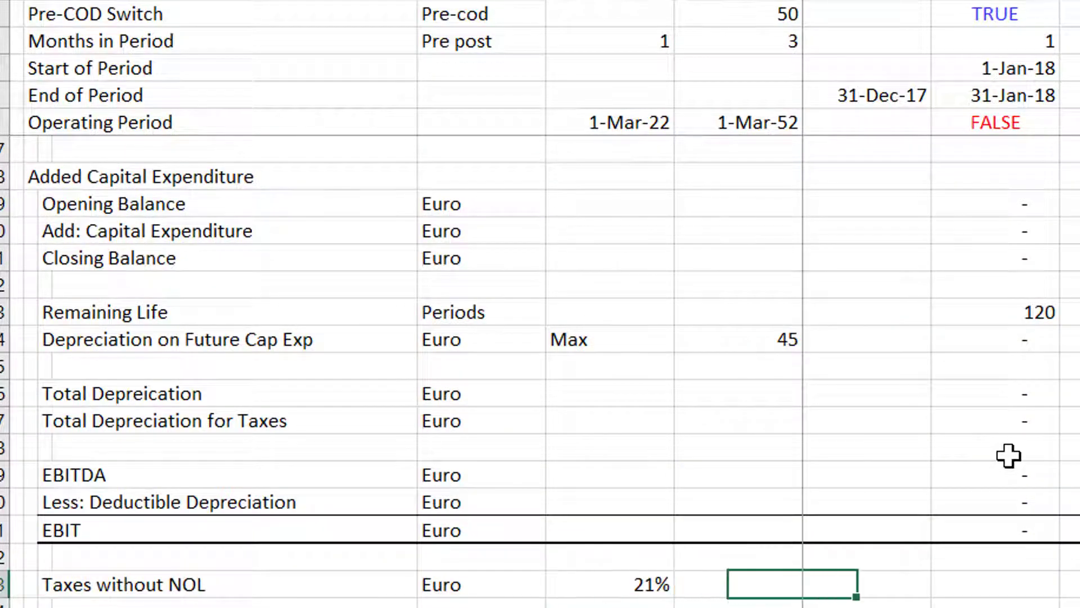
Step: Calculate Taxes without NOL in I203 by multiplying EBIT in I201 by the tax rate in F203, using an absolute reference for the rate
{"action": "key", "text": "Left"}
{"action": "key", "text": "Right"}
{"action": "key", "text": "Right"}
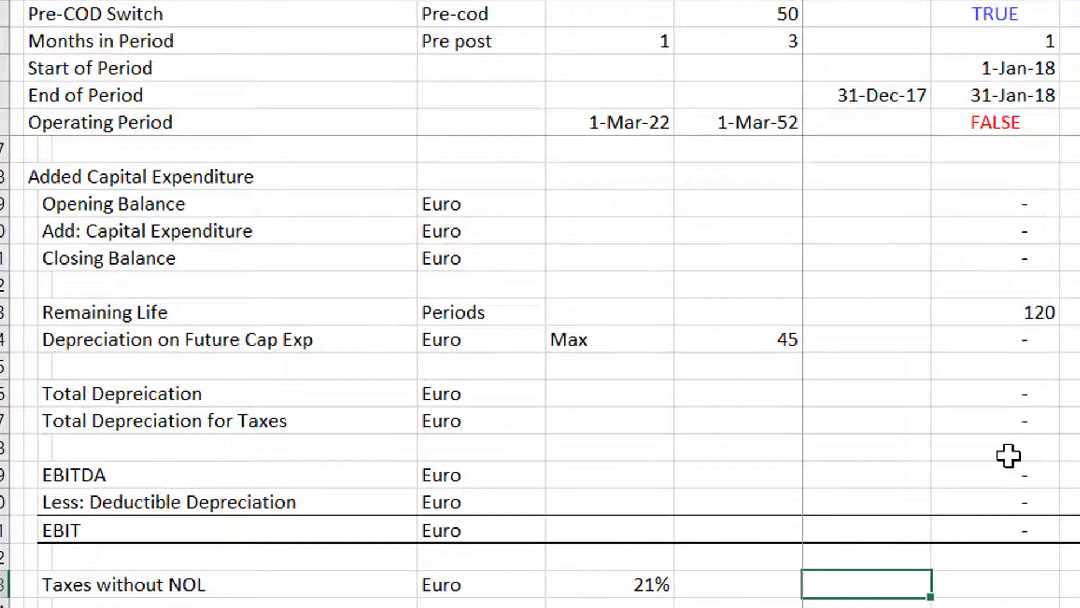
{"action": "key", "text": "Right"}
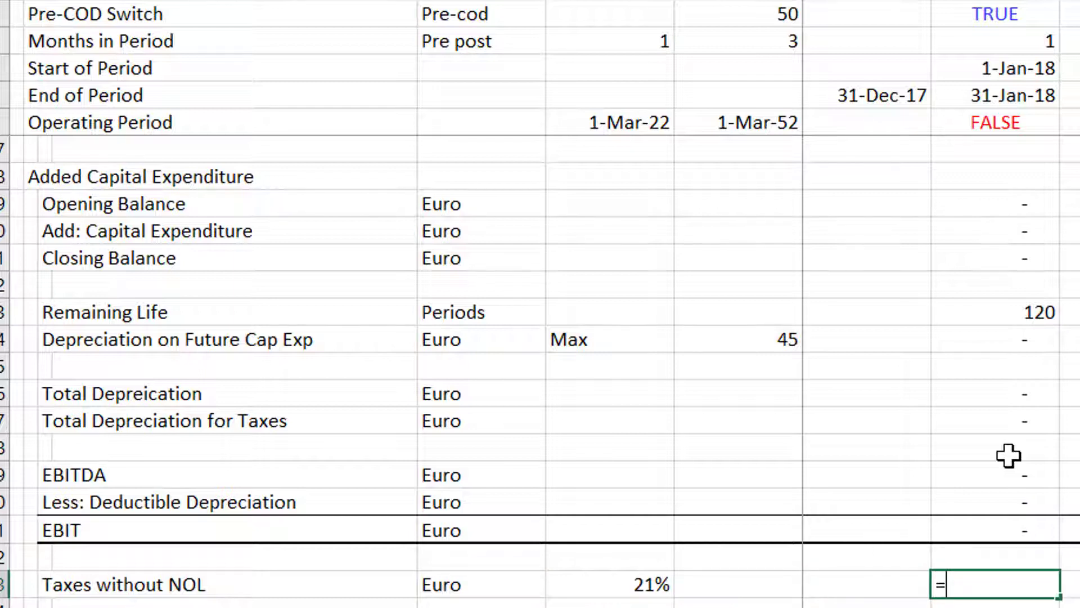
{"action": "type", "text": "="}
{"action": "key", "text": "Up"}
{"action": "key", "text": "Up"}
{"action": "type", "text": "*"}
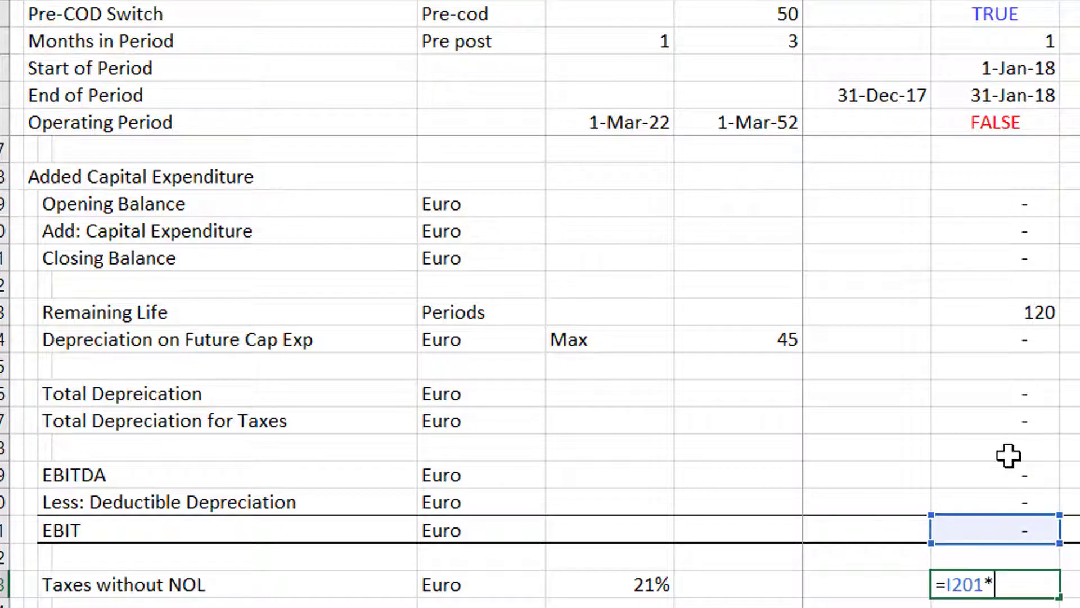
{"action": "key", "text": "Left"}
{"action": "key", "text": "Left"}
{"action": "key", "text": "Left"}
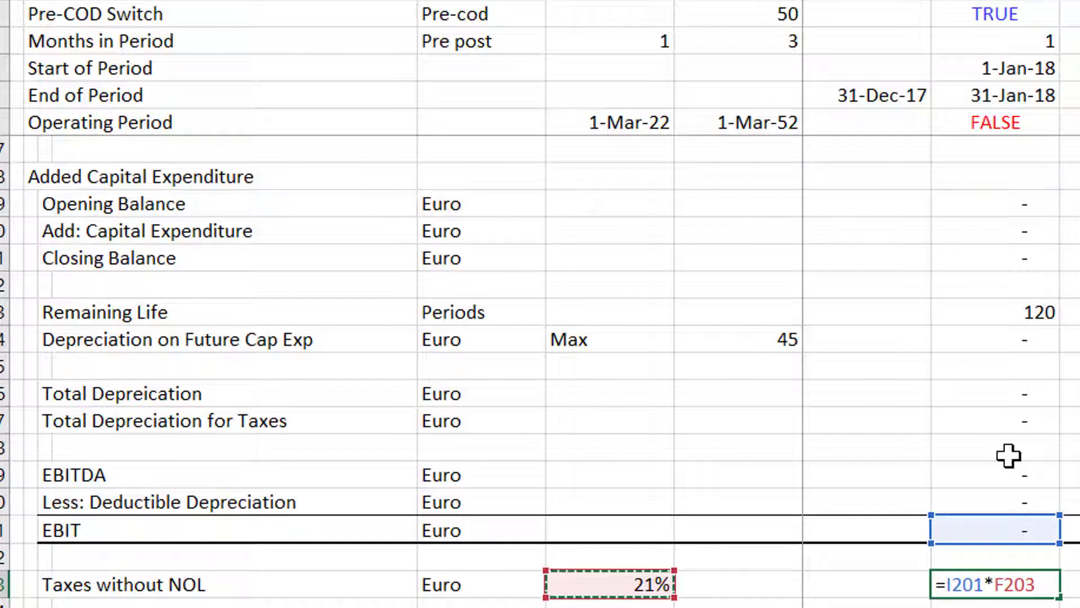
{"action": "key", "text": "F4"}
{"action": "key", "text": "Return"}
Step: Link Opening Taxable Income Carryforward in I206 to the prior period's Closing Tax Carryforward with =H209
{"action": "key", "text": "Down"}
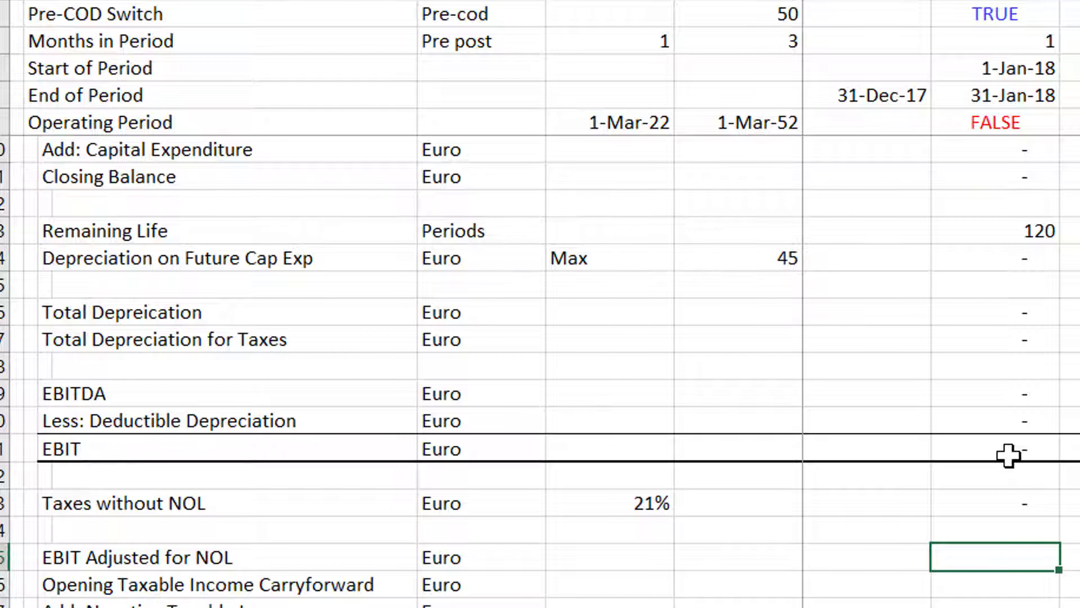
{"action": "key", "text": "Down"}
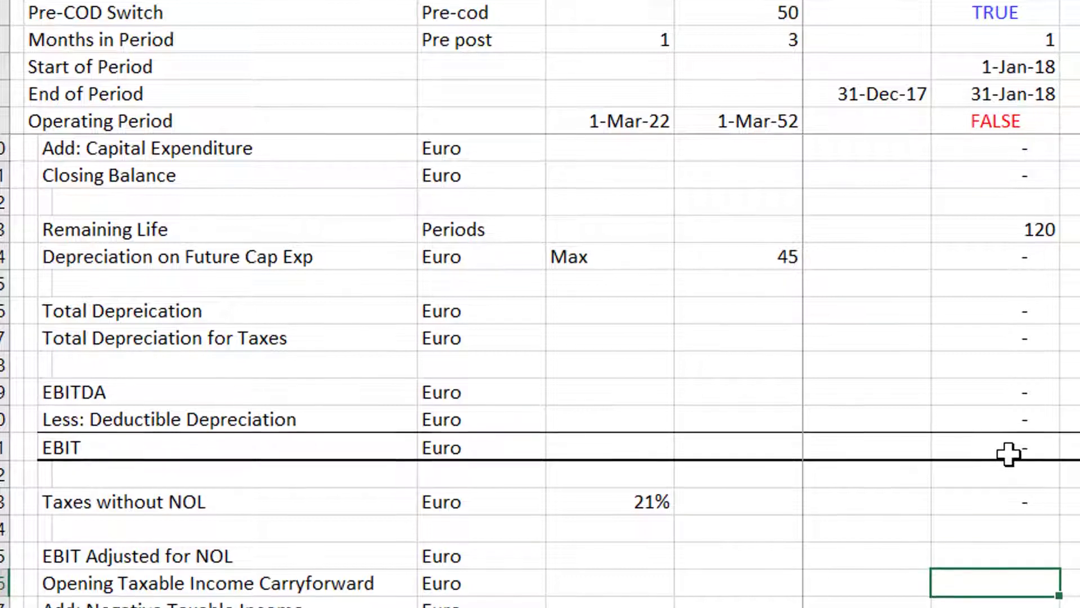
{"action": "type", "text": "="}
{"action": "key", "text": "Down"}
{"action": "key", "text": "Down"}
{"action": "key", "text": "Down"}
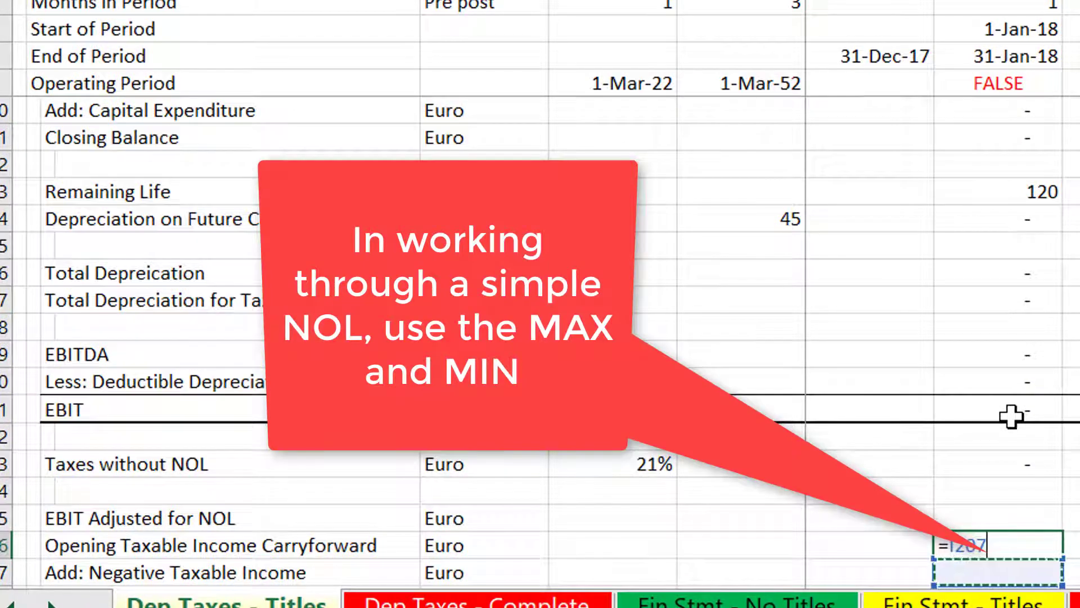
{"action": "key", "text": "Left"}
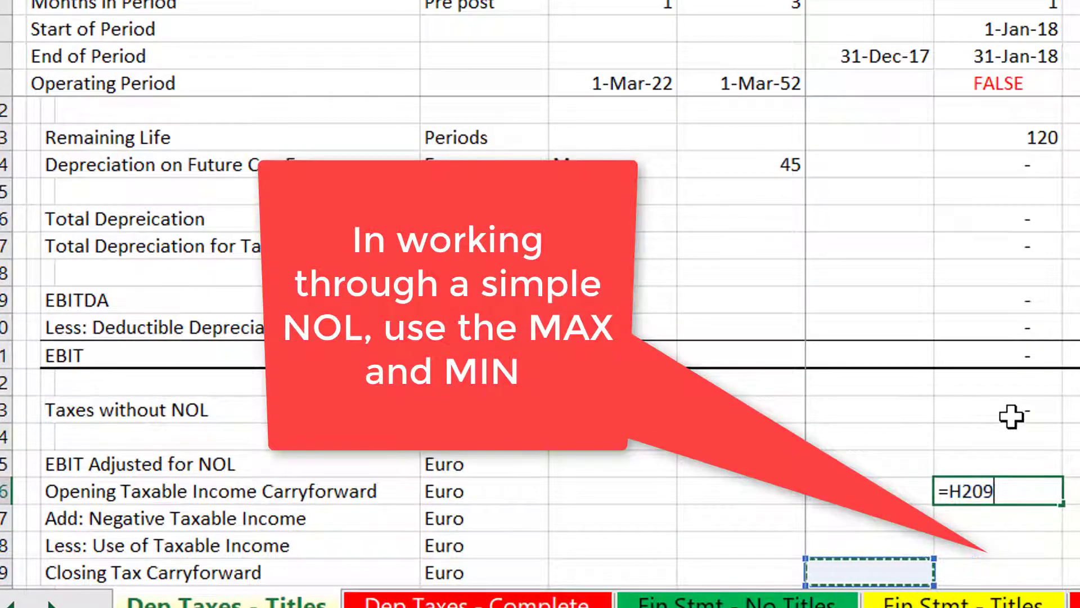
{"action": "key", "text": "Return"}
{"action": "key", "text": "Up"}
Step: Calculate Add: Negative Taxable Income in I207 with =MAX(0,-I201) so that only negative EBIT is added
{"action": "key", "text": "Down"}
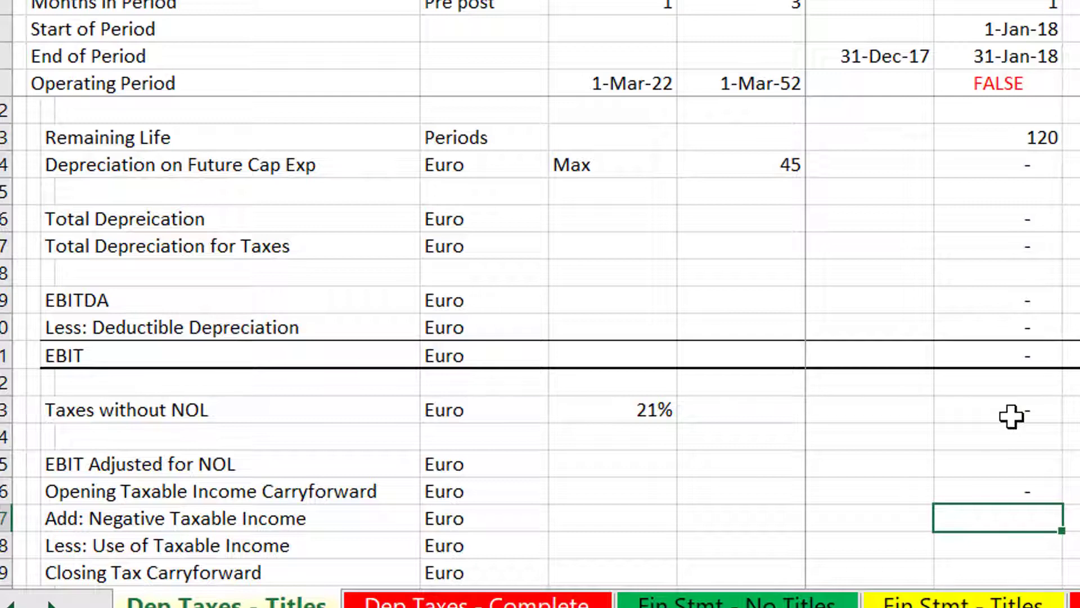
{"action": "type", "text": "ax("}
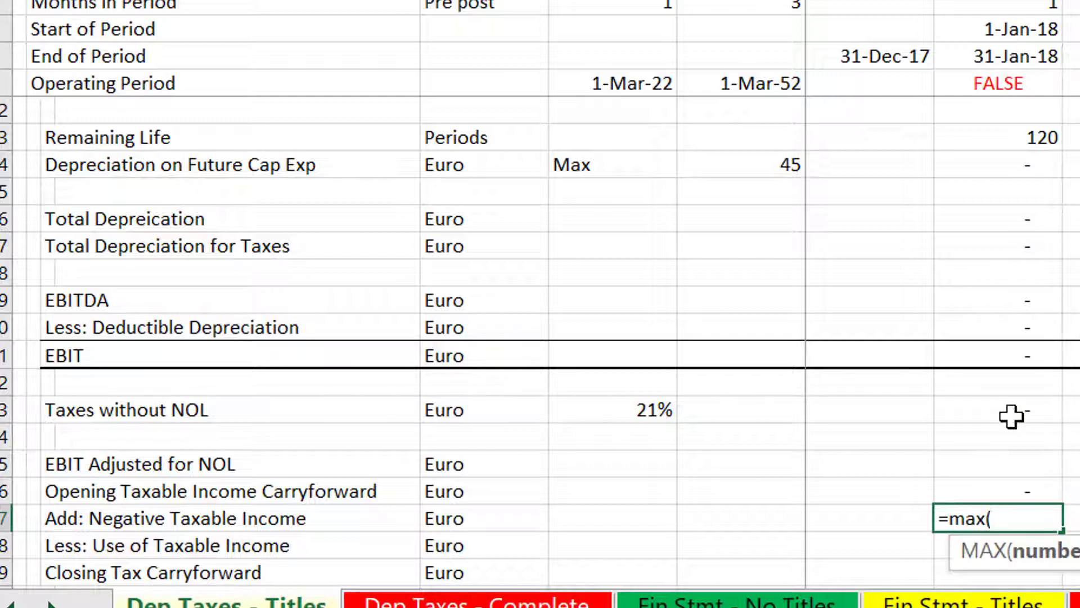
{"action": "type", "text": "0,"}
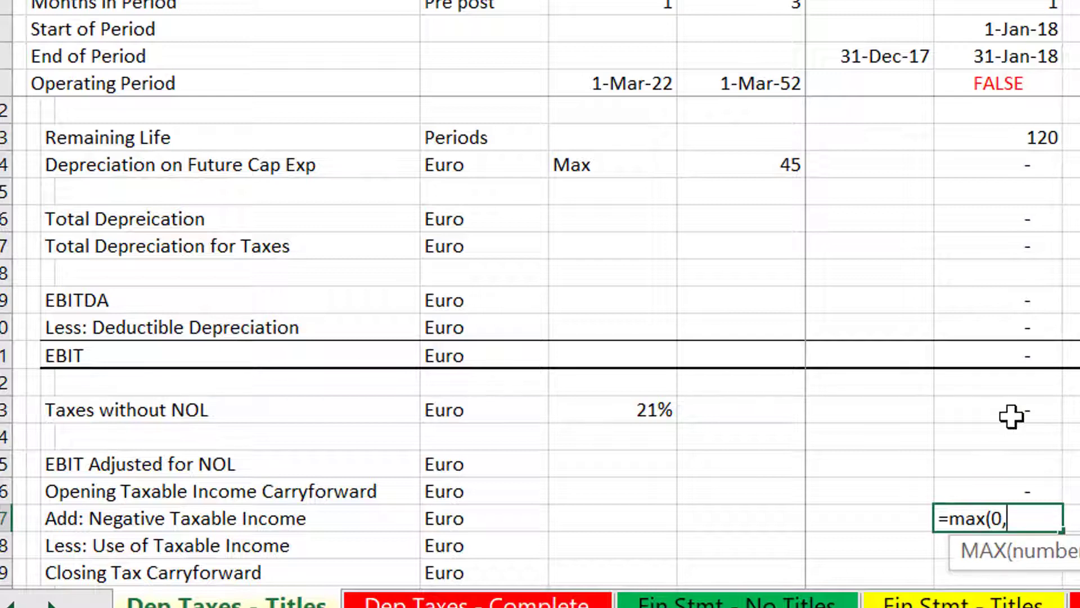
{"action": "type", "text": "-"}
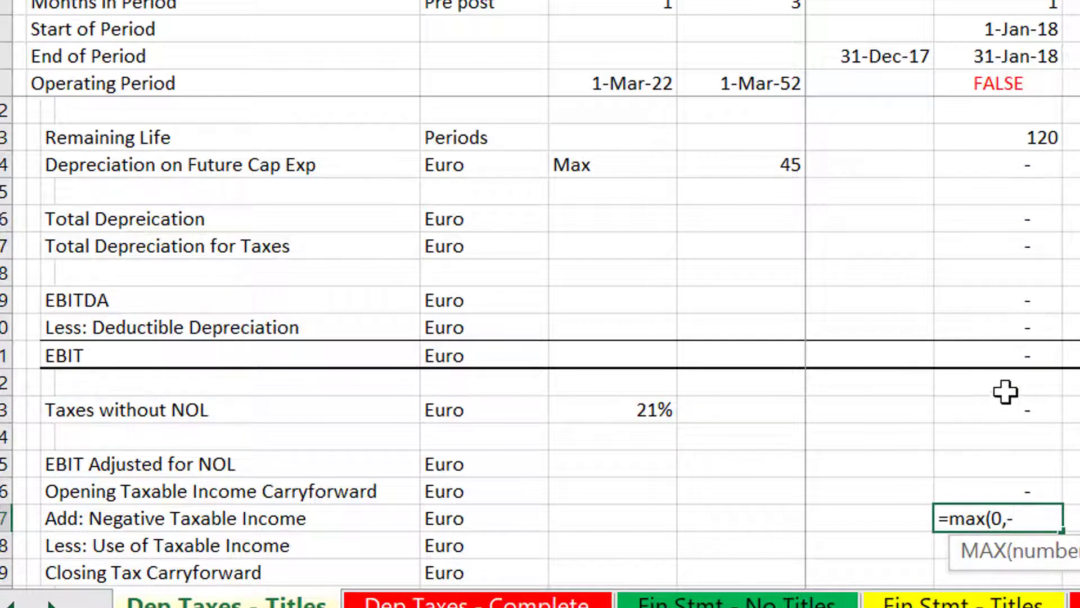
{"action": "left_click", "coordinate": [1020, 356]}
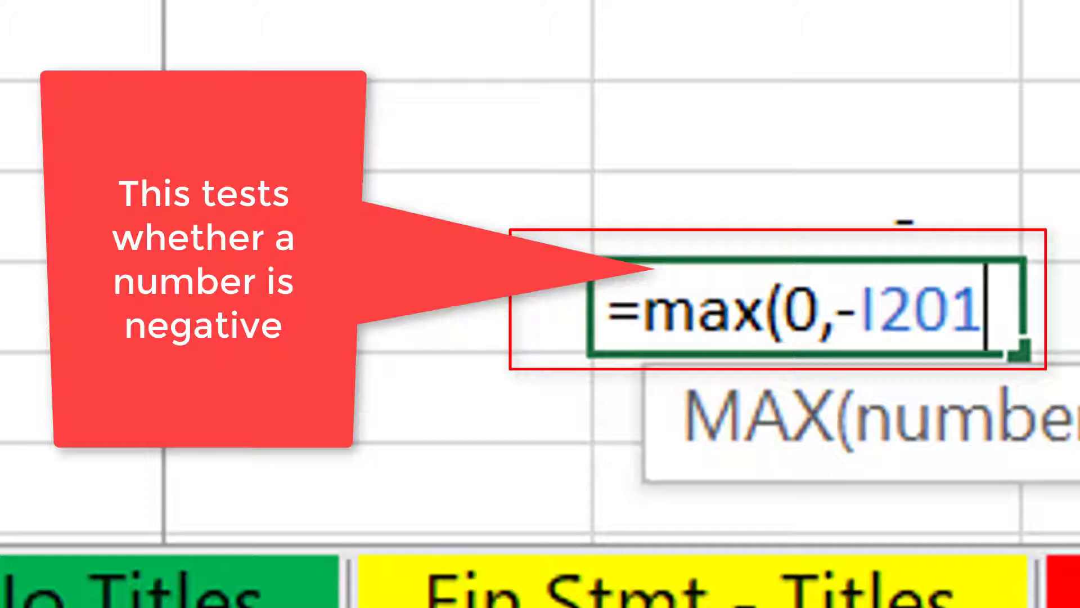
{"action": "key", "text": "Return"}
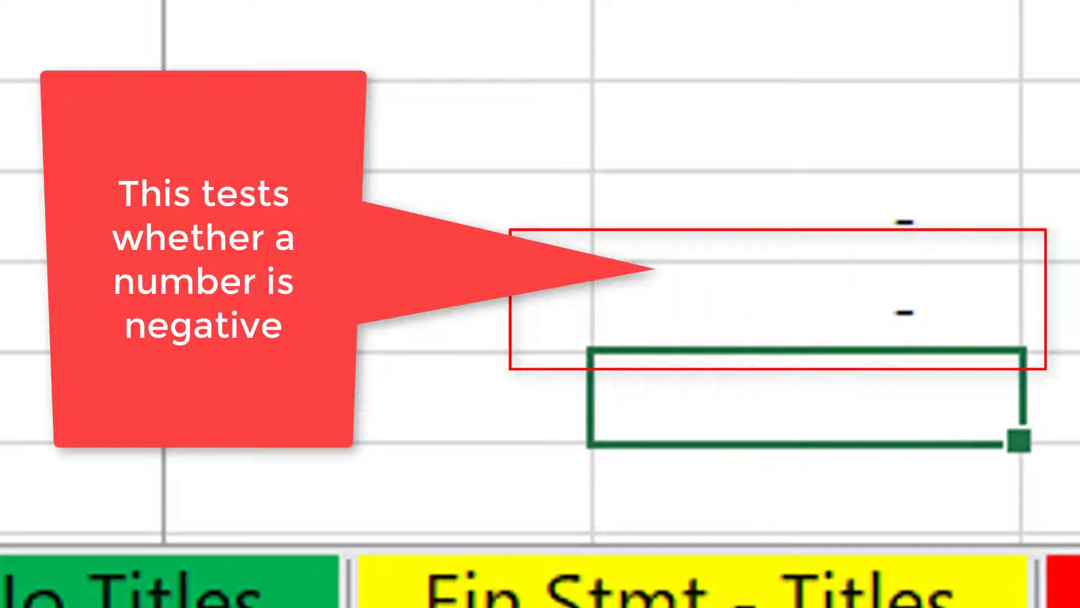
Step: Enter =MAX(I201,0) in I208 for Less: Use of Taxable Income
{"action": "key", "text": "F2"}
{"action": "type", "text": "=max("}
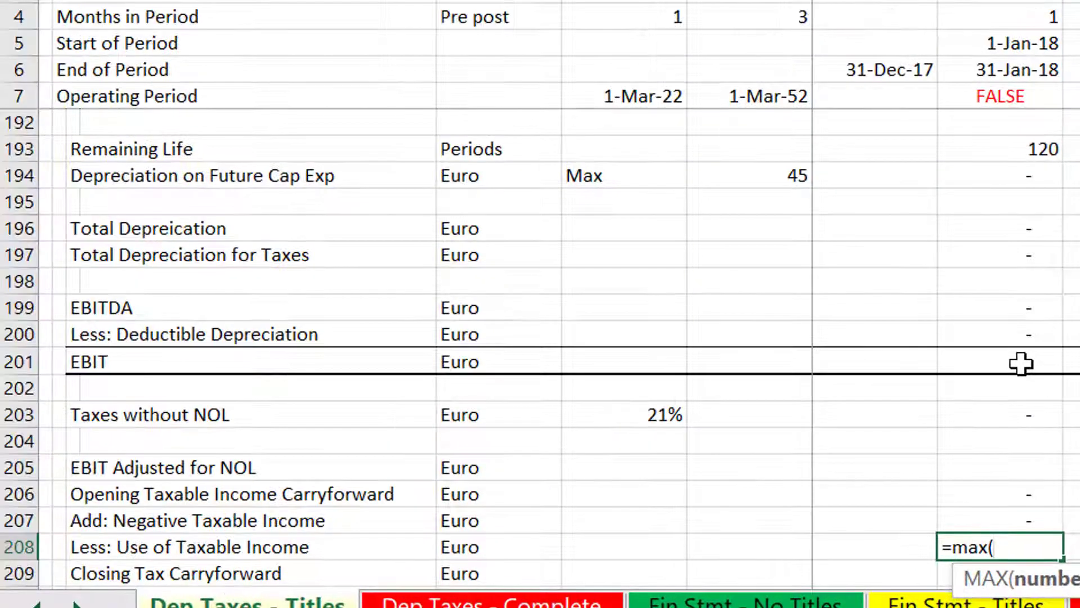
{"action": "left_click", "coordinate": [1022, 363]}
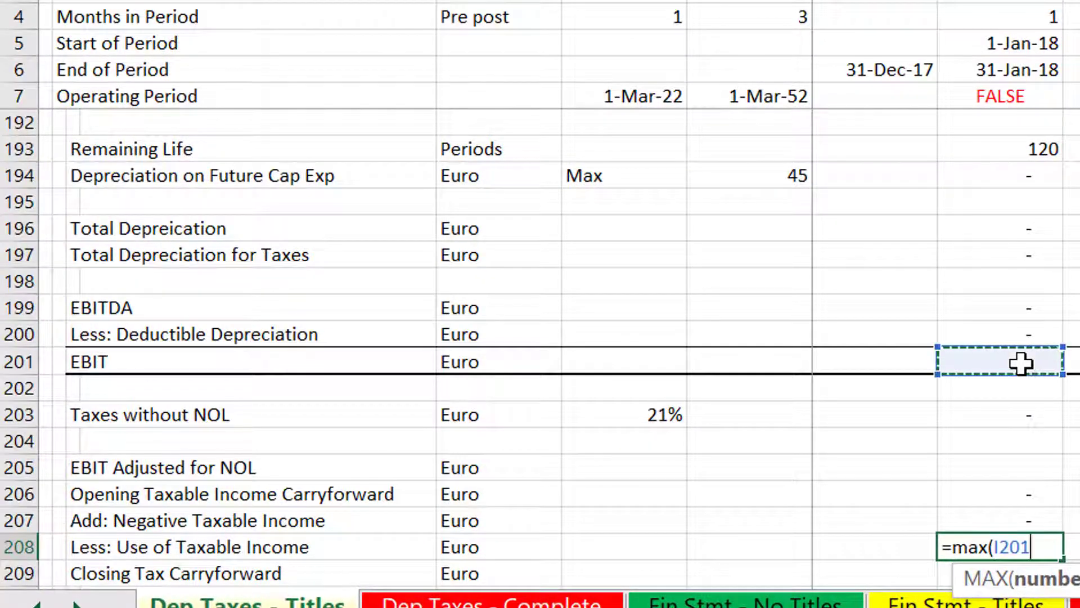
{"action": "type", "text": ",0)"}
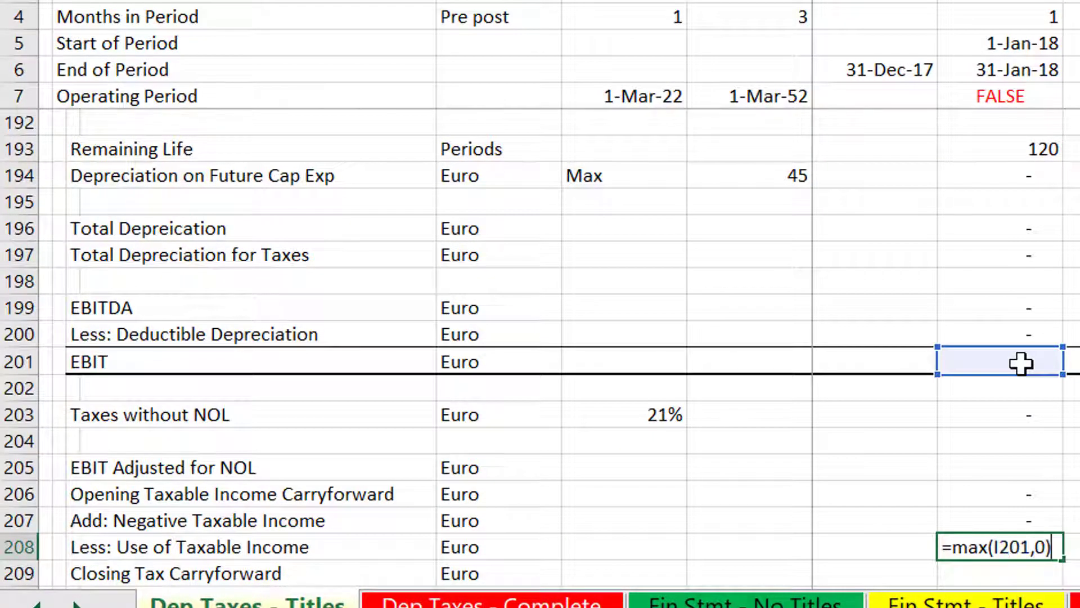
{"action": "key", "text": "Return"}
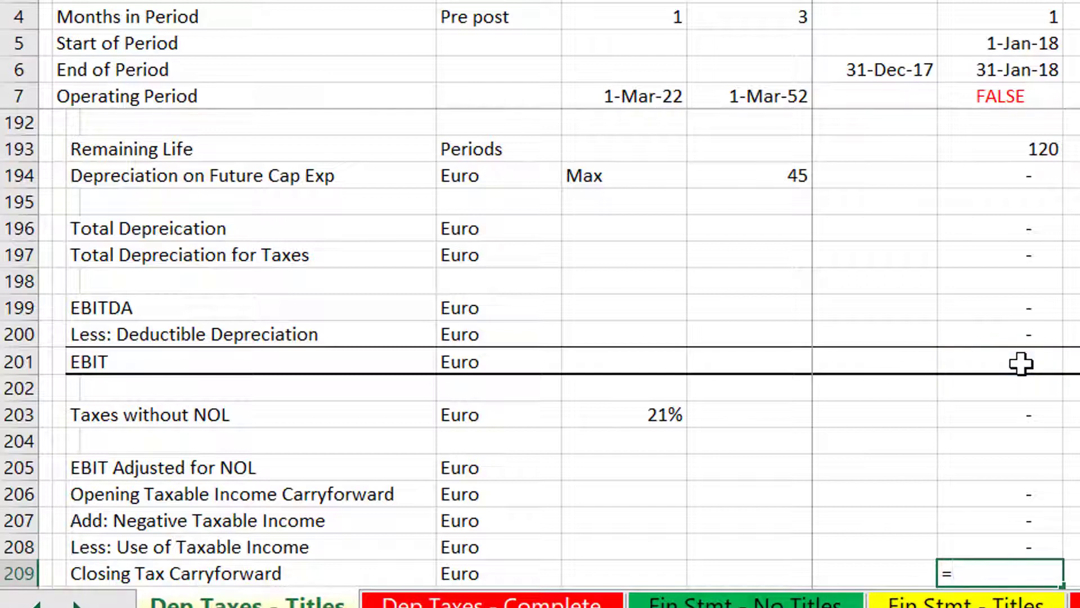
Step: Calculate Closing Tax Carryforward in I209 with =I206+I207-I208
{"action": "type", "text": "="}
{"action": "key", "text": "Up"}
{"action": "key", "text": "Up"}
{"action": "key", "text": "Up"}
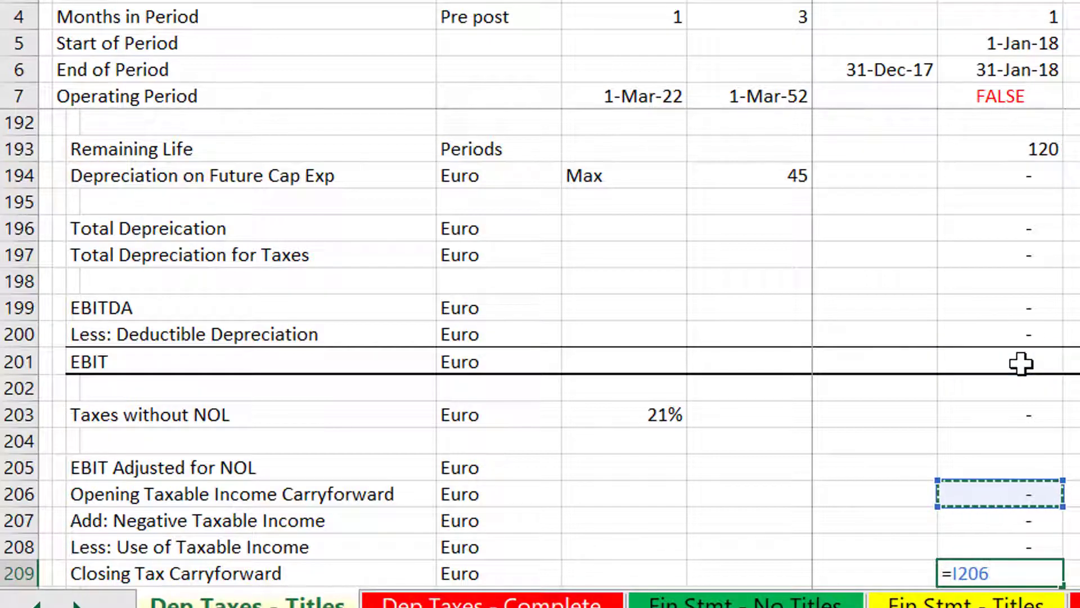
{"action": "type", "text": "+"}
{"action": "key", "text": "Up"}
{"action": "key", "text": "Up"}
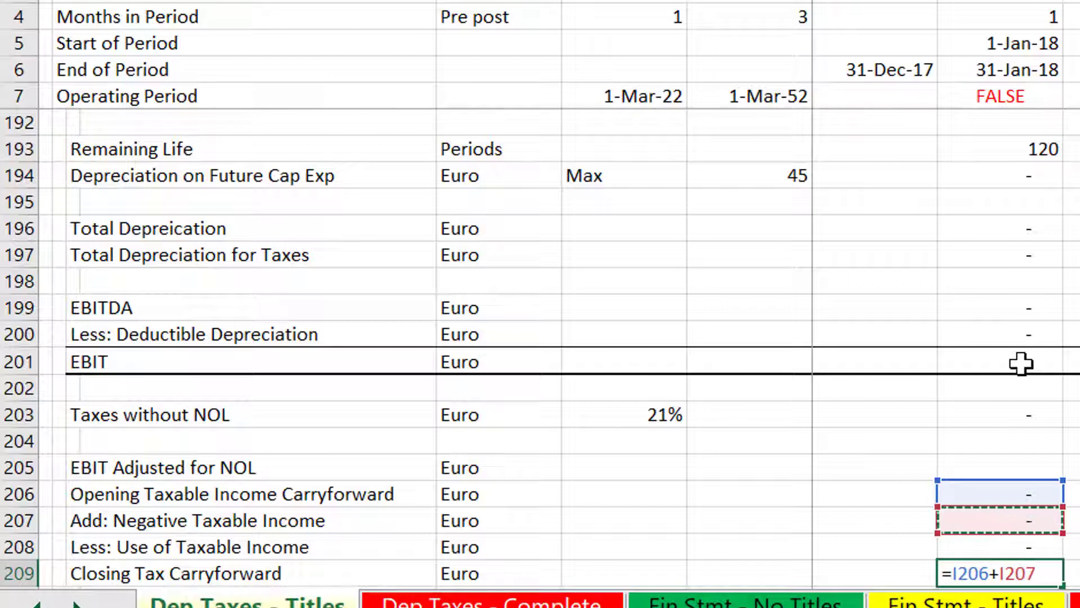
{"action": "type", "text": "-"}
{"action": "key", "text": "Up"}
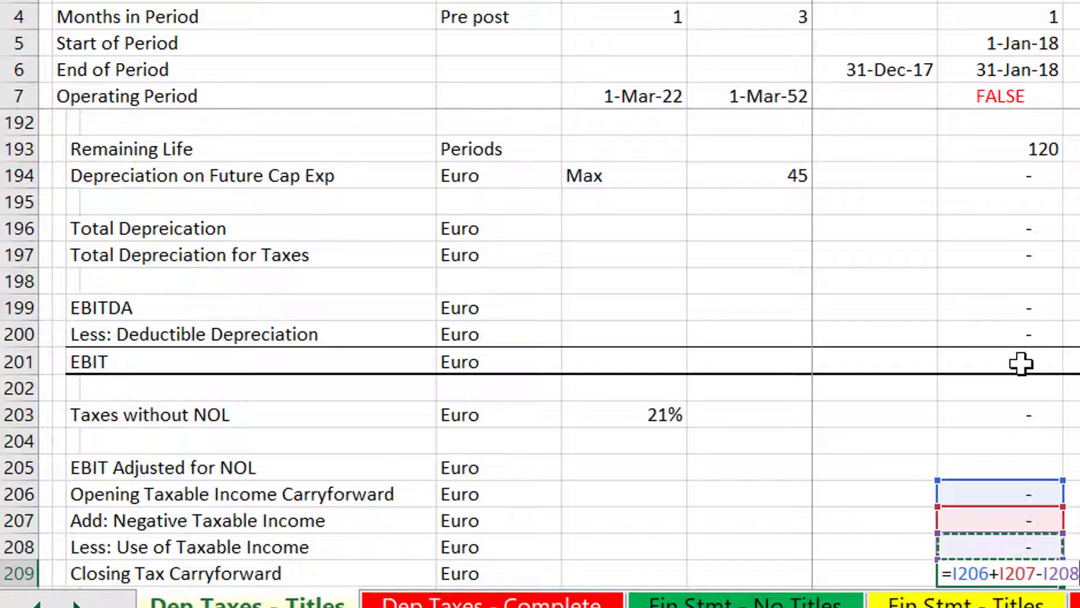
{"action": "key", "text": "Return"}
Step: Wrap the MAX formula for Less: Use of Taxable Income in I208 in a MIN function that limits it to the opening carryforward in I206
{"action": "key", "text": "Up"}
{"action": "key", "text": "Up"}
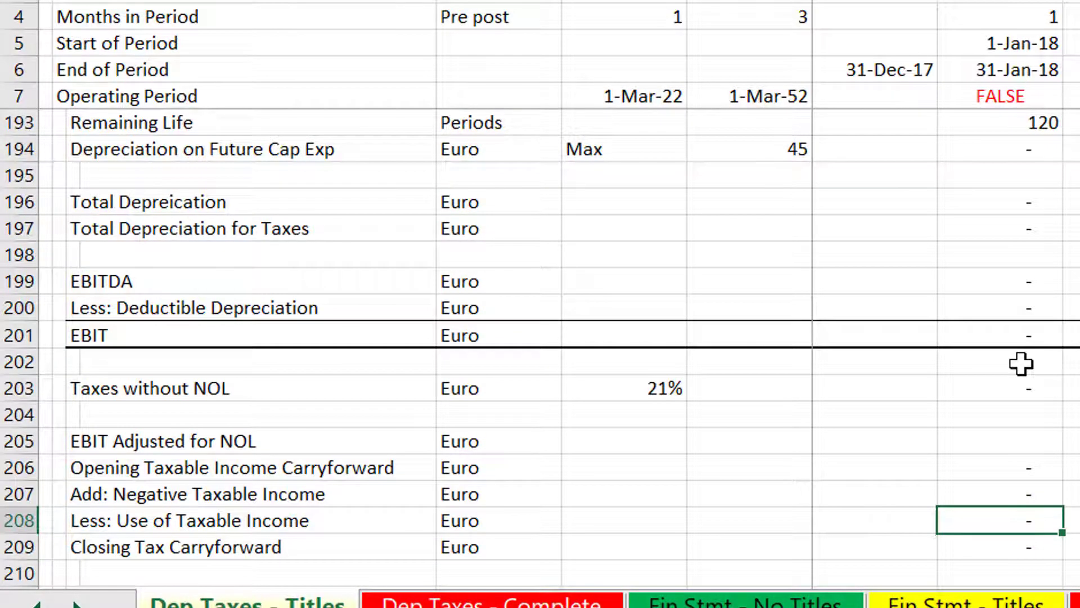
{"action": "key", "text": "F2"}
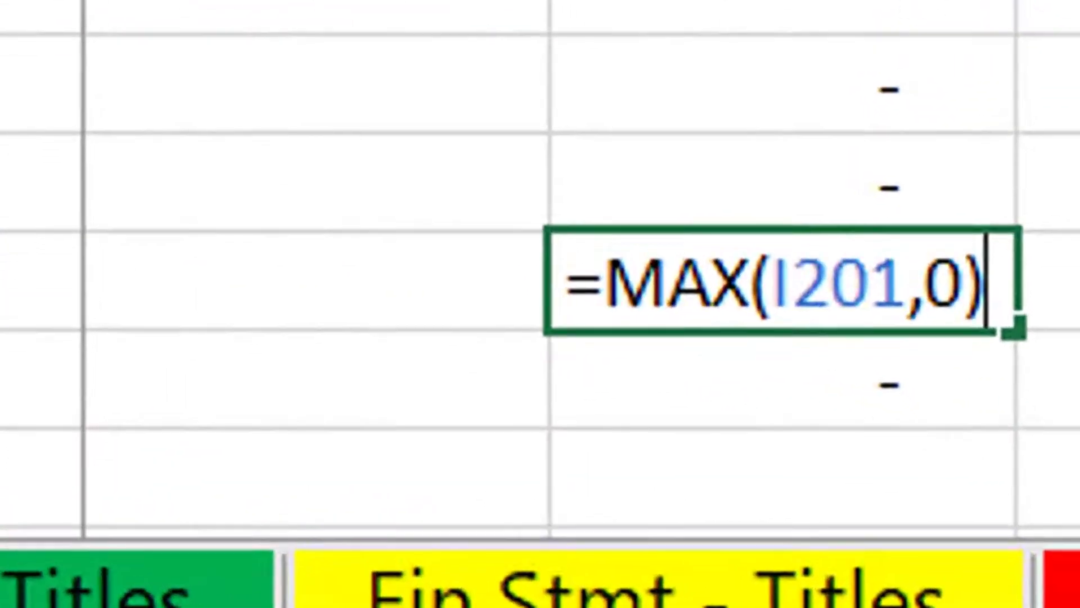
{"action": "key", "text": "Left"}
{"action": "key", "text": "Left"}
{"action": "key", "text": "Left"}
{"action": "key", "text": "Left"}
{"action": "key", "text": "Left"}
{"action": "key", "text": "Left"}
{"action": "key", "text": "Left"}
{"action": "key", "text": "Left"}
{"action": "key", "text": "Left"}
{"action": "key", "text": "Left"}
{"action": "key", "text": "Left"}
{"action": "key", "text": "Left"}
{"action": "key", "text": "Right"}
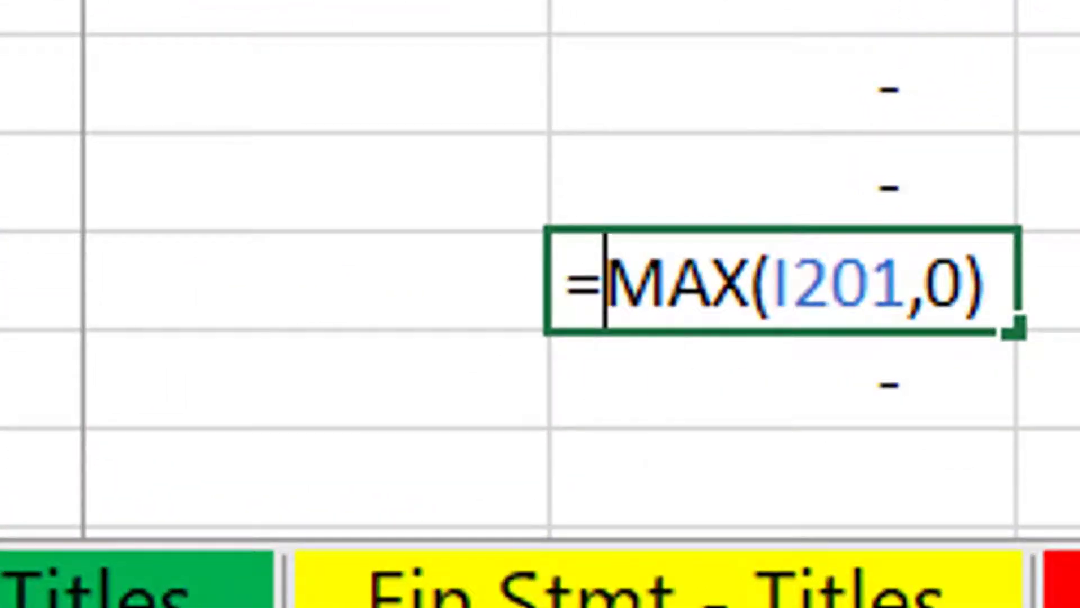
{"action": "type", "text": "min("}
{"action": "key", "text": "Right"}
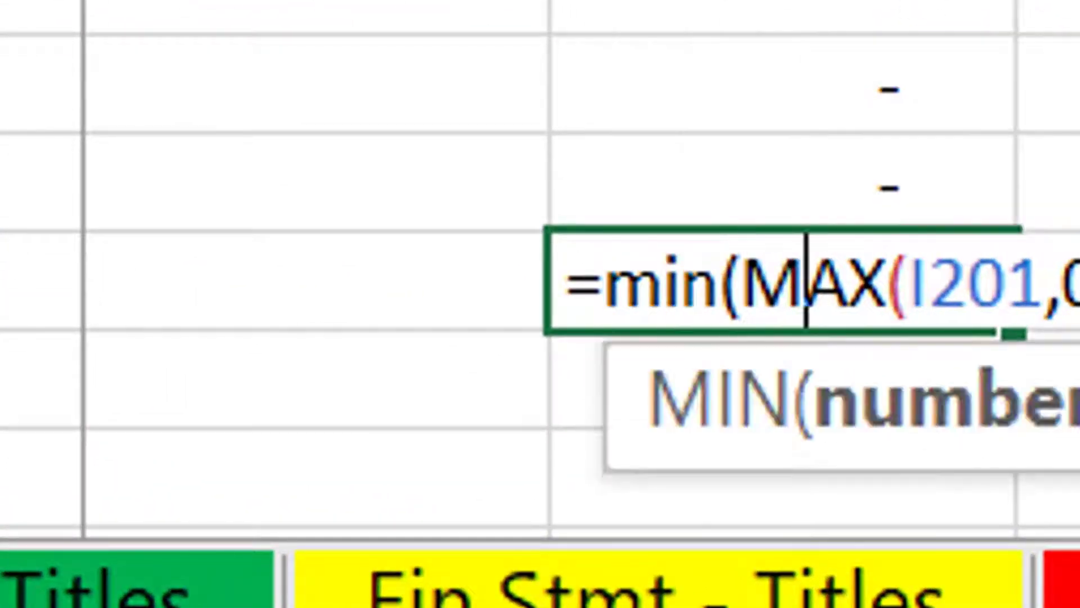
{"action": "key", "text": "Right"}
{"action": "key", "text": "Right"}
{"action": "key", "text": "Right"}
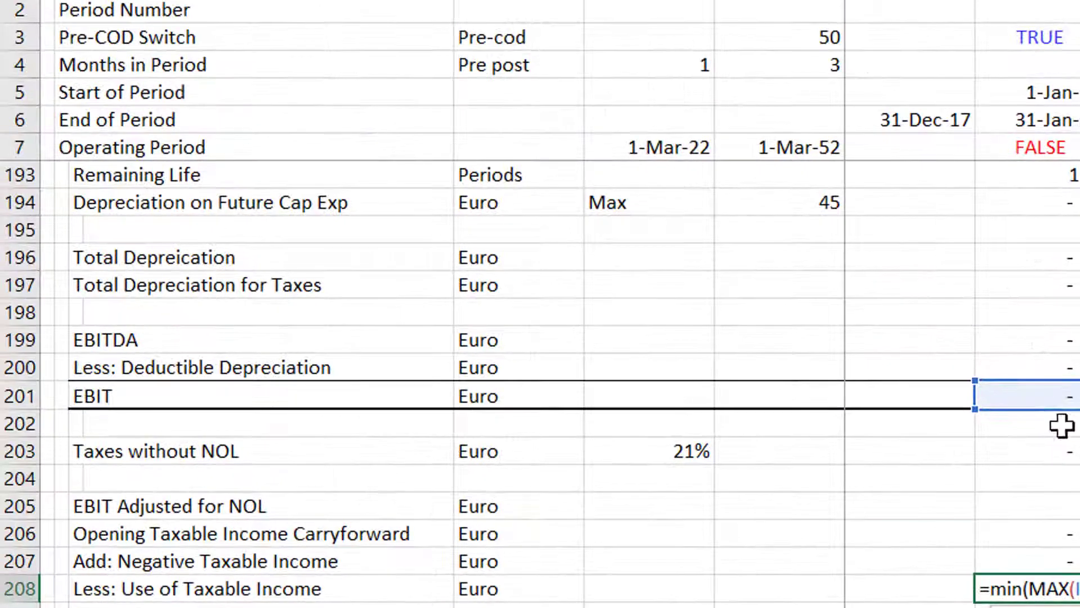
{"action": "left_click", "coordinate": [1059, 529]}
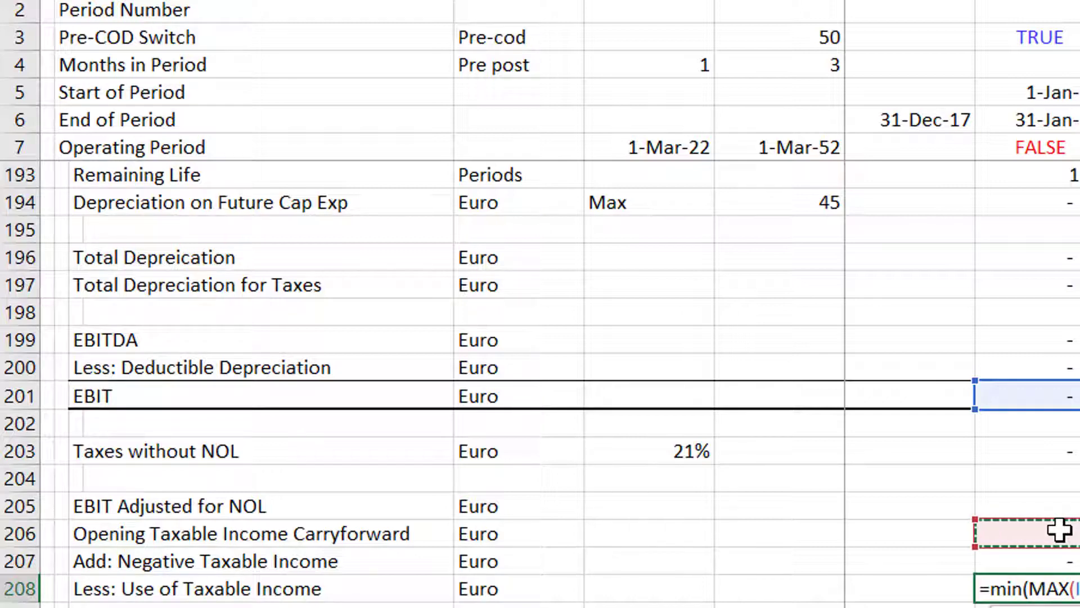
{"action": "key", "text": "Return"}
Step: Confirm the MIN formula in I208 and calculate Adjusted EBIT in I211 with =I201+I207-I208
{"action": "key", "text": "Return"}
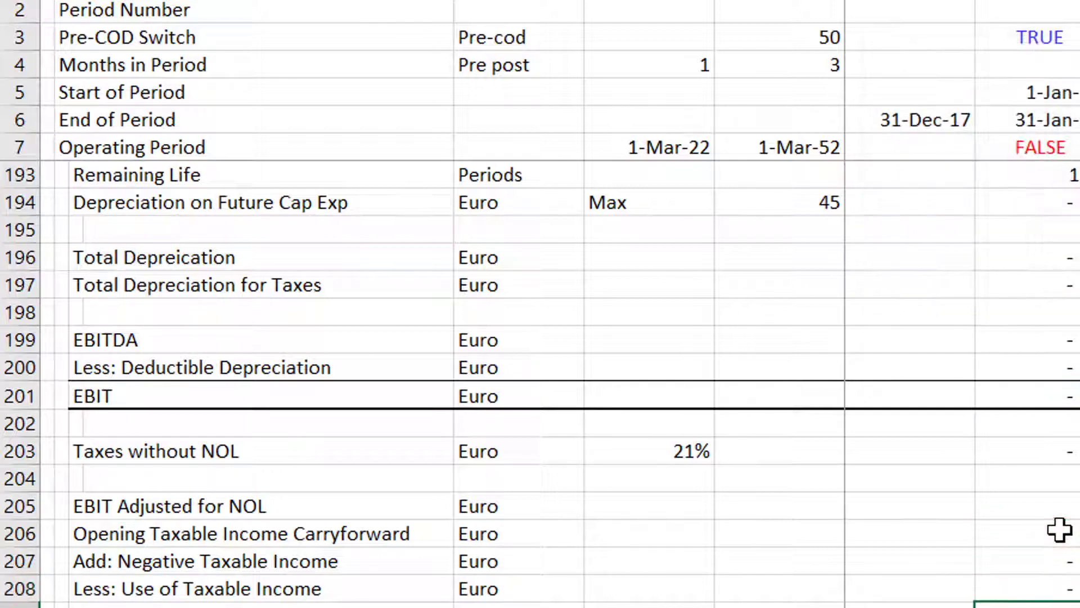
{"action": "scroll", "coordinate": [1059, 529], "scroll_direction": "down", "scroll_amount": 1}
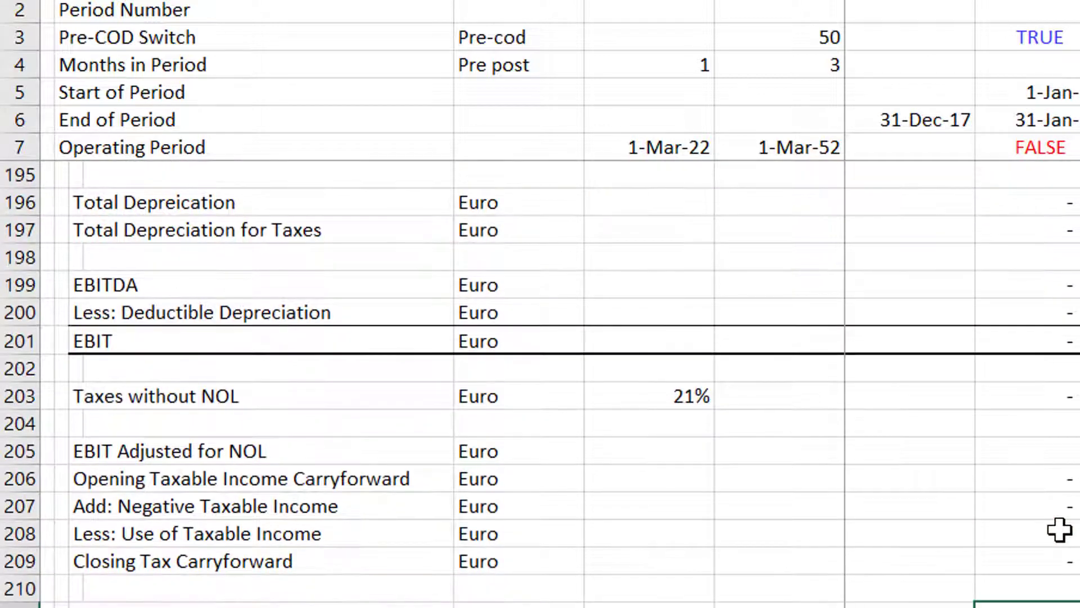
{"action": "key", "text": "Up"}
{"action": "key", "text": "Up"}
{"action": "key", "text": "Up"}
{"action": "key", "text": "Up"}
{"action": "key", "text": "Up"}
{"action": "key", "text": "Up"}
{"action": "key", "text": "Up"}
{"action": "key", "text": "Up"}
{"action": "key", "text": "Up"}
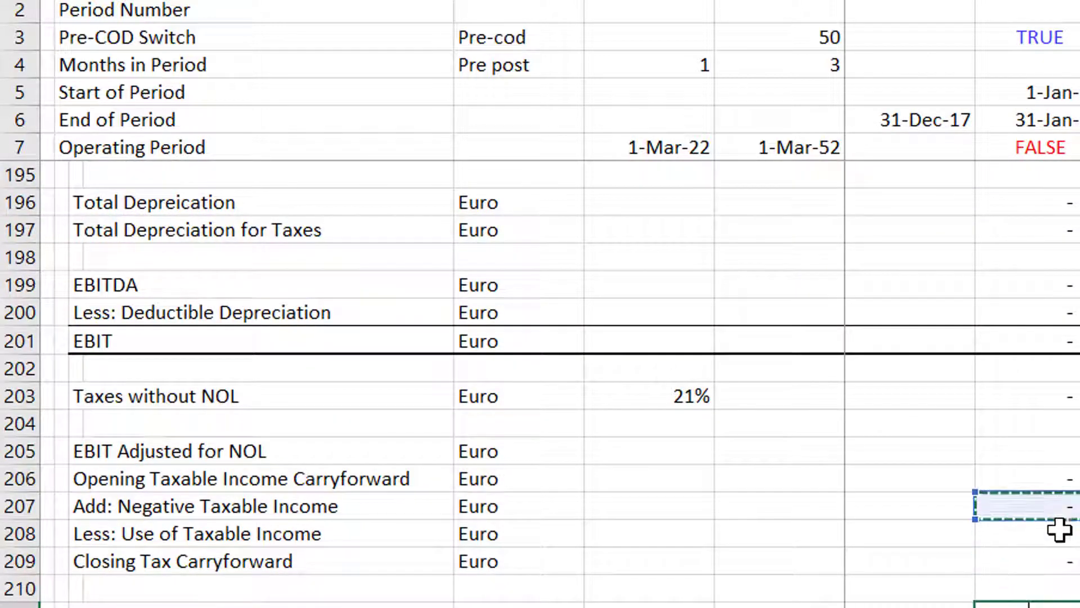
{"action": "key", "text": "Up"}
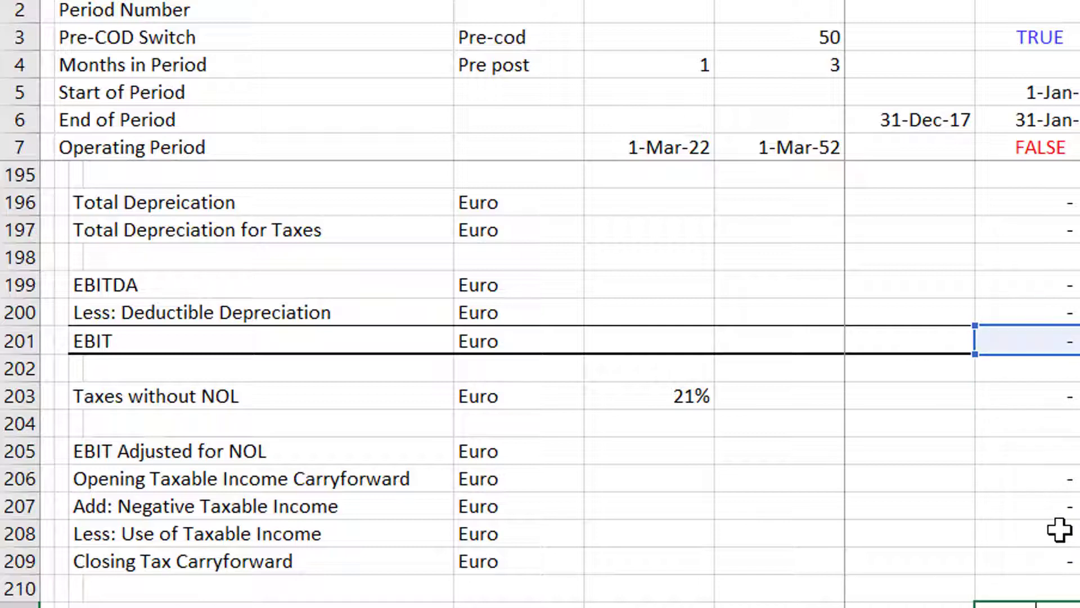
{"action": "key", "text": "Up"}
{"action": "key", "text": "Up"}
{"action": "key", "text": "Up"}
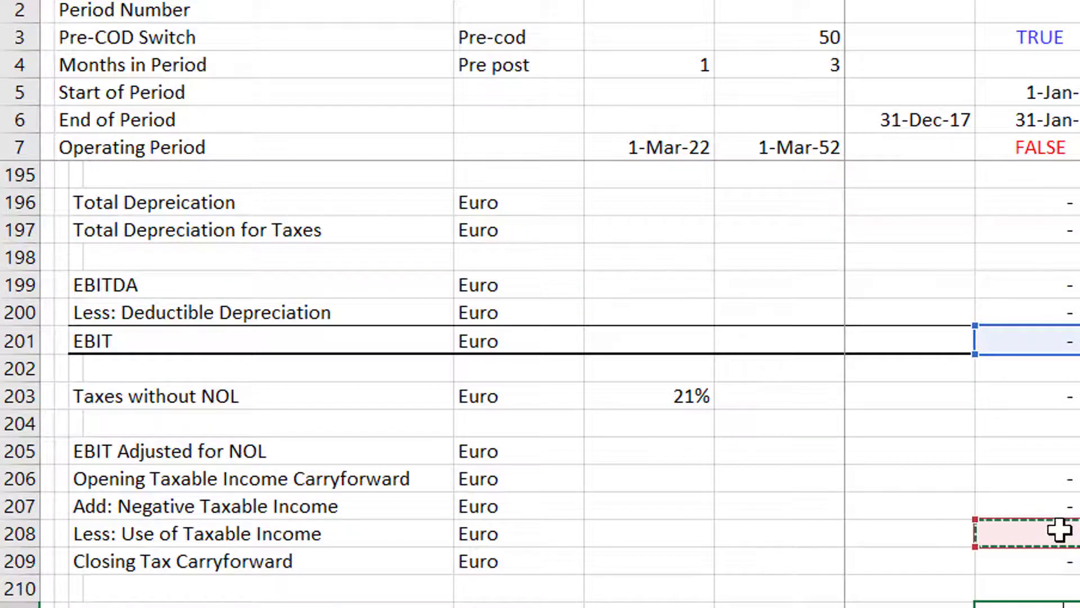
{"action": "key", "text": "BackSpace"}
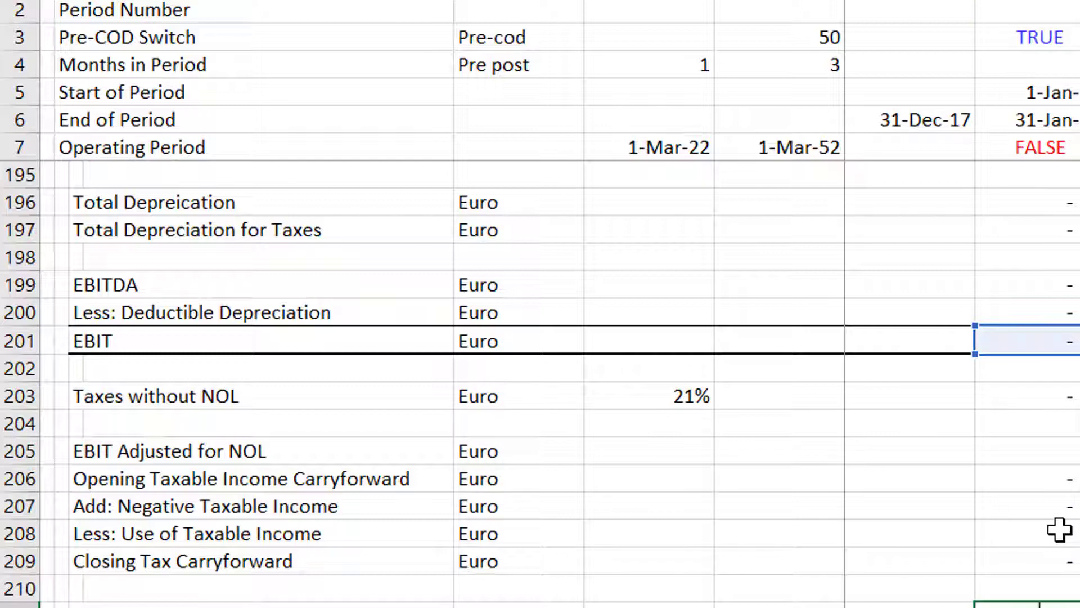
{"action": "key", "text": "Up"}
{"action": "key", "text": "Up"}
{"action": "key", "text": "Up"}
{"action": "key", "text": "Up"}
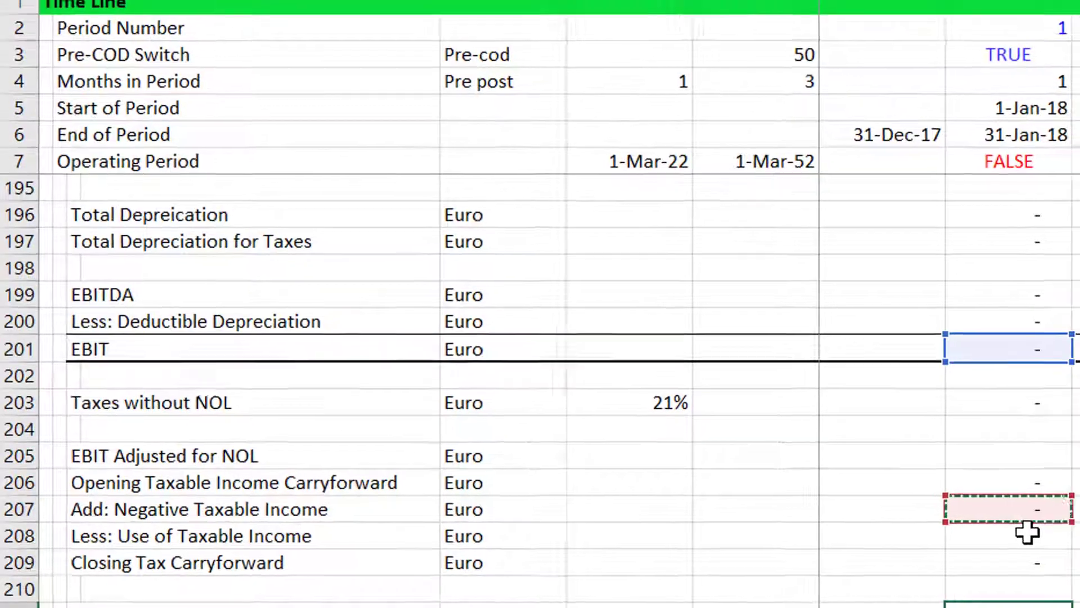
{"action": "type", "text": "-"}
{"action": "key", "text": "Up"}
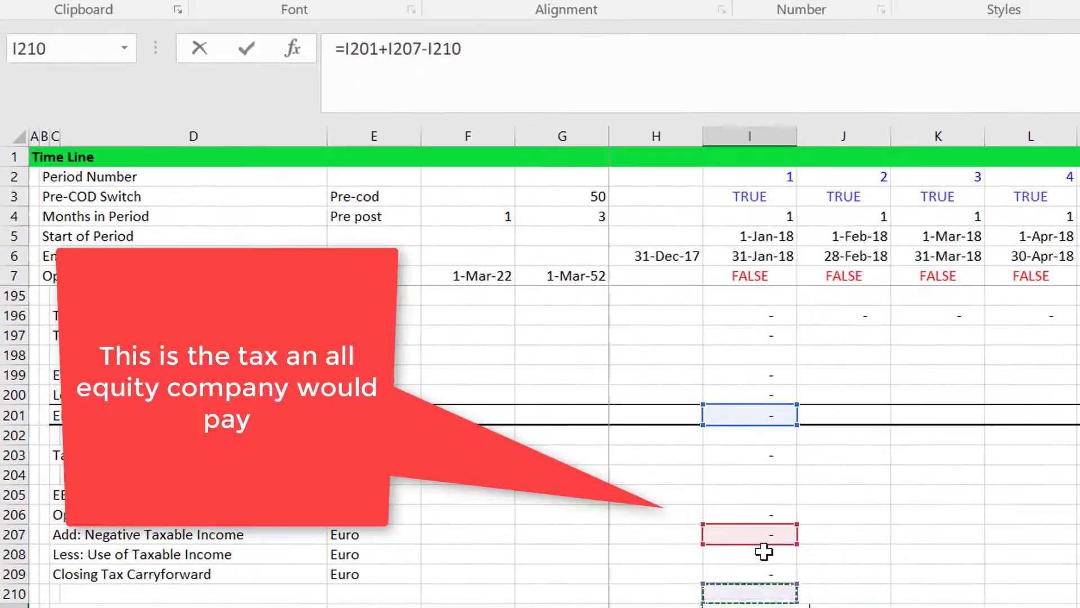
{"action": "key", "text": "Up"}
{"action": "key", "text": "Up"}
{"action": "key", "text": "Return"}
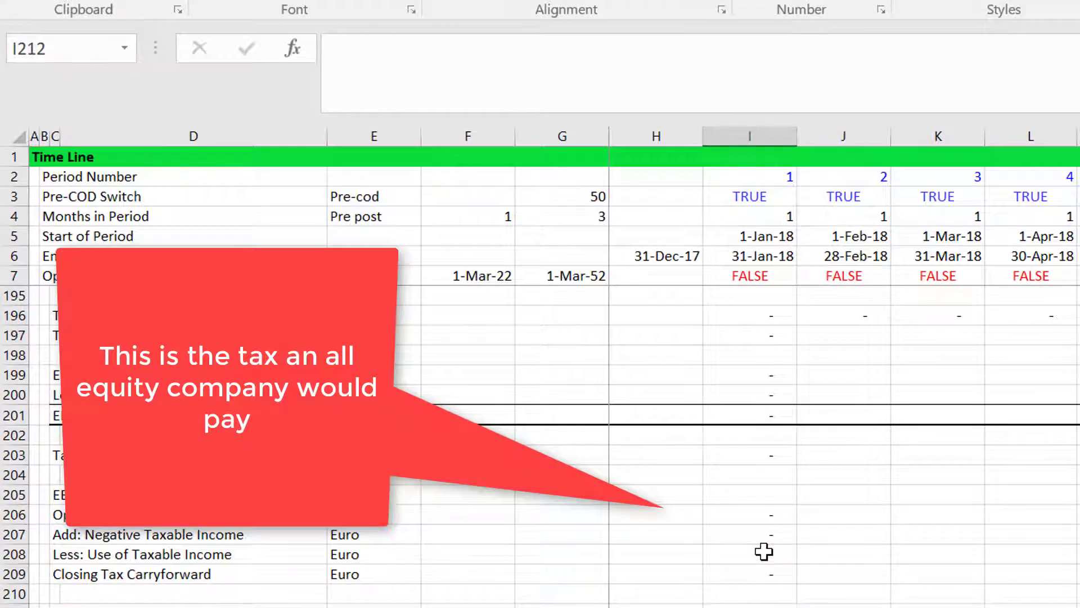
Step: Link the tax rate for Adjusted Taxes in F212 to the Income Tax Rate input in F65
{"action": "key", "text": "Down"}
{"action": "key", "text": "Left"}
{"action": "key", "text": "Left"}
{"action": "key", "text": "Left"}
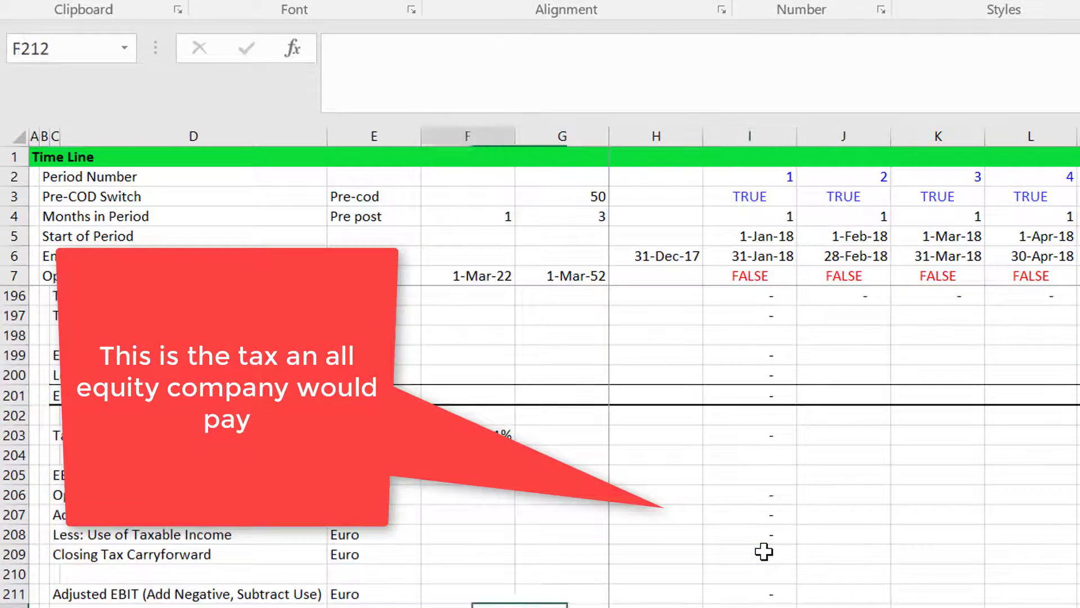
{"action": "type", "text": "="}
{"action": "key", "text": "Page_Up"}
{"action": "key", "text": "Page_Up"}
{"action": "key", "text": "Page_Up"}
{"action": "key", "text": "Page_Up"}
{"action": "key", "text": "Page_Up"}
{"action": "key", "text": "Page_Up"}
{"action": "key", "text": "Page_Up"}
{"action": "key", "text": "Page_Up"}
{"action": "key", "text": "Page_Up"}
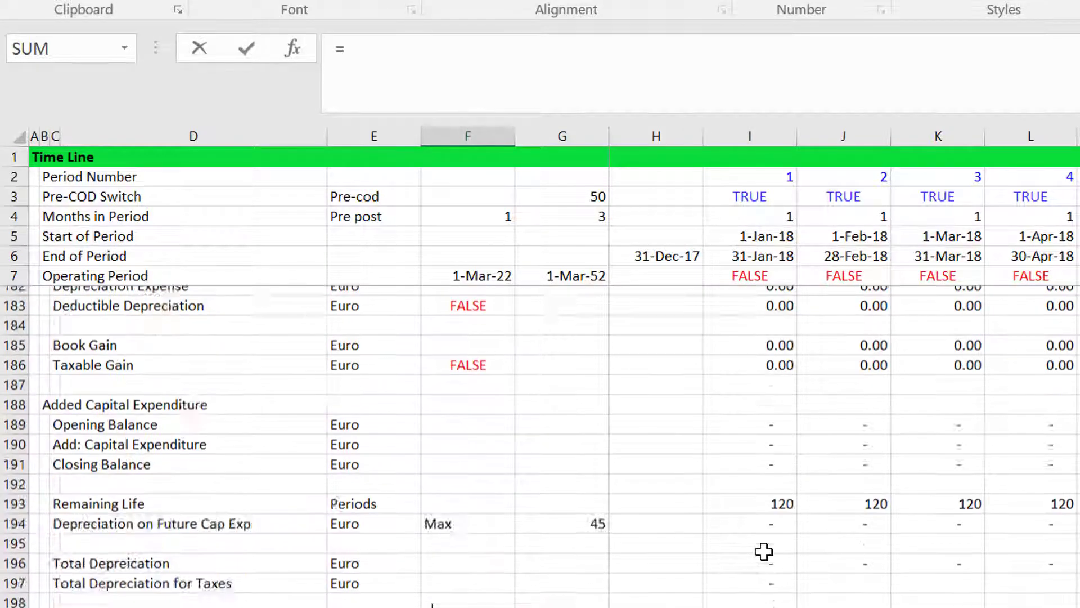
{"action": "key", "text": "Page_Up"}
{"action": "key", "text": "Page_Up"}
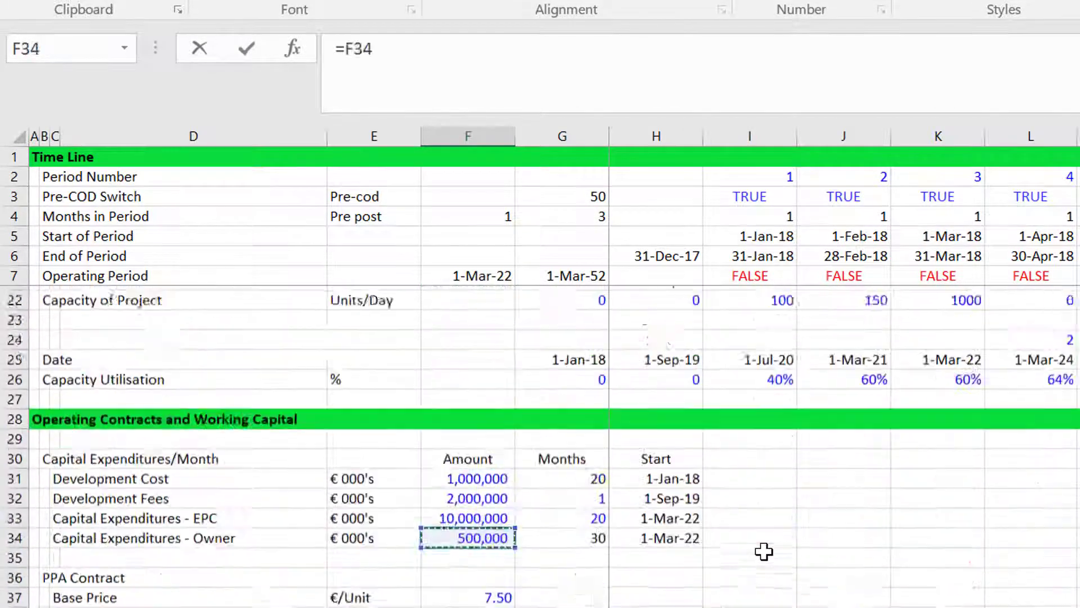
{"action": "key", "text": "Page_Down"}
{"action": "key", "text": "Down"}
{"action": "key", "text": "Down"}
{"action": "key", "text": "Down"}
{"action": "key", "text": "Down"}
{"action": "key", "text": "Down"}
{"action": "key", "text": "Down"}
{"action": "key", "text": "Down"}
{"action": "key", "text": "Down"}
{"action": "key", "text": "Down"}
{"action": "key", "text": "Down"}
{"action": "key", "text": "Down"}
{"action": "key", "text": "Down"}
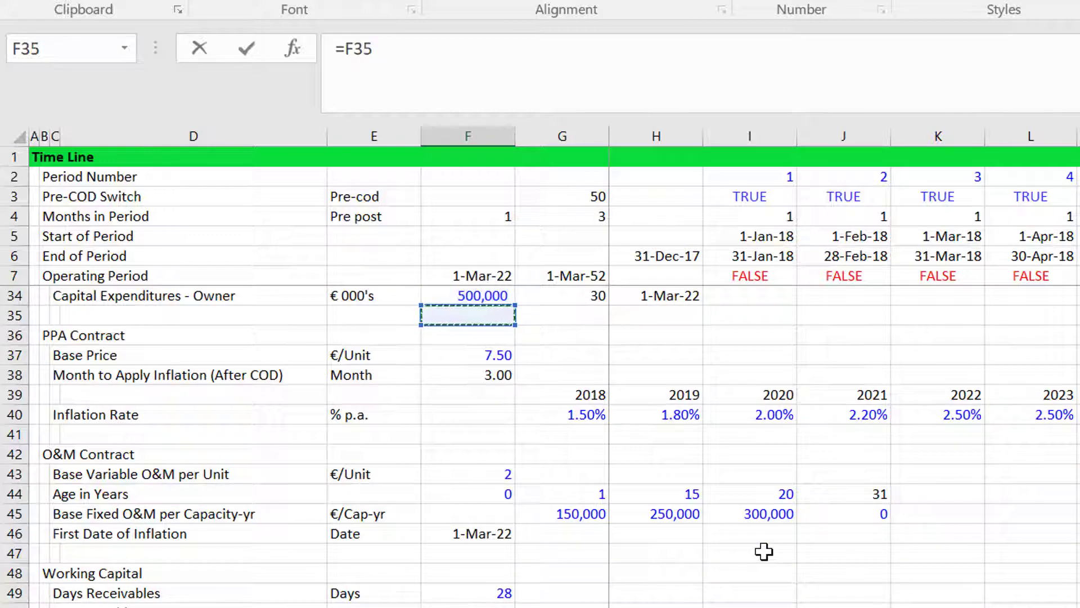
{"action": "key", "text": "Down"}
{"action": "key", "text": "Down"}
{"action": "key", "text": "Down"}
{"action": "key", "text": "Down"}
{"action": "key", "text": "Down"}
{"action": "key", "text": "Down"}
{"action": "key", "text": "Down"}
{"action": "key", "text": "Down"}
{"action": "key", "text": "Down"}
{"action": "key", "text": "Down"}
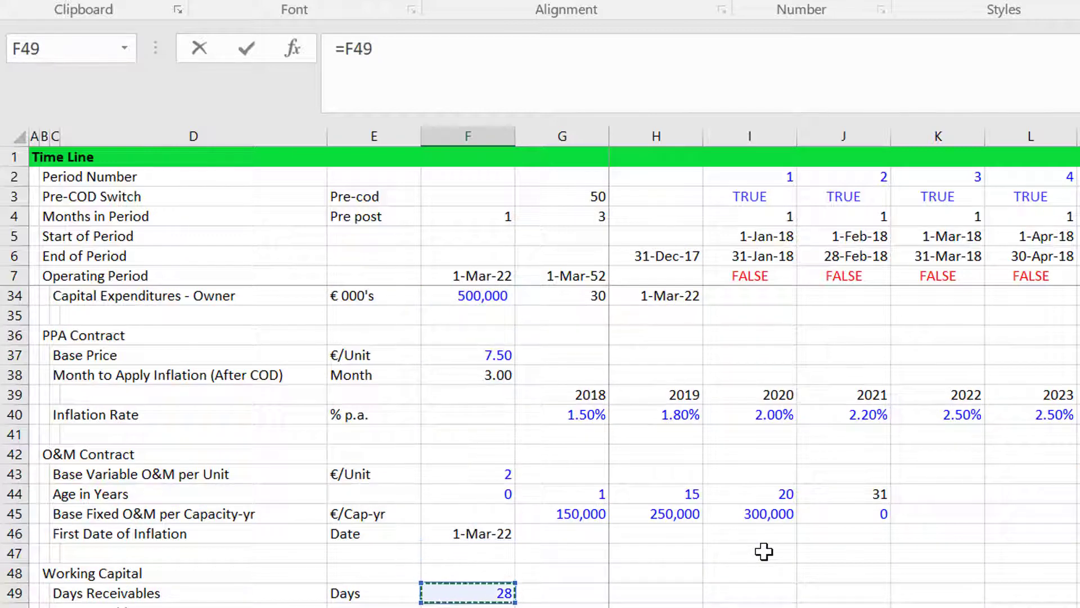
{"action": "key", "text": "Down"}
{"action": "key", "text": "Down"}
{"action": "key", "text": "Down"}
{"action": "key", "text": "Down"}
{"action": "key", "text": "Down"}
{"action": "key", "text": "Down"}
{"action": "key", "text": "Down"}
{"action": "key", "text": "Down"}
{"action": "key", "text": "Down"}
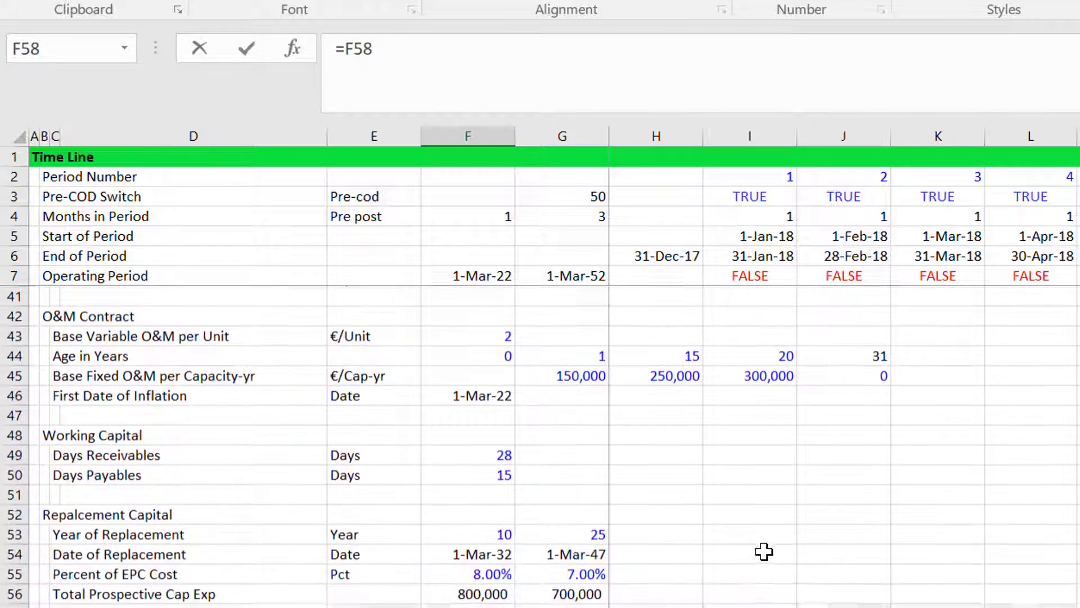
{"action": "key", "text": "Down"}
{"action": "key", "text": "Down"}
{"action": "key", "text": "Down"}
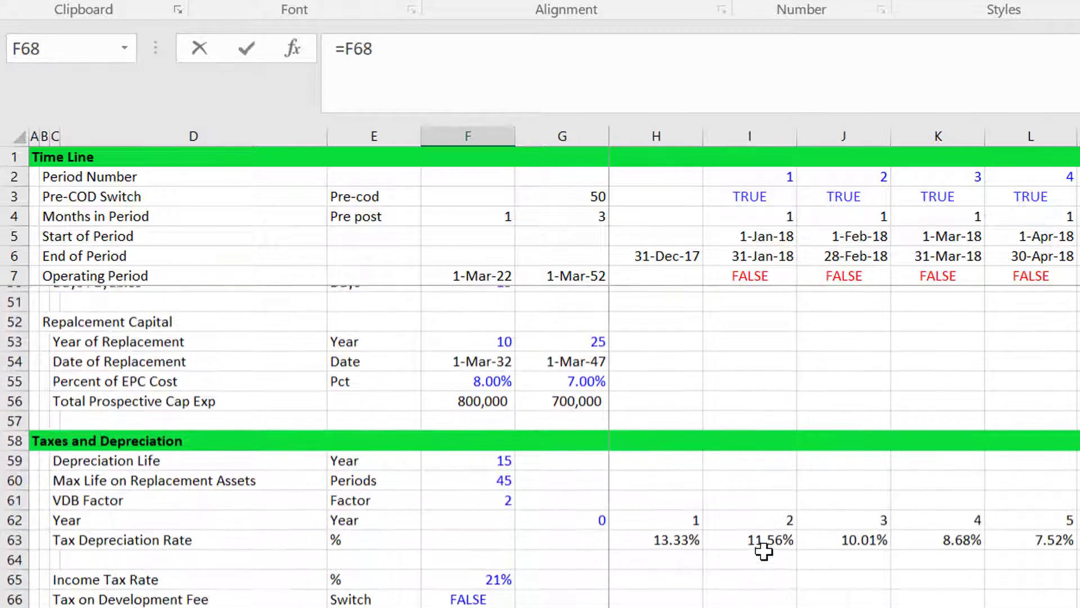
{"action": "key", "text": "Up"}
{"action": "key", "text": "Up"}
{"action": "key", "text": "Up"}
{"action": "key", "text": "Return"}
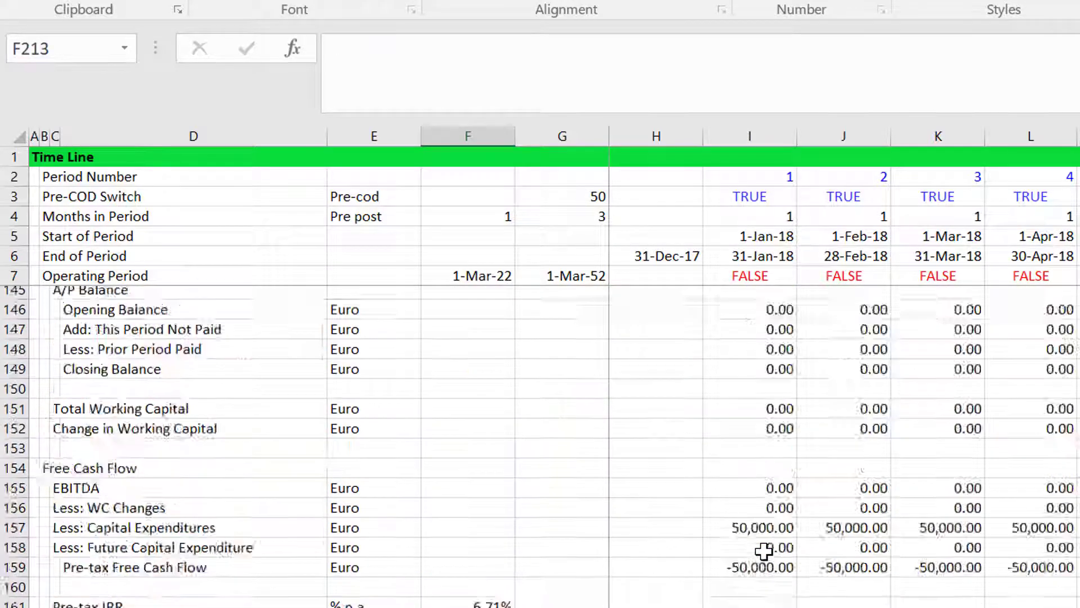
Step: Examine the formula for Add: Negative Taxable Income in I207
{"action": "key", "text": "Up"}
{"action": "key", "text": "Right"}
{"action": "key", "text": "Right"}
{"action": "key", "text": "Right"}
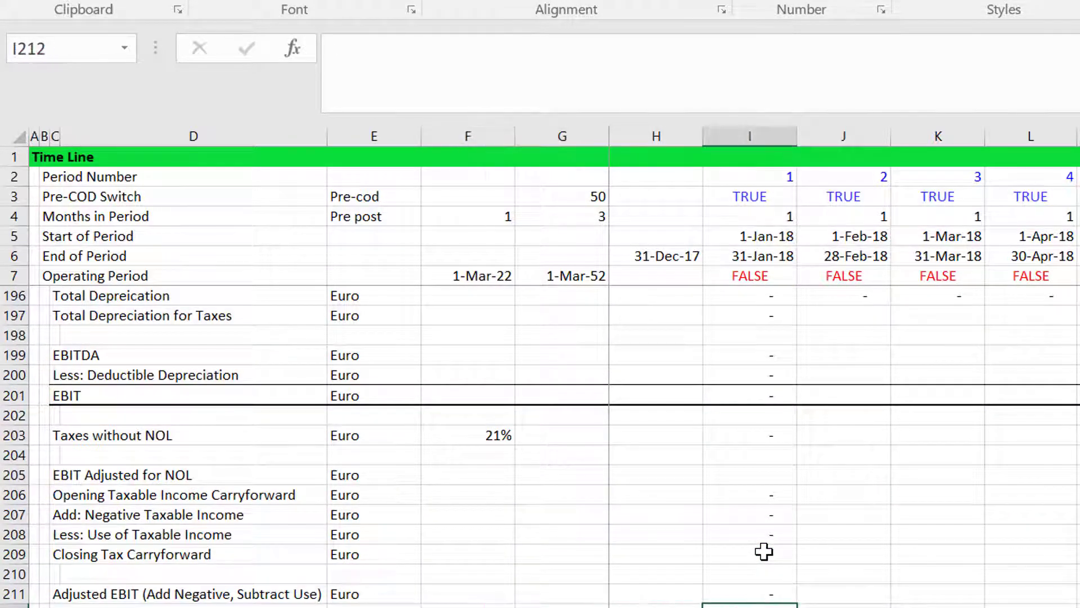
{"action": "key", "text": "Up"}
{"action": "key", "text": "Up"}
{"action": "key", "text": "Up"}
{"action": "key", "text": "Up"}
{"action": "key", "text": "Up"}
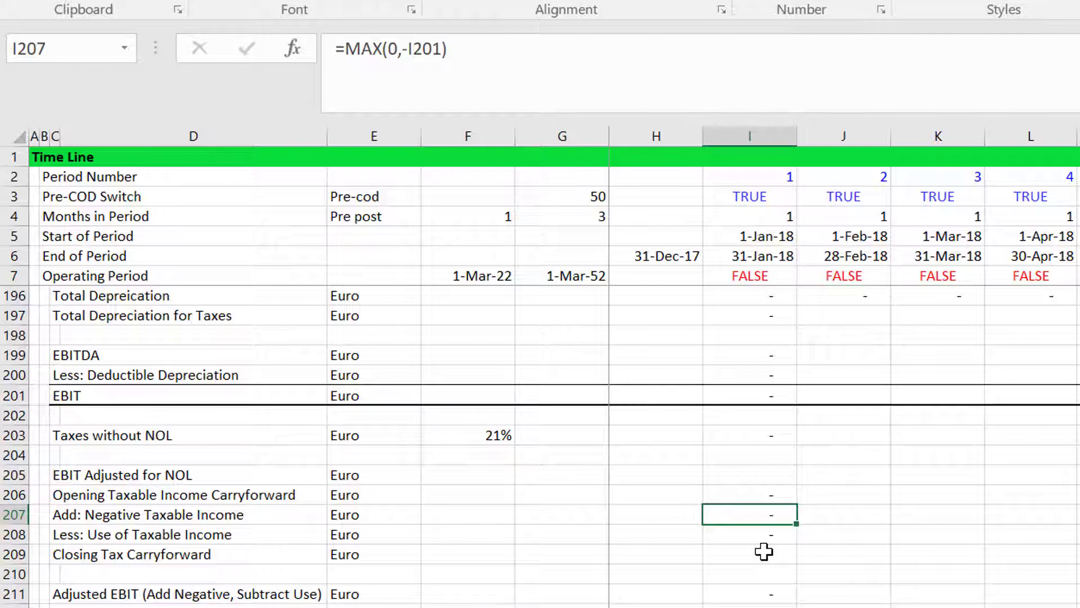
Step: Calculate Adjusted Taxes in I212 with =I211*$F$212, keeping the tax rate reference absolute
{"action": "key", "text": "Down"}
{"action": "key", "text": "Down"}
{"action": "key", "text": "Down"}
{"action": "key", "text": "Down"}
{"action": "key", "text": "Down"}
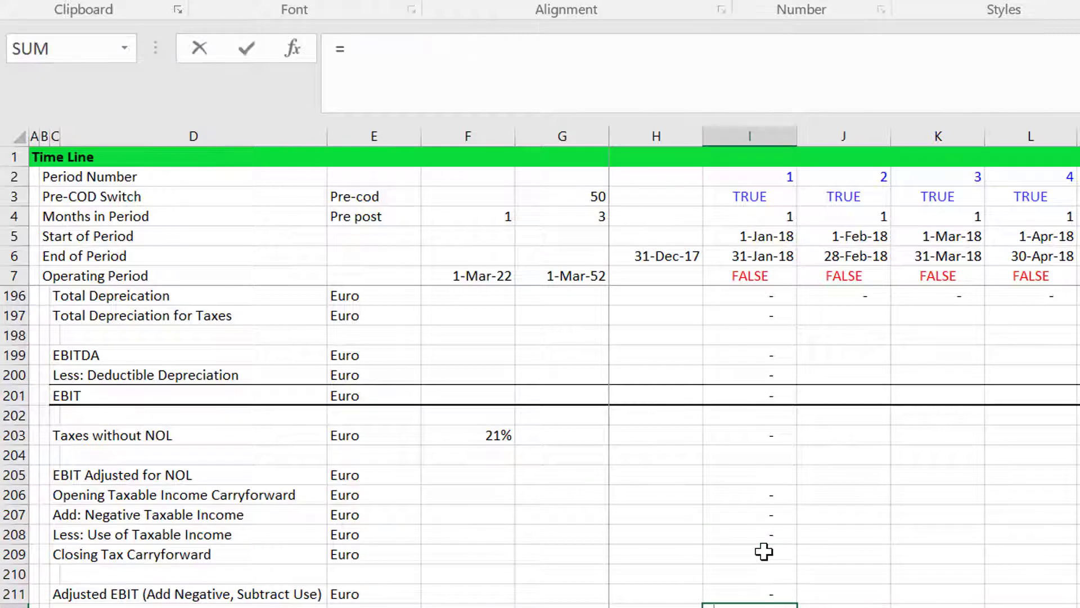
{"action": "type", "text": "="}
{"action": "key", "text": "Up"}
{"action": "type", "text": "*"}
{"action": "key", "text": "Left"}
{"action": "key", "text": "Left"}
{"action": "key", "text": "Left"}
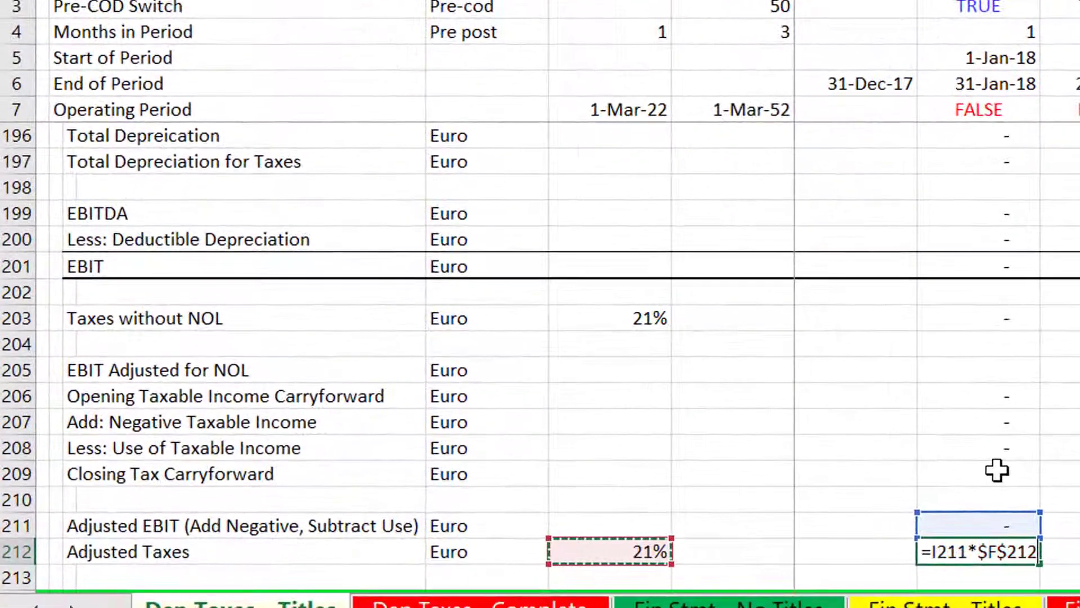
{"action": "key", "text": "Return"}
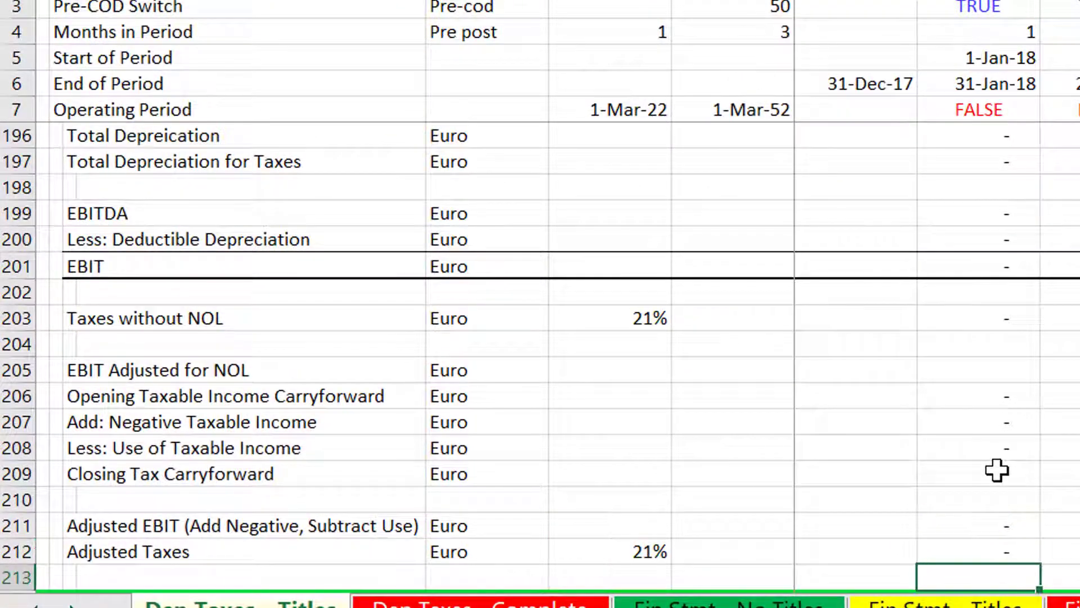
Step: Link Free Cash Flow Before Tax in I215 to the Pre-tax Free Cash Flow in I159
{"action": "key", "text": "Down"}
{"action": "key", "text": "Down"}
{"action": "key", "text": "Down"}
{"action": "key", "text": "Down"}
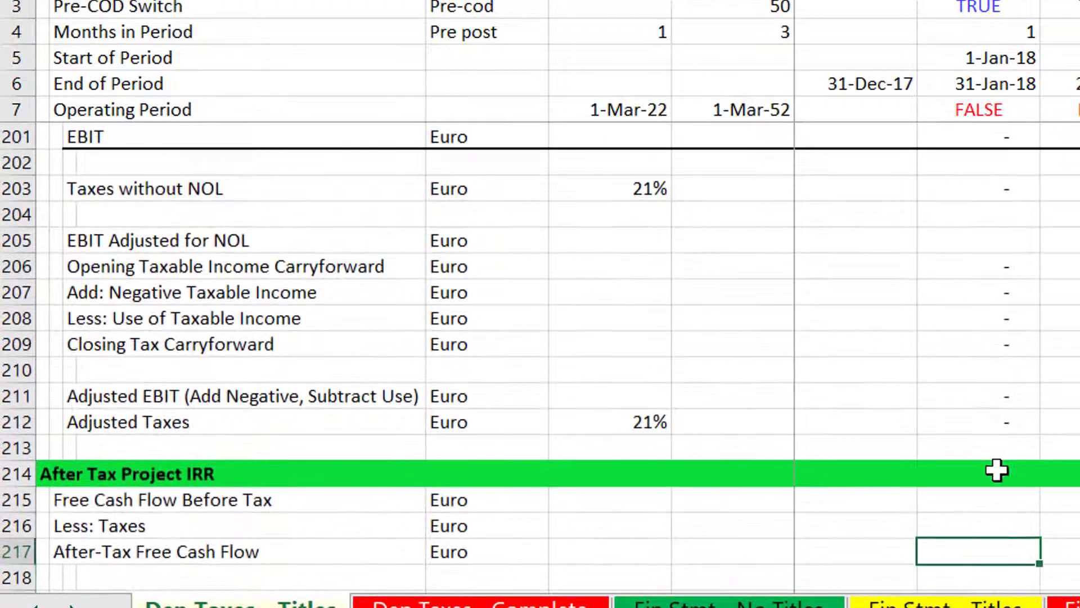
{"action": "key", "text": "Up"}
{"action": "key", "text": "Up"}
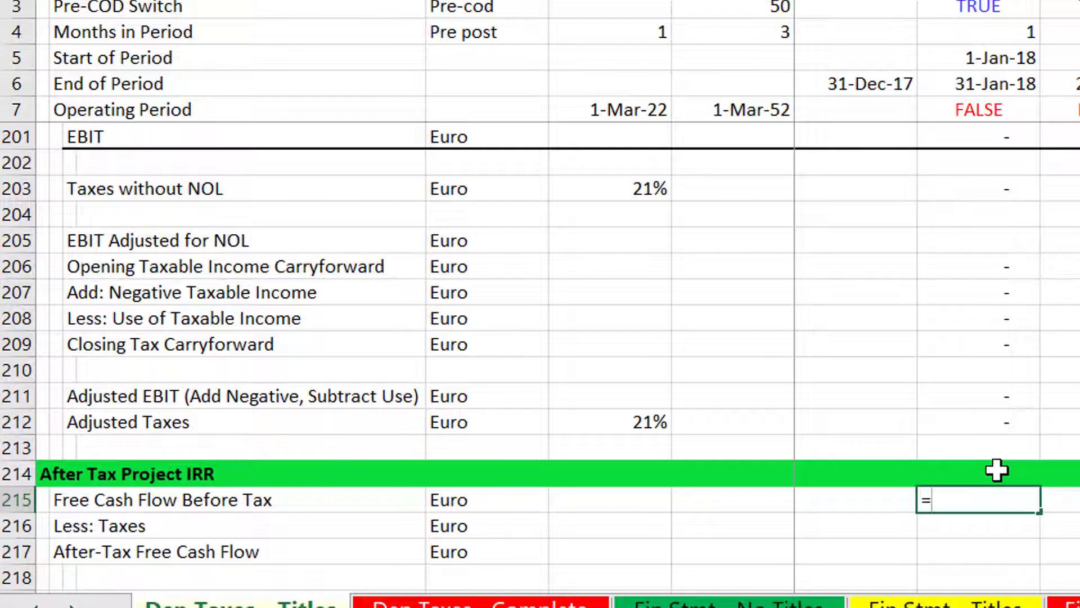
{"action": "type", "text": "="}
{"action": "key", "text": "Up"}
{"action": "key", "text": "Up"}
{"action": "key", "text": "Up"}
{"action": "key", "text": "Up"}
{"action": "key", "text": "Up"}
{"action": "key", "text": "Up"}
{"action": "key", "text": "Up"}
{"action": "key", "text": "Up"}
{"action": "key", "text": "Up"}
{"action": "key", "text": "Up"}
{"action": "key", "text": "Up"}
{"action": "key", "text": "Up"}
{"action": "key", "text": "Up"}
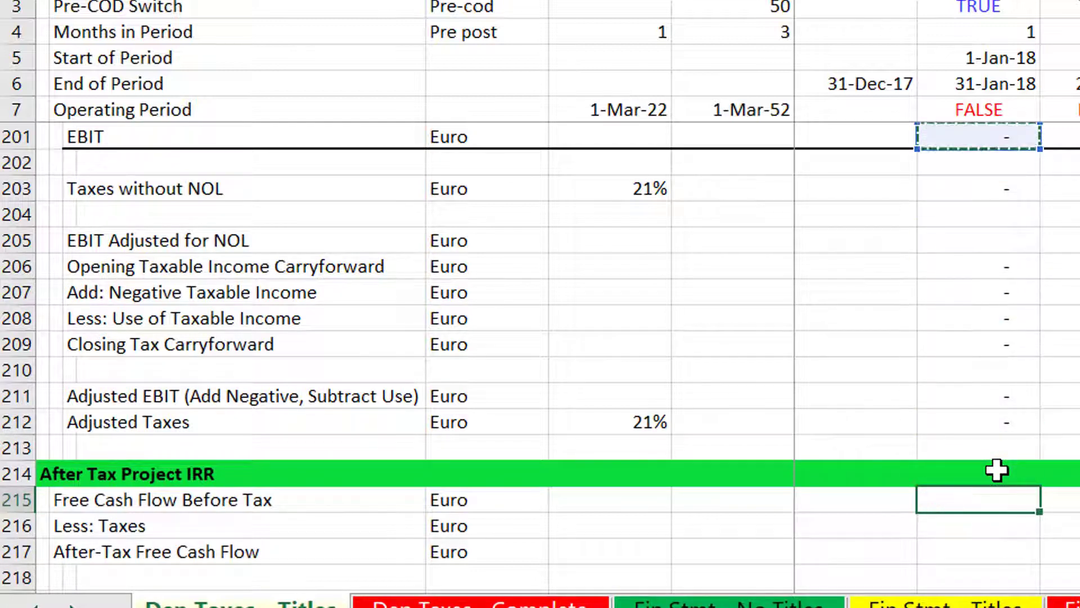
{"action": "key", "text": "Up"}
{"action": "key", "text": "Up"}
{"action": "key", "text": "Up"}
{"action": "key", "text": "Up"}
{"action": "key", "text": "Up"}
{"action": "key", "text": "Up"}
{"action": "key", "text": "Up"}
{"action": "key", "text": "Up"}
{"action": "key", "text": "Up"}
{"action": "key", "text": "Up"}
{"action": "key", "text": "Up"}
{"action": "key", "text": "Up"}
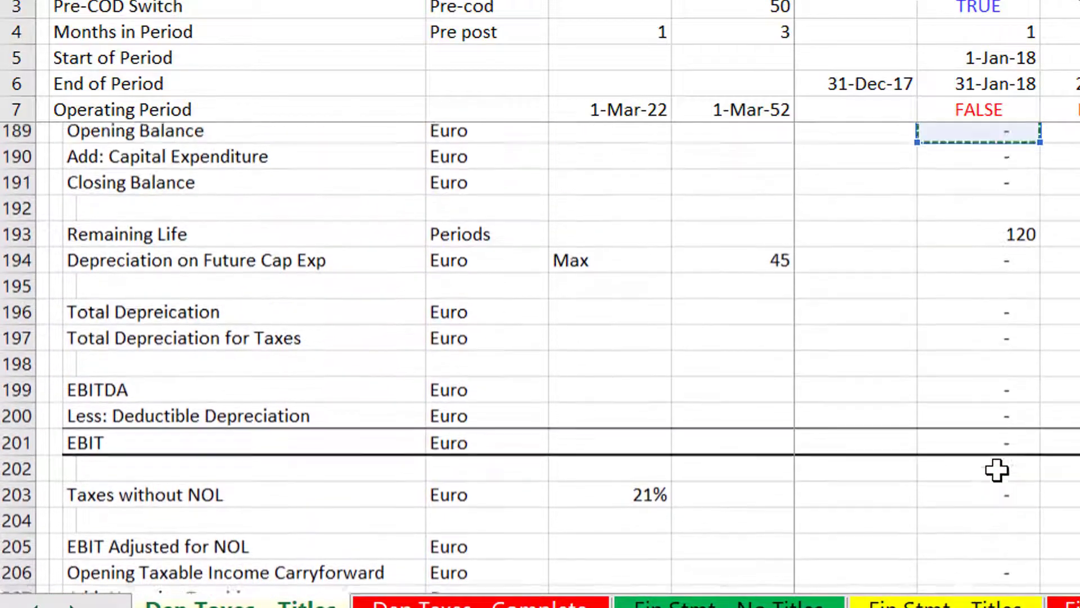
{"action": "key", "text": "Up"}
{"action": "key", "text": "Up"}
{"action": "key", "text": "Up"}
{"action": "key", "text": "Up"}
{"action": "key", "text": "Up"}
{"action": "key", "text": "Up"}
{"action": "key", "text": "Up"}
{"action": "key", "text": "Up"}
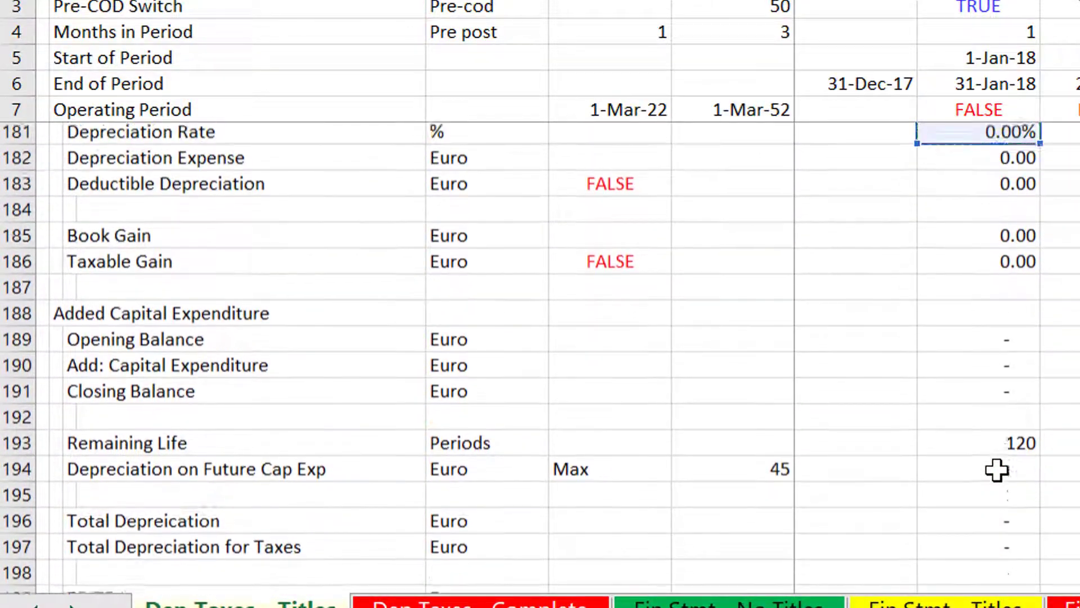
{"action": "key", "text": "Up"}
{"action": "key", "text": "Up"}
{"action": "key", "text": "Up"}
{"action": "key", "text": "Up"}
{"action": "key", "text": "Up"}
{"action": "key", "text": "Up"}
{"action": "key", "text": "Up"}
{"action": "key", "text": "Up"}
{"action": "key", "text": "Up"}
{"action": "key", "text": "Up"}
{"action": "key", "text": "Up"}
{"action": "key", "text": "Up"}
{"action": "key", "text": "Up"}
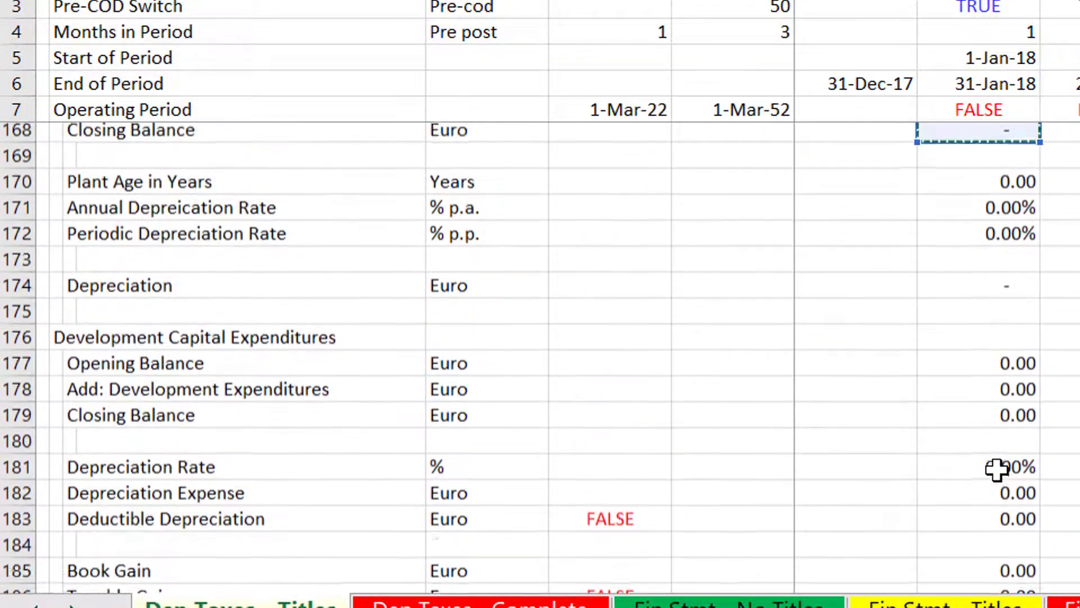
{"action": "key", "text": "Up"}
{"action": "key", "text": "Up"}
{"action": "key", "text": "Up"}
{"action": "key", "text": "Up"}
{"action": "key", "text": "Up"}
{"action": "key", "text": "Up"}
{"action": "key", "text": "Up"}
{"action": "key", "text": "Up"}
{"action": "key", "text": "Up"}
{"action": "key", "text": "Up"}
{"action": "key", "text": "Up"}
{"action": "key", "text": "Up"}
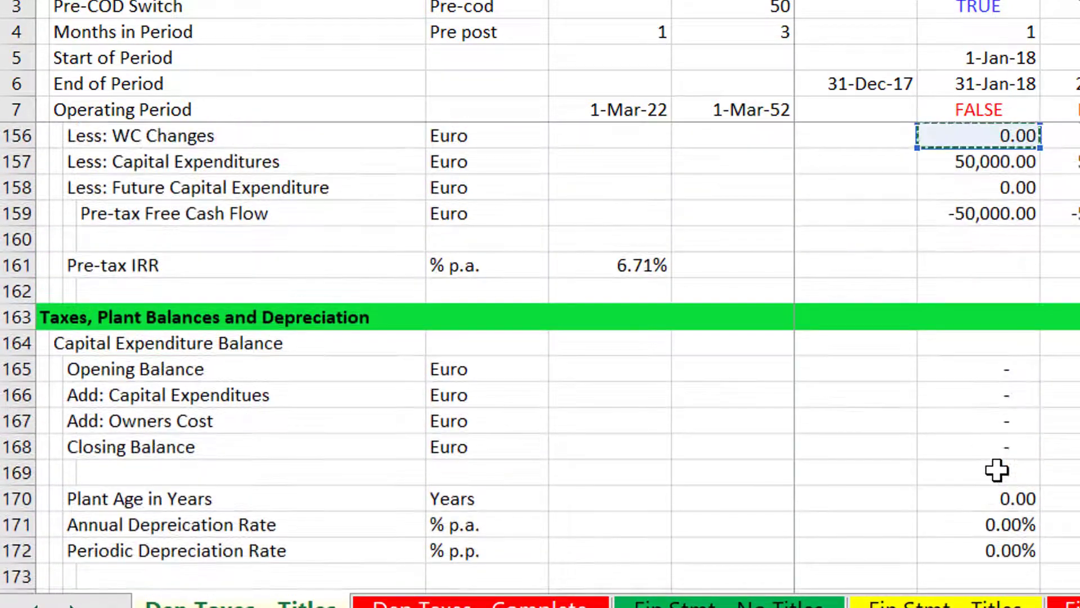
{"action": "key", "text": "Down"}
{"action": "key", "text": "Down"}
{"action": "key", "text": "Down"}
{"action": "key", "text": "Return"}
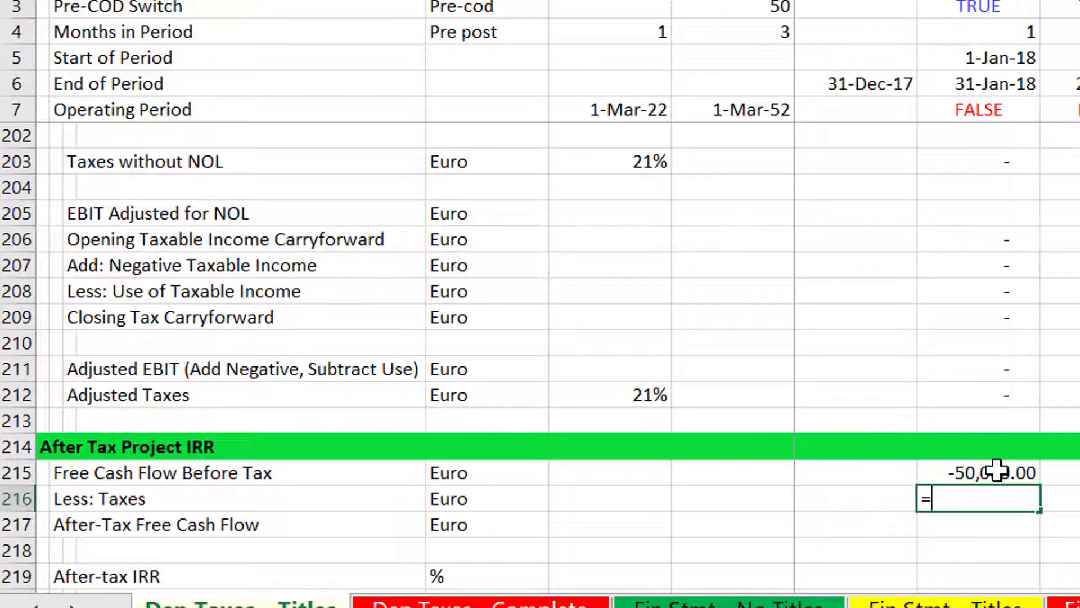
Step: Link Less: Taxes in I216 to Adjusted Taxes in I212, and calculate After-Tax Free Cash Flow in I217 as I215 minus I216
{"action": "key", "text": "Up"}
{"action": "key", "text": "Up"}
{"action": "key", "text": "Up"}
{"action": "key", "text": "Return"}
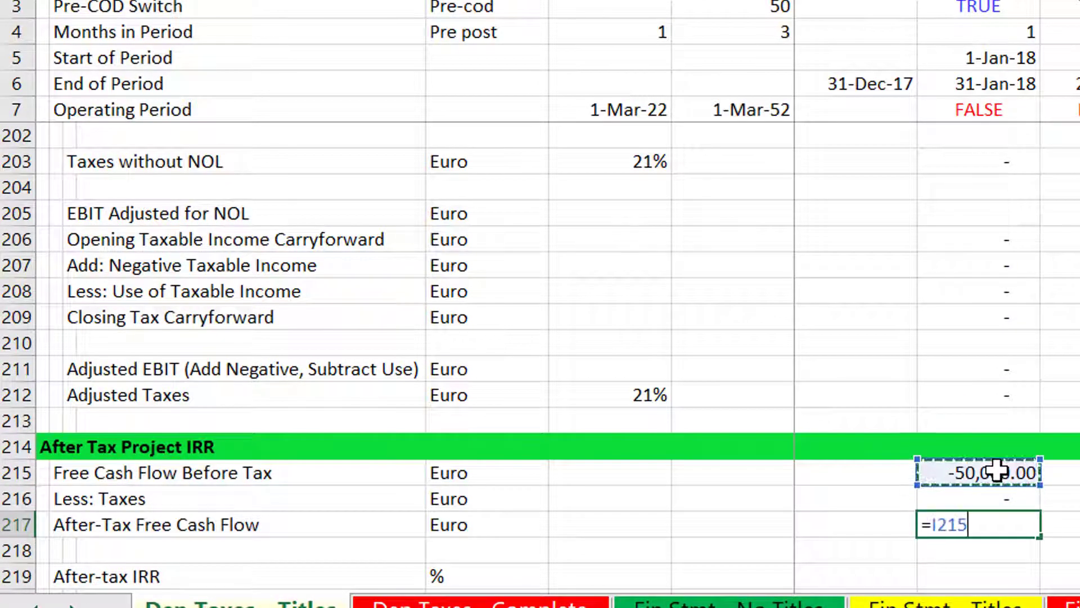
{"action": "key", "text": "Up"}
{"action": "key", "text": "Return"}
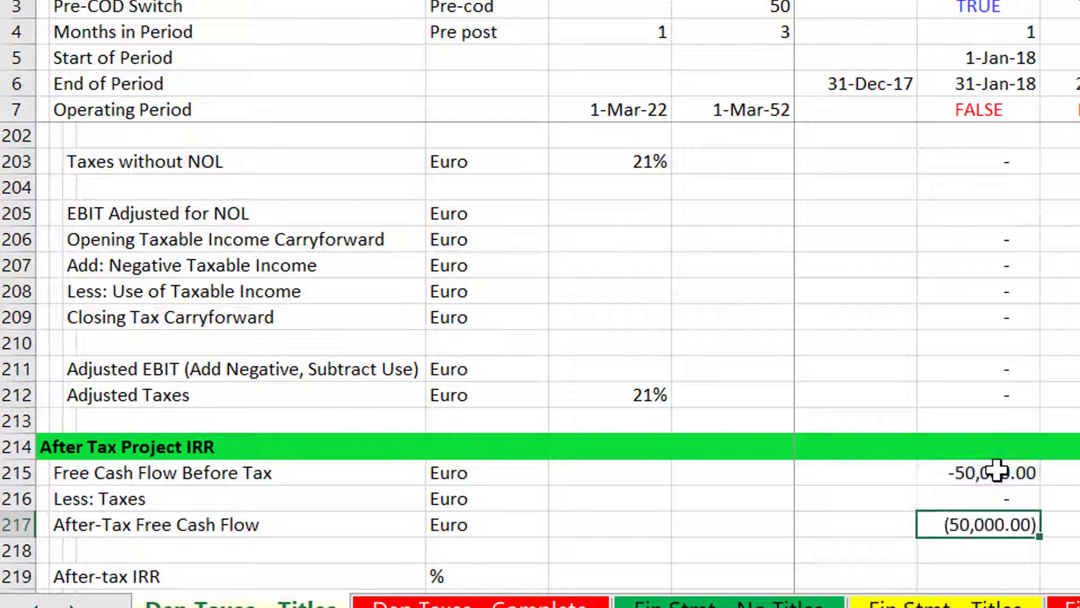
Step: Copy the column I formulas, from the EBITDA and tax calculations through After-Tax Free Cash Flow in I217, across the remaining periods
{"action": "key", "text": "Down"}
{"action": "key", "text": "Down"}
{"action": "key", "text": "Up"}
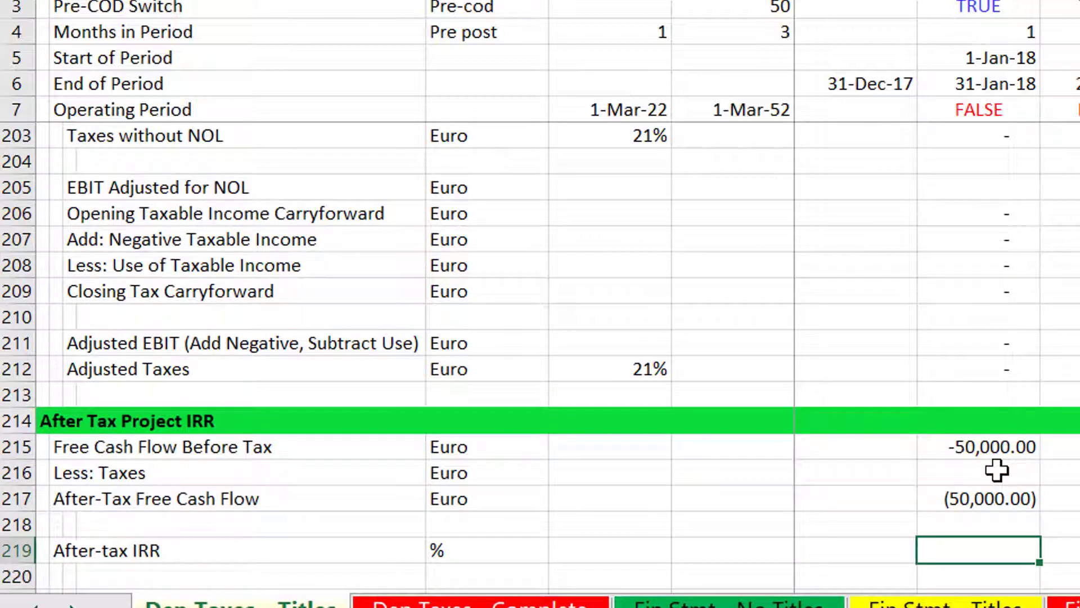
{"action": "key", "text": "Up"}
{"action": "key", "text": "Up"}
{"action": "key", "text": "Up"}
{"action": "key", "text": "Up"}
{"action": "key", "text": "Up"}
{"action": "key", "text": "Up"}
{"action": "key", "text": "Up"}
{"action": "key", "text": "Up"}
{"action": "key", "text": "Up"}
{"action": "key", "text": "Up"}
{"action": "key", "text": "Up"}
{"action": "key", "text": "Up"}
{"action": "key", "text": "Up"}
{"action": "key", "text": "Up"}
{"action": "key", "text": "Up"}
{"action": "key", "text": "Up"}
{"action": "key", "text": "Up"}
{"action": "key", "text": "Up"}
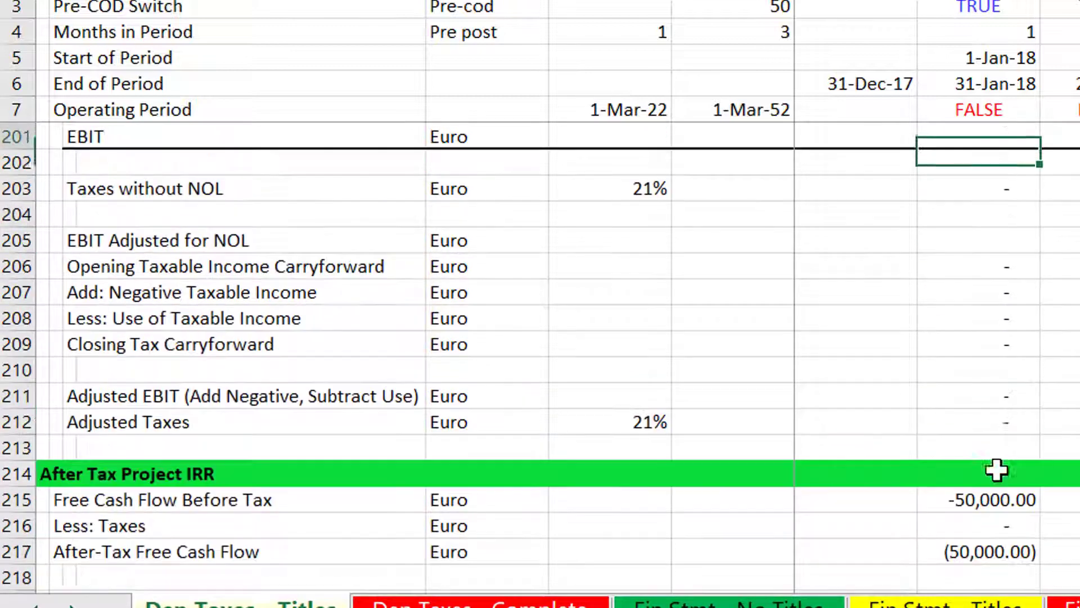
{"action": "key", "text": "Up"}
{"action": "key", "text": "Up"}
{"action": "key", "text": "Up"}
{"action": "key", "text": "Up"}
{"action": "key", "text": "Up"}
{"action": "key", "text": "Up"}
{"action": "key", "text": "Up"}
{"action": "key", "text": "Up"}
{"action": "key", "text": "Up"}
{"action": "key", "text": "Up"}
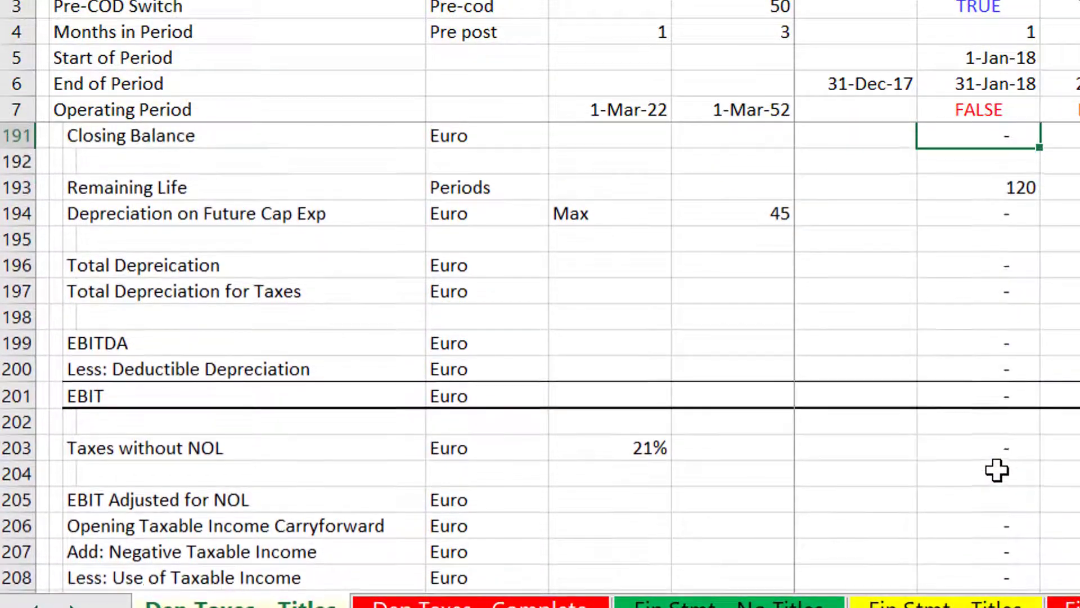
{"action": "key", "text": "Up"}
{"action": "key", "text": "Down"}
{"action": "key", "text": "Down"}
{"action": "key", "text": "Down"}
{"action": "key", "text": "Down"}
{"action": "key", "text": "Down"}
{"action": "key", "text": "Down"}
{"action": "key", "text": "Down"}
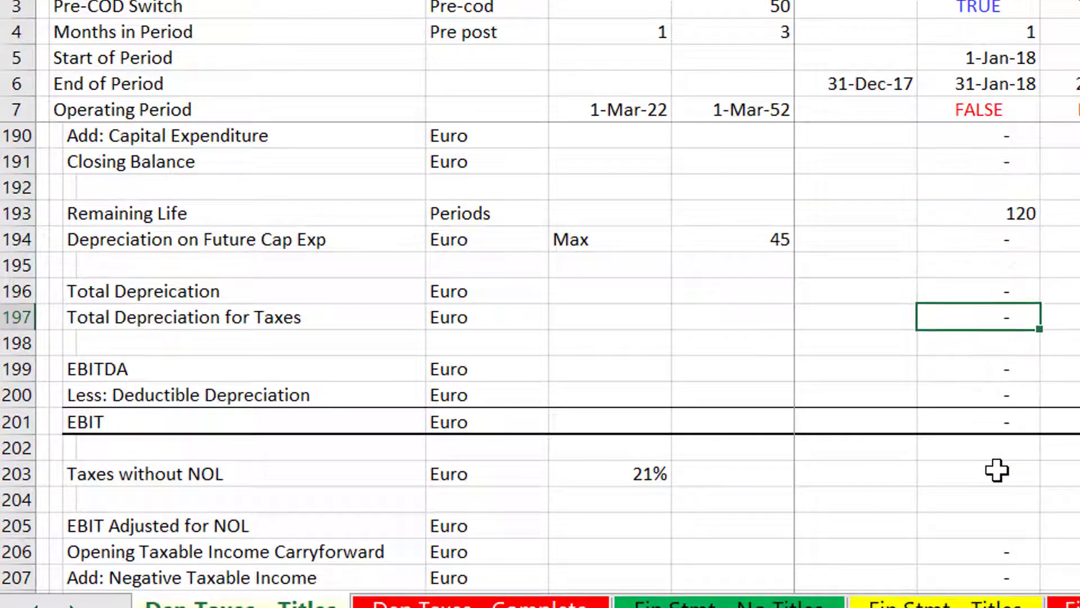
{"action": "key", "text": "shift+Down"}
{"action": "key", "text": "shift+Down"}
{"action": "key", "text": "shift+Down"}
{"action": "key", "text": "shift+Down"}
{"action": "key", "text": "shift+Down"}
{"action": "key", "text": "shift+Down"}
{"action": "key", "text": "shift+Down"}
{"action": "key", "text": "shift+Down"}
{"action": "key", "text": "shift+Down"}
{"action": "key", "text": "shift+Down"}
{"action": "key", "text": "shift+Down"}
{"action": "key", "text": "shift+Down"}
{"action": "key", "text": "shift+Down"}
{"action": "key", "text": "shift+Down"}
{"action": "key", "text": "shift+Down"}
{"action": "key", "text": "shift+Down"}
{"action": "key", "text": "shift+Down"}
{"action": "key", "text": "shift+Down"}
{"action": "key", "text": "shift+Down"}
{"action": "key", "text": "shift+Down"}
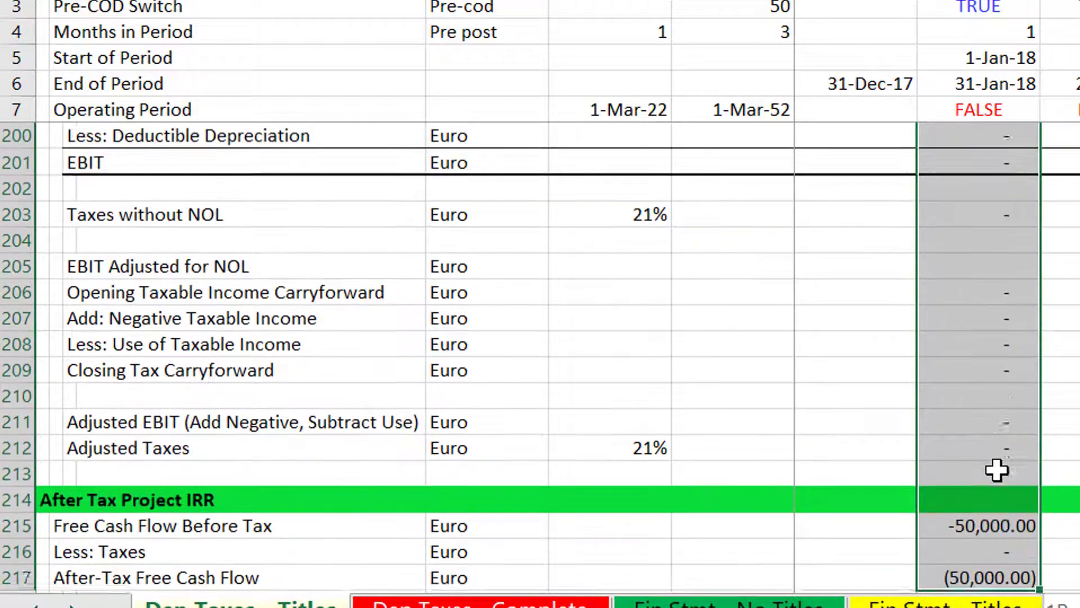
{"action": "key", "text": "shift+Down"}
{"action": "key", "text": "shift+Down"}
{"action": "key", "text": "shift+Up"}
{"action": "key", "text": "shift+Up"}
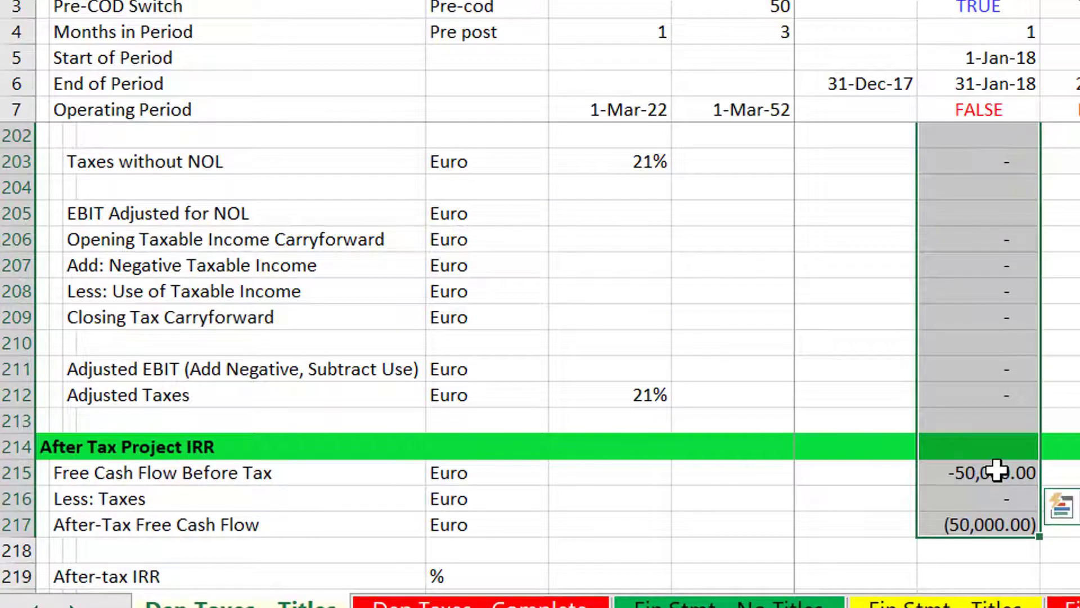
{"action": "key", "text": "Down"}
{"action": "key", "text": "Down"}
{"action": "key", "text": "Down"}
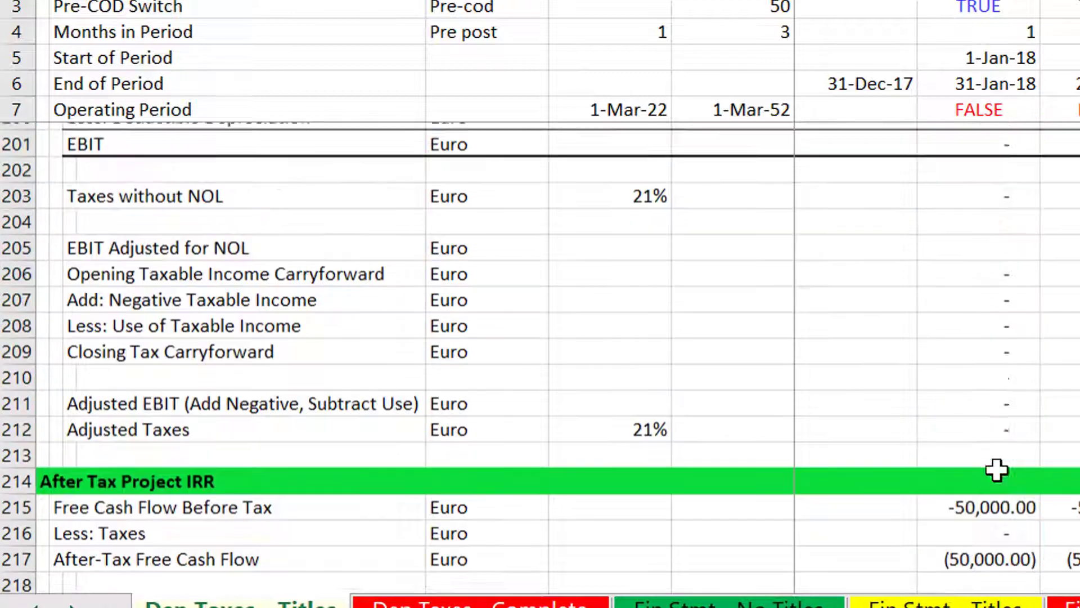
{"action": "key", "text": "Down"}
{"action": "key", "text": "Down"}
{"action": "key", "text": "Down"}
{"action": "key", "text": "Down"}
{"action": "key", "text": "Down"}
{"action": "key", "text": "Down"}
{"action": "key", "text": "Down"}
{"action": "key", "text": "Down"}
{"action": "key", "text": "Down"}
{"action": "key", "text": "Down"}
{"action": "key", "text": "Down"}
{"action": "key", "text": "Down"}
{"action": "key", "text": "Down"}
{"action": "key", "text": "Down"}
{"action": "key", "text": "Down"}
{"action": "key", "text": "Down"}
{"action": "key", "text": "Down"}
{"action": "key", "text": "Down"}
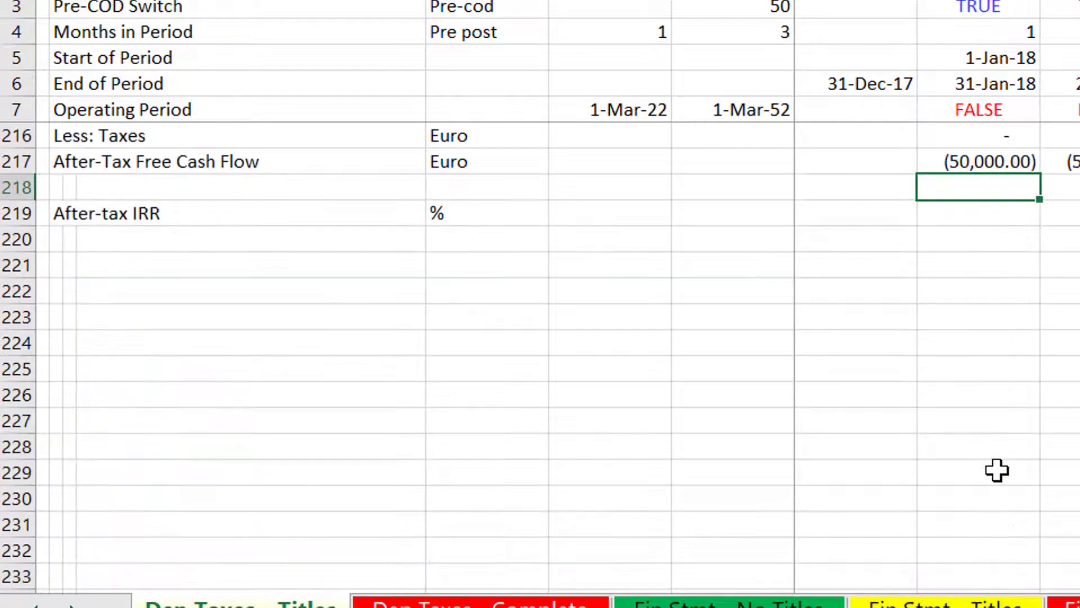
Step: Review the column I results from the tax carryforward rows through Adjusted Taxes and After-Tax Free Cash Flow
{"action": "key", "text": "Up"}
{"action": "key", "text": "Down"}
{"action": "key", "text": "Up"}
{"action": "key", "text": "Up"}
{"action": "key", "text": "Up"}
{"action": "key", "text": "Up"}
{"action": "key", "text": "Up"}
{"action": "key", "text": "Up"}
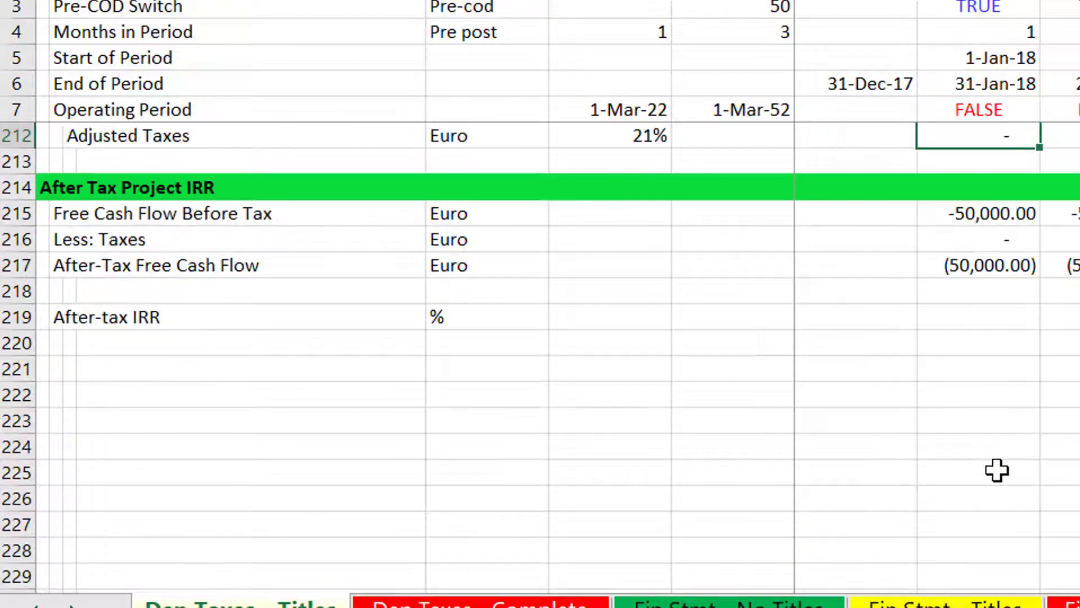
{"action": "key", "text": "Up"}
{"action": "key", "text": "Up"}
{"action": "key", "text": "Up"}
{"action": "key", "text": "Up"}
{"action": "key", "text": "Up"}
{"action": "key", "text": "Down"}
{"action": "key", "text": "Down"}
{"action": "key", "text": "Down"}
{"action": "key", "text": "Down"}
{"action": "key", "text": "Down"}
{"action": "key", "text": "Down"}
{"action": "key", "text": "Down"}
{"action": "key", "text": "Down"}
{"action": "key", "text": "Down"}
{"action": "key", "text": "Down"}
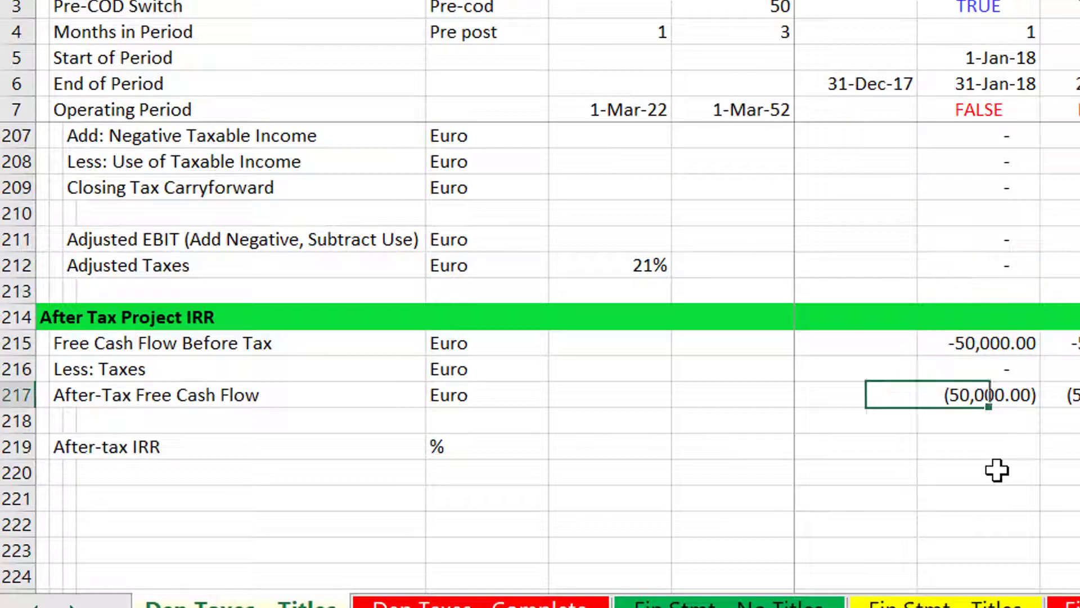
Step: Start the After-tax IRR formula in F219 with XIRR, using After-Tax Free Cash Flow I217:KV217 as the values
{"action": "key", "text": "Left"}
{"action": "key", "text": "Left"}
{"action": "key", "text": "Left"}
{"action": "key", "text": "Down"}
{"action": "key", "text": "Down"}
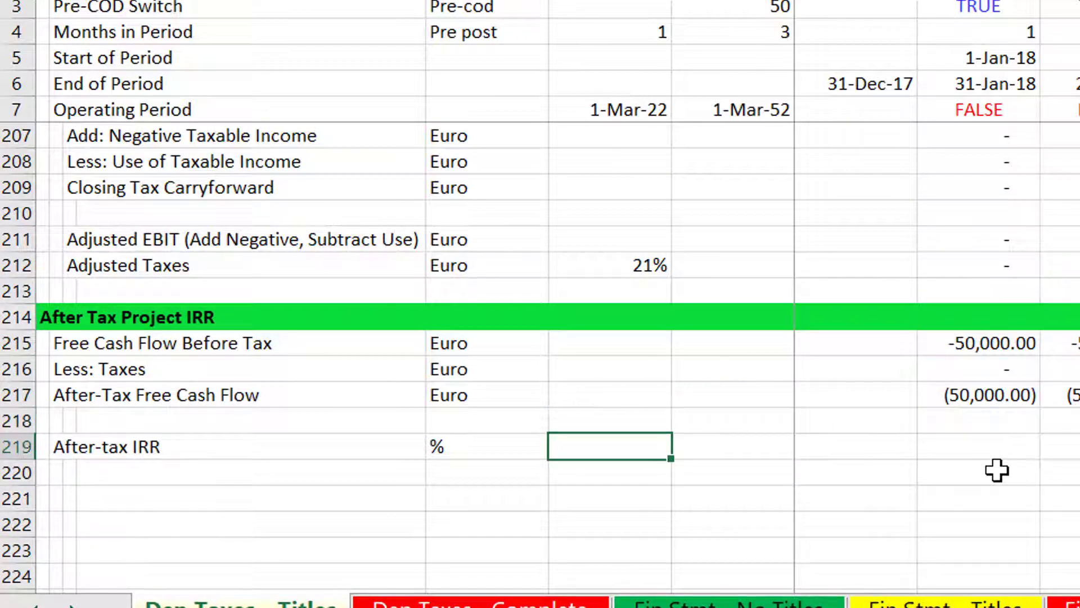
{"action": "type", "text": "="}
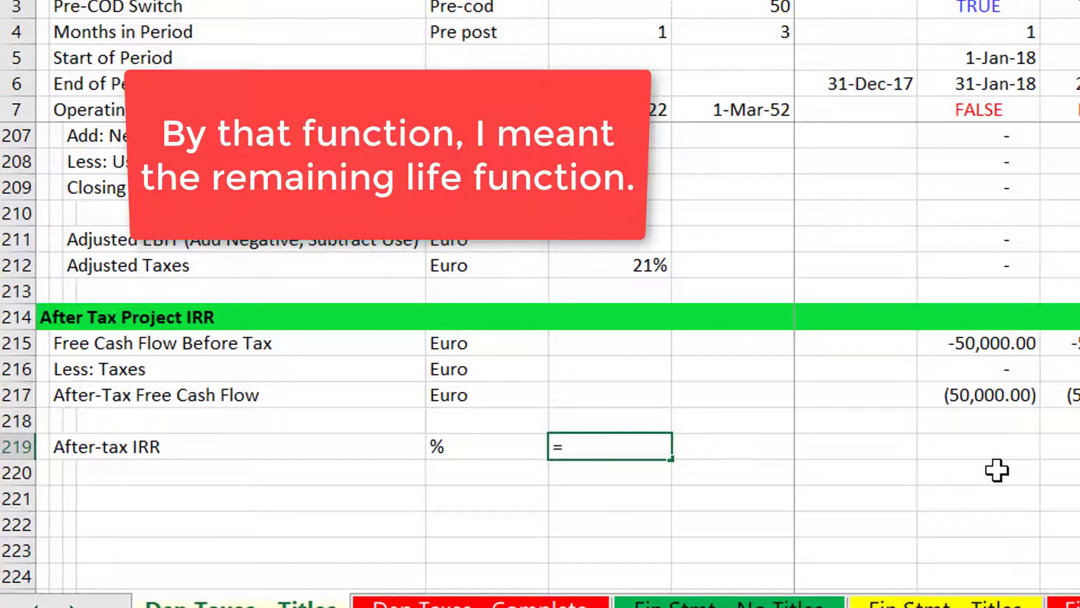
{"action": "type", "text": "xi"}
{"action": "key", "text": "Up"}
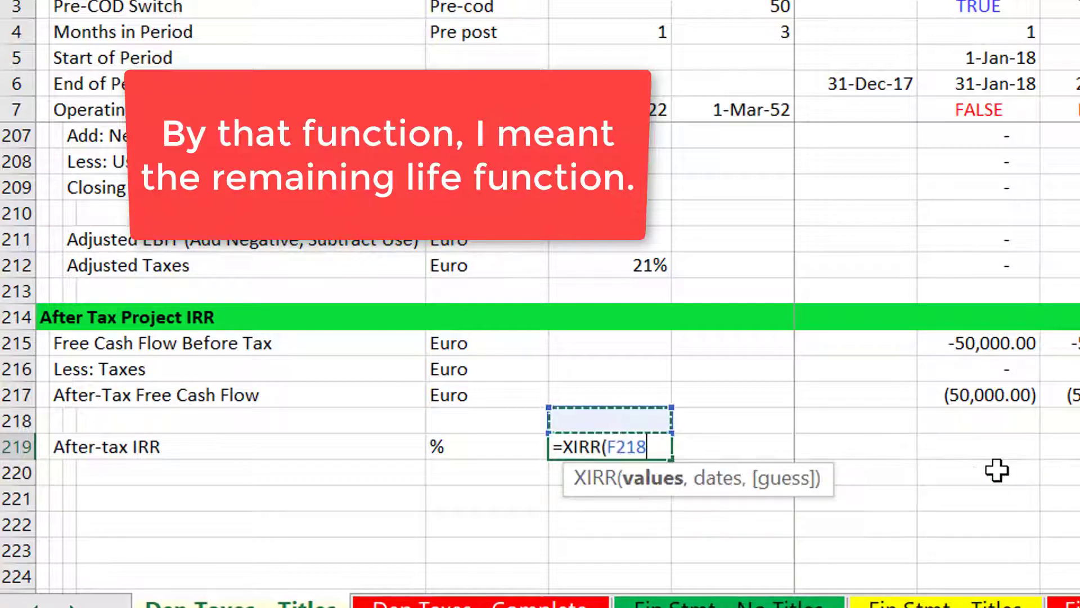
{"action": "key", "text": "Up"}
{"action": "key", "text": "Right"}
{"action": "key", "text": "Right"}
{"action": "key", "text": "Right"}
{"action": "key", "text": "ctrl+shift+Right"}
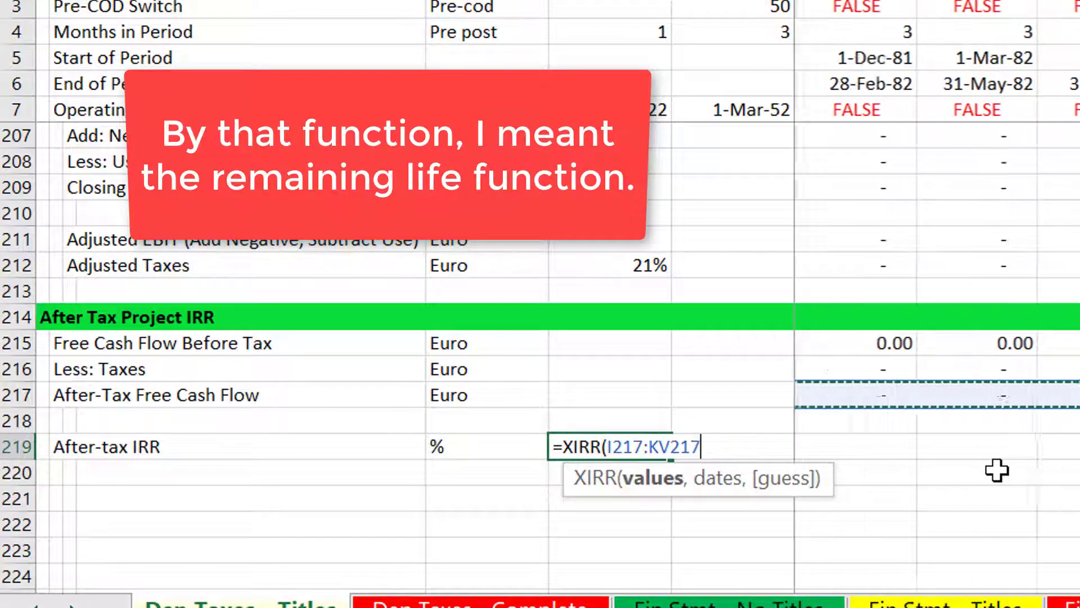
Step: Complete the XIRR formula in F219 with the End of Period dates in row 6, from I6 across all periods
{"action": "type", "text": ","}
{"action": "key", "text": "Right"}
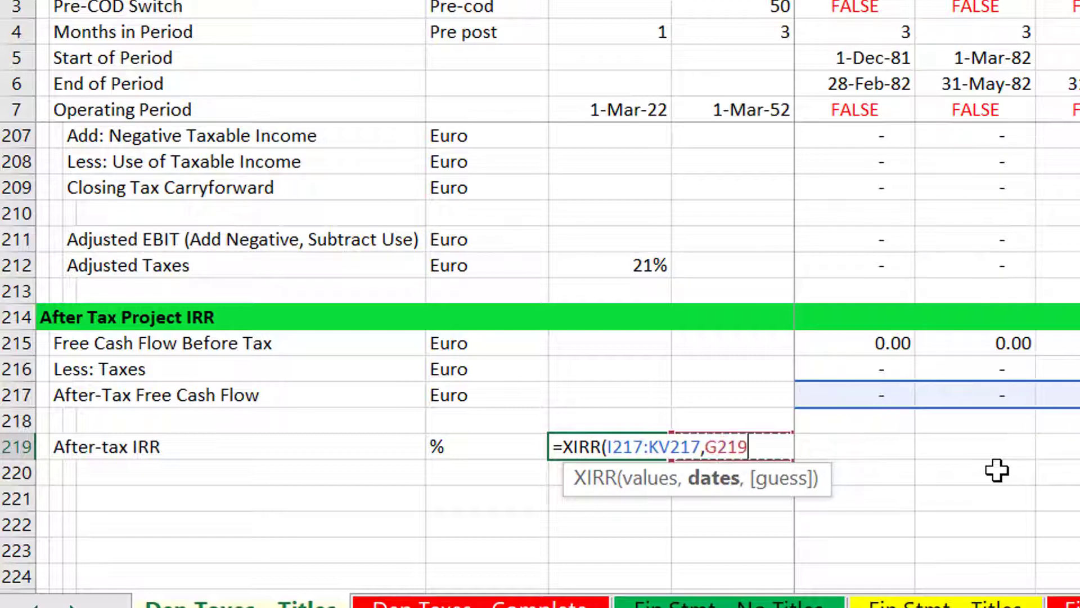
{"action": "key", "text": "Right"}
{"action": "key", "text": "Right"}
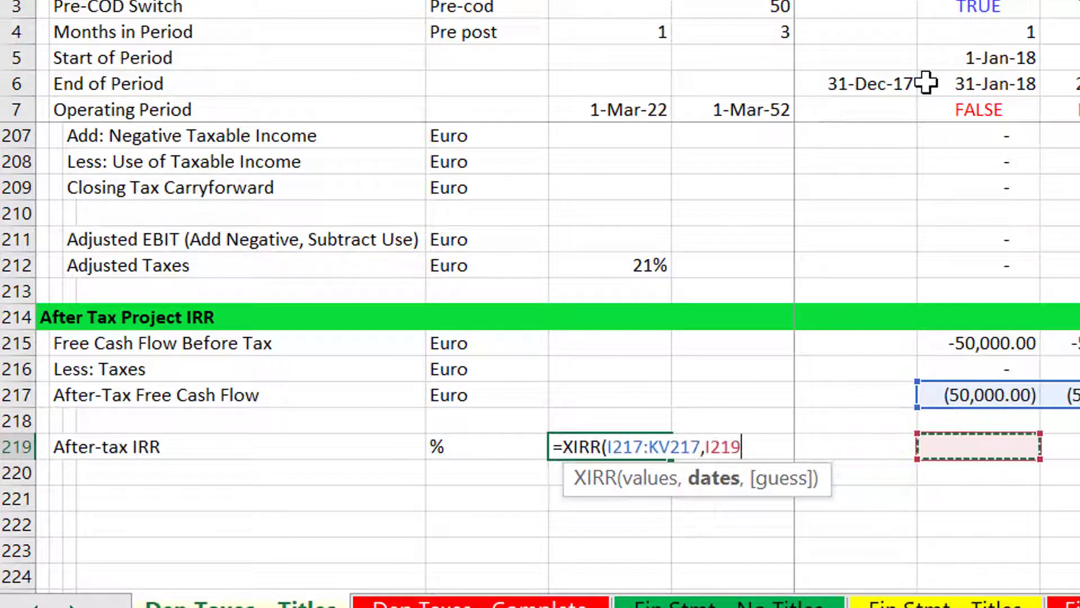
{"action": "left_click", "coordinate": [996, 57]}
{"action": "key", "text": "Down"}
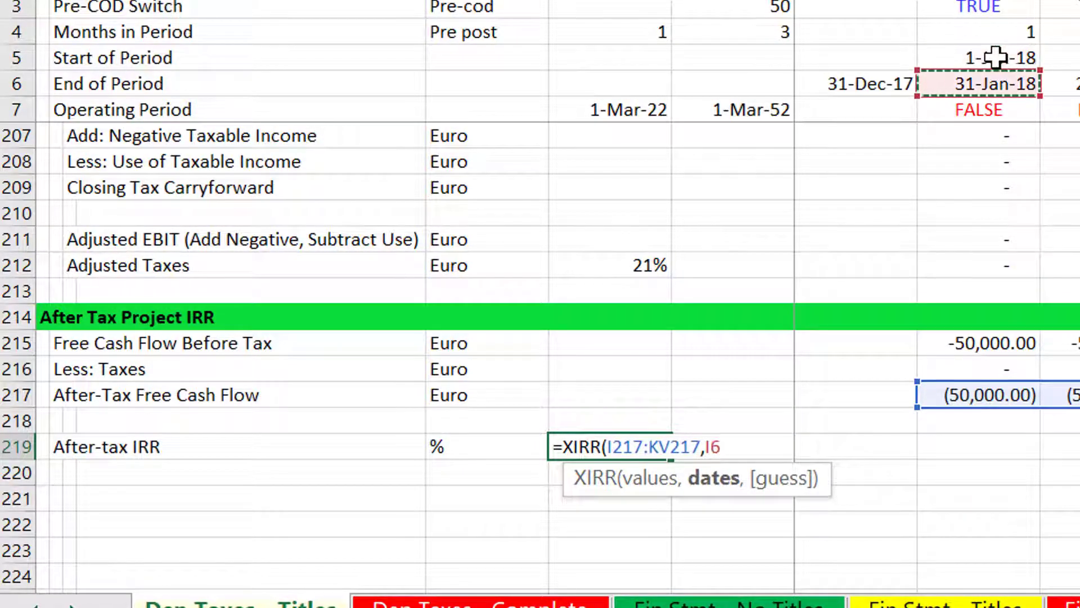
{"action": "key", "text": "ctrl+shift+Right"}
{"action": "key", "text": "Return"}
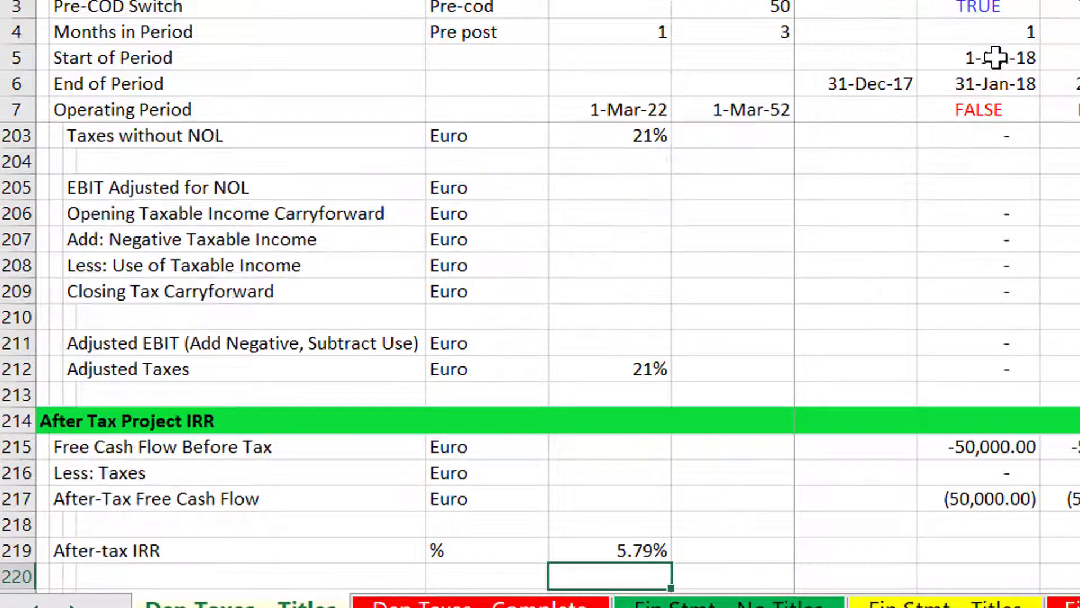
Step: Compare the After-tax IRR in F219 with the Pre-tax IRR in F161
{"action": "key", "text": "Up"}
{"action": "key", "text": "Left"}
{"action": "key", "text": "Left"}
{"action": "key", "text": "Right"}
{"action": "key", "text": "Right"}
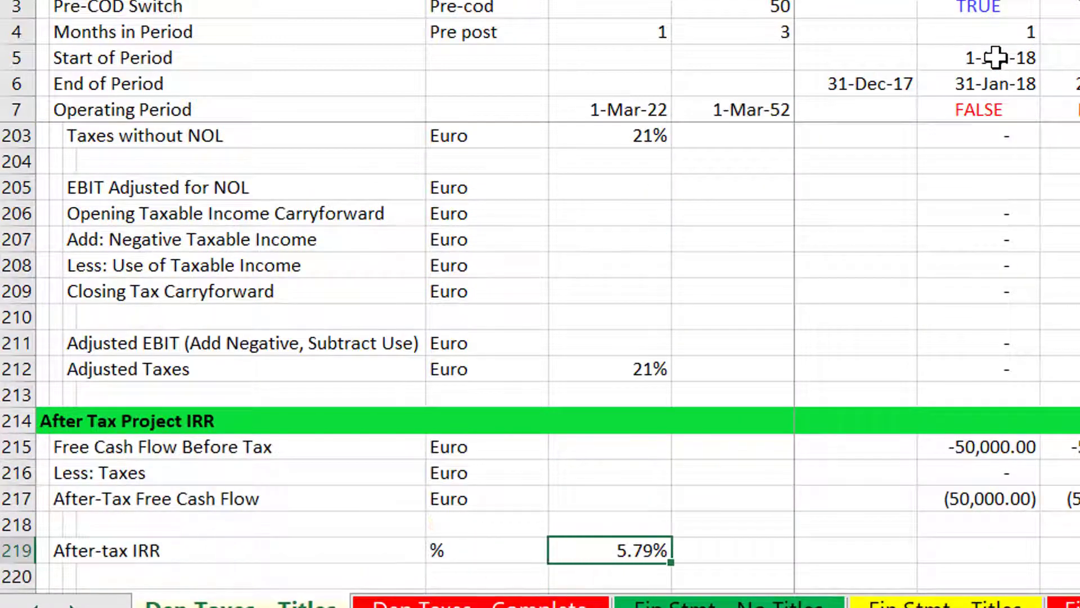
{"action": "key", "text": "Page_Up"}
{"action": "key", "text": "Page_Up"}
{"action": "key", "text": "Page_Up"}
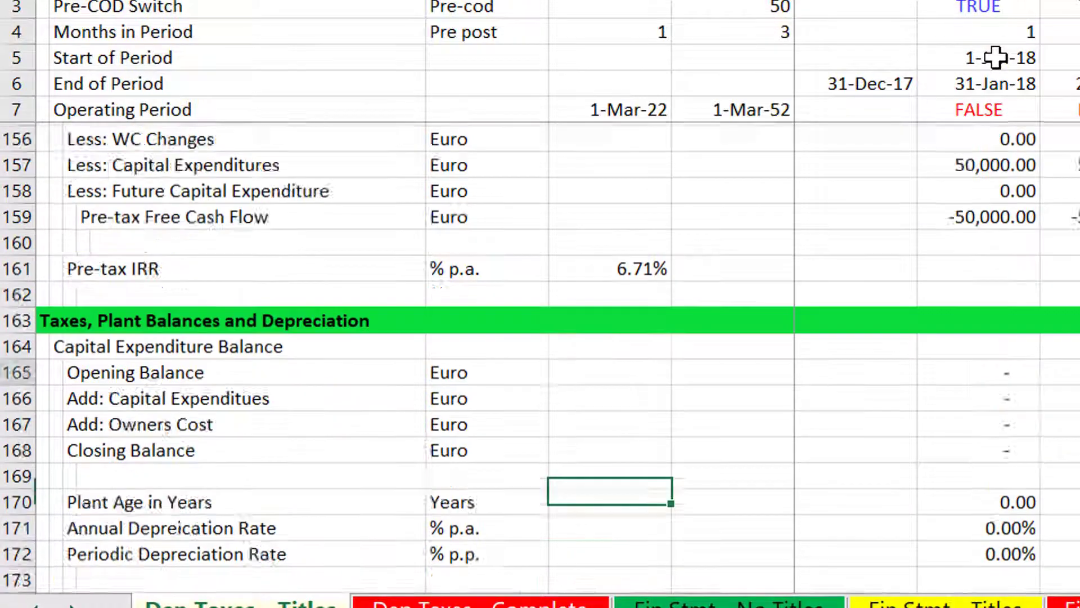
{"action": "key", "text": "Up"}
{"action": "key", "text": "Up"}
{"action": "key", "text": "Up"}
{"action": "key", "text": "Up"}
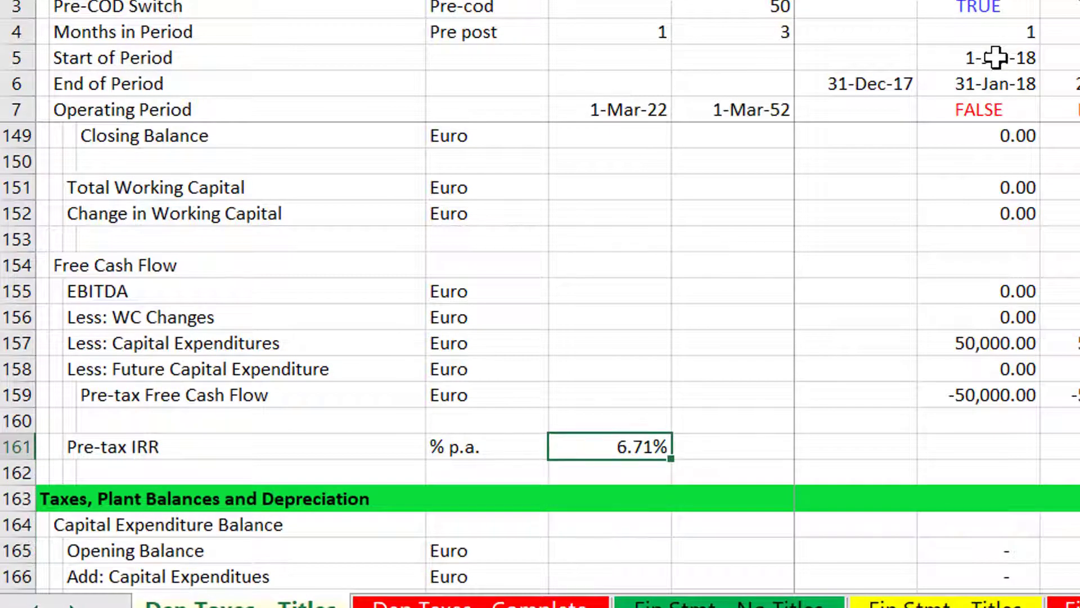
{"action": "key", "text": "Page_Down"}
{"action": "key", "text": "Page_Down"}
{"action": "key", "text": "Page_Down"}
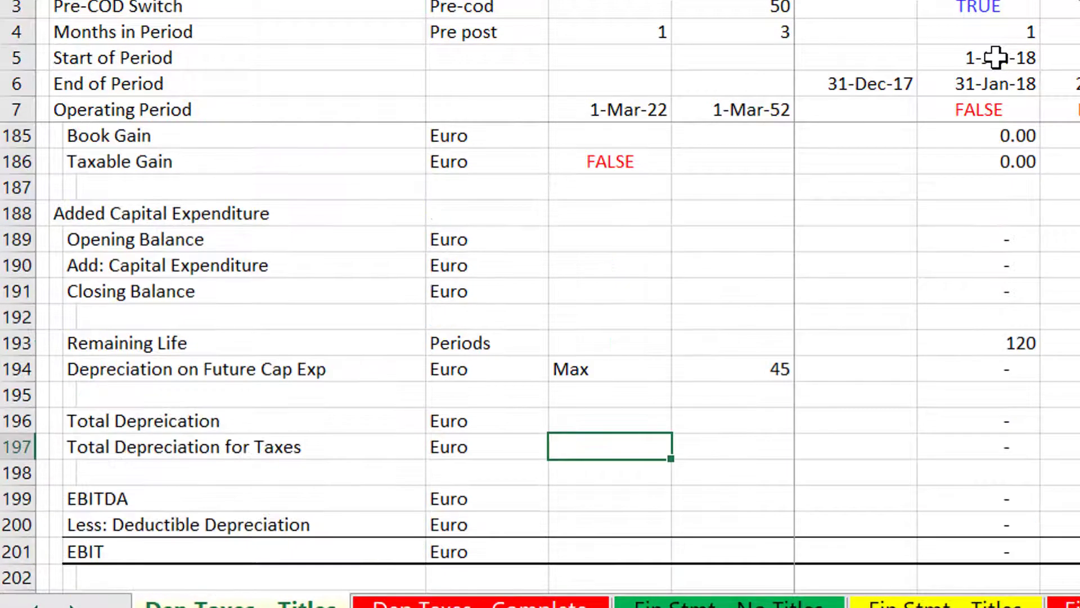
{"action": "key", "text": "Down"}
{"action": "key", "text": "Down"}
{"action": "key", "text": "Down"}
{"action": "key", "text": "Down"}
{"action": "key", "text": "Down"}
{"action": "key", "text": "Down"}
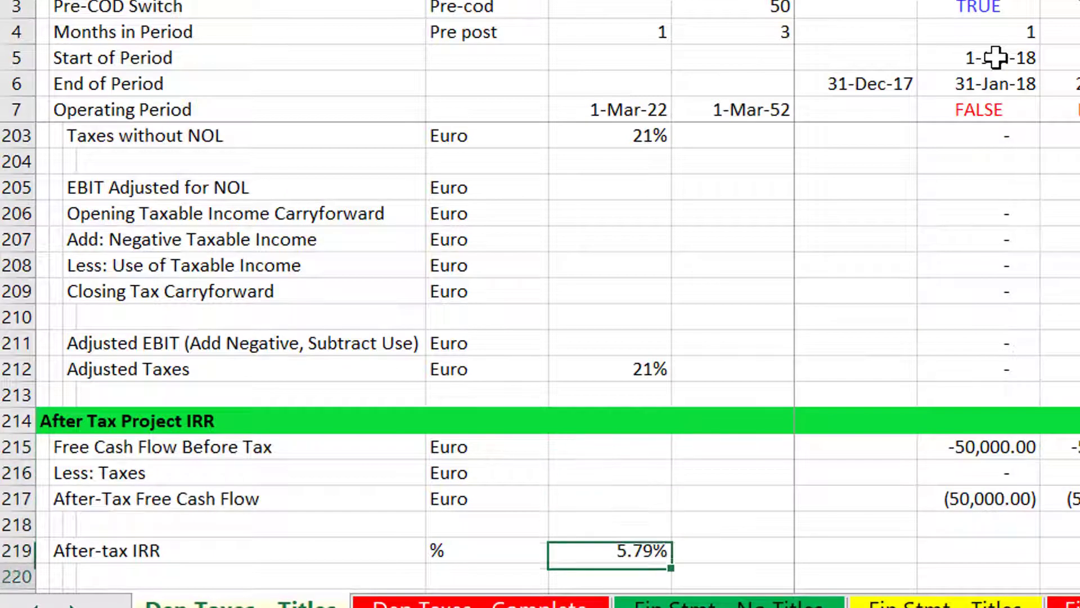
{"action": "key", "text": "Down"}
{"action": "key", "text": "Up"}
{"action": "key", "text": "Up"}
{"action": "key", "text": "Up"}
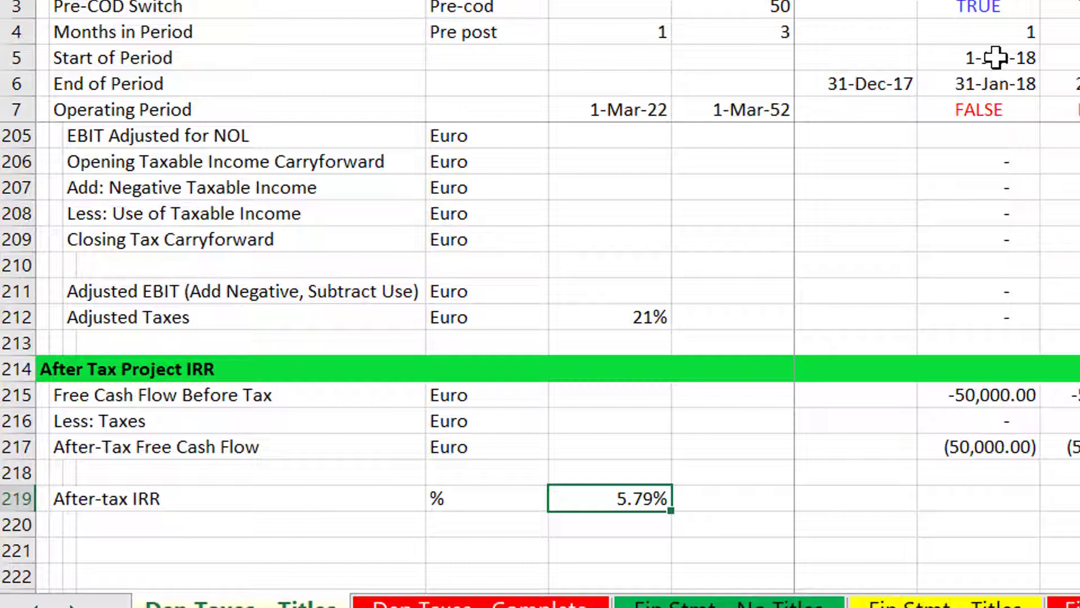
{"action": "key", "text": "Up"}
{"action": "key", "text": "Up"}
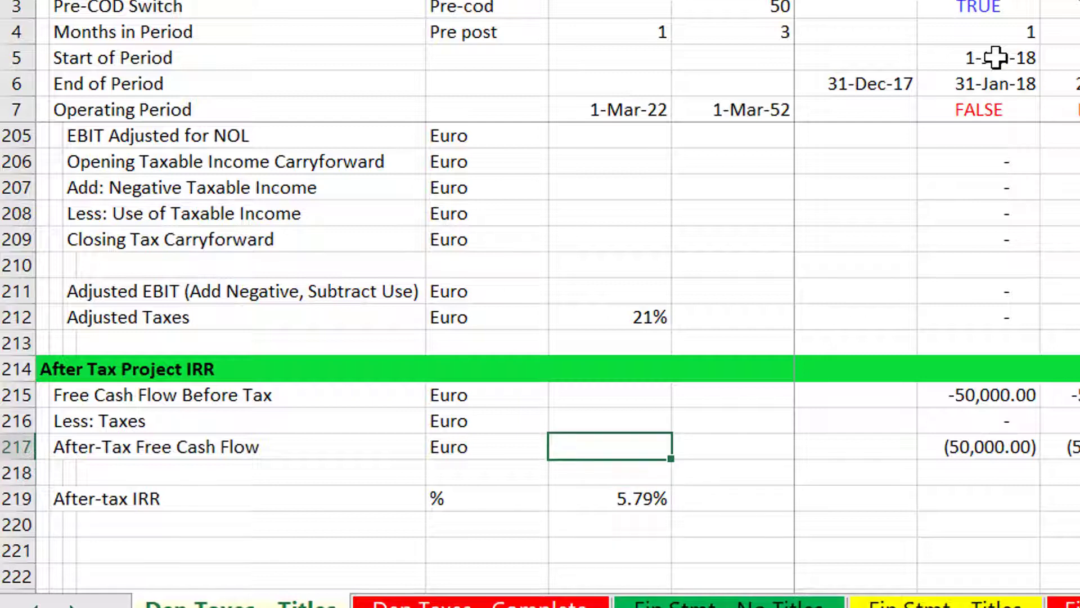
{"action": "key", "text": "Down"}
{"action": "key", "text": "Down"}
{"action": "key", "text": "Down"}
{"action": "key", "text": "Down"}
{"action": "key", "text": "Down"}
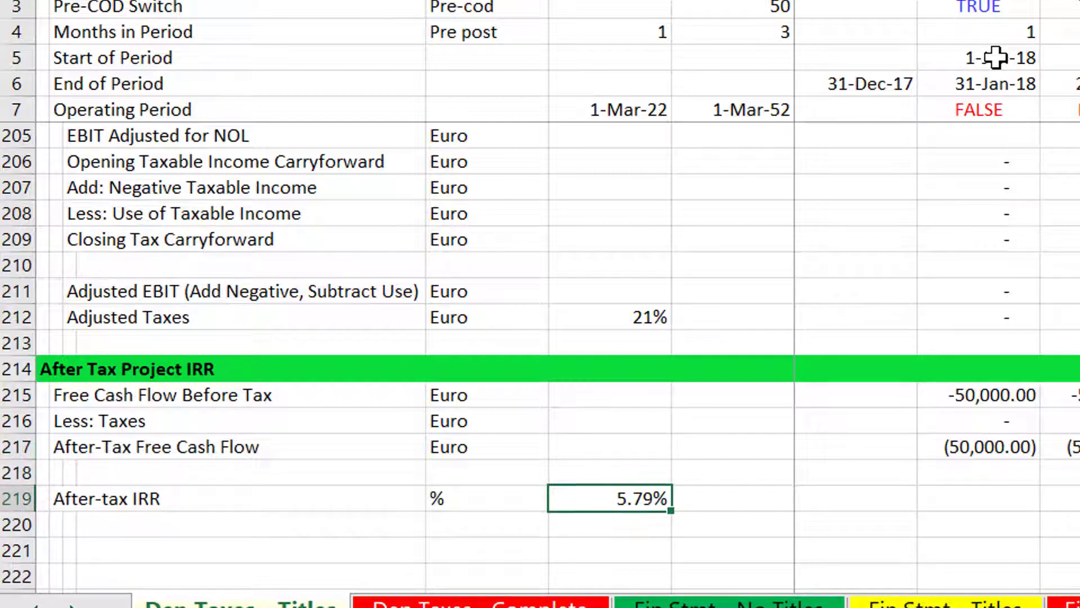
{"action": "key", "text": "Up"}
{"action": "key", "text": "Up"}
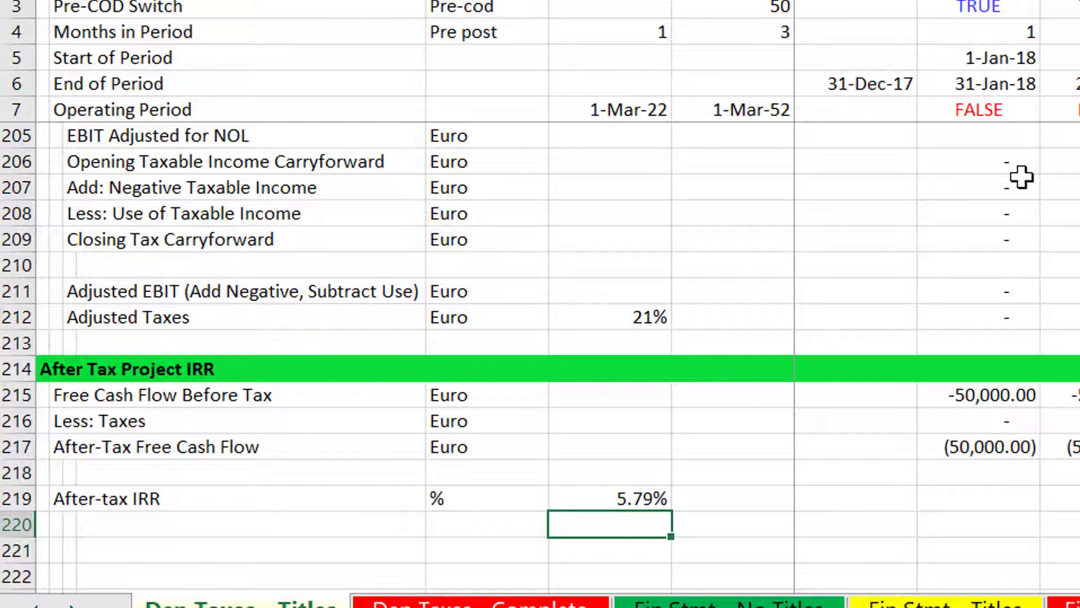
{"action": "left_click_drag", "start_coordinate": [1022, 179], "coordinate": [1077, 395]}
{"action": "left_click", "coordinate": [1077, 394]}
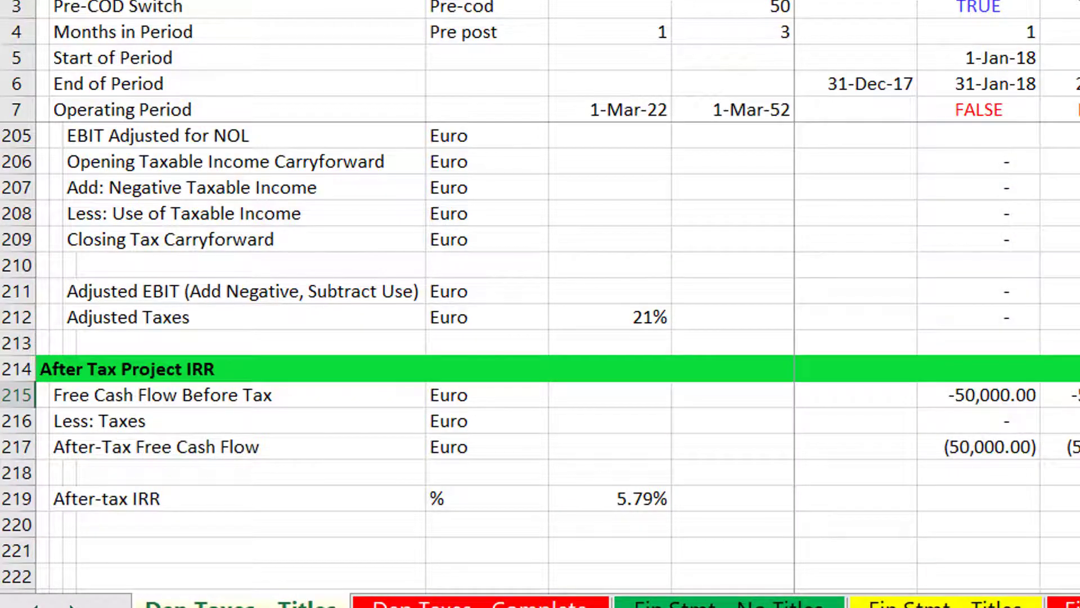